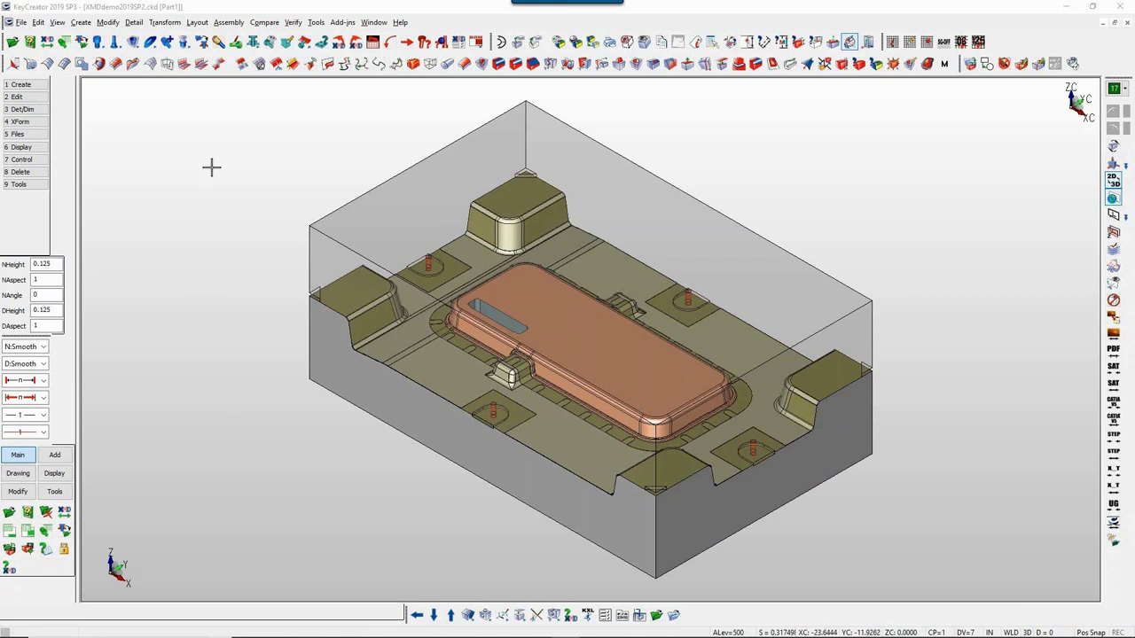
Step: Start a new mold job named 1212 from the open core and cavity model
click(12, 46)
click(532, 285)
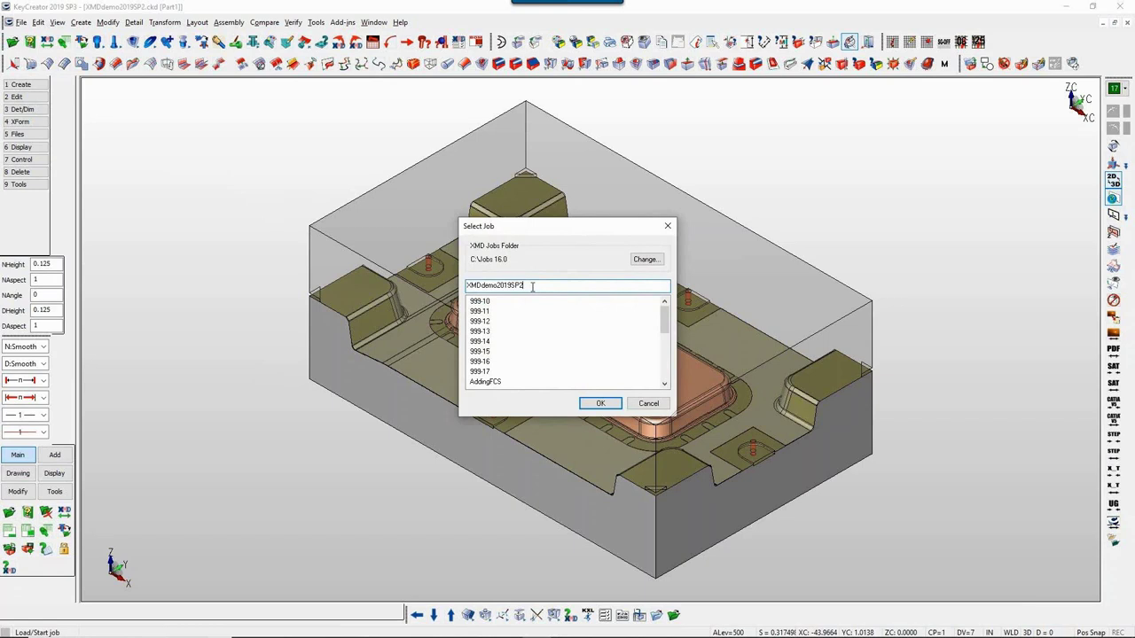
double_click(532, 285)
text(1212)
click(595, 404)
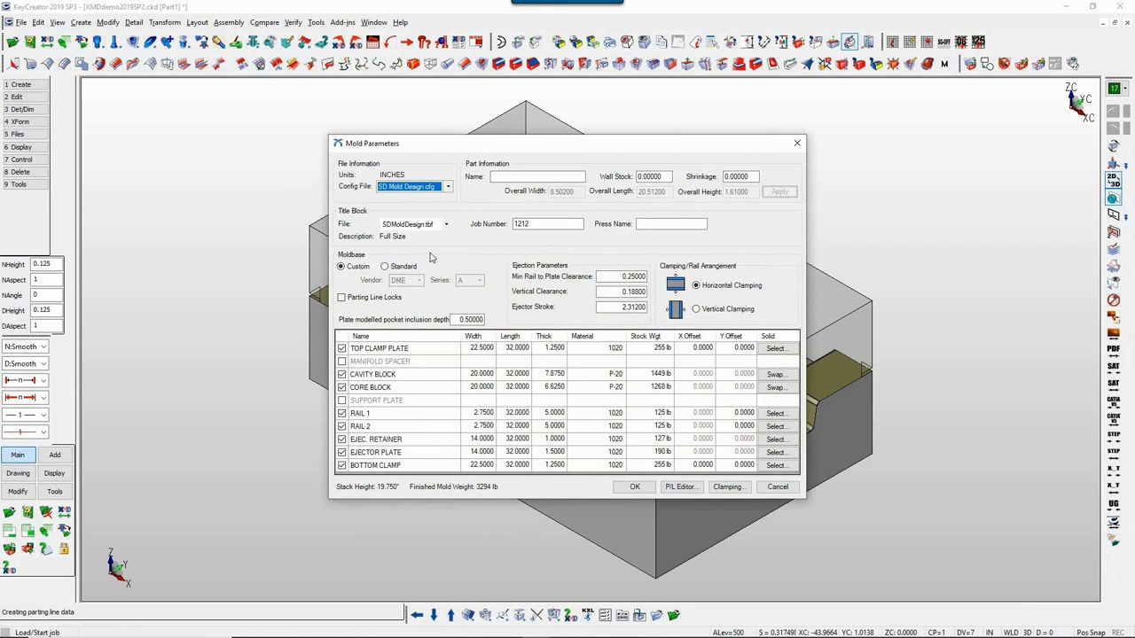
Step: Fill in the mold's part information with name HOUSING, wall stock 0.120 and shrinkage 0.006
click(518, 178)
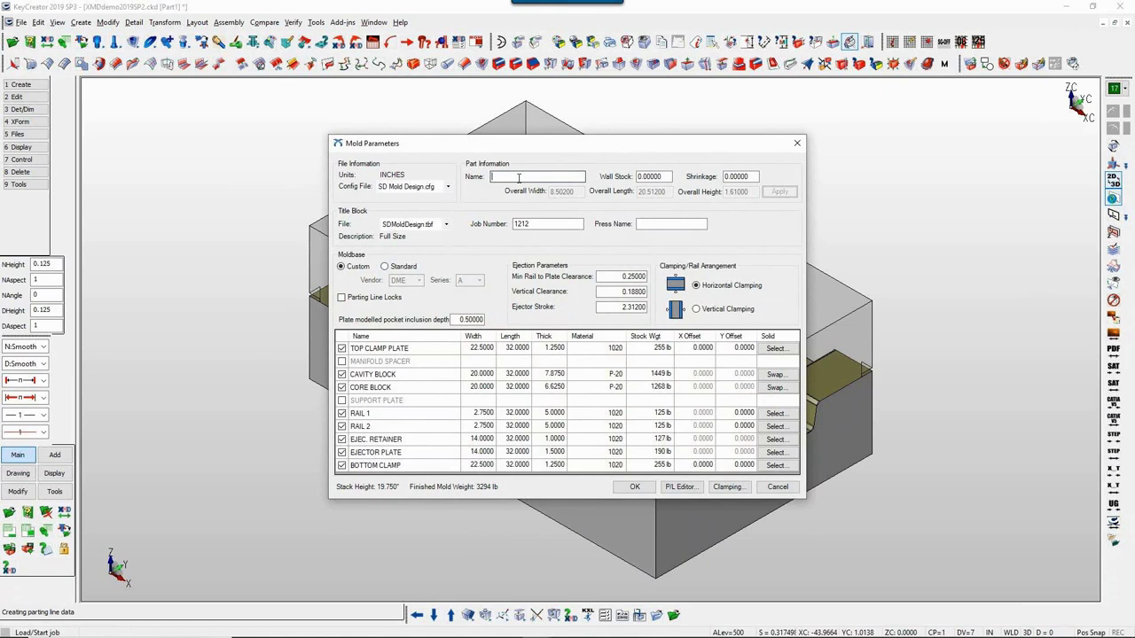
text(HOUSING)
click(652, 176)
drag(638, 176, 671, 176)
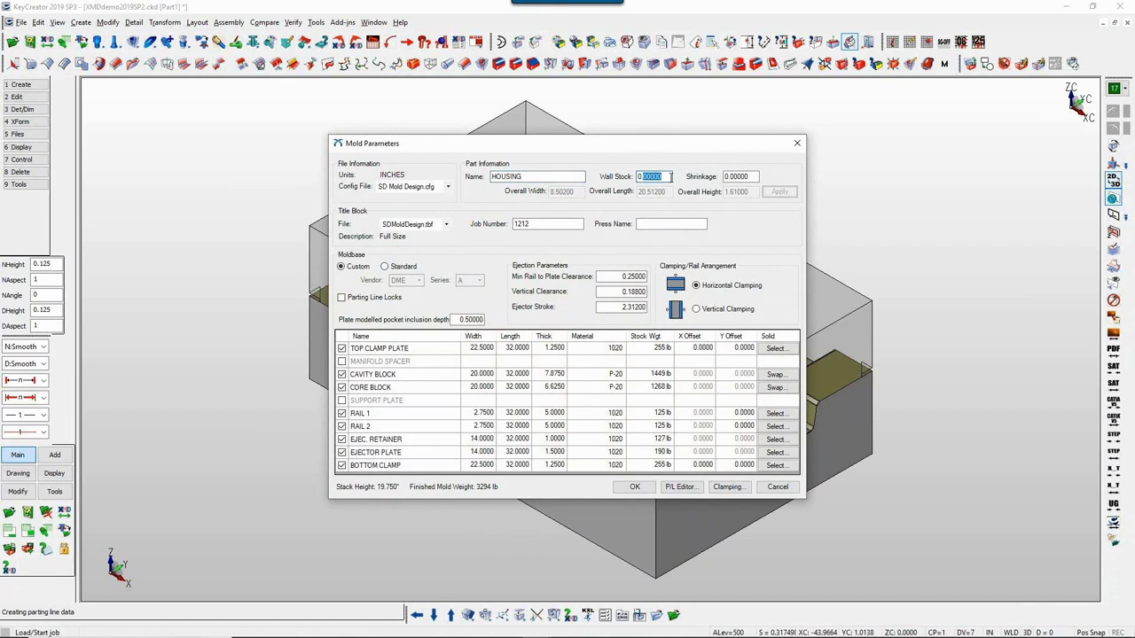
text(0.1250)
click(740, 177)
double_click(740, 176)
text(0.006)
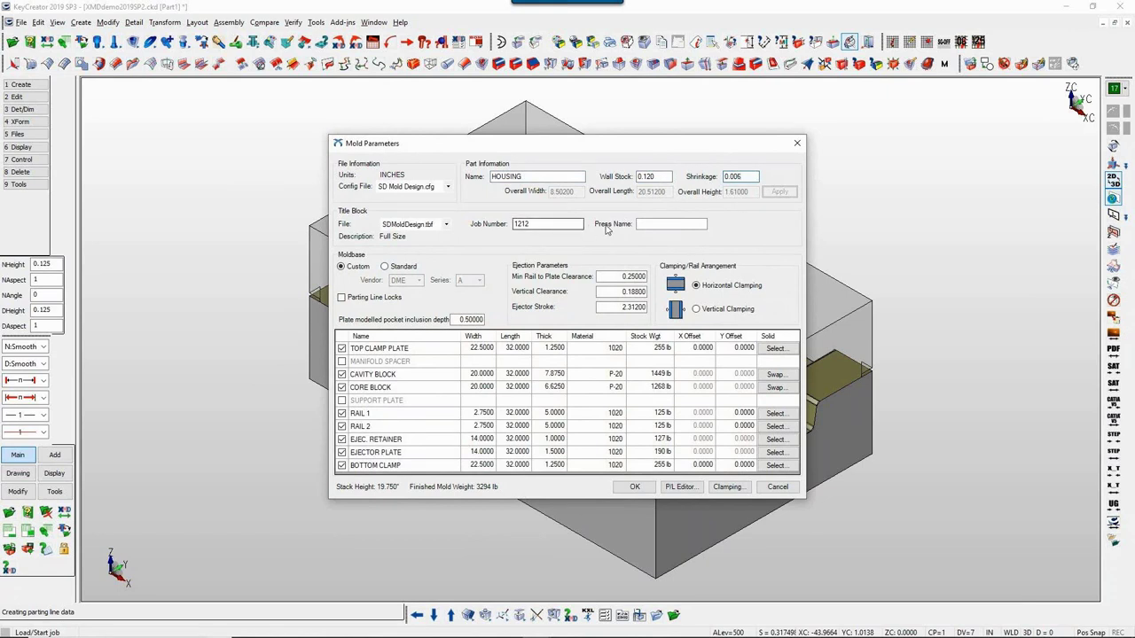
Step: Set the press name to 800 TON and accept the mold parameters to build the moldbase
click(641, 224)
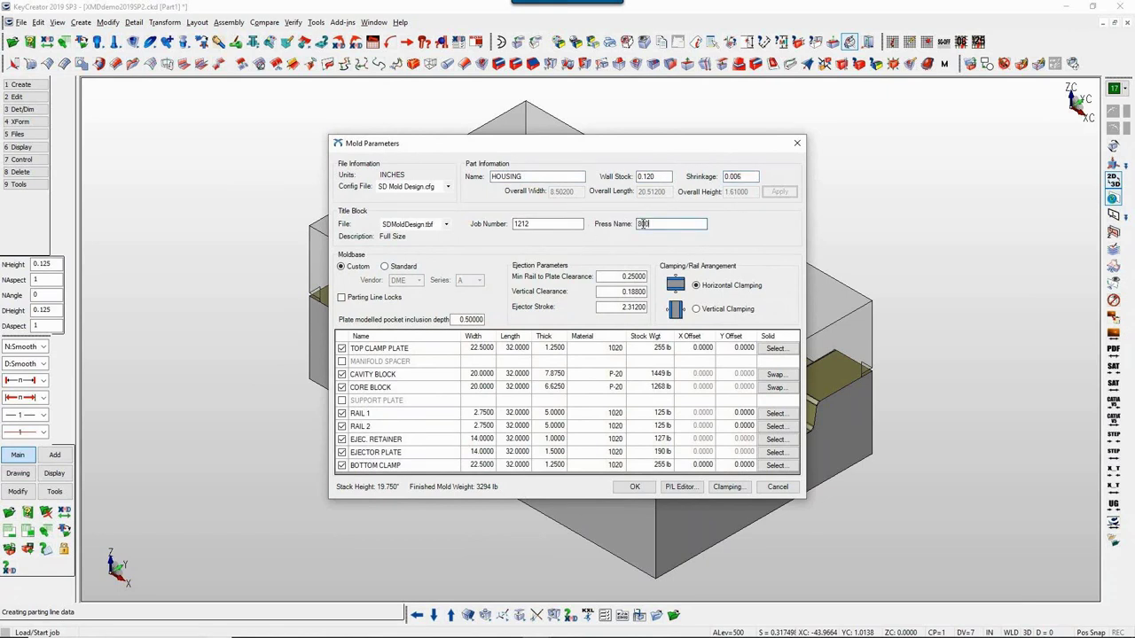
text(800 TON)
click(635, 490)
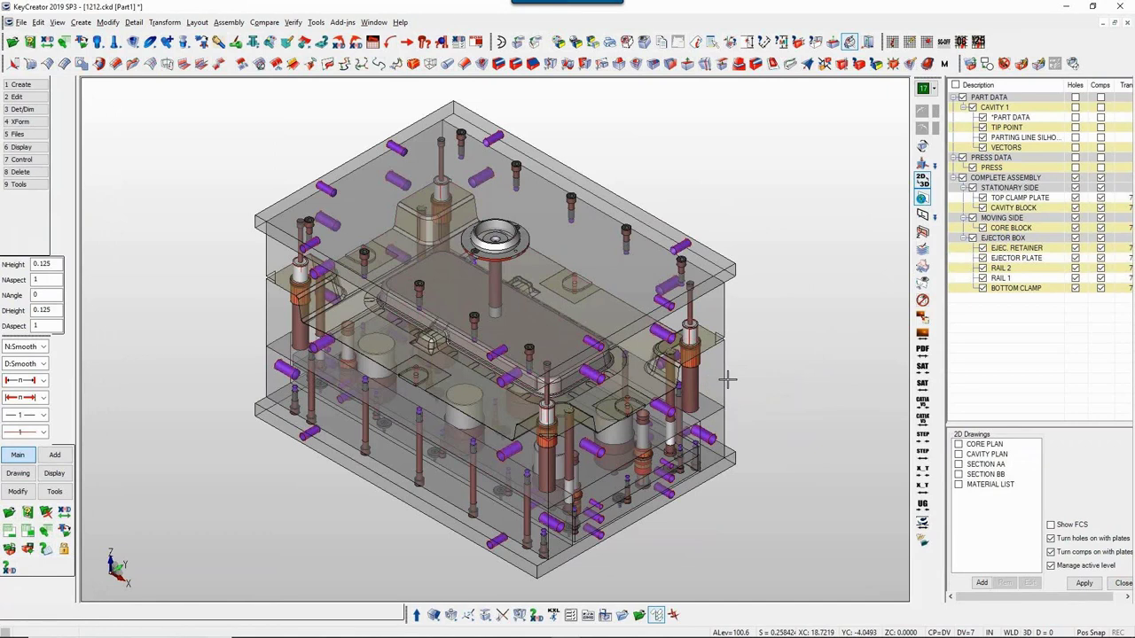
Step: Examine the generated moldbase closely from several sides, including its leader pins, screws, support pillars and sprue bushing
scroll(60, 339, up, 2)
scroll(264, 312, up, 8)
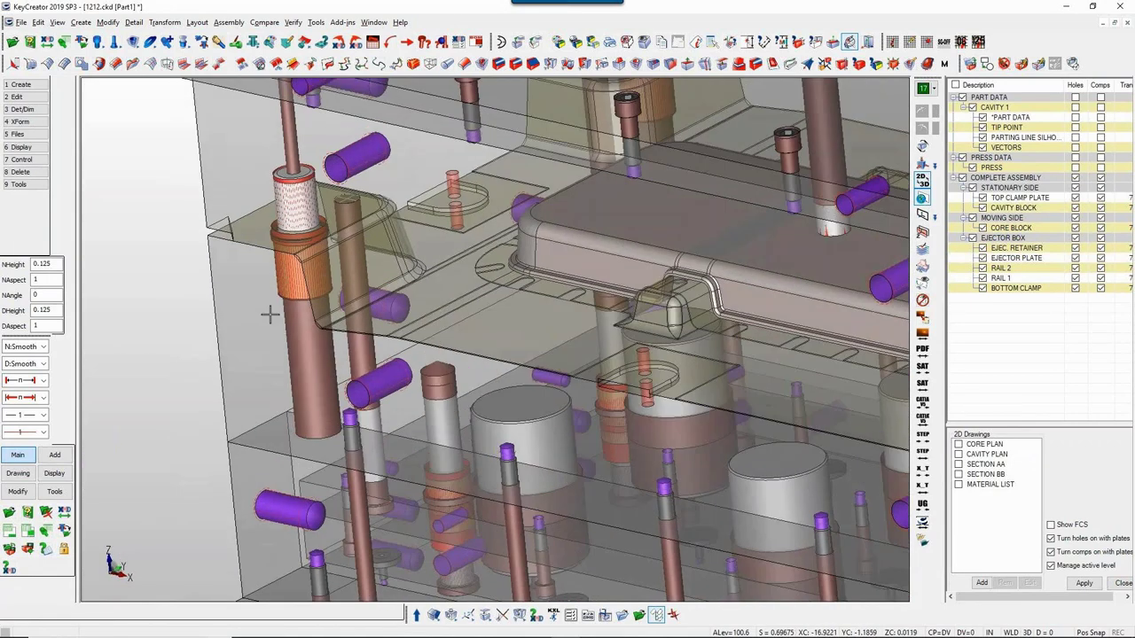
scroll(253, 307, up, 4)
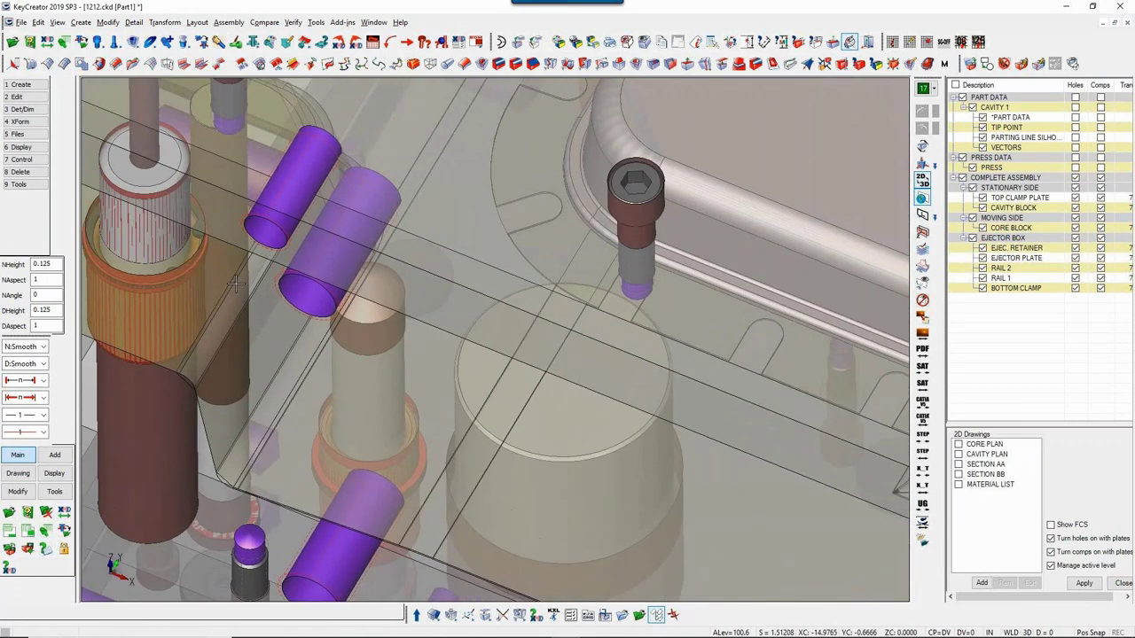
scroll(189, 370, down, 6)
scroll(188, 370, down, 3)
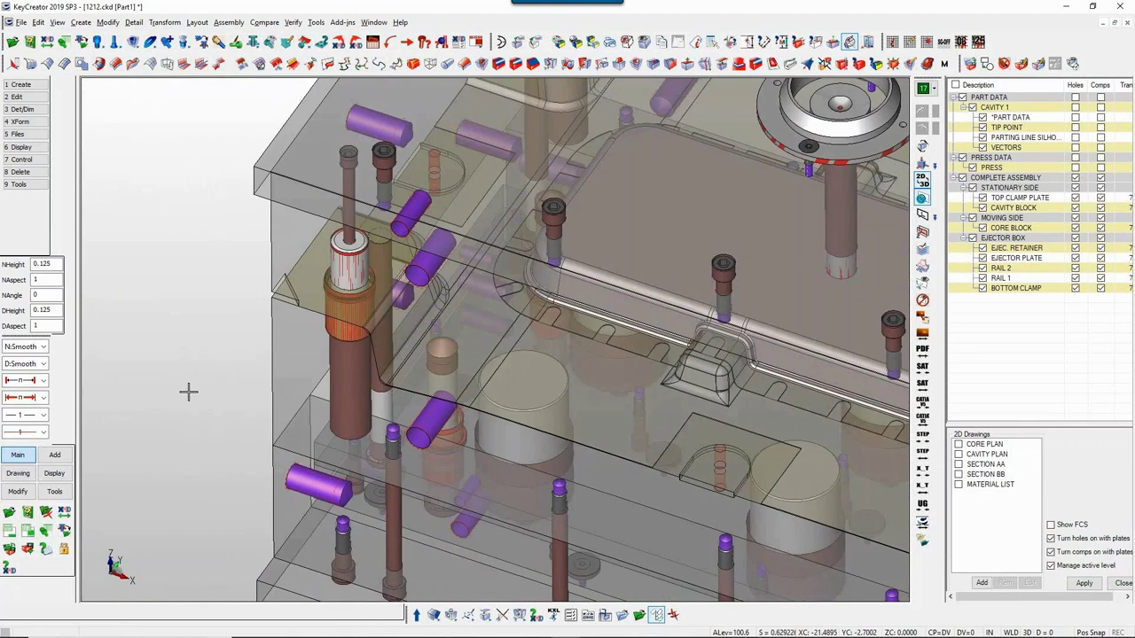
middle_drag(187, 390, 499, 210)
scroll(499, 210, down, 2)
middle_drag(523, 260, 699, 536)
scroll(522, 375, up, 2)
scroll(537, 413, up, 3)
scroll(576, 522, down, 3)
scroll(574, 523, down, 2)
scroll(339, 537, up, 1)
scroll(340, 540, down, 2)
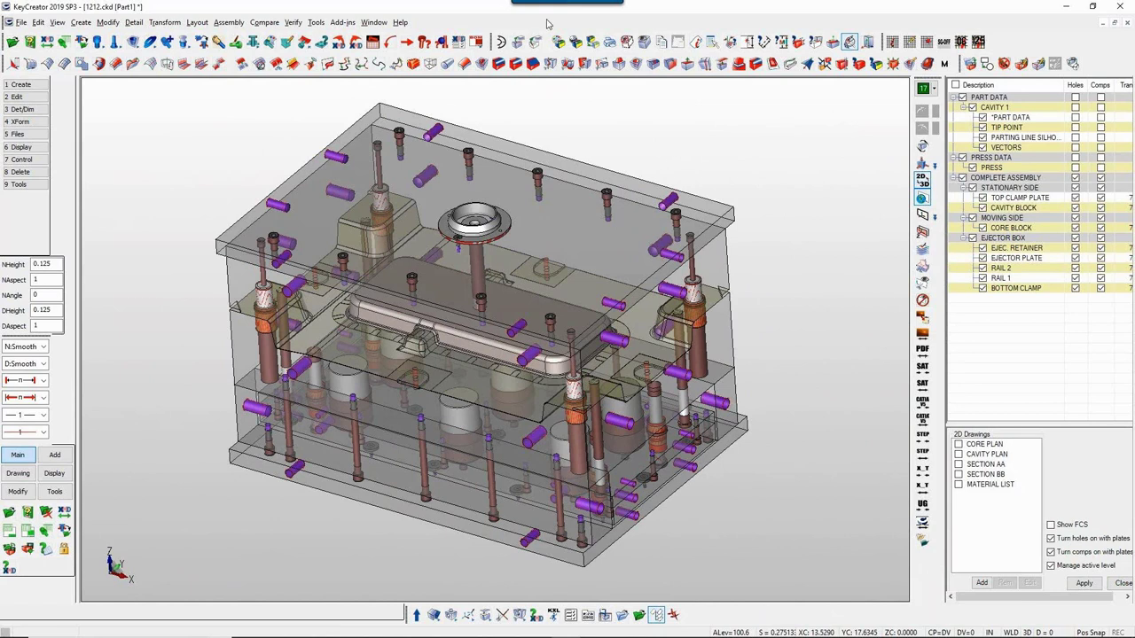
Step: Choose a BOM file from the XMD bom folder, generate the mold's bill of materials and accept it
click(475, 42)
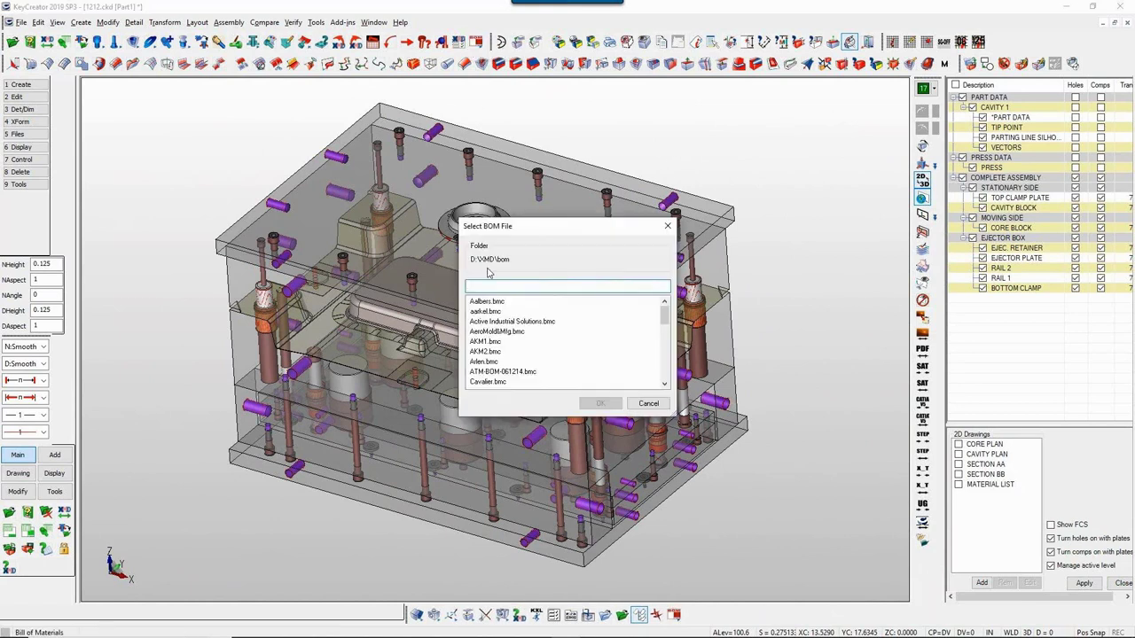
text(DEN)
text(O)
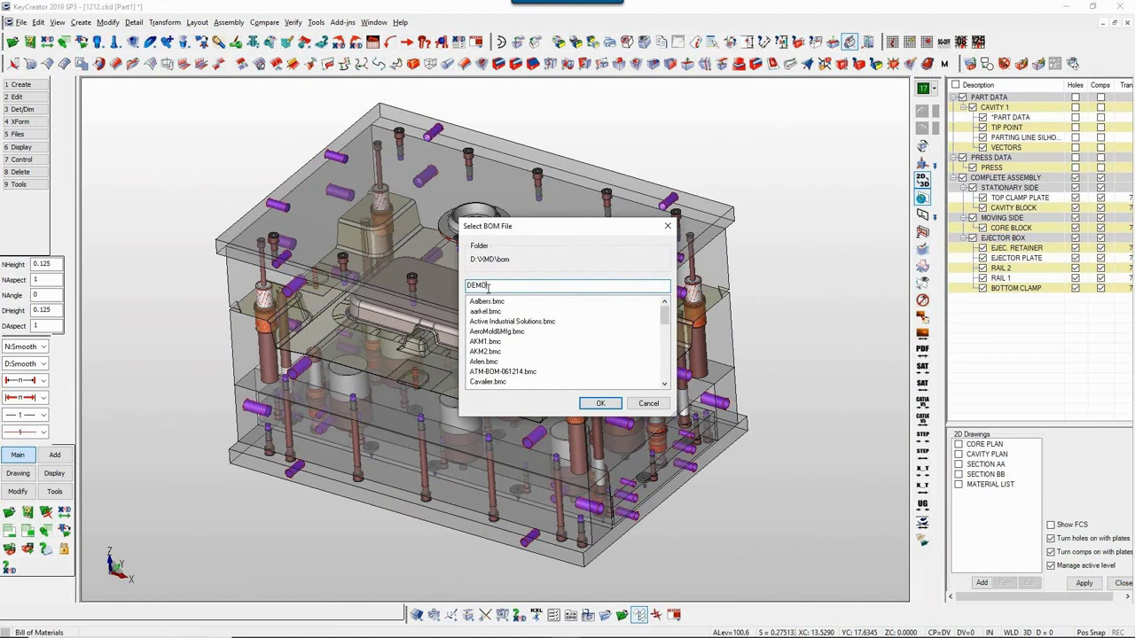
click(485, 362)
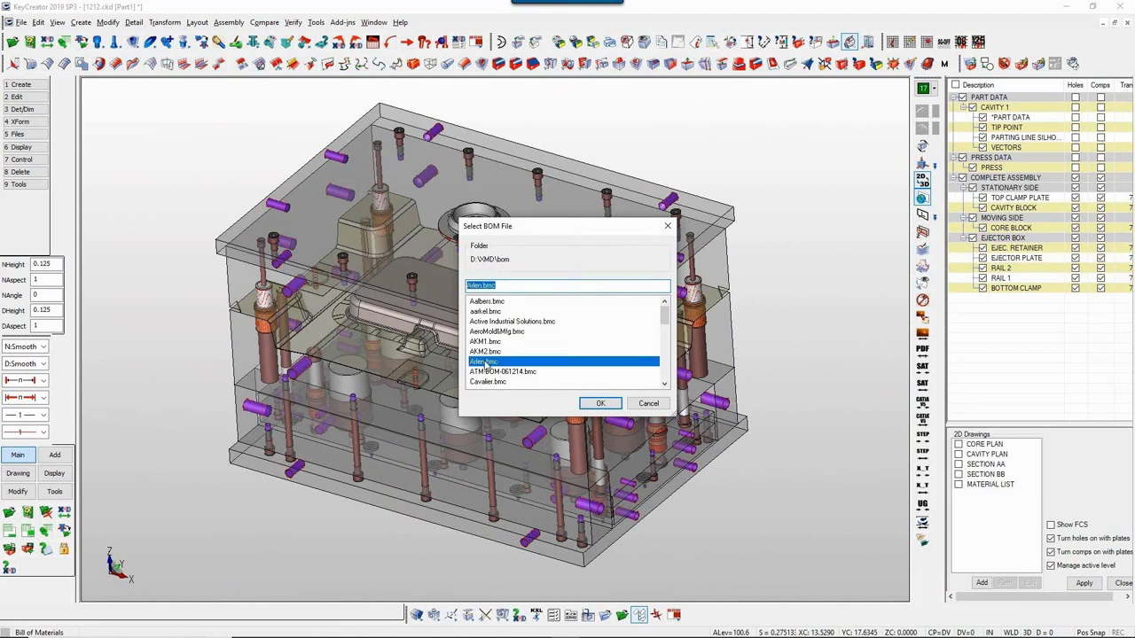
key(d)
double_click(488, 303)
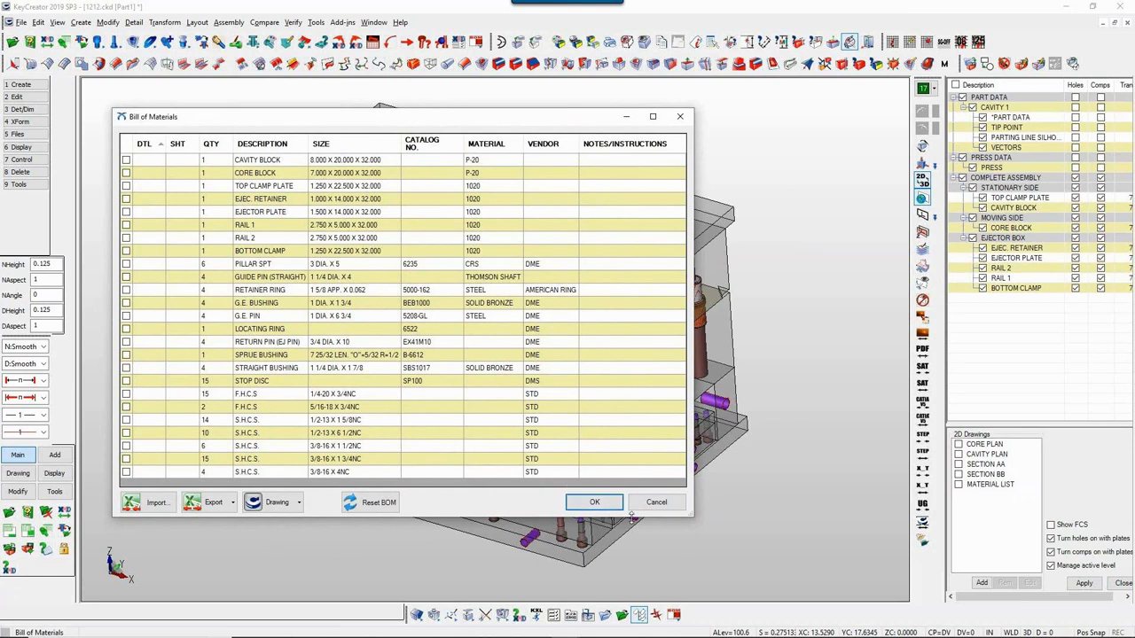
click(592, 503)
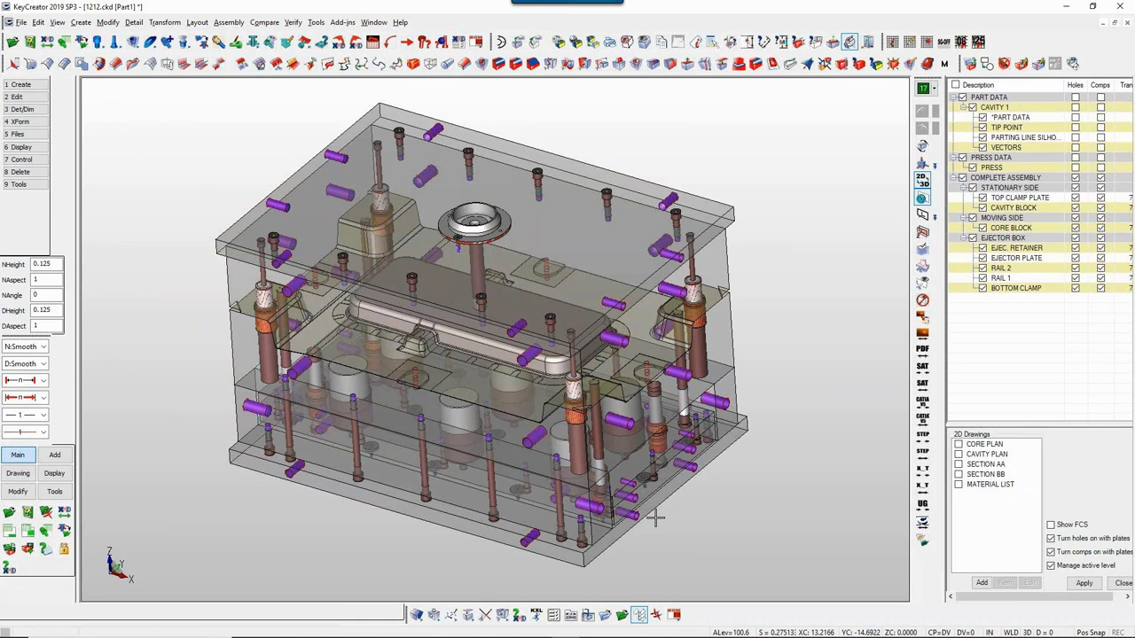
Step: Change all ten matching long 1/2-13 rail screws to the double mount pattern
middle_drag(488, 538, 479, 572)
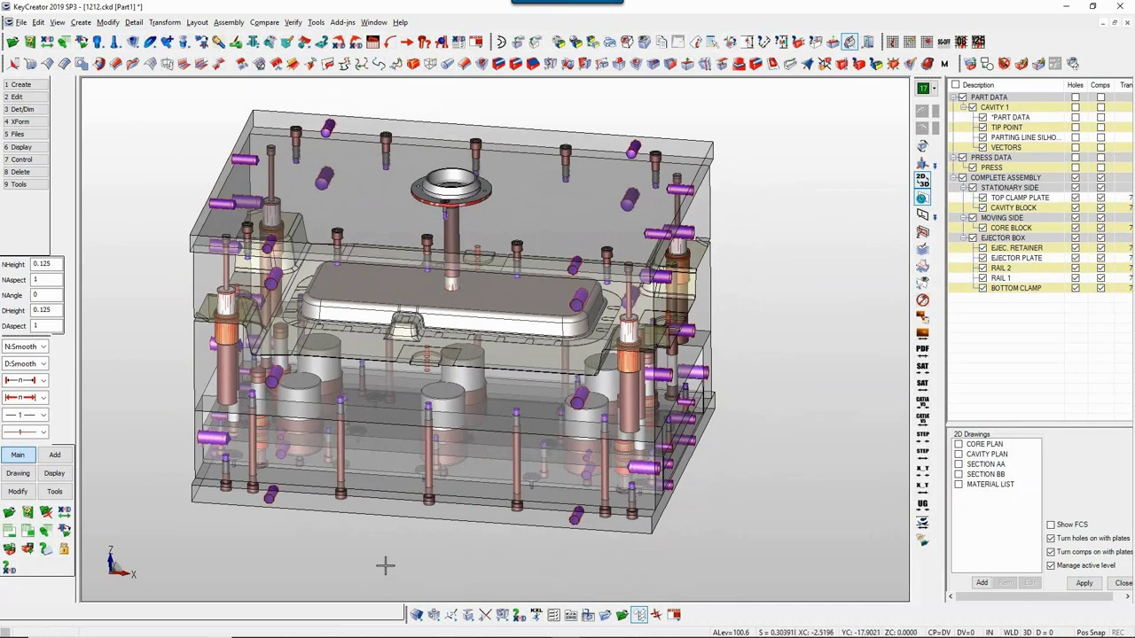
key(s)
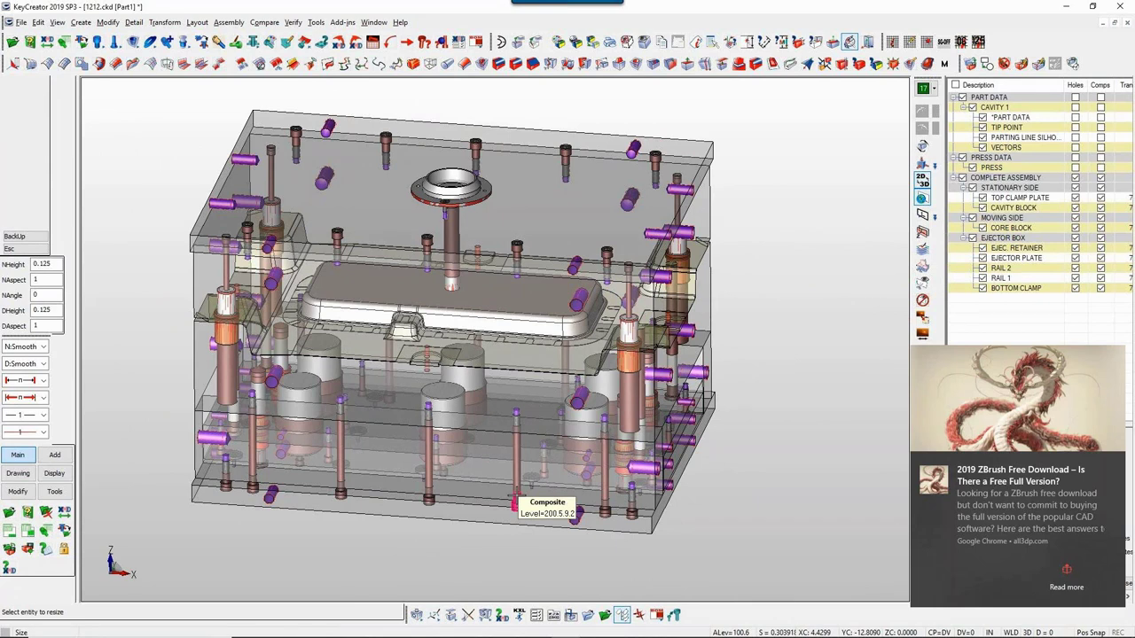
click(518, 502)
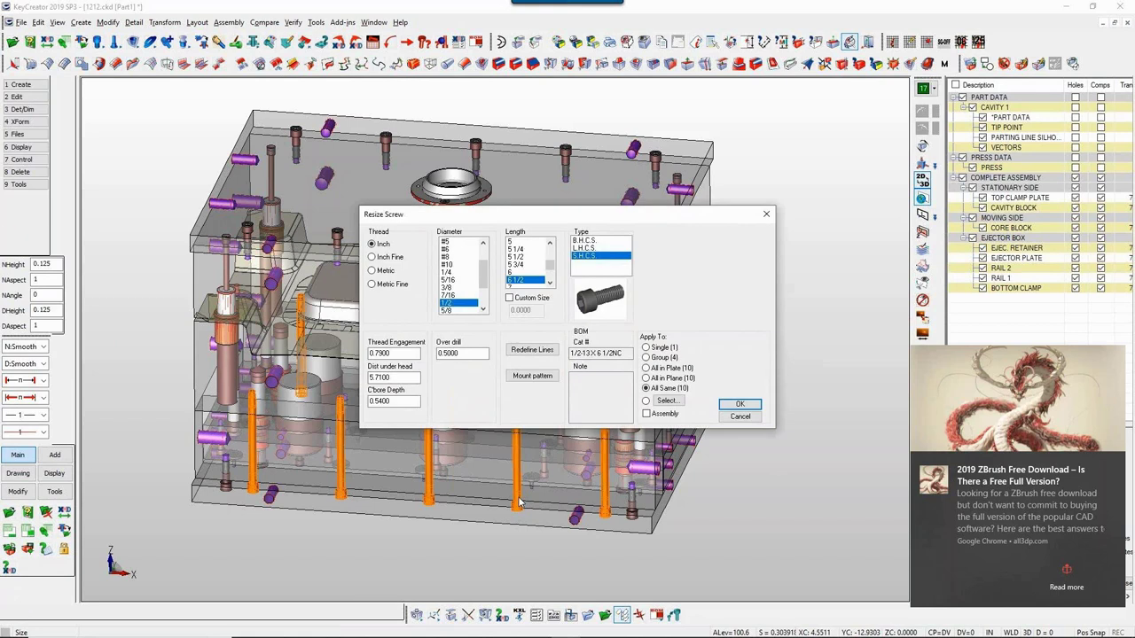
click(533, 375)
click(528, 333)
click(542, 349)
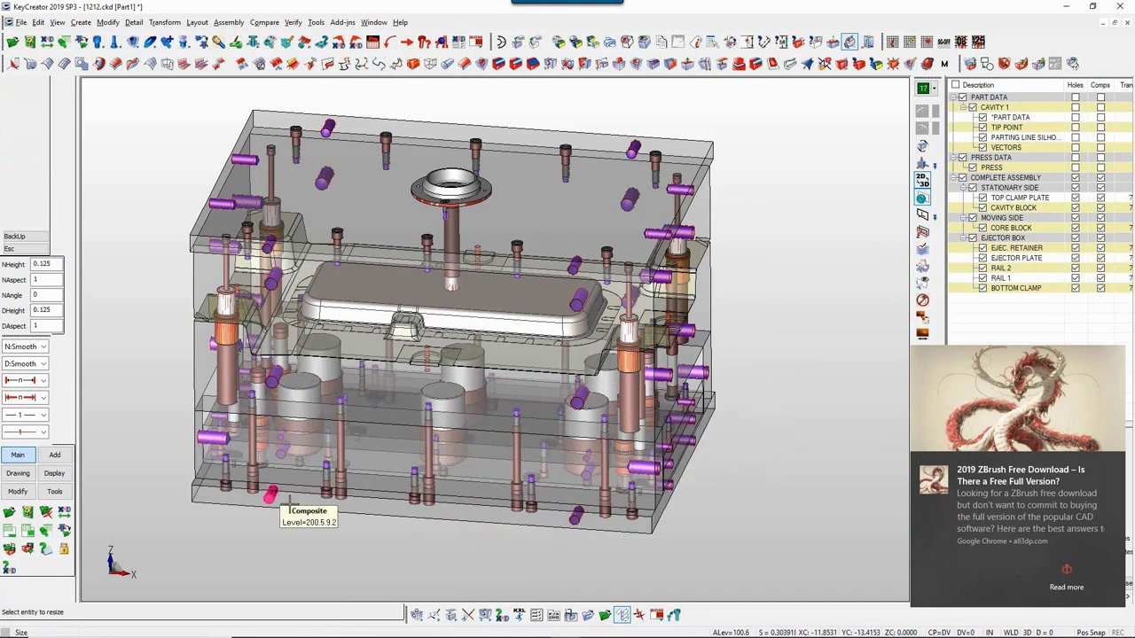
Step: Redefine all matching long rail screws with the single mount pattern
click(427, 463)
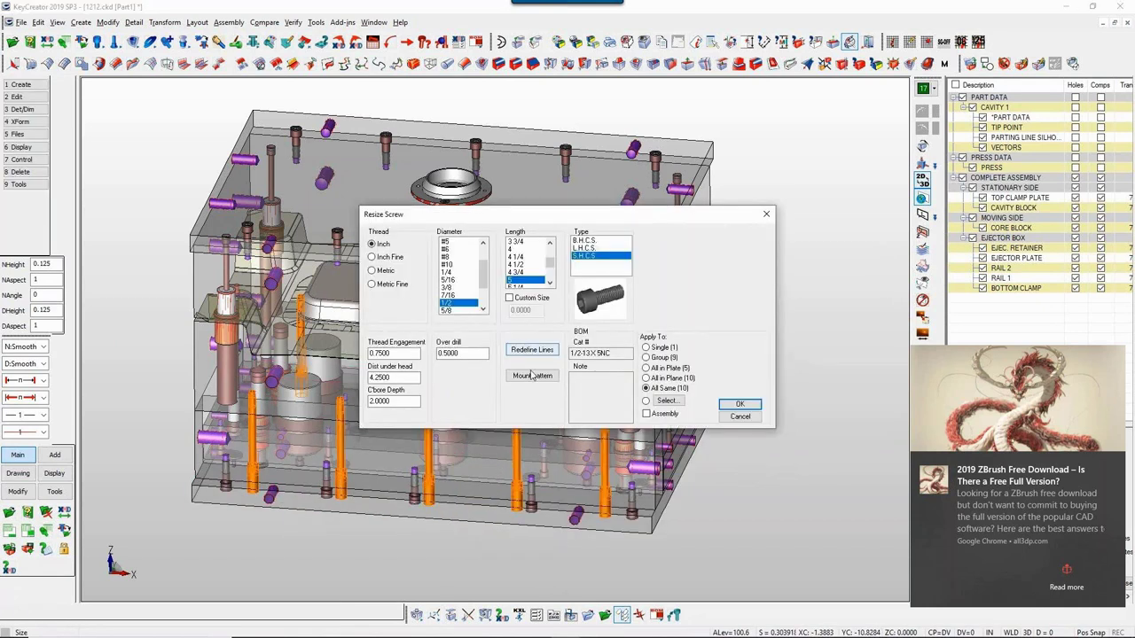
click(532, 349)
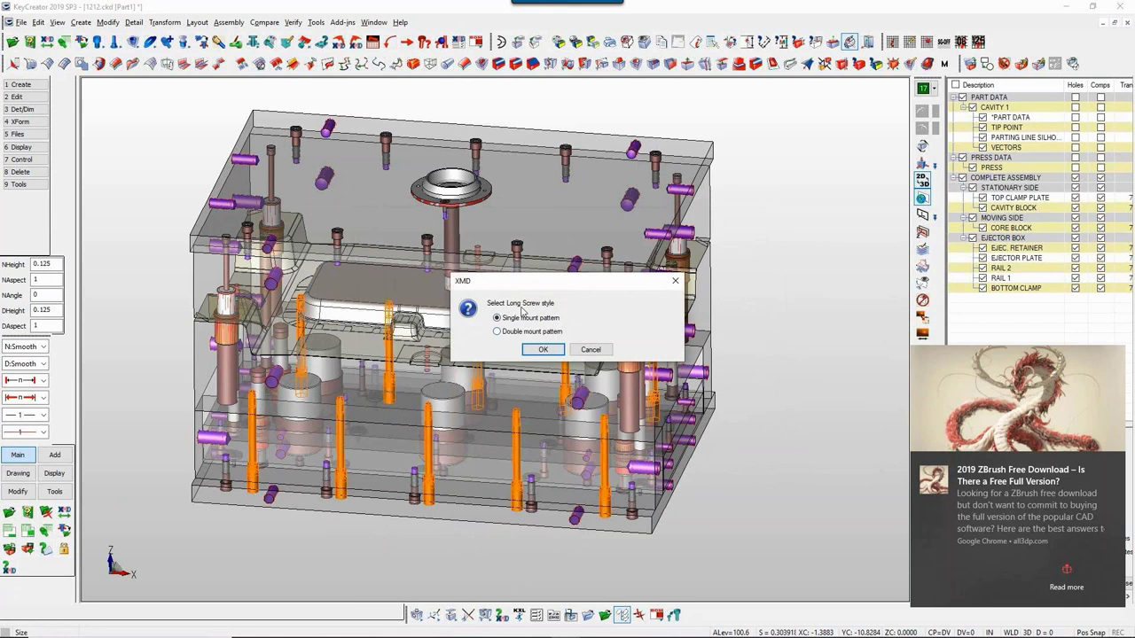
click(543, 350)
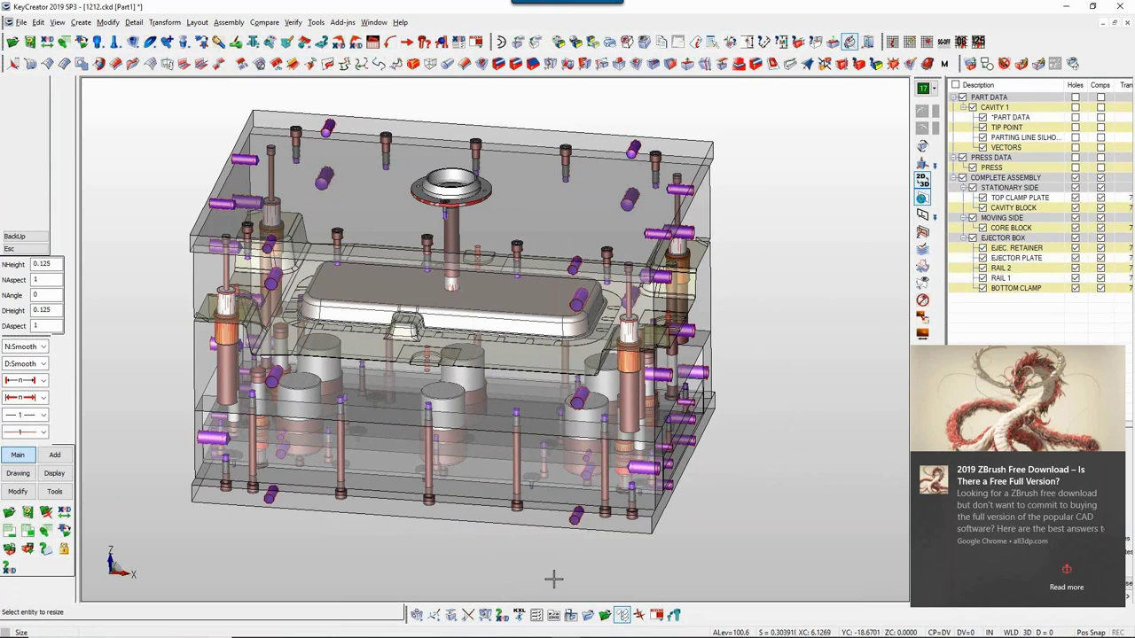
Step: Examine the lower rail and ejector box area of the mold in end view and from an angled view
middle_drag(552, 580, 664, 579)
key(Escape)
key(alt+5)
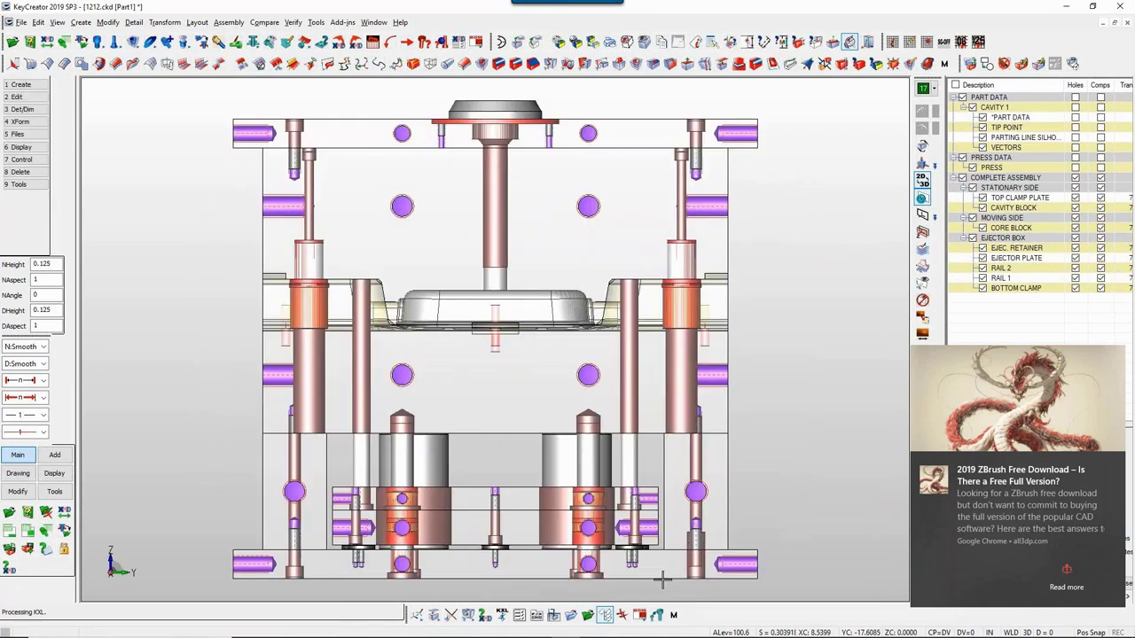
key(alt+w)
drag(292, 354, 486, 579)
key(alt+a)
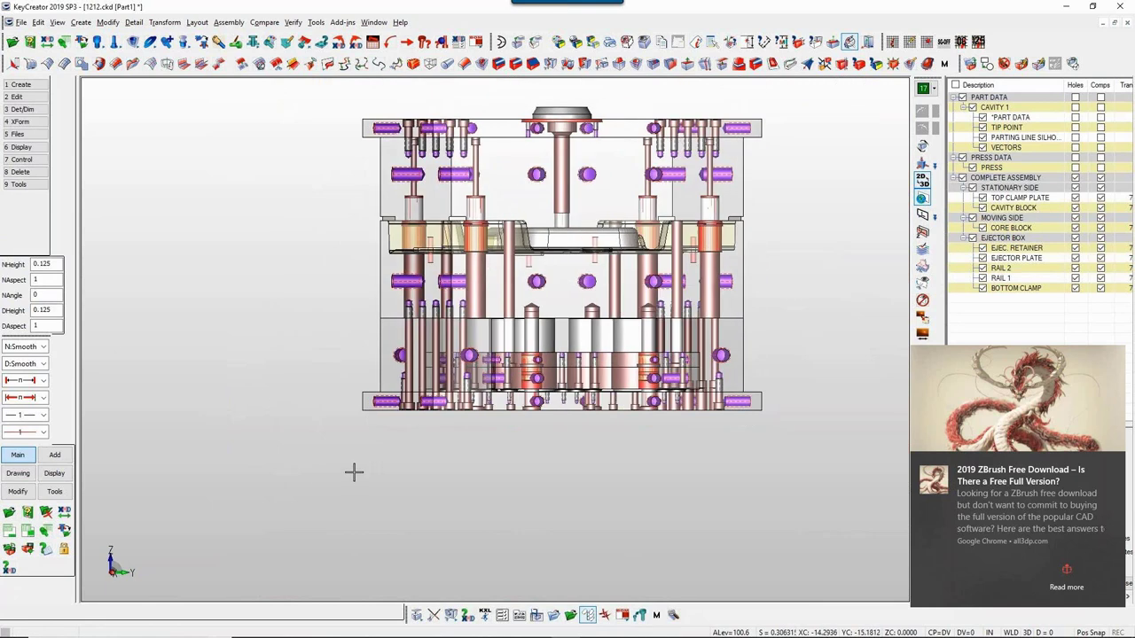
middle_drag(354, 471, 371, 402)
scroll(370, 403, up, 1)
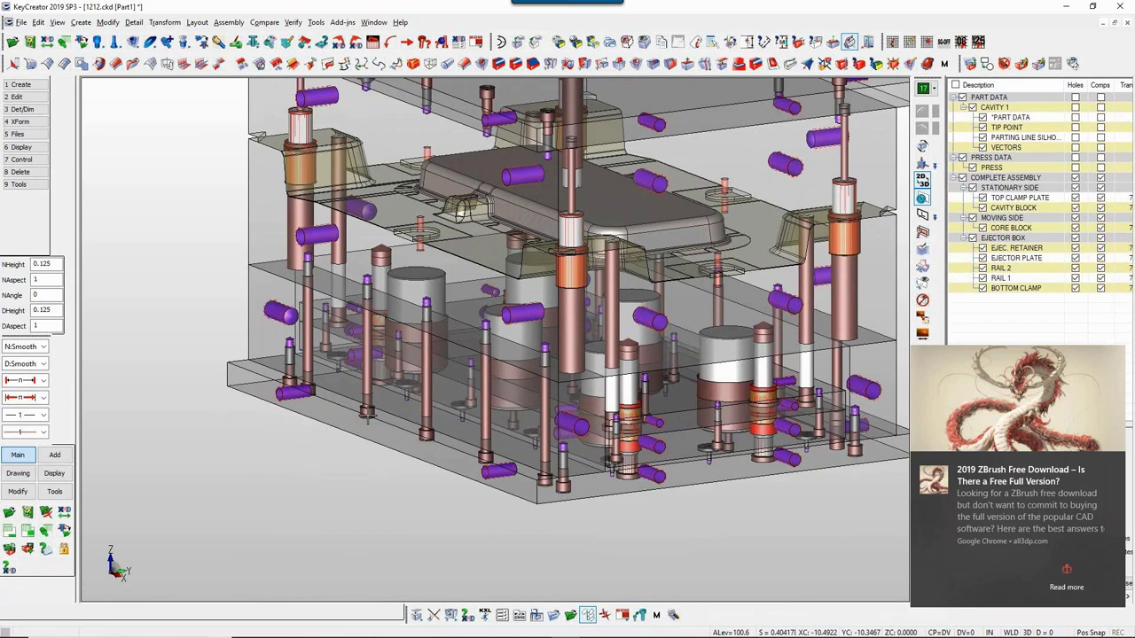
Step: Apply Switch plate to all four matching guided ejection bushings, moving their shoulders from the ejector retainer to the ejector plate
key(alt+5)
key(alt+w)
drag(321, 409, 655, 587)
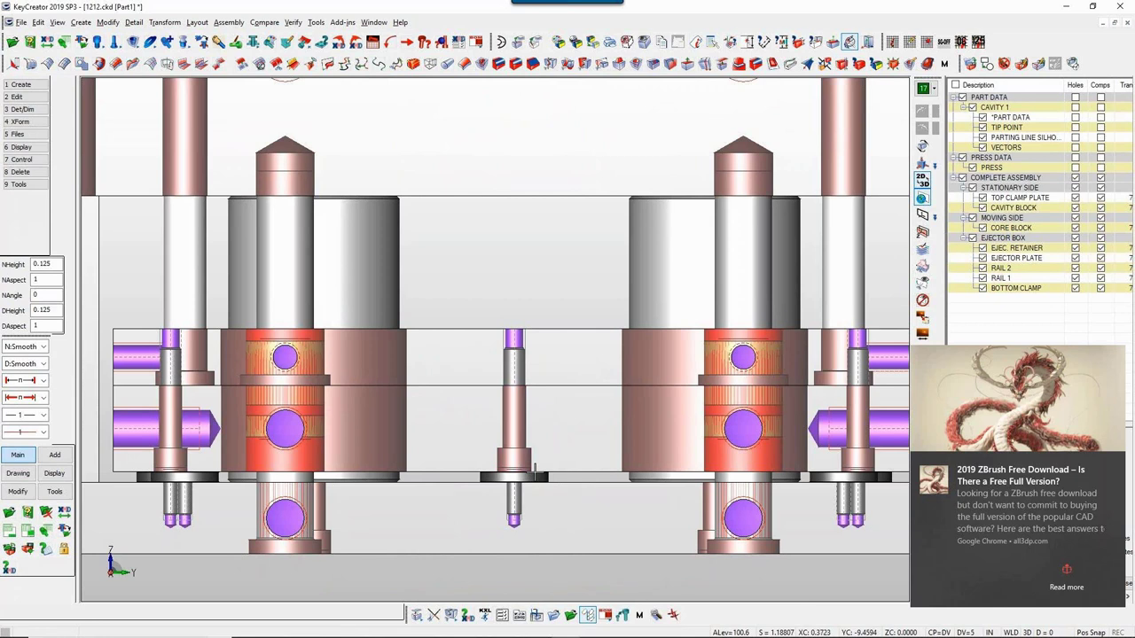
key(alt+w)
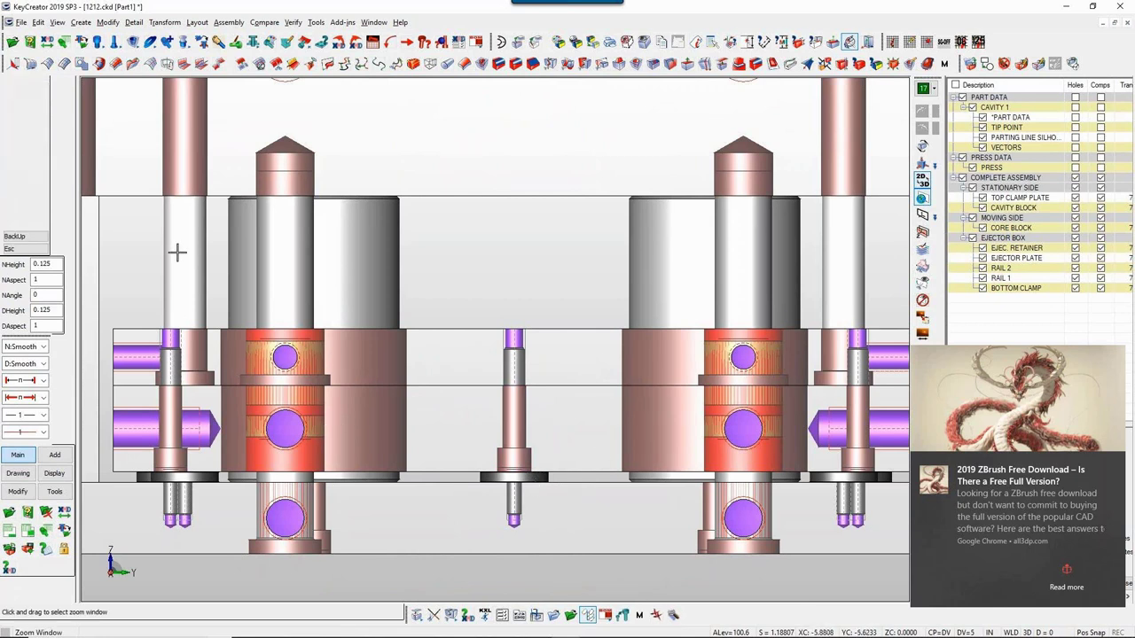
drag(177, 254, 473, 477)
key(Delete)
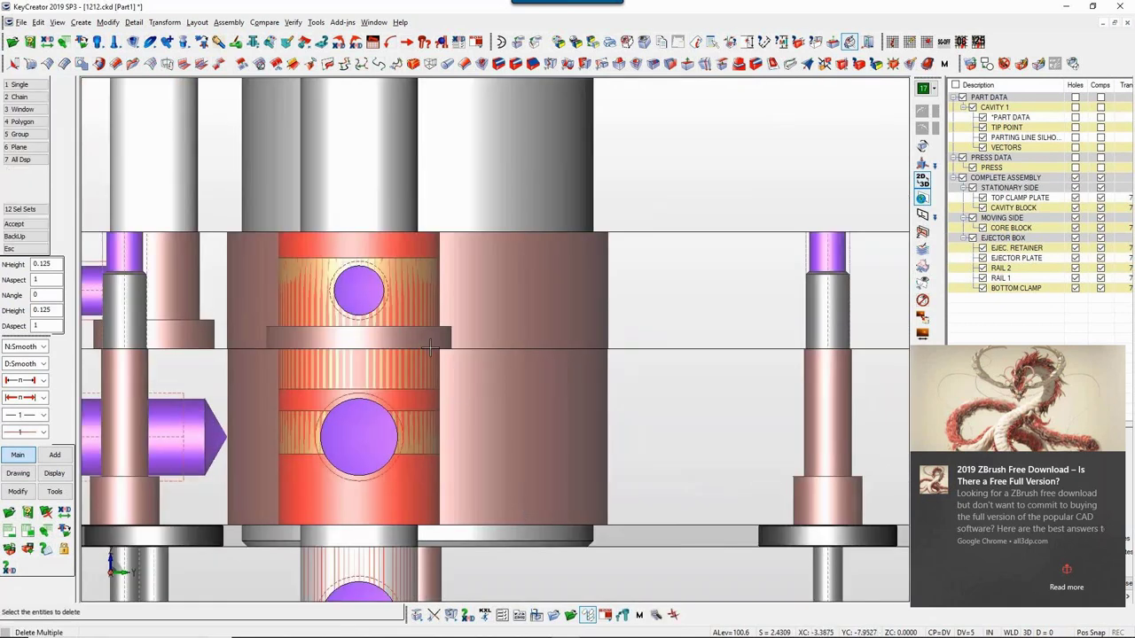
click(434, 336)
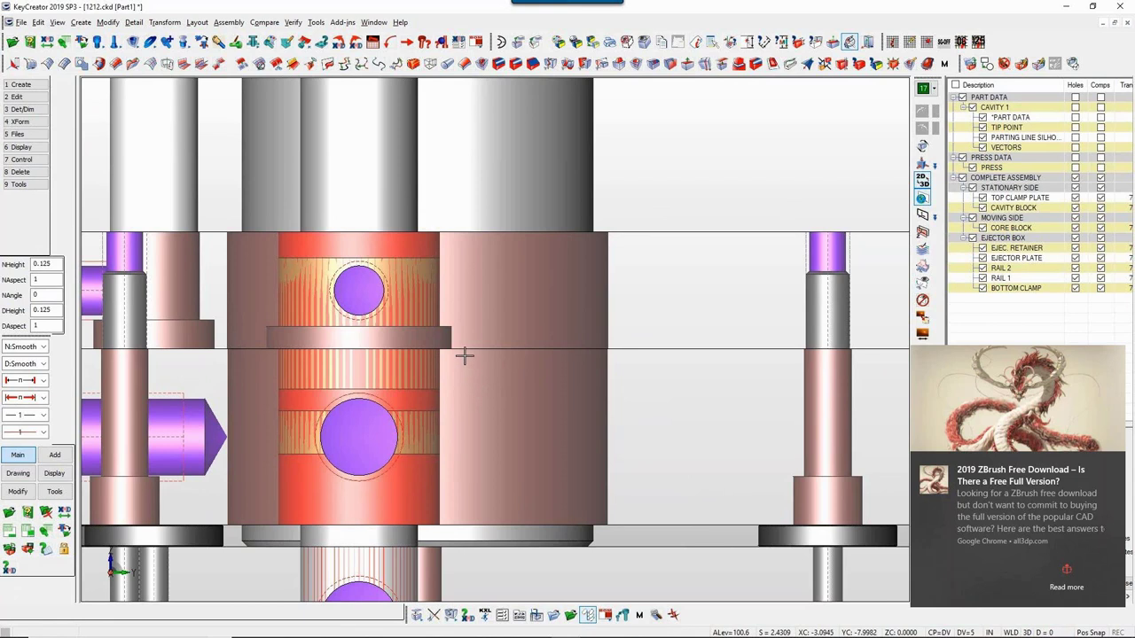
key(s)
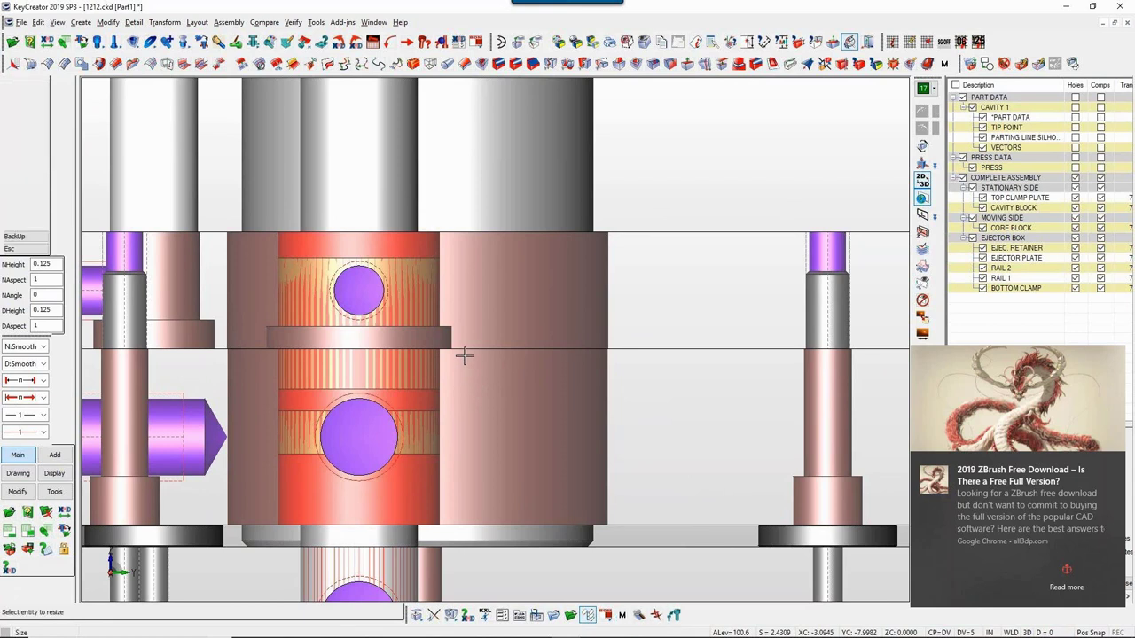
click(437, 338)
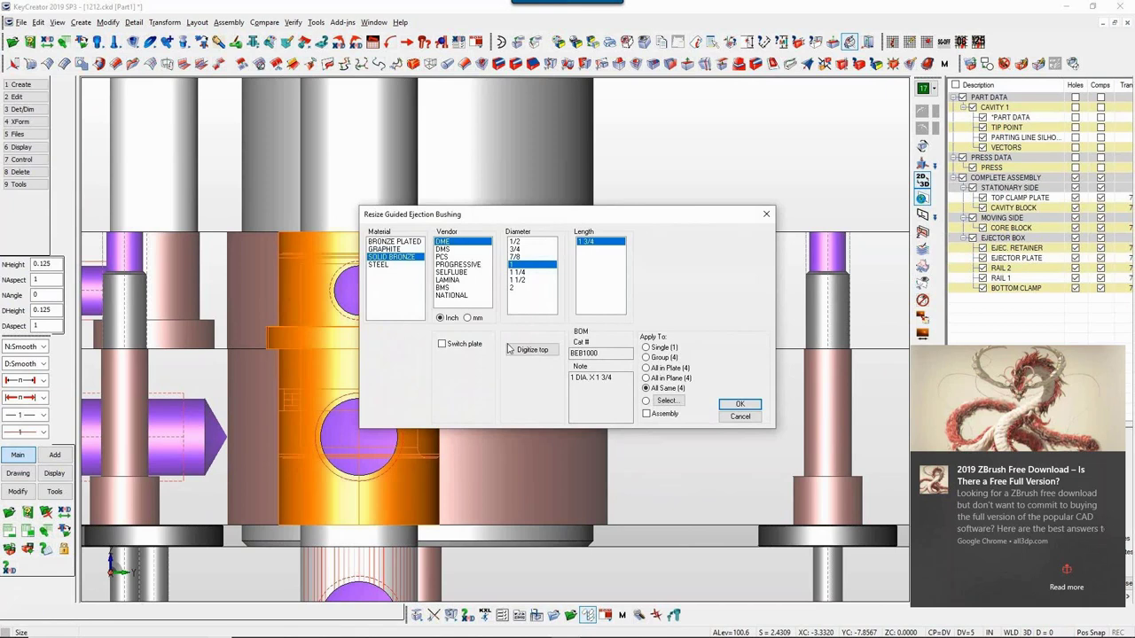
click(467, 346)
click(750, 407)
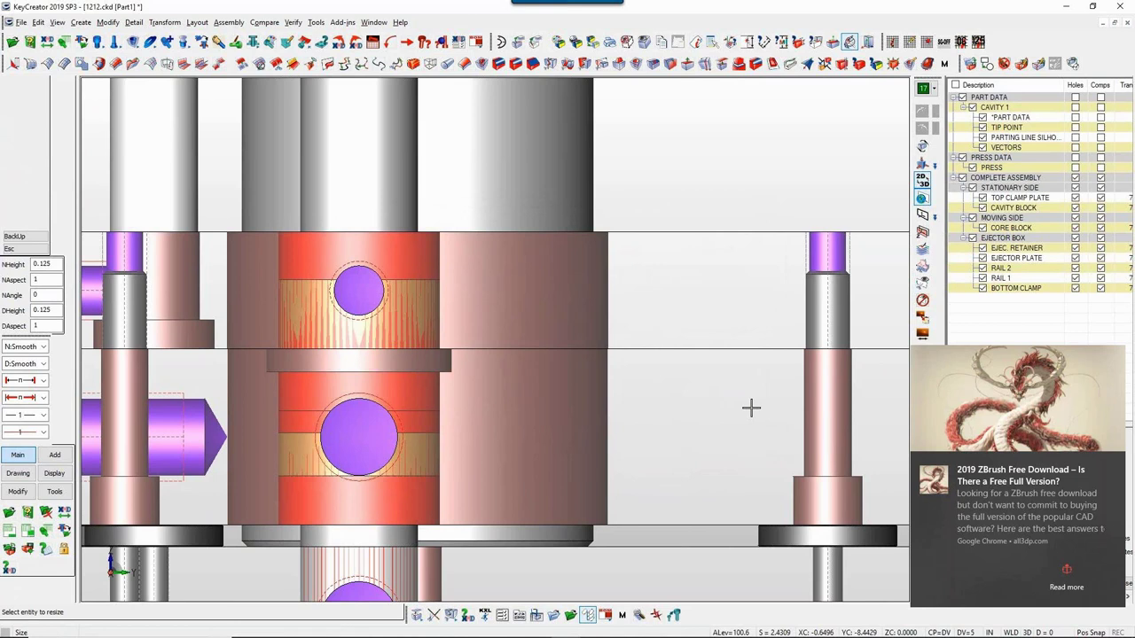
Step: Apply Switch plate again to all four matching guided ejection bushings, returning their shoulders to the ejector retainer
scroll(752, 443, down, 8)
scroll(745, 480, up, 4)
scroll(658, 432, up, 2)
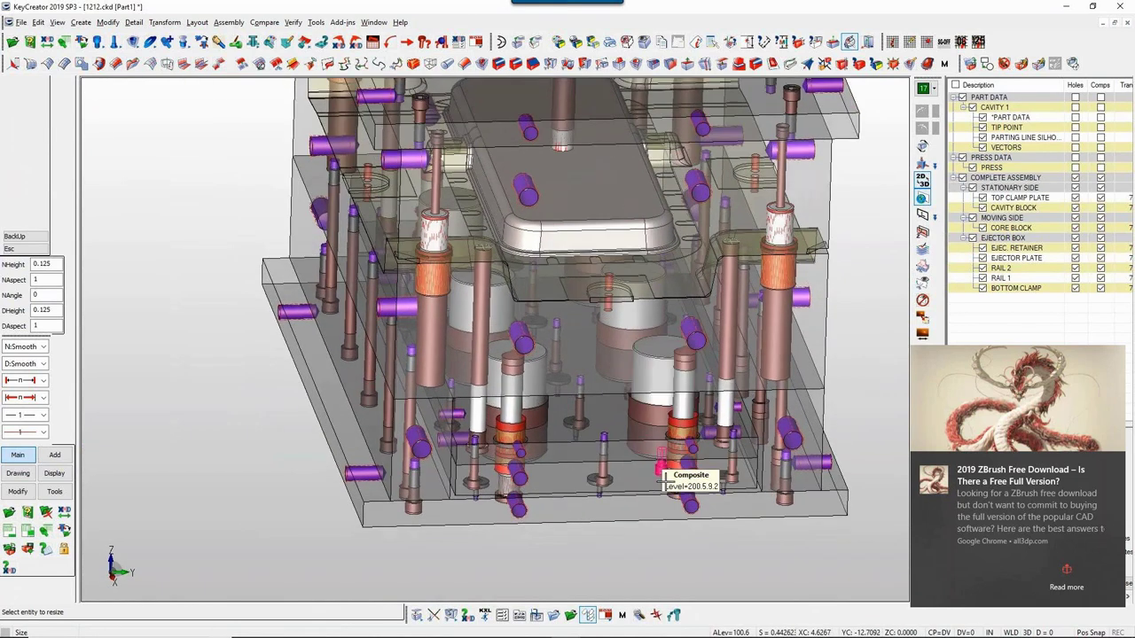
mouse_move(664, 471)
middle_down()
mouse_move(674, 491)
mouse_move(668, 472)
middle_up()
click(520, 378)
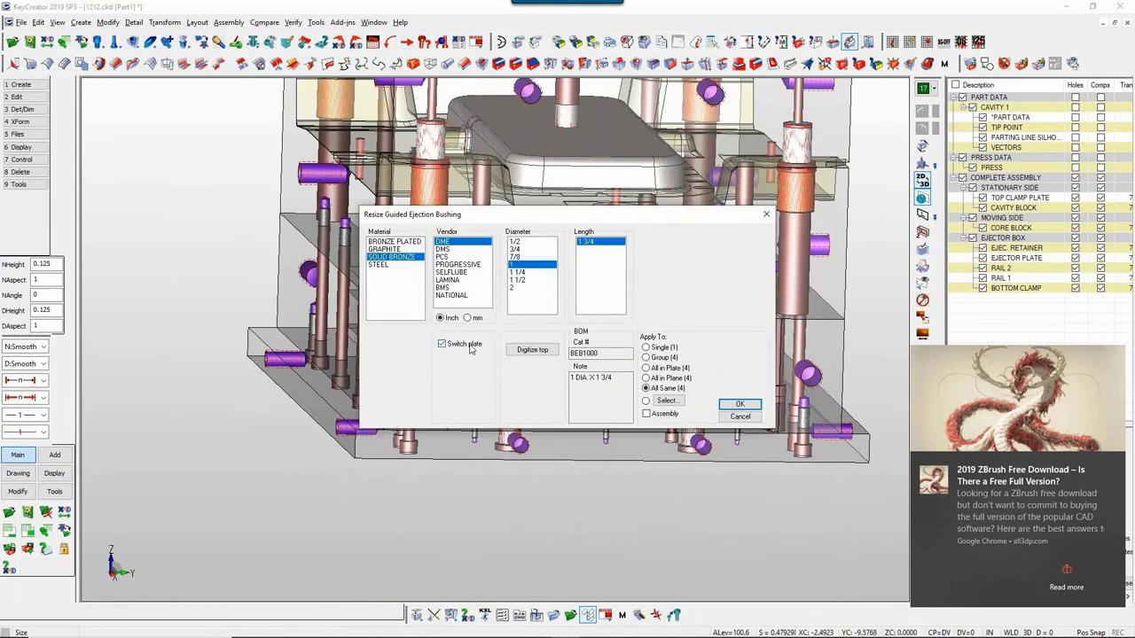
click(739, 404)
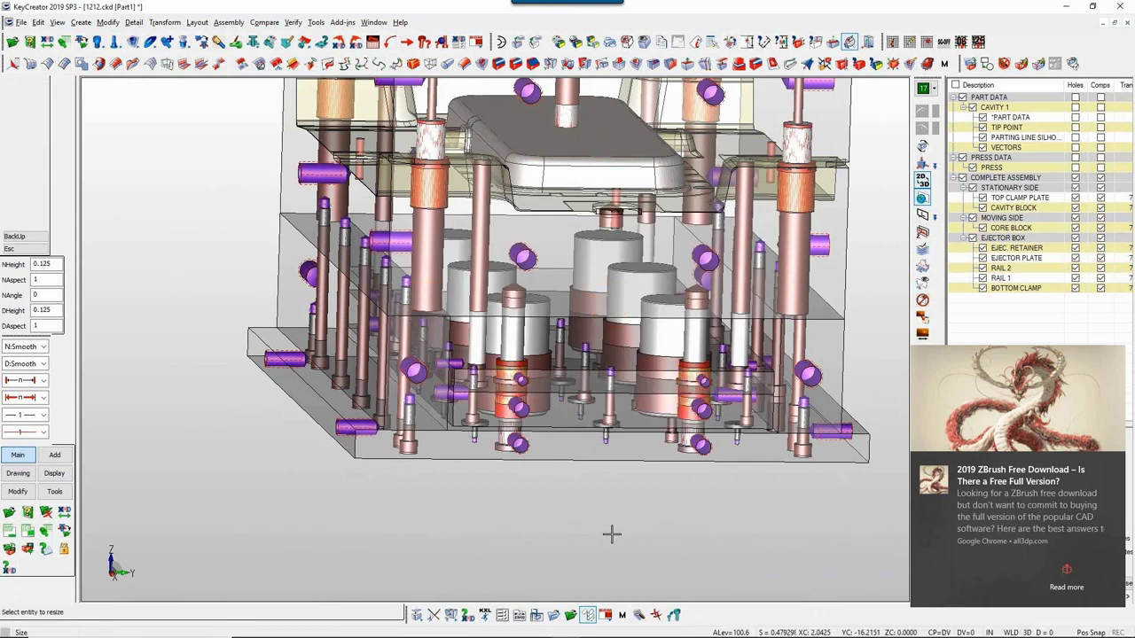
Step: Resize all four matching DME guided ejection pins to 1 1/2 diameter, keeping the 6 3/4 length
middle_drag(679, 553, 693, 570)
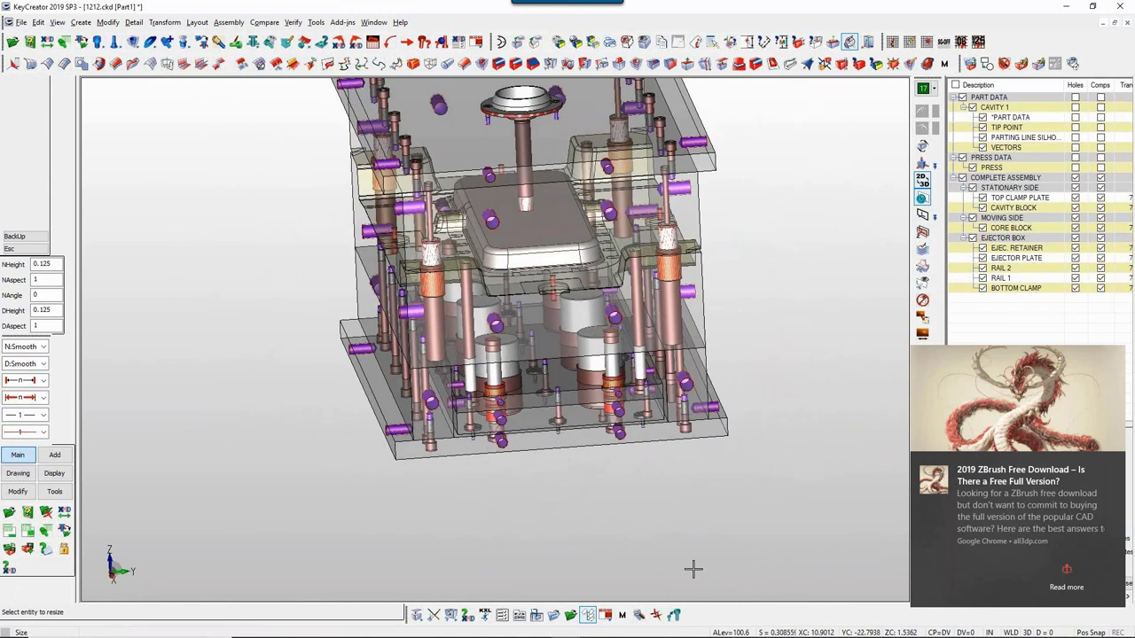
scroll(693, 570, up, 5)
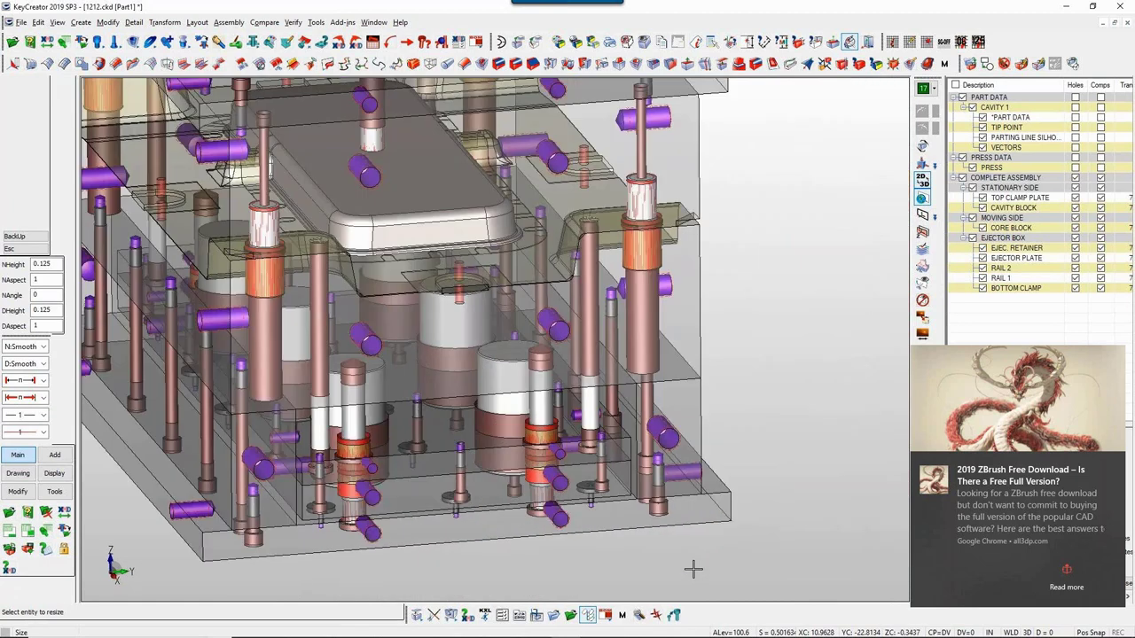
middle_drag(693, 570, 683, 519)
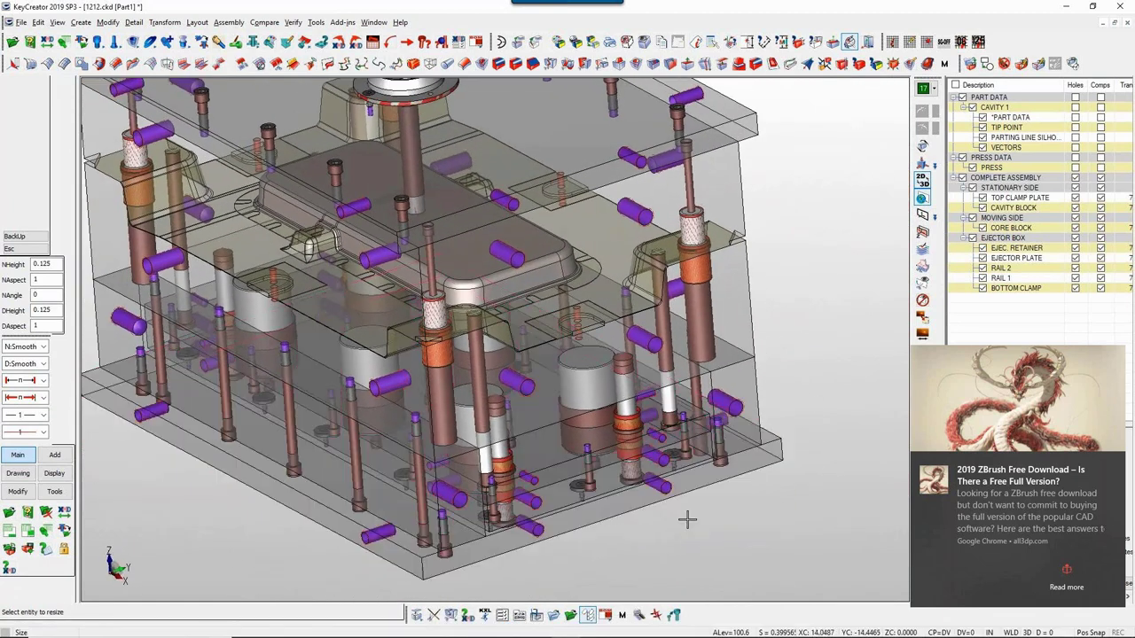
scroll(585, 443, up, 8)
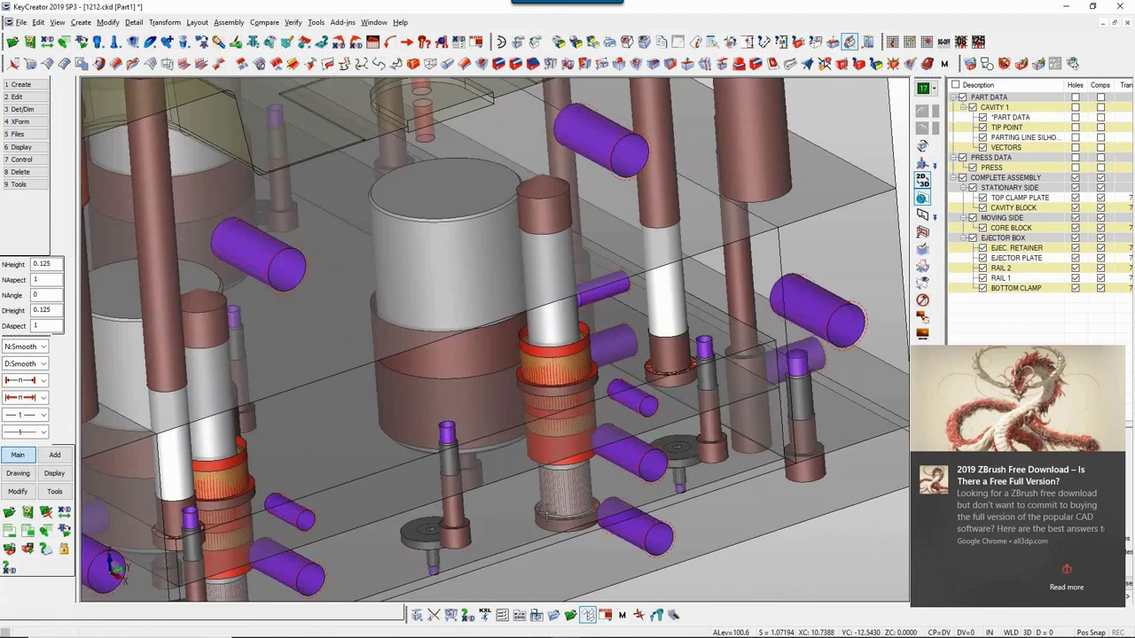
key(s)
click(565, 505)
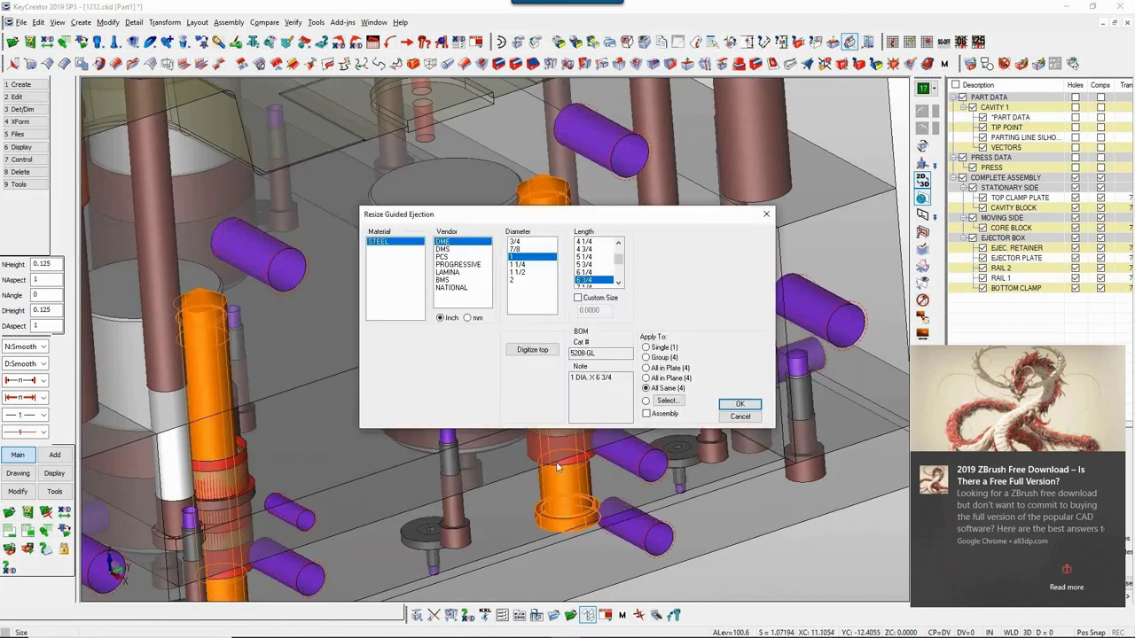
click(523, 275)
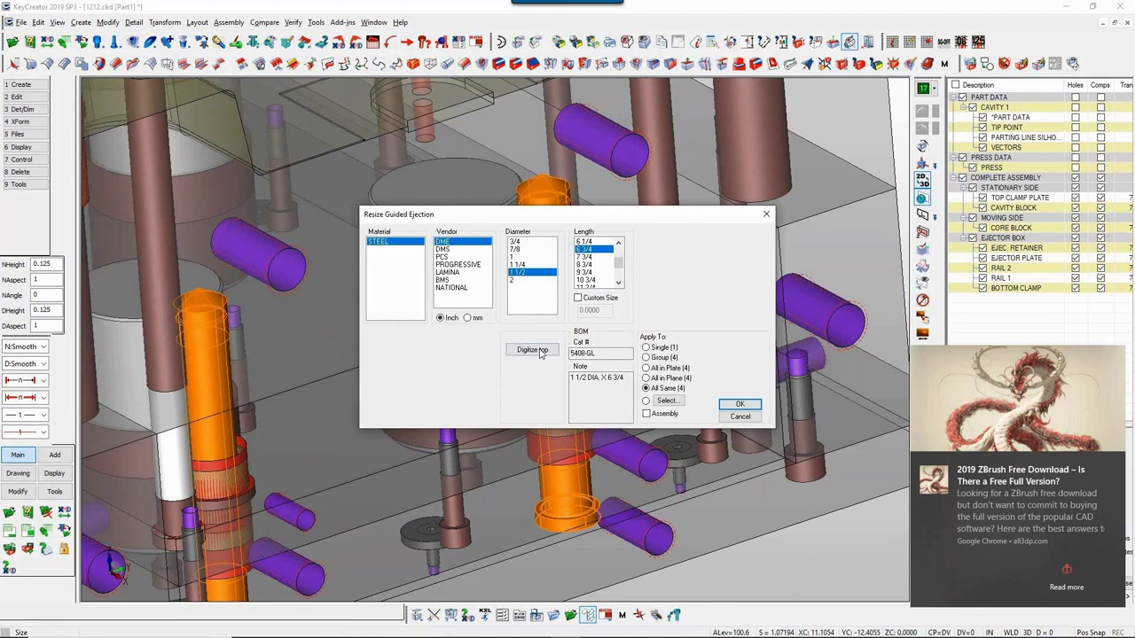
click(735, 406)
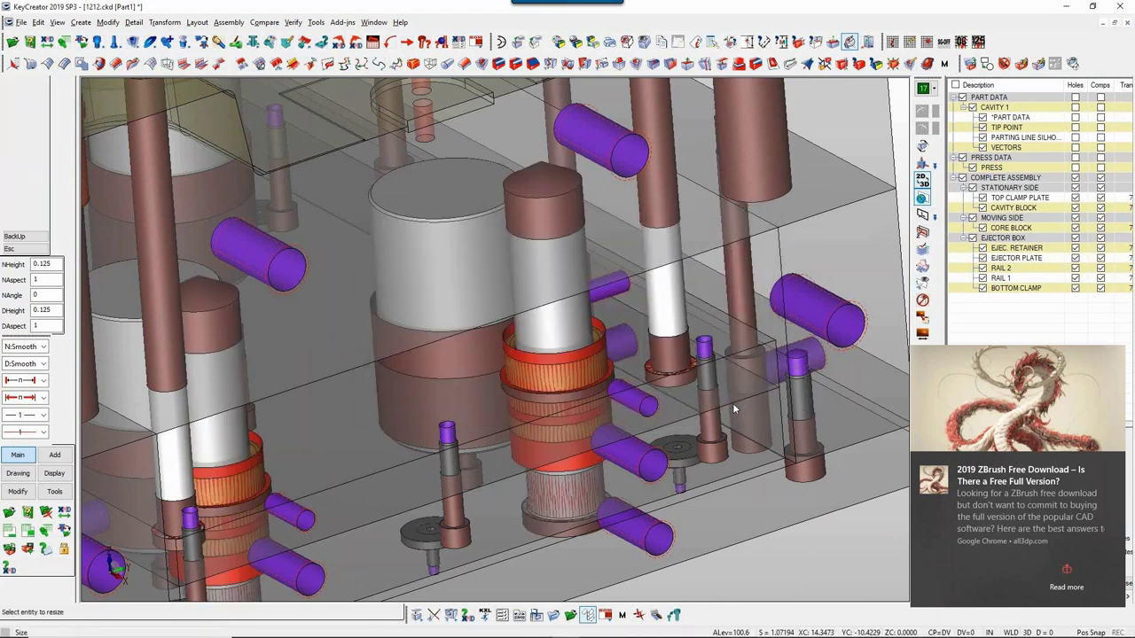
Step: Resize all four matching solid bronze DME guided ejection bushings back to 1 inch diameter
click(567, 417)
click(526, 273)
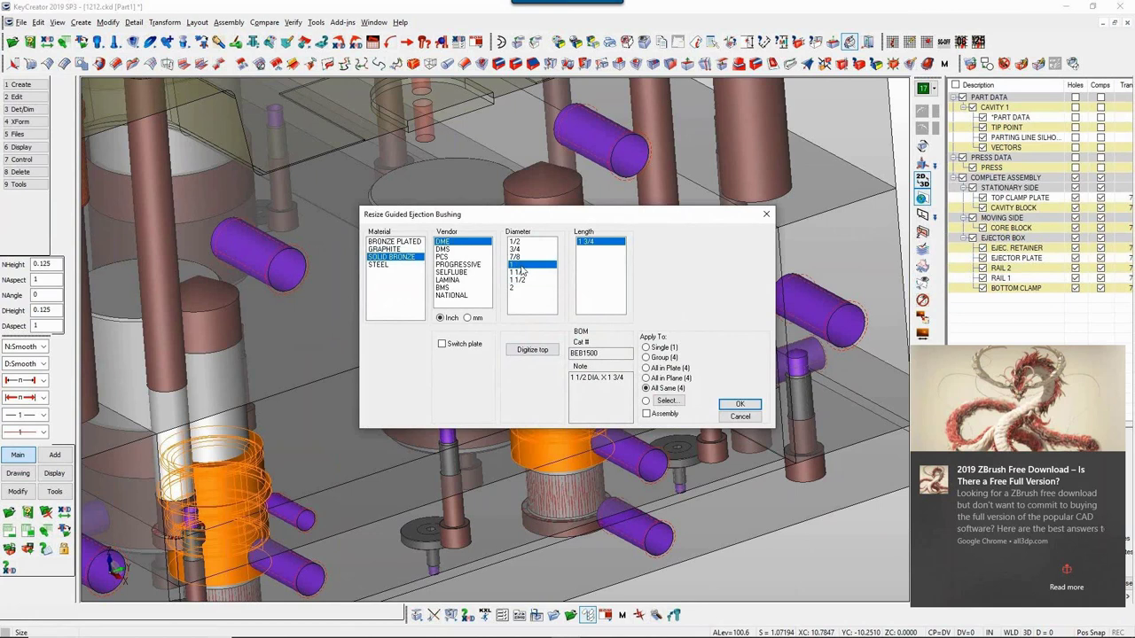
click(736, 406)
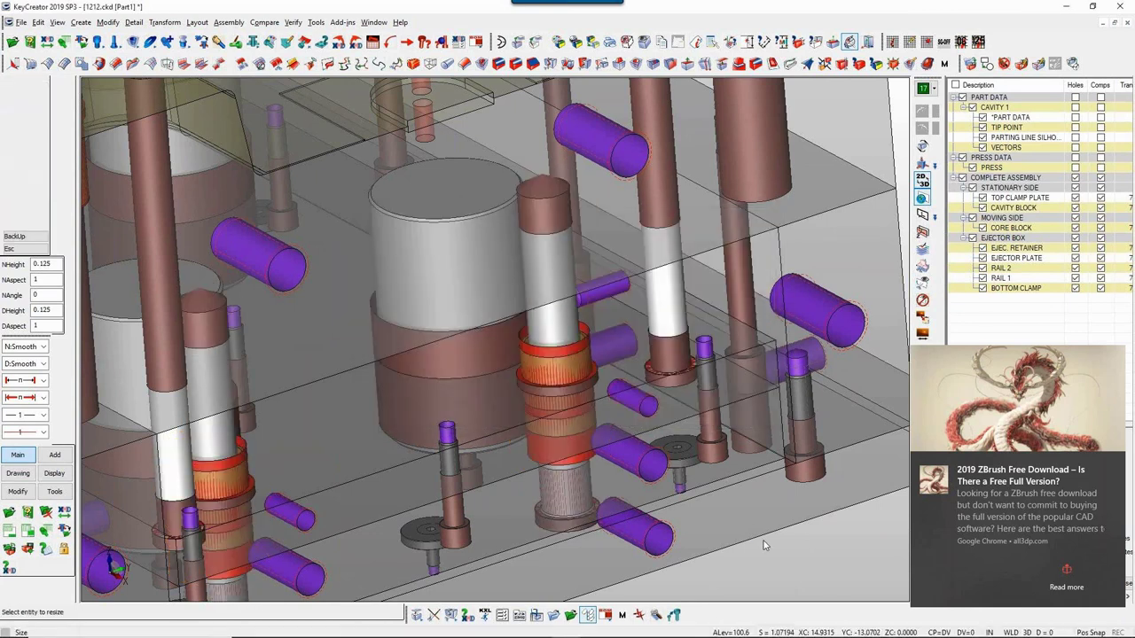
Step: Set the mold to the front view, save the 1212 file and dismiss the desktop notification
scroll(762, 541, down, 6)
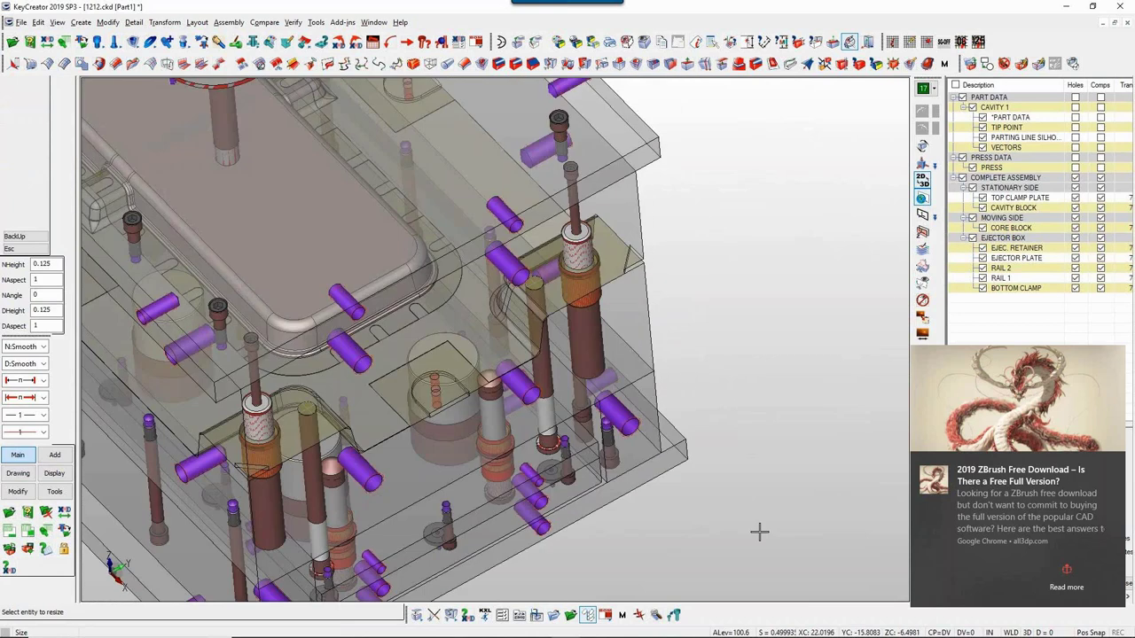
scroll(759, 531, up, 1)
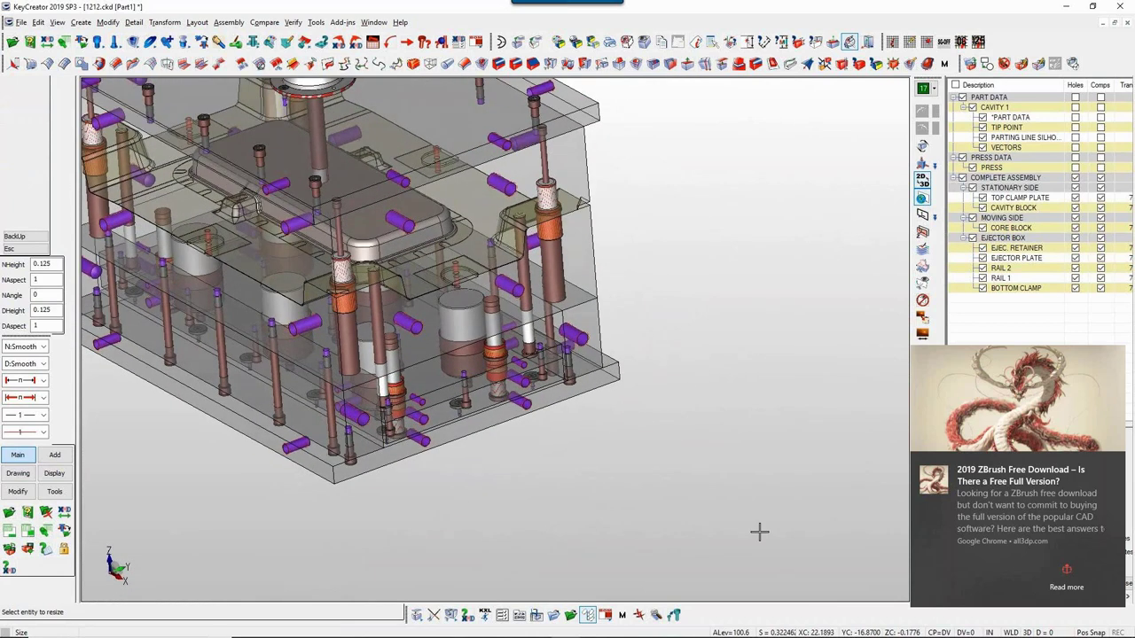
scroll(759, 532, down, 5)
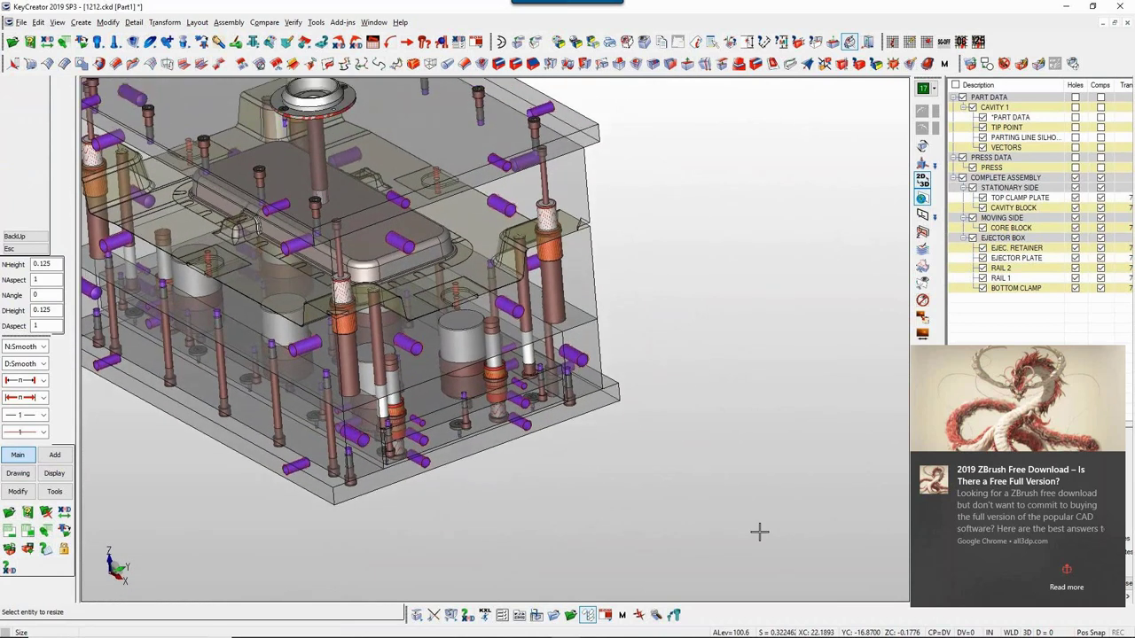
mouse_move(647, 512)
middle_down()
mouse_move(689, 510)
mouse_move(657, 512)
middle_up()
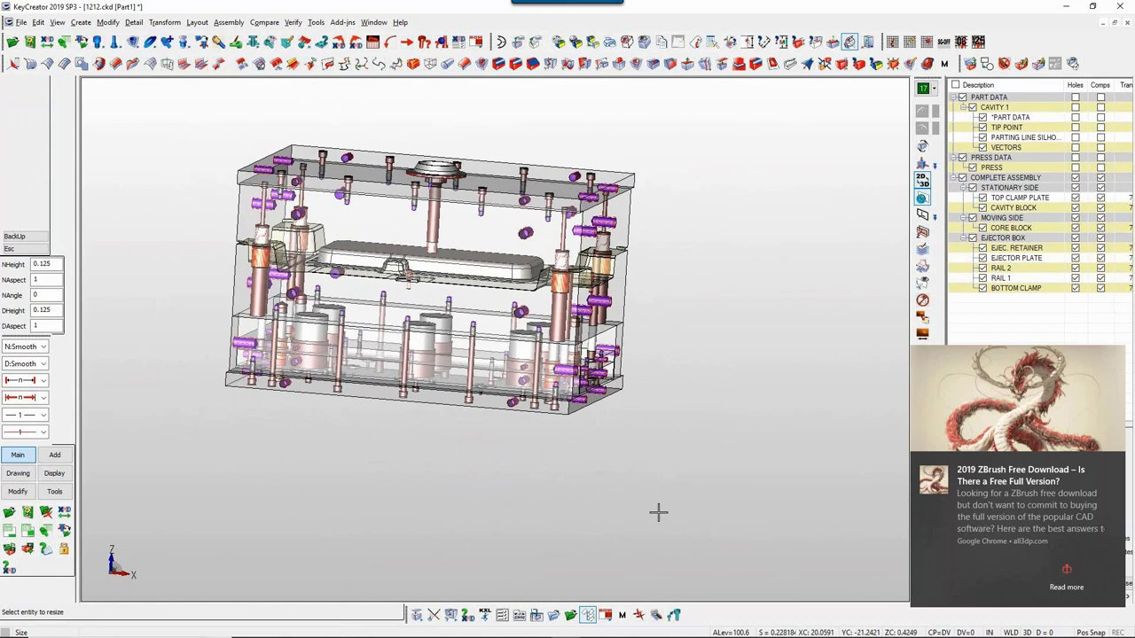
key(Escape)
key(alt+2)
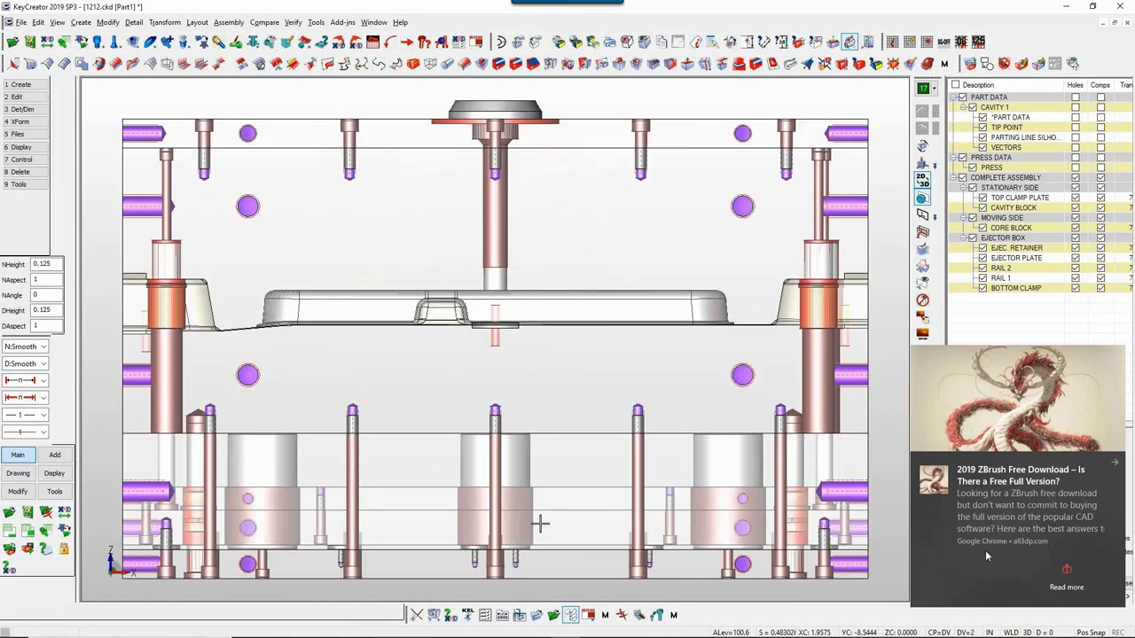
key(ctrl+s)
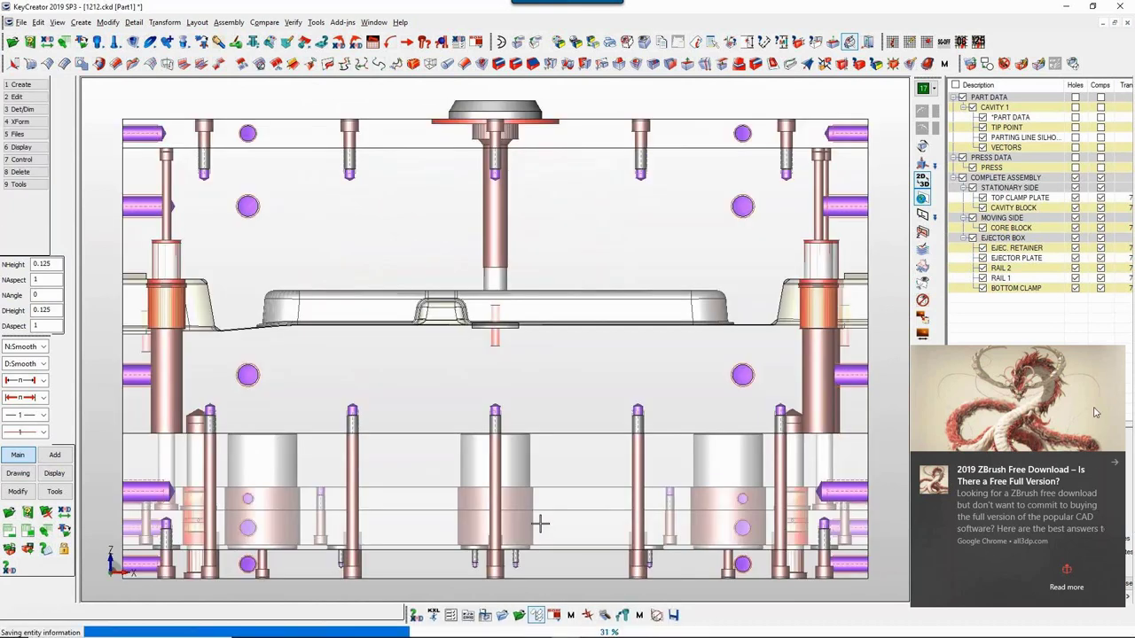
click(1114, 464)
Step: Move the grouped pair of large holes in the core block's front face down about 1 inch with Dynamove
click(18, 511)
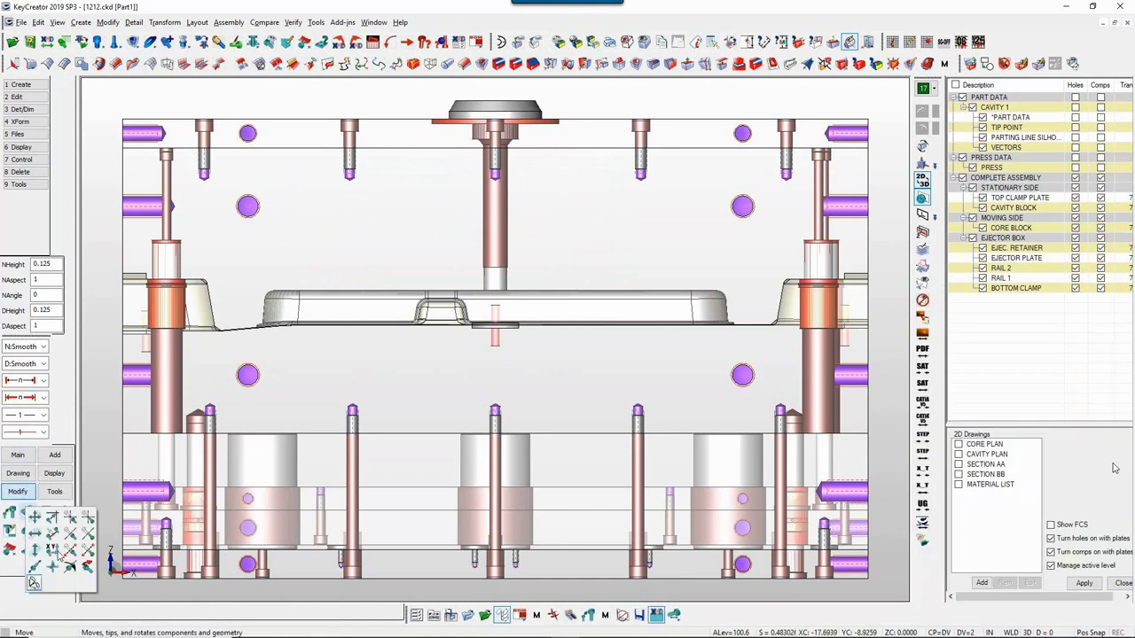
click(58, 551)
click(247, 375)
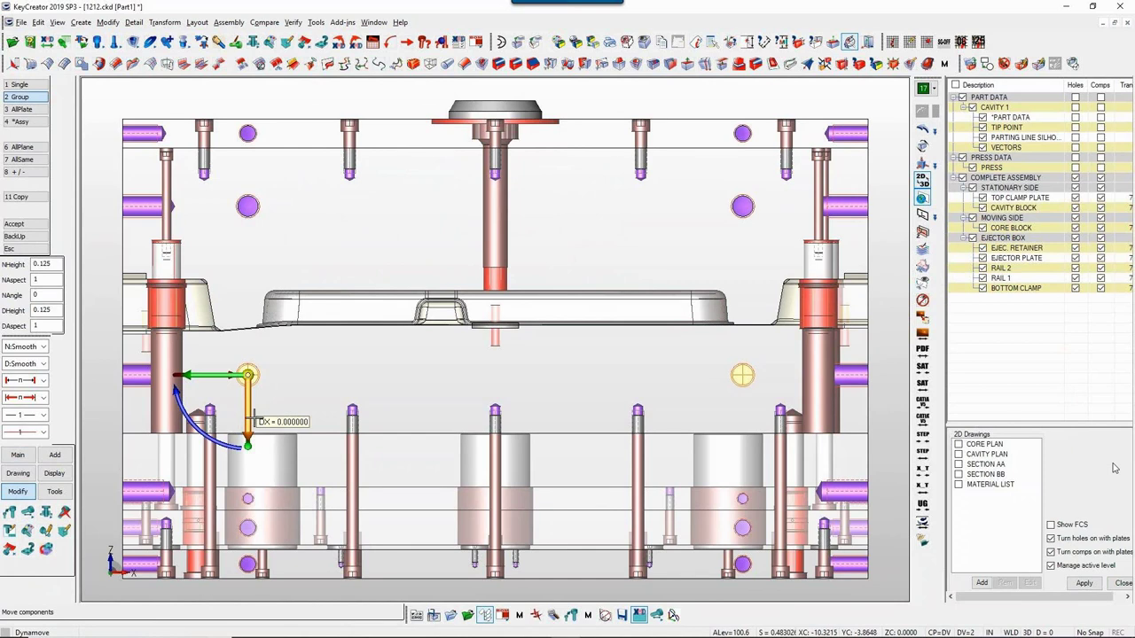
drag(249, 409, 252, 433)
click(249, 431)
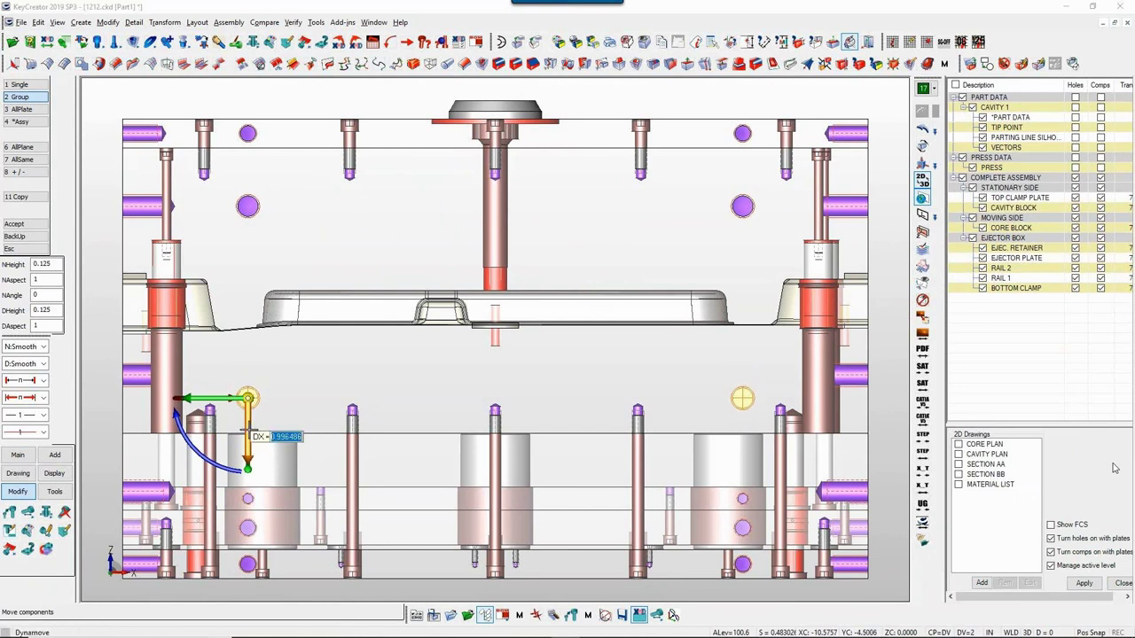
key(Return)
key(Return)
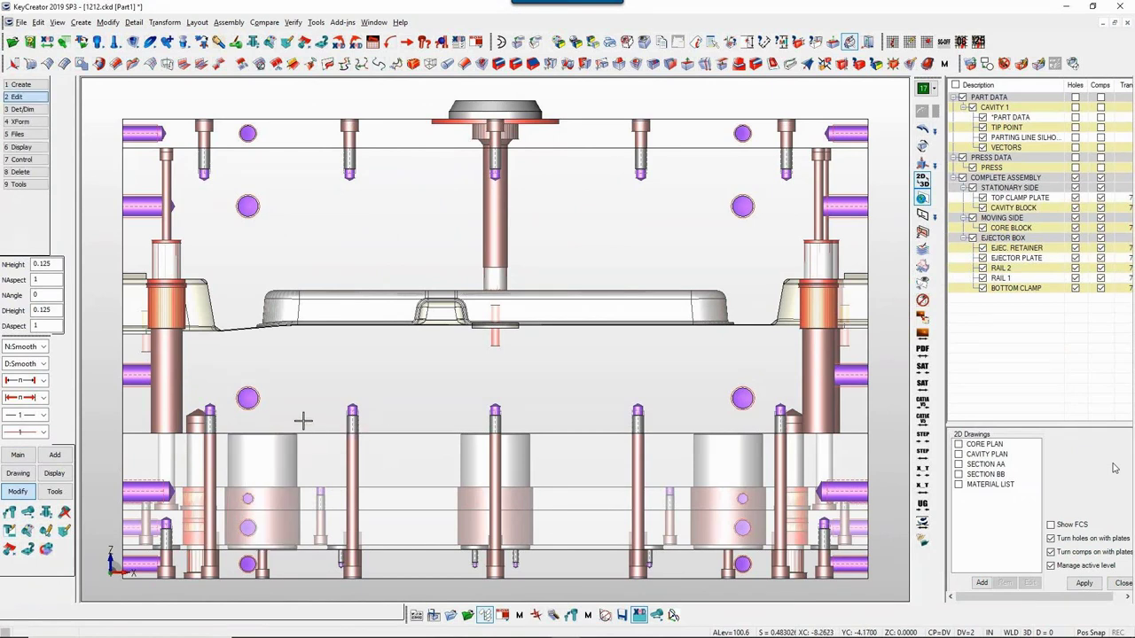
key(Escape)
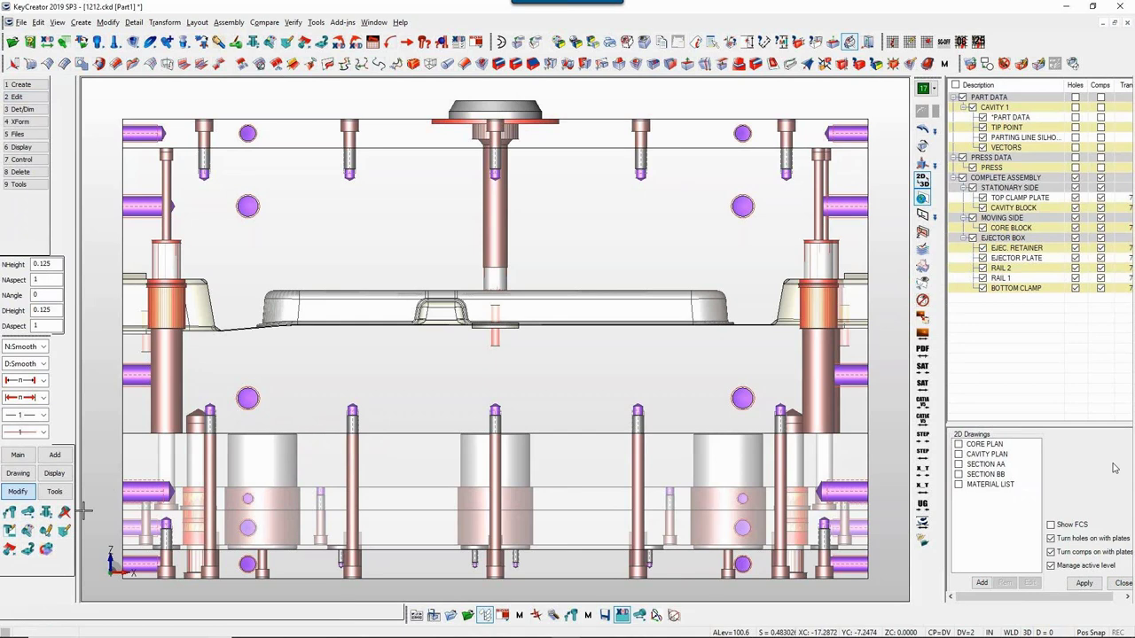
Step: Add auto thru waterlines to the core block, 0.750 from the part and 3.000 center to center, using the True distance method
click(54, 454)
click(12, 568)
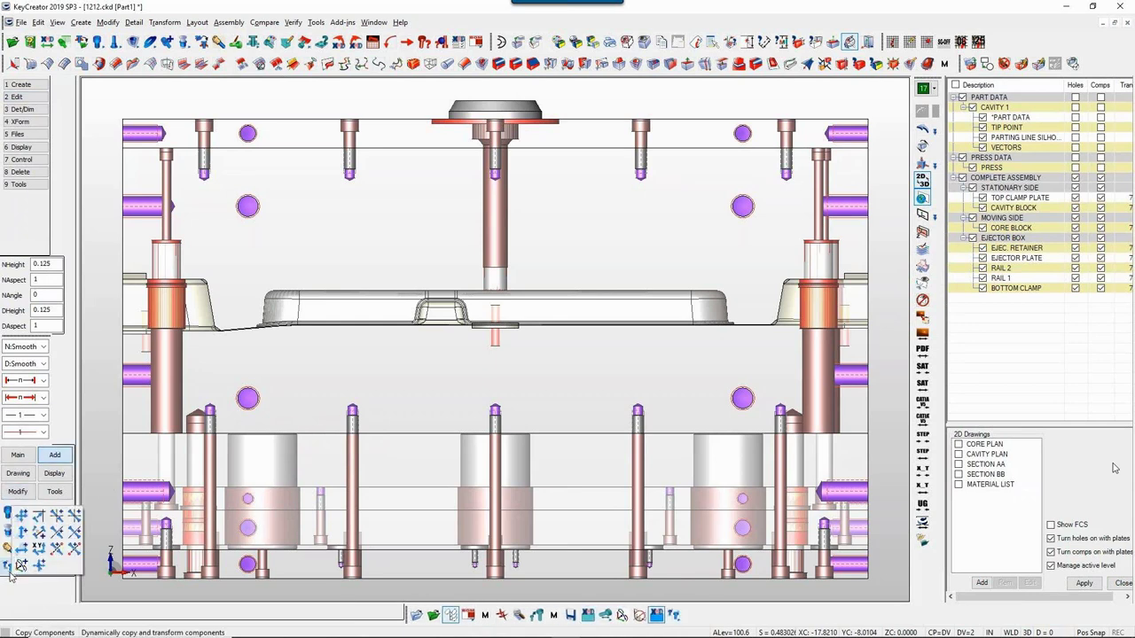
click(21, 530)
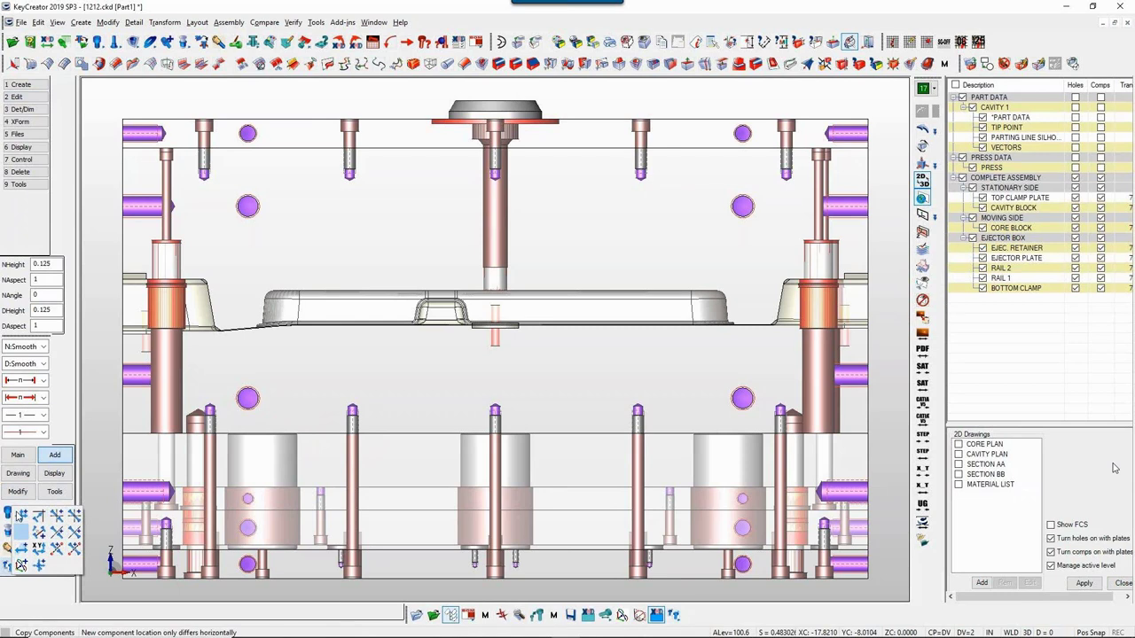
click(27, 529)
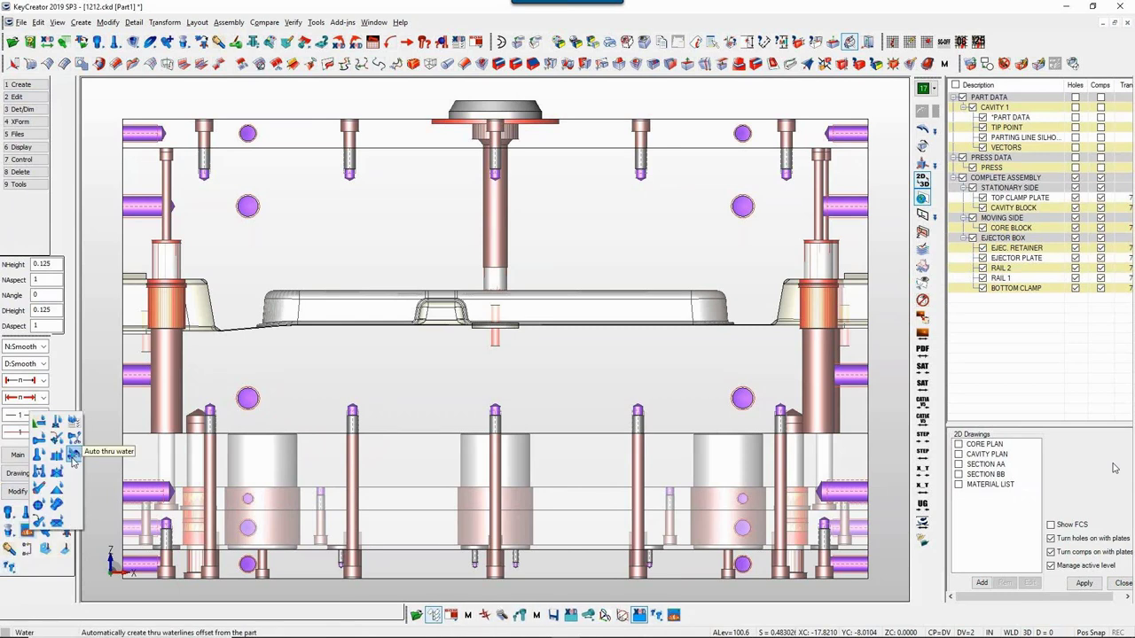
click(74, 455)
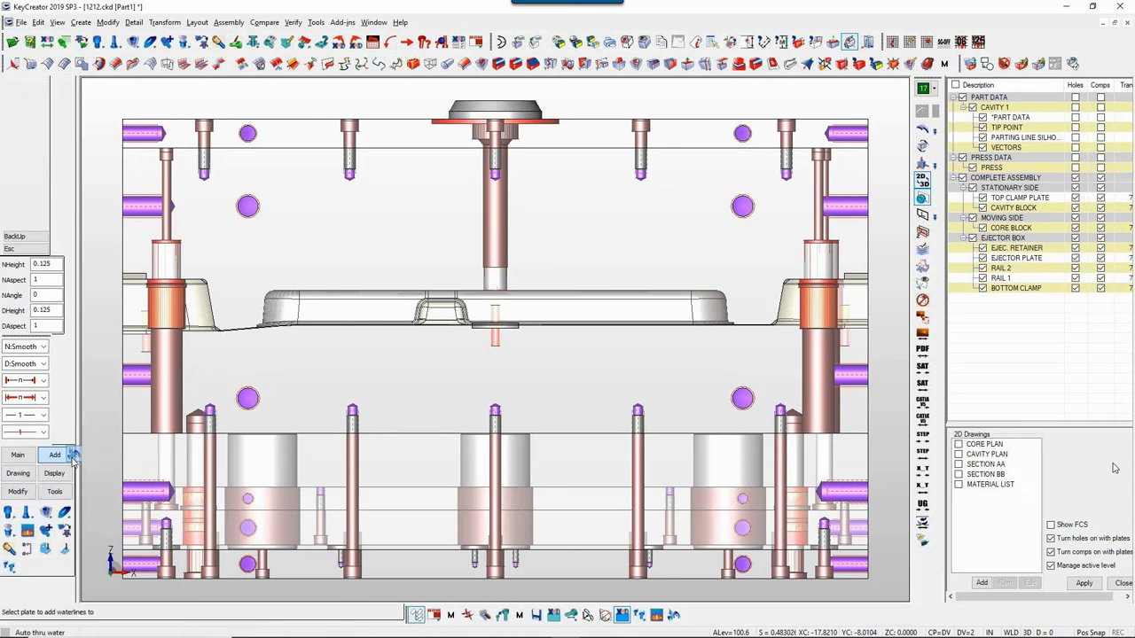
click(440, 381)
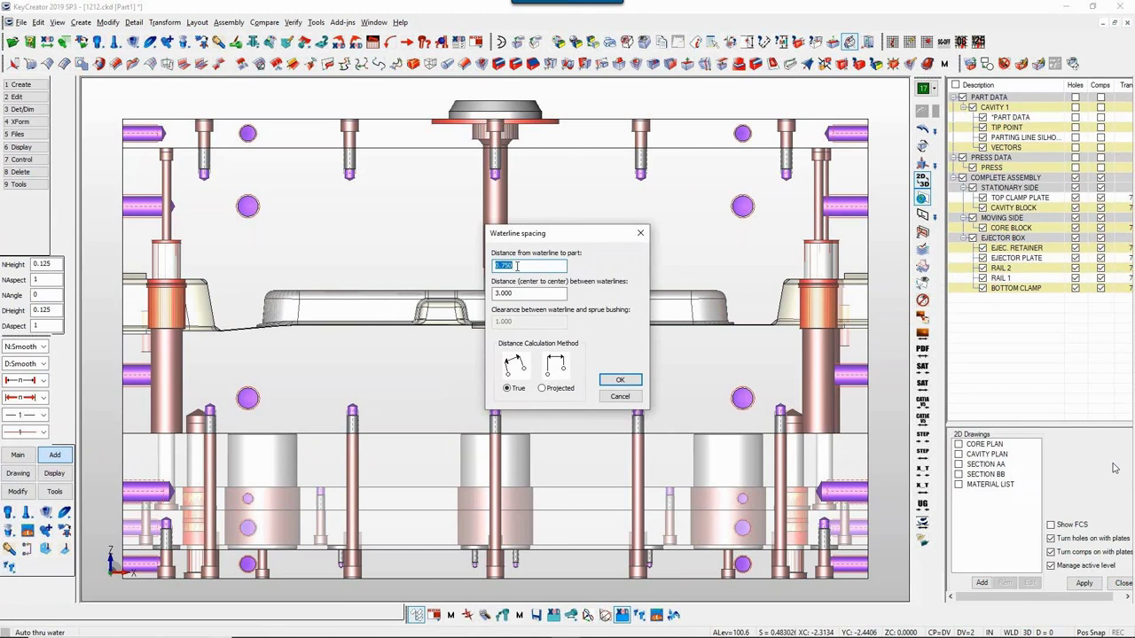
click(515, 292)
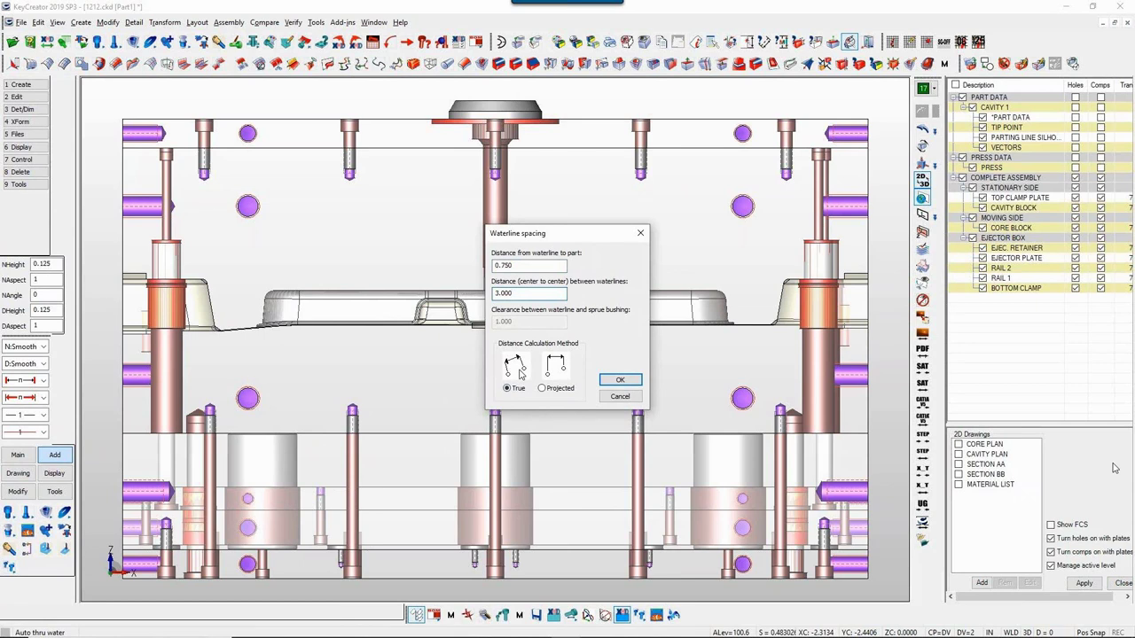
click(620, 380)
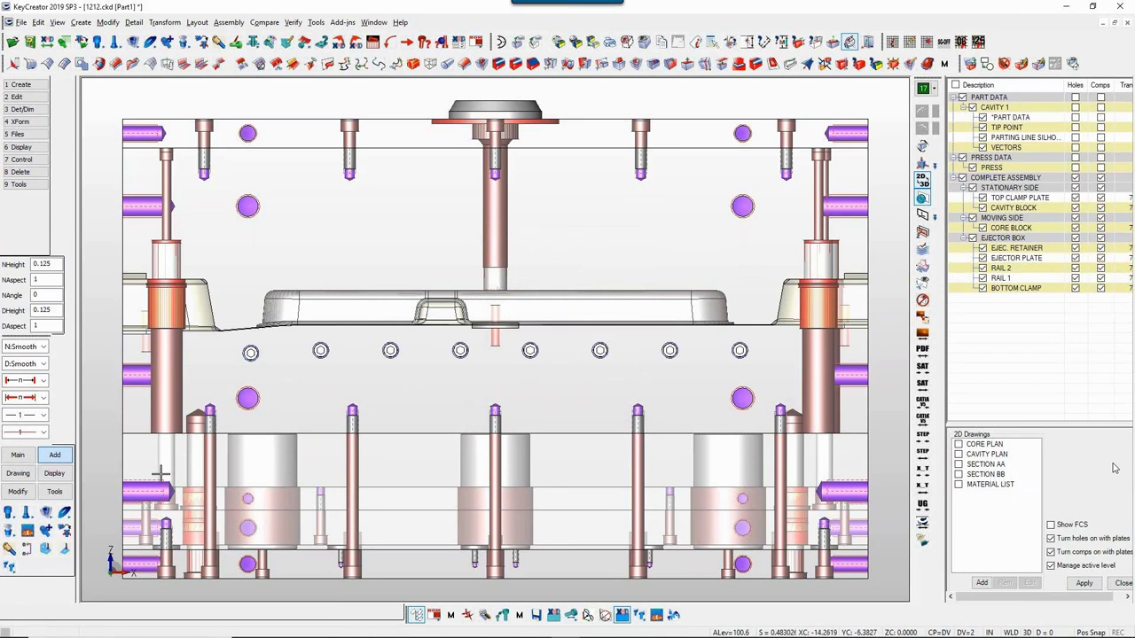
Step: Hide the complete assembly and redisplay only the moving side with its core block
scroll(119, 473, down, 4)
middle_drag(119, 473, 170, 482)
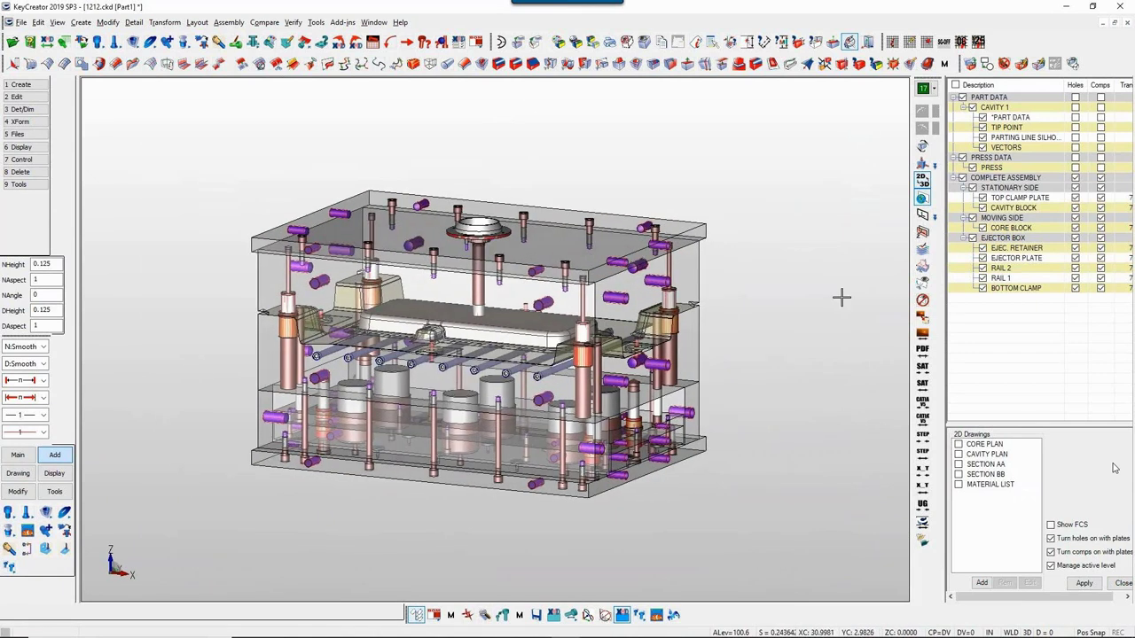
click(963, 178)
click(973, 217)
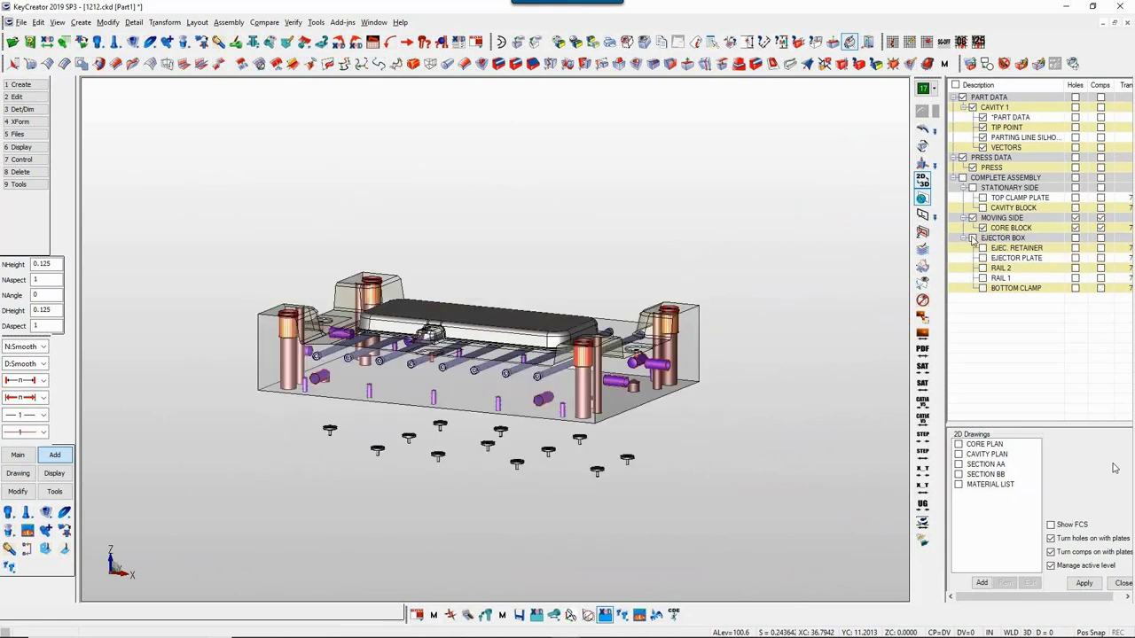
click(973, 238)
click(973, 237)
Step: Resize all eight matching core waterlines with pipe tap ends, an added connector, and a 1.250 diameter by 1.250 deep counterbore
middle_drag(373, 517, 338, 538)
scroll(355, 526, up, 2)
key(s)
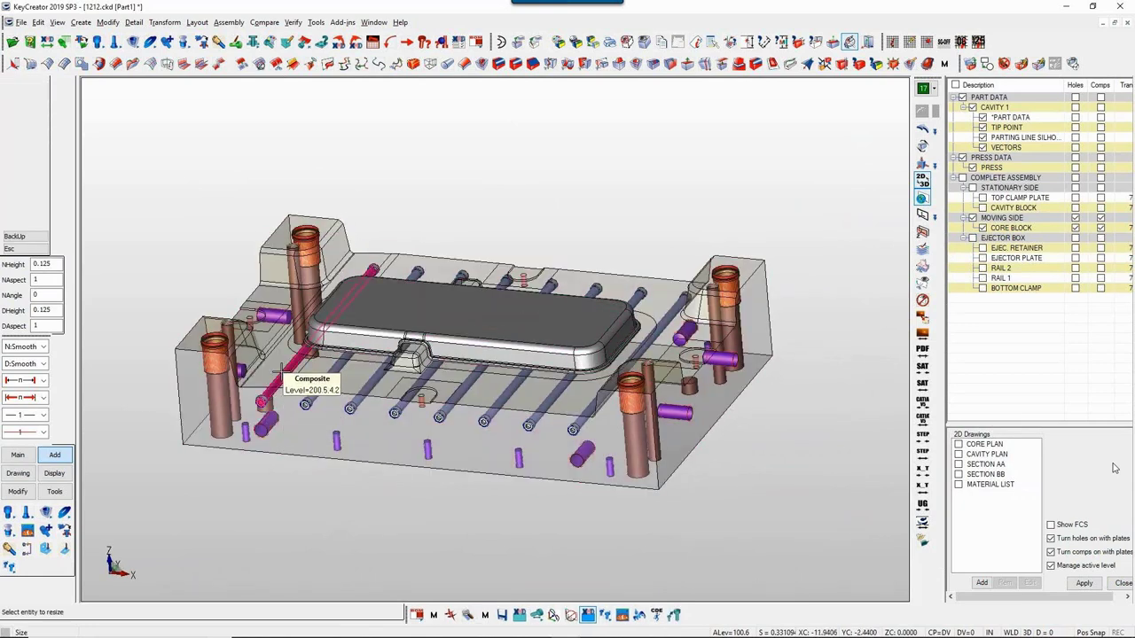
click(282, 372)
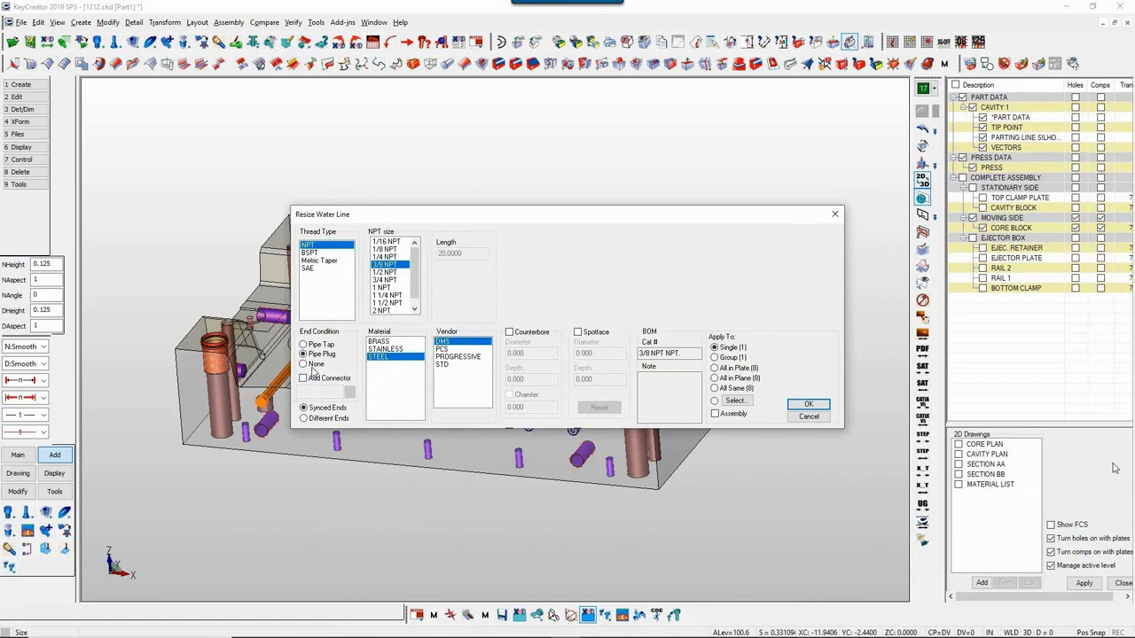
click(304, 378)
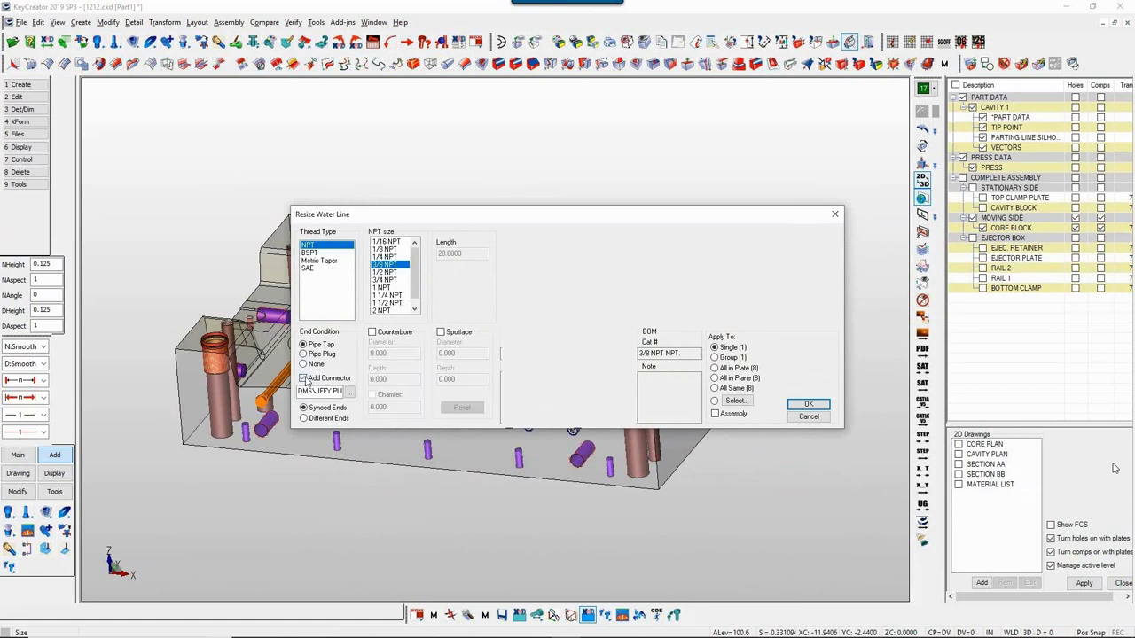
click(372, 332)
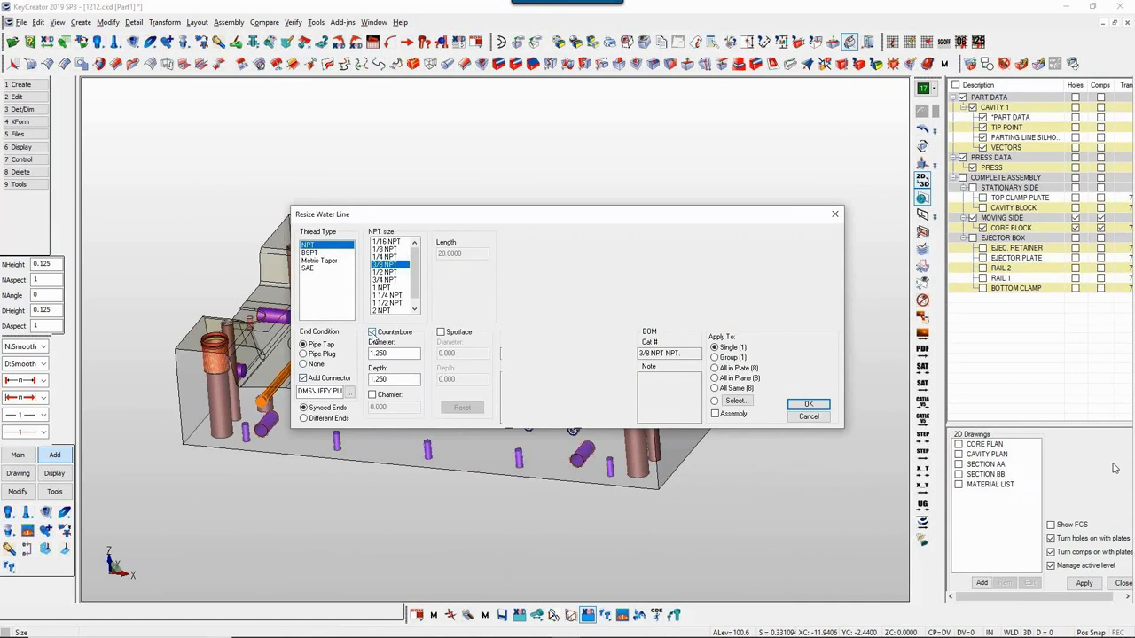
click(716, 390)
click(808, 406)
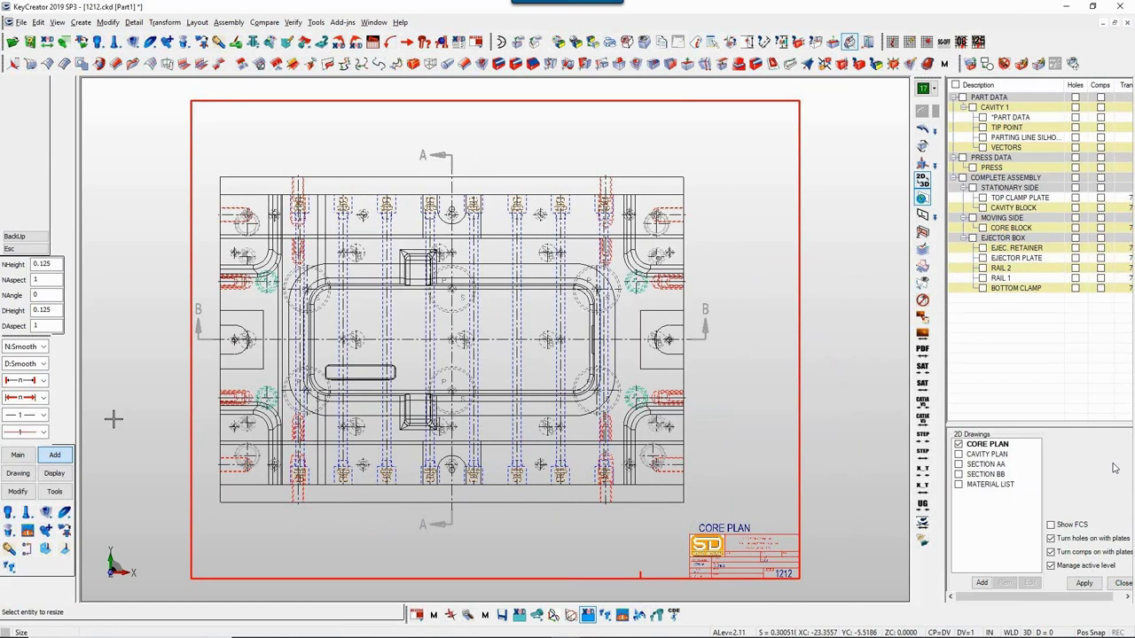
Step: Move the group of four outer support pillars inward toward the mold center in the CORE PLAN drawing with Dynamove
click(17, 491)
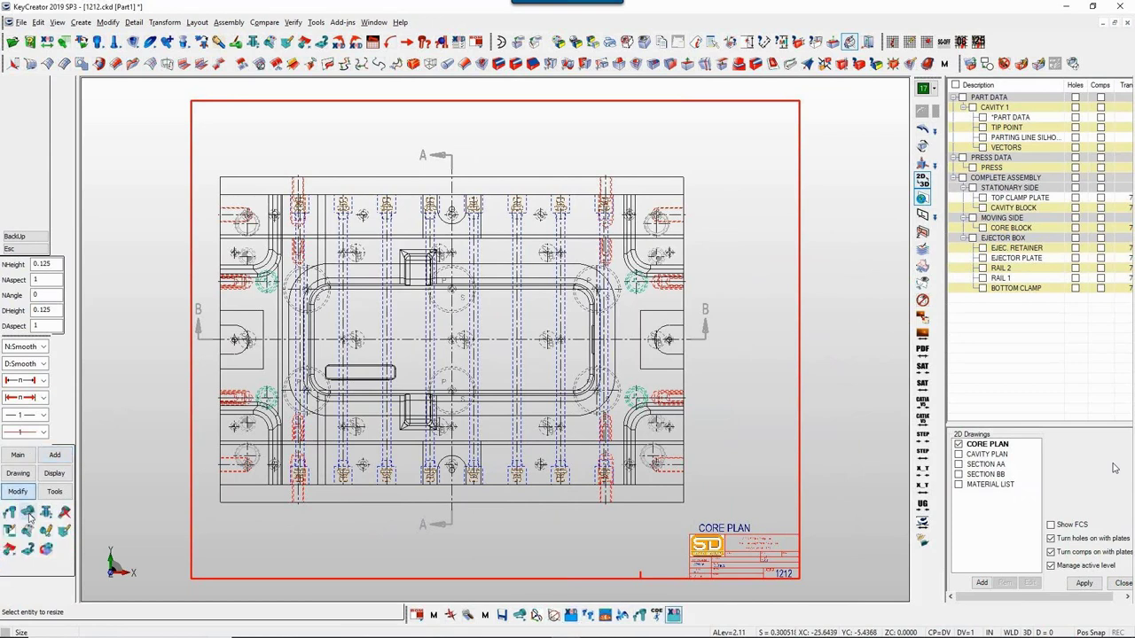
click(29, 513)
click(36, 522)
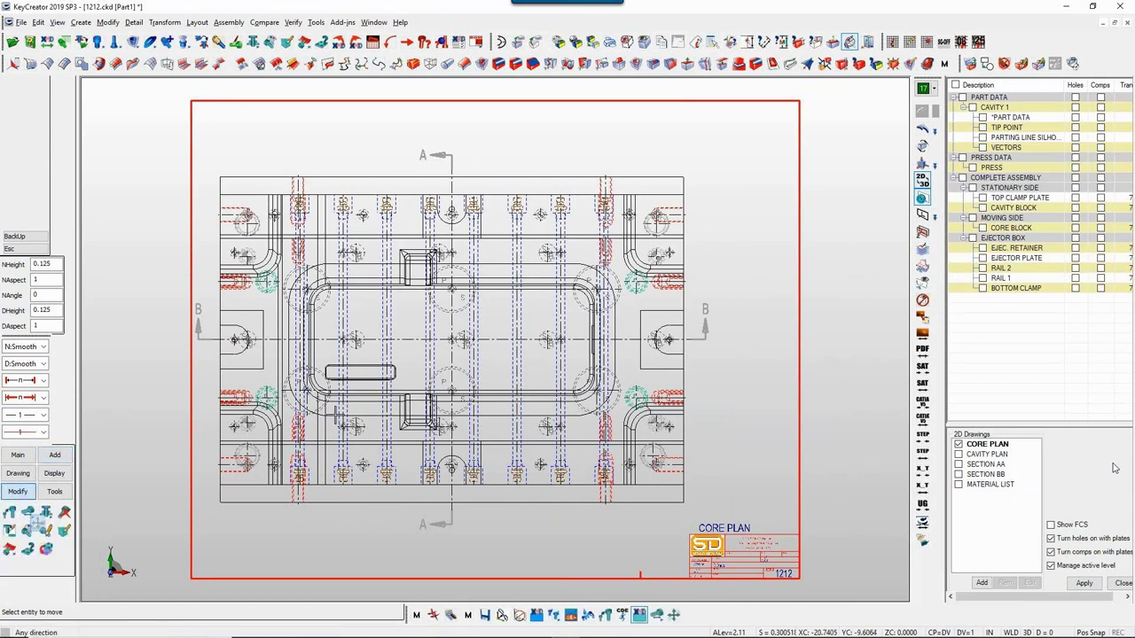
click(329, 310)
key(Return)
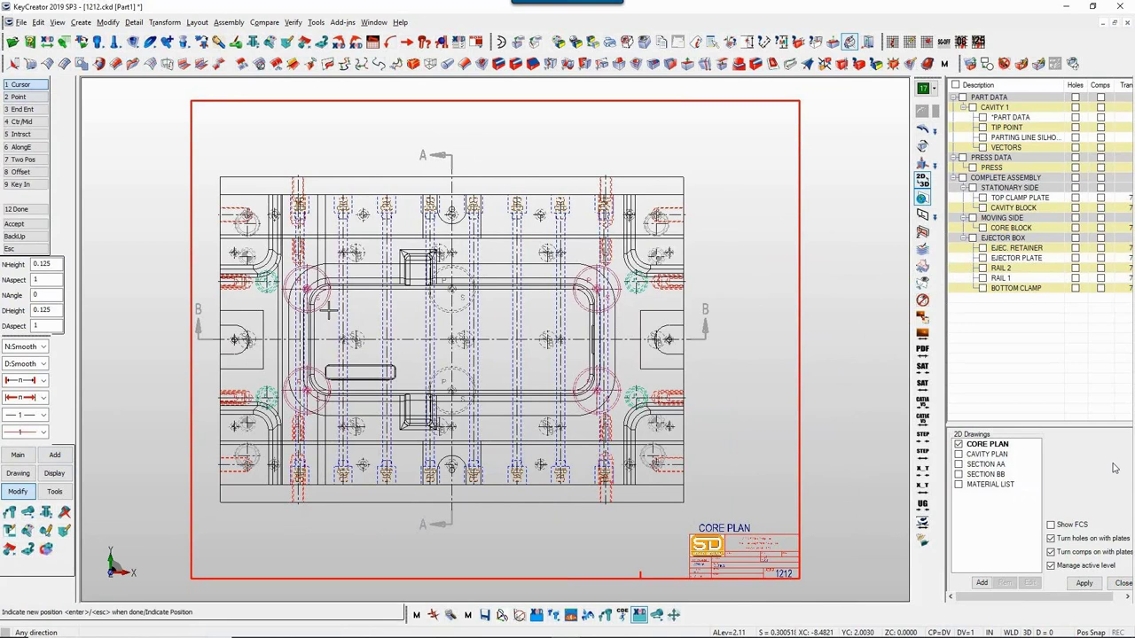
click(399, 308)
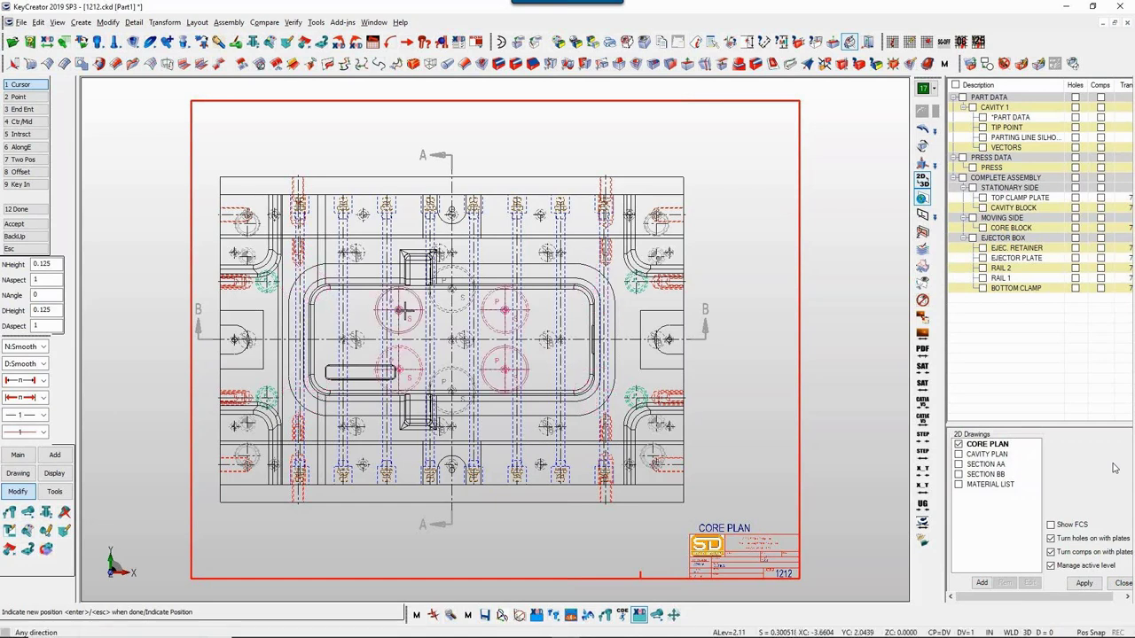
key(Escape)
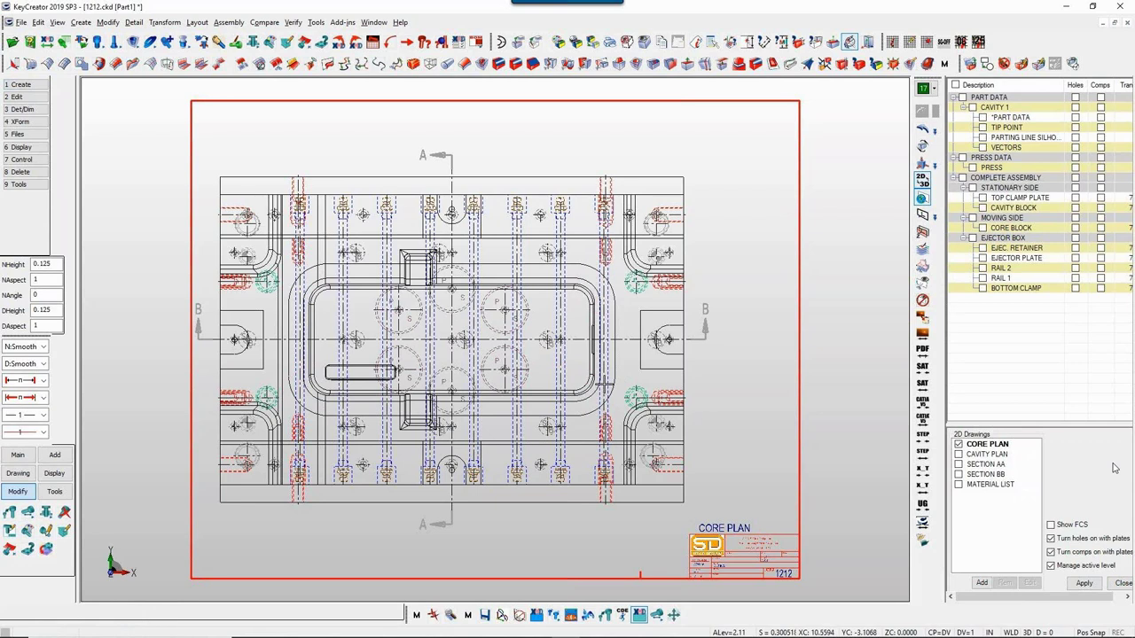
Step: In the ejector box's top view, Dynamove the four outer support pillars outward toward the plate corners, and open the CORE PLAN drawing
click(971, 238)
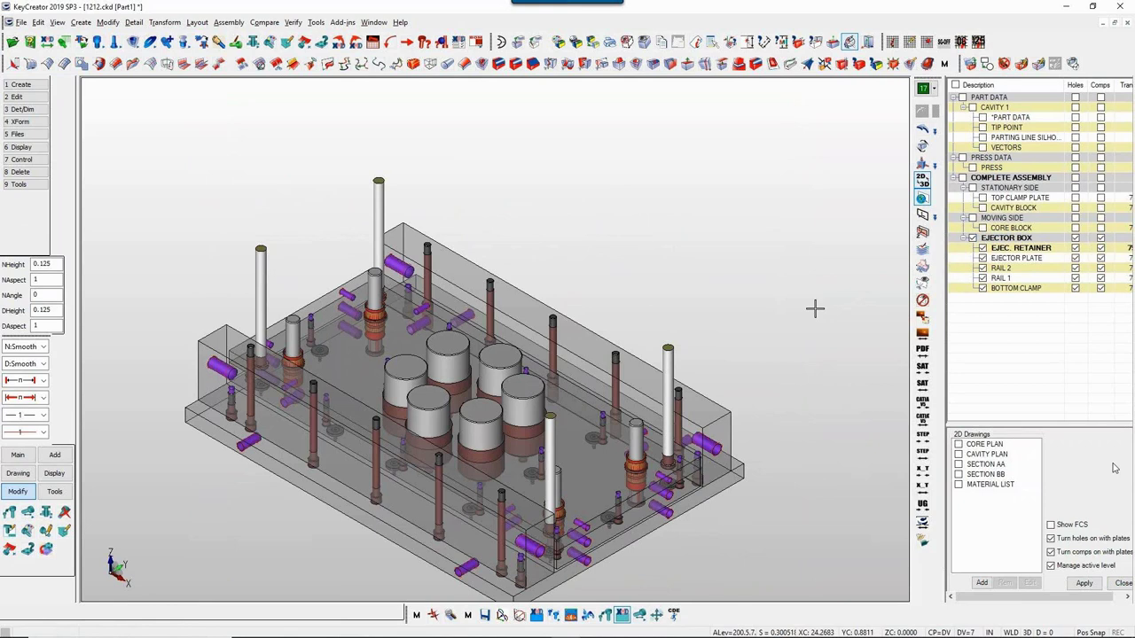
key(alt+1)
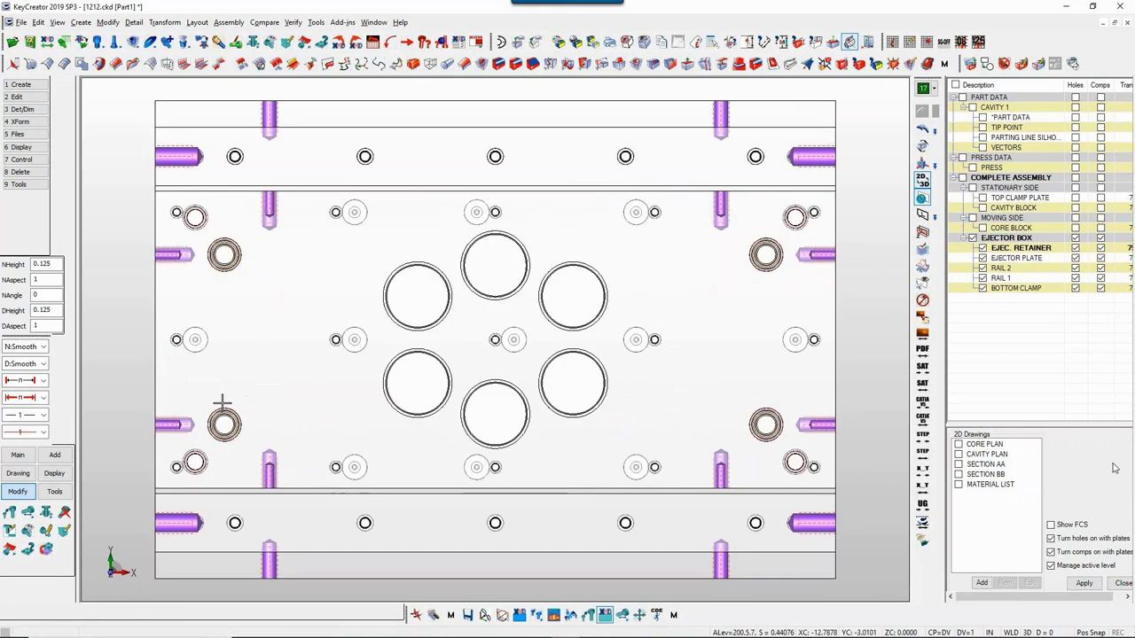
click(27, 512)
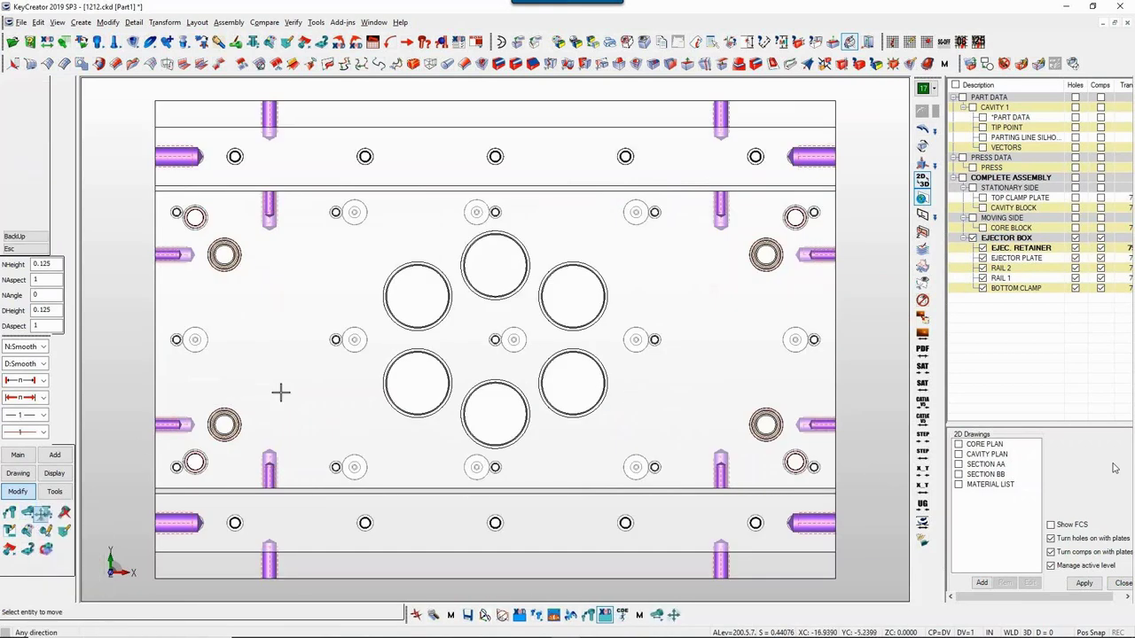
click(412, 310)
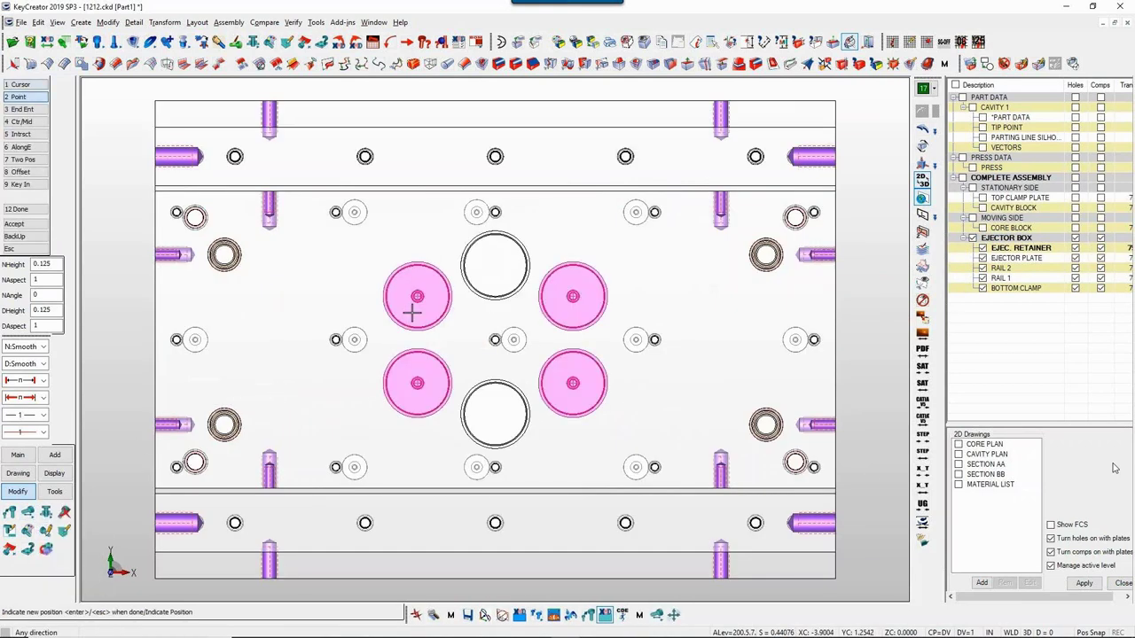
click(286, 274)
key(Escape)
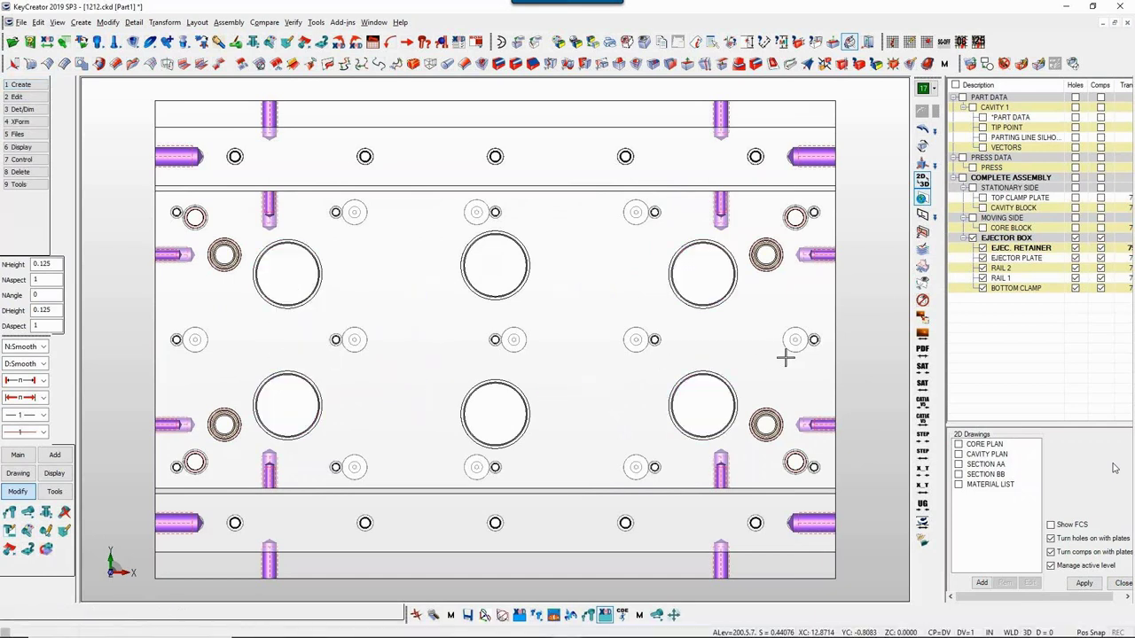
click(958, 443)
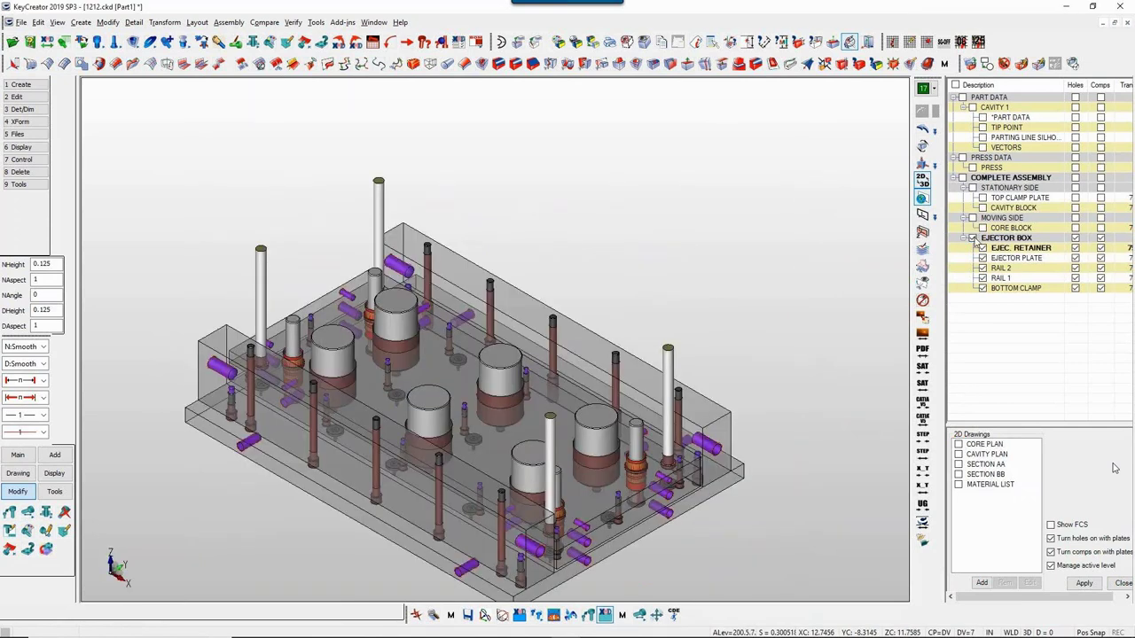
Step: Replace the displayed ejector box with the moving side and turn on grid snap with 0.125 X and Y increments
click(973, 237)
click(973, 217)
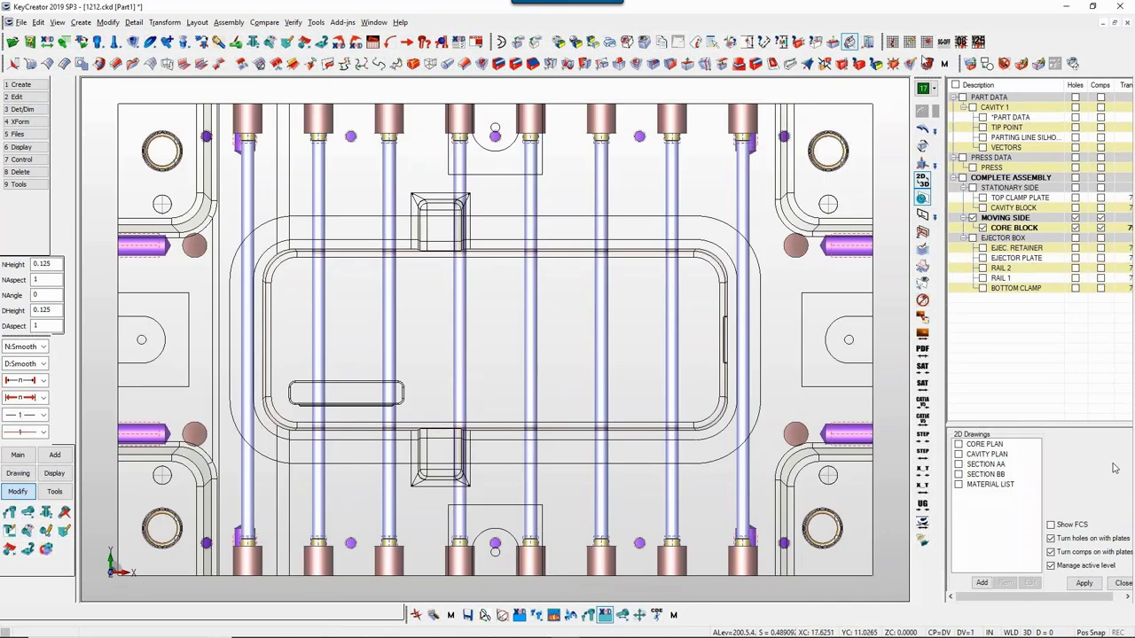
click(926, 44)
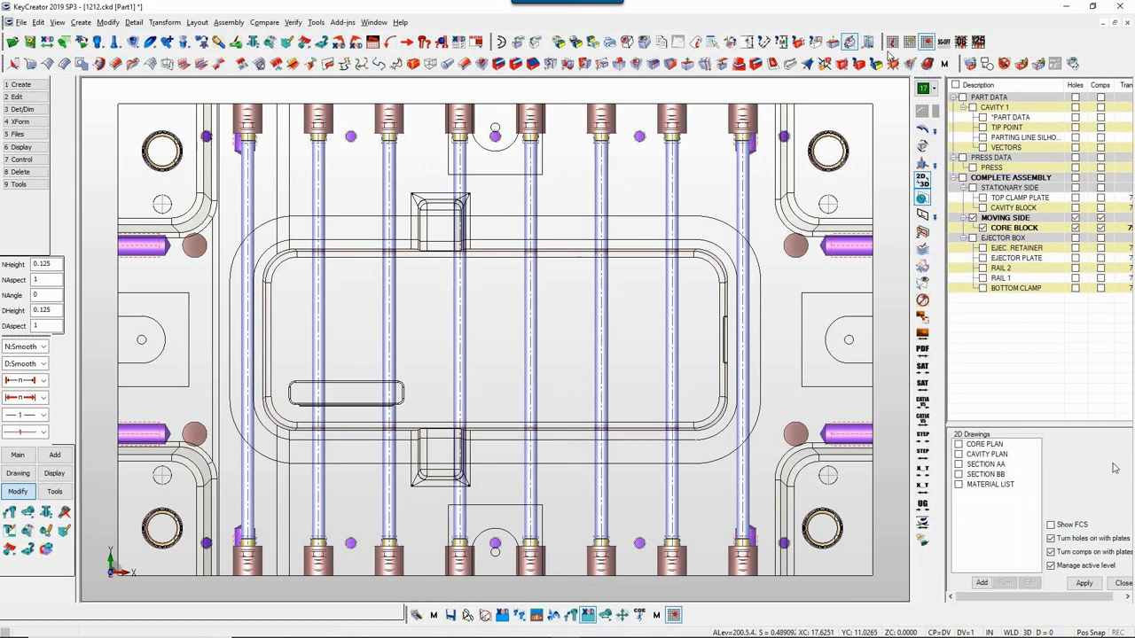
click(892, 43)
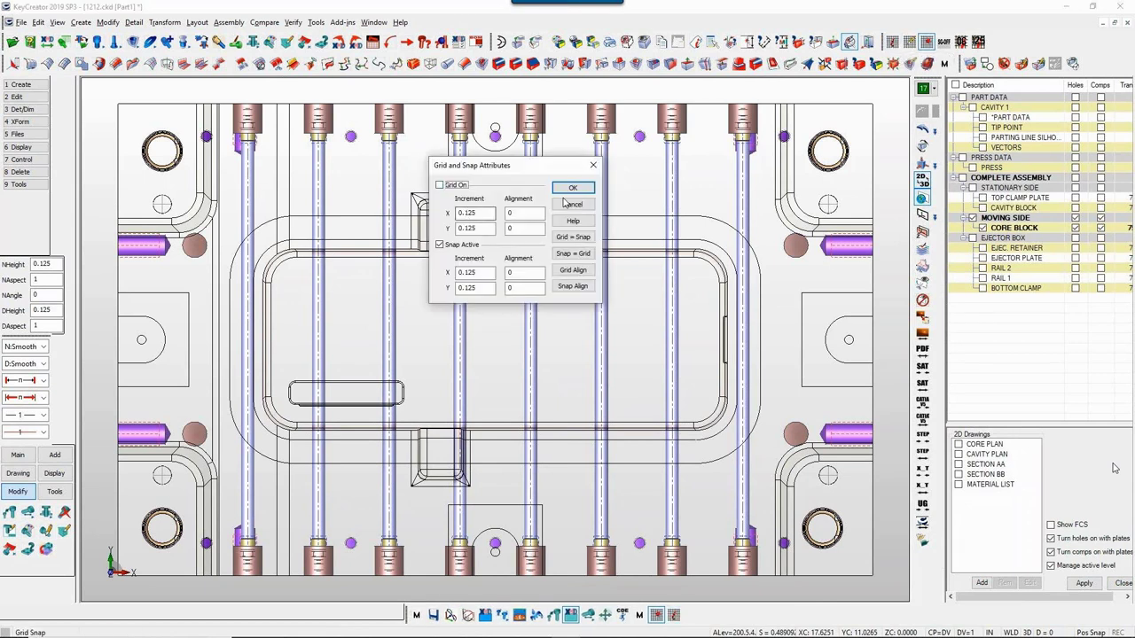
click(571, 191)
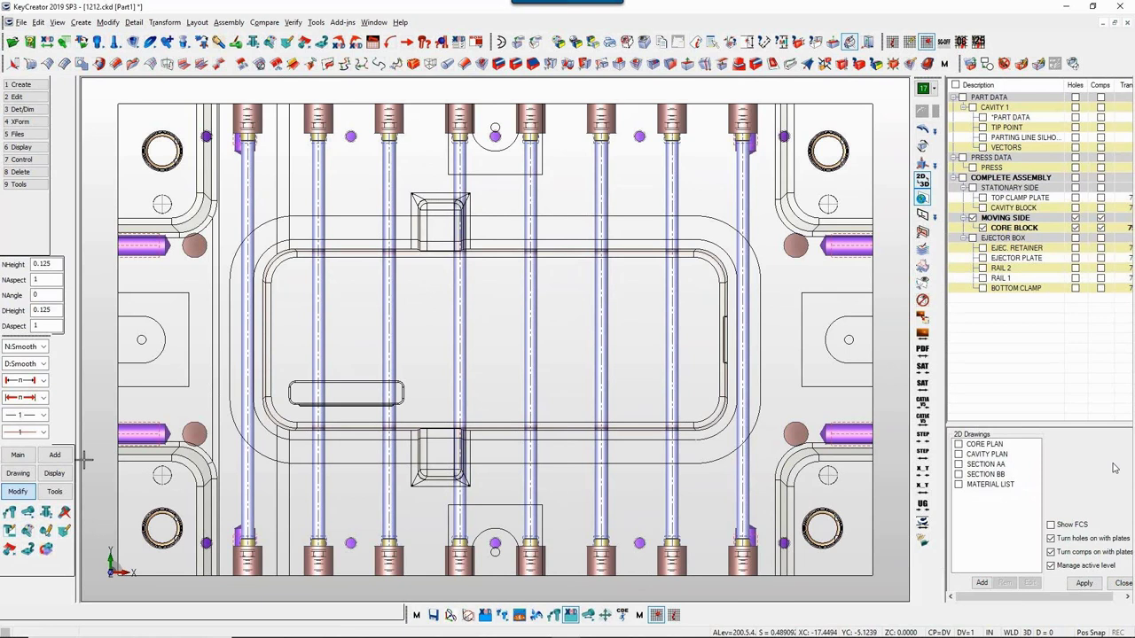
Step: Add six waterline baffles to the core block, one on each inner waterline, at about Y 2.25 to 2.375
click(55, 454)
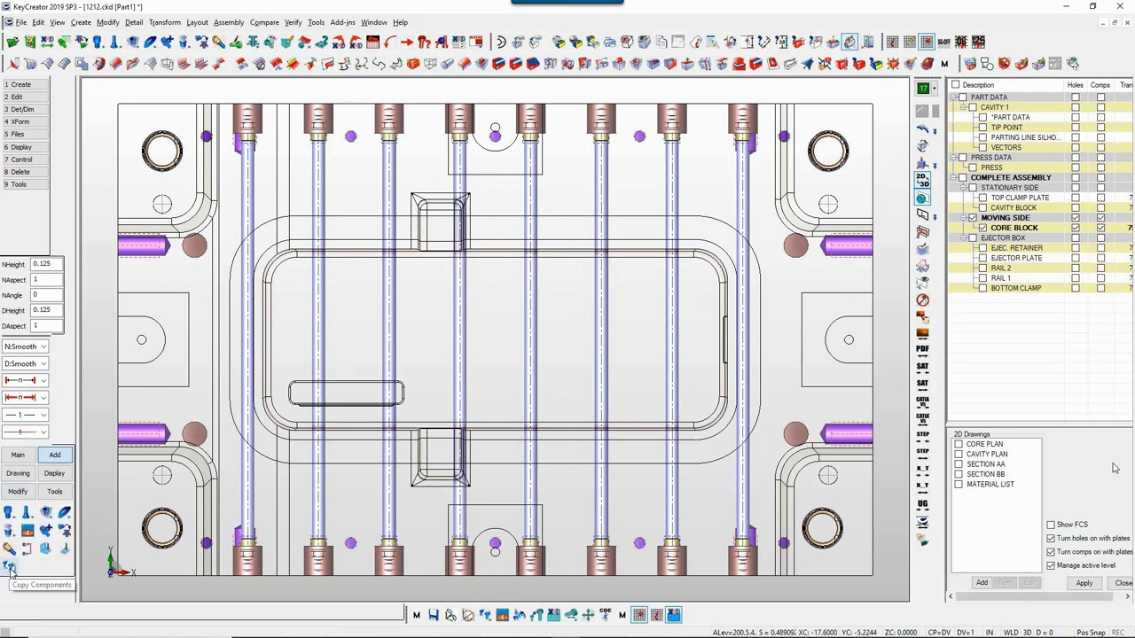
click(27, 530)
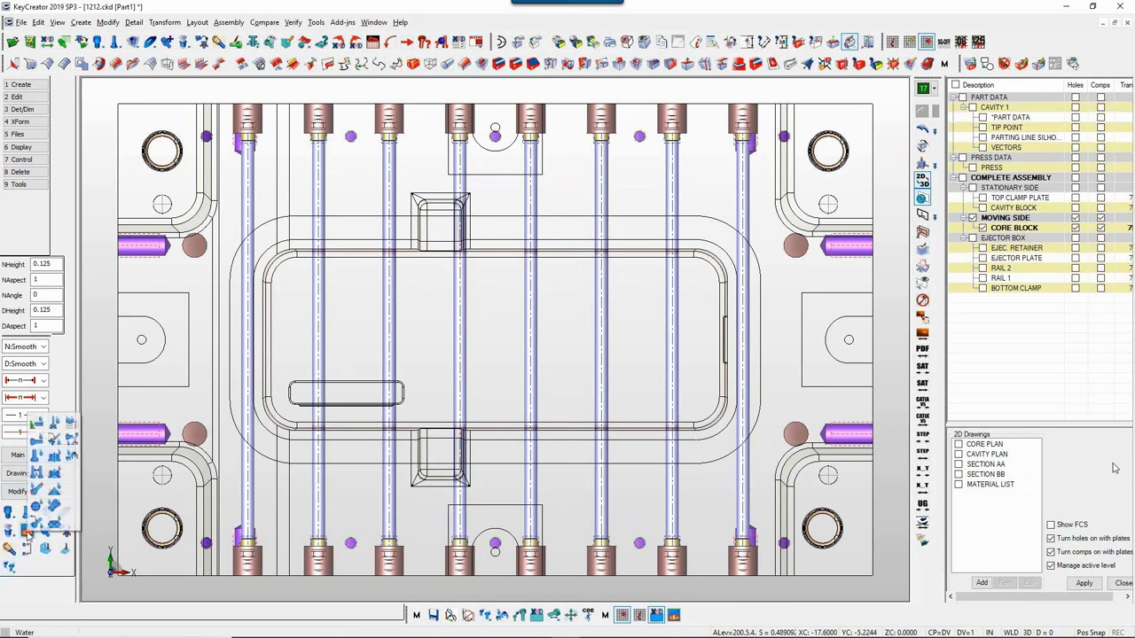
click(53, 423)
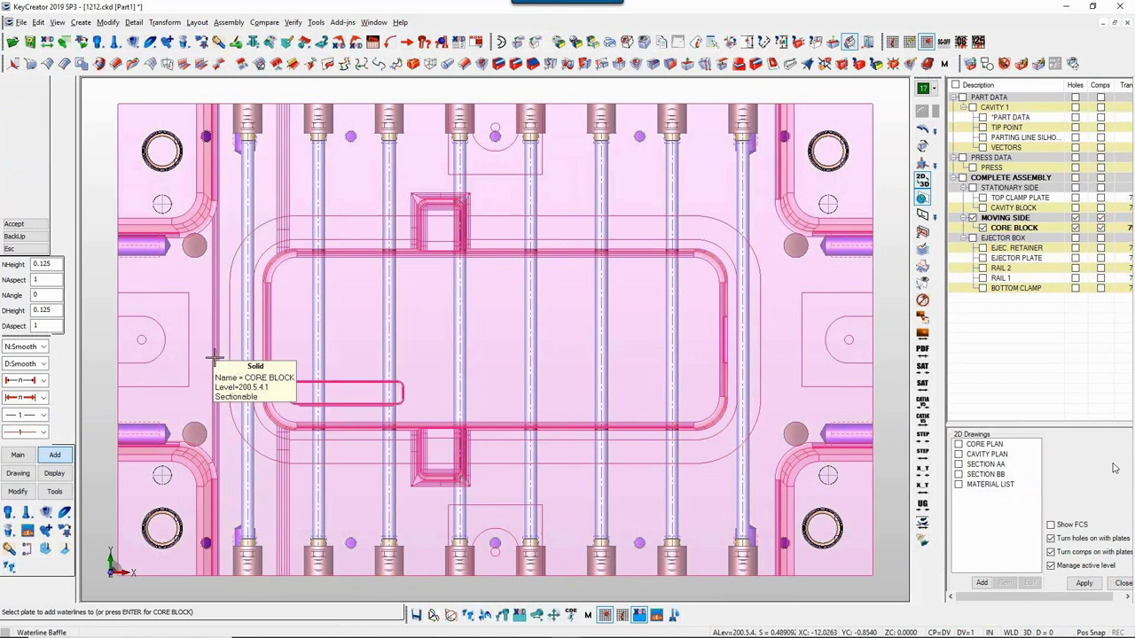
click(318, 283)
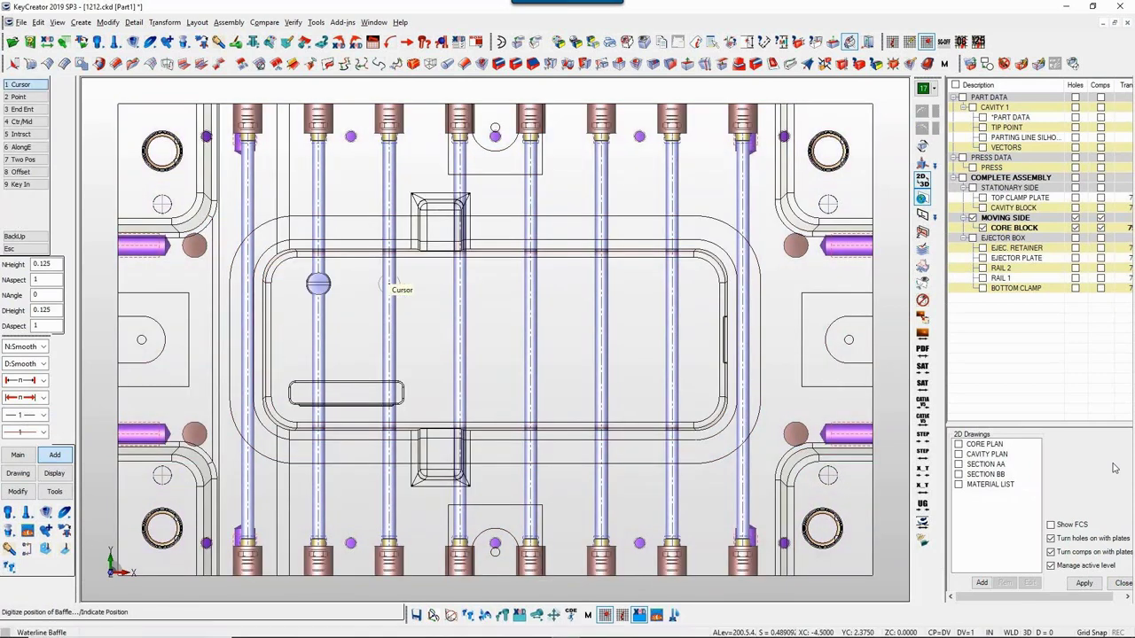
click(388, 283)
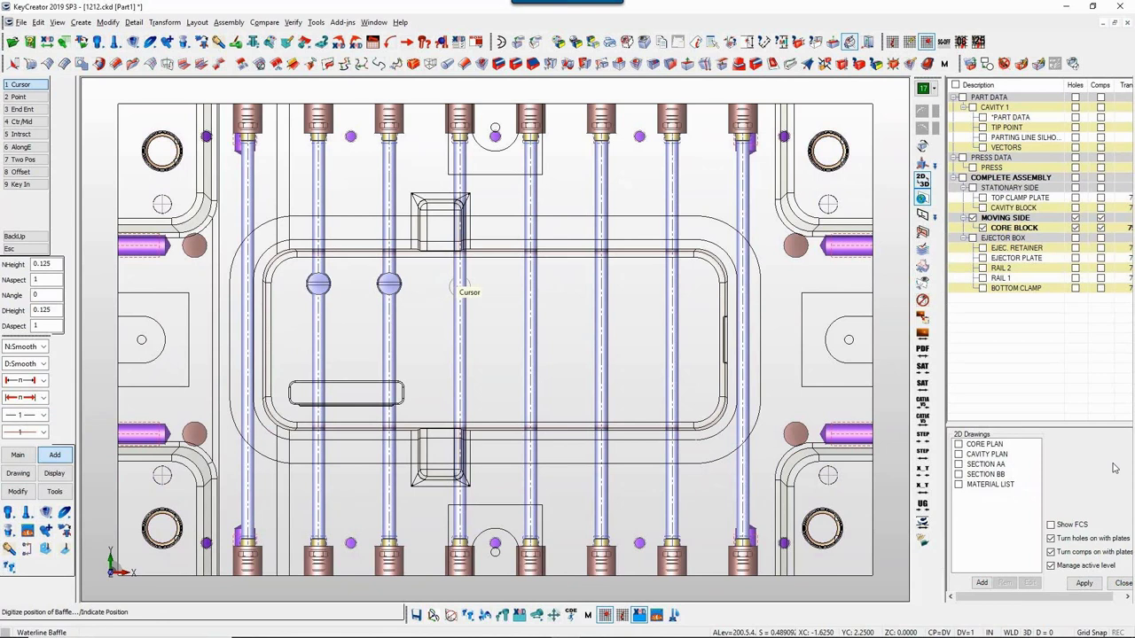
click(459, 285)
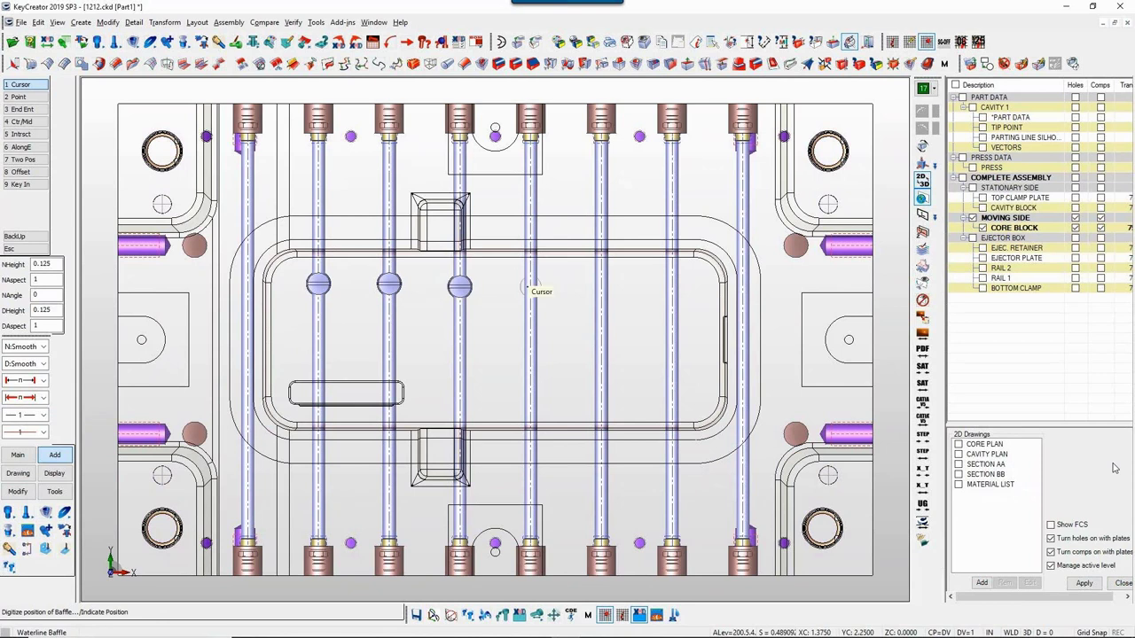
click(530, 285)
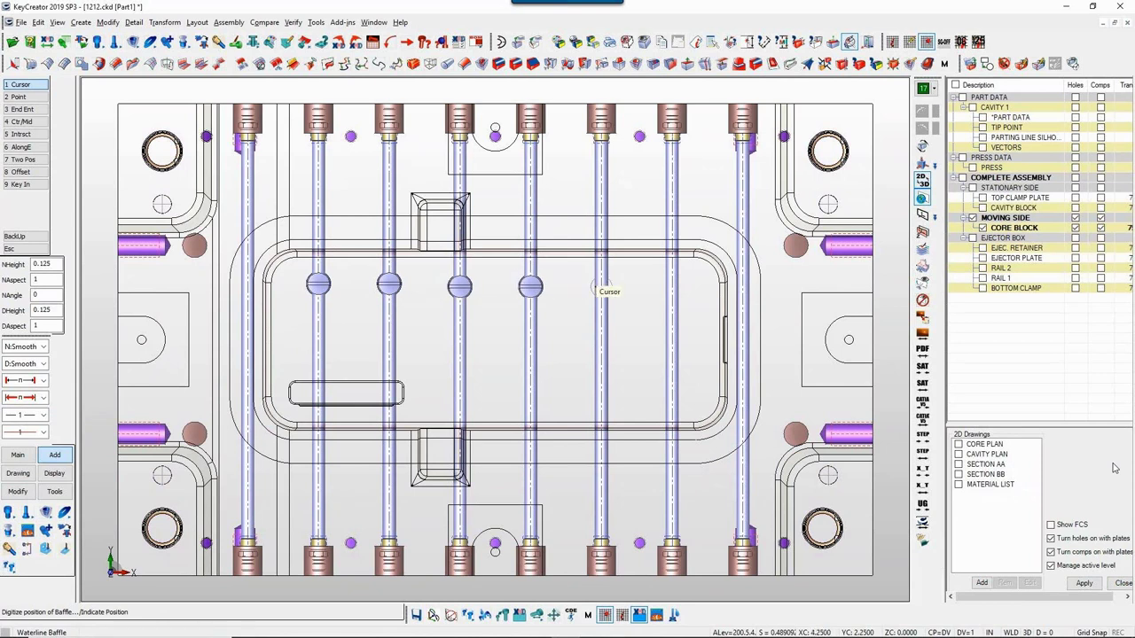
click(601, 284)
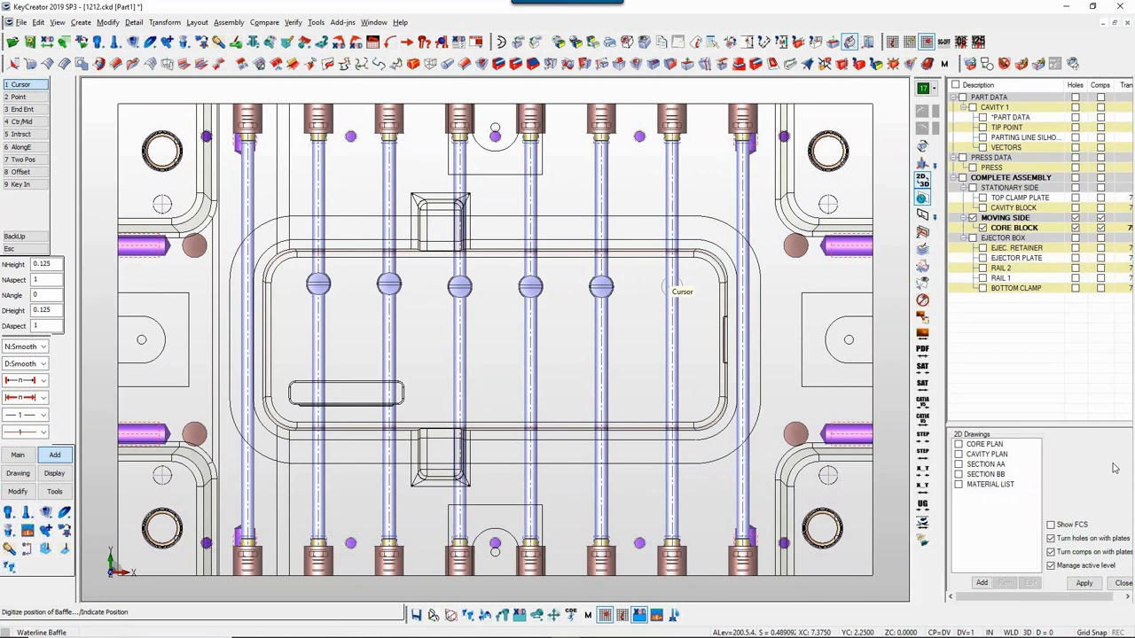
click(671, 285)
key(Escape)
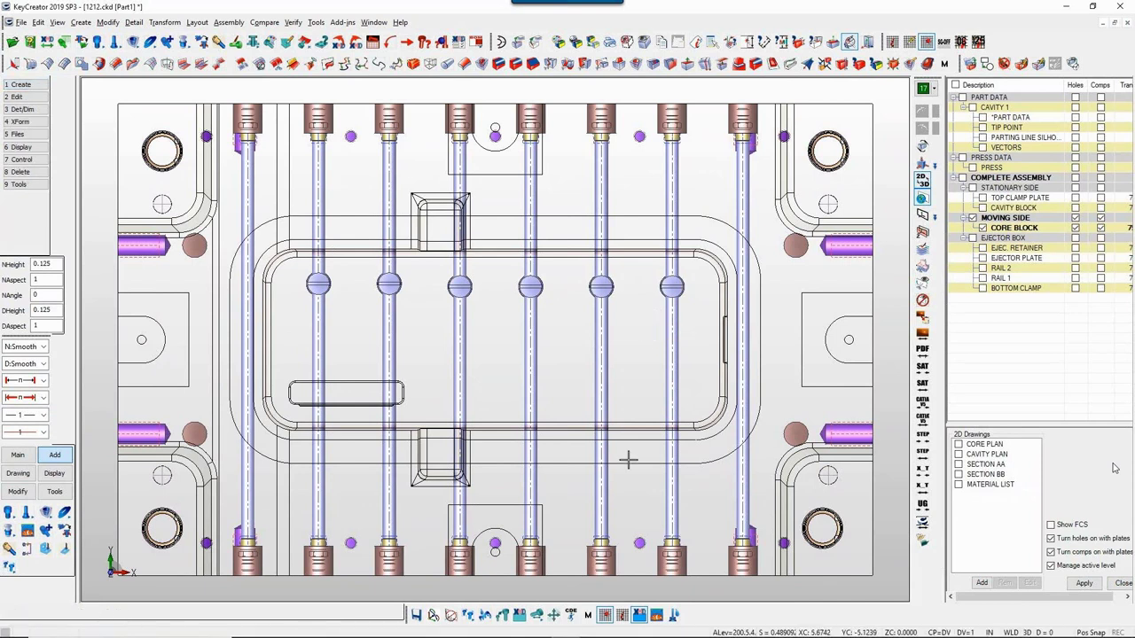
Step: Examine the core block baffles in the front view and in the CORE PLAN drawing
key(alt+2)
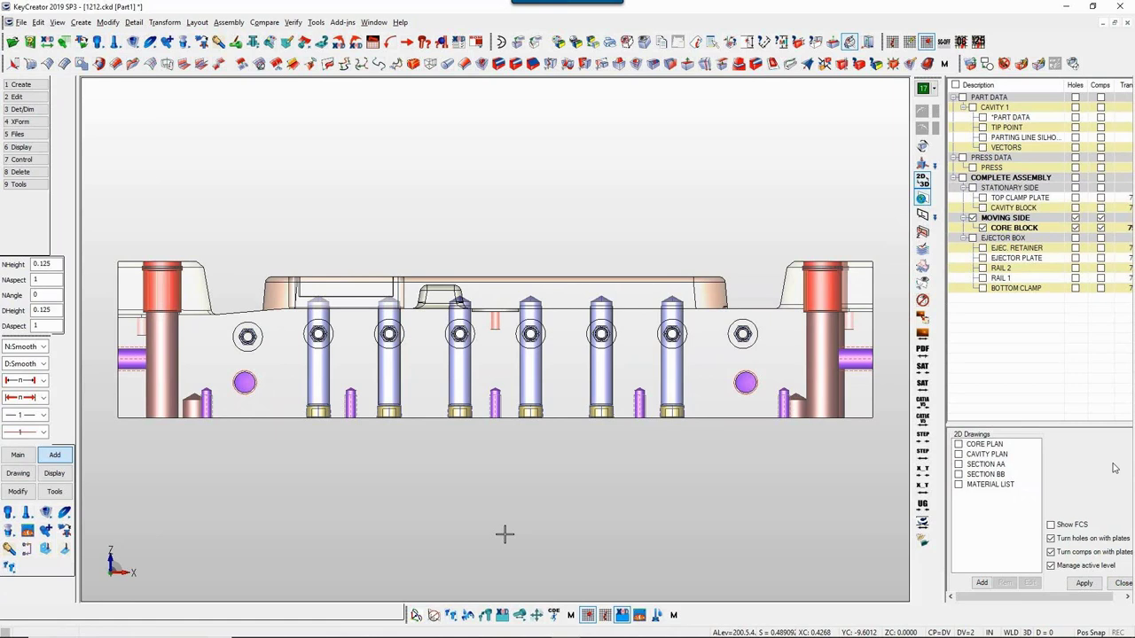
click(958, 444)
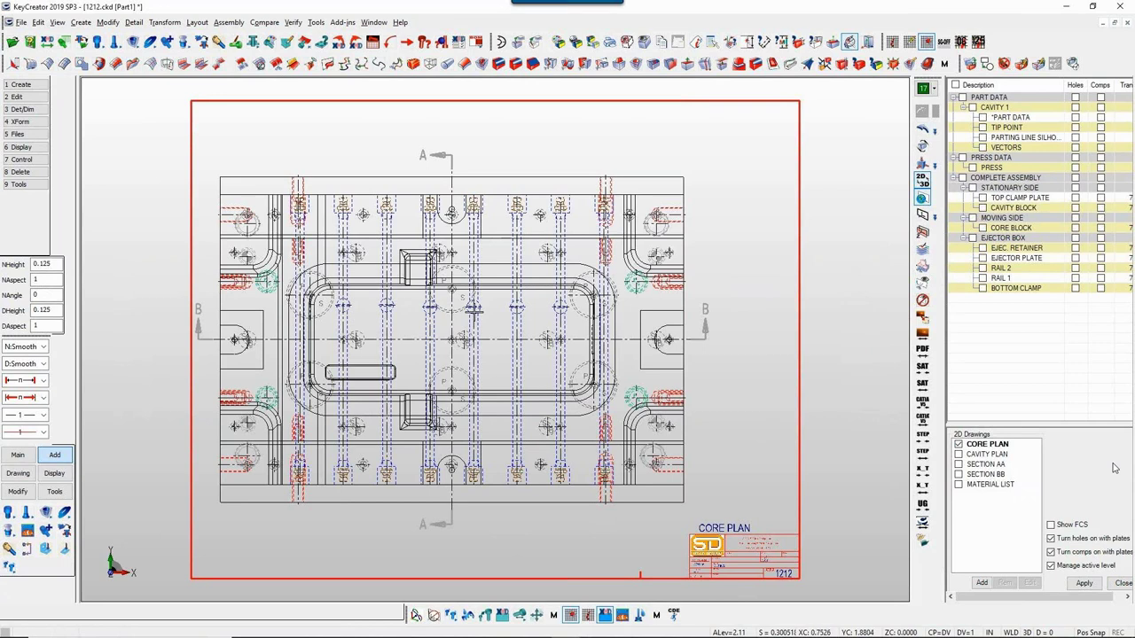
click(959, 445)
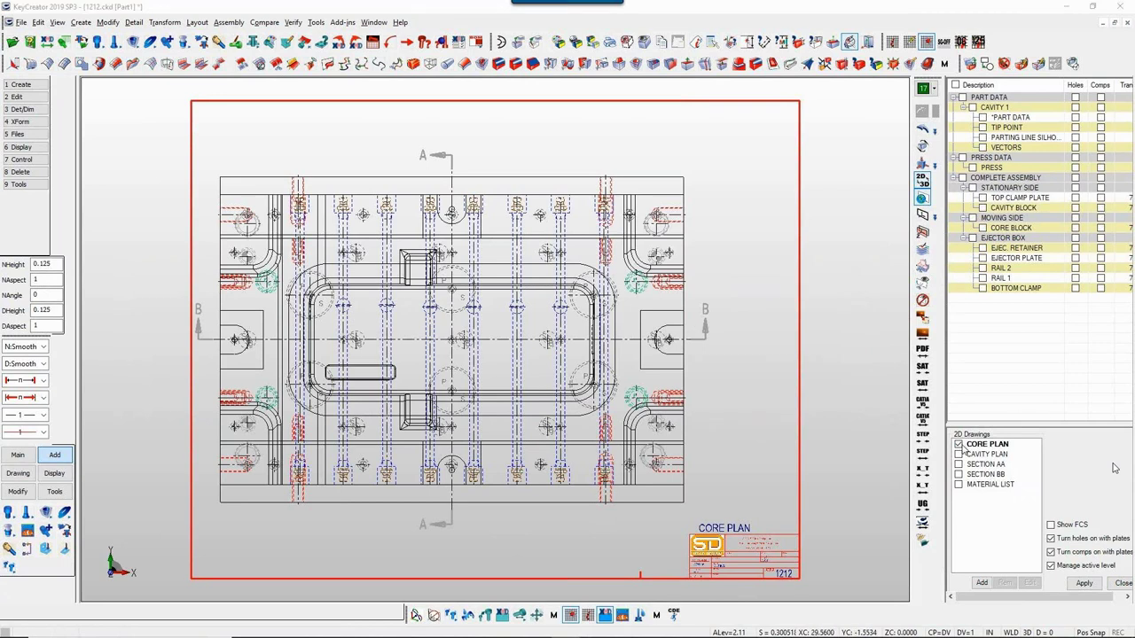
Step: Redisplay the core block in the top view and create a horizontal line through X 0, Y 0, Z 0
click(980, 229)
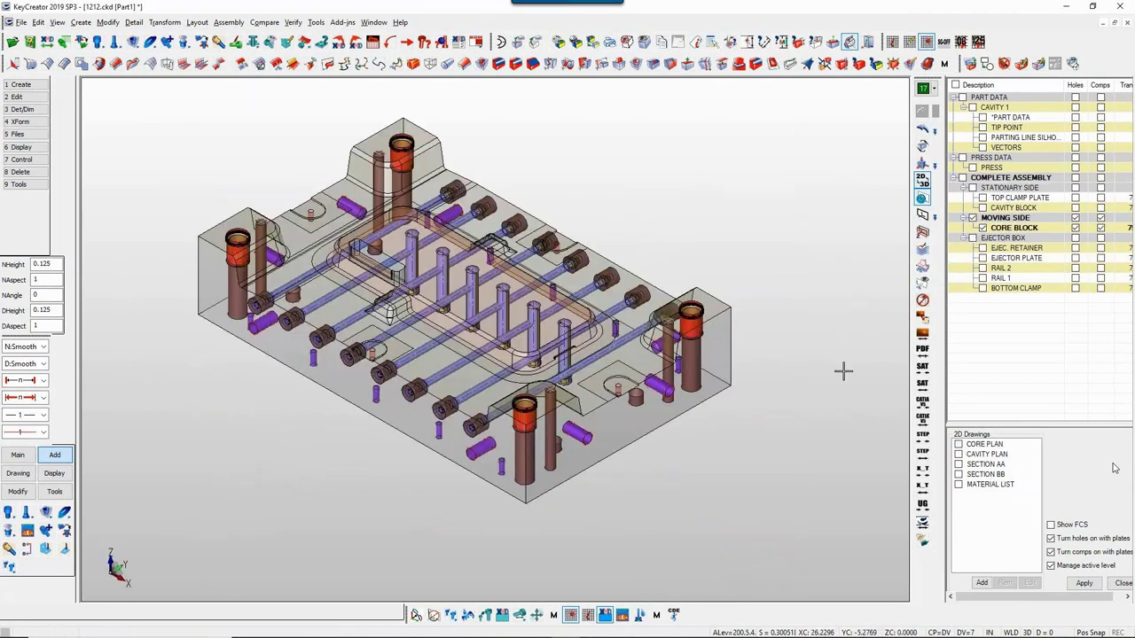
key(alt+1)
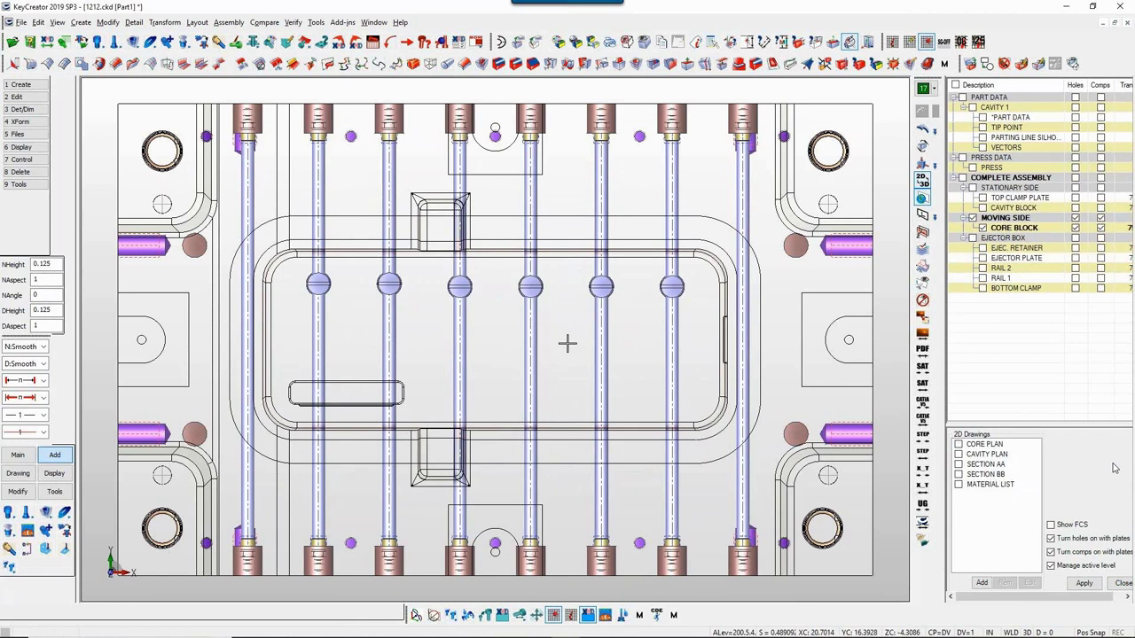
key(h)
click(37, 186)
key(Return)
key(Return)
key(Return)
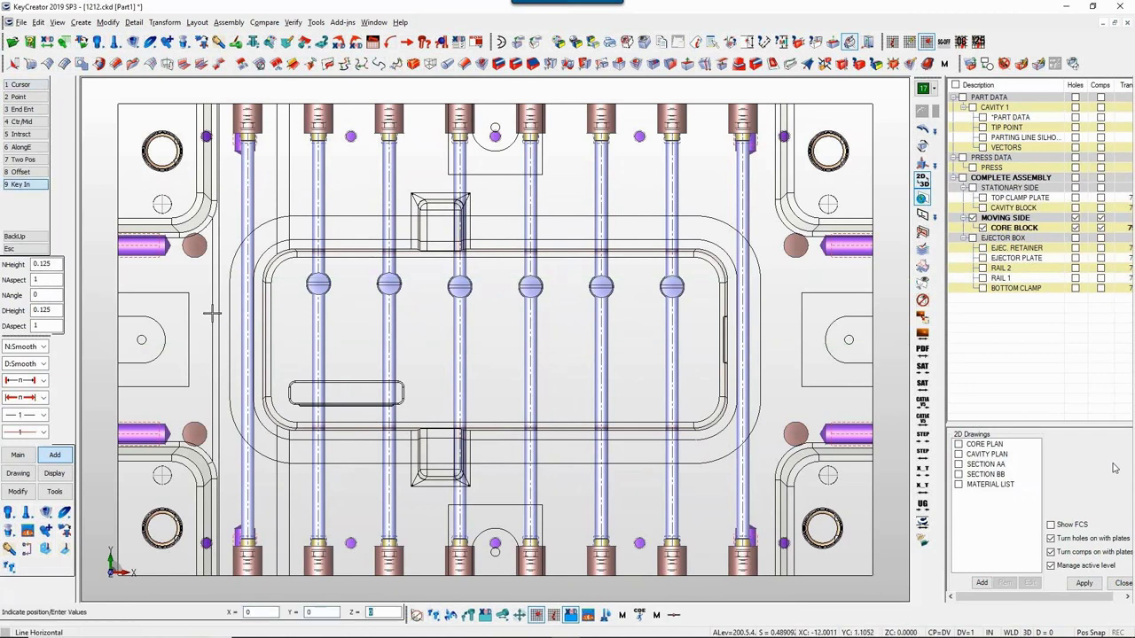
Step: Mirror copy the six core block baffles about the horizontal line through the origin
key(Escape)
click(13, 551)
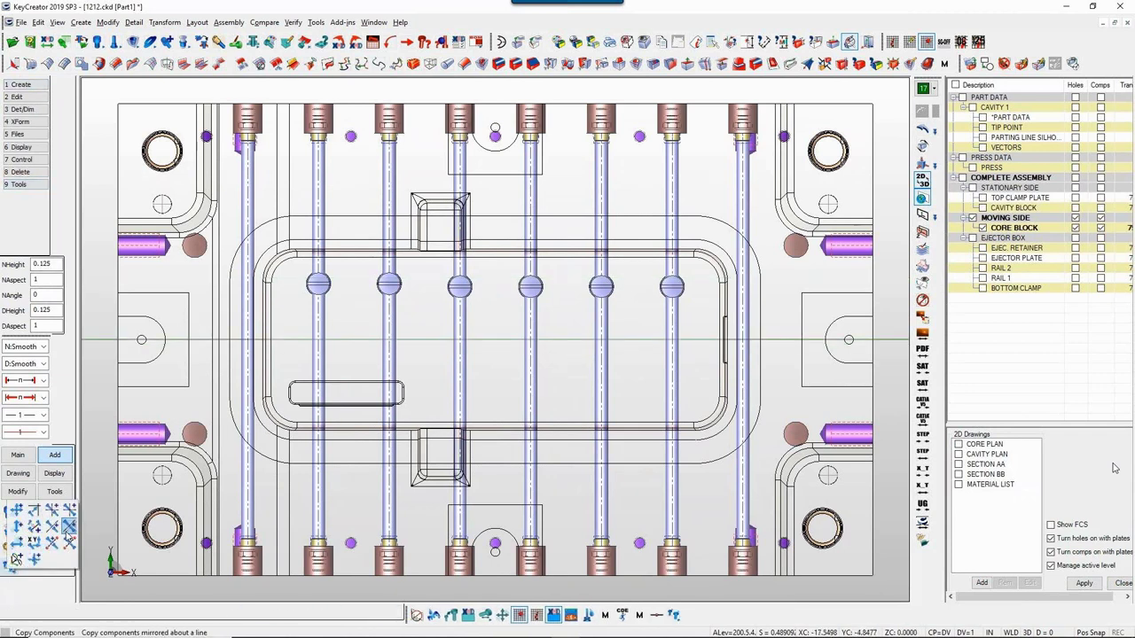
click(69, 530)
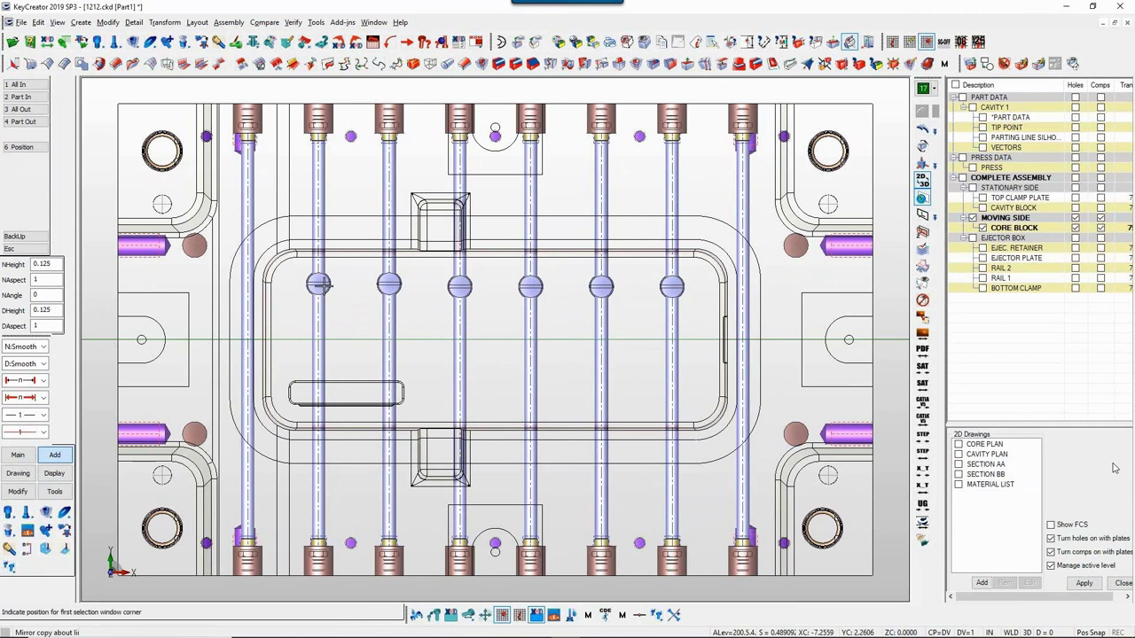
click(289, 264)
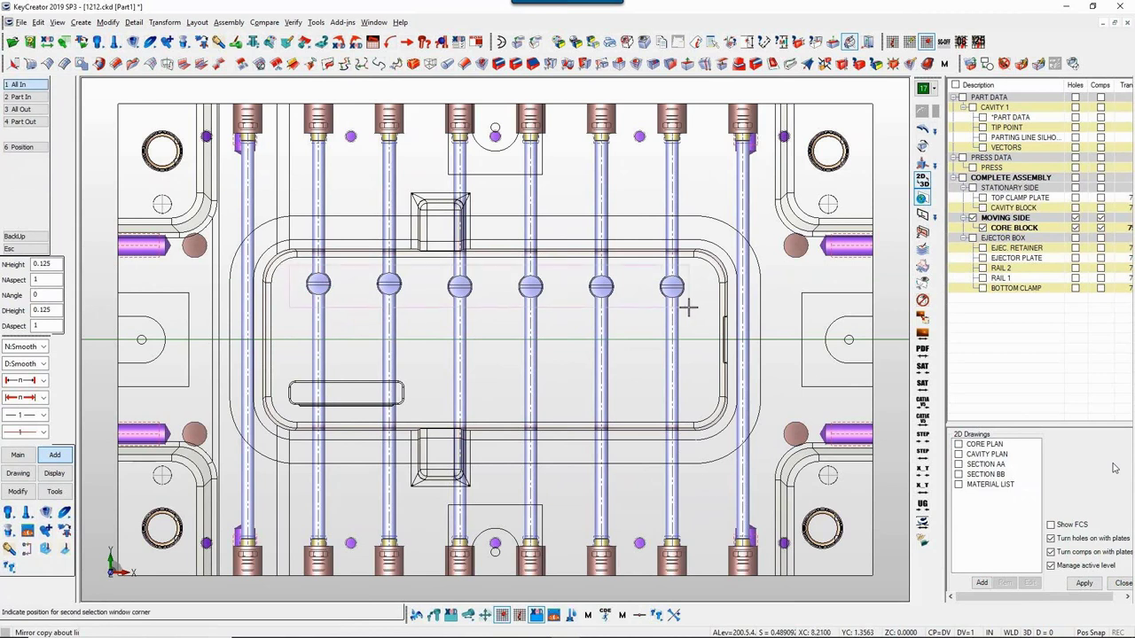
click(691, 307)
click(569, 335)
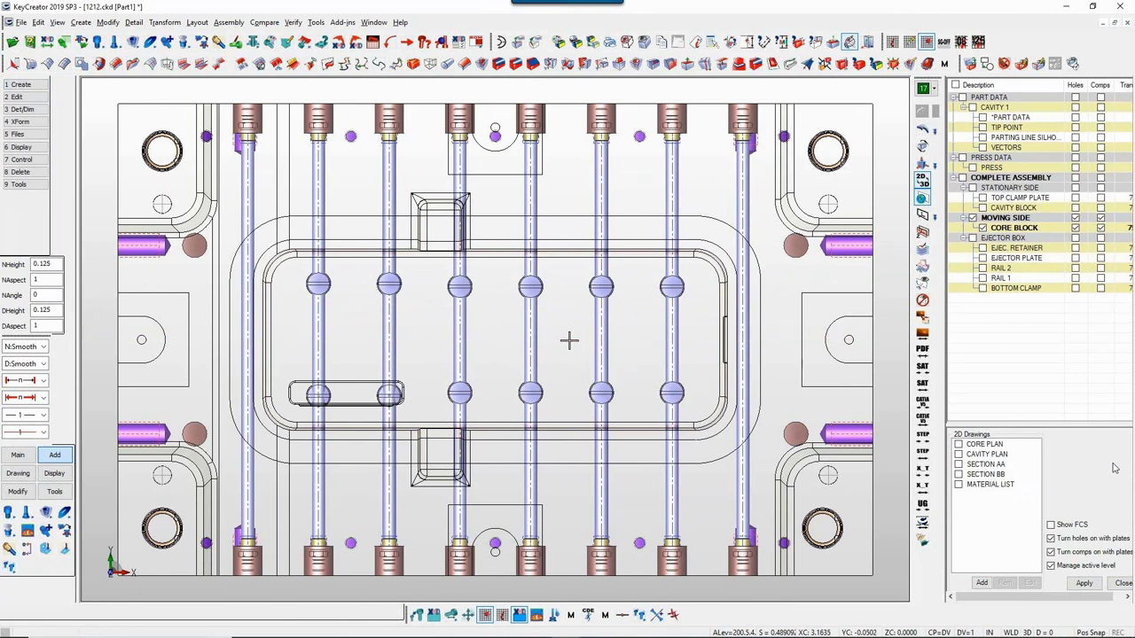
Step: Examine the mirrored baffles around the slot-shaped pocket in 3D and in an enlarged top view
scroll(570, 339, up, 5)
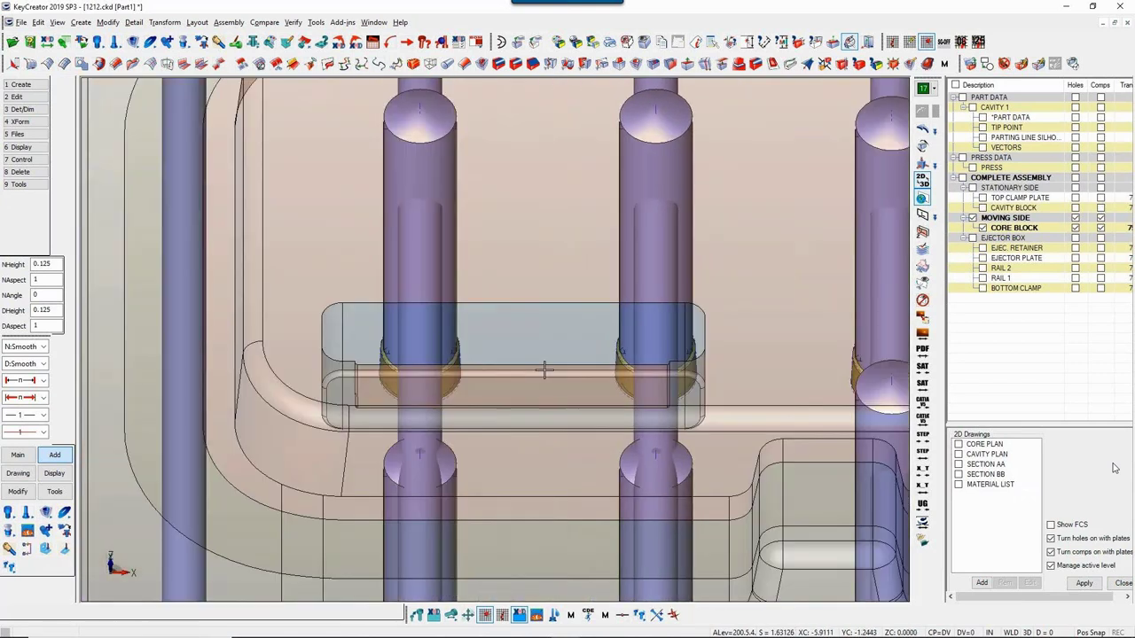
middle_drag(544, 371, 418, 394)
scroll(452, 373, down, 2)
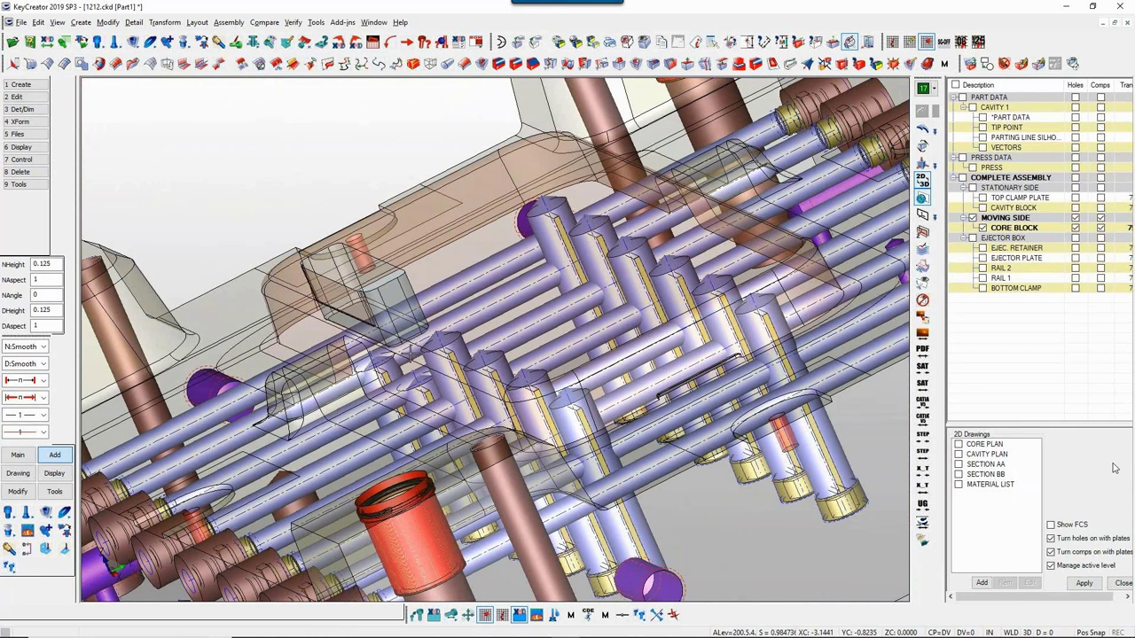
scroll(408, 350, up, 3)
scroll(413, 401, up, 1)
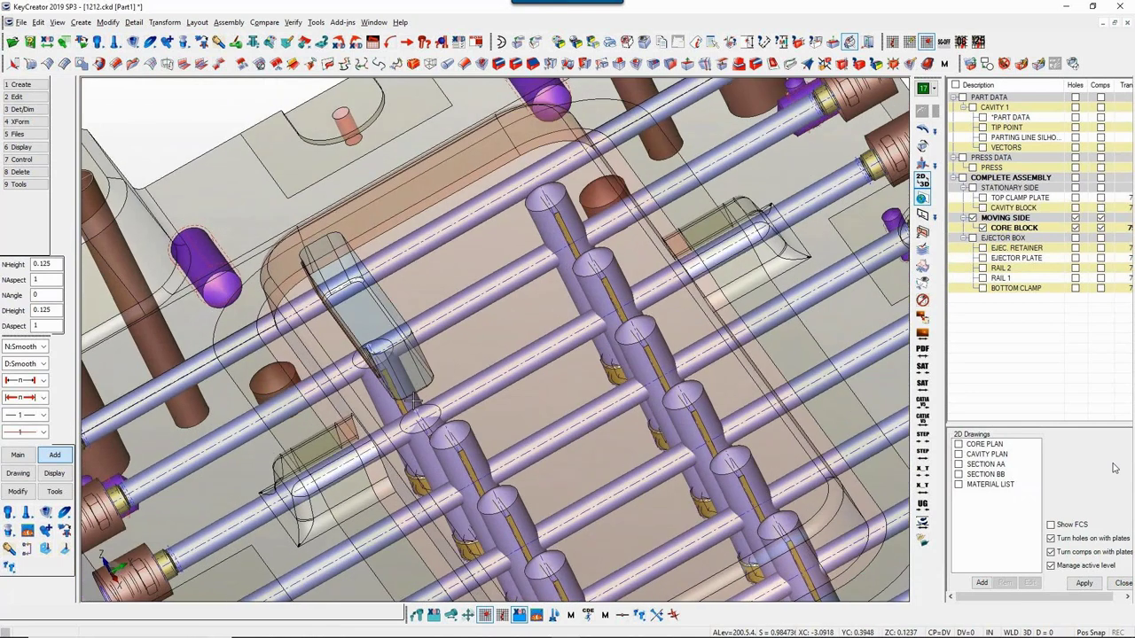
key(alt+1)
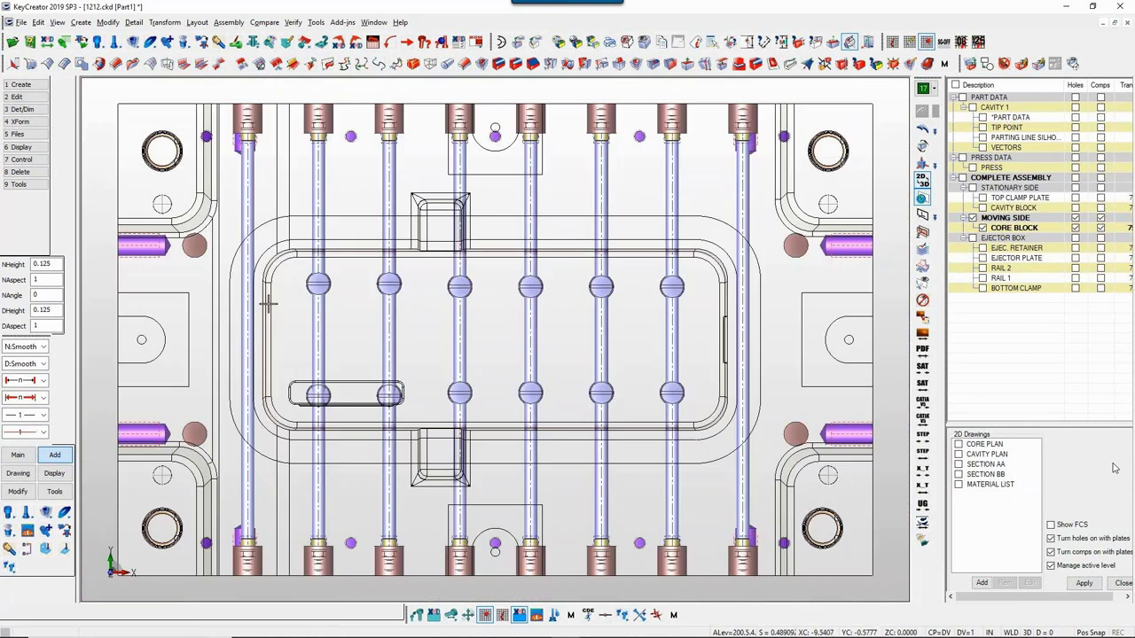
key(alt+w)
click(267, 247)
click(520, 432)
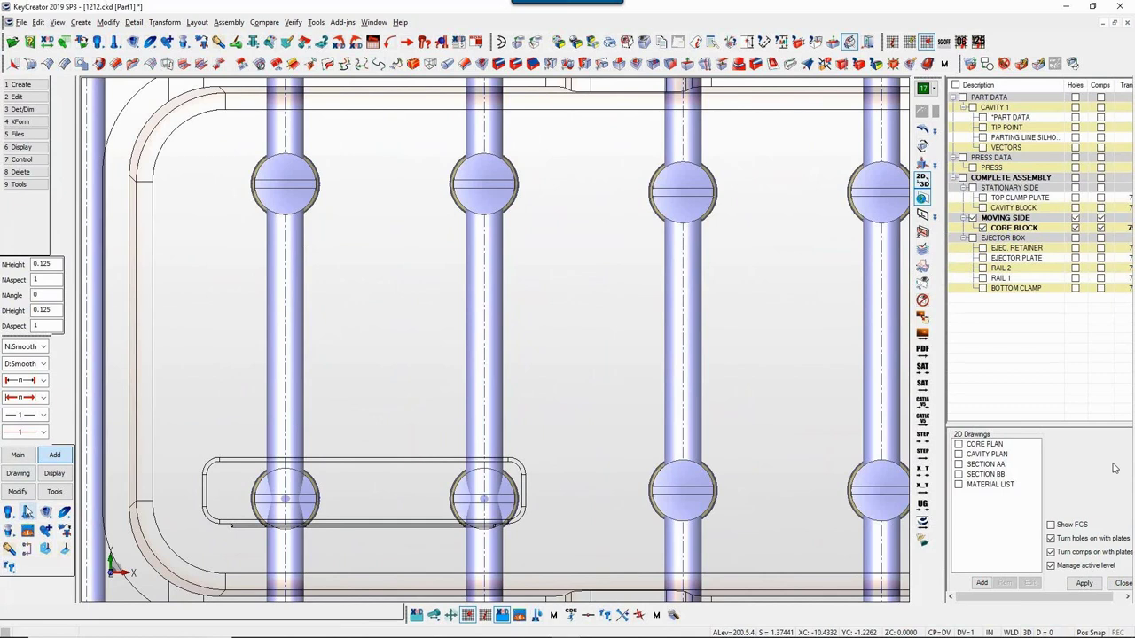
Step: Select the two baffles under the slot-shaped pocket for Dynamove as single components and move the right-hand one along its waterline clear of the pocket
click(16, 491)
click(33, 551)
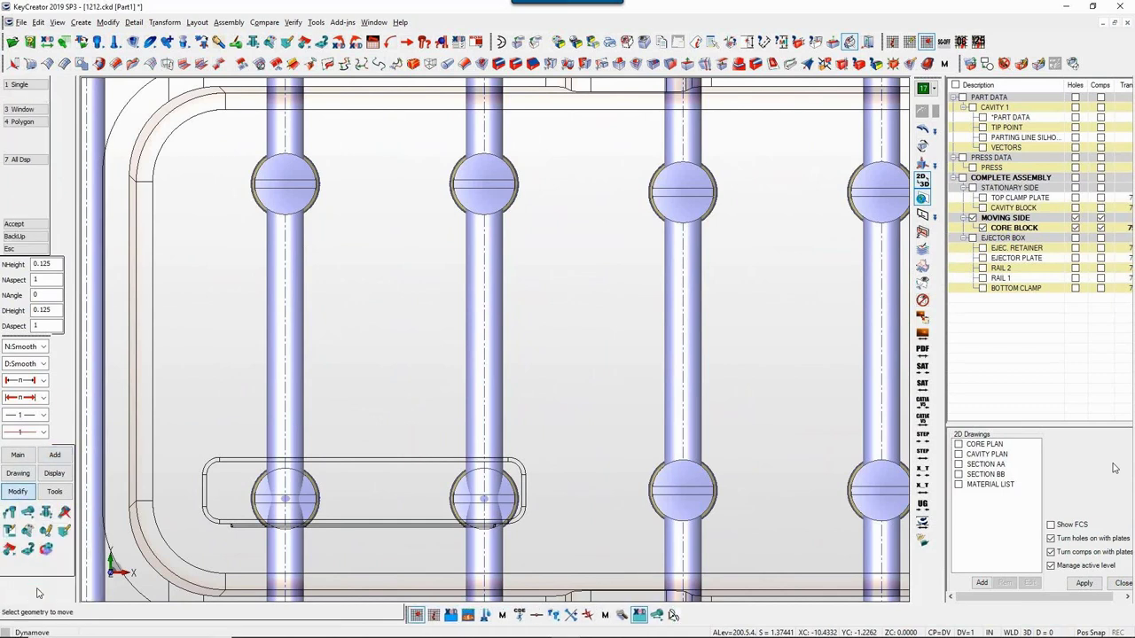
click(236, 467)
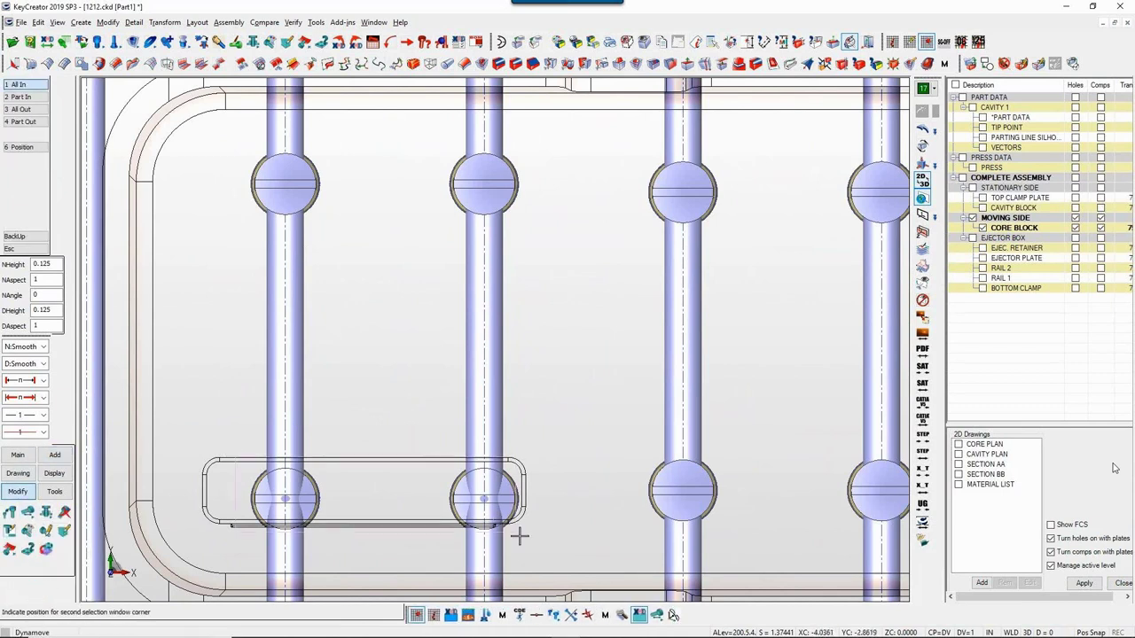
click(527, 539)
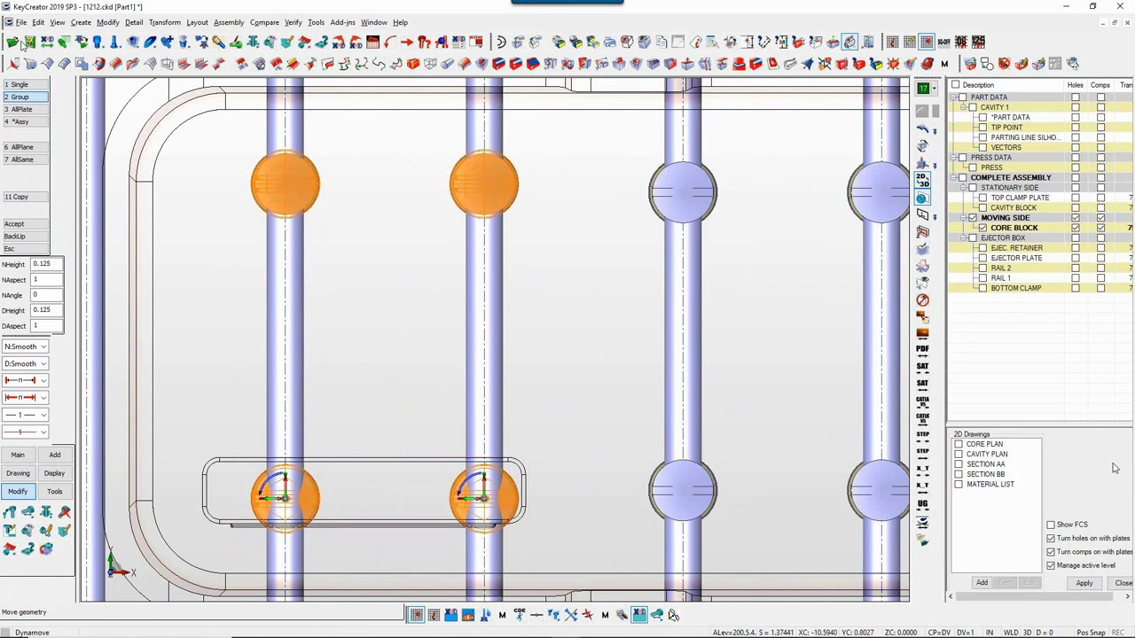
click(27, 85)
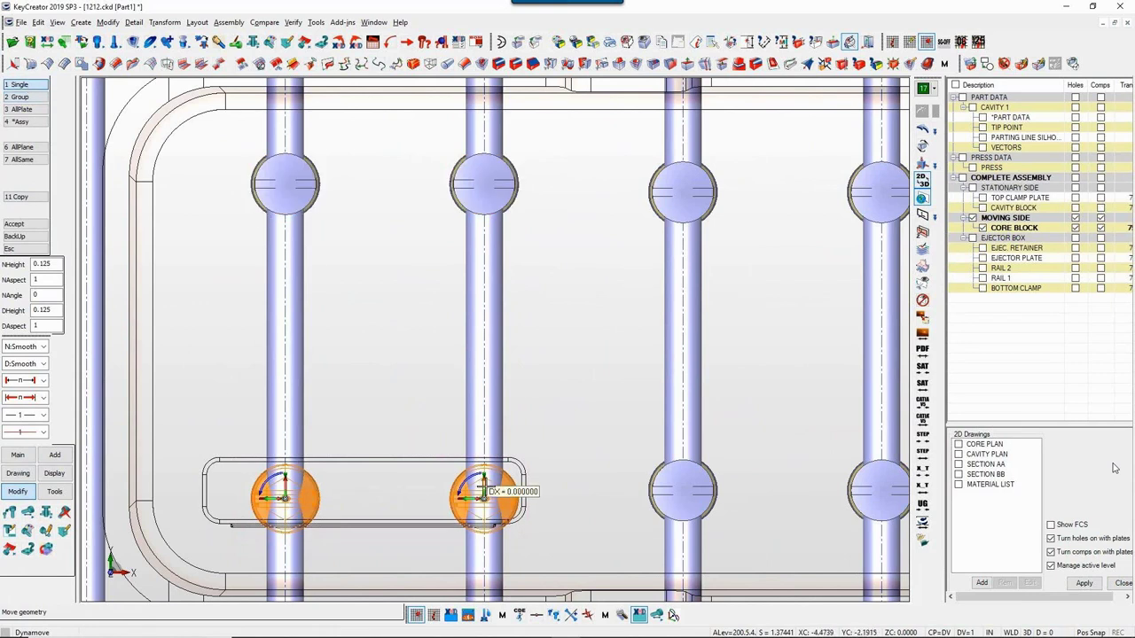
drag(483, 493, 483, 390)
middle_click(430, 386)
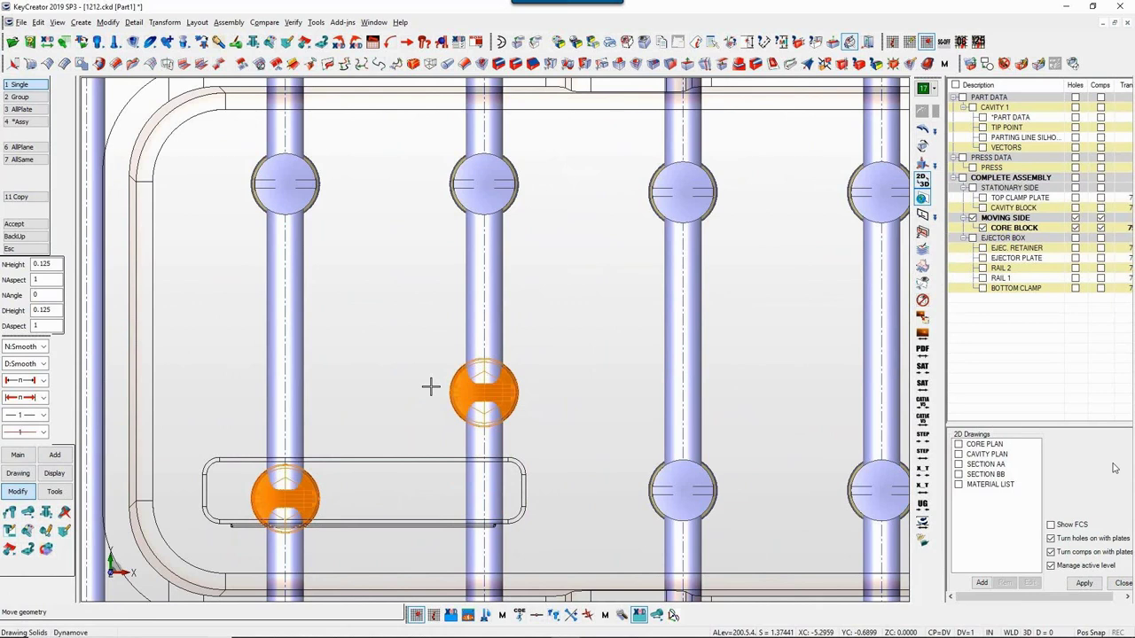
Step: Move the left-hand baffle along its waterline clear of the pocket, level with its relocated neighbour
click(306, 475)
drag(286, 452, 452, 403)
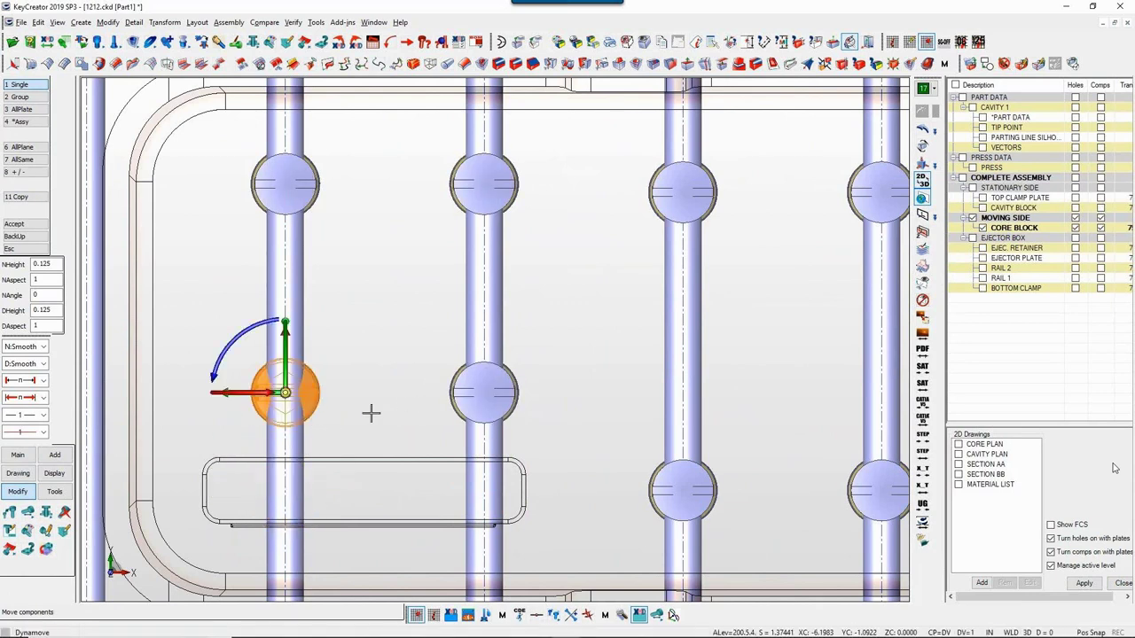
key(Return)
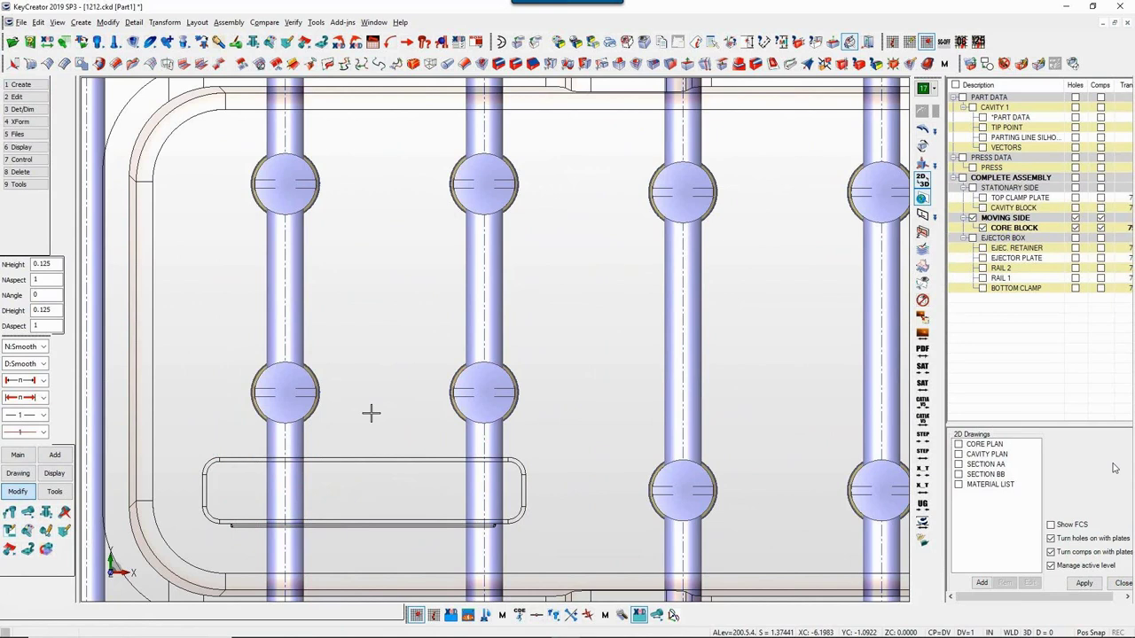
Step: Examine the two relocated baffles in 3D and measure the distance between the left baffle's edge and the pocket edge
key(7)
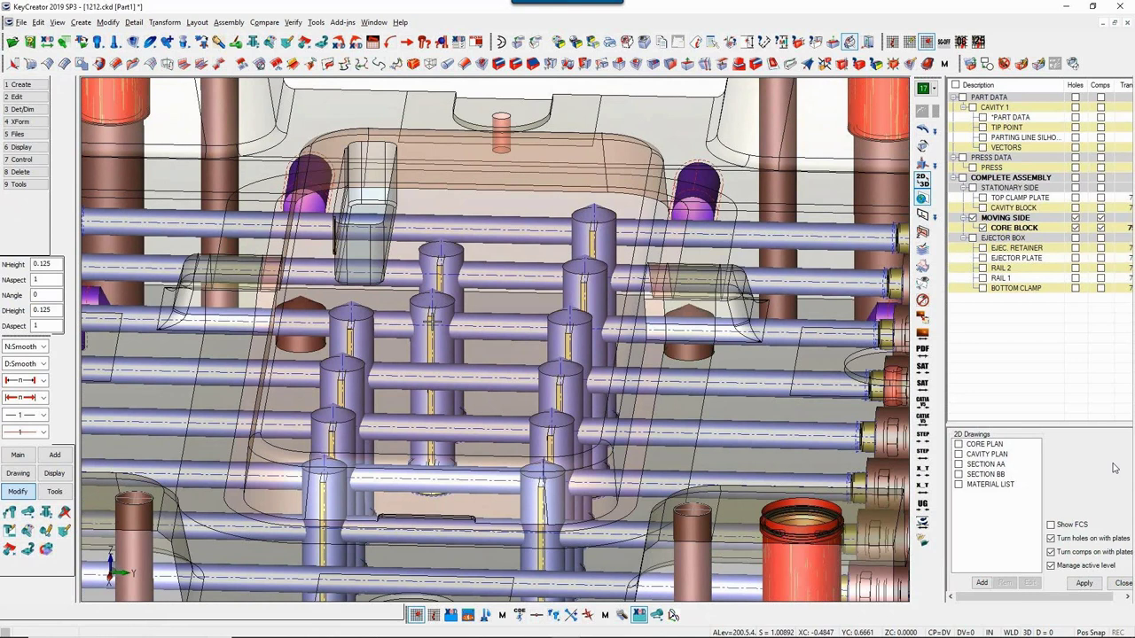
key(8)
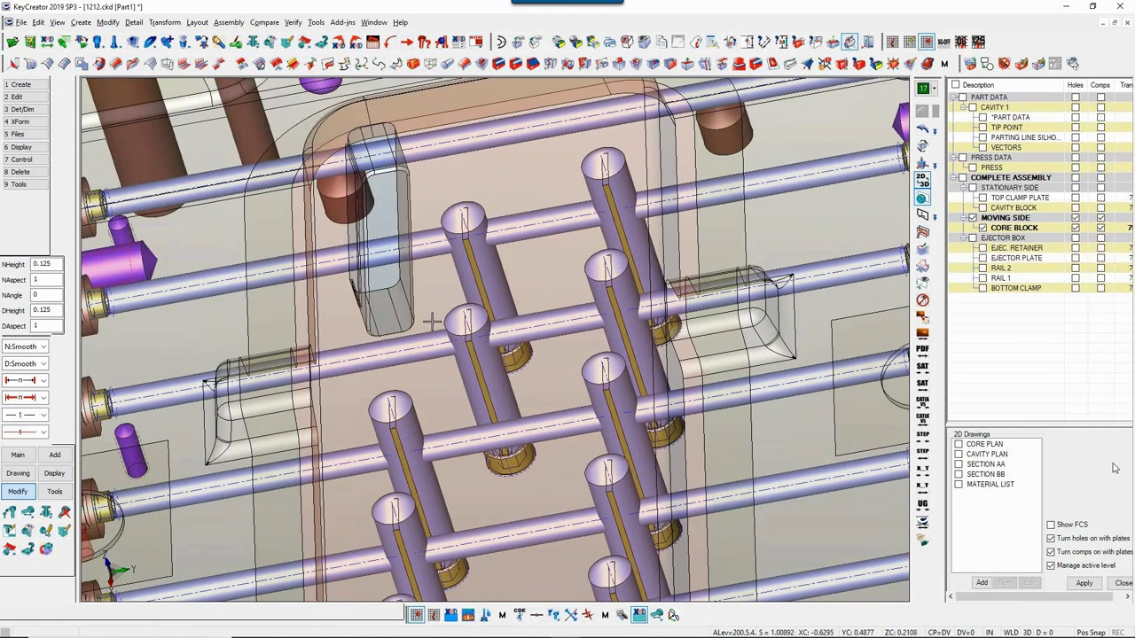
key(1)
key(alt+w)
click(306, 309)
click(423, 402)
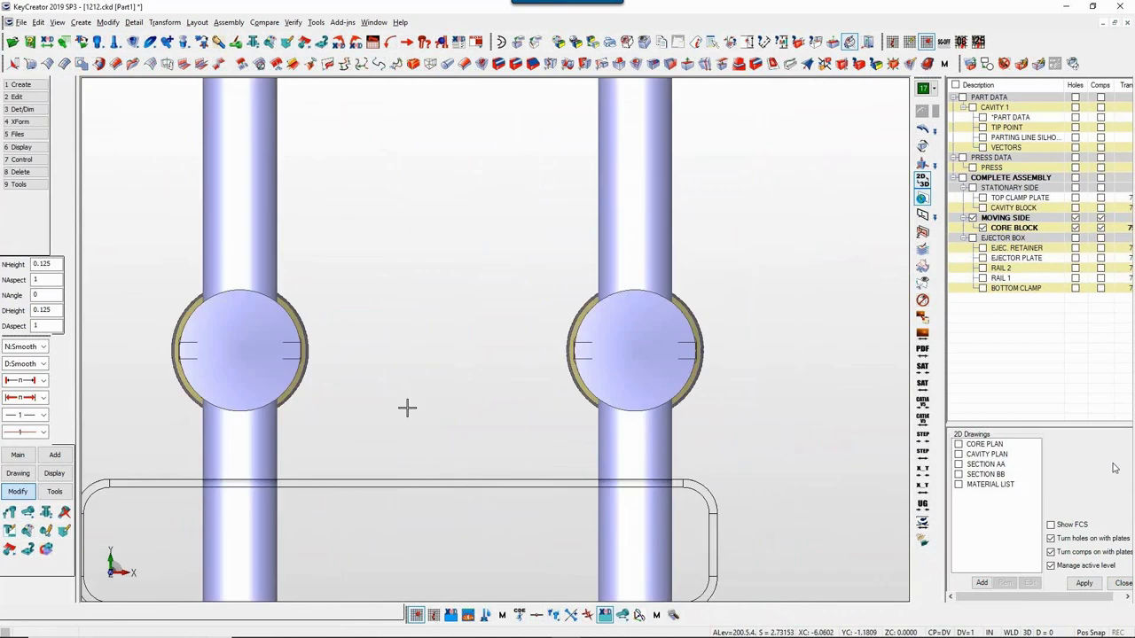
key(d)
click(280, 396)
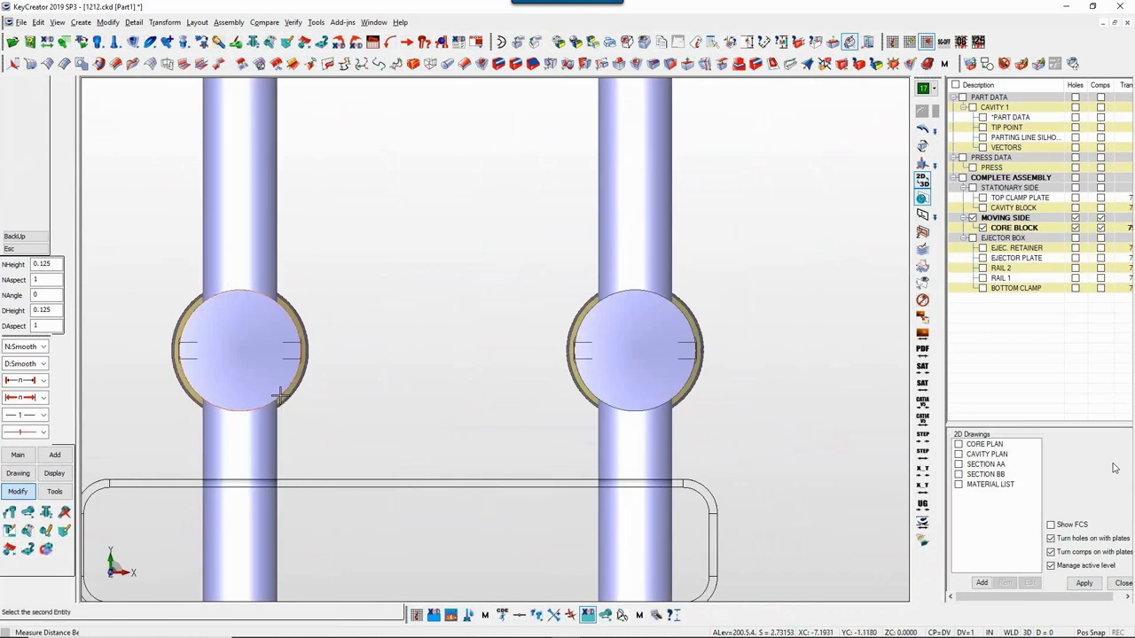
click(317, 473)
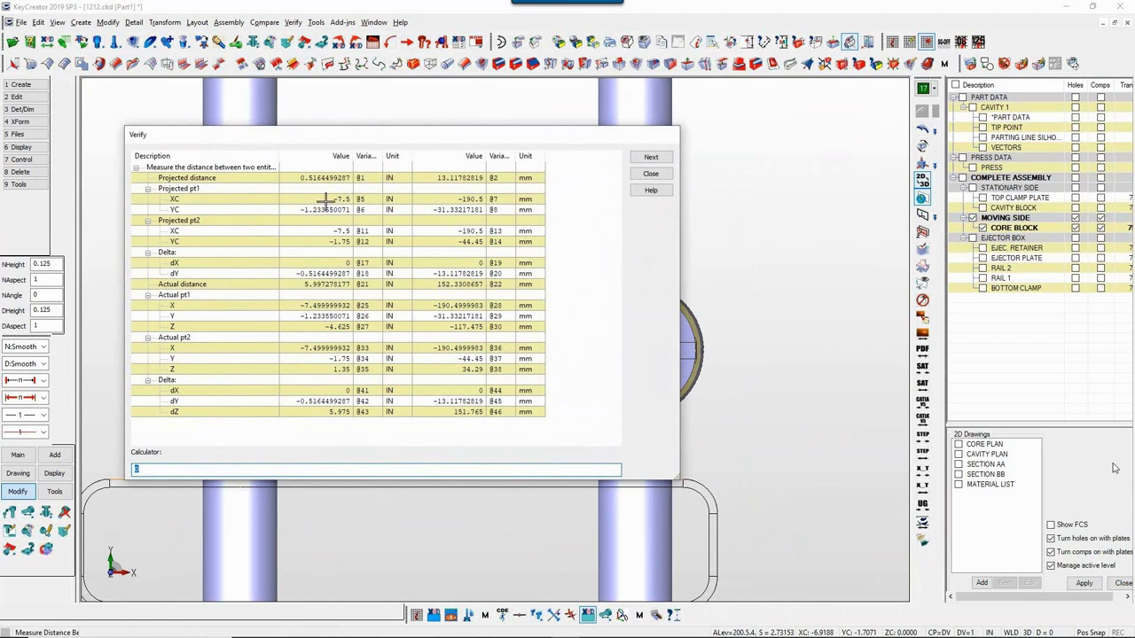
key(Escape)
Step: Resize the two relocated baffles together with a sidewall offset of 0.45, applying the change only to those selected
middle_drag(362, 368, 392, 342)
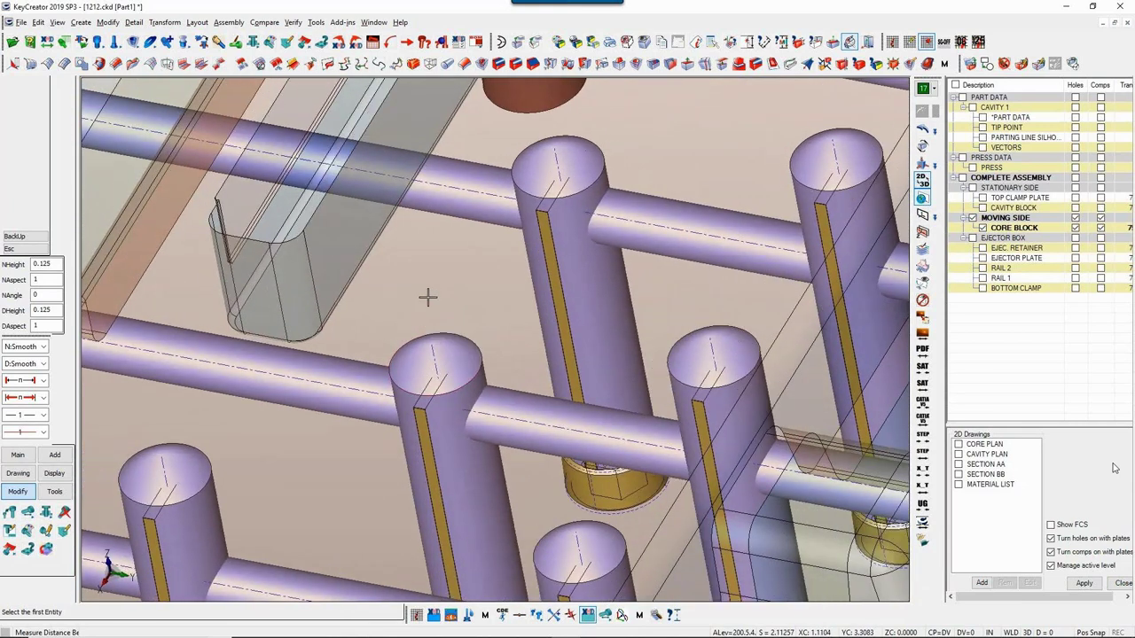
key(Escape)
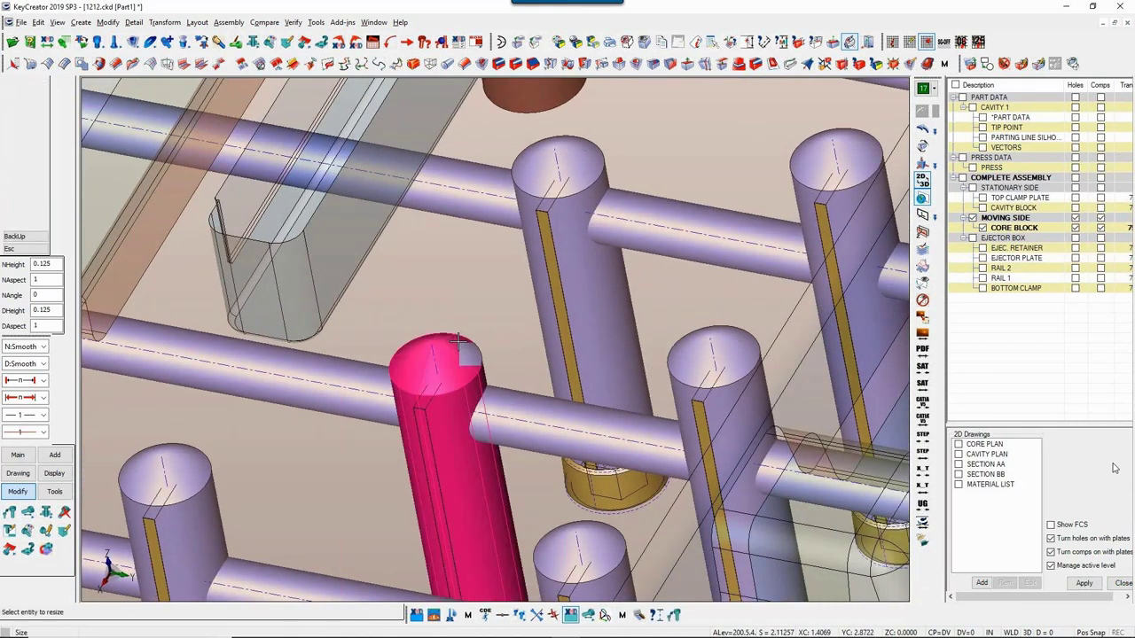
click(469, 353)
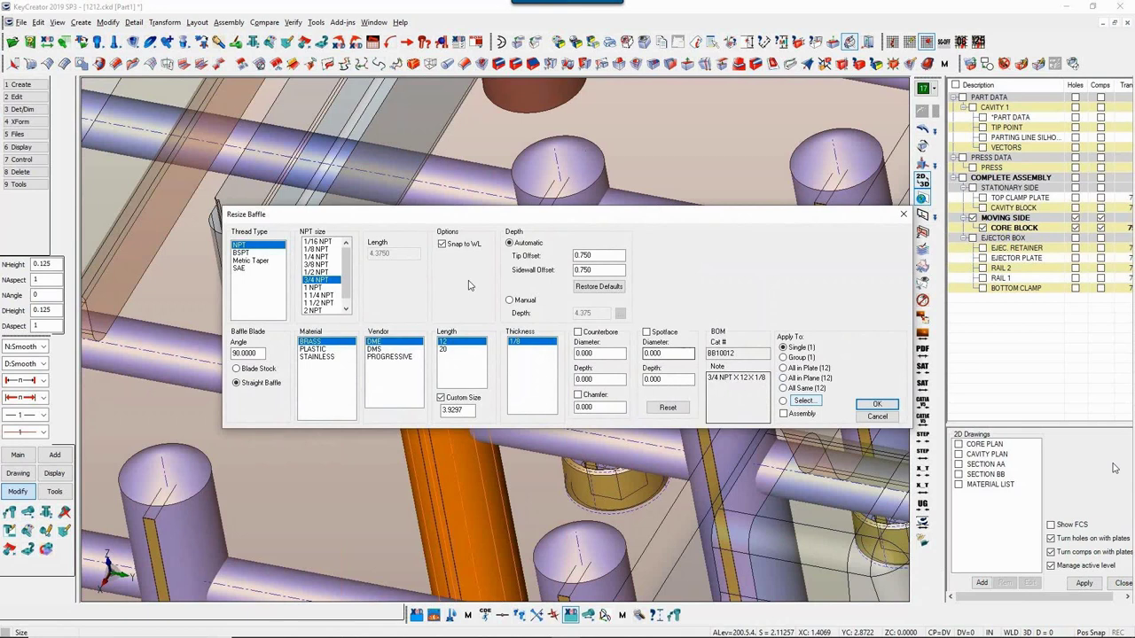
click(576, 270)
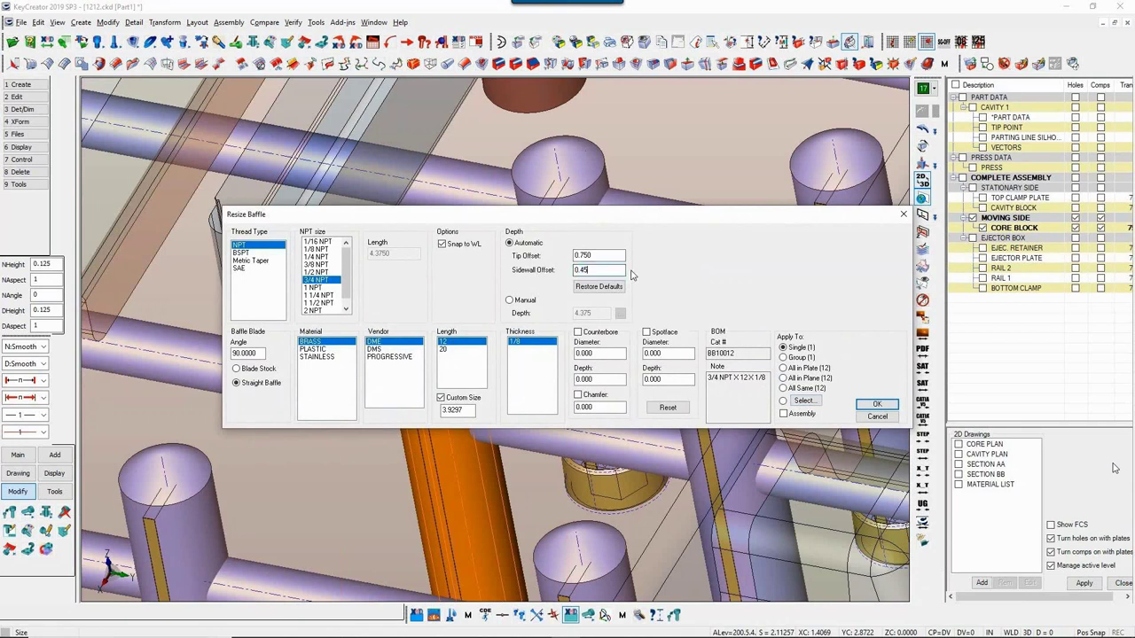
text(0.45)
click(877, 404)
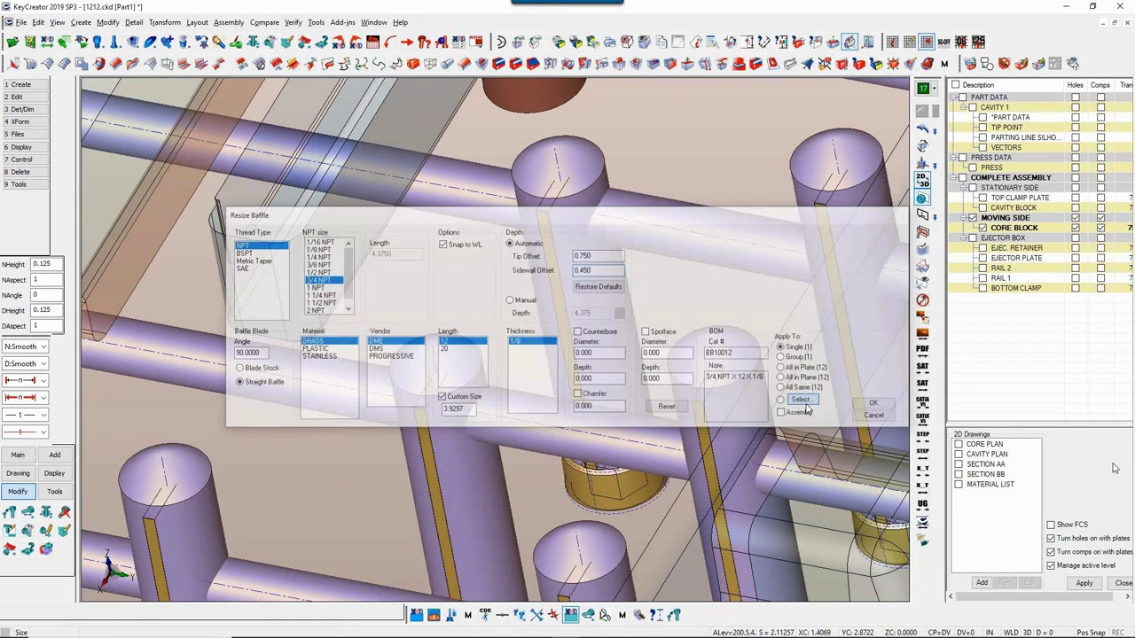
middle_click(613, 264)
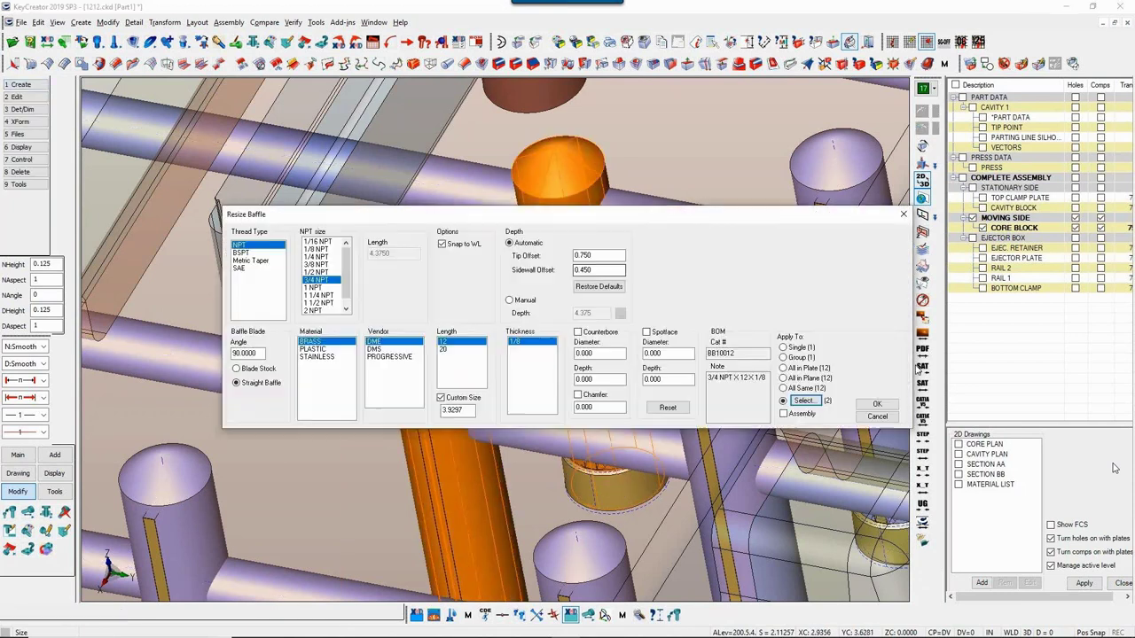
click(888, 404)
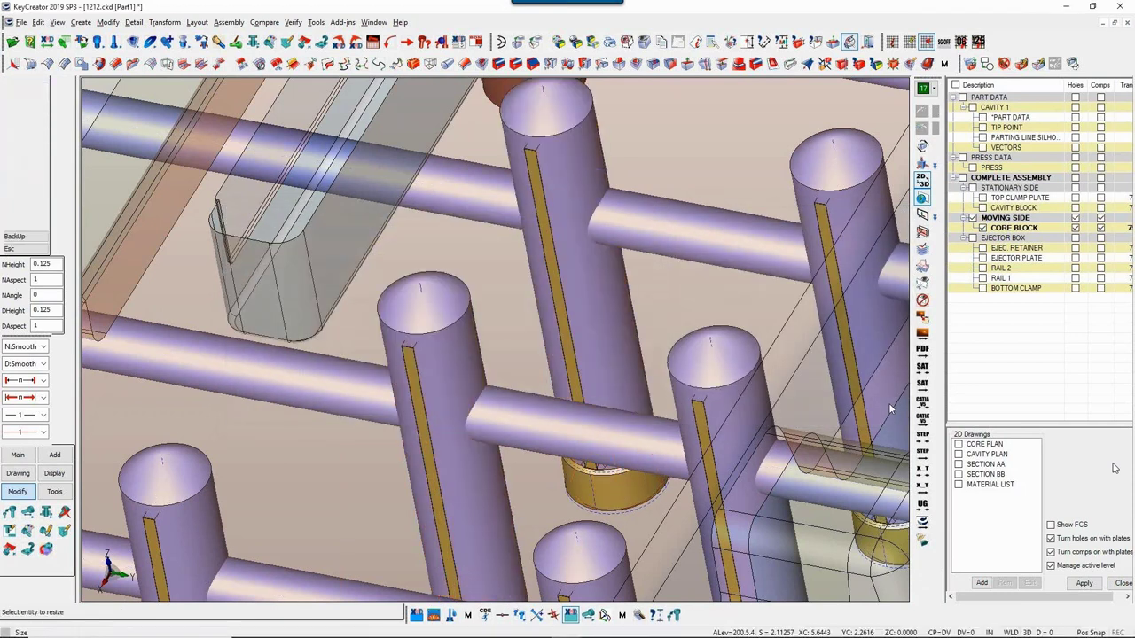
scroll(890, 407, down, 6)
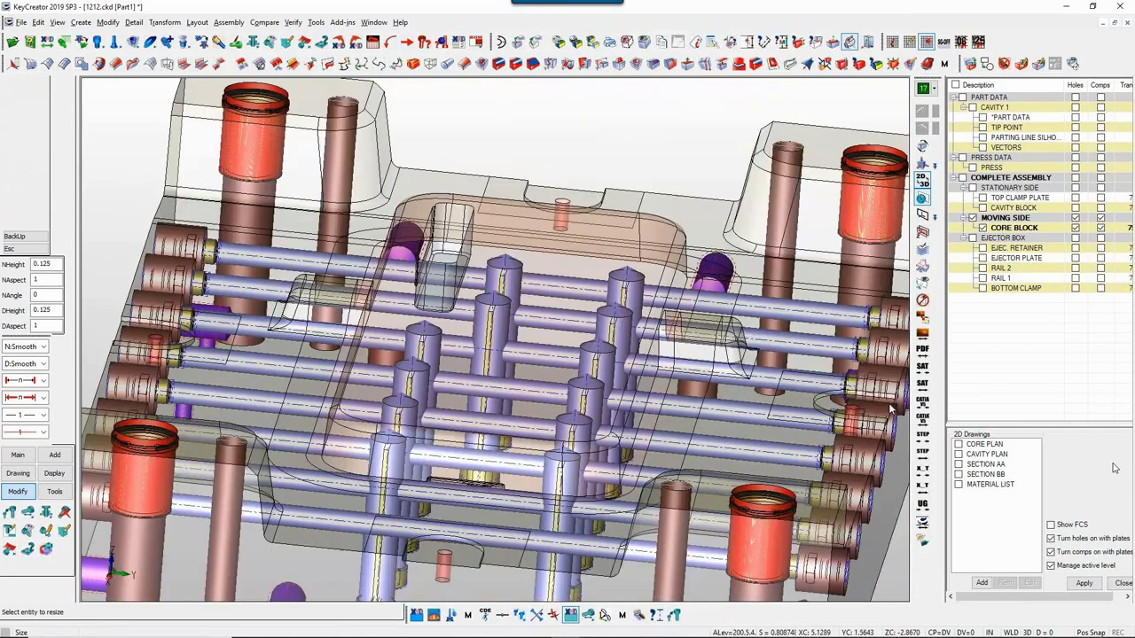
middle_drag(890, 408, 890, 407)
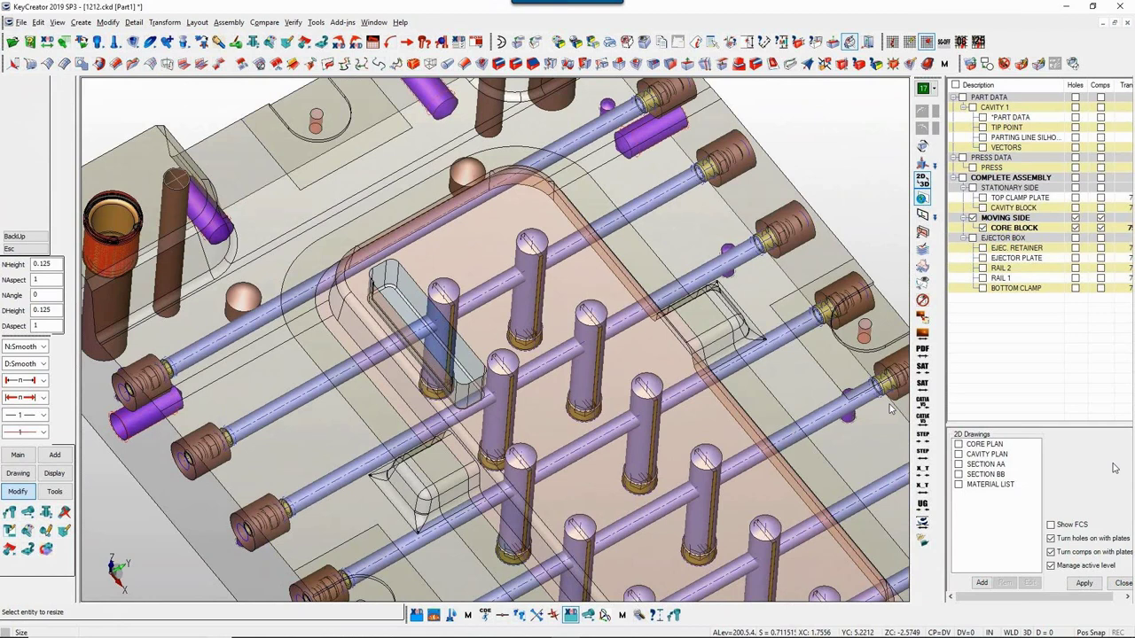
key(Escape)
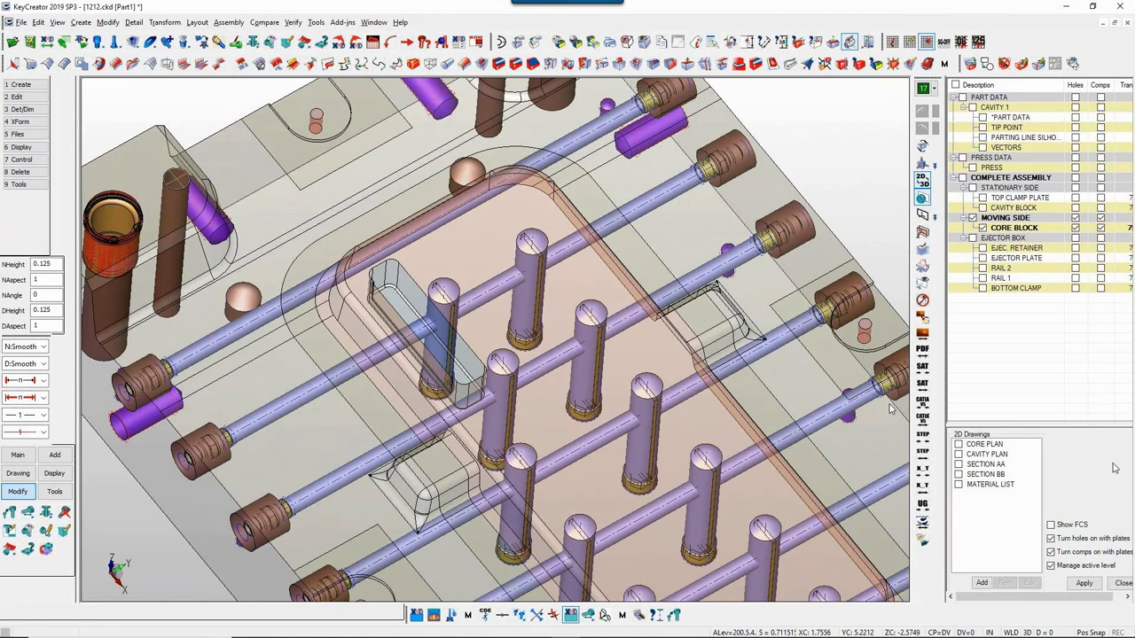
Step: Hide the moving side in the top view, display level 200 and undisplay the level holding the plate outline
key(alt+1)
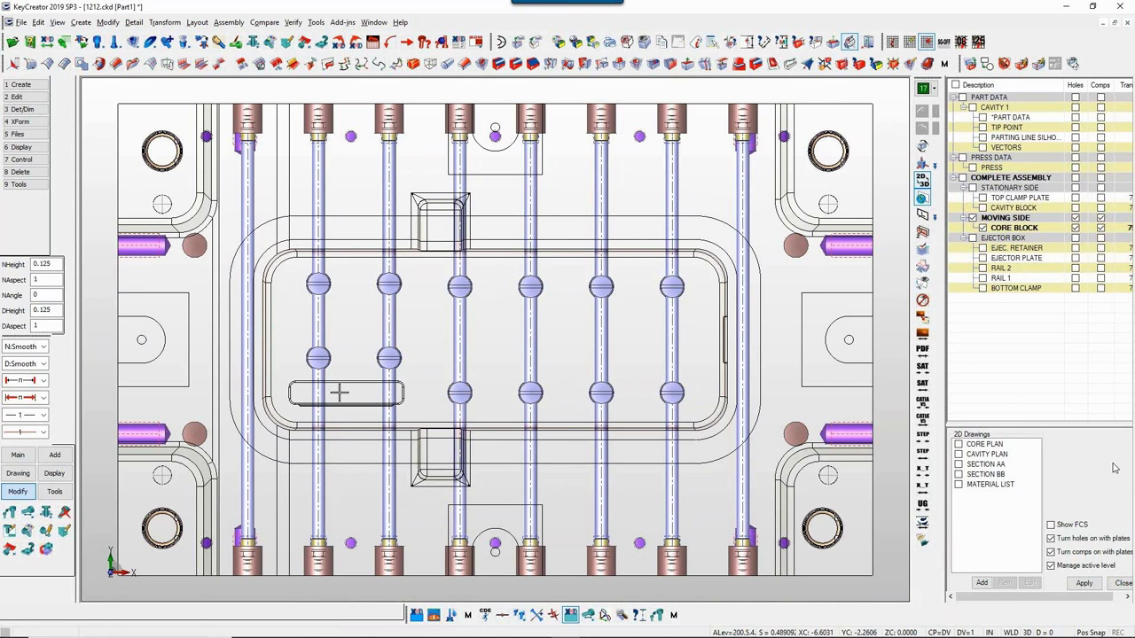
click(972, 218)
key(alt+n)
text(200)
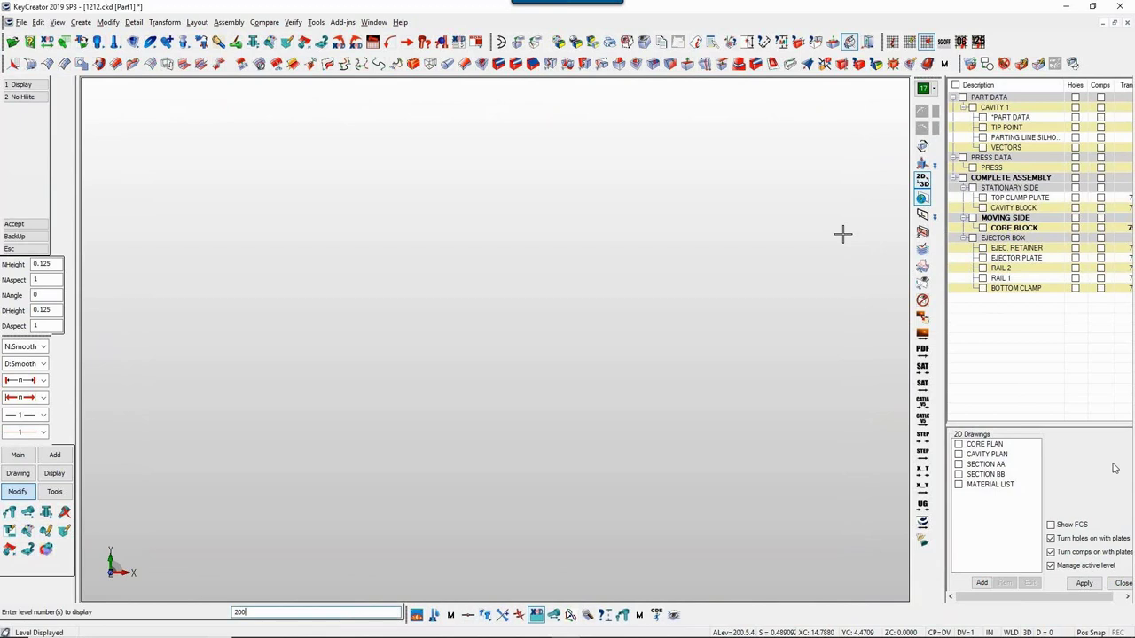
key(Return)
key(Escape)
key(alt+f)
text(2)
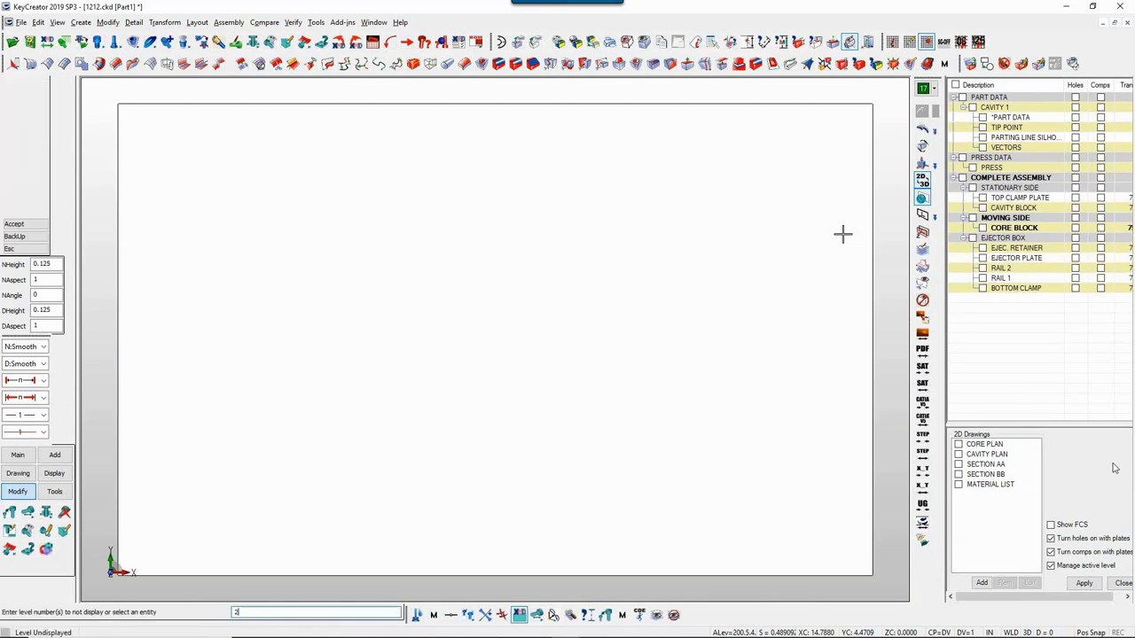
key(Return)
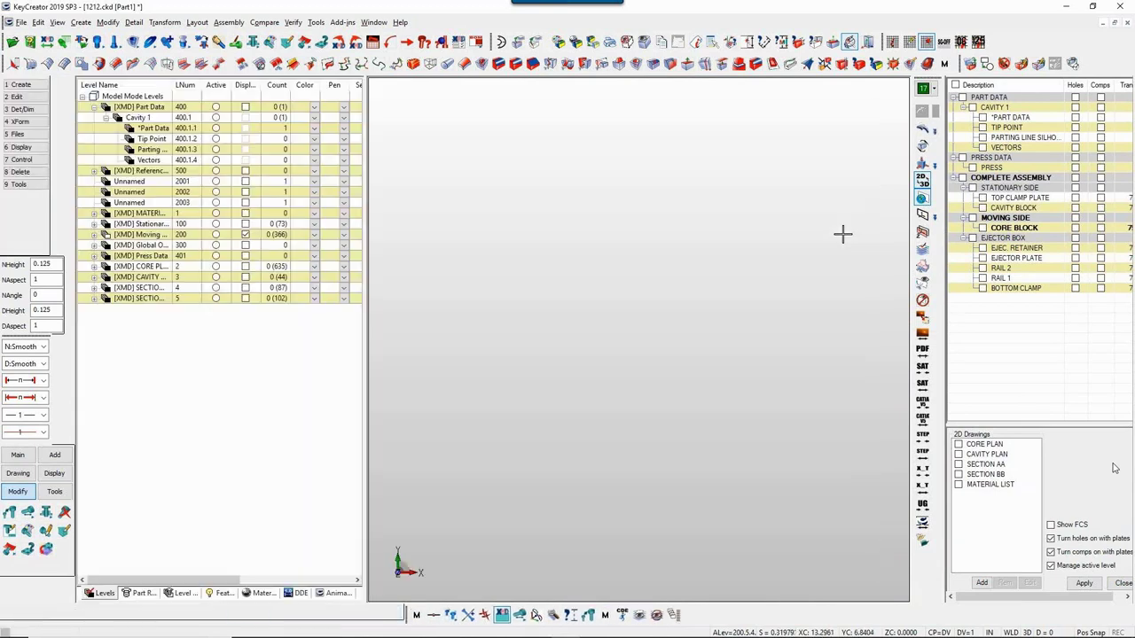
Step: Display level 2003 holding the insert solid and check its fit in the core block, leaving the moving side hidden
click(185, 85)
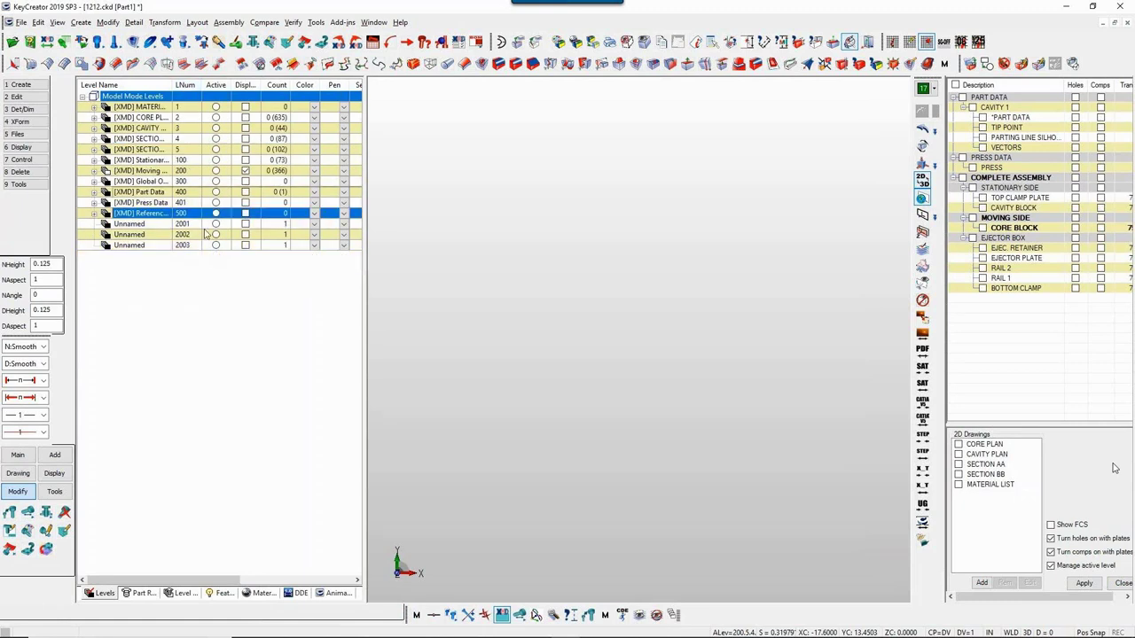
click(246, 245)
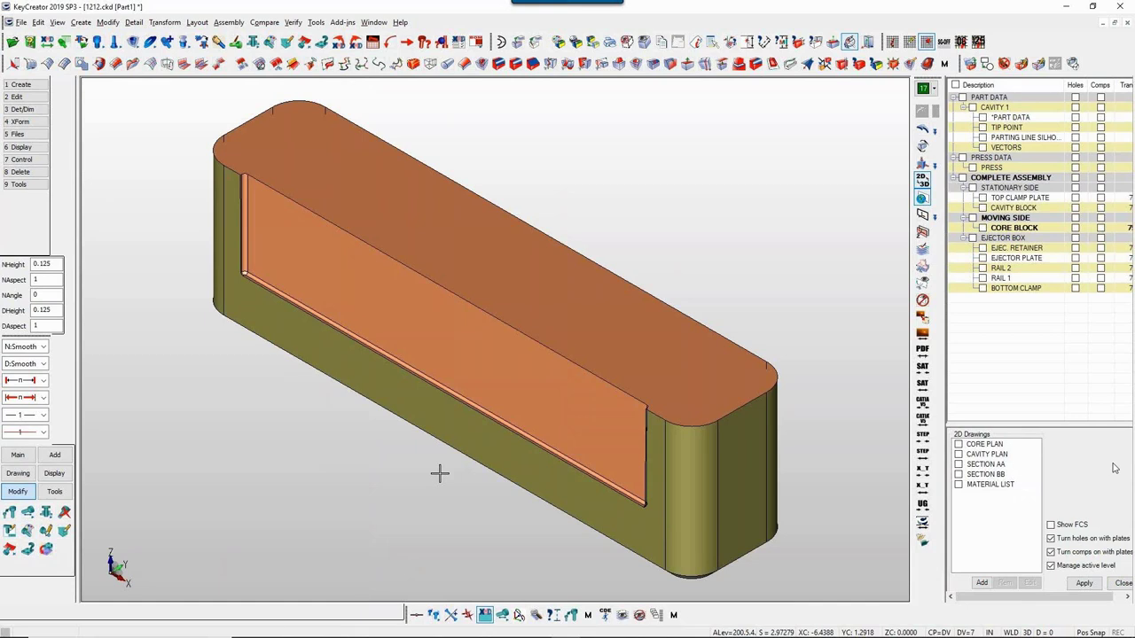
click(982, 228)
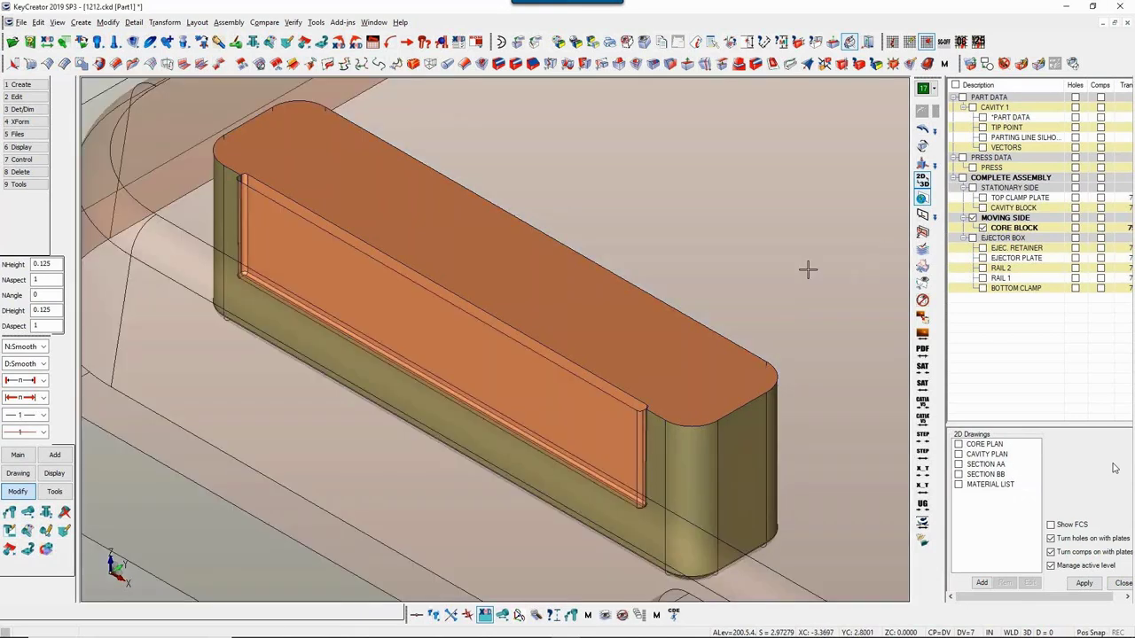
key(alt+h)
key(alt+h)
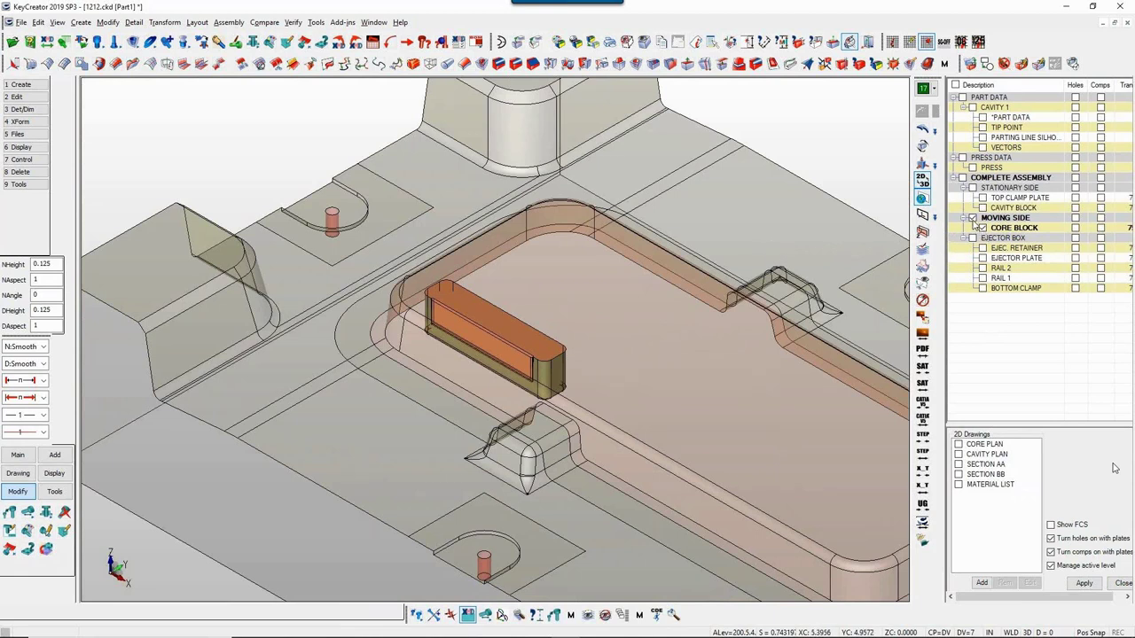
click(972, 218)
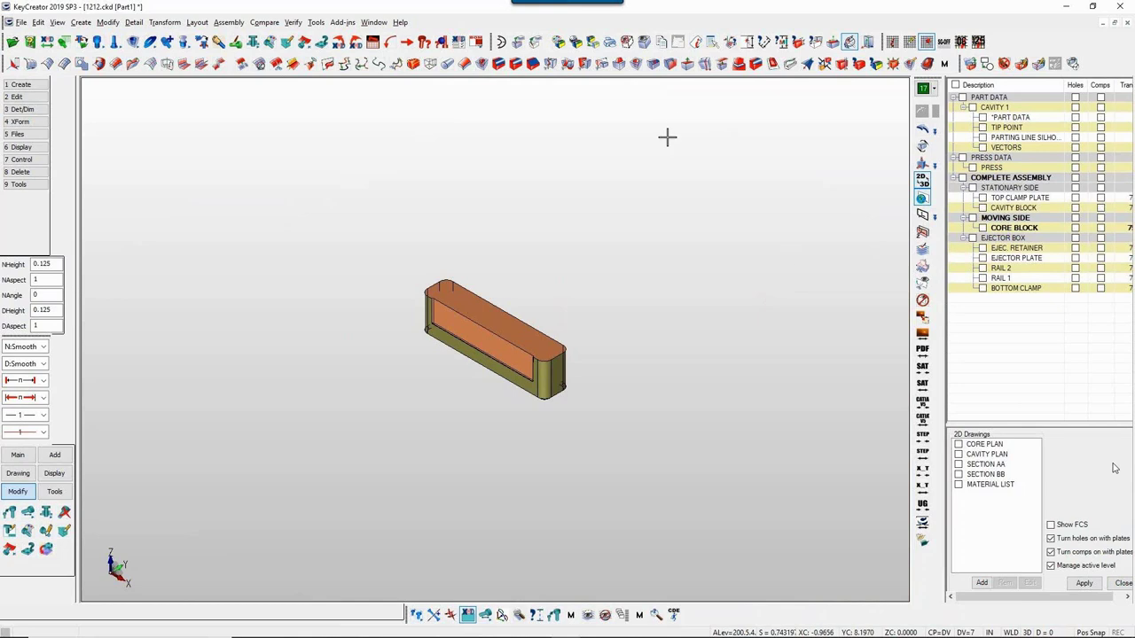
Step: Review the mold's bill of materials for plates and components, including whether the insert is listed
click(476, 42)
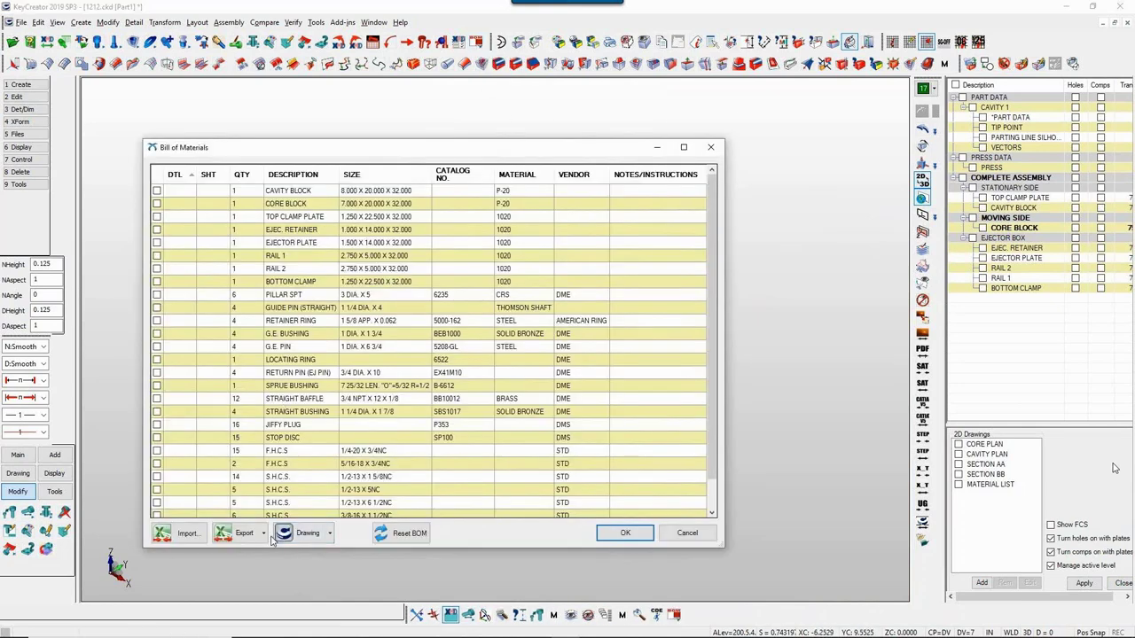
scroll(315, 441, down, 2)
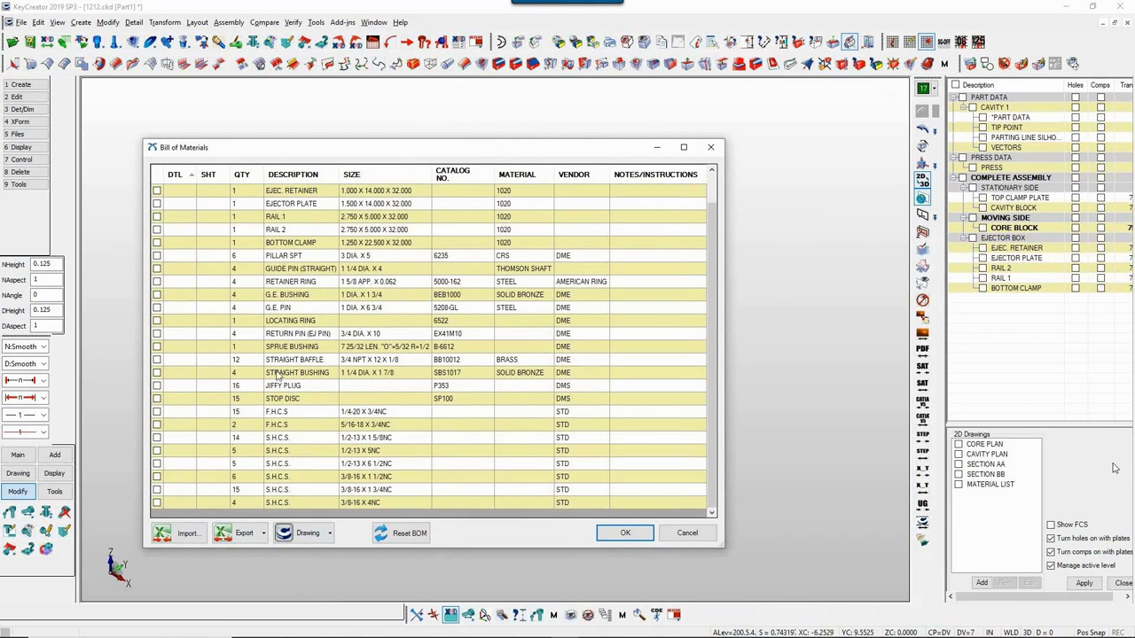
scroll(288, 467, up, 1)
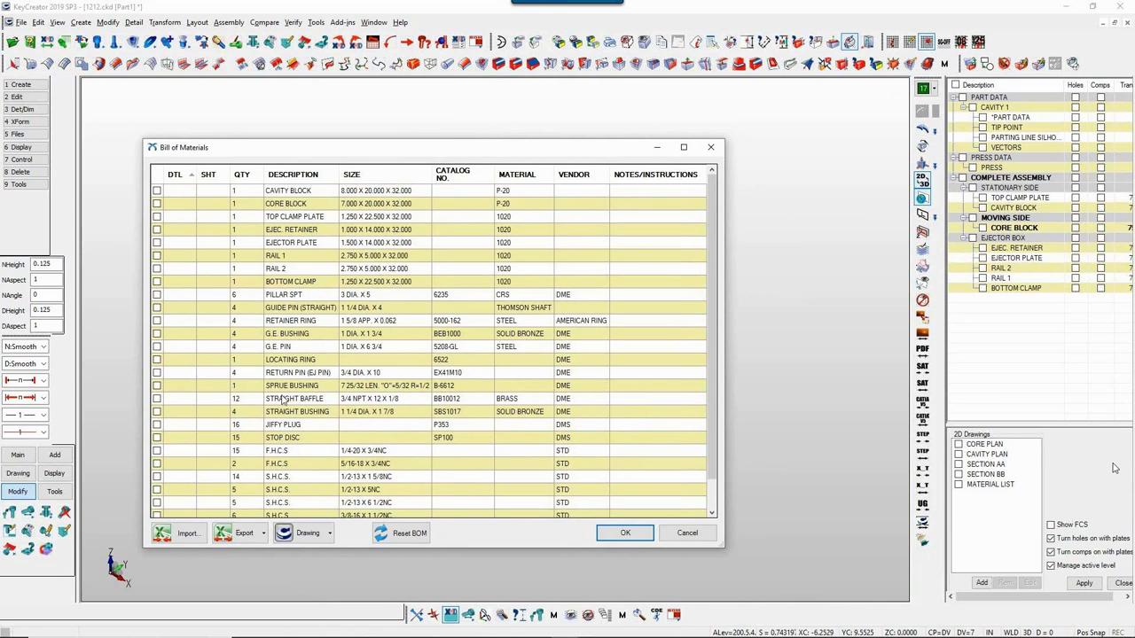
click(623, 535)
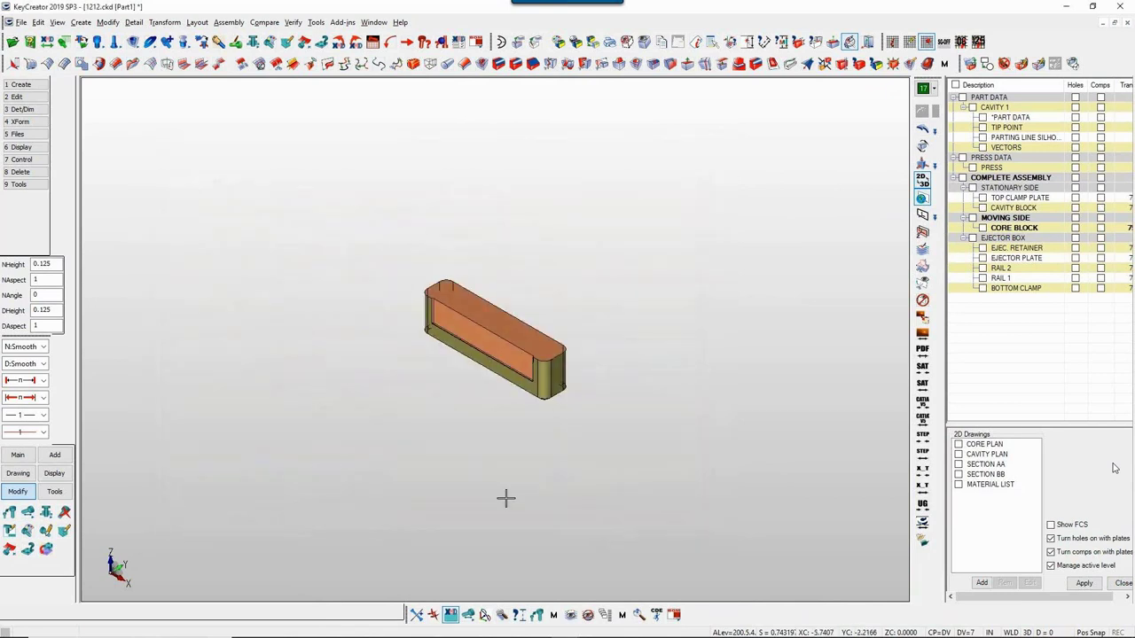
Step: Convert the insert solid into a user plate belonging to the moving side
right_click(1007, 218)
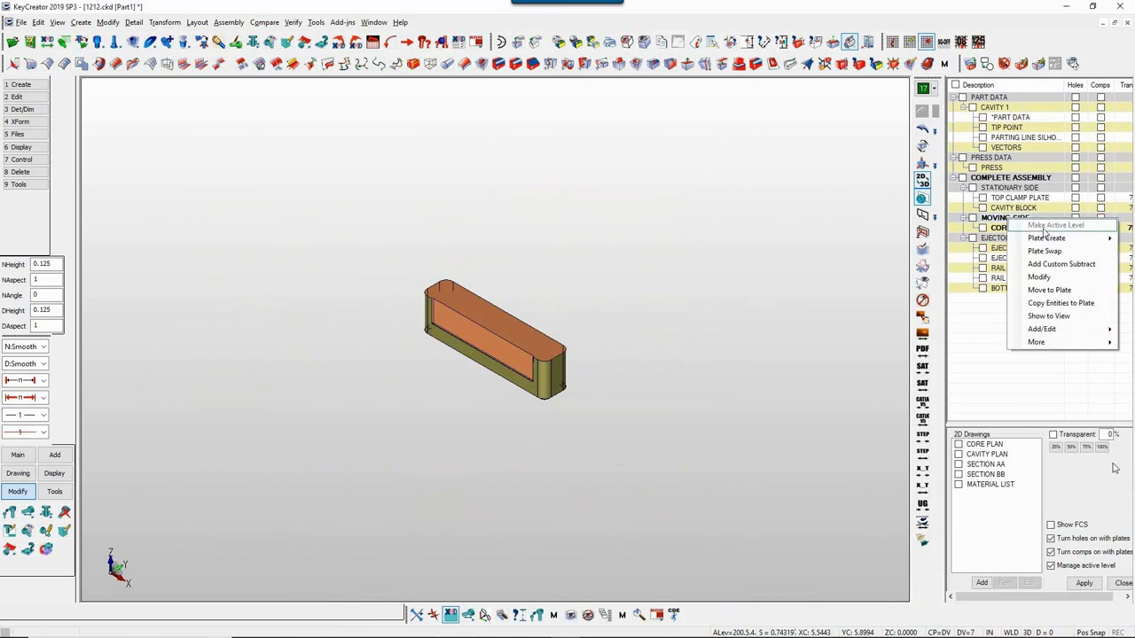
mouse_move(1045, 237)
click(979, 238)
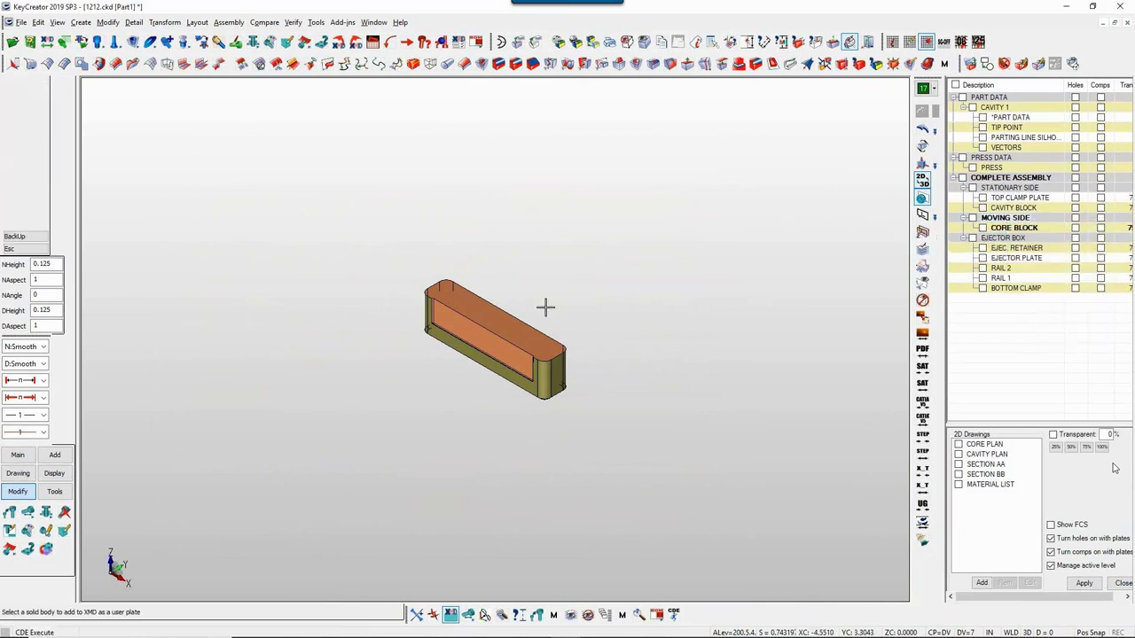
click(541, 338)
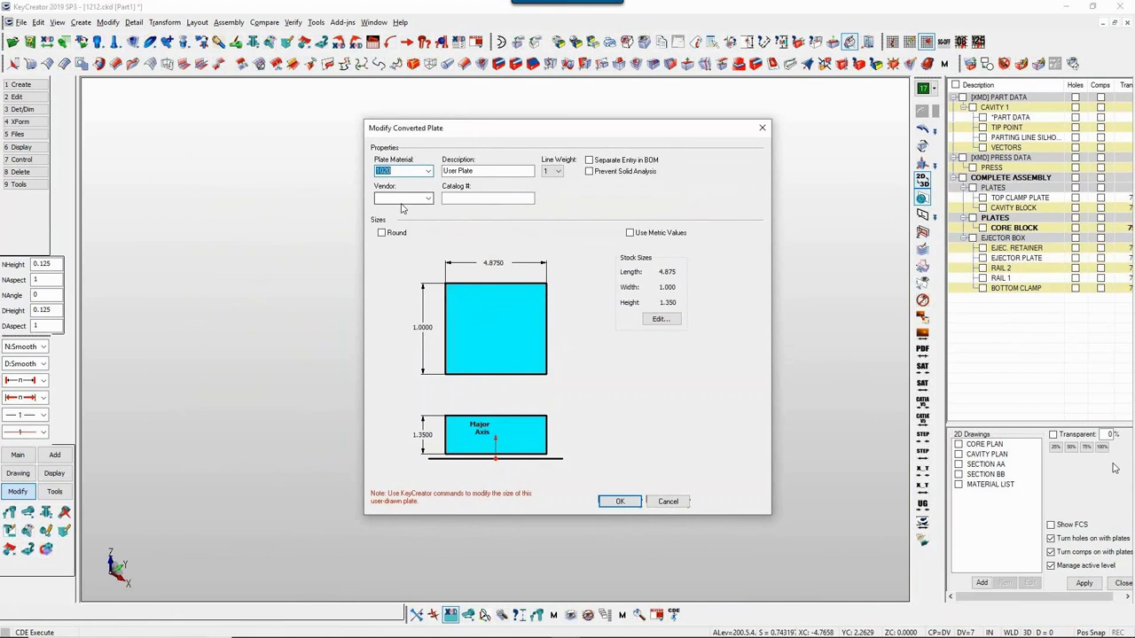
Step: Set the converted plate's material to P20 and its description to VENT INSERT, and finish adding plates
key(Tab)
text(P)
key(shift+Tab)
text(P20)
key(Tab)
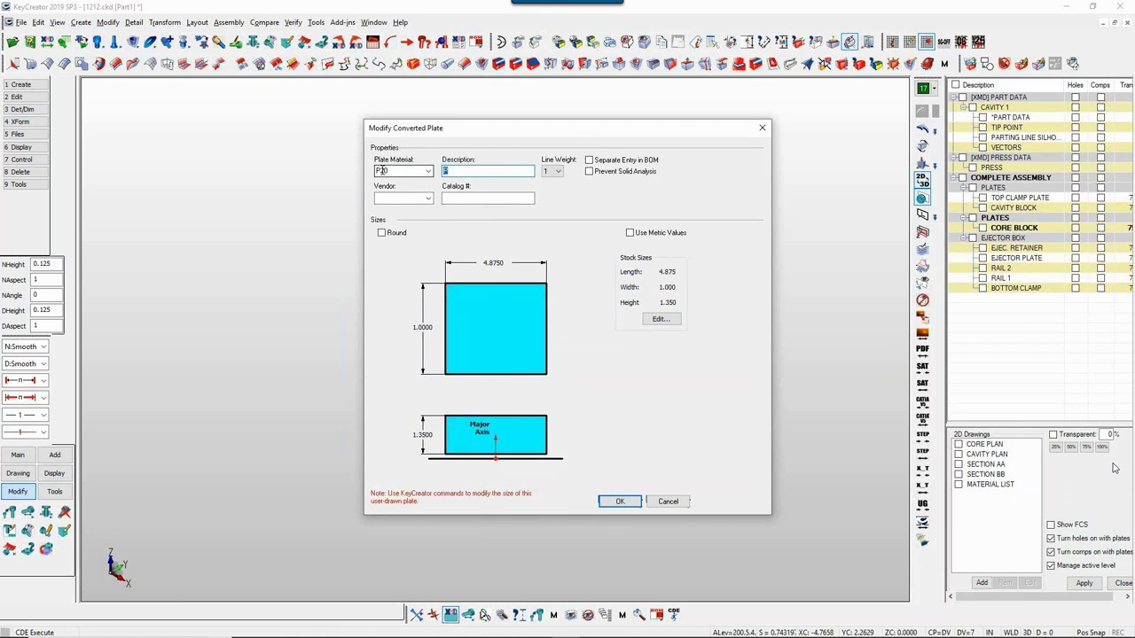
text(VENT INSERT)
click(612, 502)
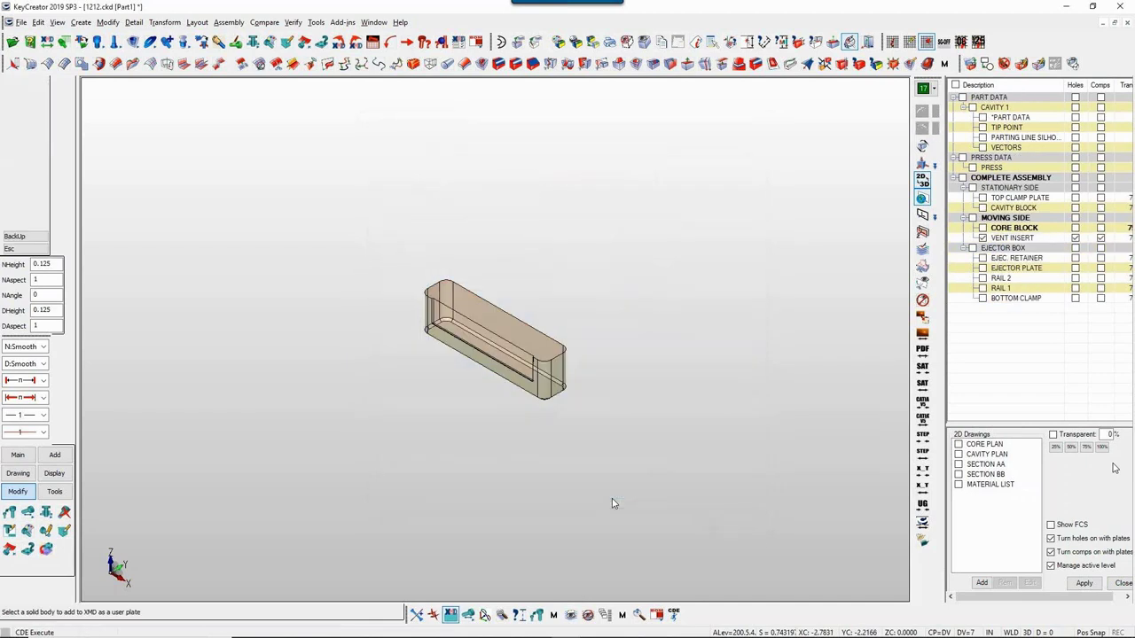
key(alt+a)
key(Escape)
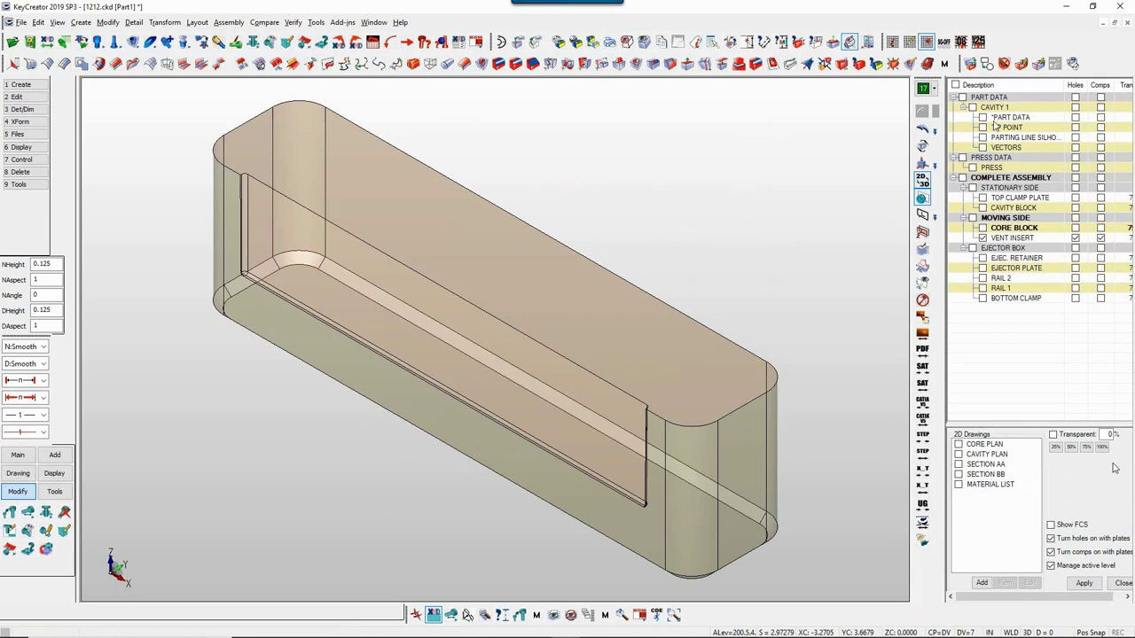
right_click(1002, 218)
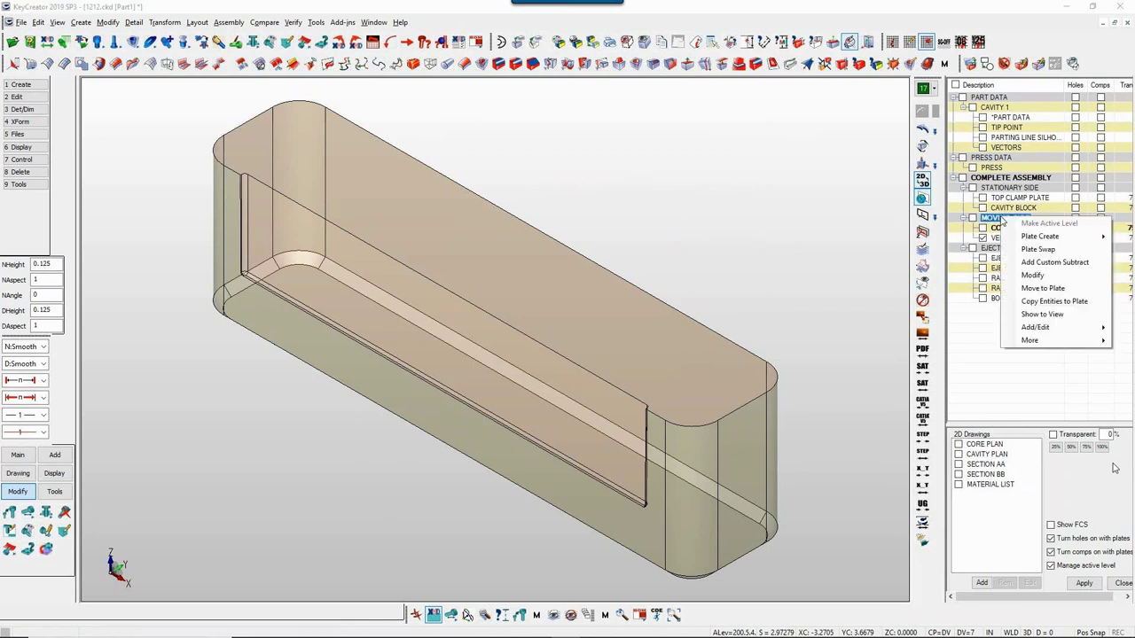
click(792, 211)
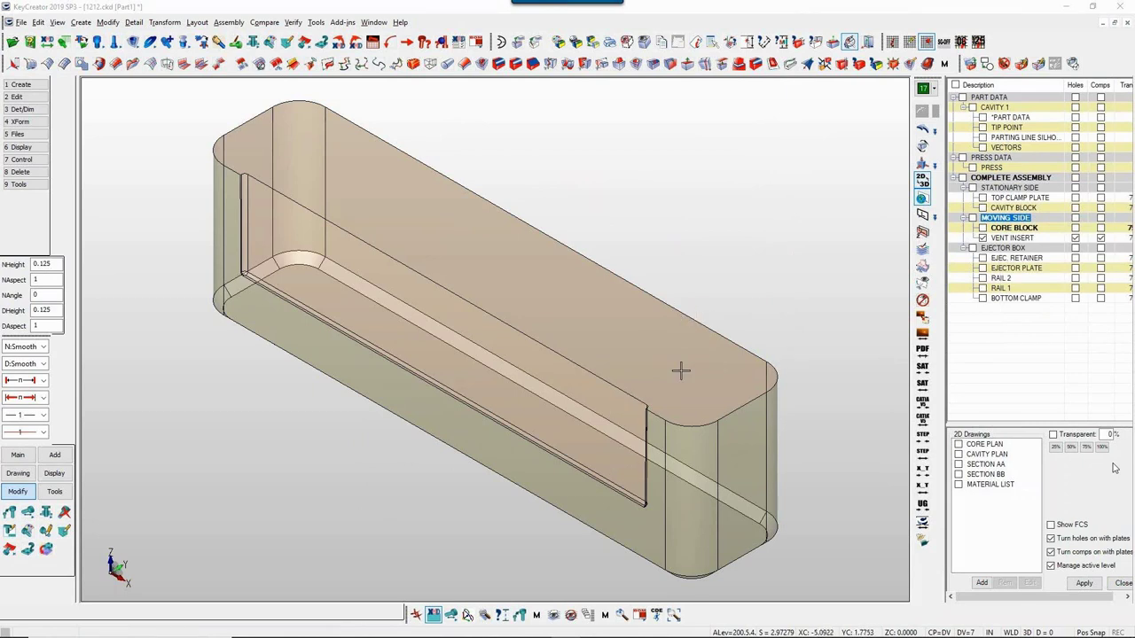
Step: Show the core block with the vent insert and examine the insert's outline in the CORE PLAN drawing
click(982, 229)
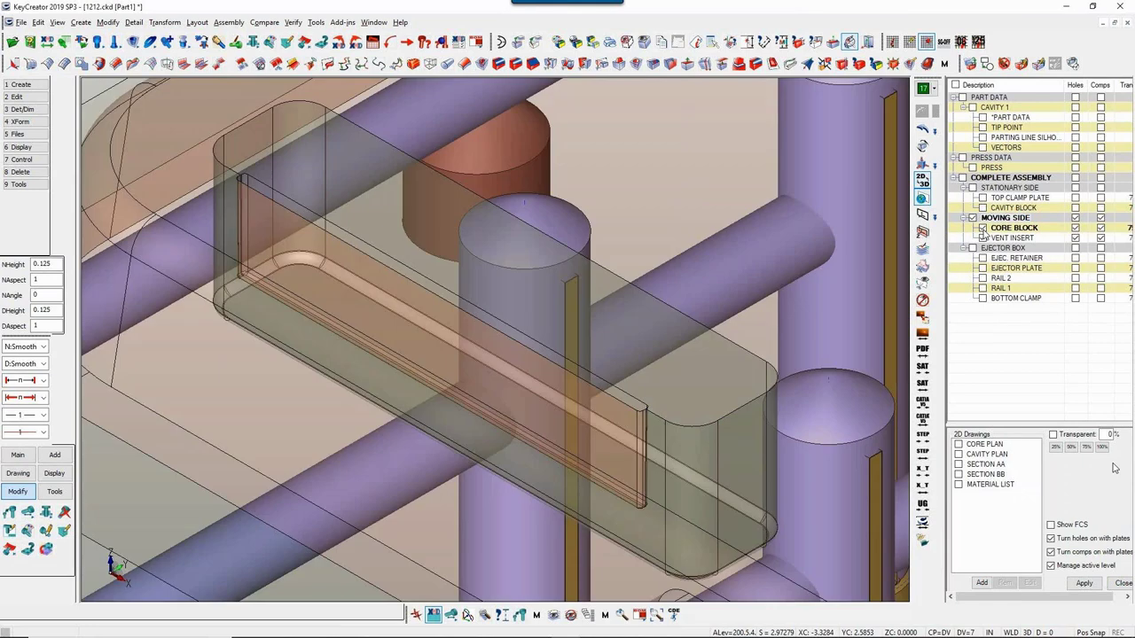
click(959, 444)
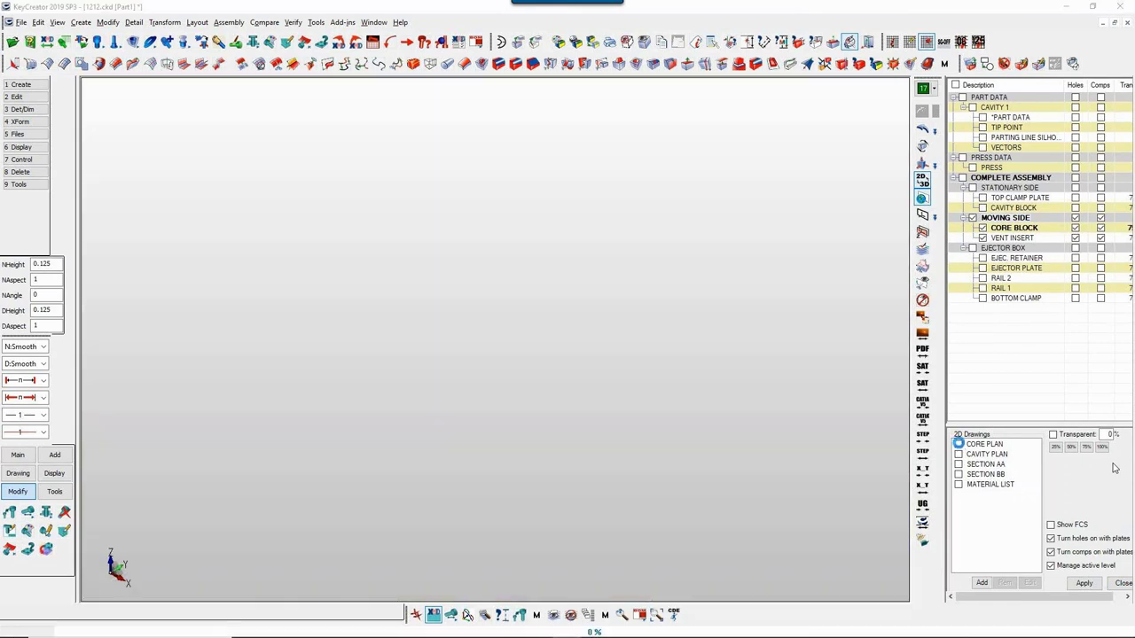
key(alt+w)
drag(293, 346, 456, 398)
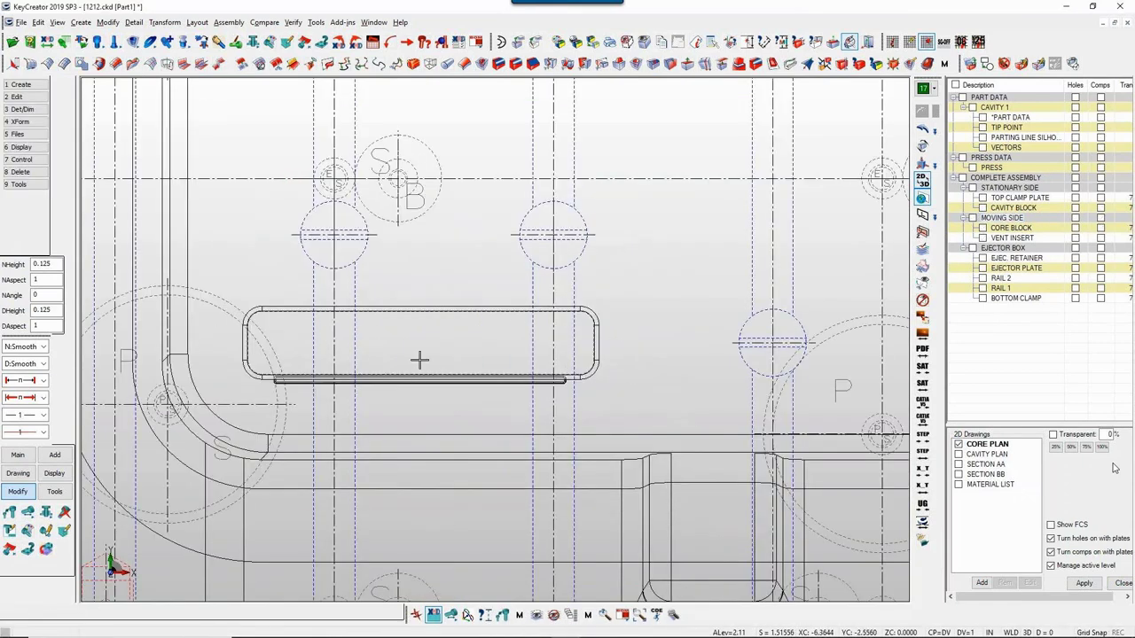
key(Delete)
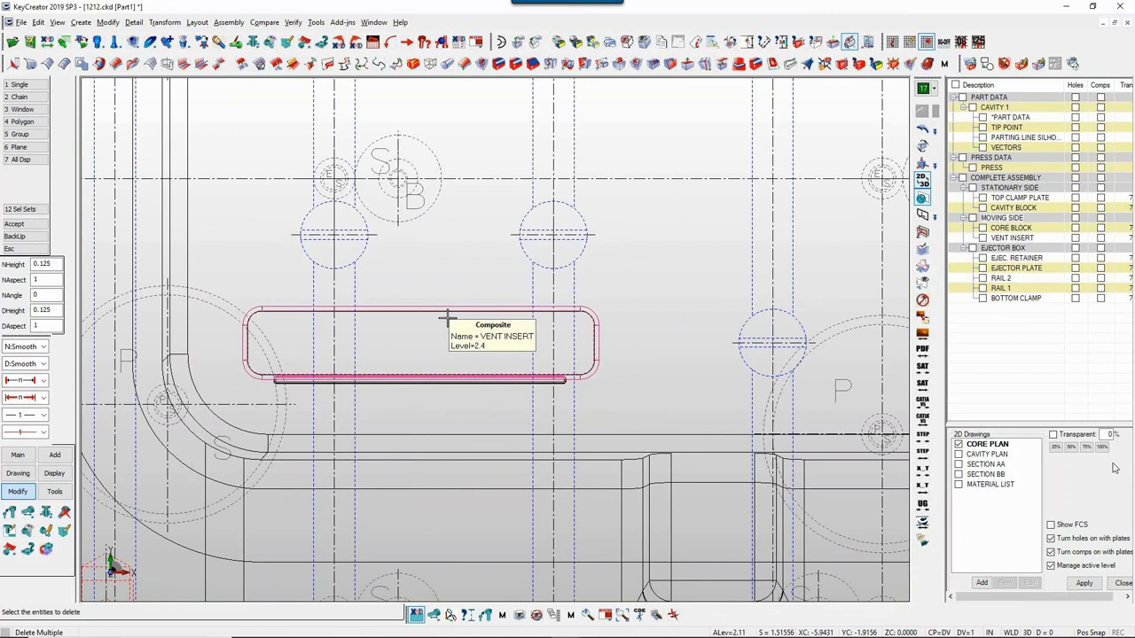
key(Escape)
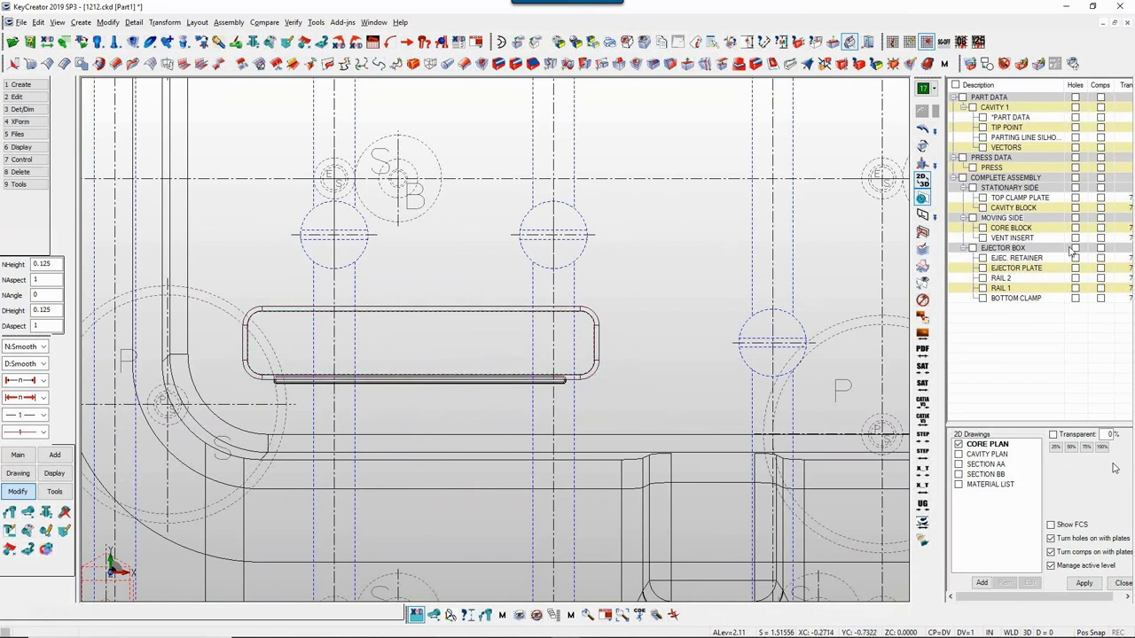
Step: Return from the CORE PLAN drawing to the 3D view around the vent insert and save the file
click(959, 447)
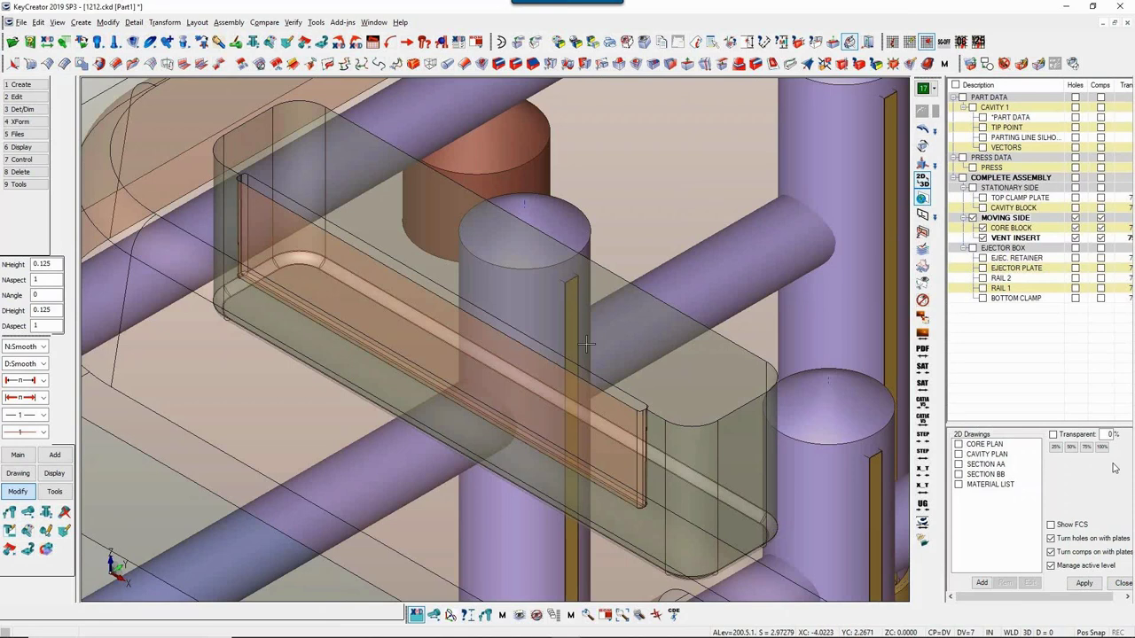
key(alt+a)
key(alt+w)
drag(275, 222, 456, 397)
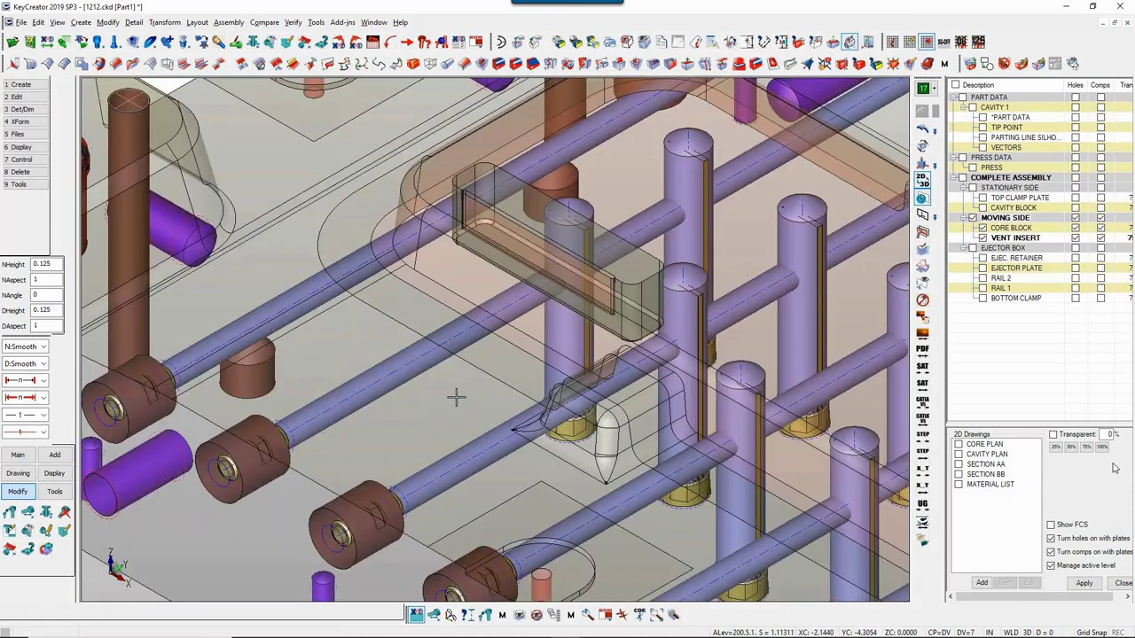
key(ctrl+s)
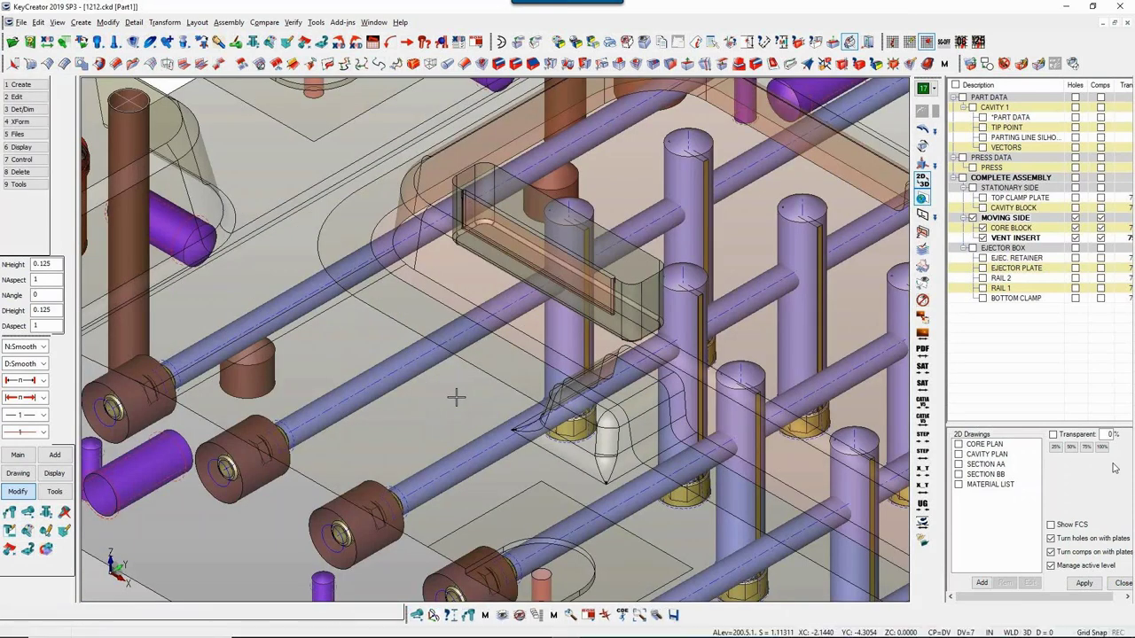
Step: Start adding a socket head cap screw with a 1/4 inch diameter
click(54, 456)
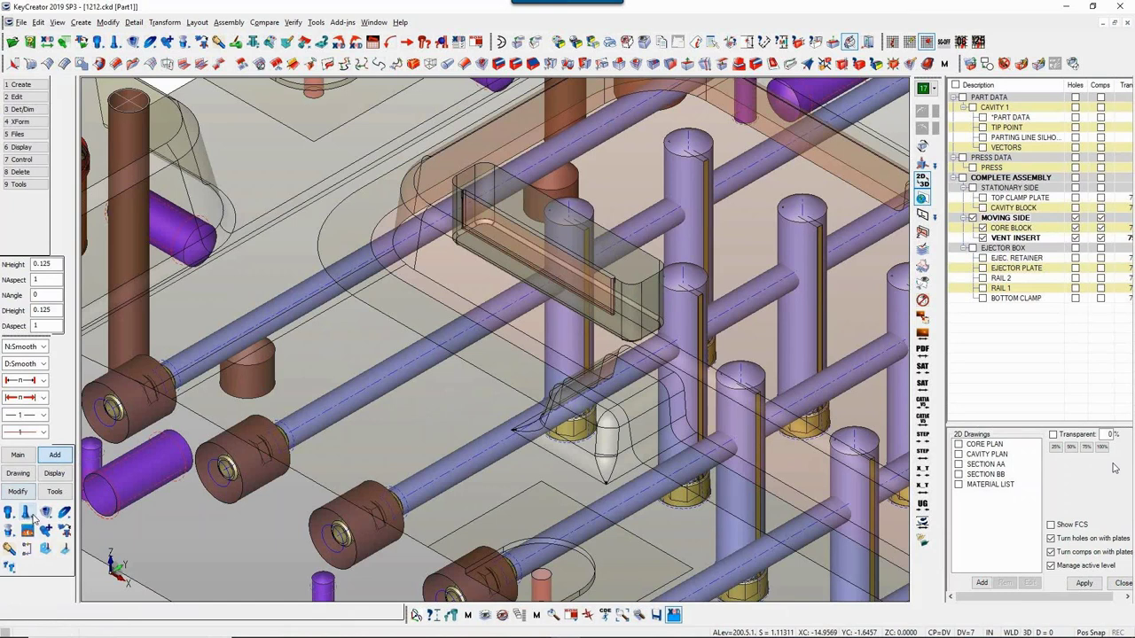
click(28, 513)
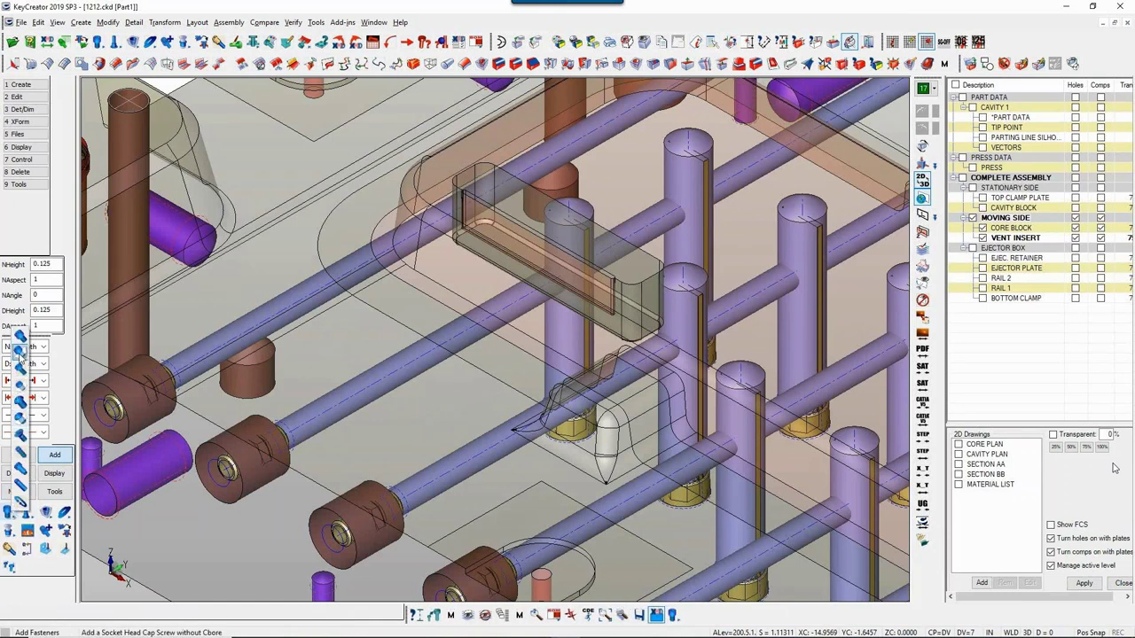
click(21, 337)
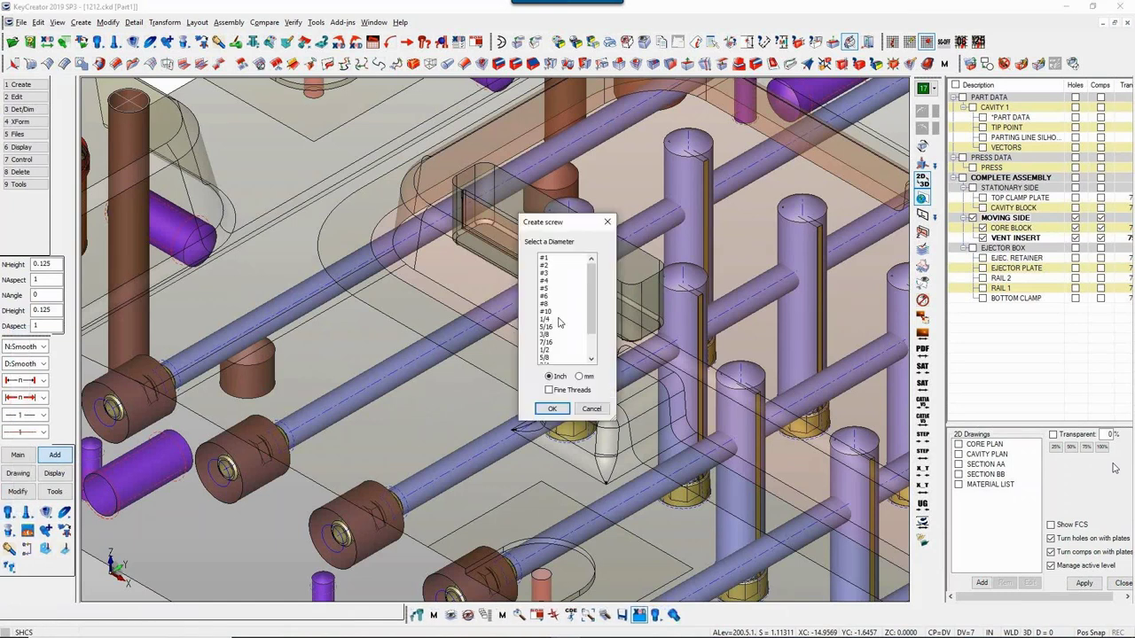
click(550, 320)
click(552, 410)
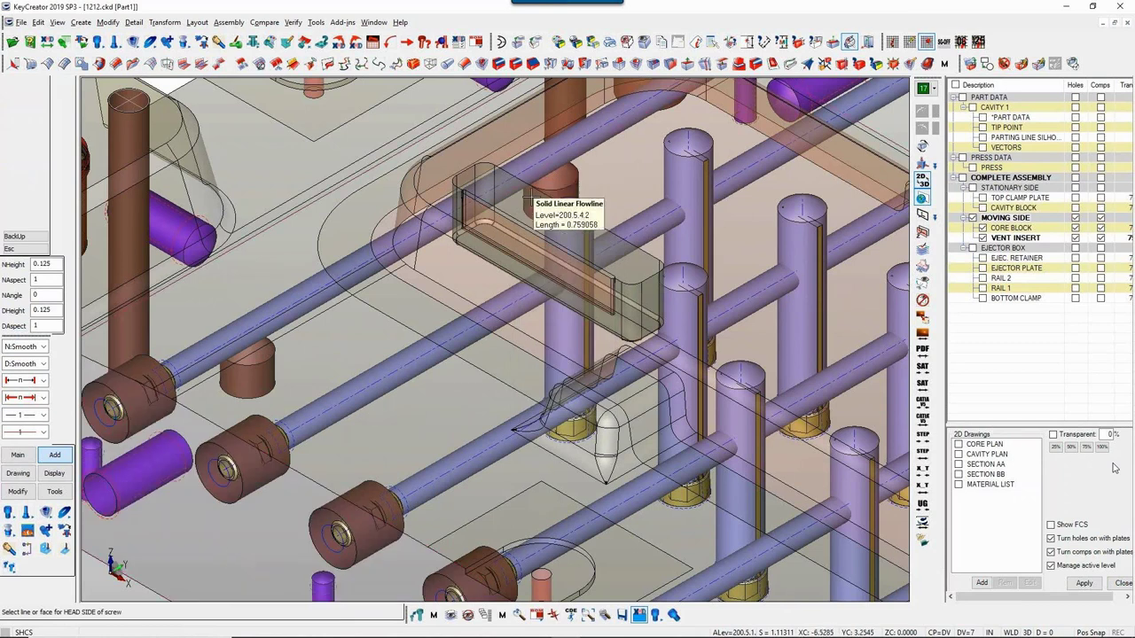
Step: Define the vent insert's top face as the screw's head side and the pocket floor as the start of the threaded hole
key(alt+w)
drag(422, 159, 573, 291)
click(571, 249)
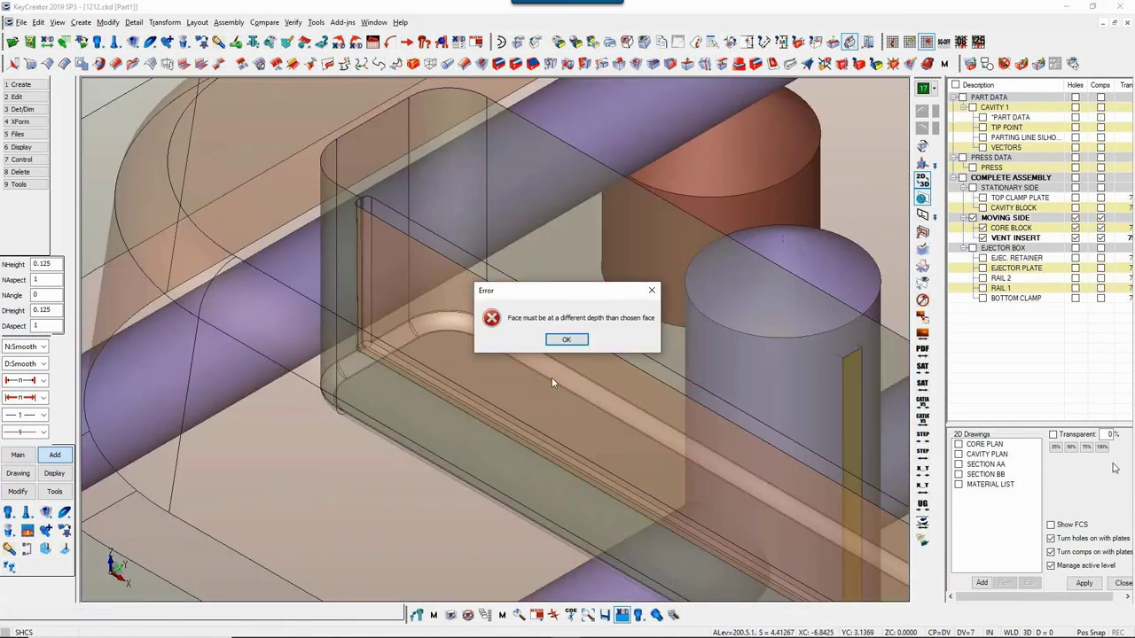
click(568, 342)
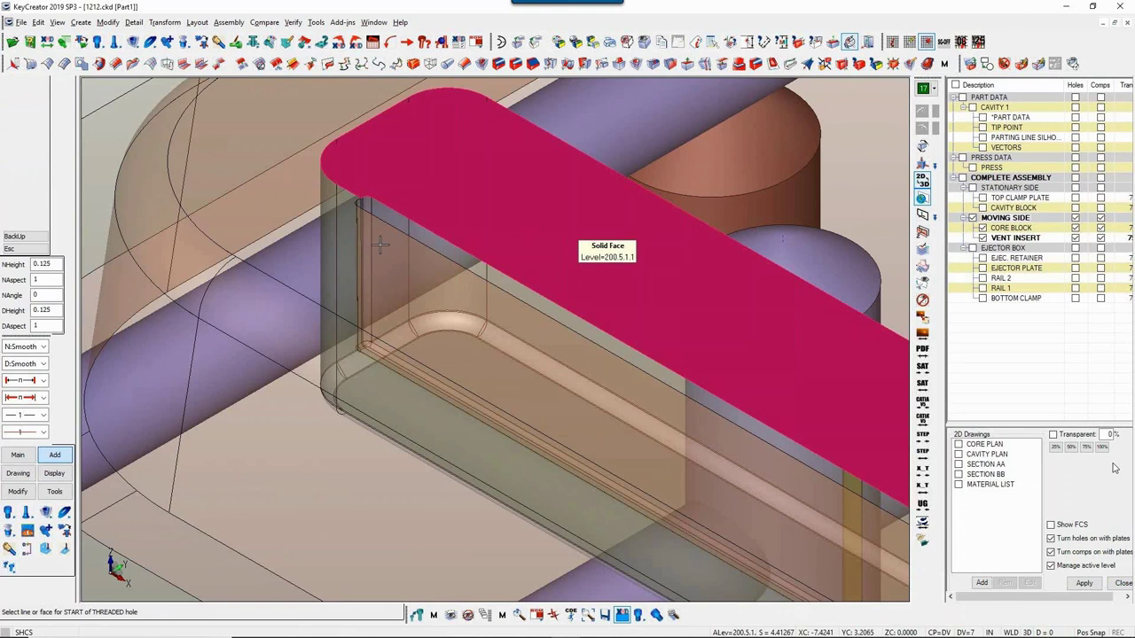
click(26, 236)
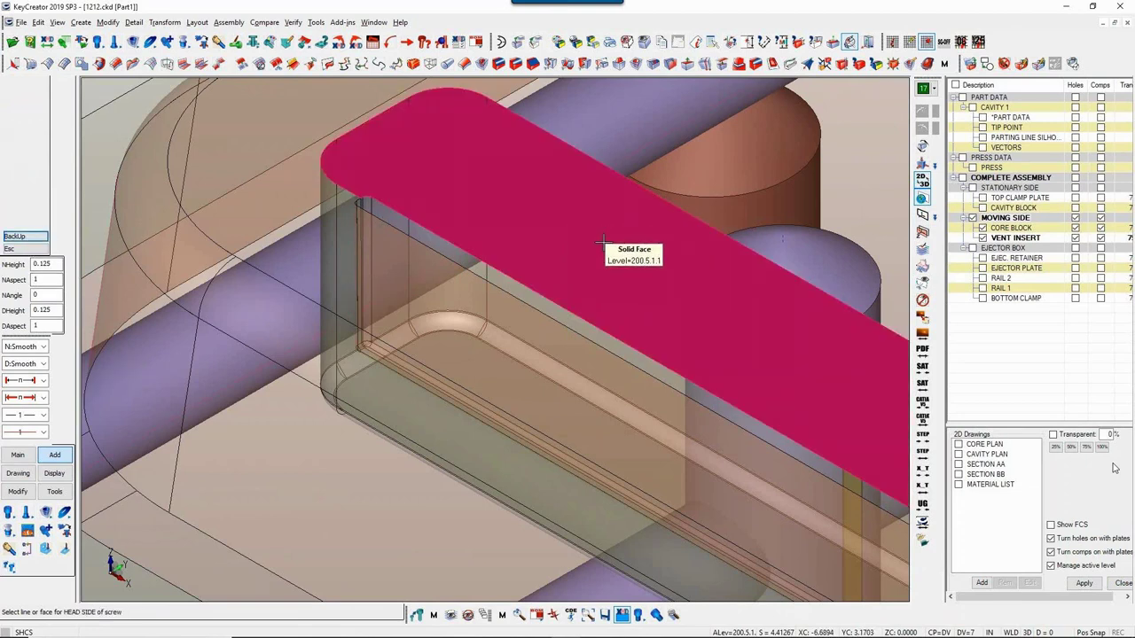
click(610, 244)
click(527, 383)
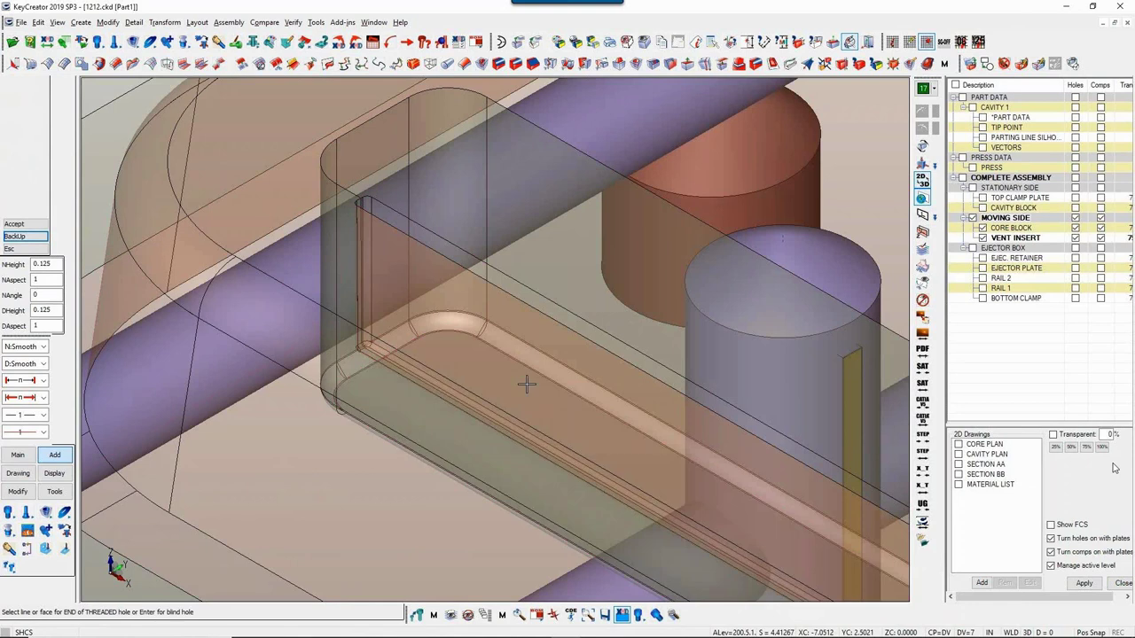
Step: Place the 1/4 inch screw near the left end of the vent insert at X -8.25, Y -2.25 in the top view
key(alt+1)
key(alt+w)
drag(229, 340, 425, 413)
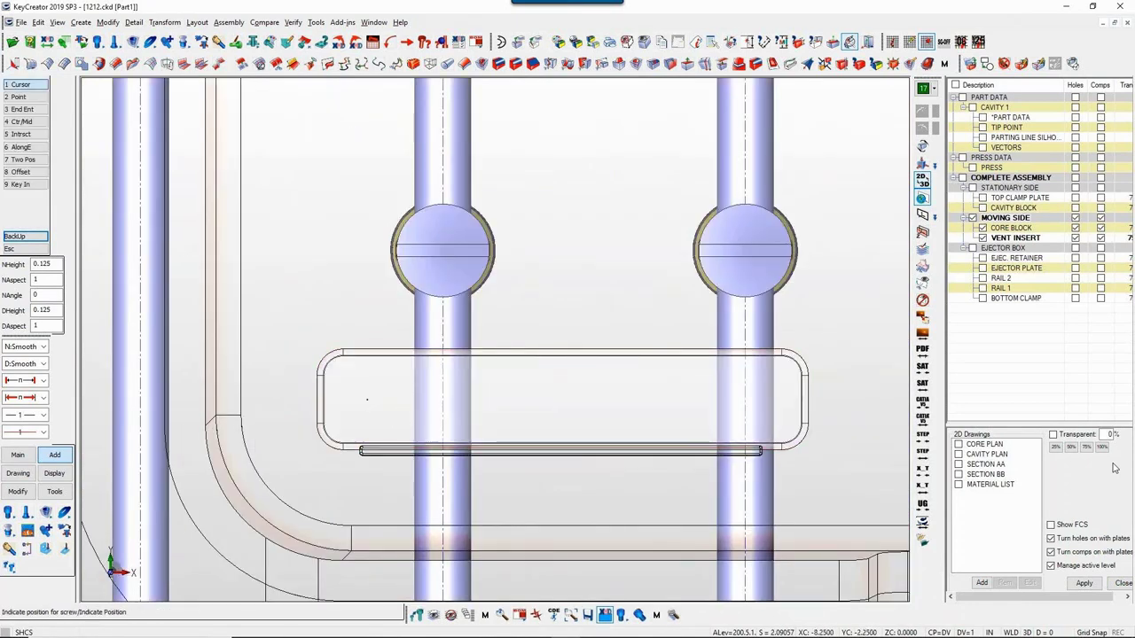
click(363, 405)
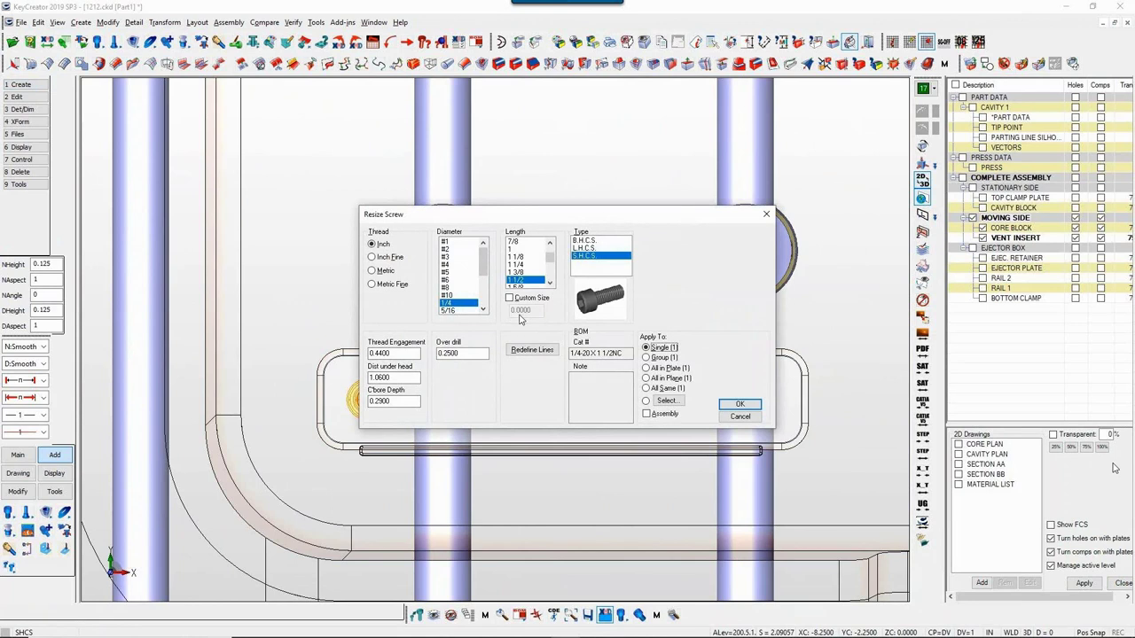
Step: Accept the 1/4-20 x 1 1/2 socket head cap screw and place a second one at X -5.375, Y -2.25
click(740, 404)
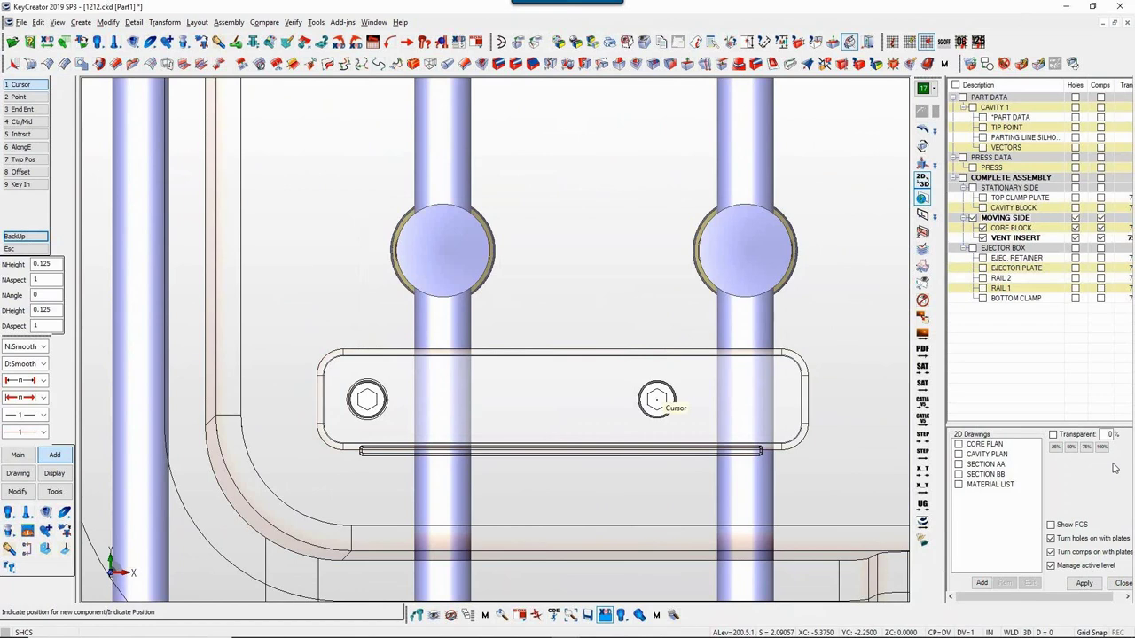
click(657, 400)
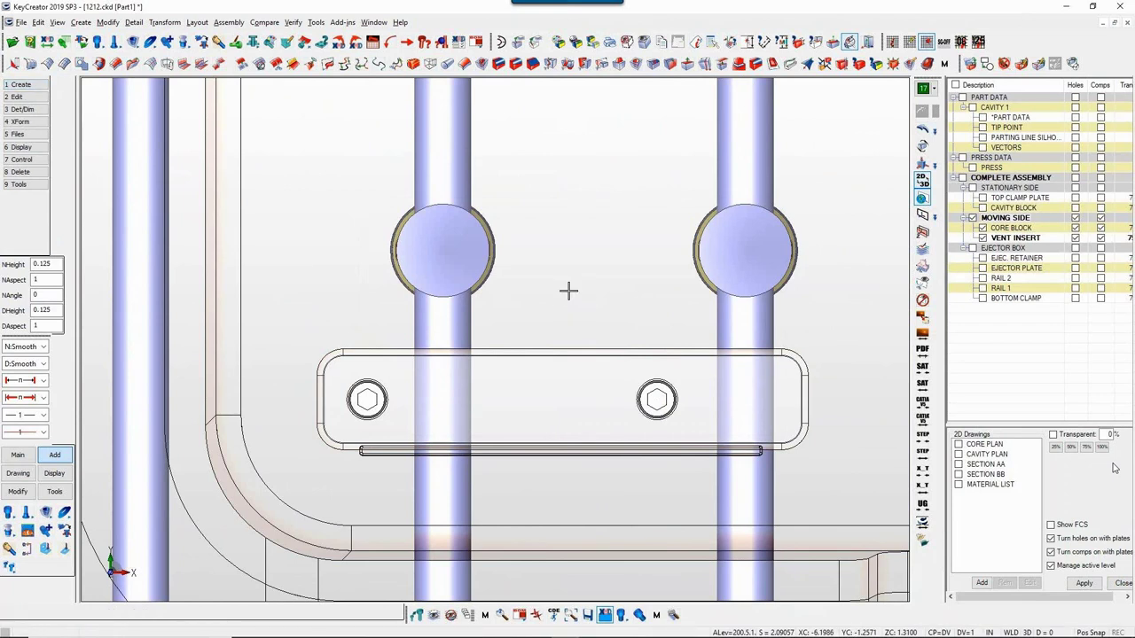
Step: Isolate the core block and the vent insert in turn to examine the screws and their holes in each part
scroll(568, 290, down, 8)
scroll(568, 291, up, 4)
middle_drag(539, 355, 443, 353)
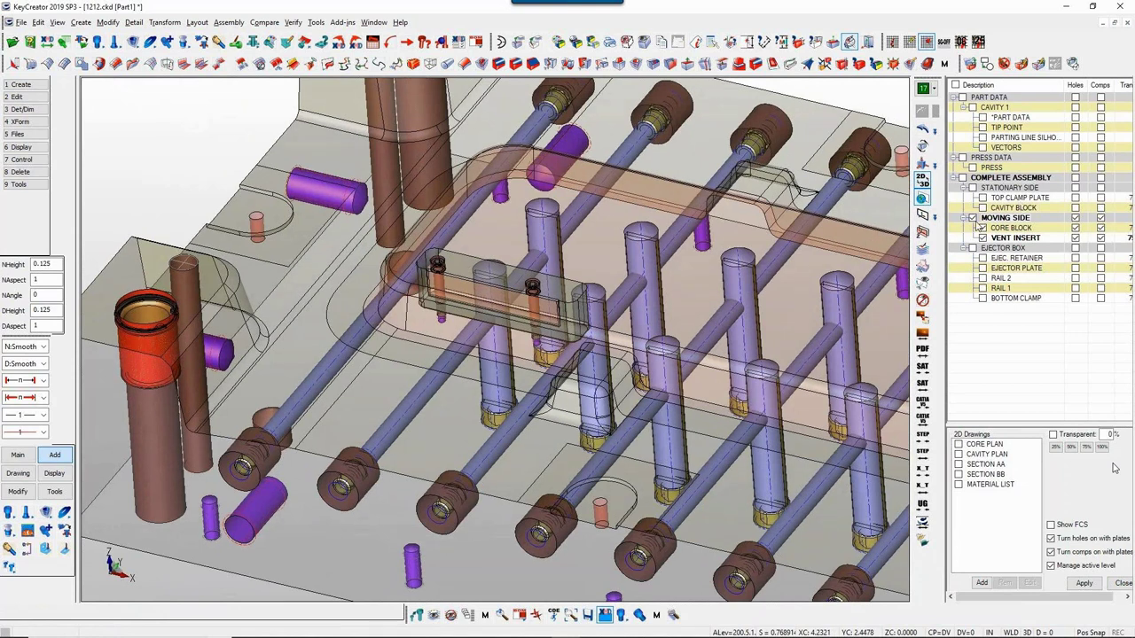
click(974, 218)
click(974, 218)
click(982, 228)
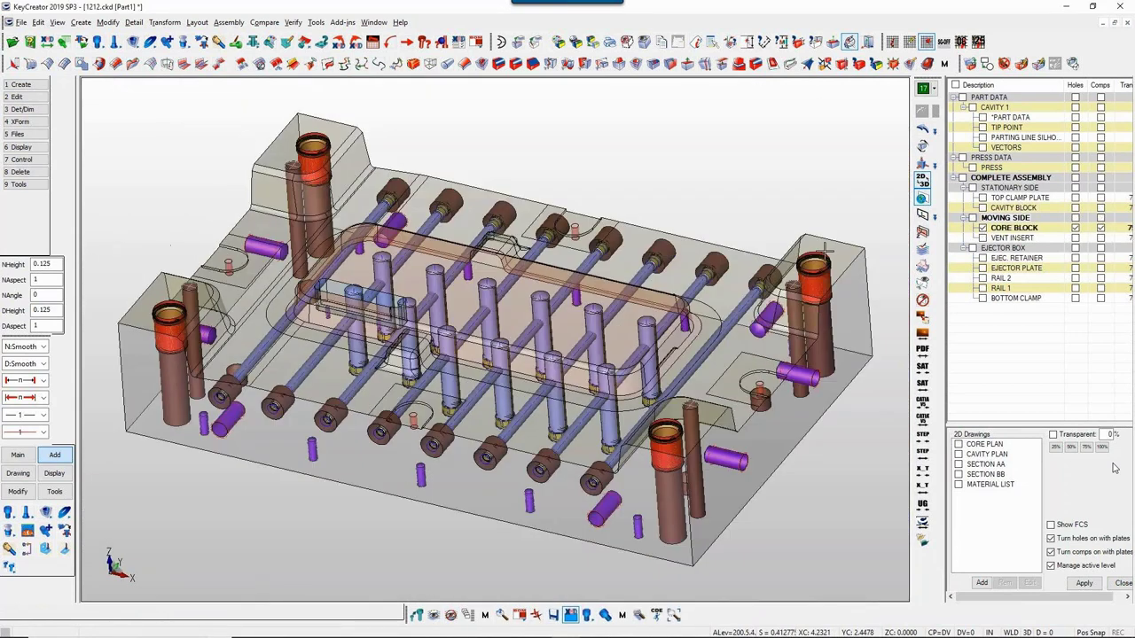
scroll(305, 341, up, 6)
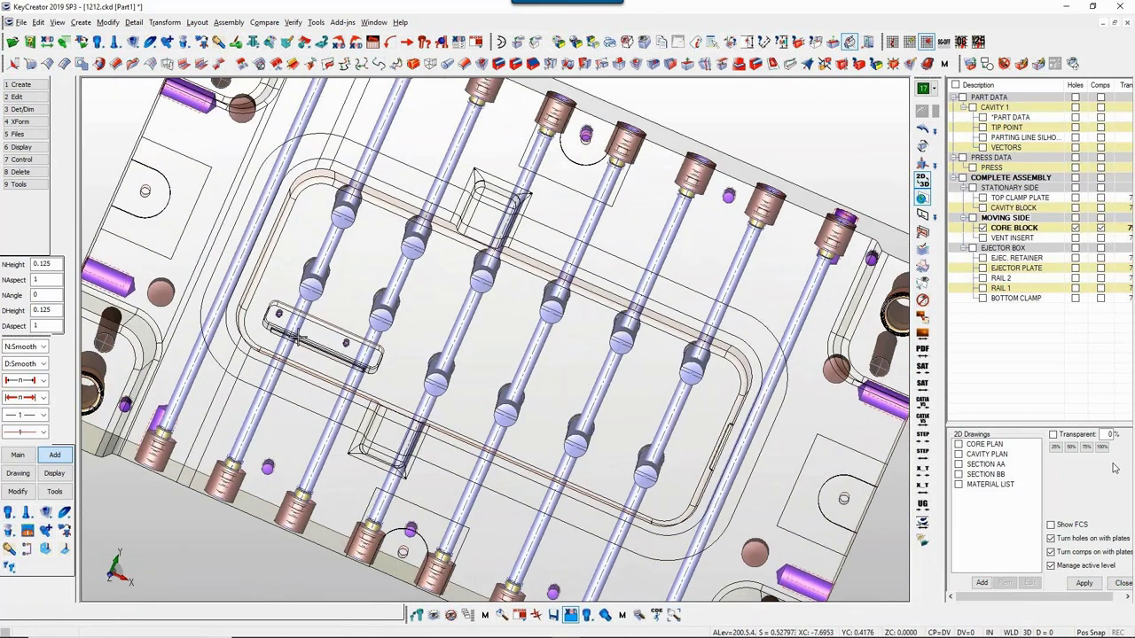
scroll(474, 342, down, 1)
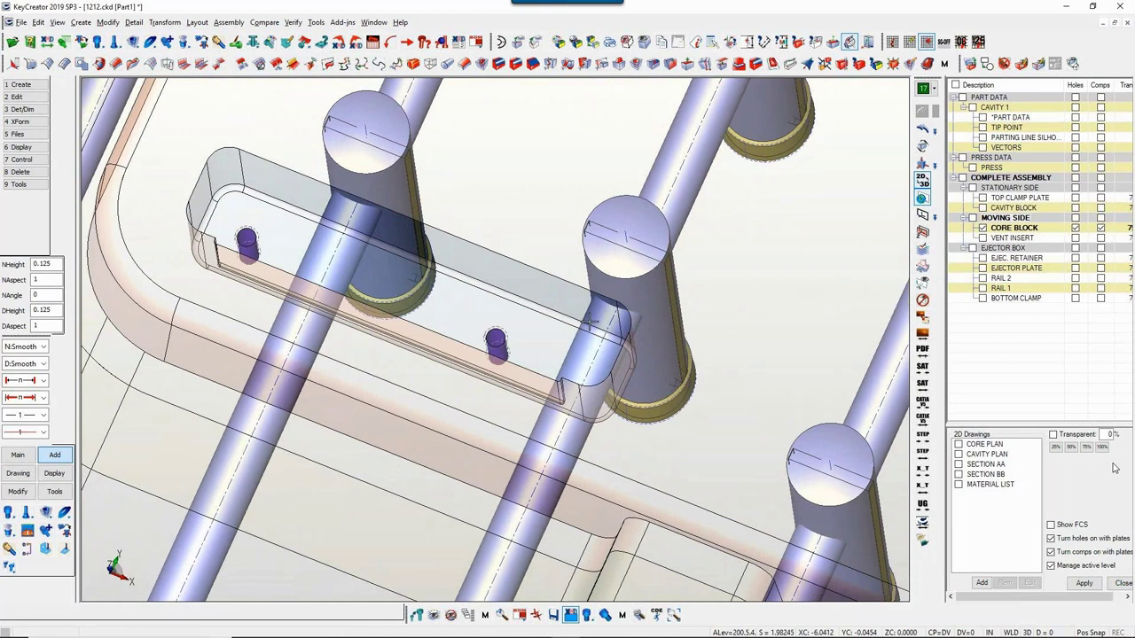
click(982, 237)
click(982, 228)
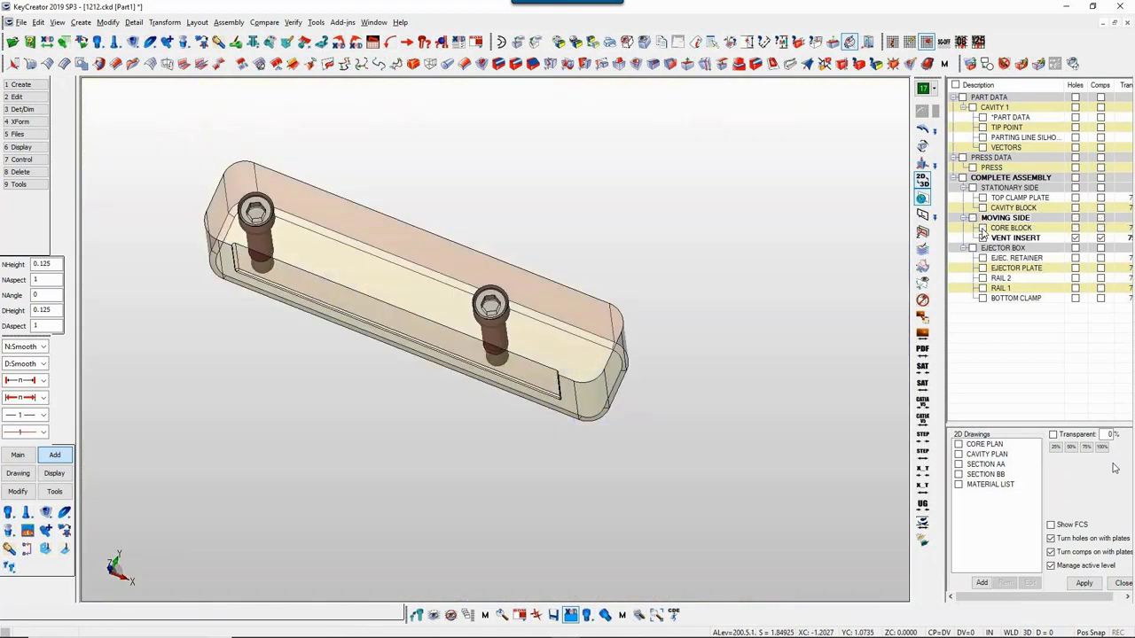
middle_drag(591, 373, 649, 319)
scroll(606, 319, down, 1)
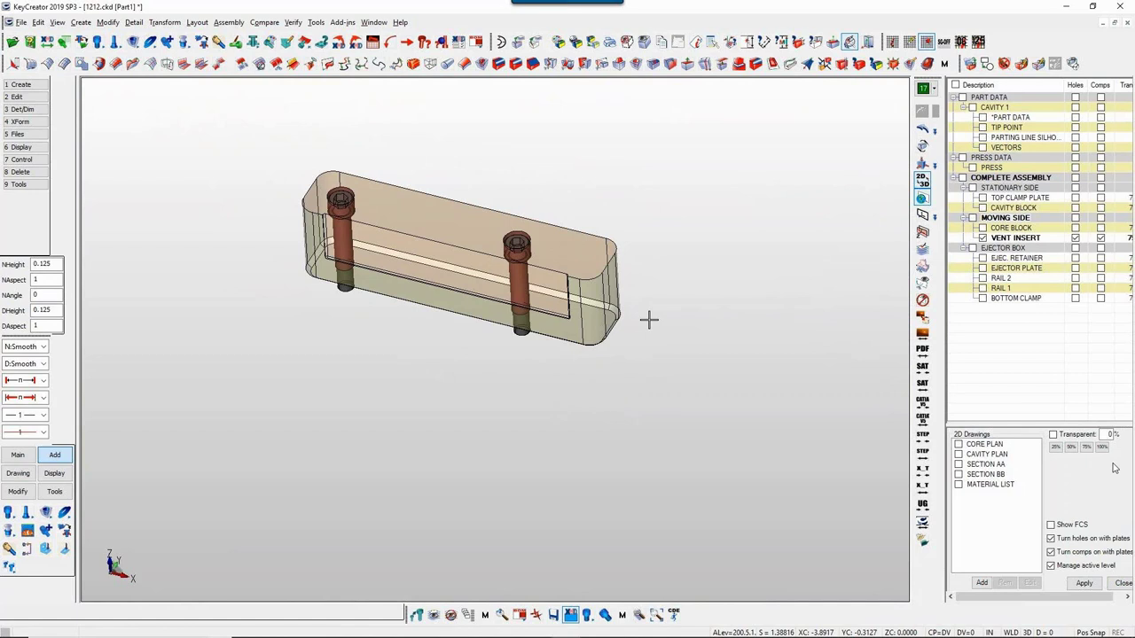
Step: Show only the core block and resize both vent insert screws to metric M6-1 x 35 mm
click(982, 229)
click(983, 238)
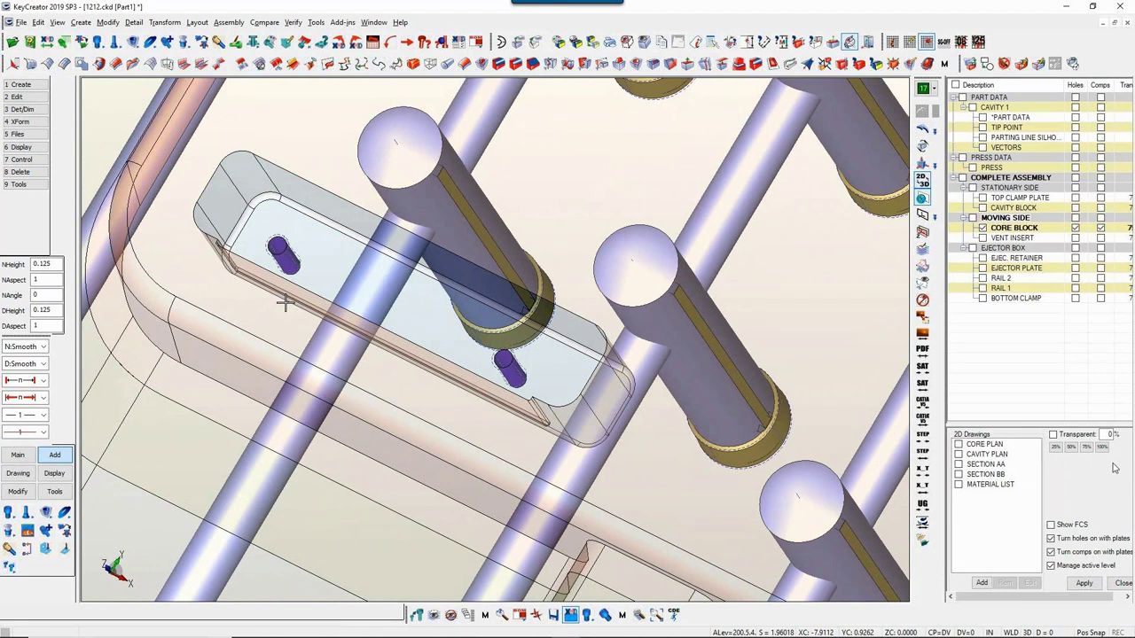
click(280, 255)
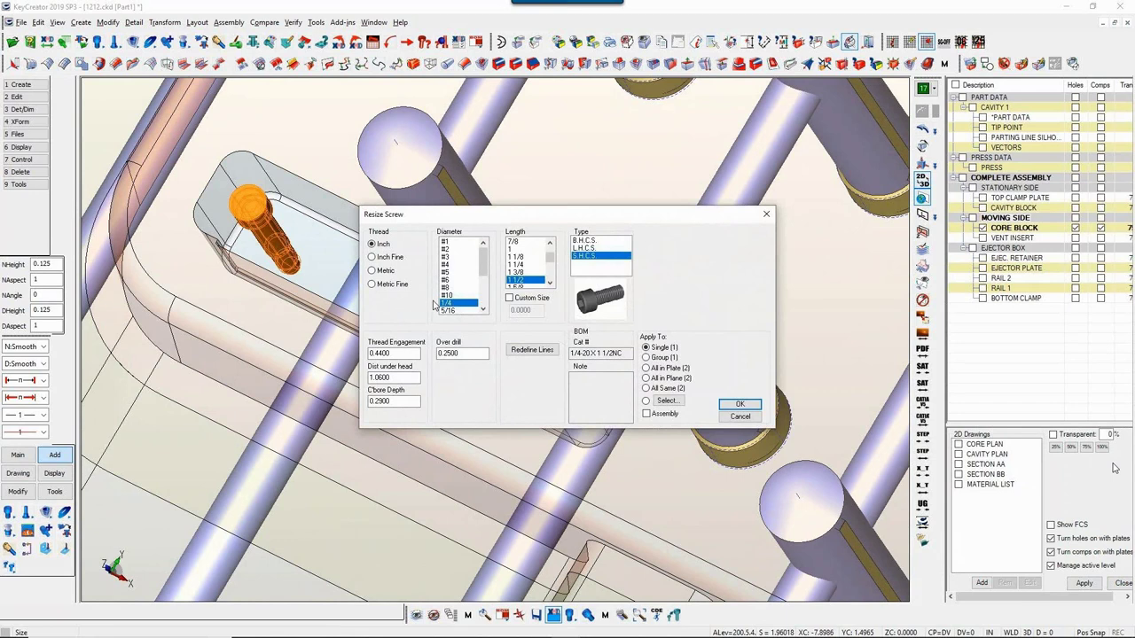
click(372, 270)
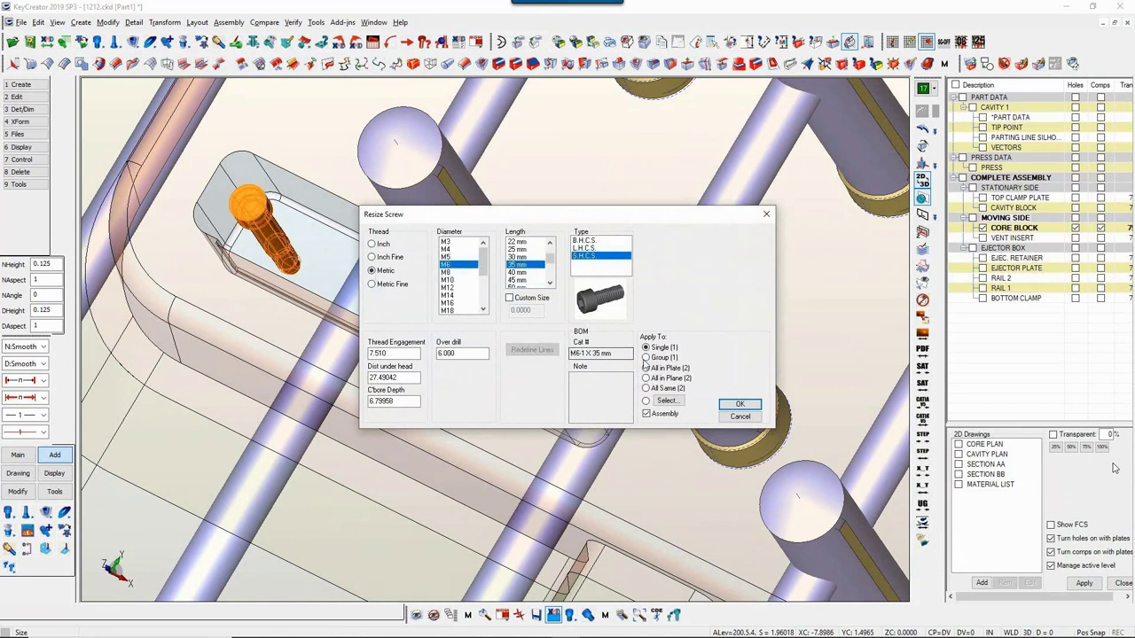
click(661, 402)
click(494, 359)
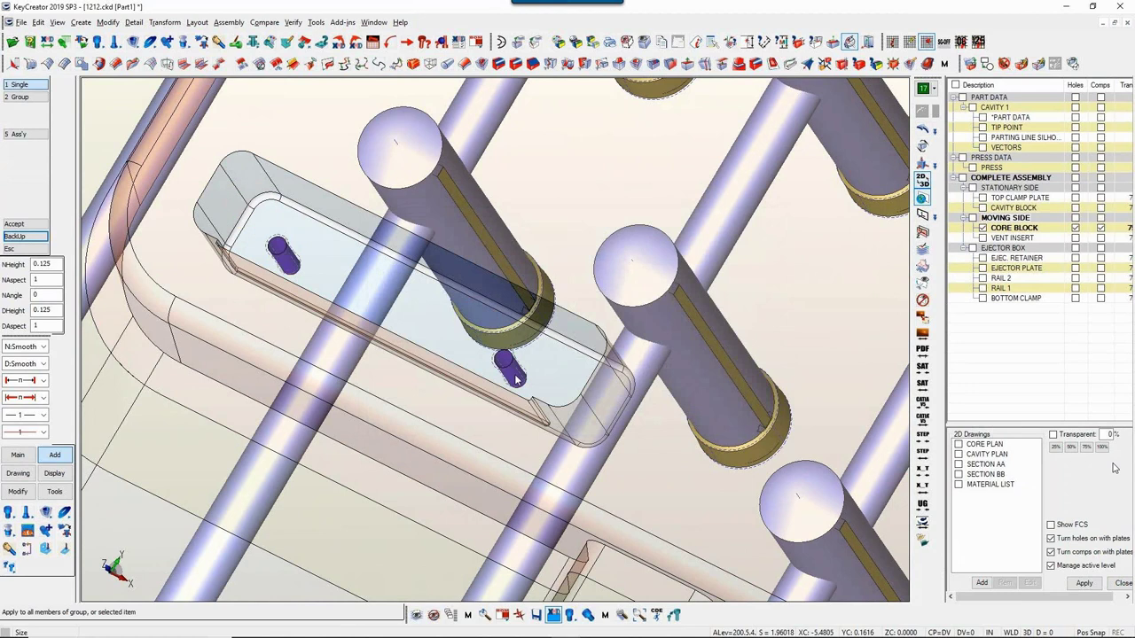
middle_click(495, 359)
click(738, 405)
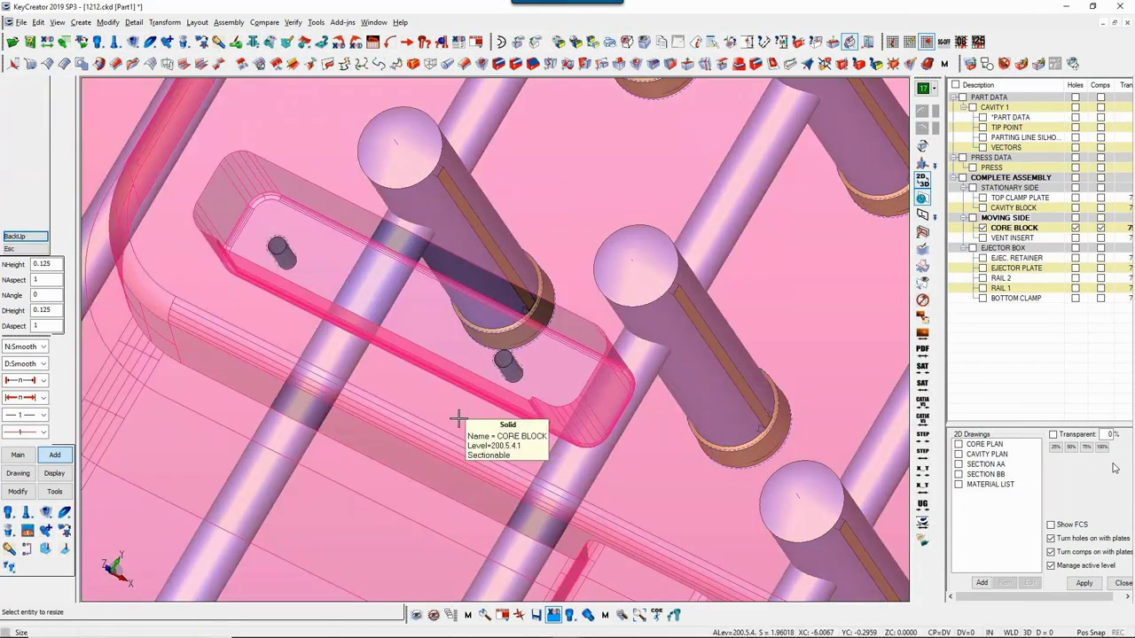
key(Escape)
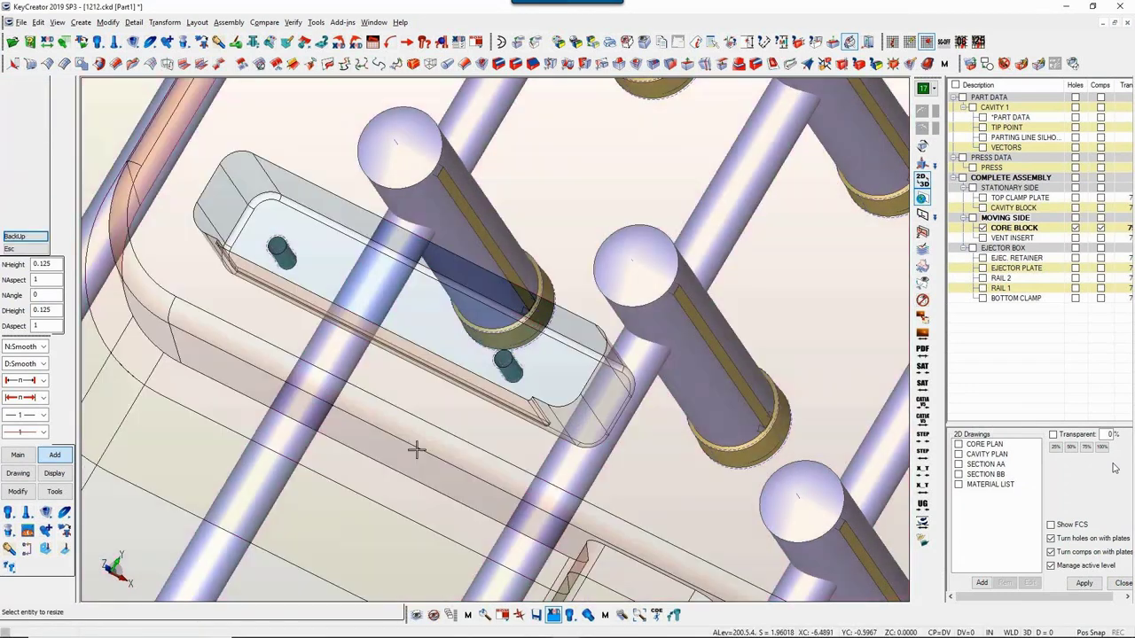
Step: Resize both vent insert screws to inch 1/4-20 x 1 1/2 socket head cap screws
key(Down)
key(Down)
key(Down)
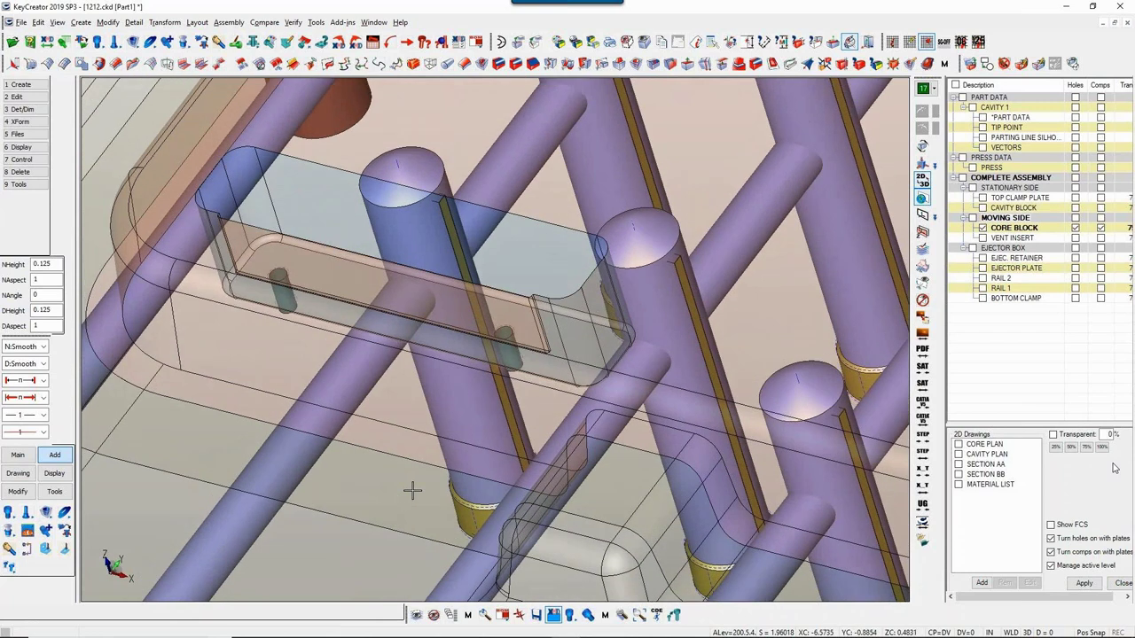
key(Down)
key(Down)
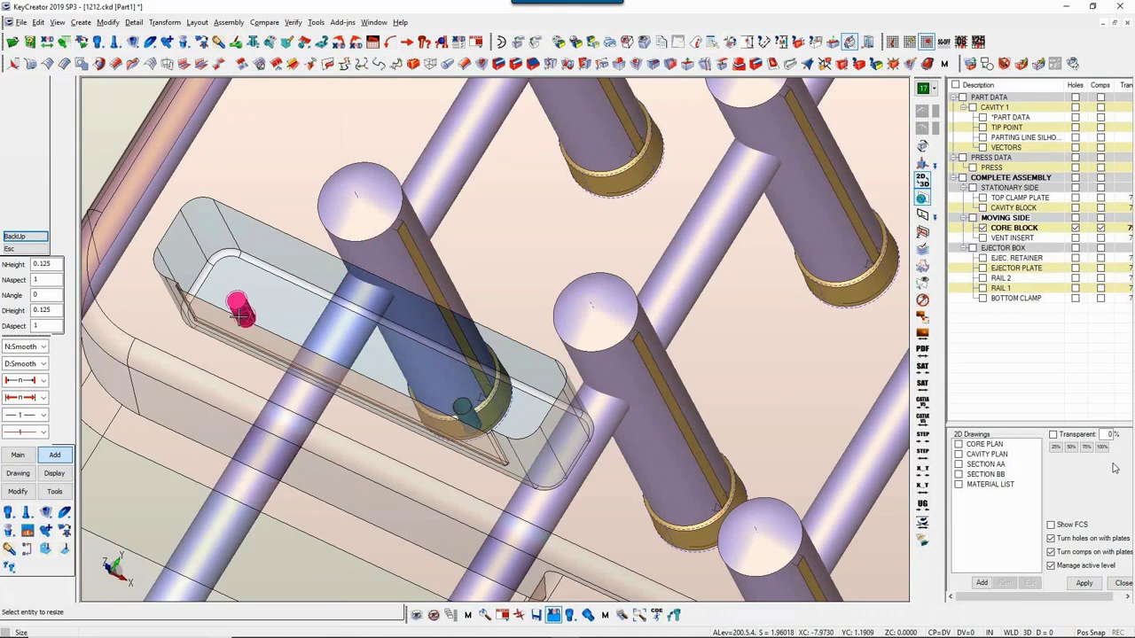
click(239, 316)
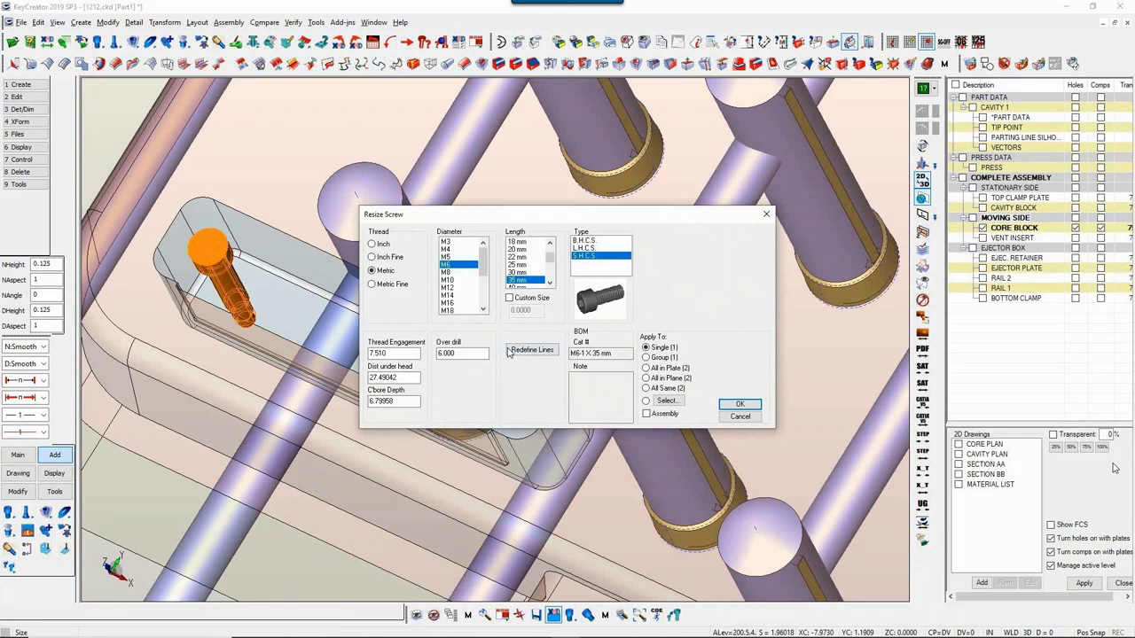
click(382, 245)
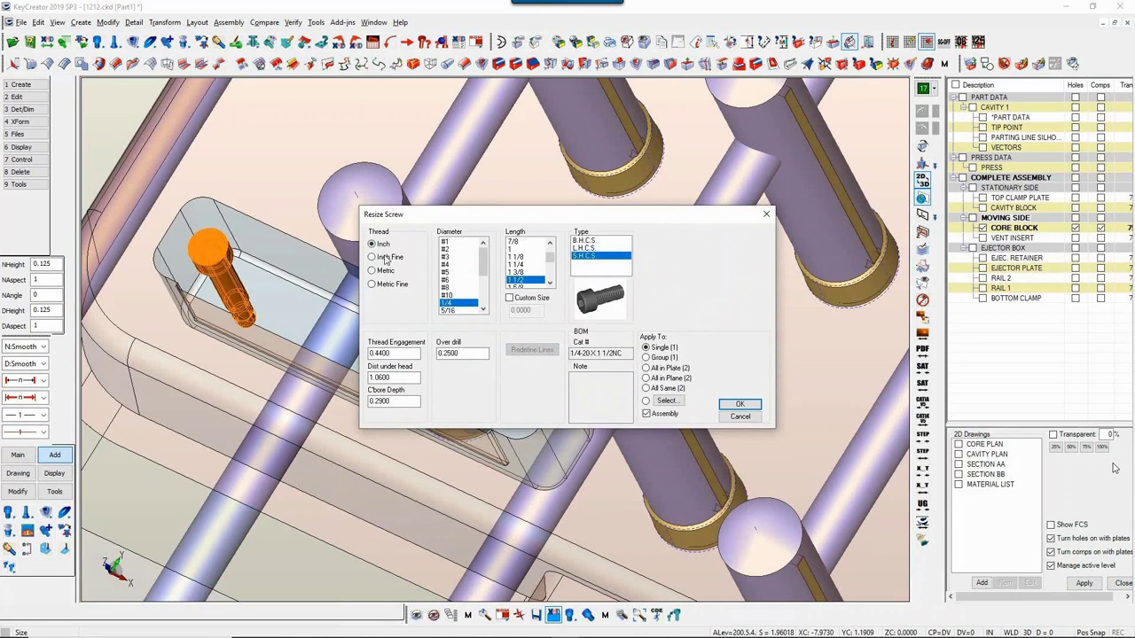
click(667, 402)
click(448, 377)
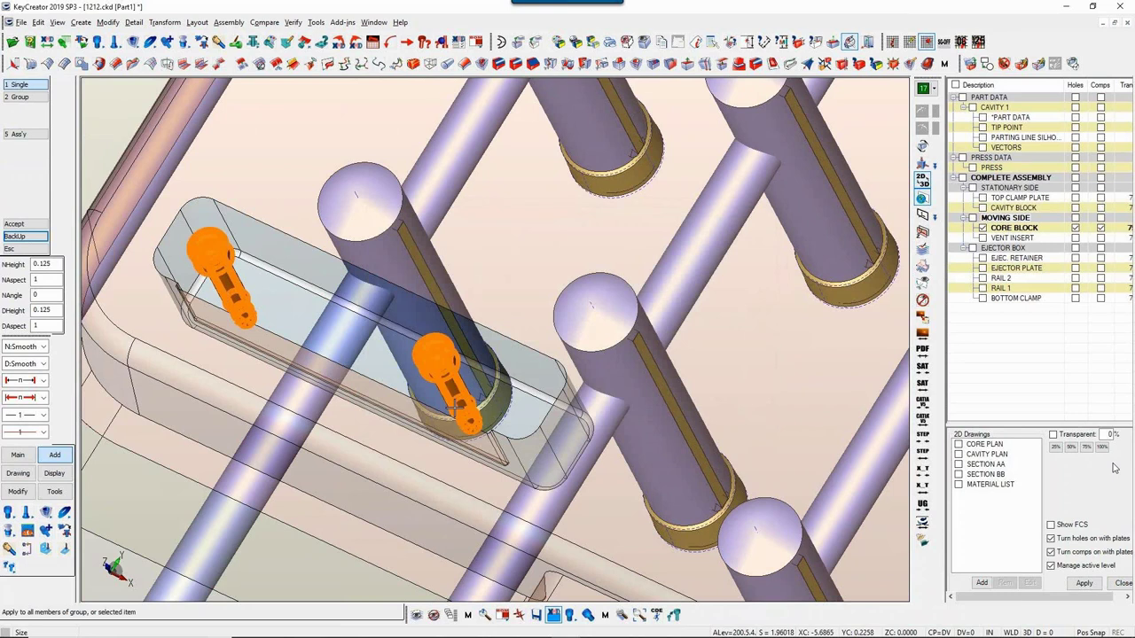
click(741, 404)
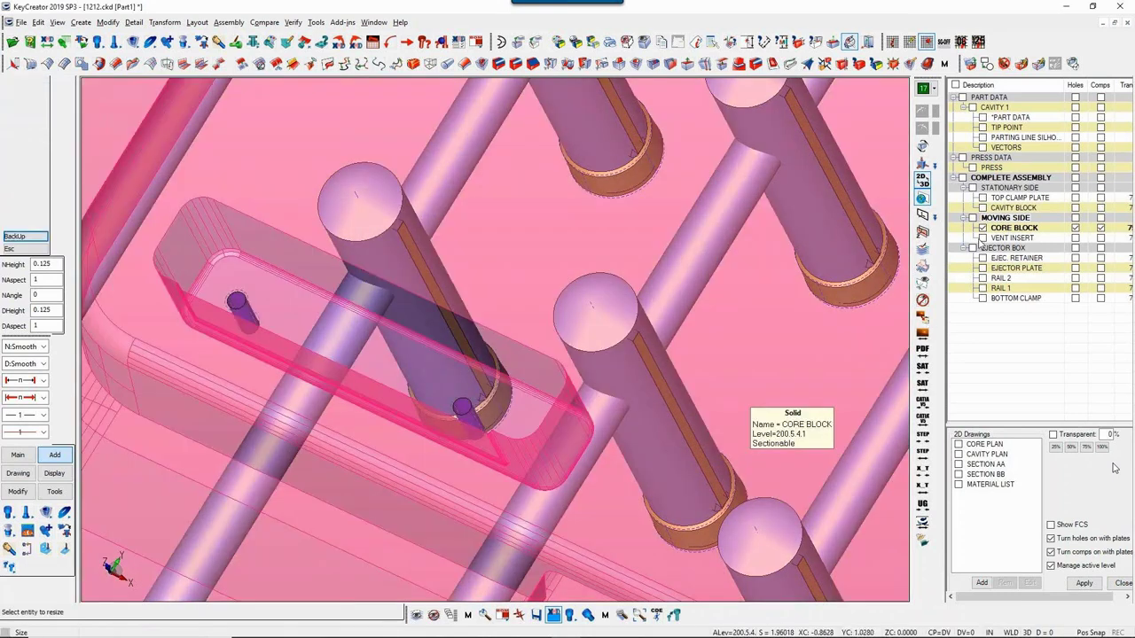
Step: Show the vent insert together with the core block and leave the screw resizing command
click(982, 239)
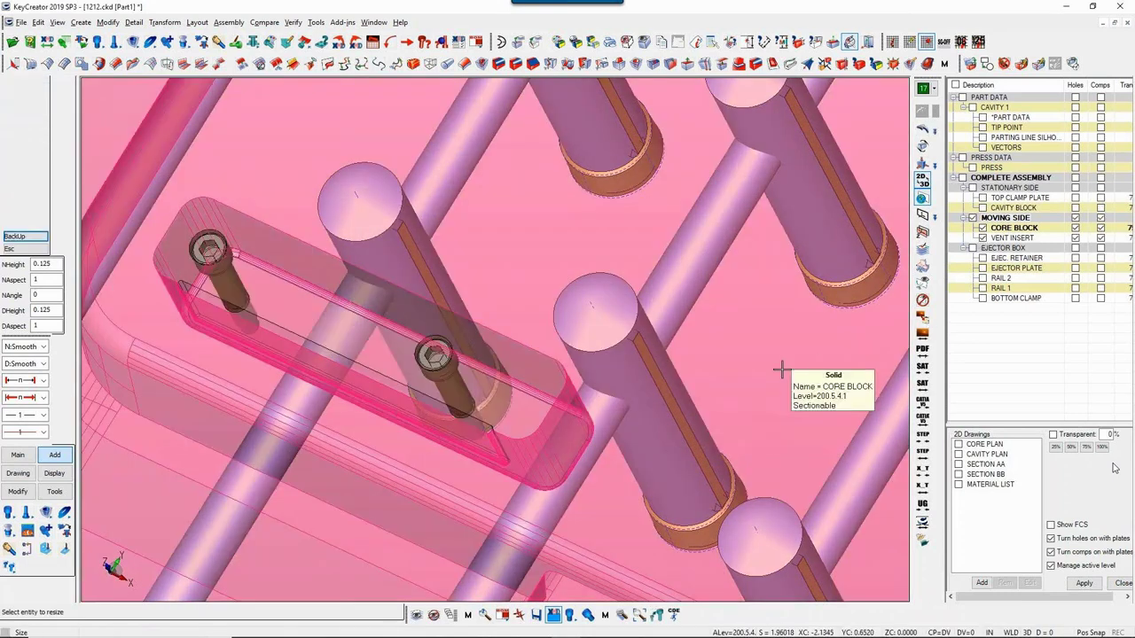
key(Escape)
scroll(428, 441, down, 1)
scroll(428, 442, down, 5)
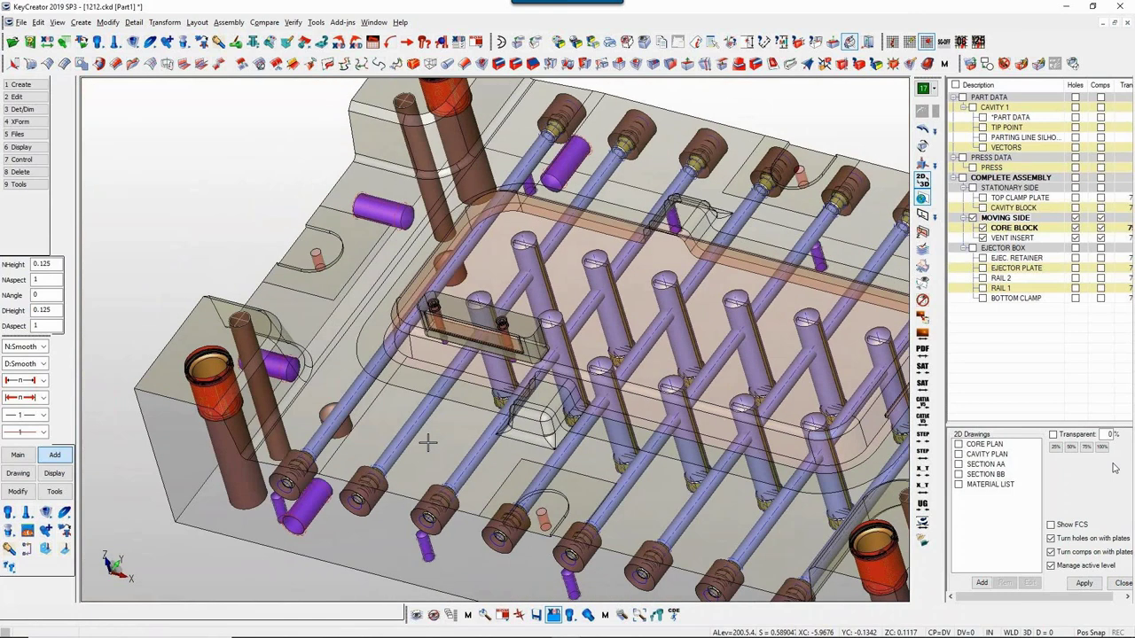
middle_drag(428, 442, 429, 406)
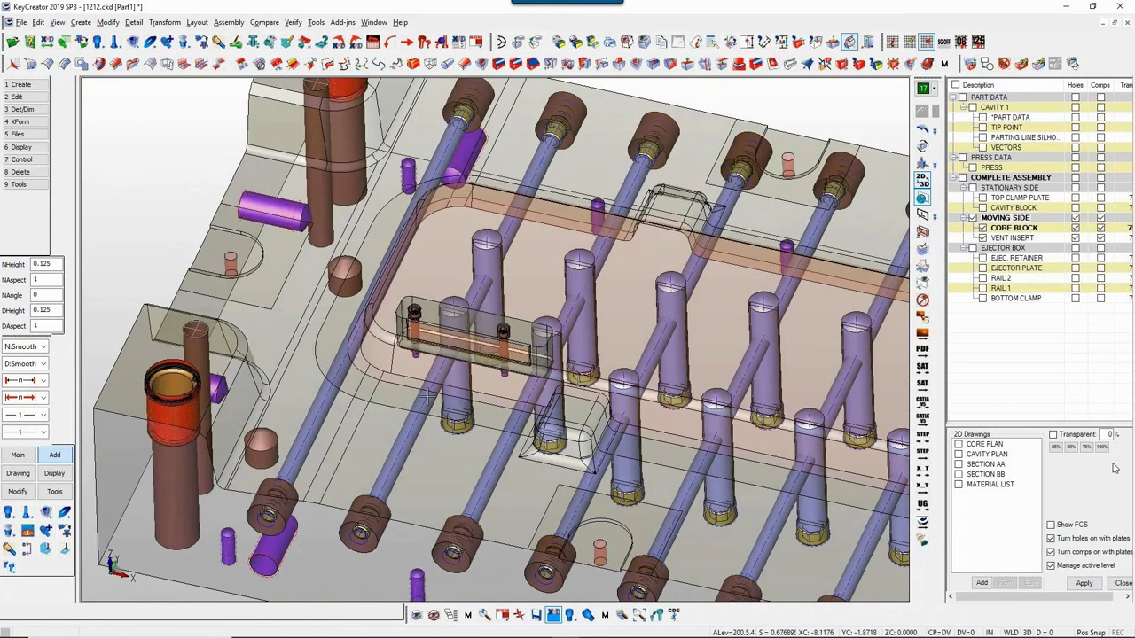
Step: Redefine both vent insert screws so their head side is the core block's bottom face and they thread into the vent insert
key(space)
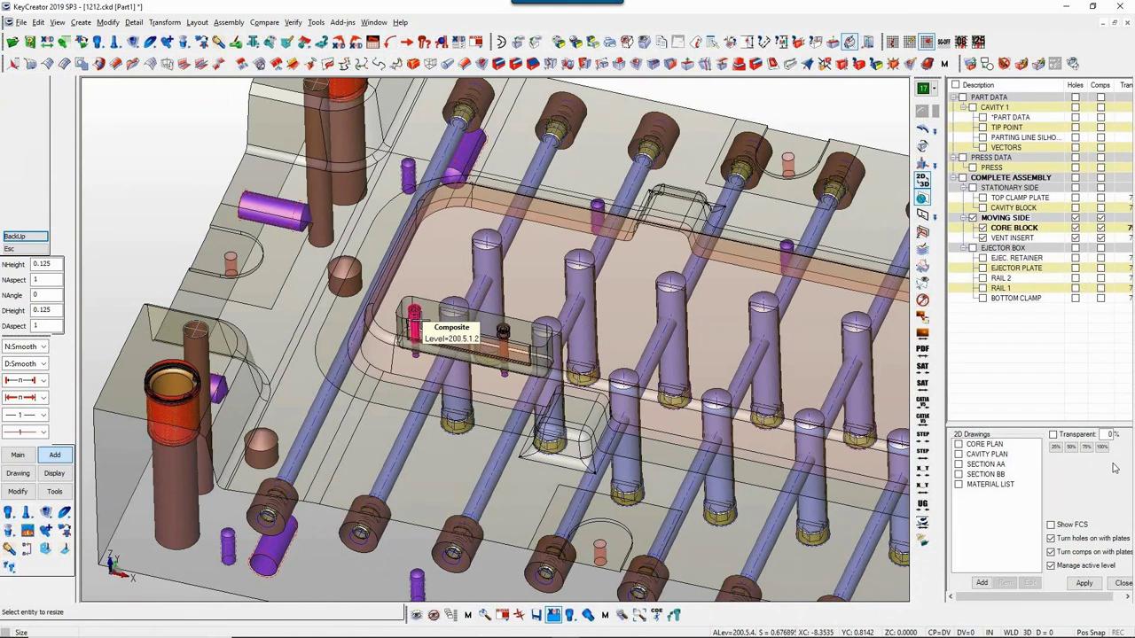
click(414, 323)
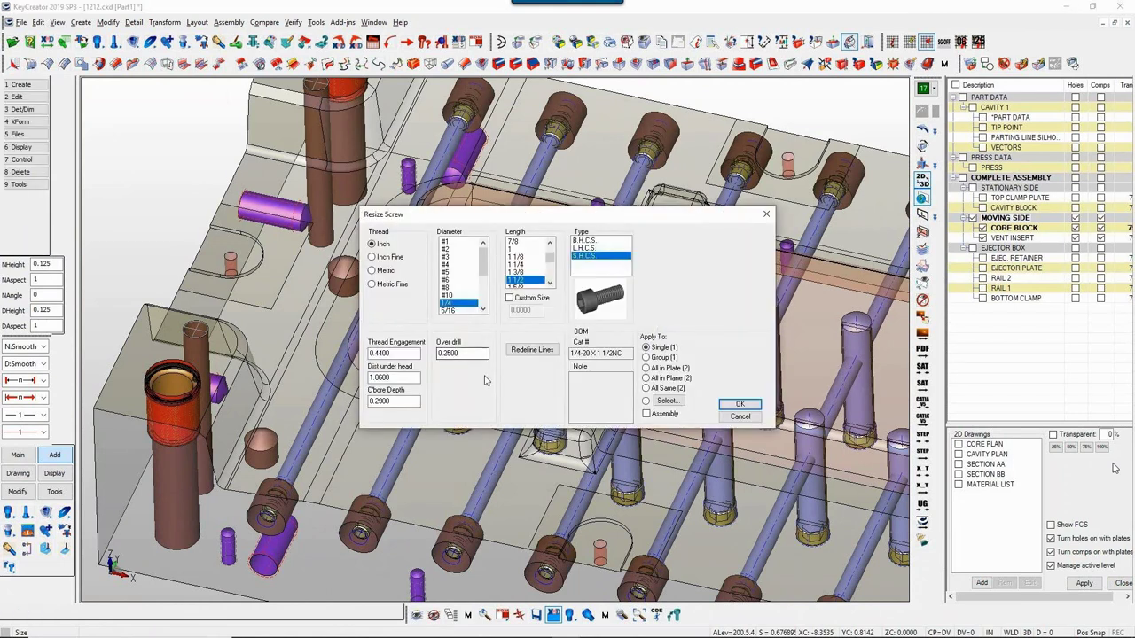
click(671, 405)
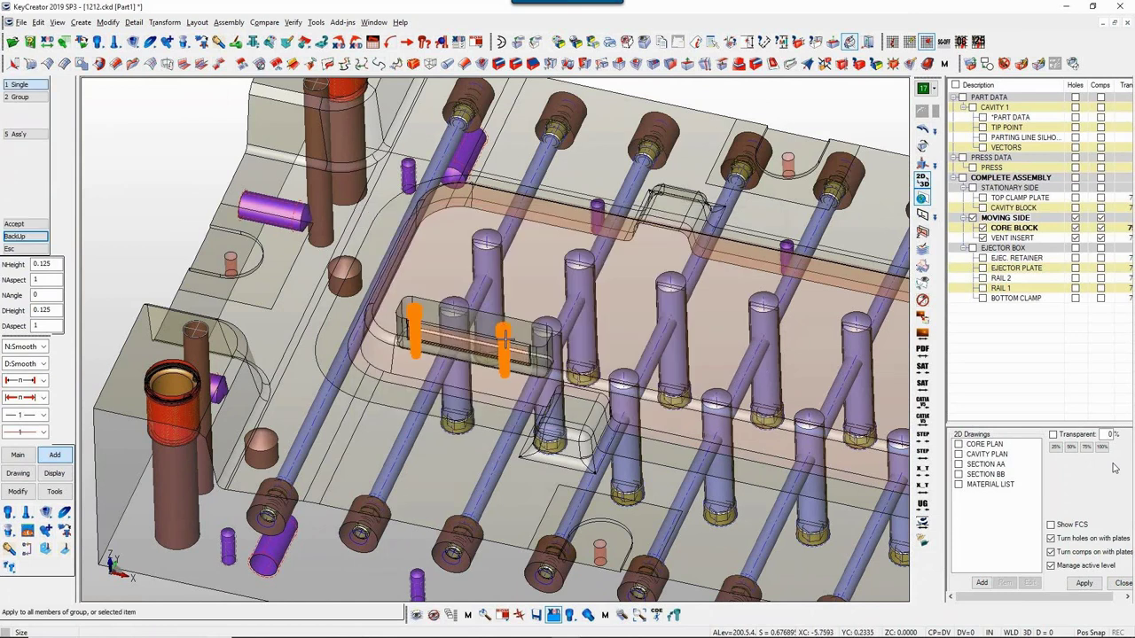
middle_click(504, 340)
click(530, 349)
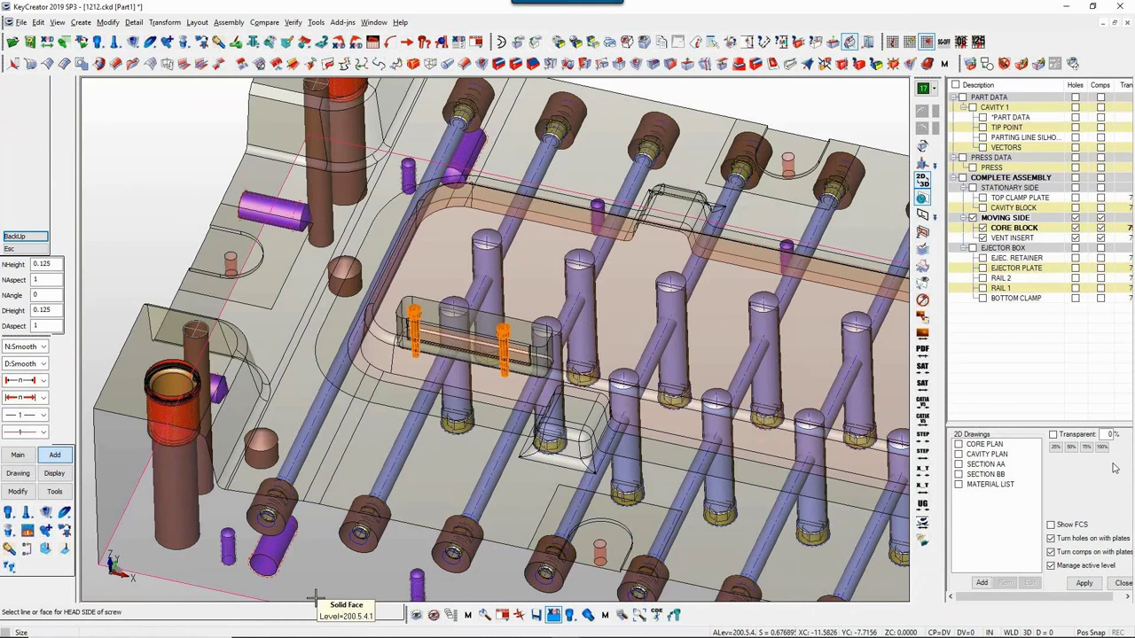
click(316, 598)
key(alt+w)
drag(373, 289, 461, 341)
click(577, 528)
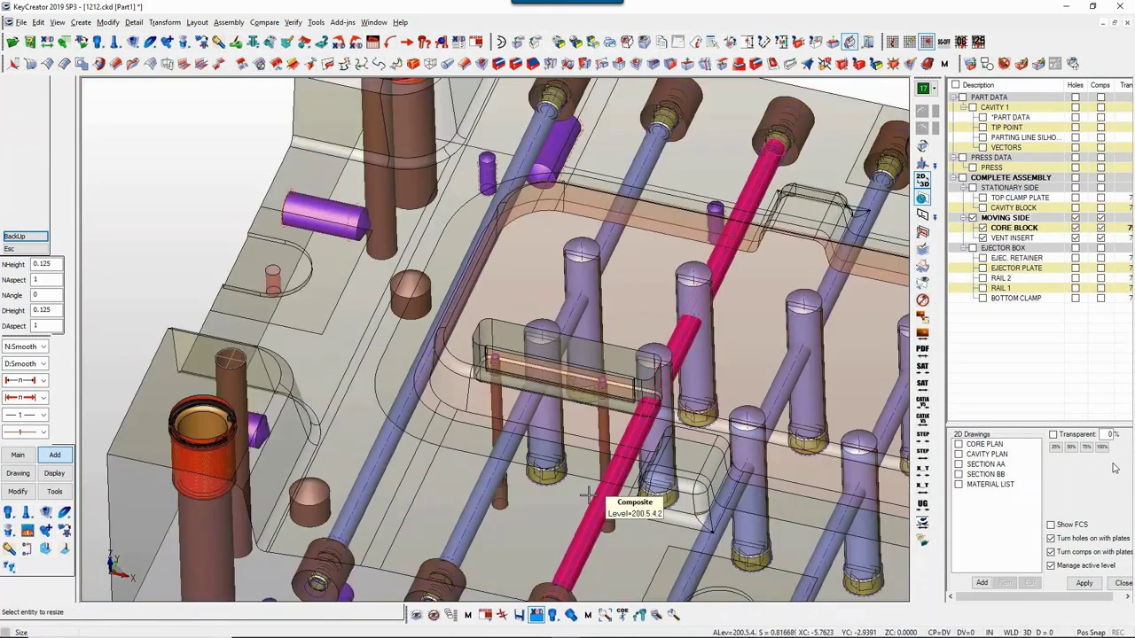
Step: Save the 1212 mold file with the redefined vent insert screws
middle_drag(503, 409, 508, 386)
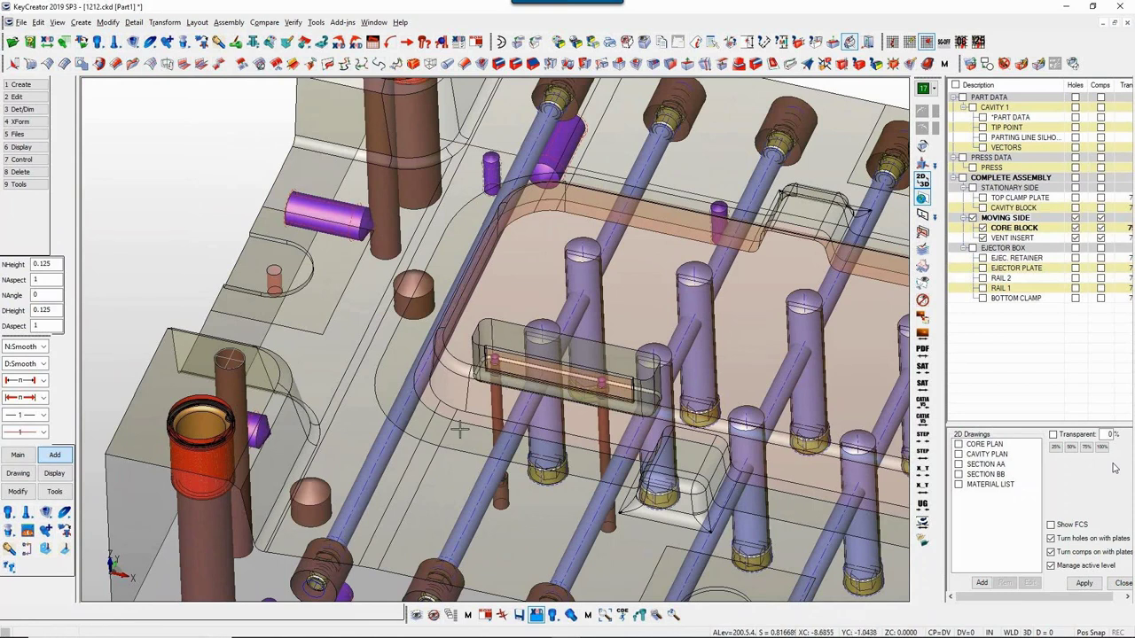
scroll(410, 491, down, 5)
middle_drag(434, 547, 573, 532)
scroll(521, 553, up, 2)
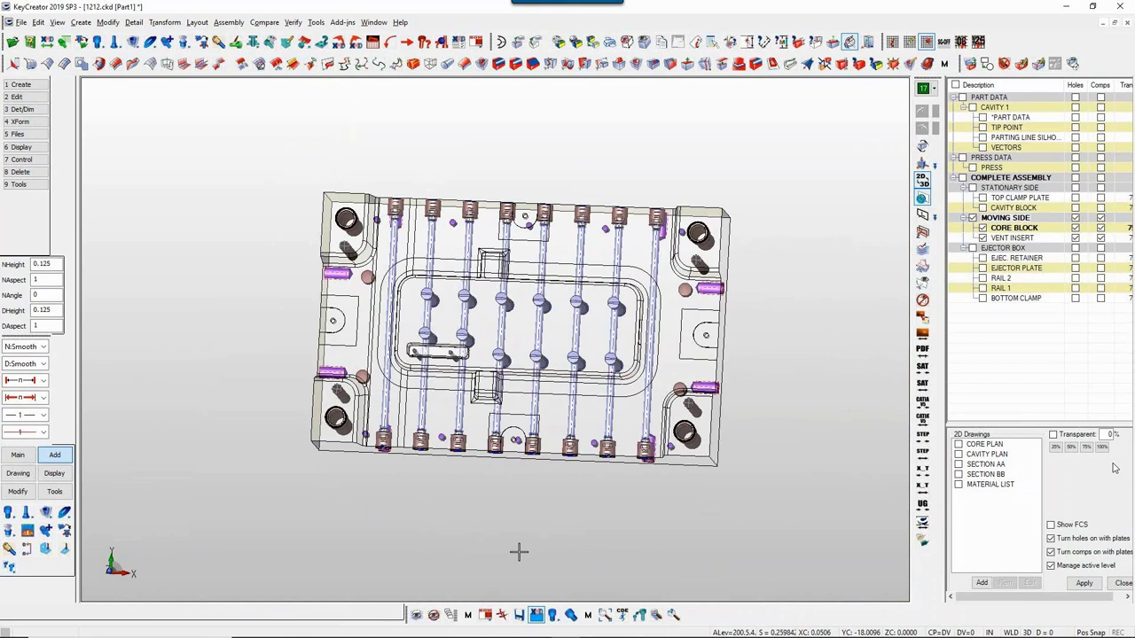
key(ctrl+s)
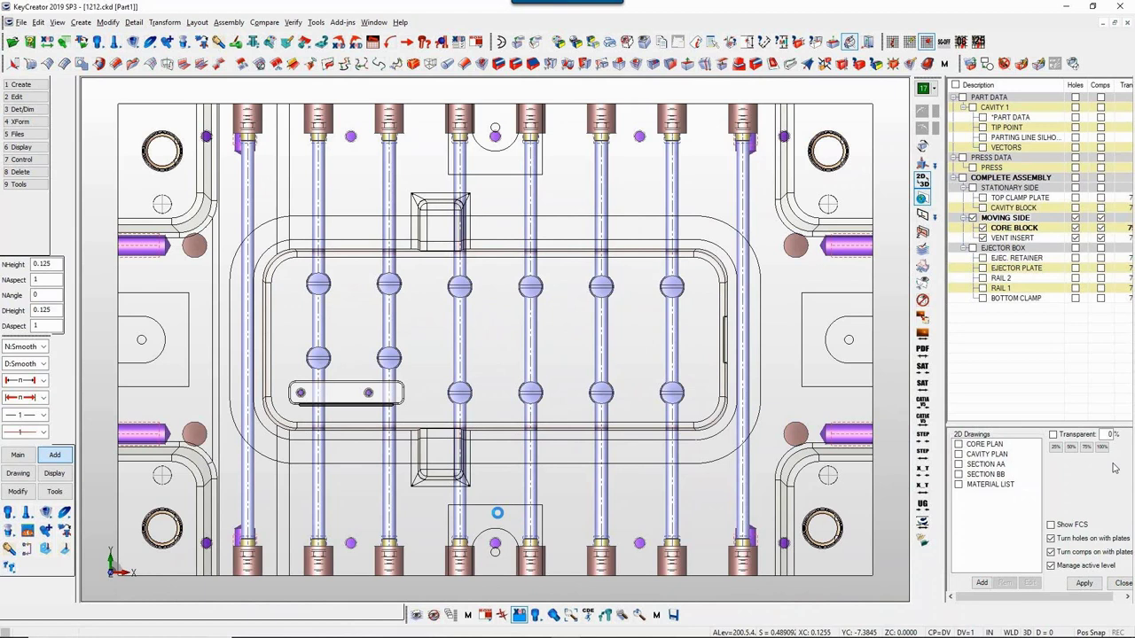
Step: Show the ejector box plates and start adding a DME nitrided, D-locked ejector pin, 1/2 inch diameter by 10 inches long
click(972, 249)
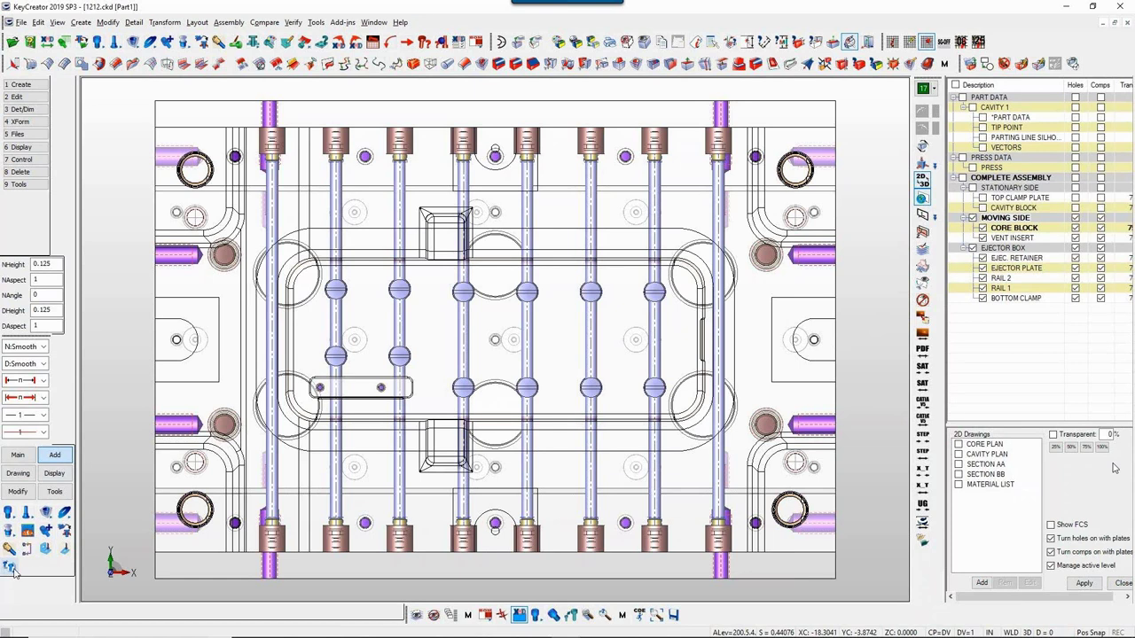
click(28, 514)
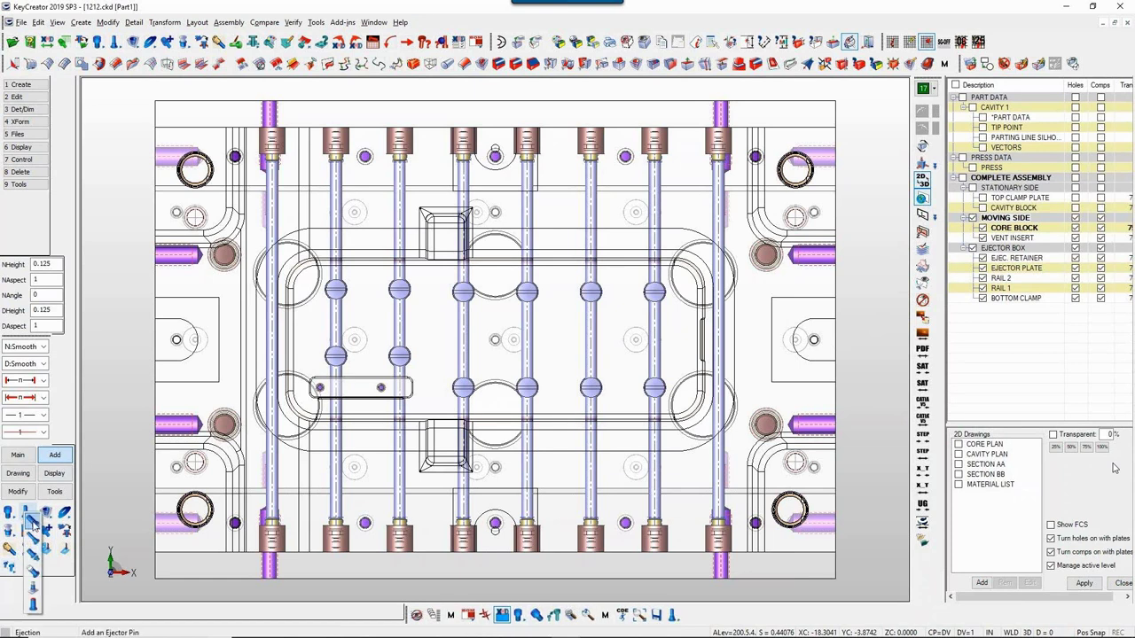
click(32, 523)
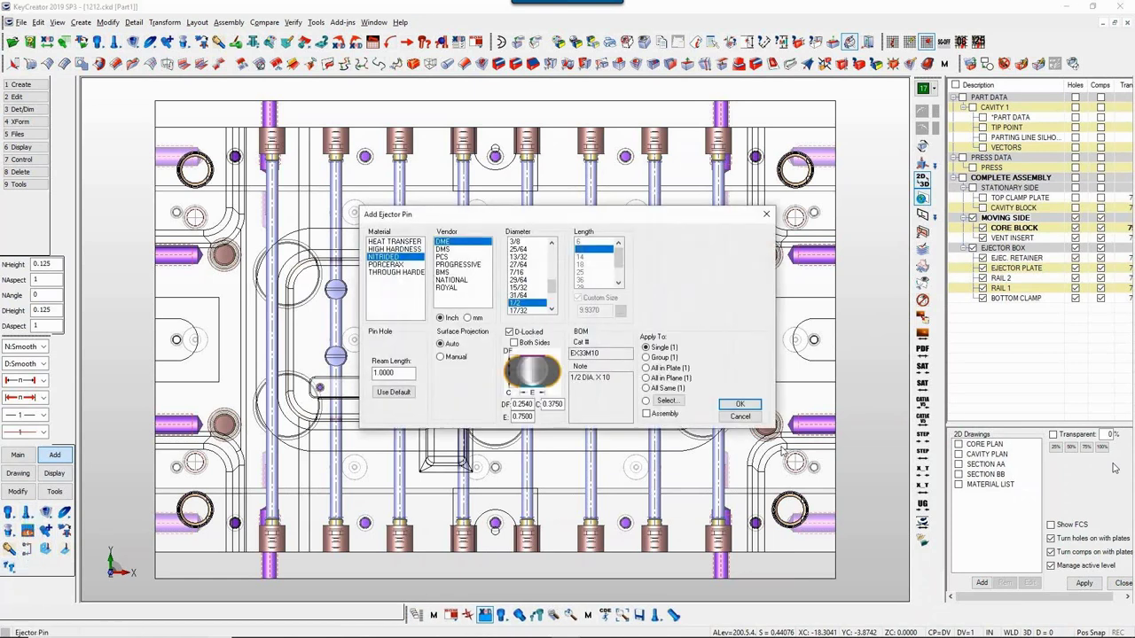
click(739, 404)
Step: Place ten DME nitrided, D-locked ejector pins, 1/2 inch diameter by 10 inches, between the waterlines inside the part outline and across the vent insert
click(28, 513)
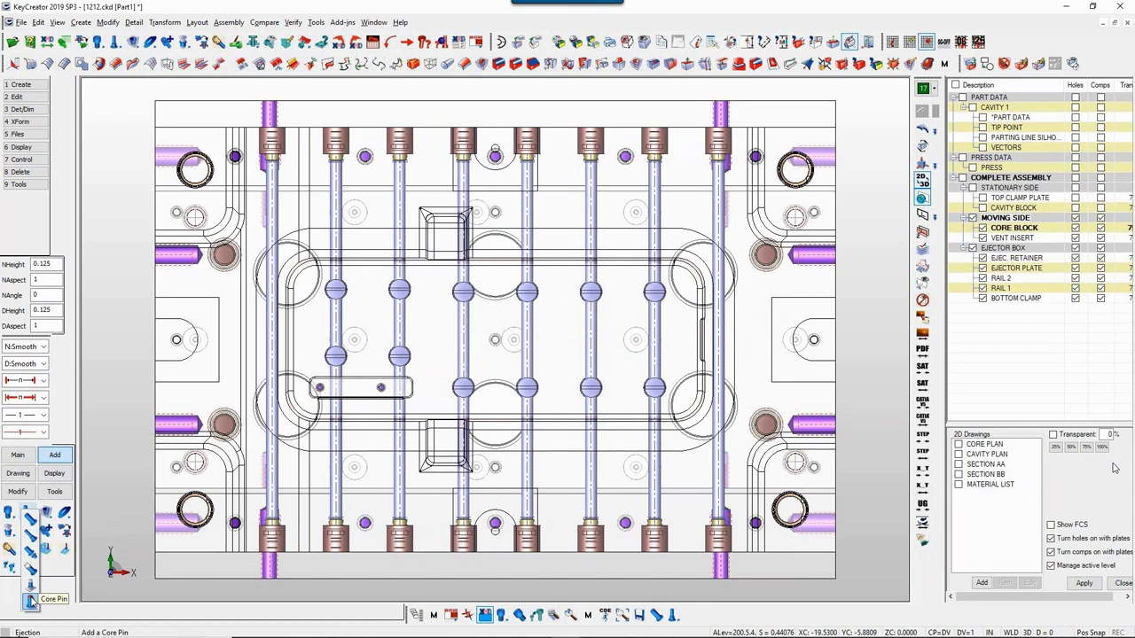
click(30, 515)
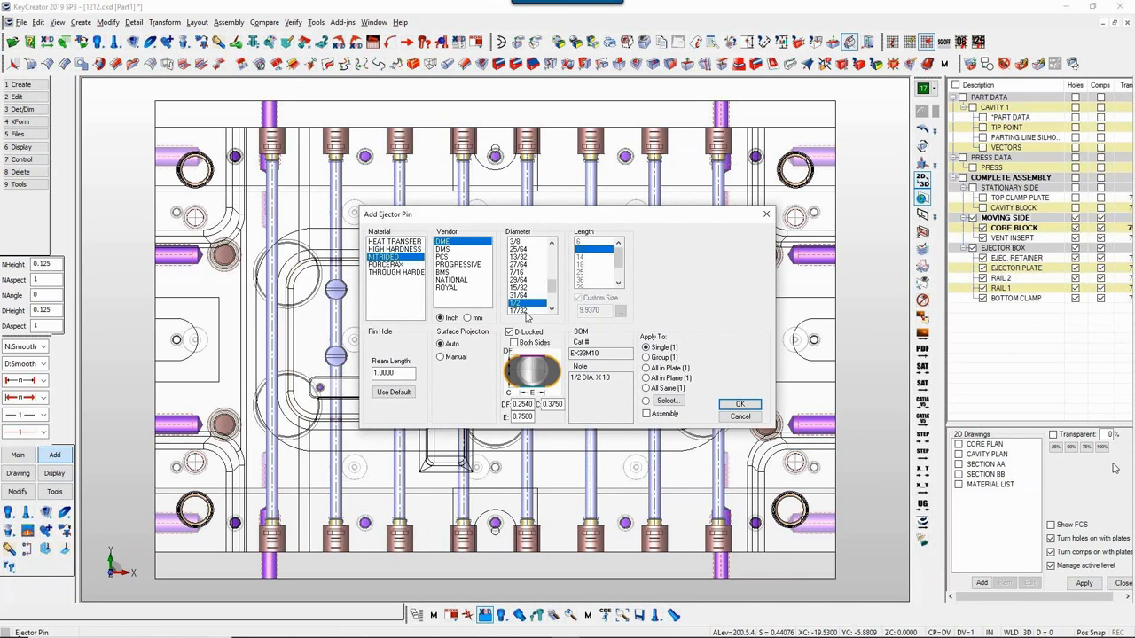
click(742, 405)
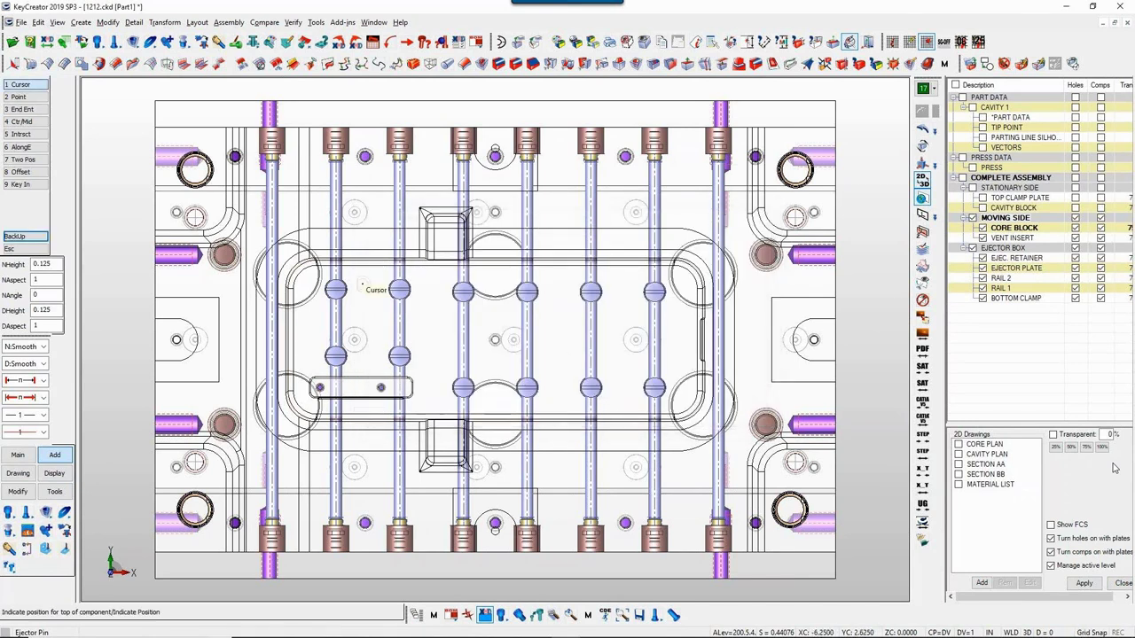
click(362, 283)
click(304, 334)
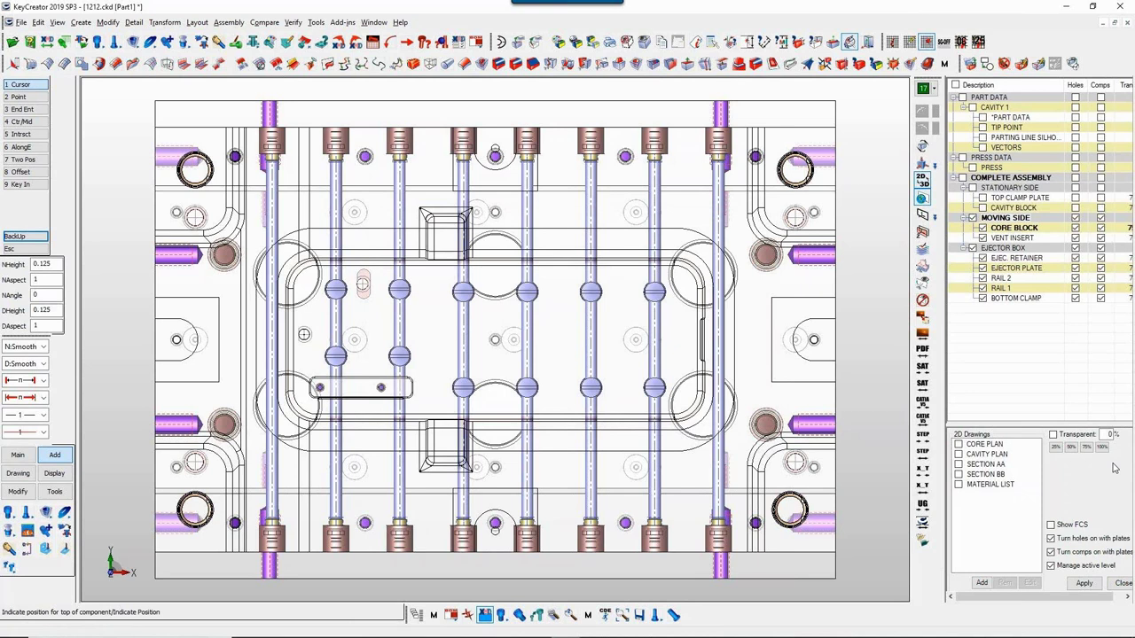
click(360, 388)
click(432, 301)
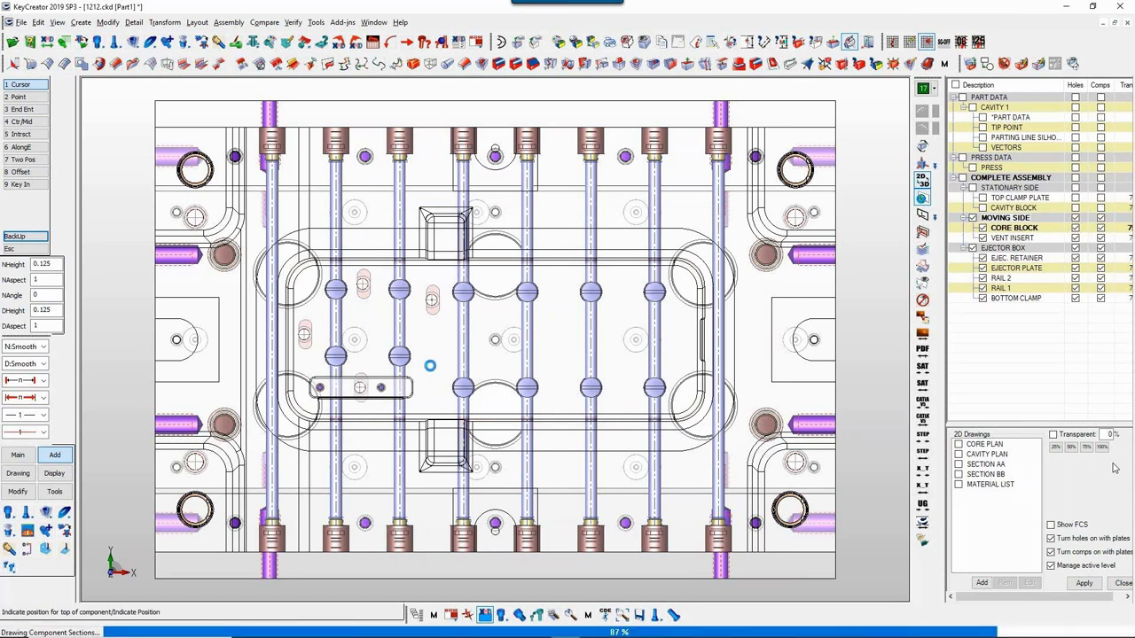
click(431, 390)
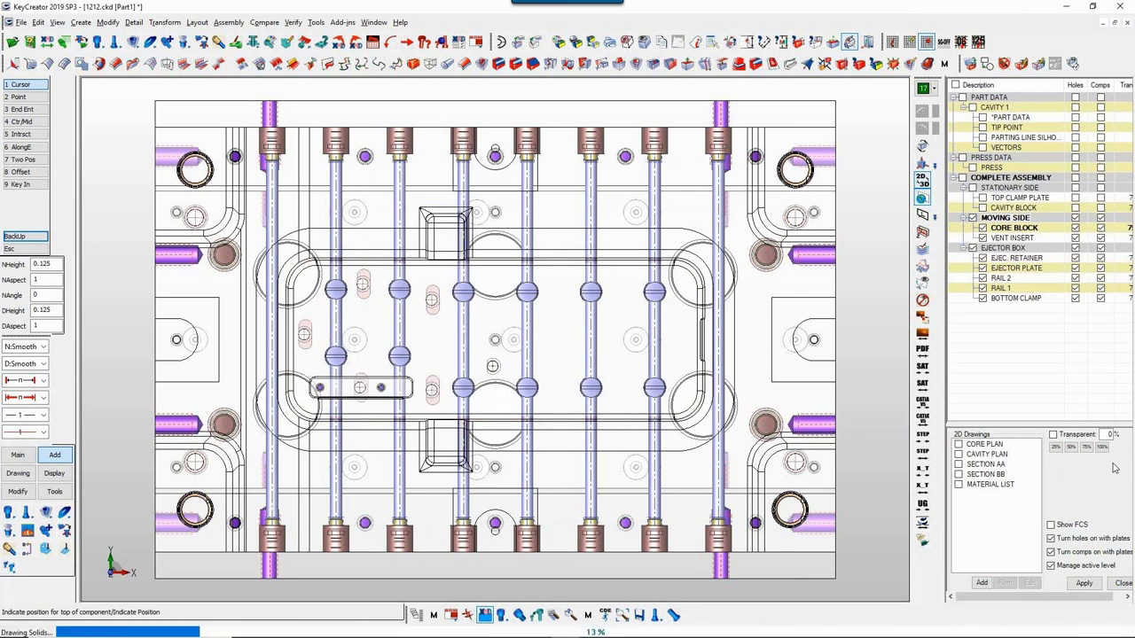
click(492, 366)
click(490, 315)
click(556, 292)
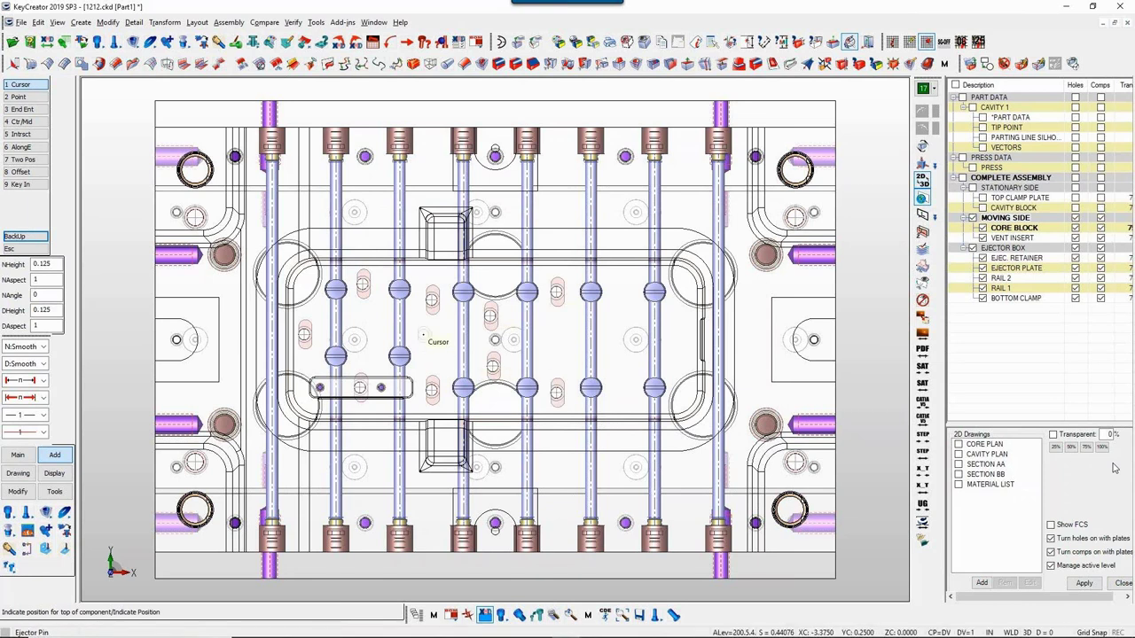
click(404, 331)
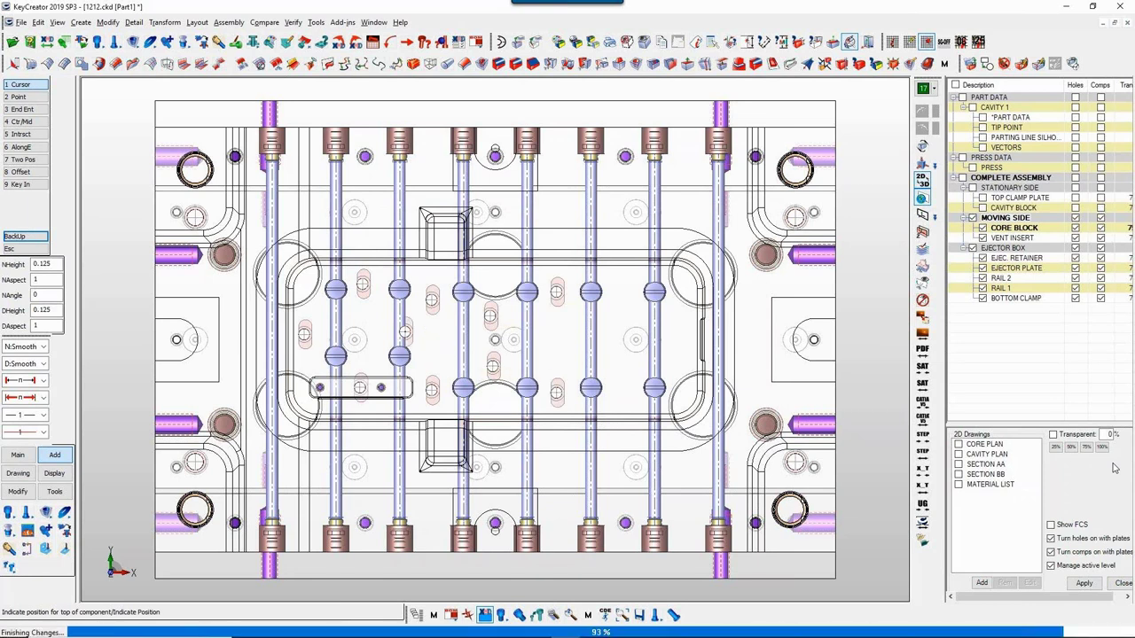
key(Escape)
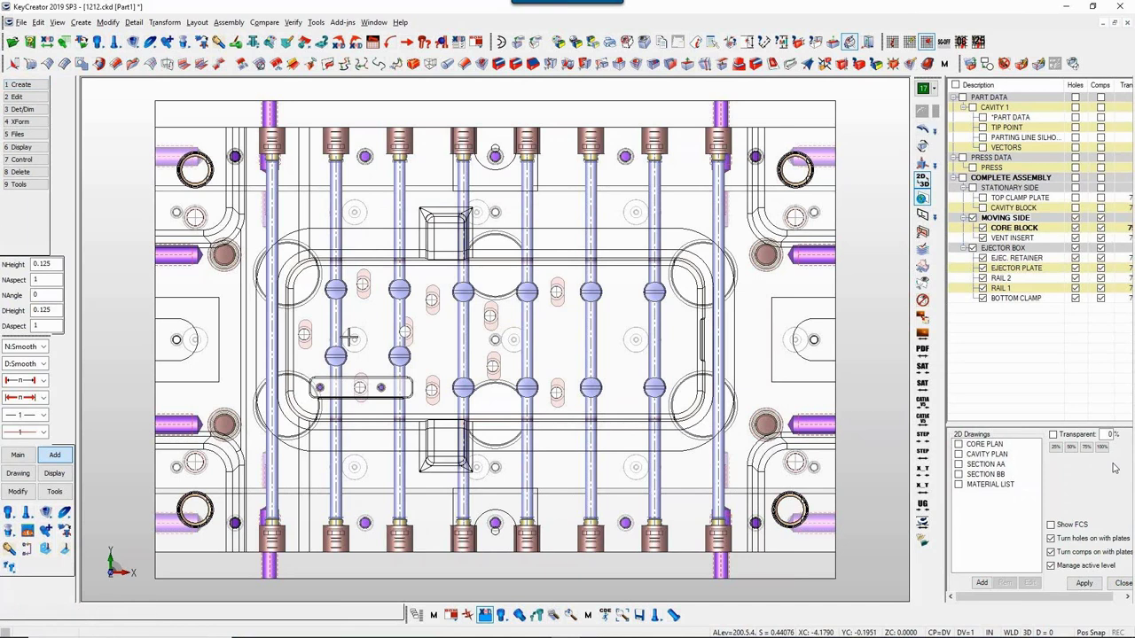
Step: Examine the new ejector pins in 3D and isolate the core block to check its pin holes
key(alt+w)
drag(304, 296, 448, 457)
scroll(443, 461, down, 5)
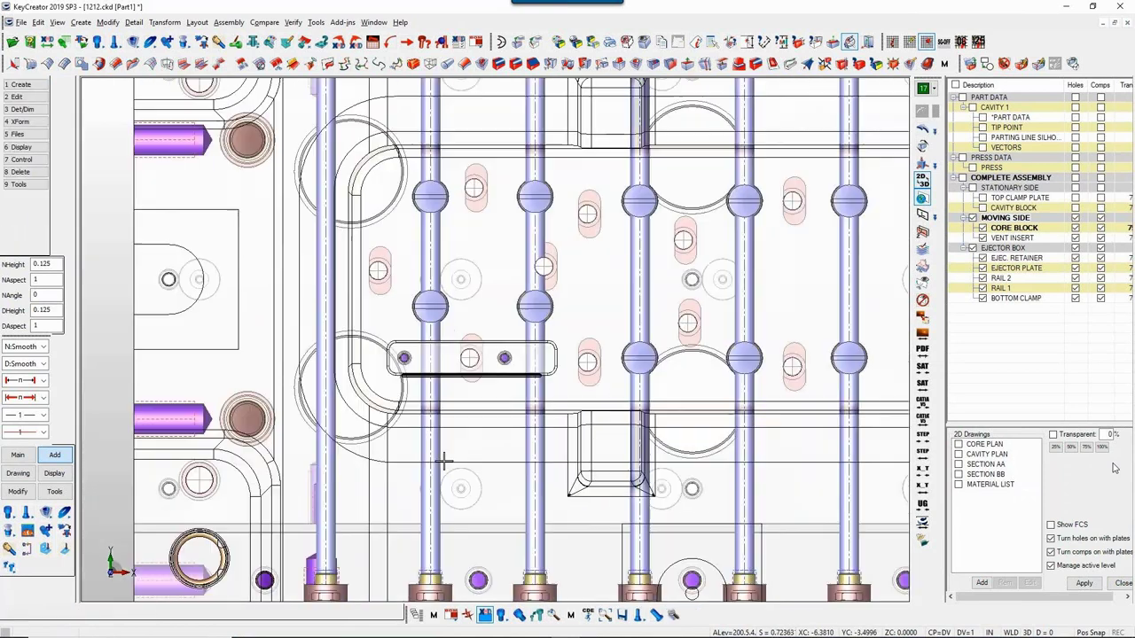
scroll(443, 461, up, 4)
scroll(443, 461, down, 5)
middle_drag(443, 461, 394, 406)
scroll(426, 462, up, 3)
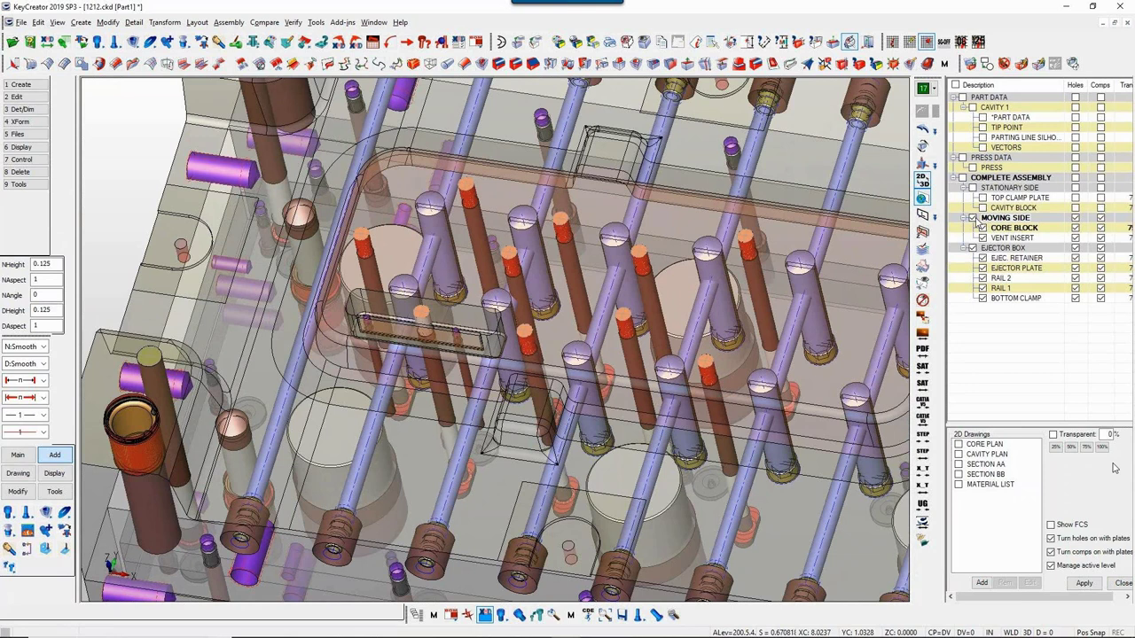
click(972, 218)
click(973, 249)
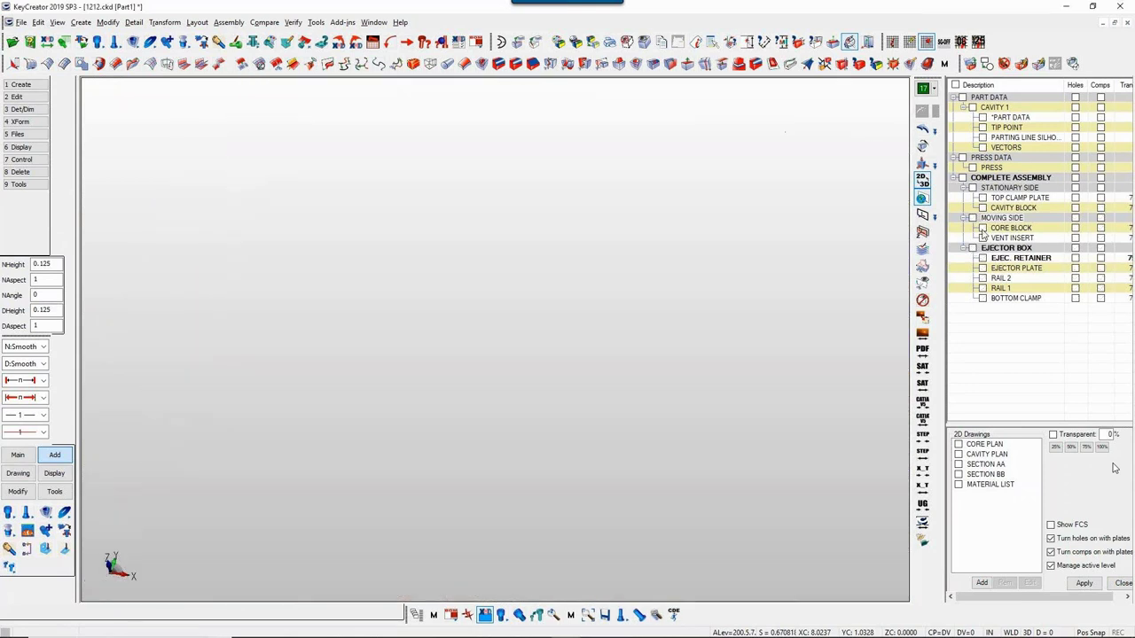
click(982, 228)
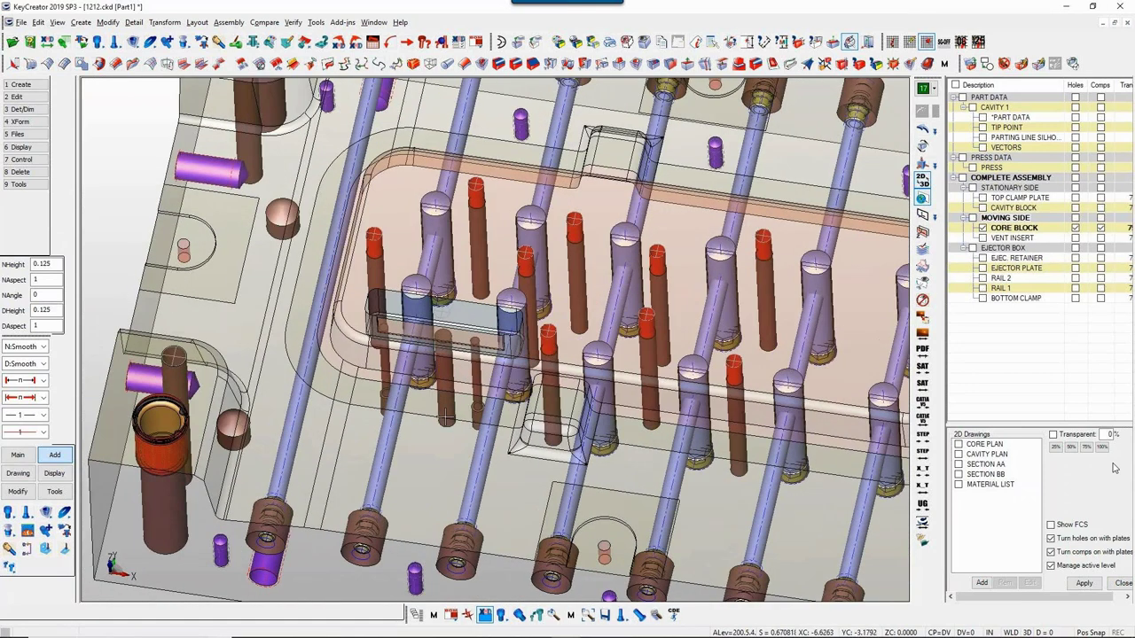
Step: Isolate the vent insert and inspect its ejector pin hole and screws
click(982, 228)
click(983, 238)
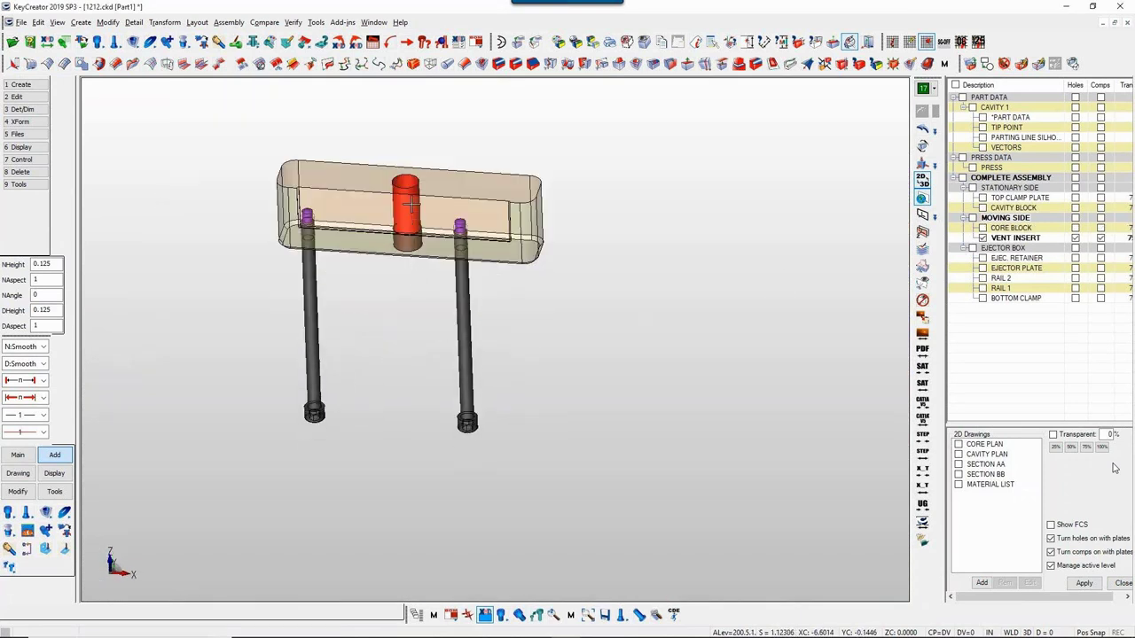
middle_drag(411, 190, 434, 347)
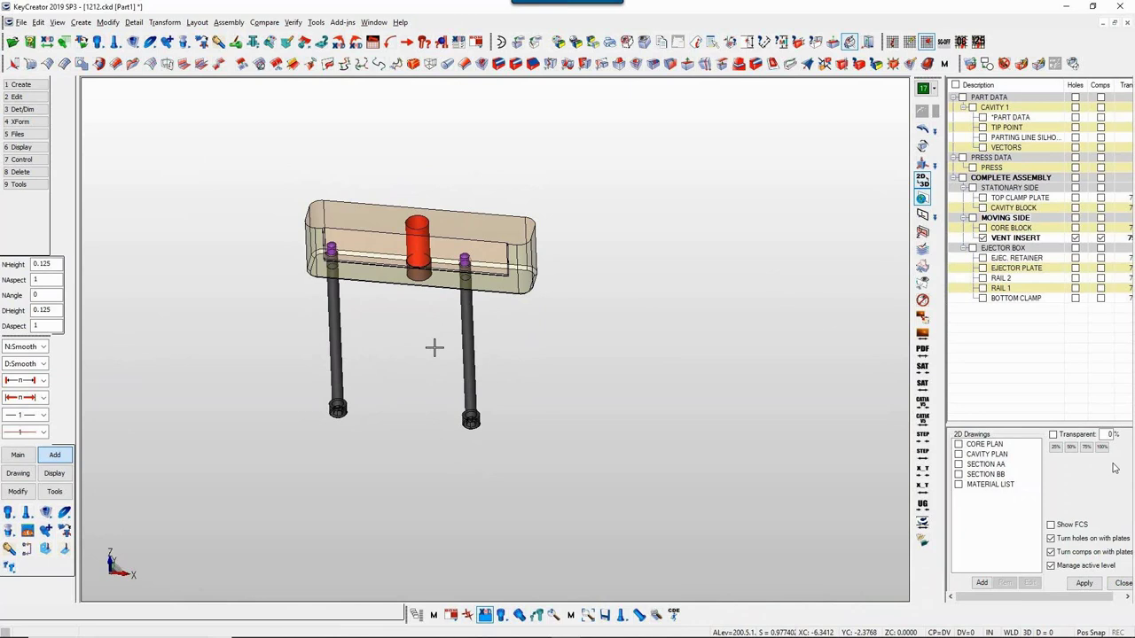
click(982, 237)
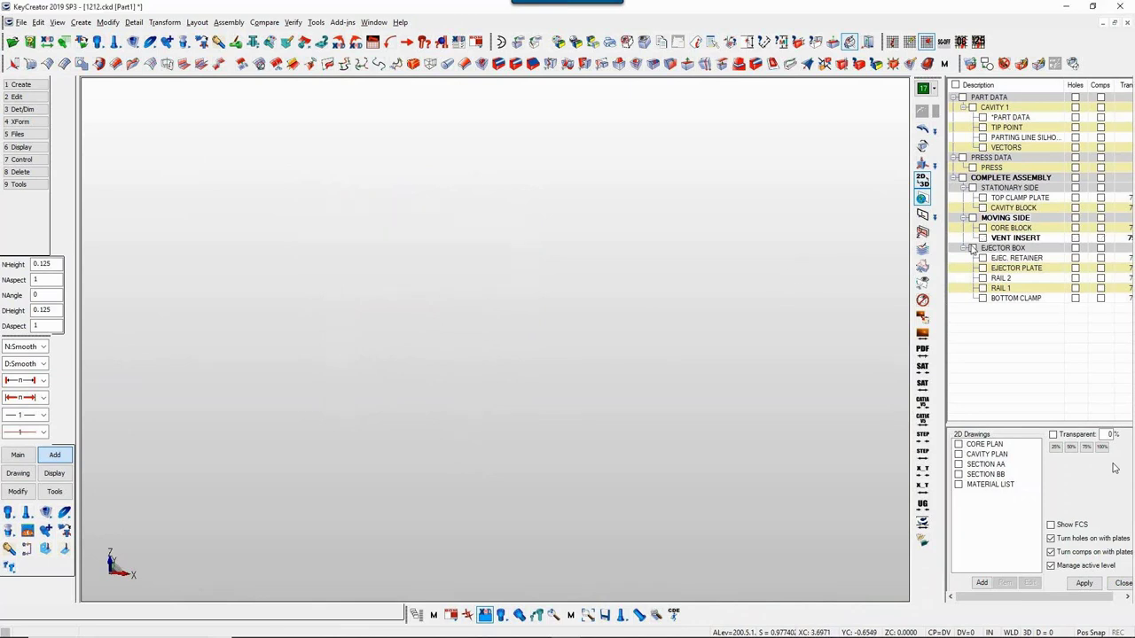
Step: Show only the ejector box and turn off D-Locked for all ten ejector pins
click(972, 248)
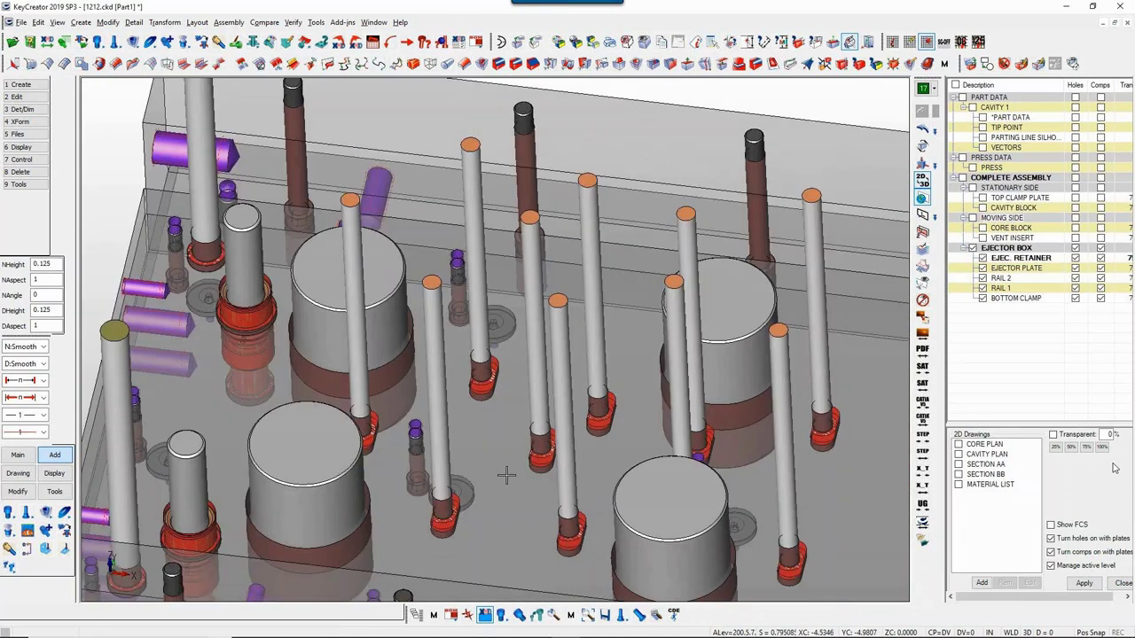
scroll(506, 475, up, 4)
middle_drag(507, 475, 317, 420)
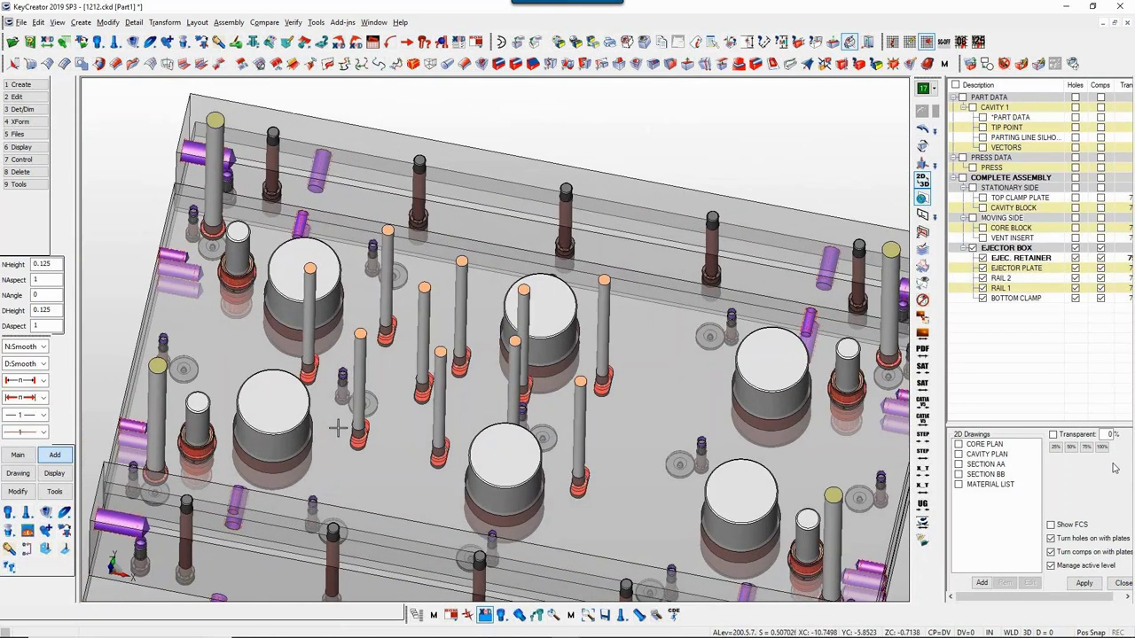
click(355, 431)
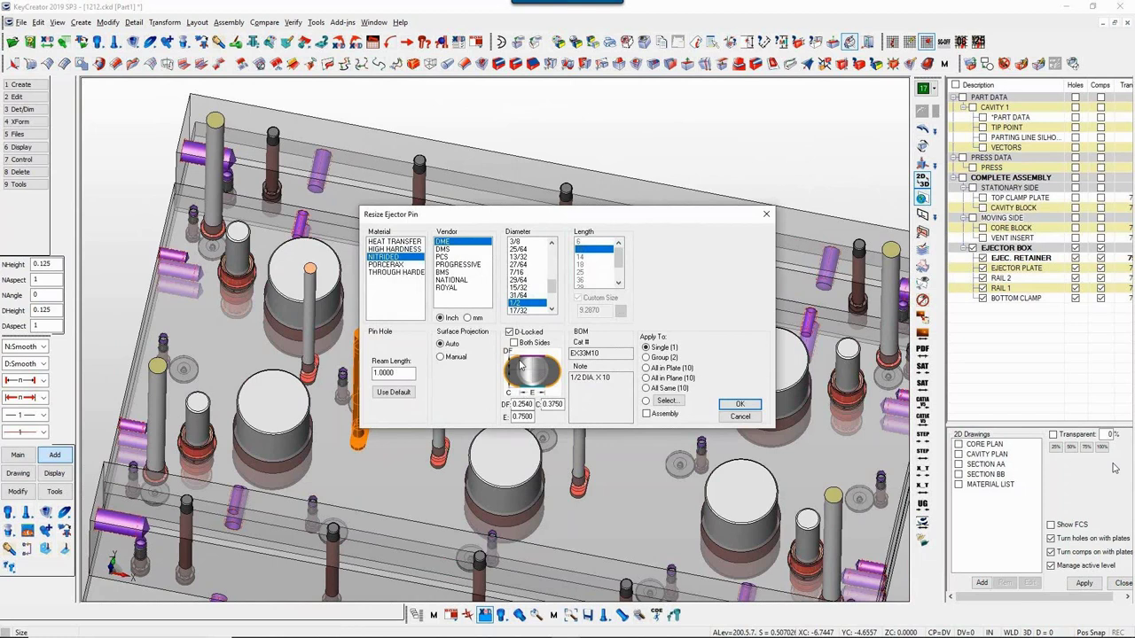
click(510, 332)
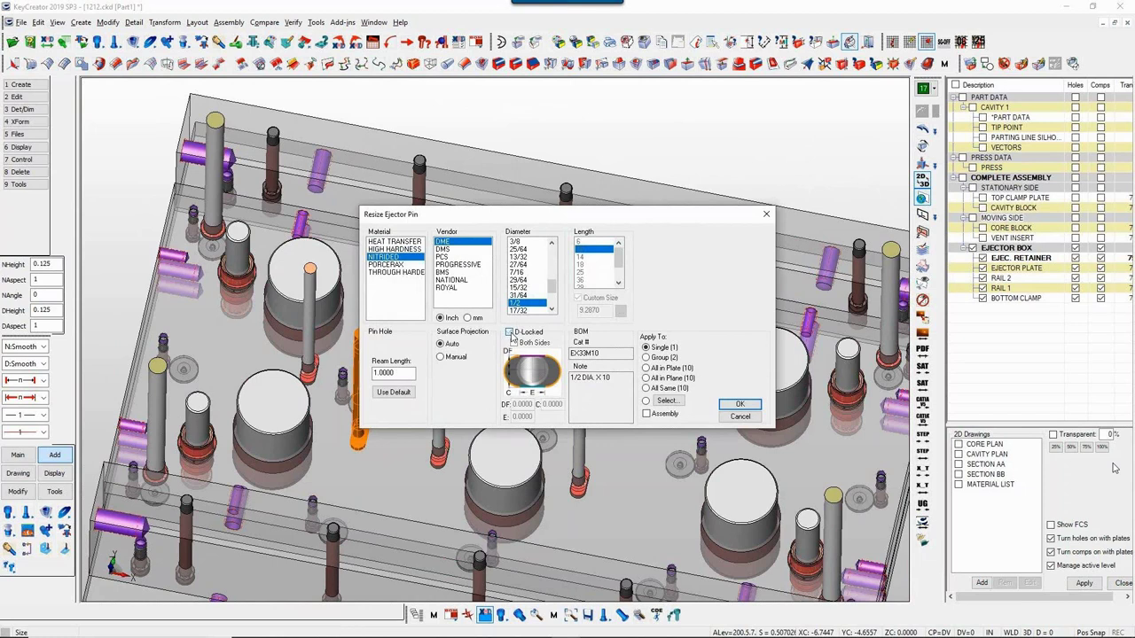
click(664, 381)
click(740, 405)
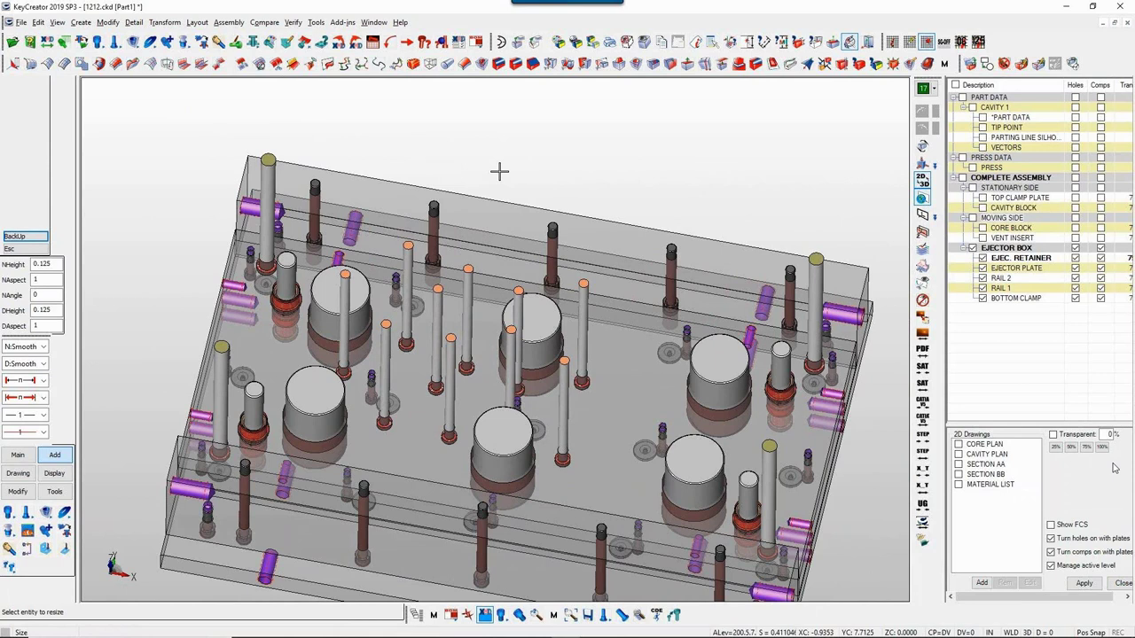
key(Escape)
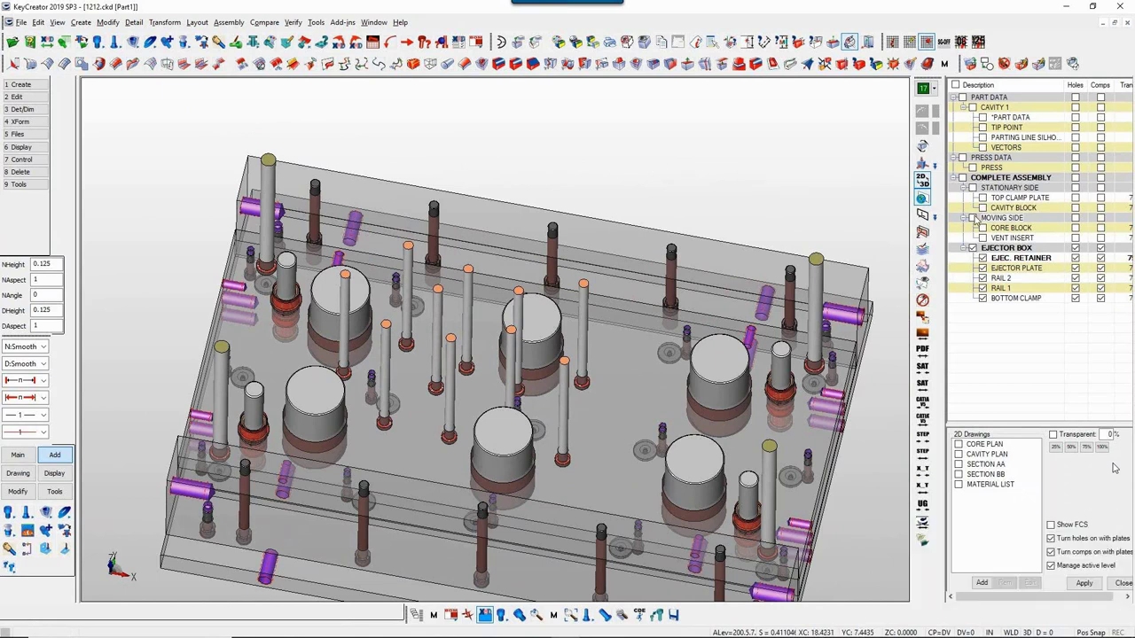
Step: Show the moving side and the complete assembly, and inspect the mold in front view
click(973, 218)
click(963, 179)
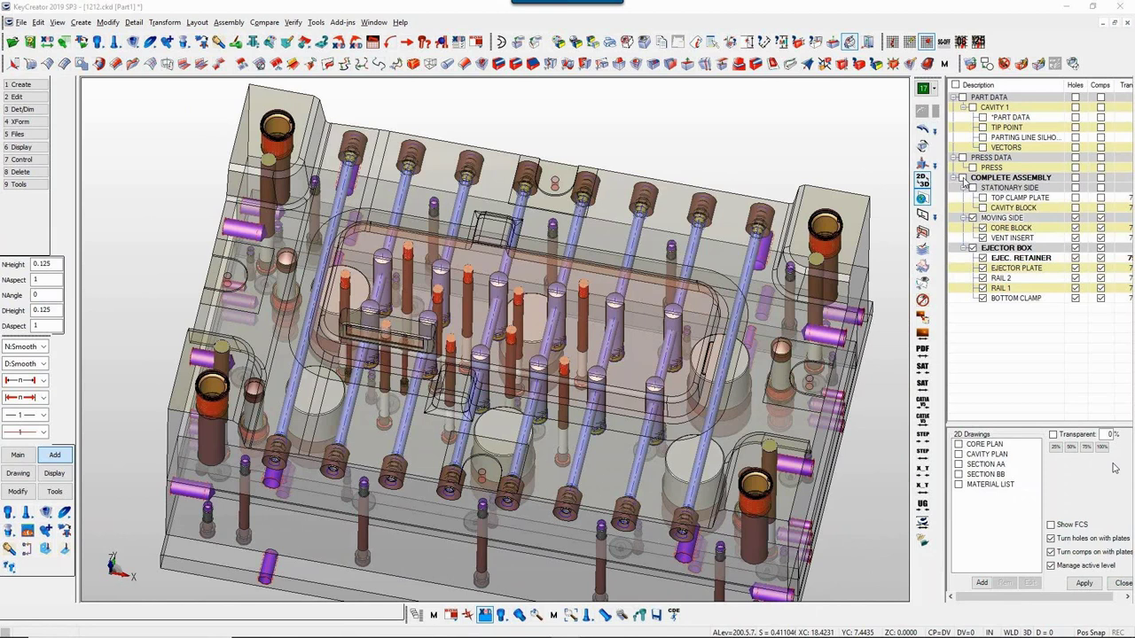
key(alt+2)
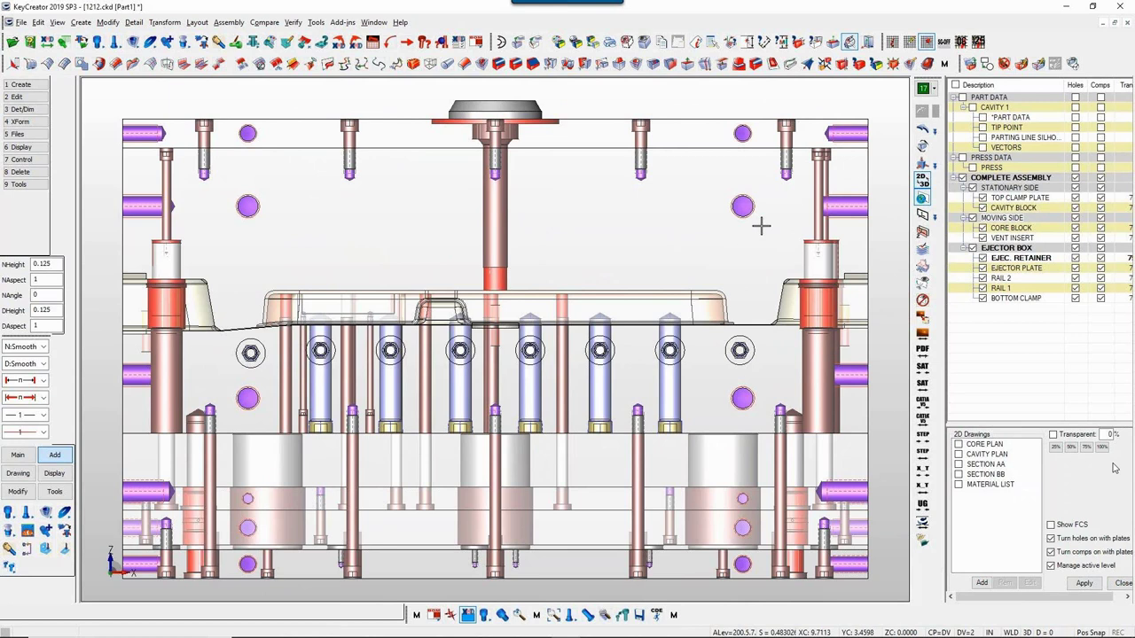
Step: Hide the complete assembly, display level 2002, and inspect the detailed core block solid from several angles
click(963, 178)
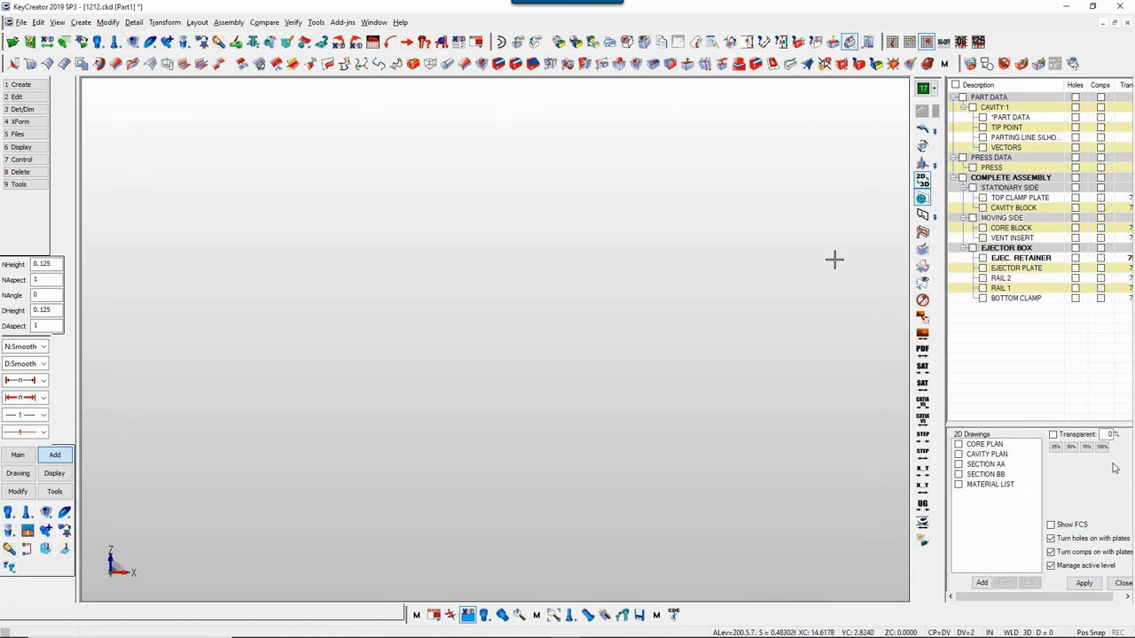
key(ctrl+l)
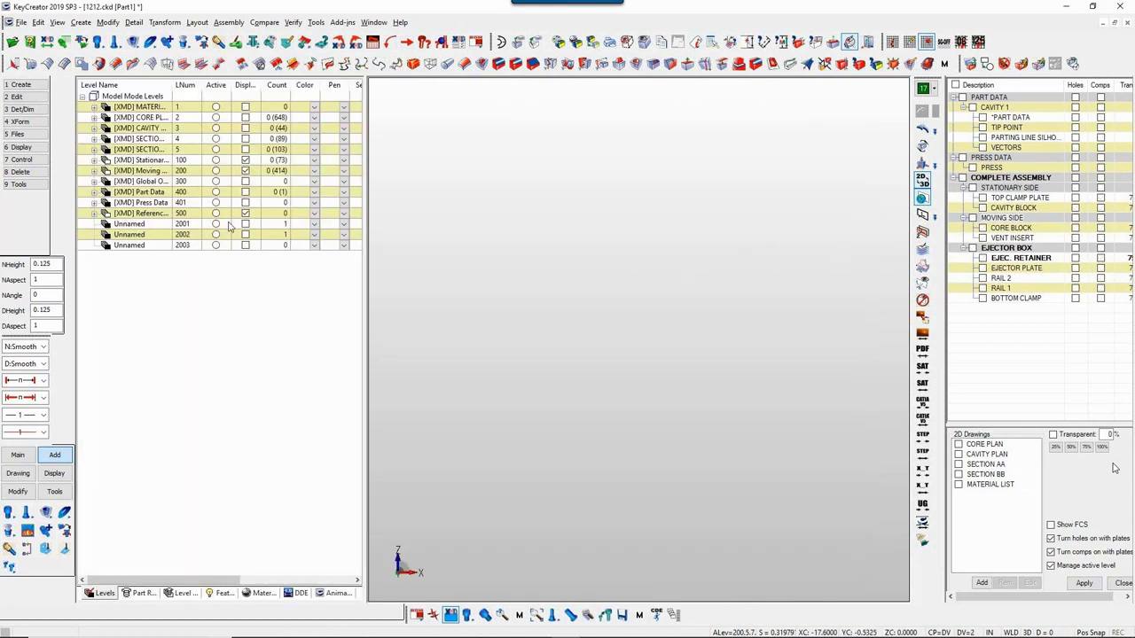
click(244, 234)
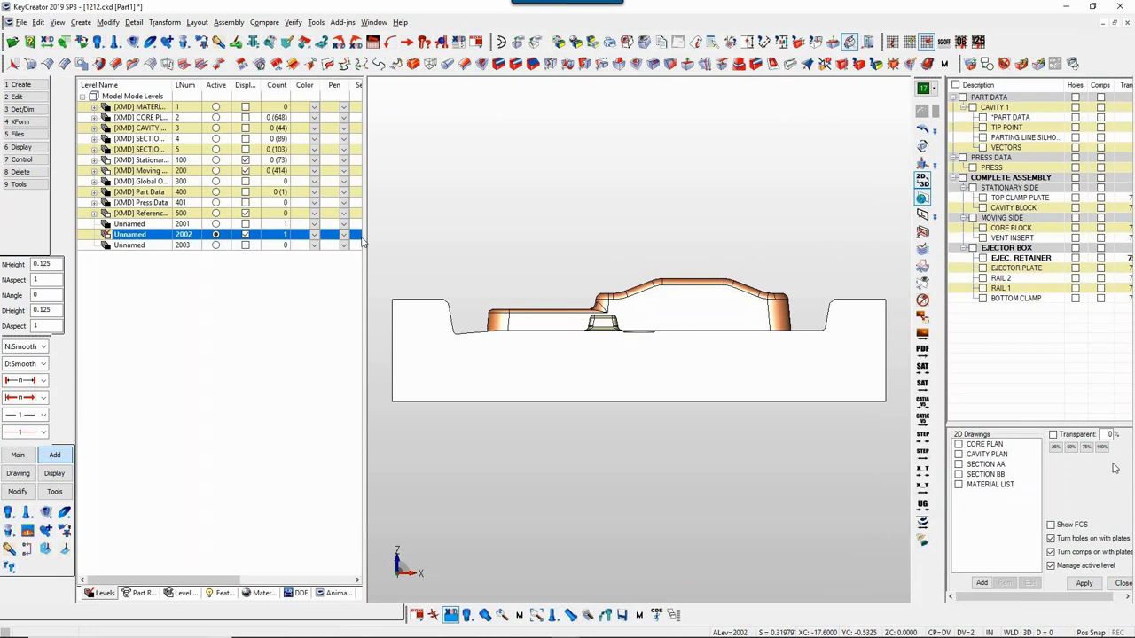
key(ctrl+l)
key(alt+7)
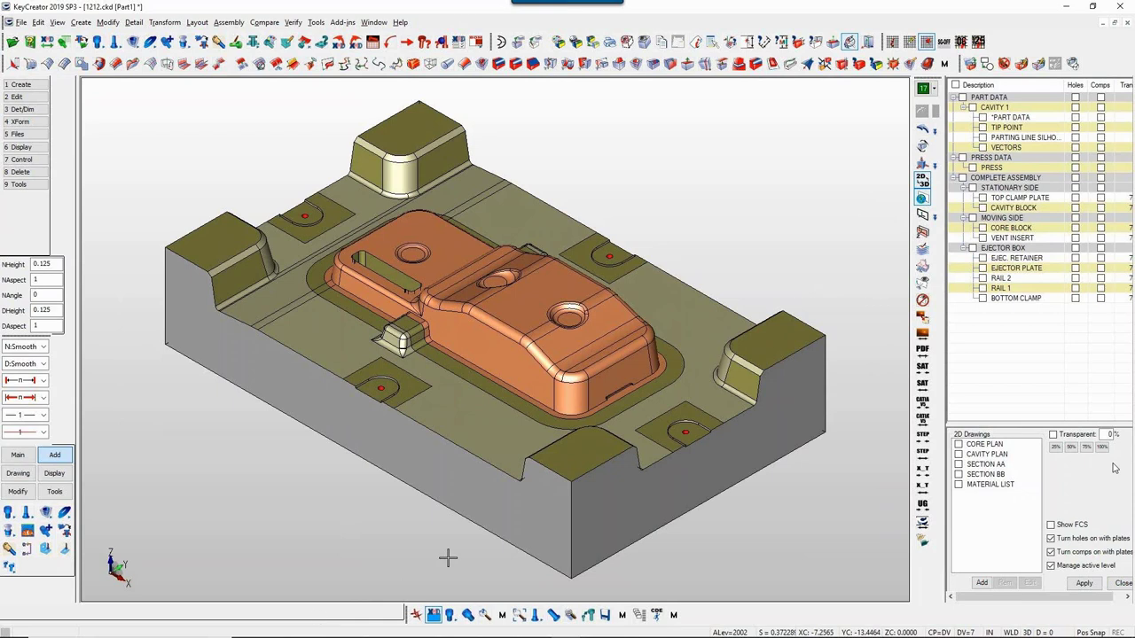
middle_drag(450, 339, 468, 295)
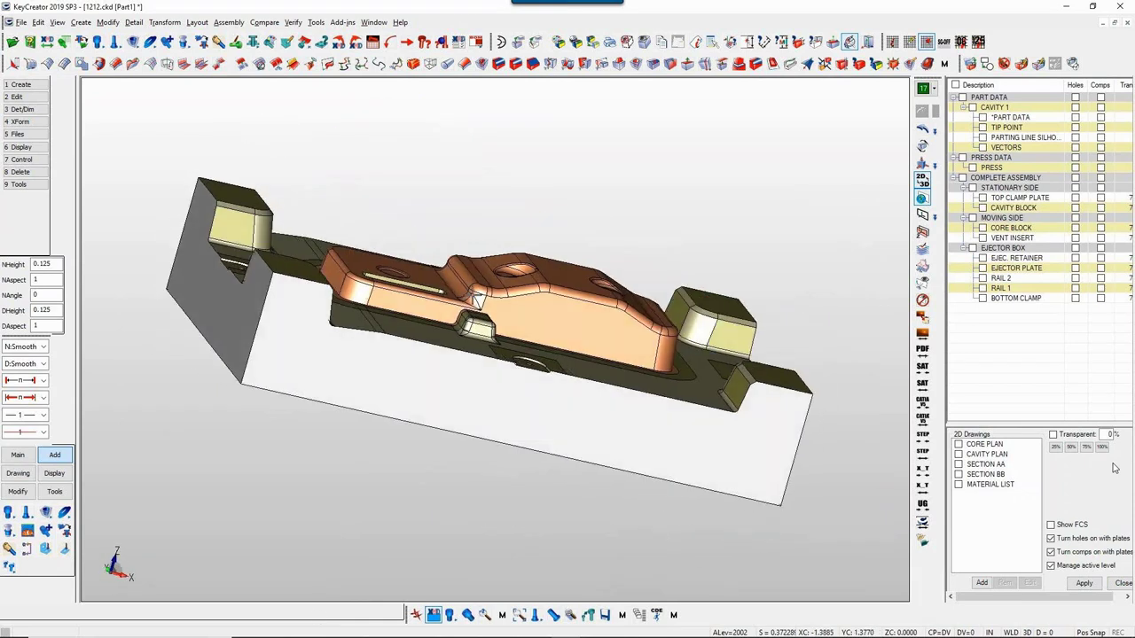
middle_drag(654, 332, 432, 297)
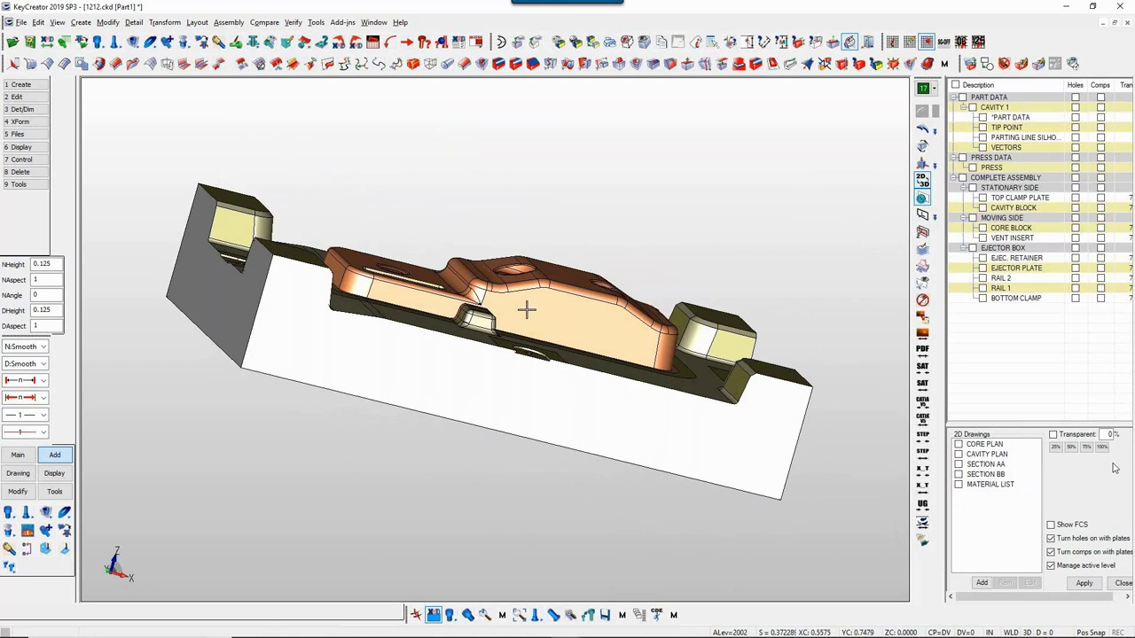
middle_drag(586, 295, 405, 473)
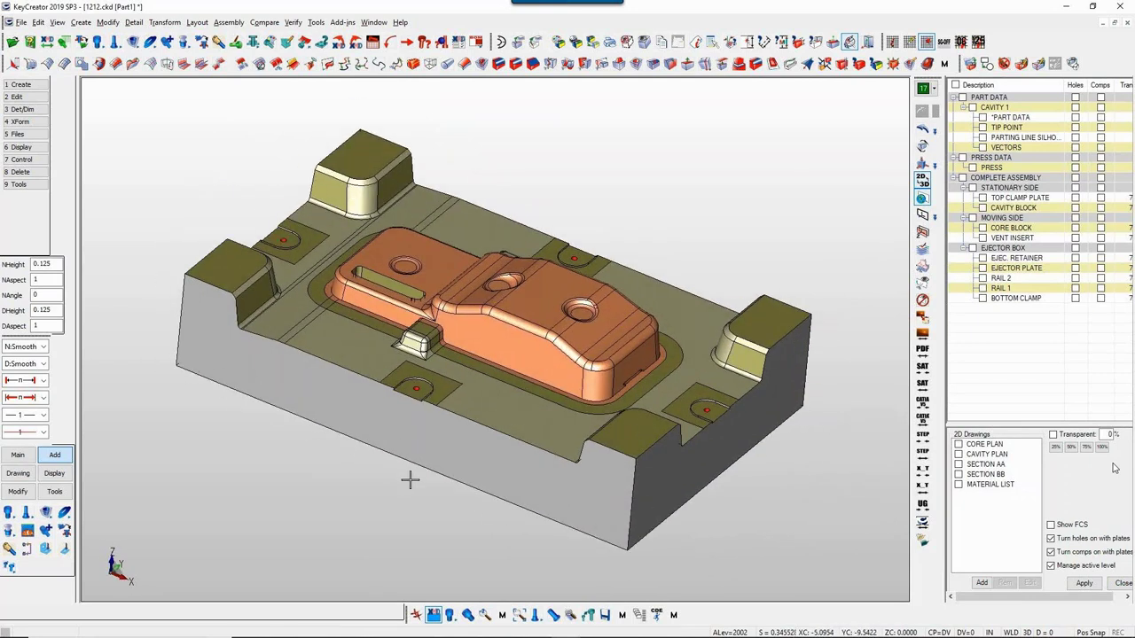
Step: Display level 2001 as well so the detailed cavity and core solids show together
key(ctrl+l)
click(246, 224)
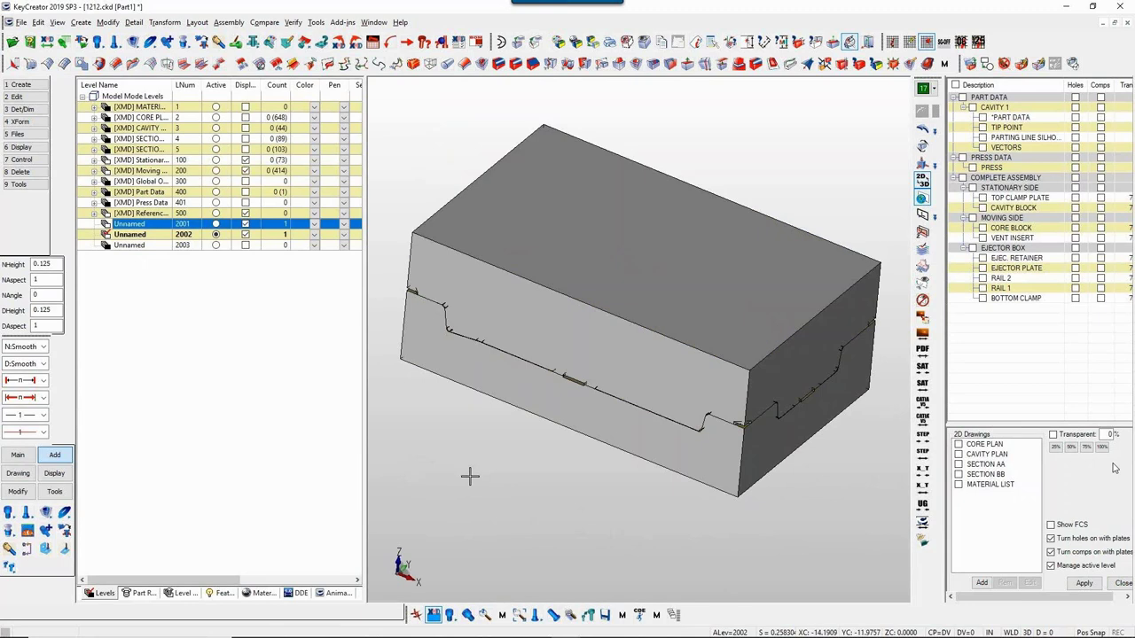
key(ctrl+l)
key(ctrl+w)
mouse_move(490, 336)
middle_down()
mouse_move(469, 342)
mouse_move(519, 375)
mouse_move(796, 346)
mouse_move(825, 307)
mouse_move(808, 304)
middle_up()
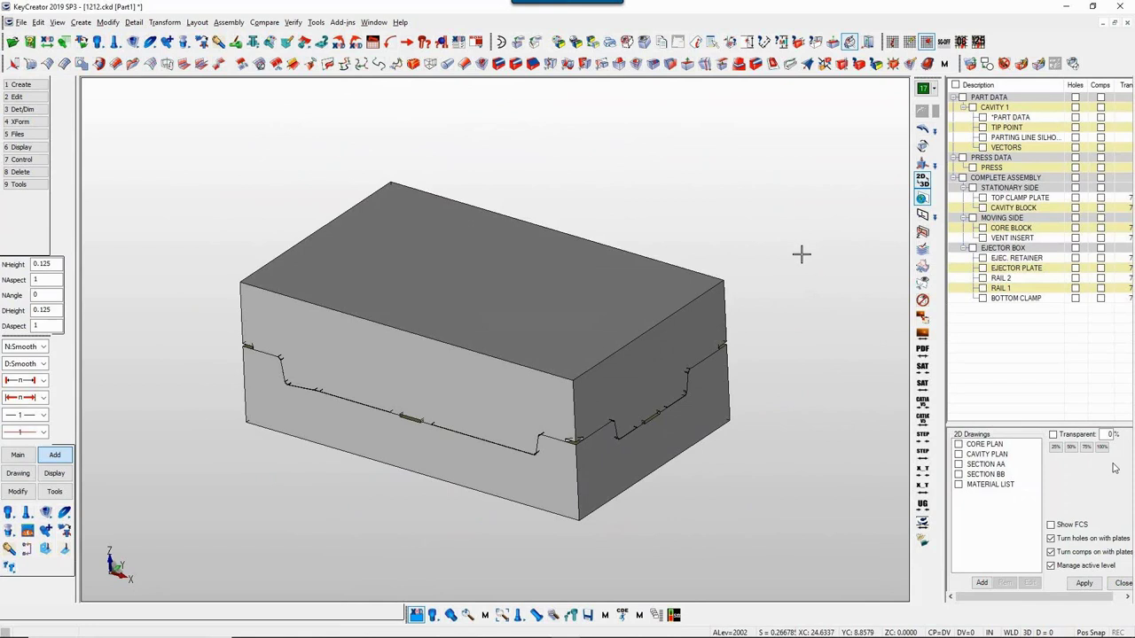
Step: Use Plate Swap to replace the cavity block and core block with the detailed solids, generating new holes for both
click(1015, 209)
ctrl+click(1012, 228)
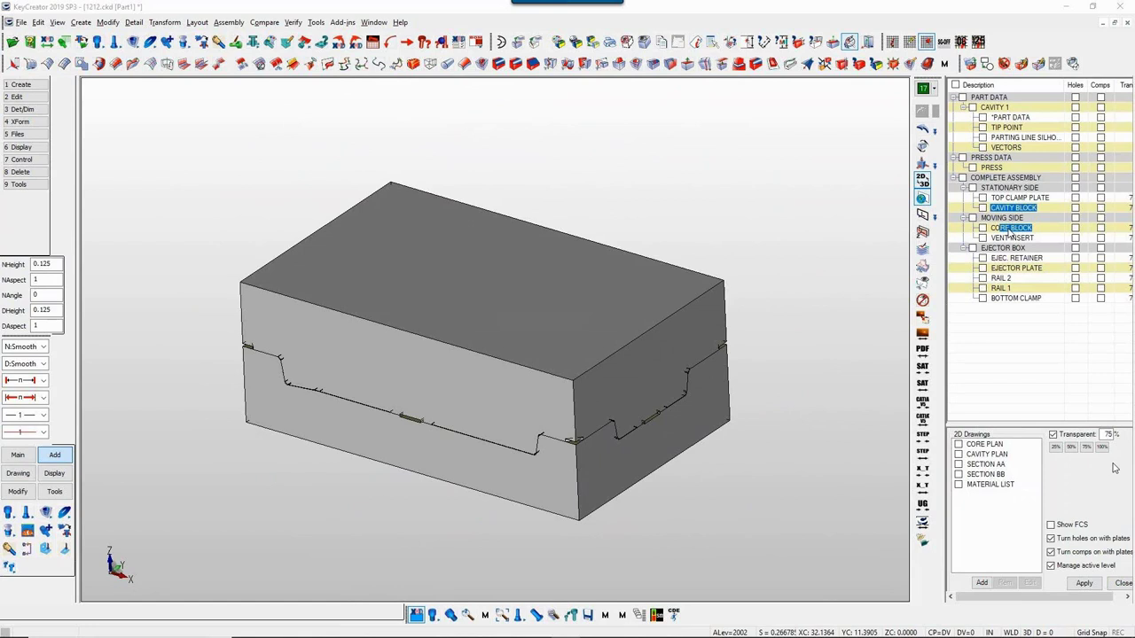
right_click(1008, 232)
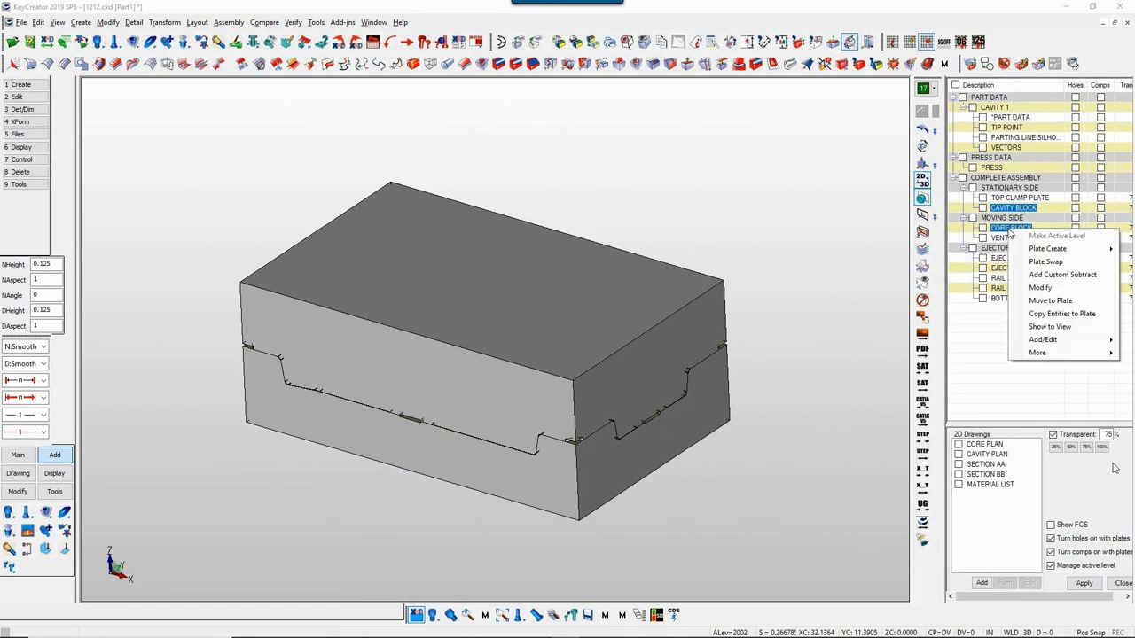
click(1035, 264)
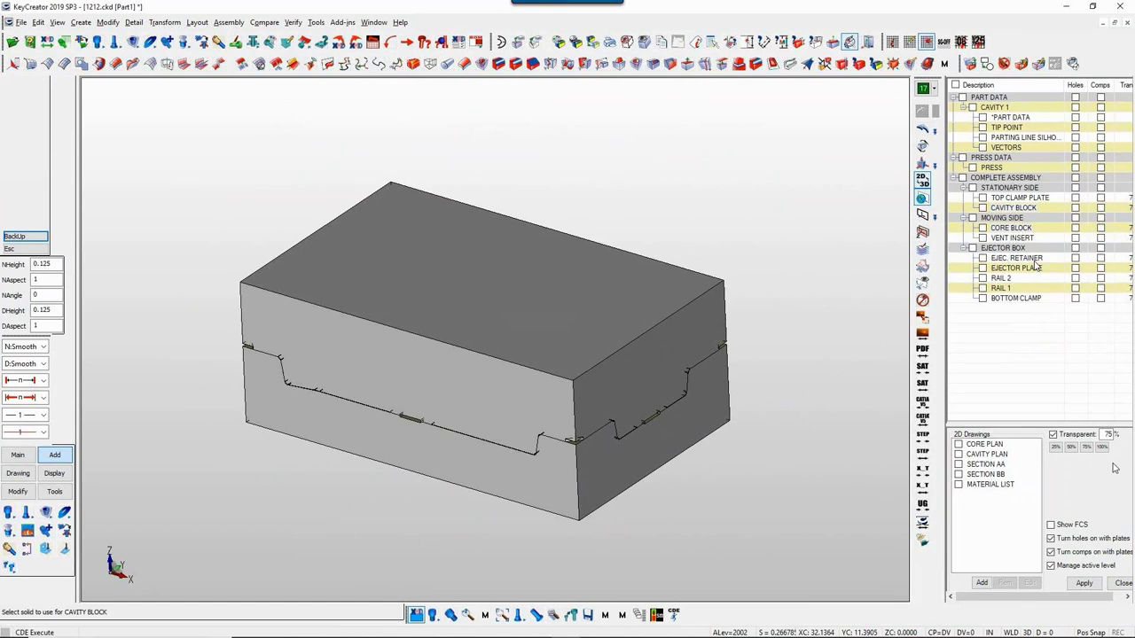
click(666, 296)
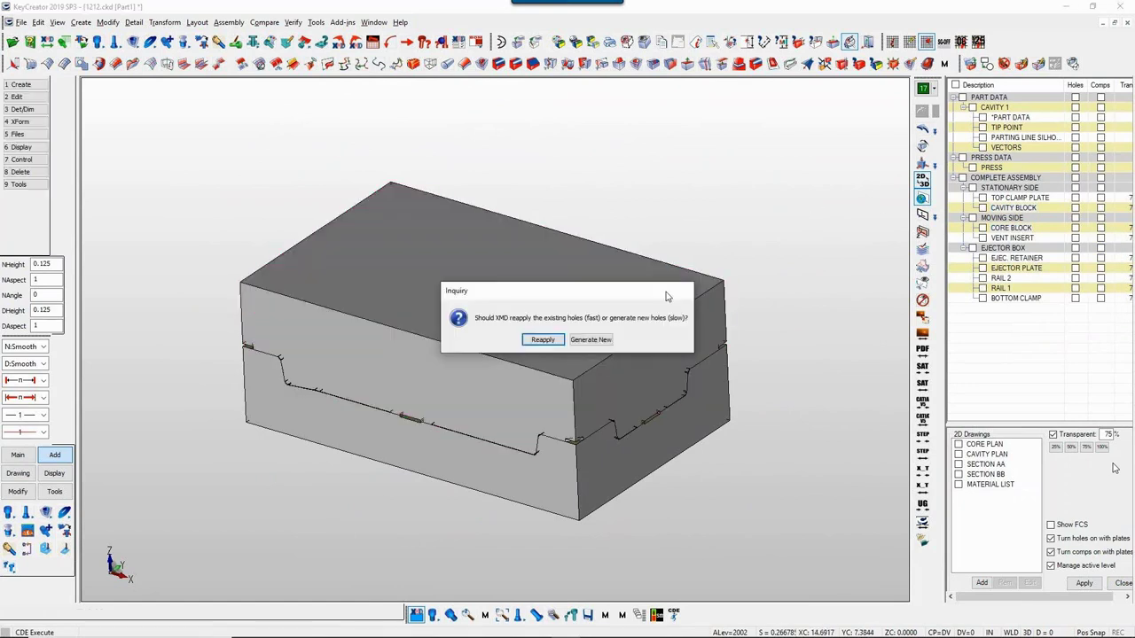
click(597, 342)
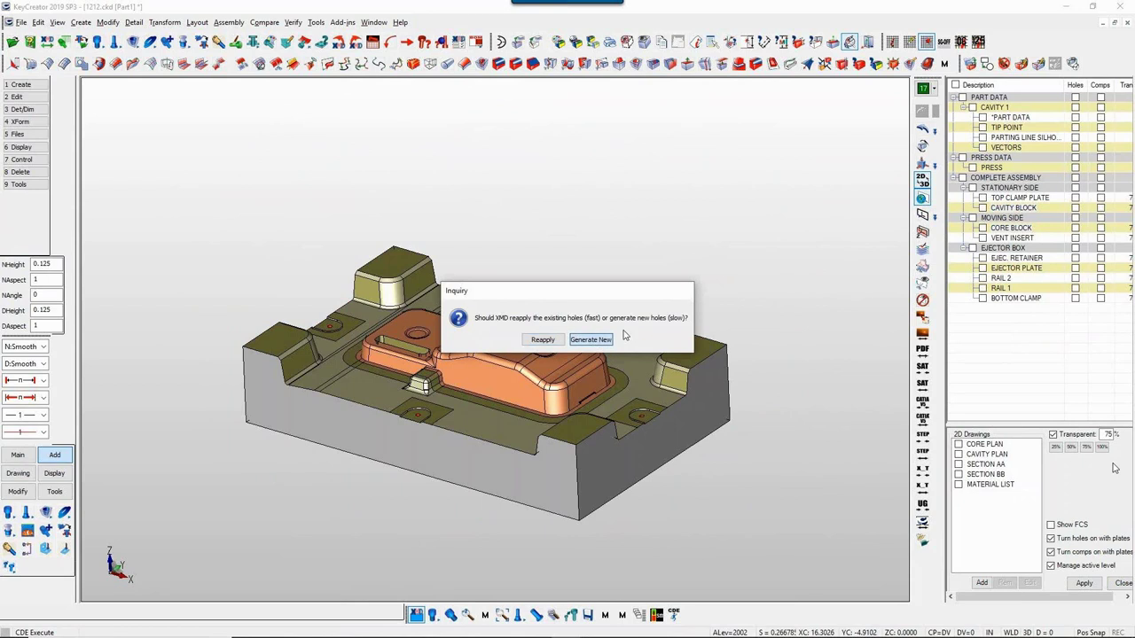
click(591, 340)
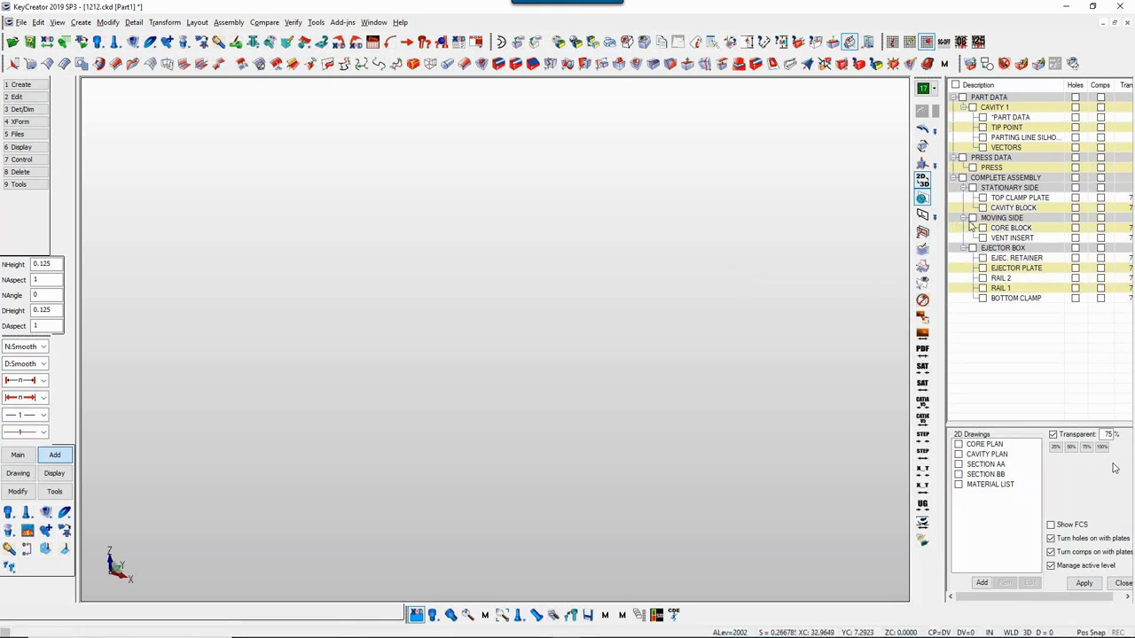
Step: Show the moving side and examine the core block's waterlines and ejector pins in front view and from other angles
click(973, 219)
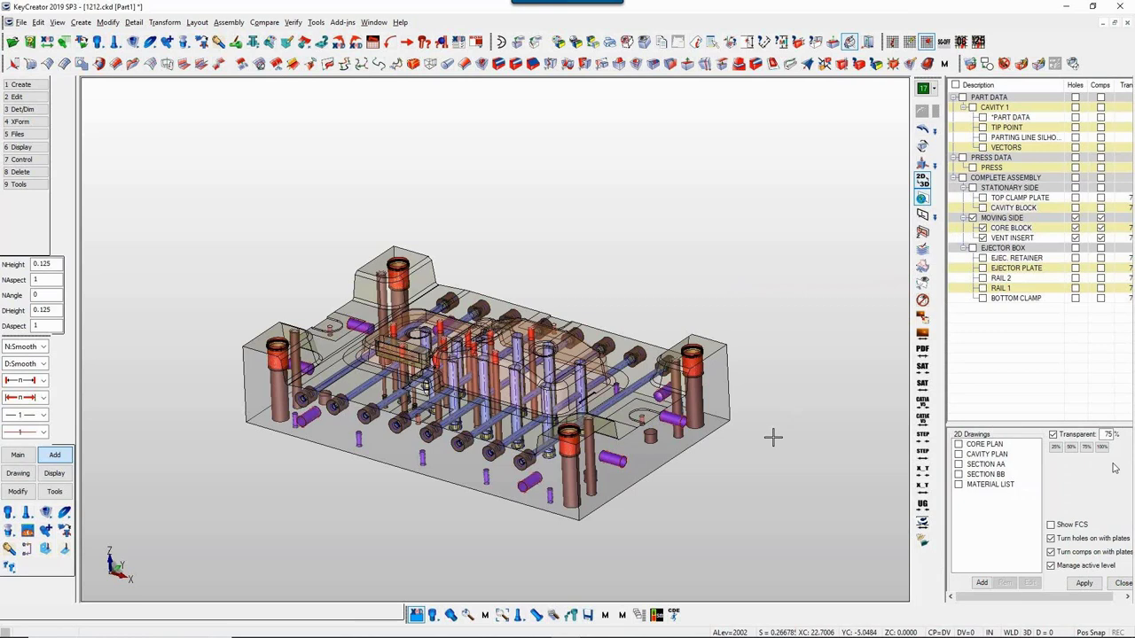
key(alt+2)
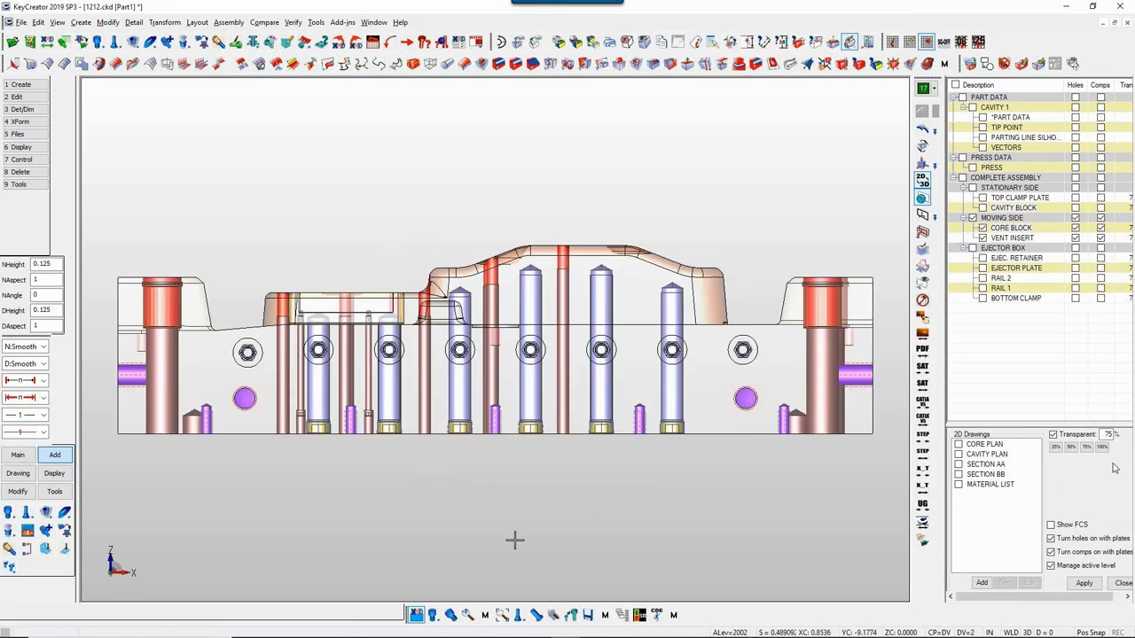
scroll(452, 271, down, 1)
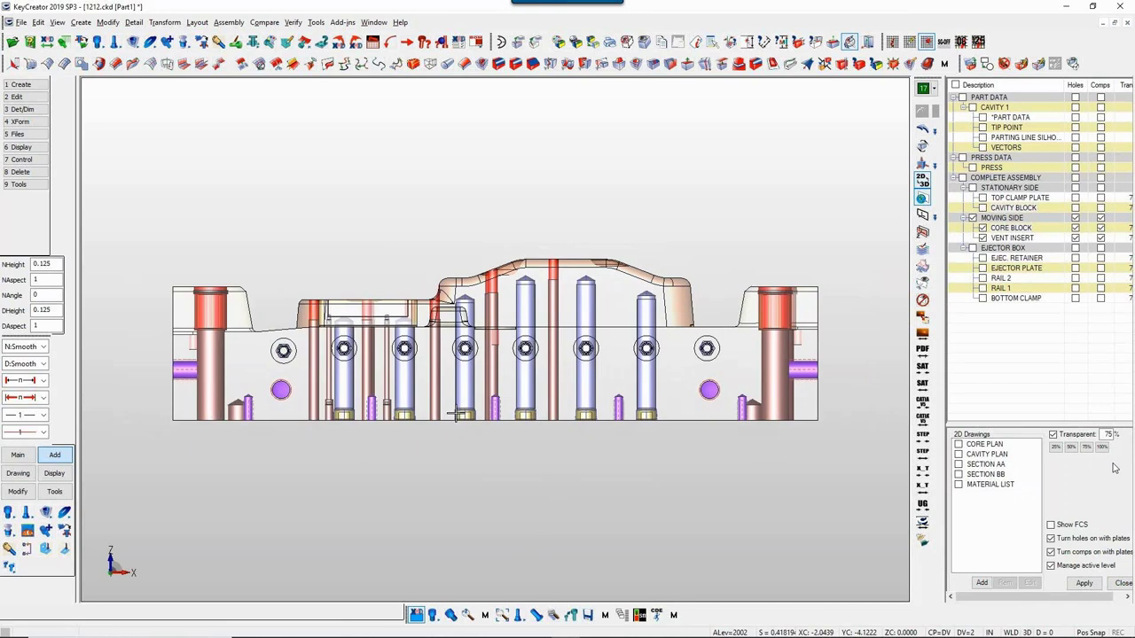
middle_drag(417, 244, 430, 333)
scroll(434, 337, down, 1)
middle_drag(431, 280, 439, 395)
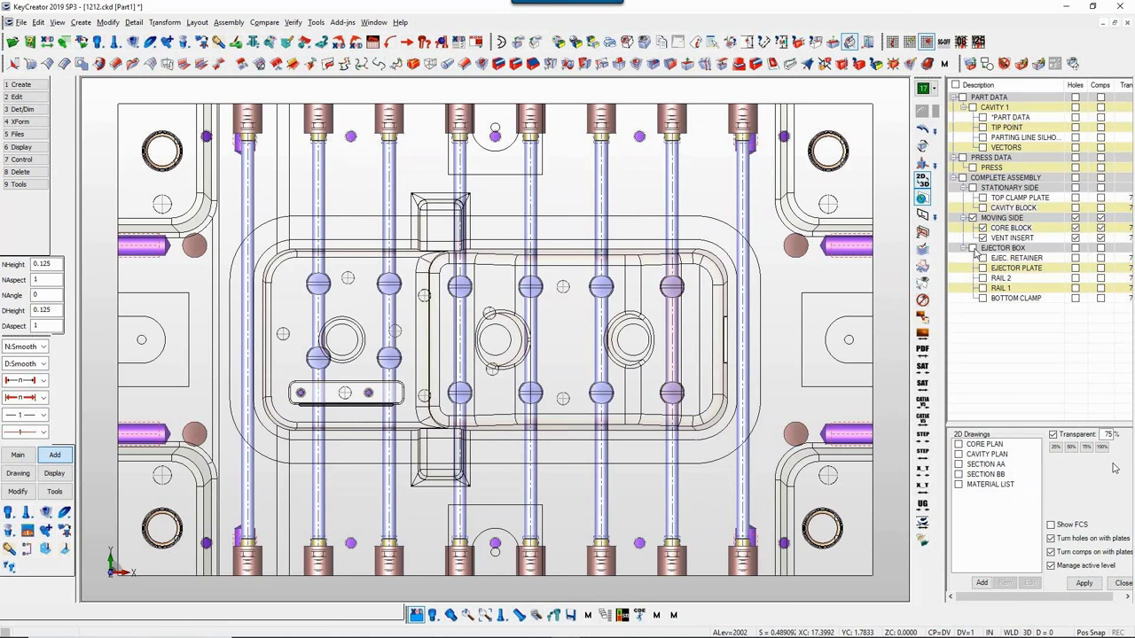
Step: Show the ejector box and move the group of the two ejector pins beside the vent insert sideways, away from the core step
click(972, 248)
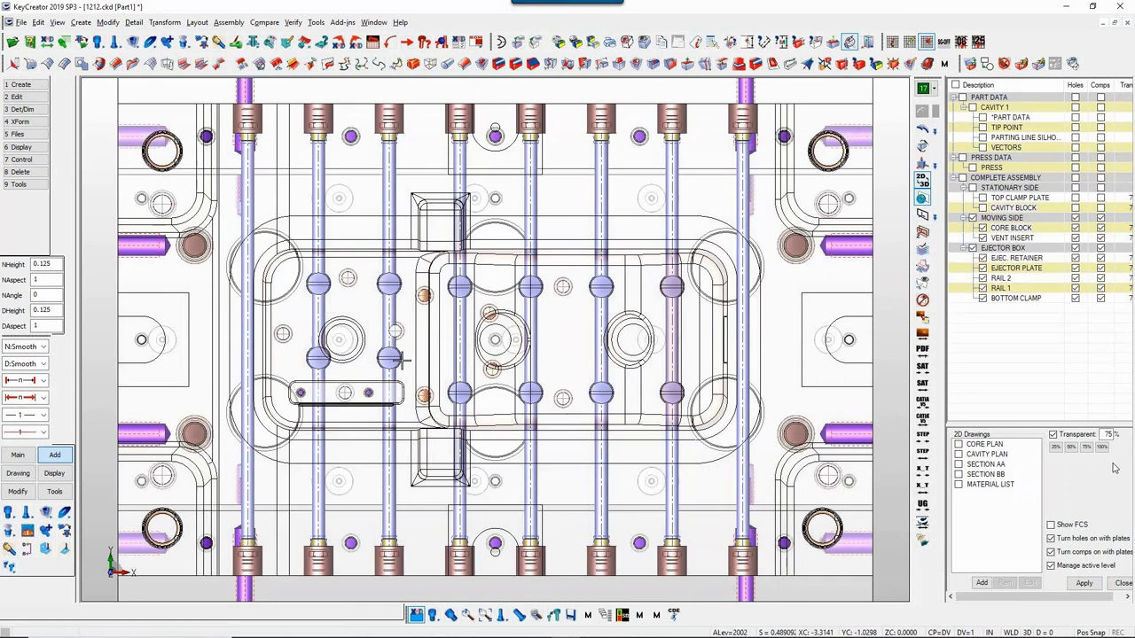
key(alt+w)
drag(345, 251, 477, 446)
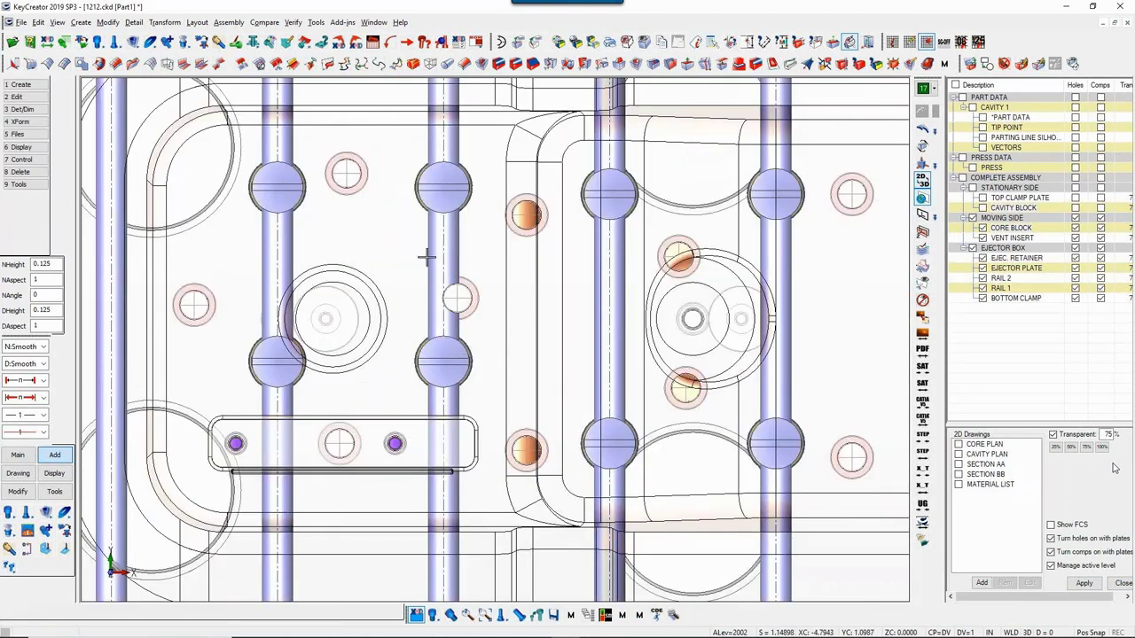
click(18, 491)
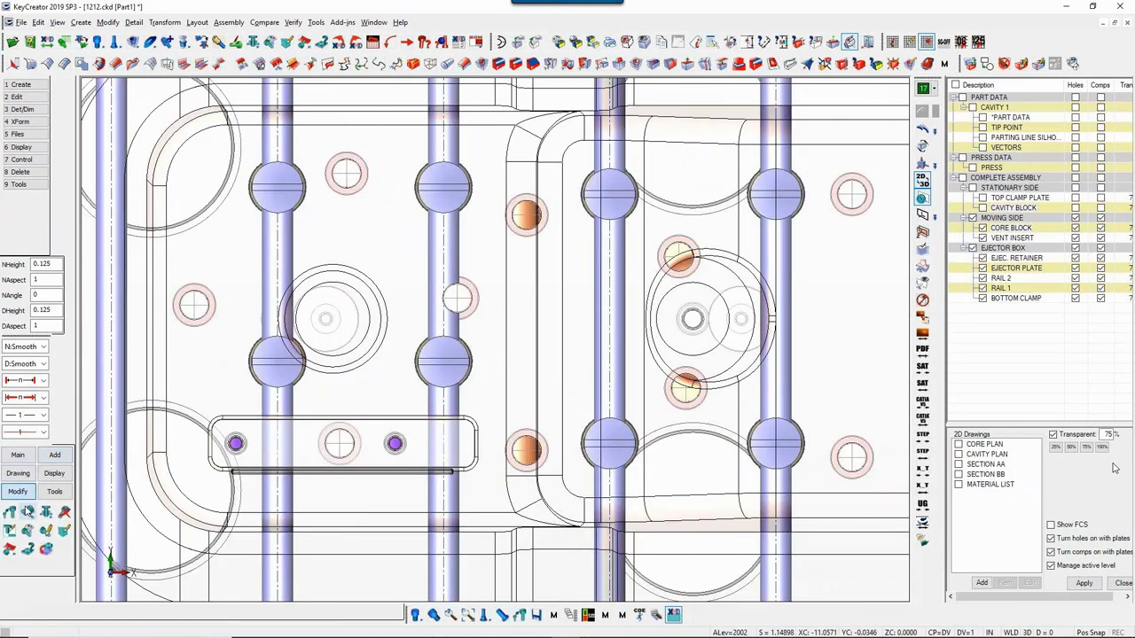
click(9, 512)
click(504, 456)
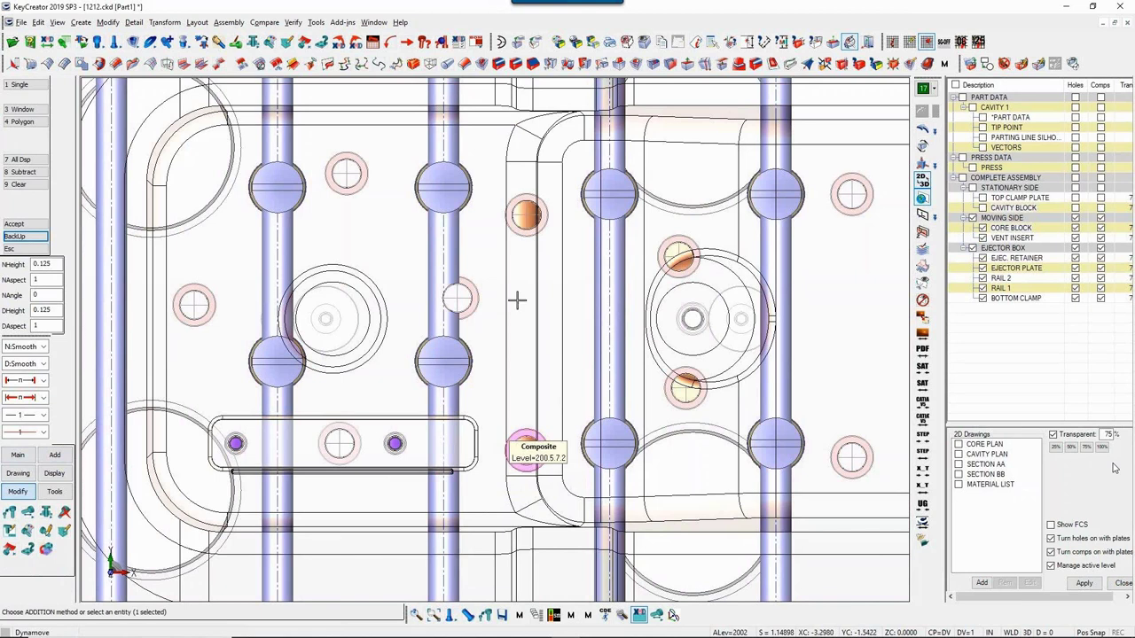
click(518, 216)
middle_click(521, 242)
mouse_move(490, 216)
mouse_down()
mouse_move(468, 218)
mouse_move(498, 217)
mouse_up()
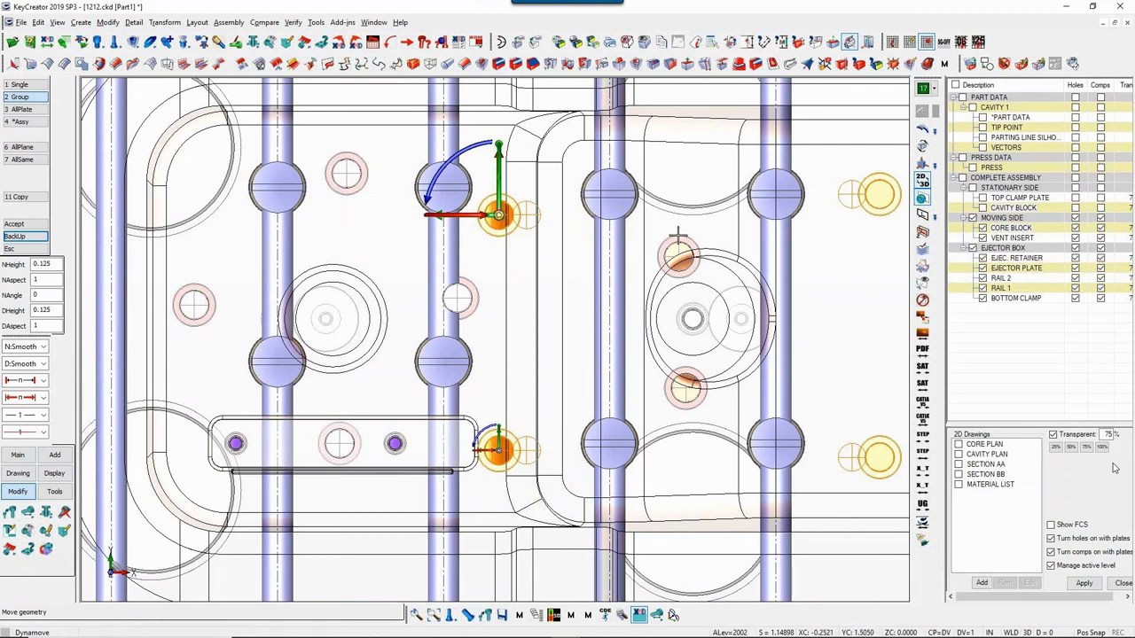
key(Return)
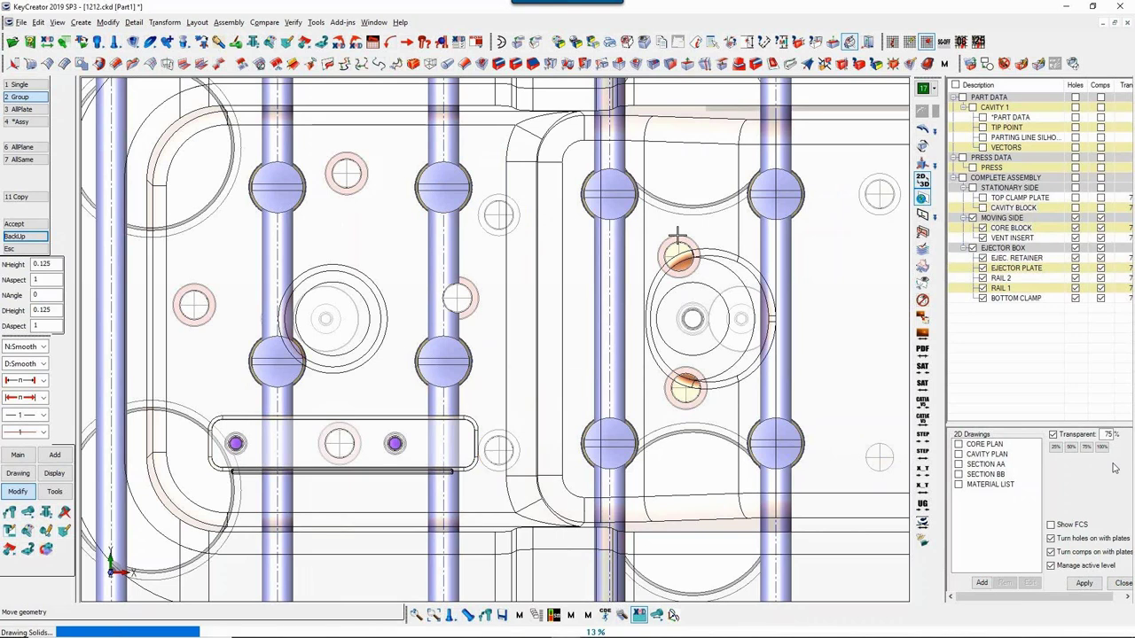
key(Escape)
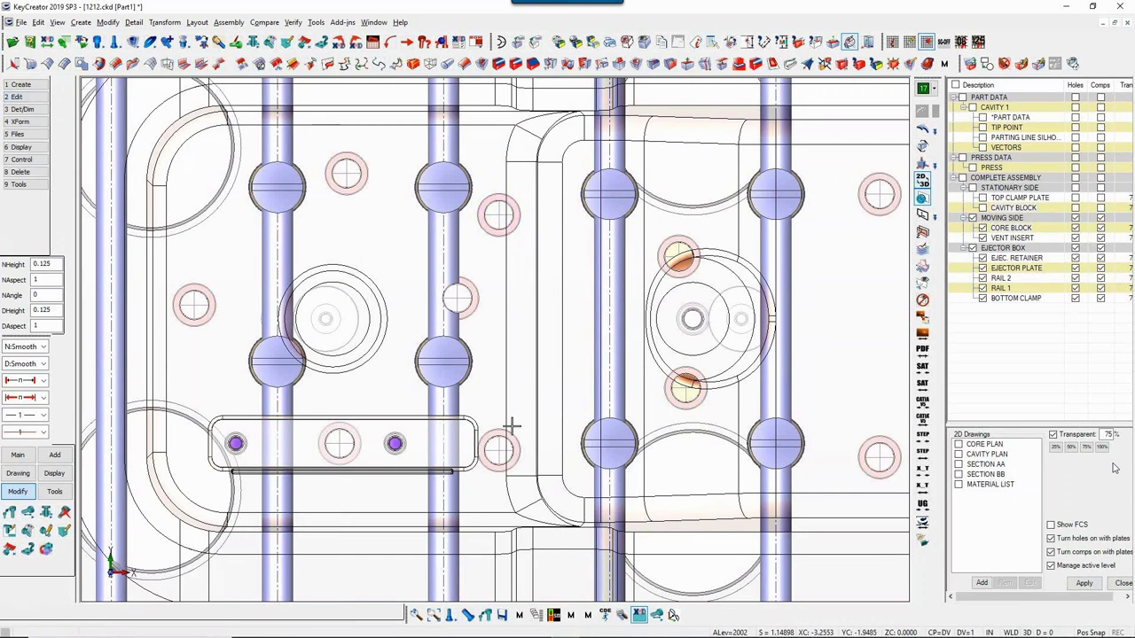
Step: Turn on D-Locked for just the two moved ejector pins beside the vent insert, using a custom selection
scroll(512, 466, down, 3)
middle_drag(511, 466, 692, 248)
scroll(521, 336, up, 5)
scroll(521, 336, up, 2)
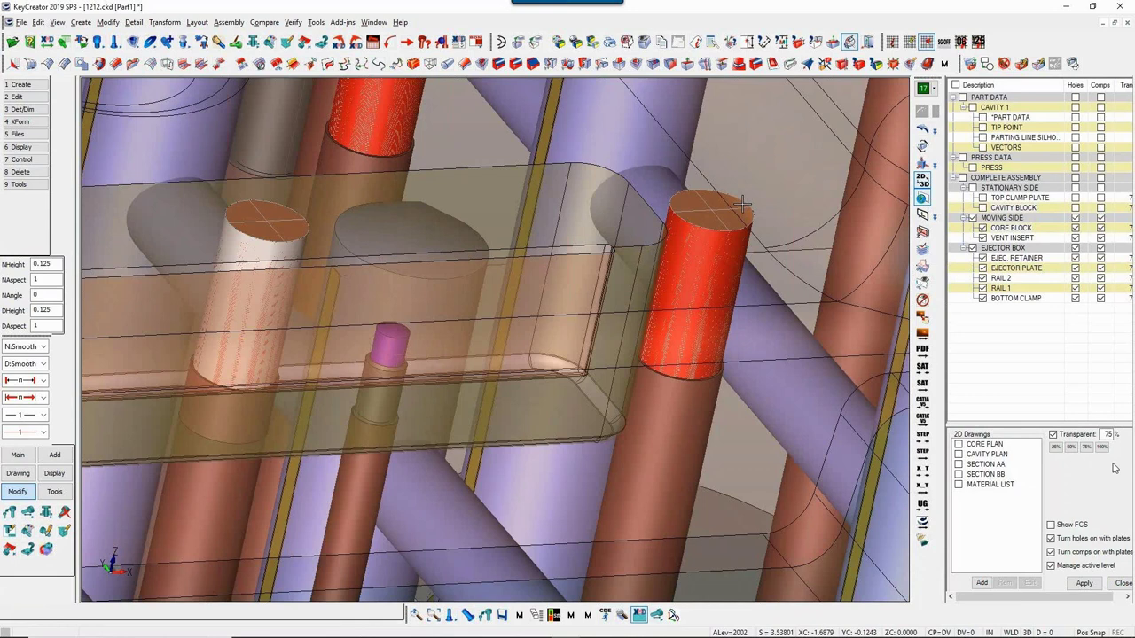
scroll(727, 240, down, 8)
scroll(727, 240, up, 5)
middle_drag(621, 372, 525, 504)
scroll(526, 504, down, 2)
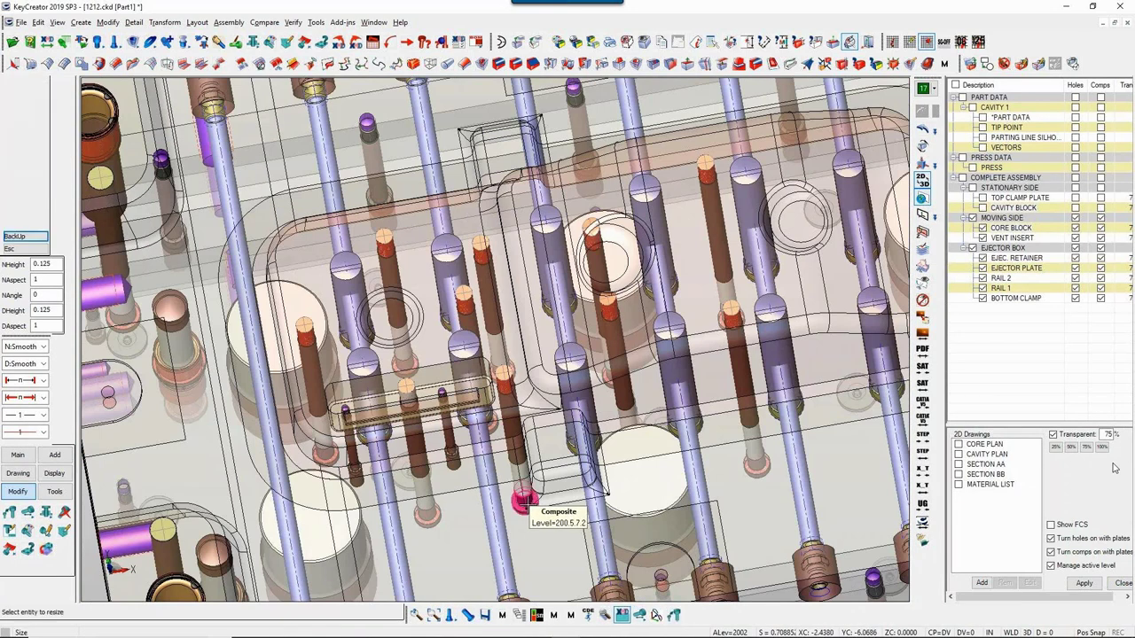
click(526, 503)
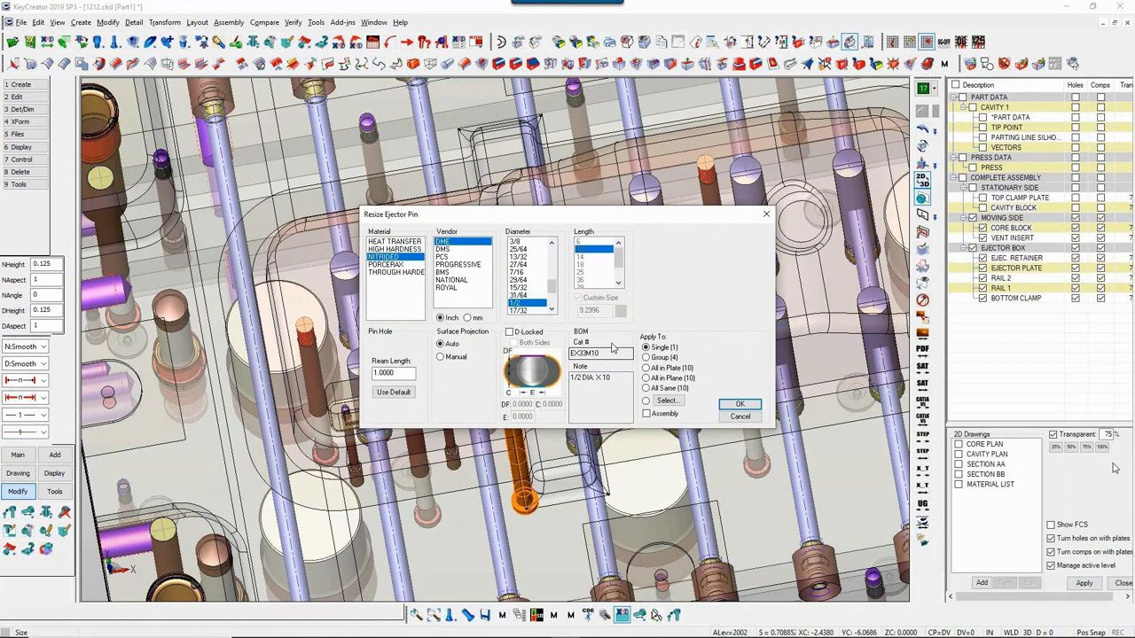
click(671, 402)
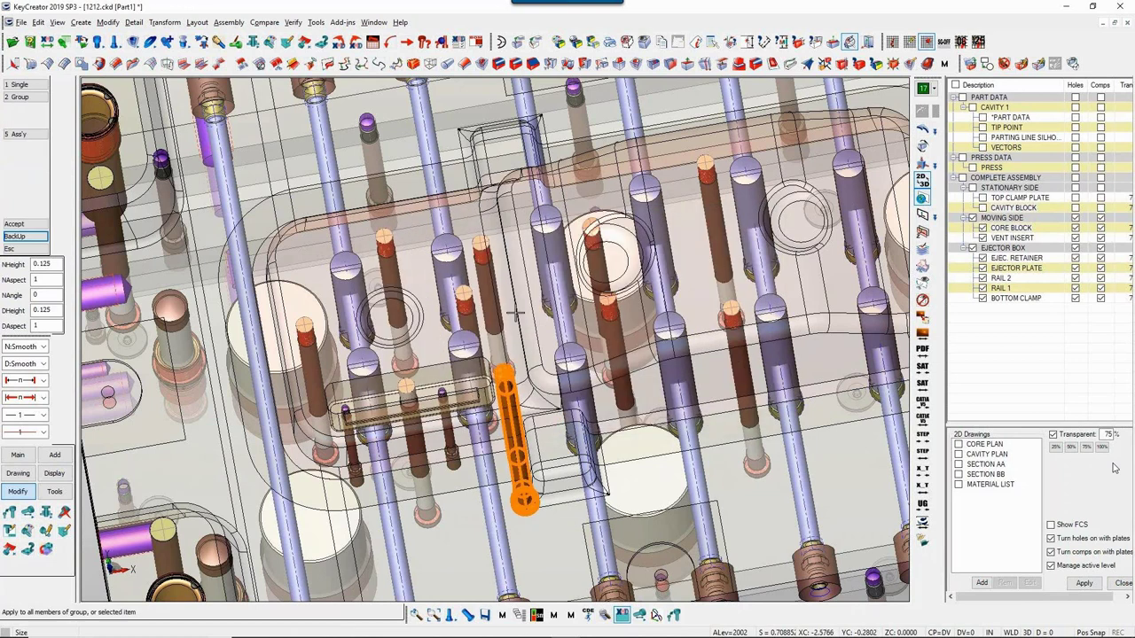
click(502, 362)
middle_click(523, 330)
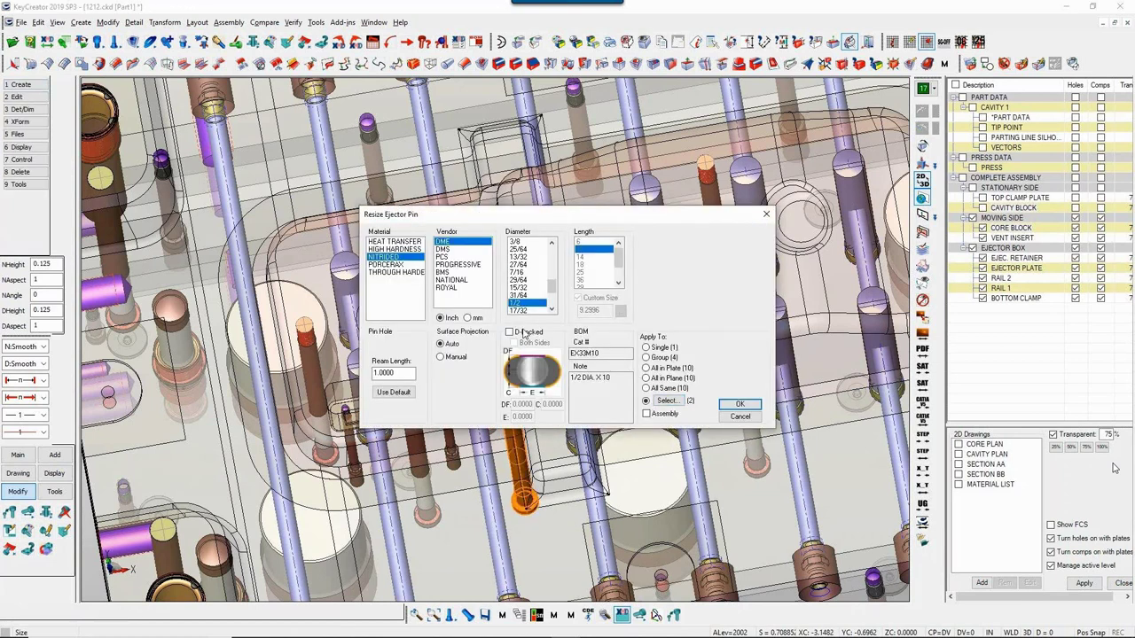
click(735, 405)
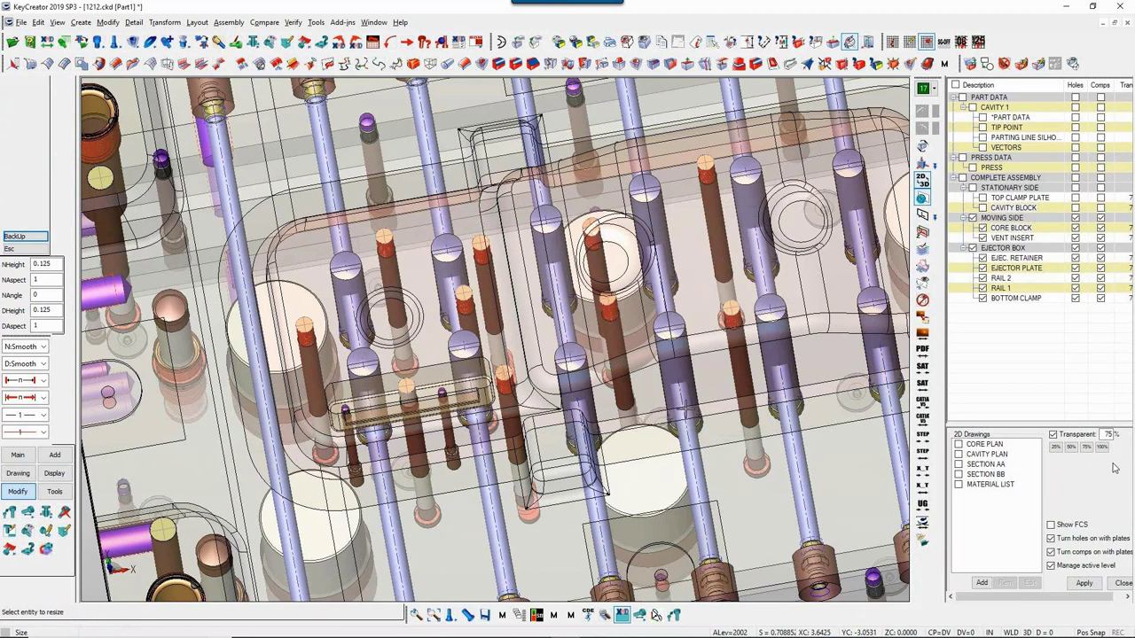
key(Escape)
Step: Delete the two ejector pins overlapping the edge of the central round boss in top view
key(alt+1)
key(alt+w)
drag(407, 289, 558, 383)
key(Delete)
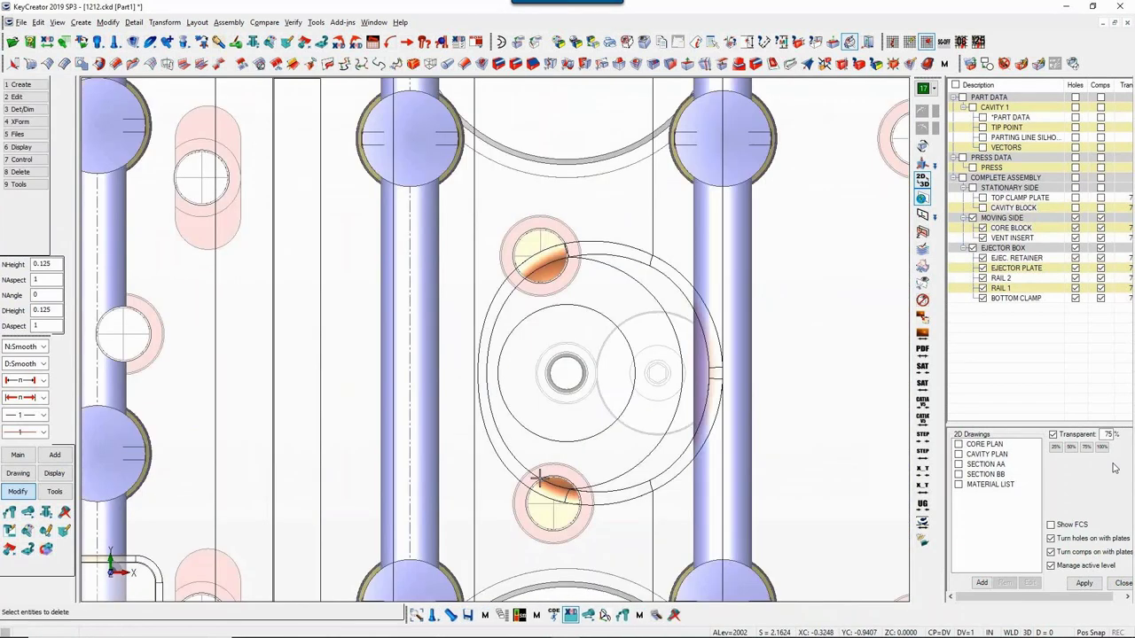
click(540, 478)
click(548, 253)
middle_click(550, 251)
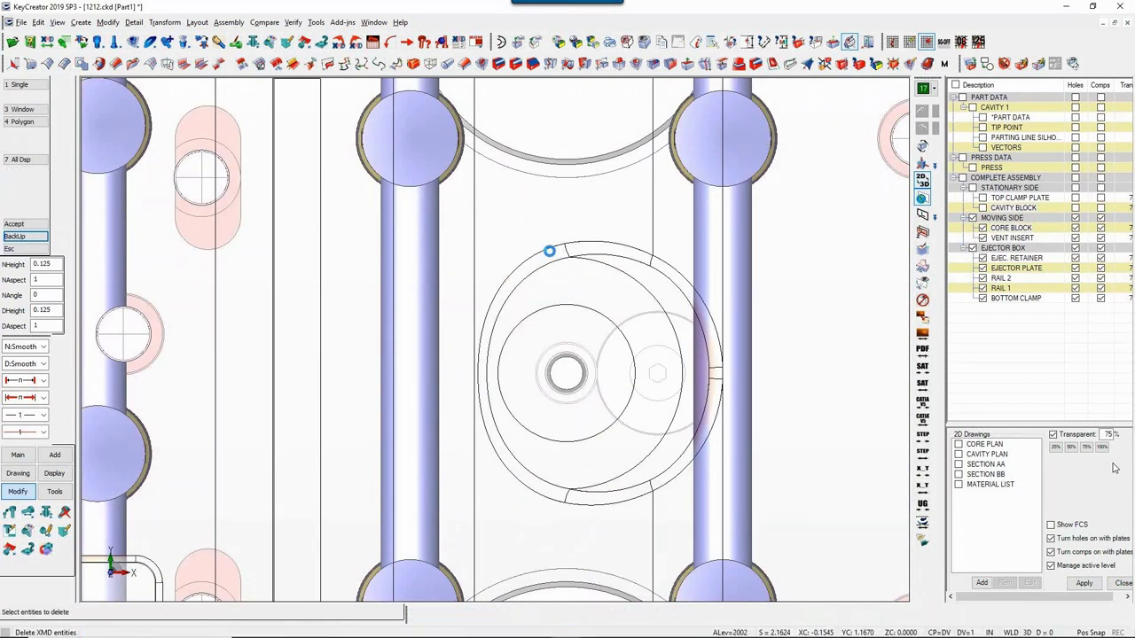
key(alt+h)
key(alt+h)
key(Escape)
Step: Review the moving side and ejector box from above and in isometric view, and save the mold file
key(alt+a)
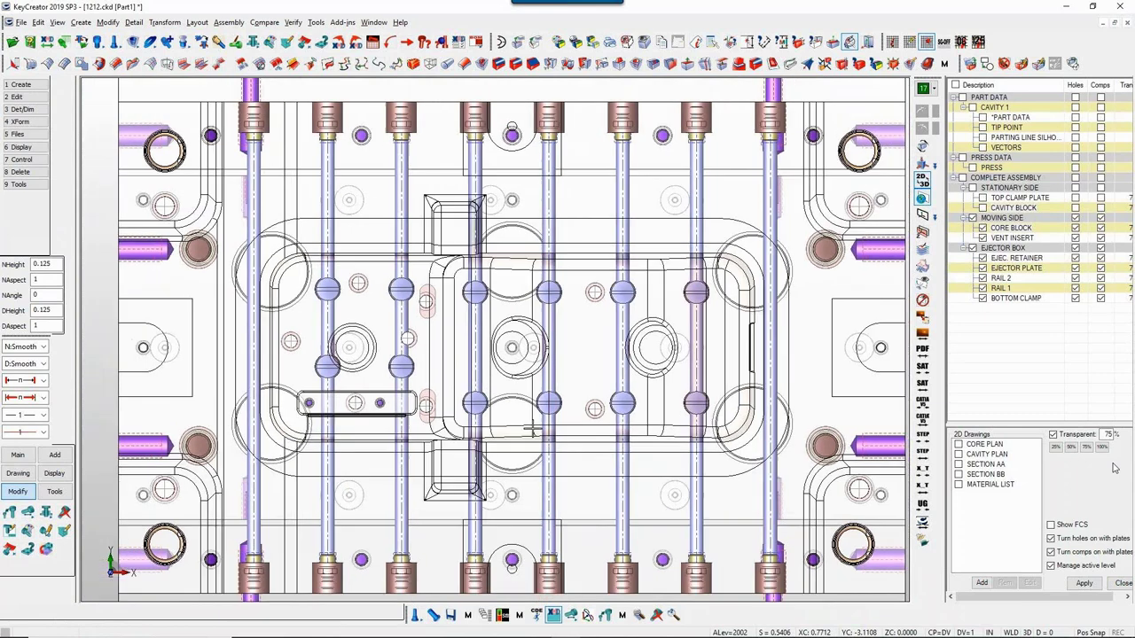
middle_drag(532, 429, 533, 429)
scroll(533, 429, down, 3)
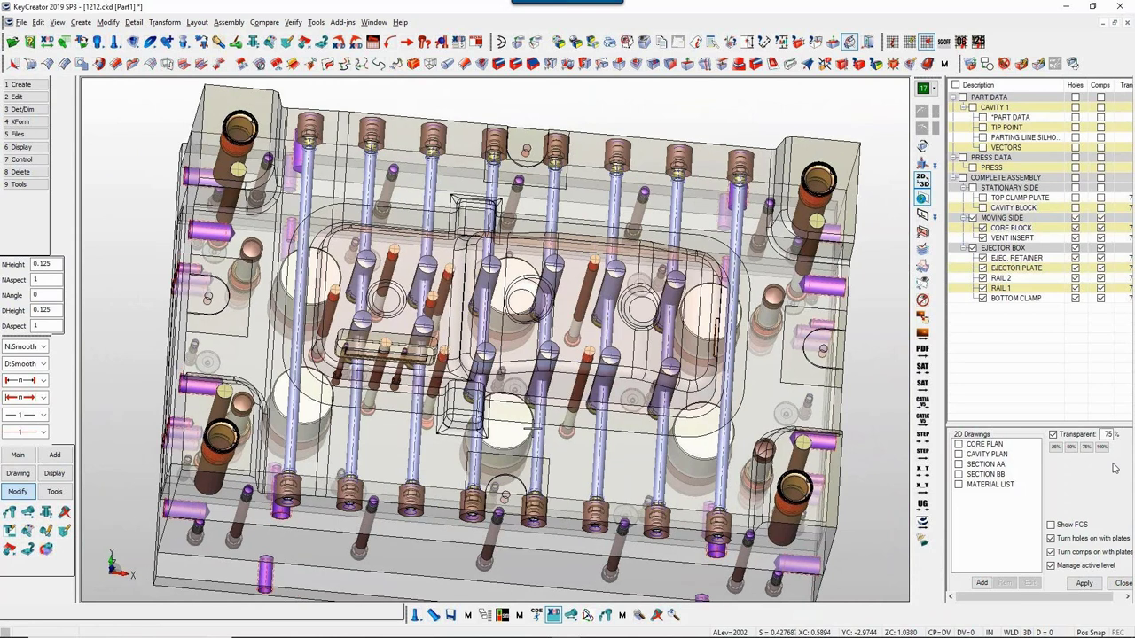
key(alt+1)
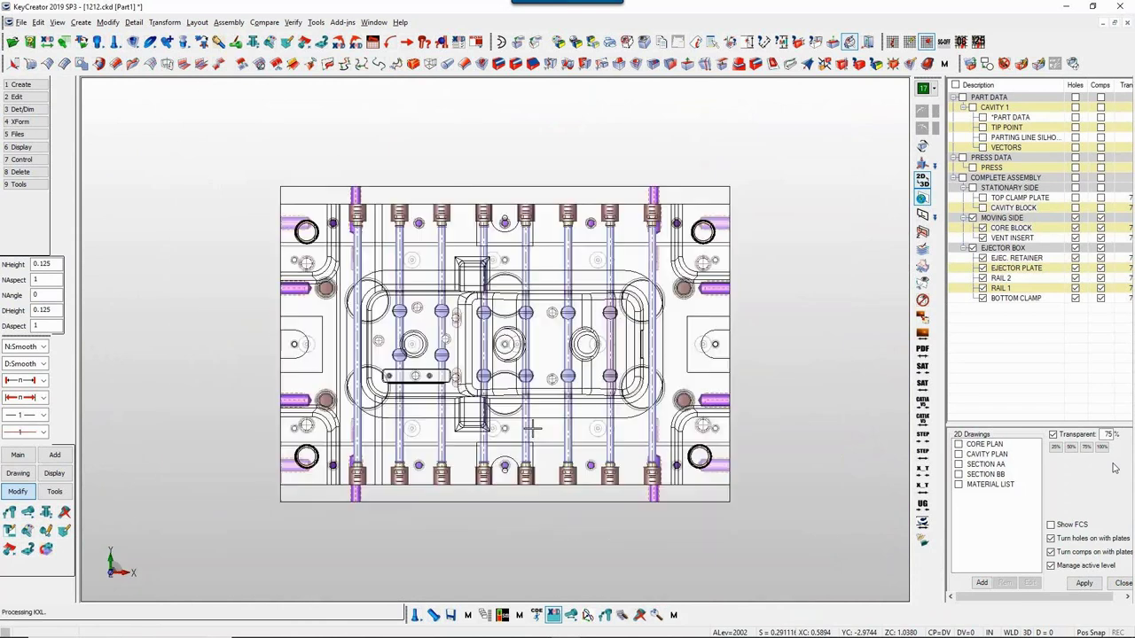
key(ctrl+7)
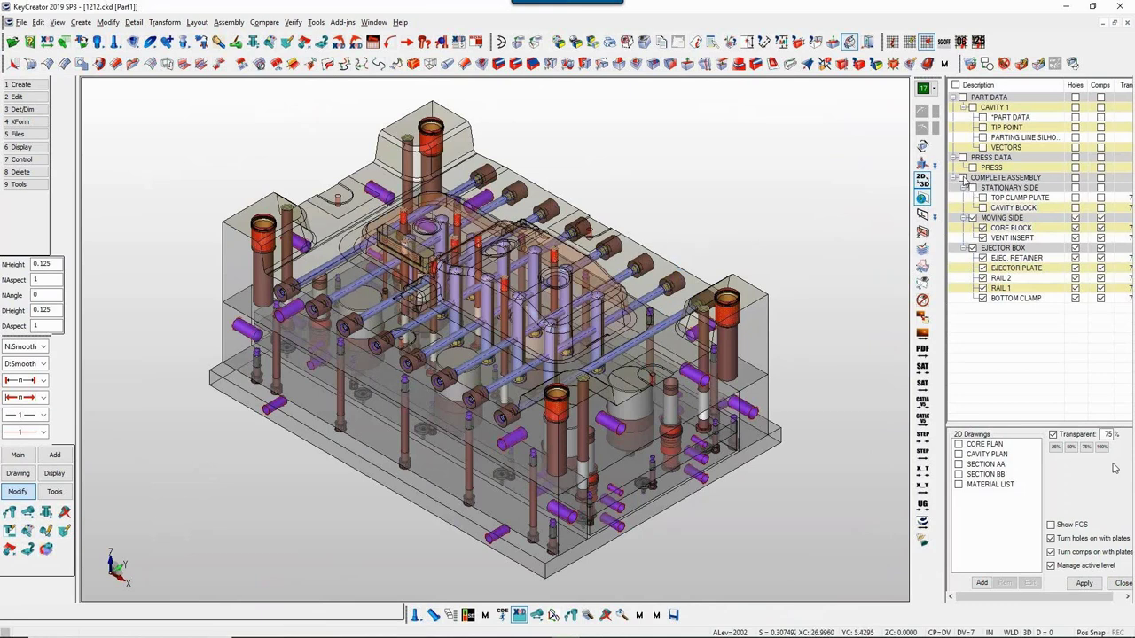
Step: Show the complete assembly from the front and add automatic thru waterlines to the cavity block with 0.250 sprue bushing clearance
click(963, 177)
key(alt+2)
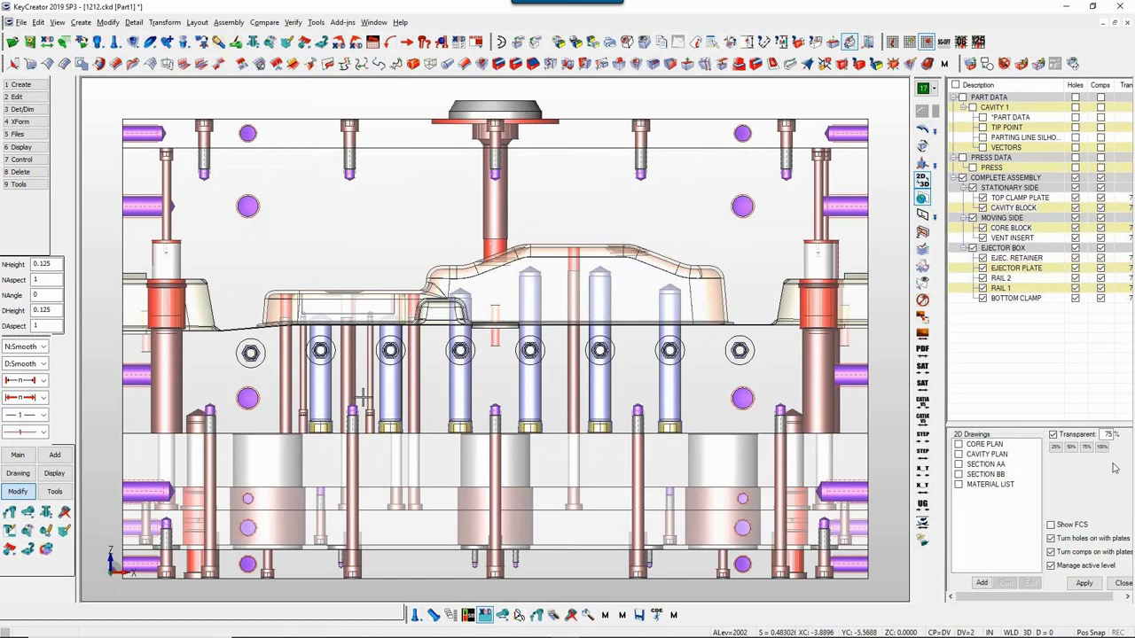
click(54, 455)
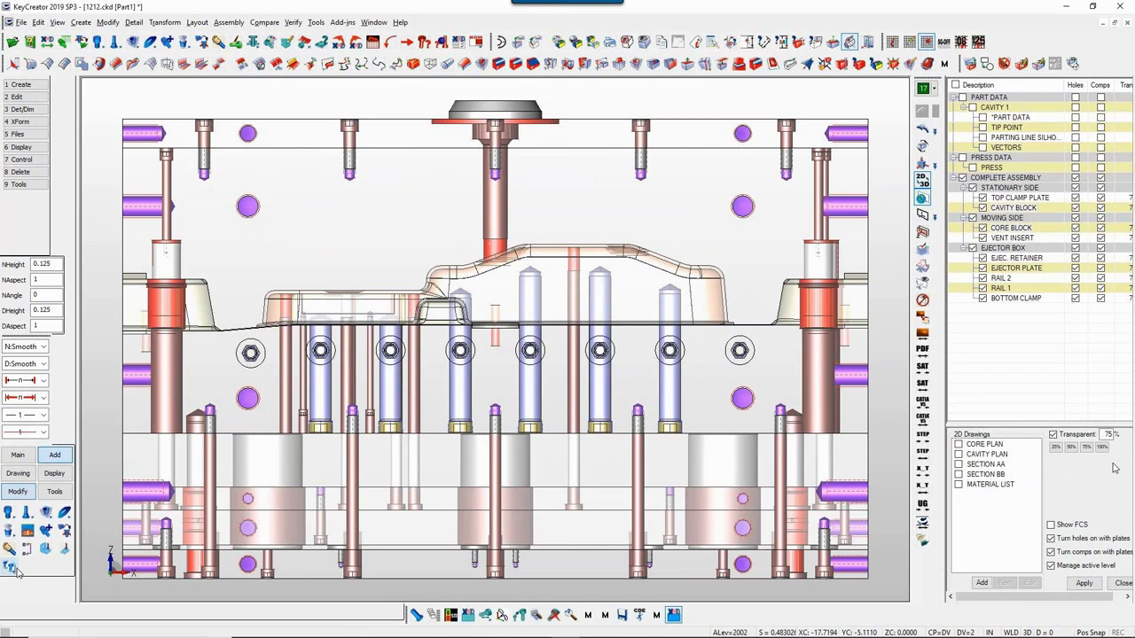
click(11, 566)
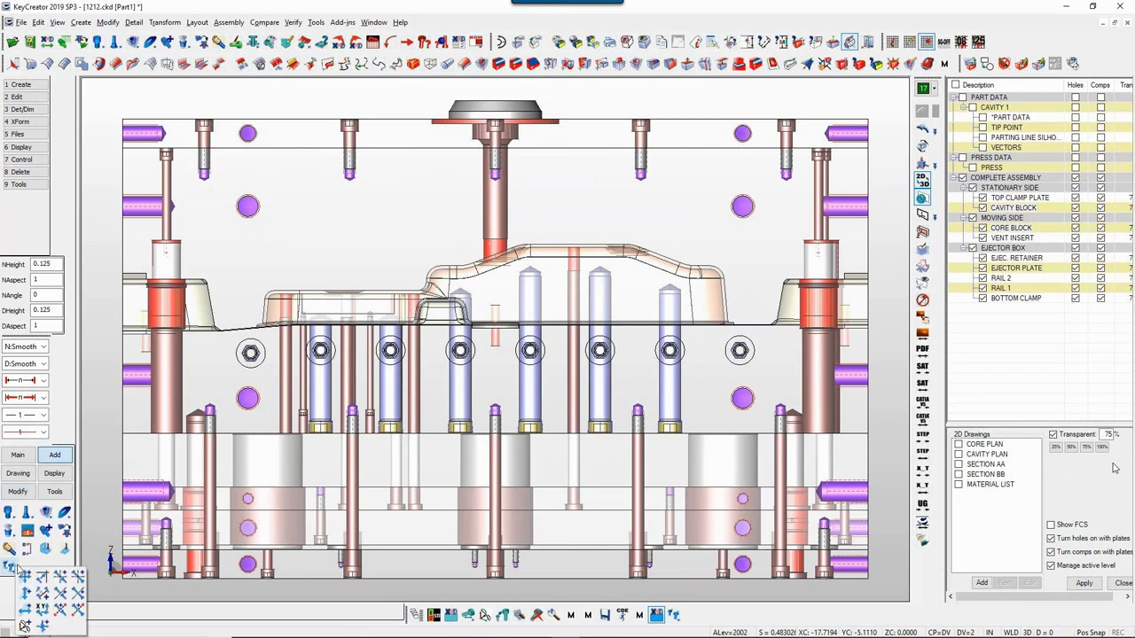
click(27, 531)
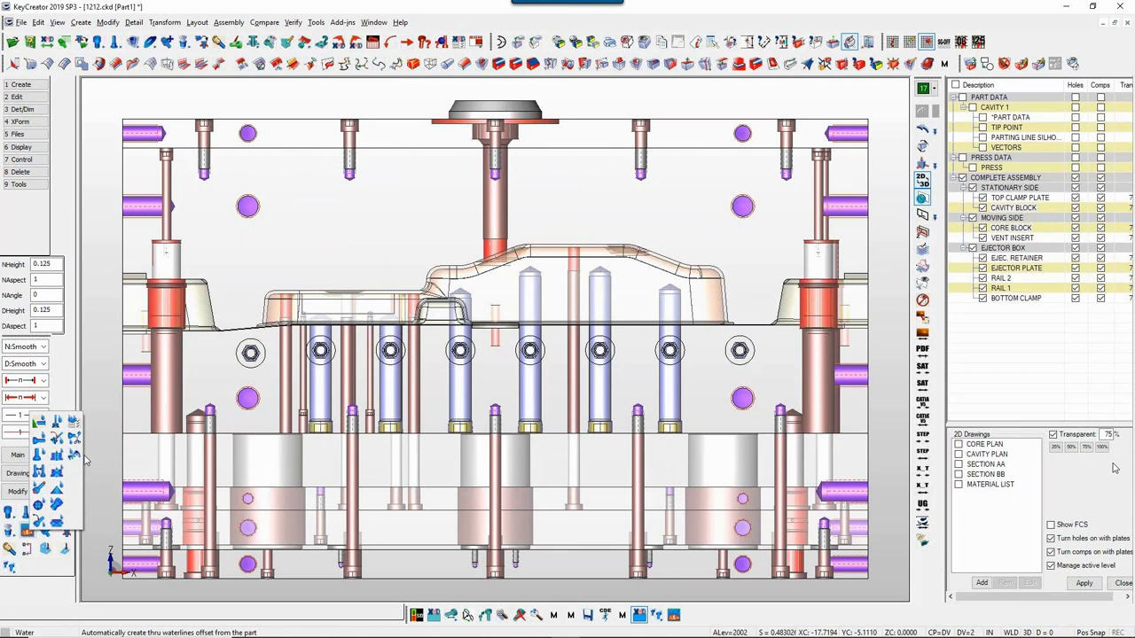
click(56, 423)
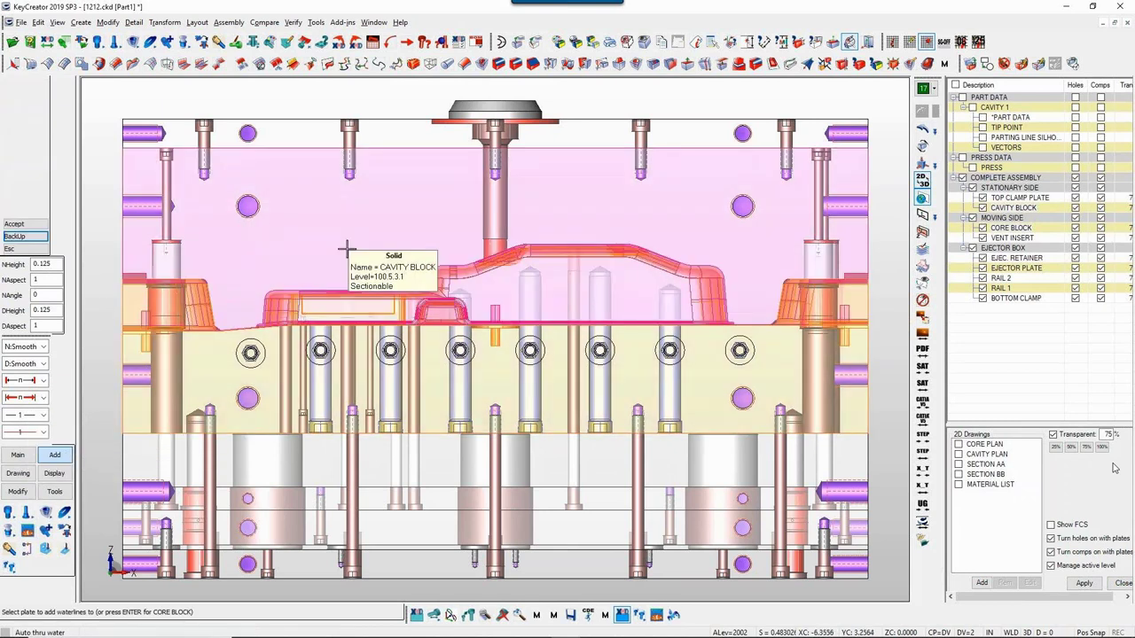
click(348, 253)
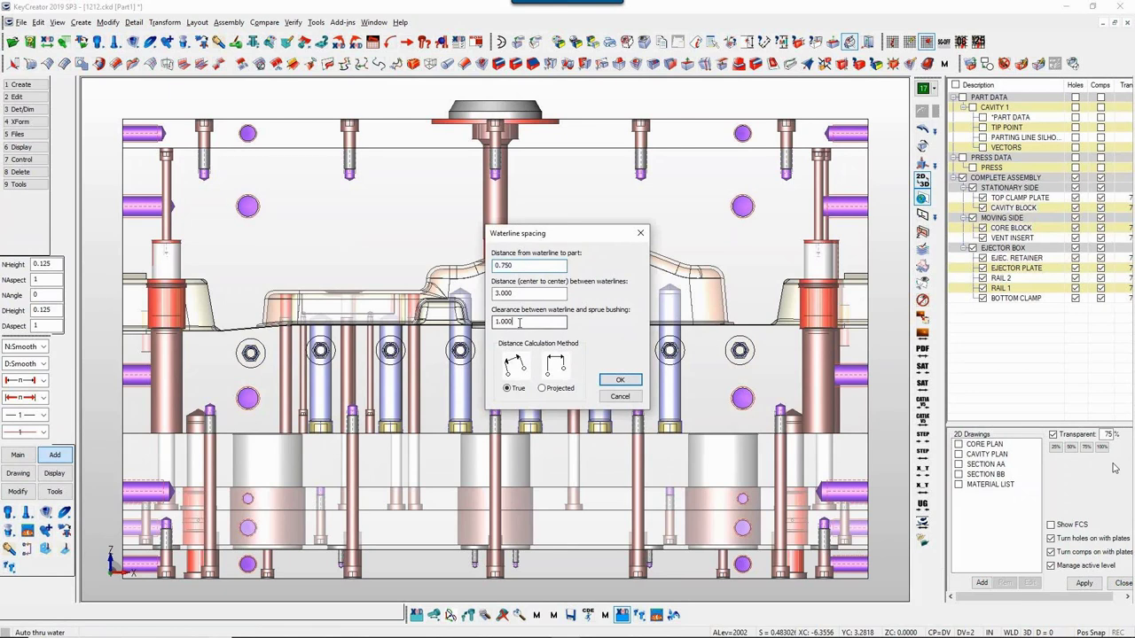
drag(519, 323, 478, 321)
double_click(530, 289)
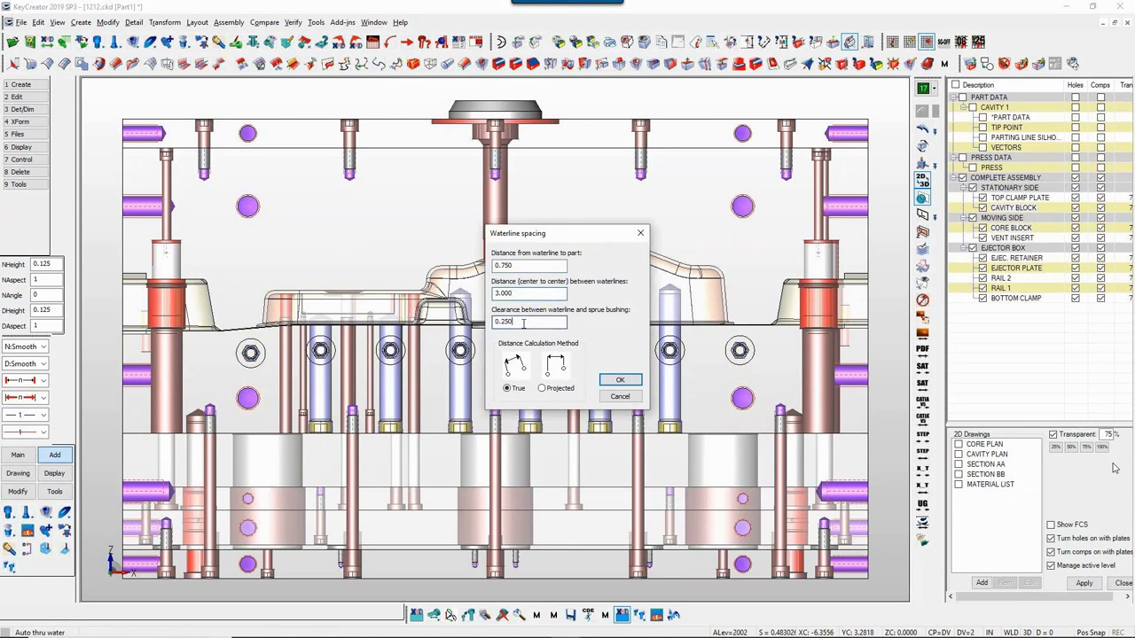
click(620, 382)
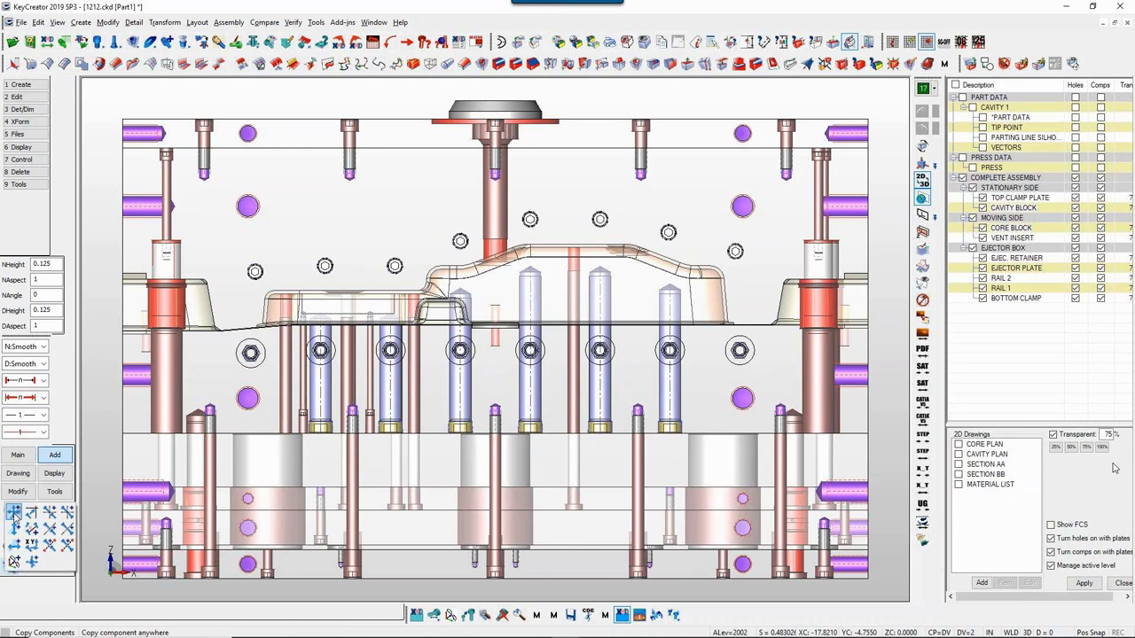
Step: Copy the cavity block's end waterline to a lower position beside the part's outer wall
click(11, 512)
click(735, 251)
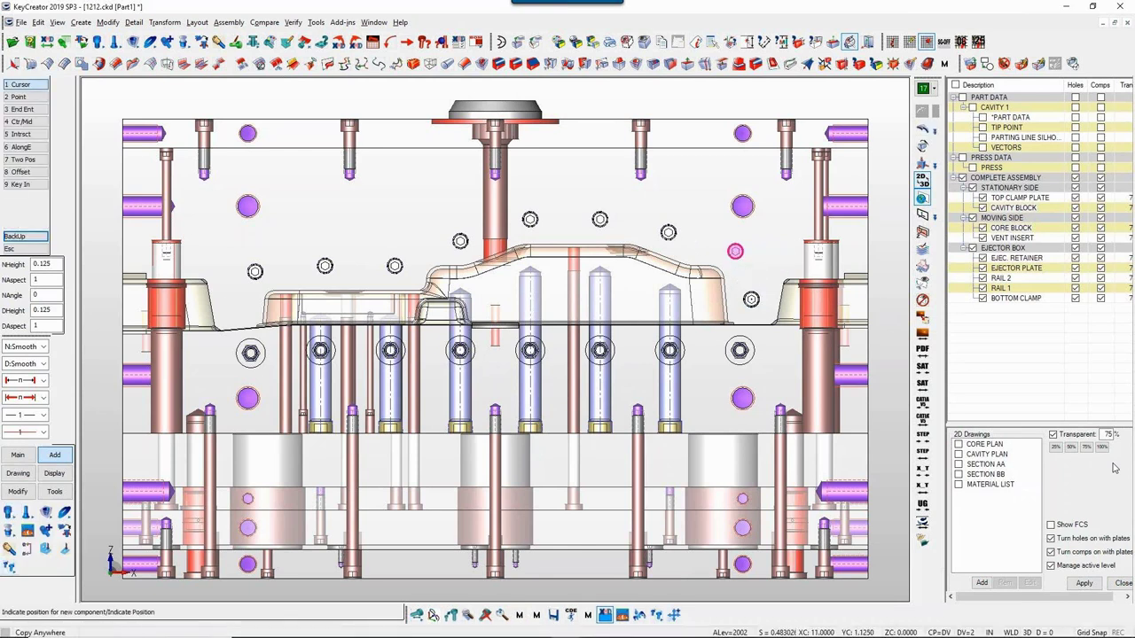
click(745, 286)
key(Escape)
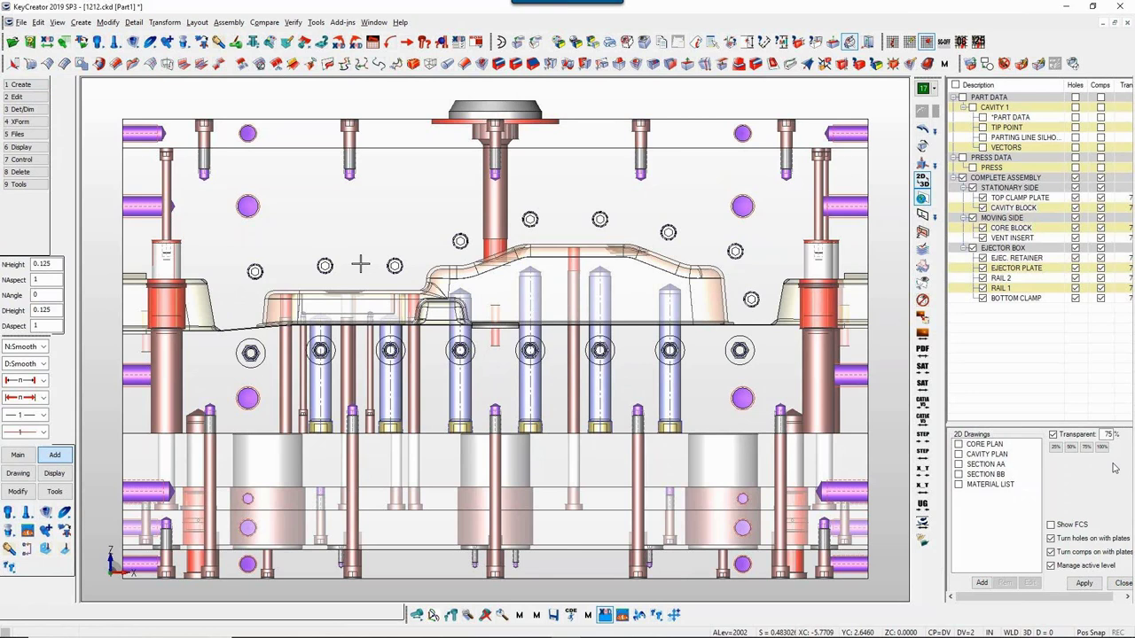
Step: Delete the new group of waterlines from the cavity block, including the copied one
middle_drag(332, 266, 336, 267)
key(Delete)
click(335, 262)
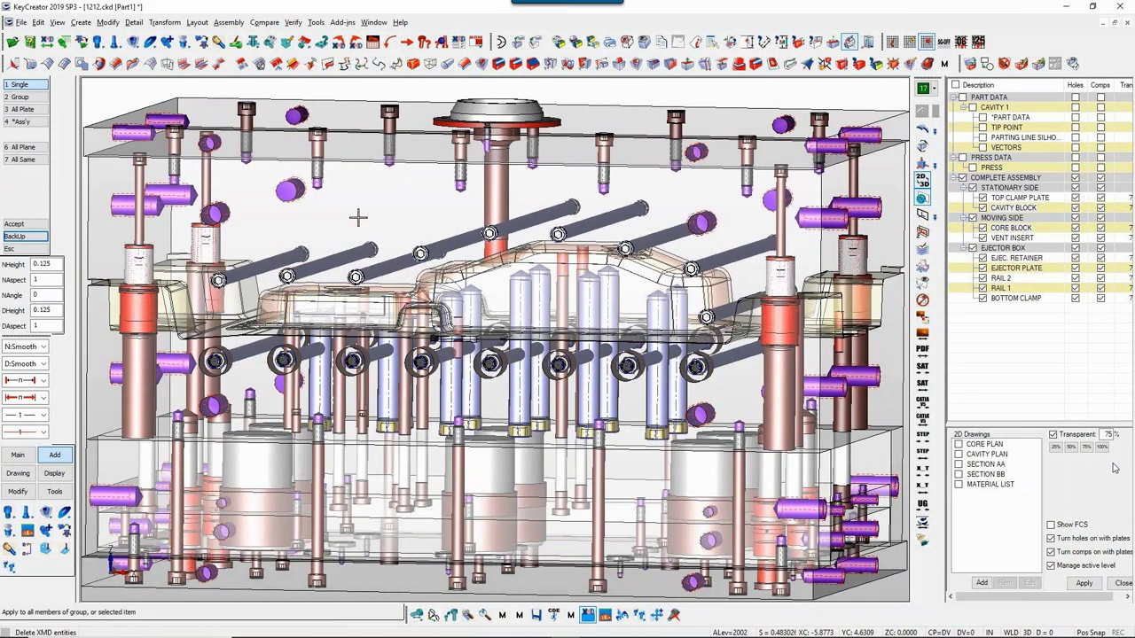
key(2)
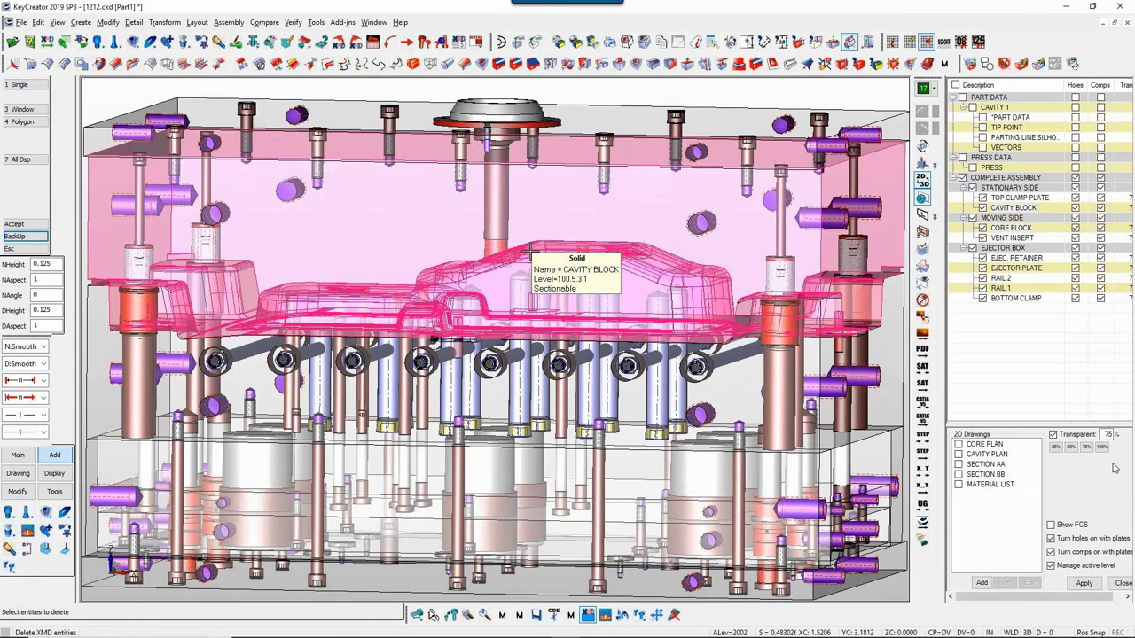
key(Escape)
key(alt+2)
key(alt+w)
drag(481, 114, 737, 368)
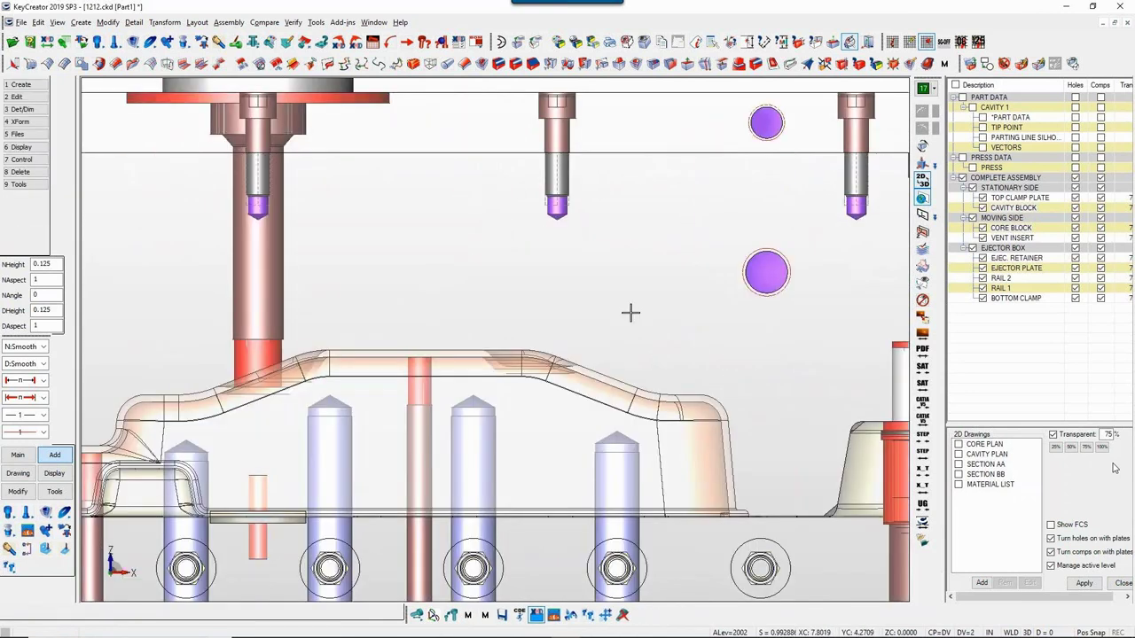
scroll(629, 312, down, 3)
key(alt+a)
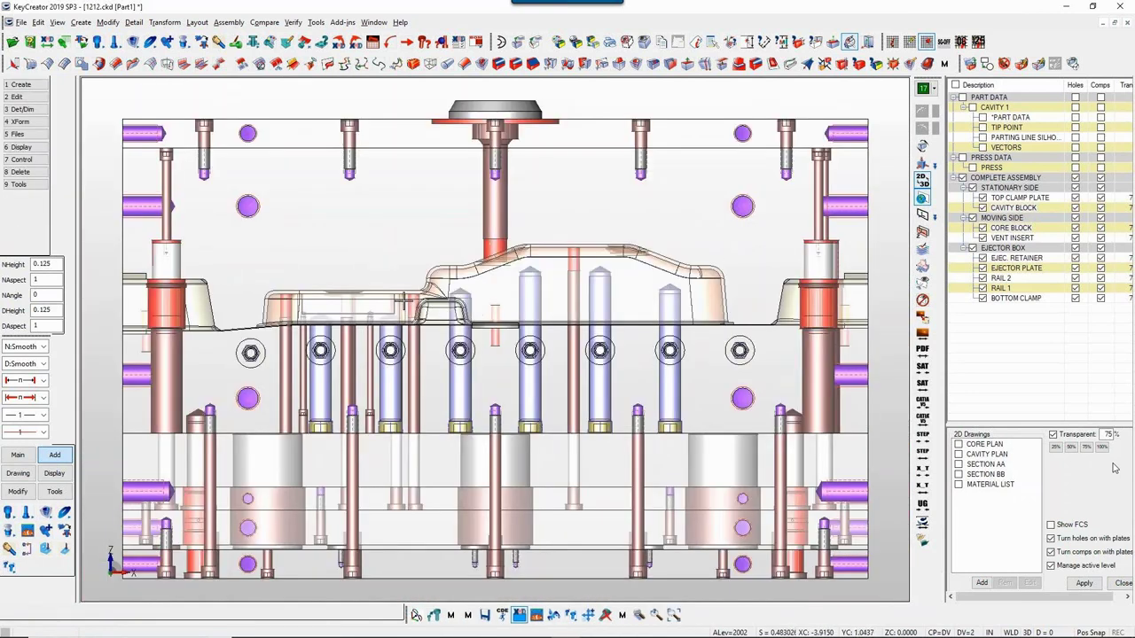
Step: Display the SECTION BB drawing and delete the core block waterline second from the end, below the part's steep outer wall
key(alt+7)
middle_drag(425, 376, 759, 424)
click(958, 474)
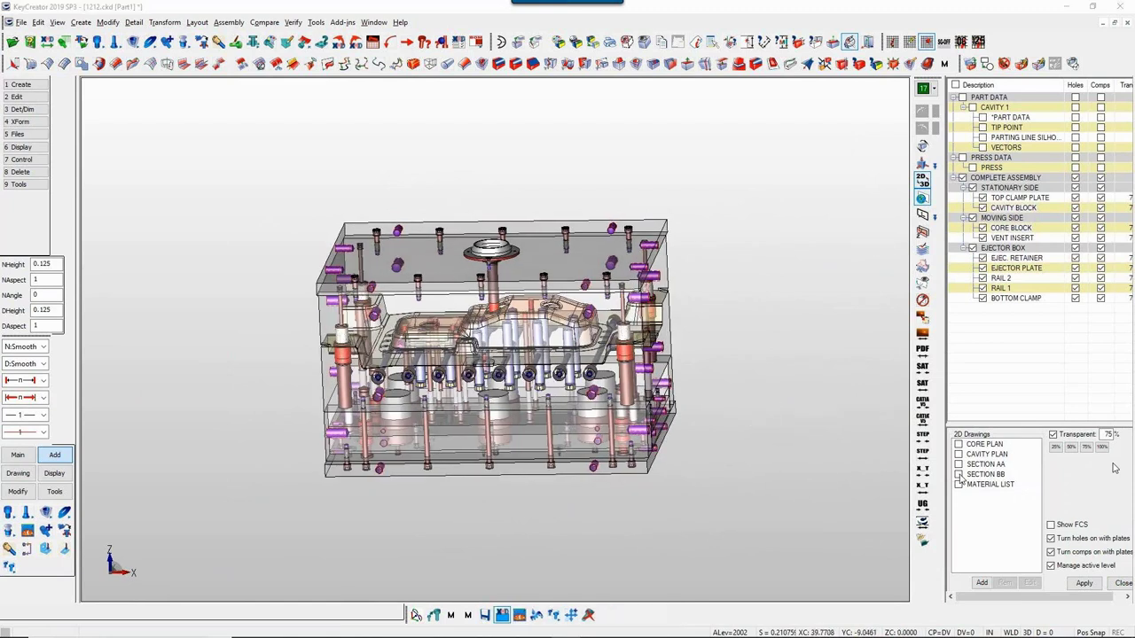
drag(521, 326, 595, 417)
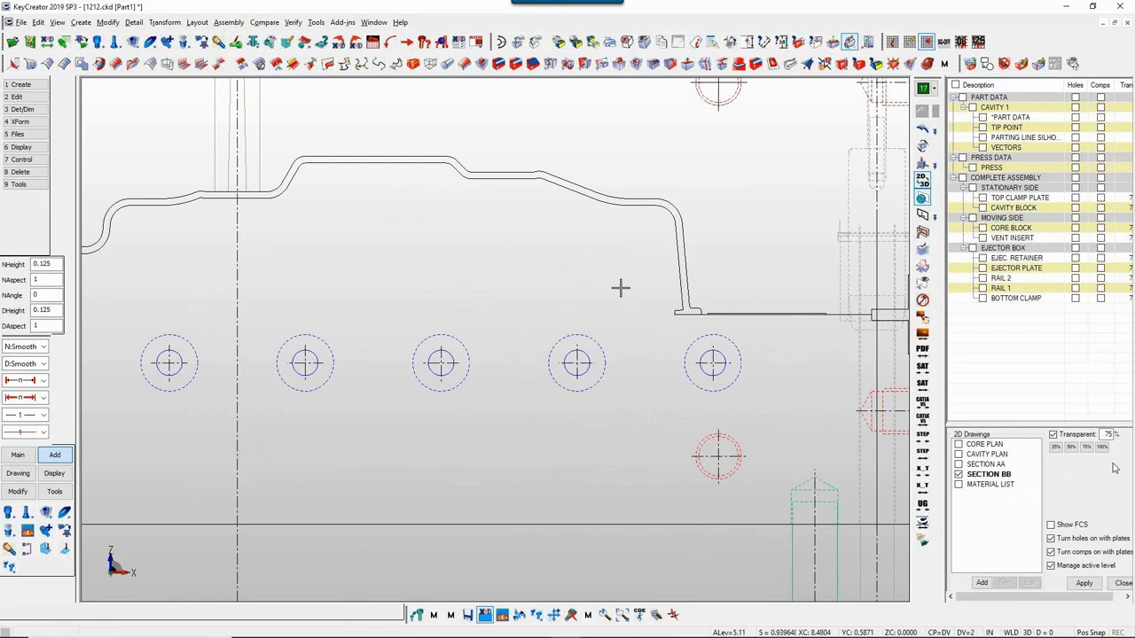
key(Delete)
click(593, 352)
key(Return)
key(alt+h)
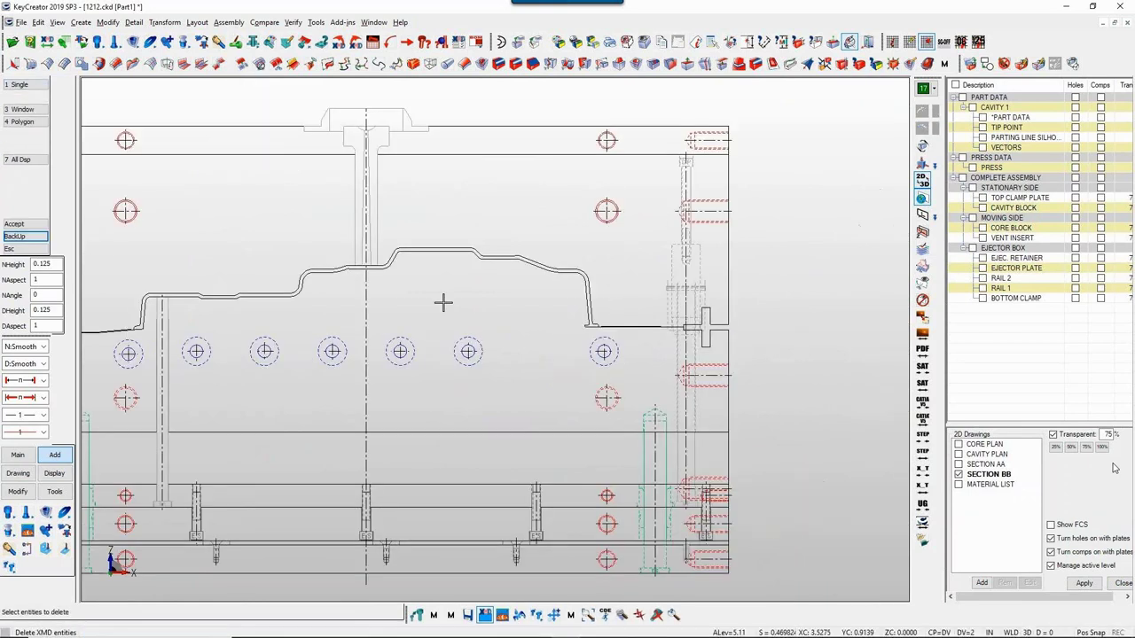
key(alt+w)
click(401, 218)
click(612, 522)
key(Escape)
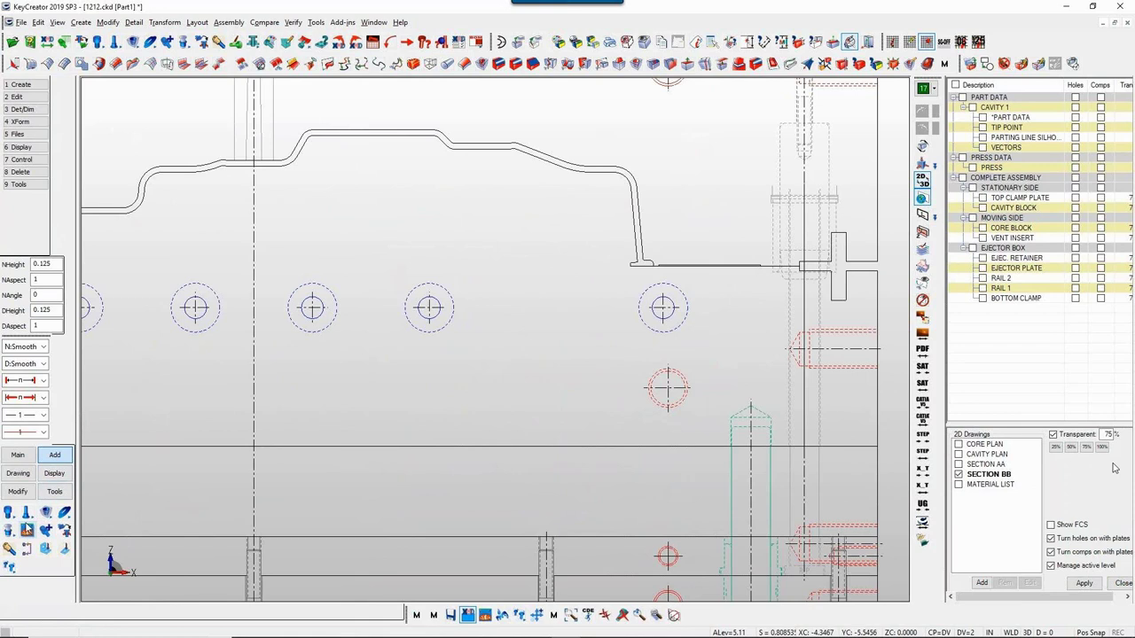
Step: Add a horizontal dimension across the undercut at the foot of the part's outer wall in SECTION BB
click(10, 549)
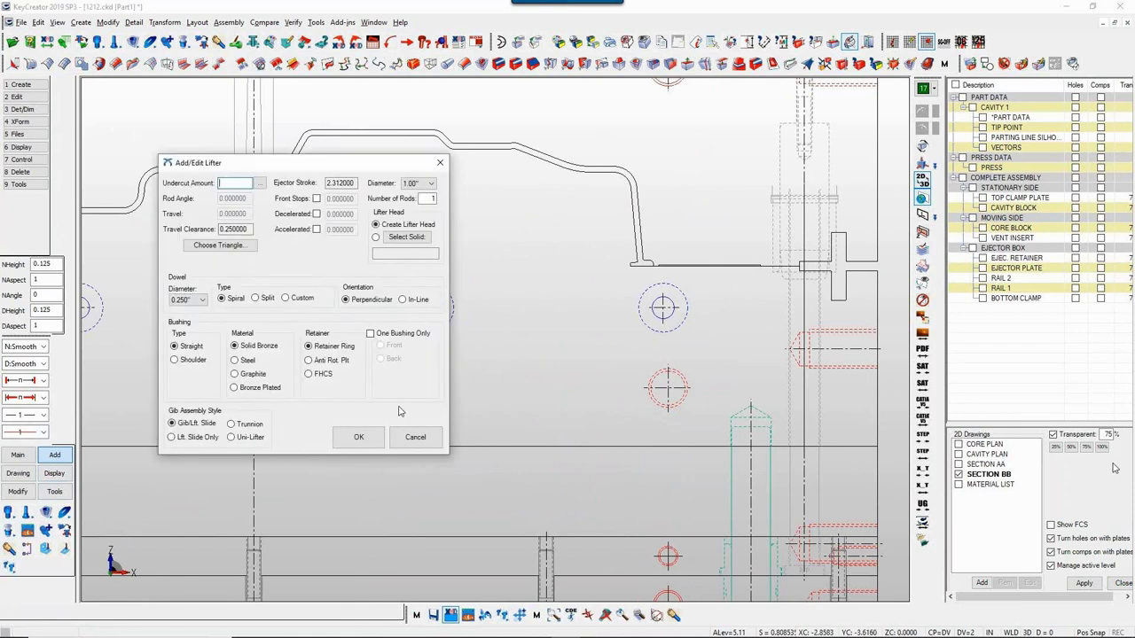
click(414, 437)
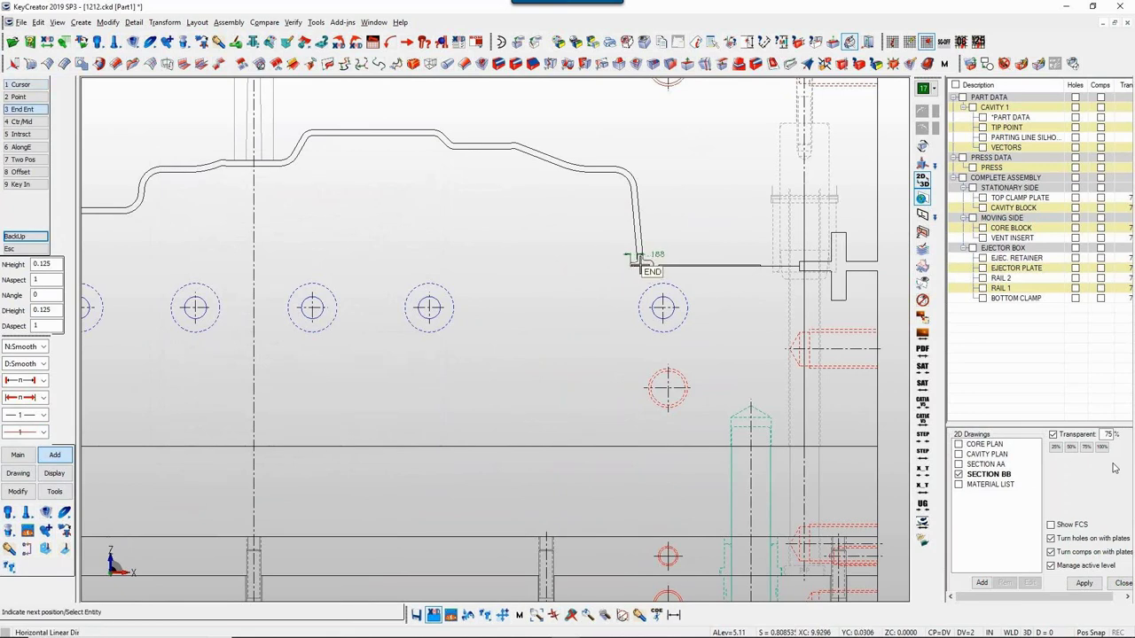
click(640, 264)
click(676, 245)
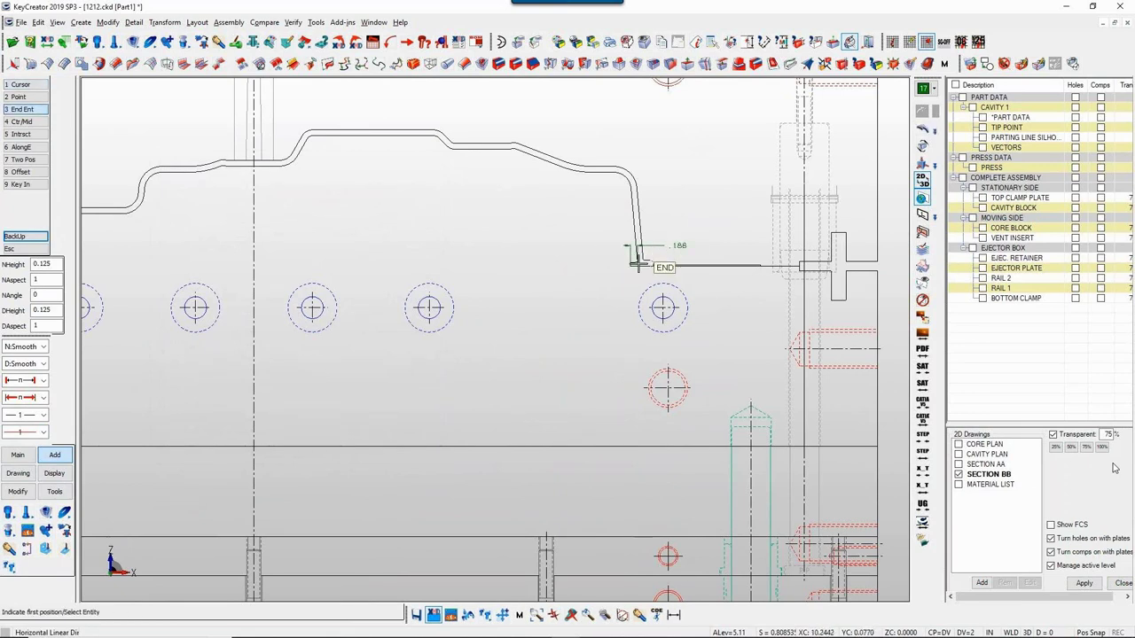
key(Escape)
Step: Start a new lifter and take its undercut amount from the horizontal dimension at the part's wall
click(9, 548)
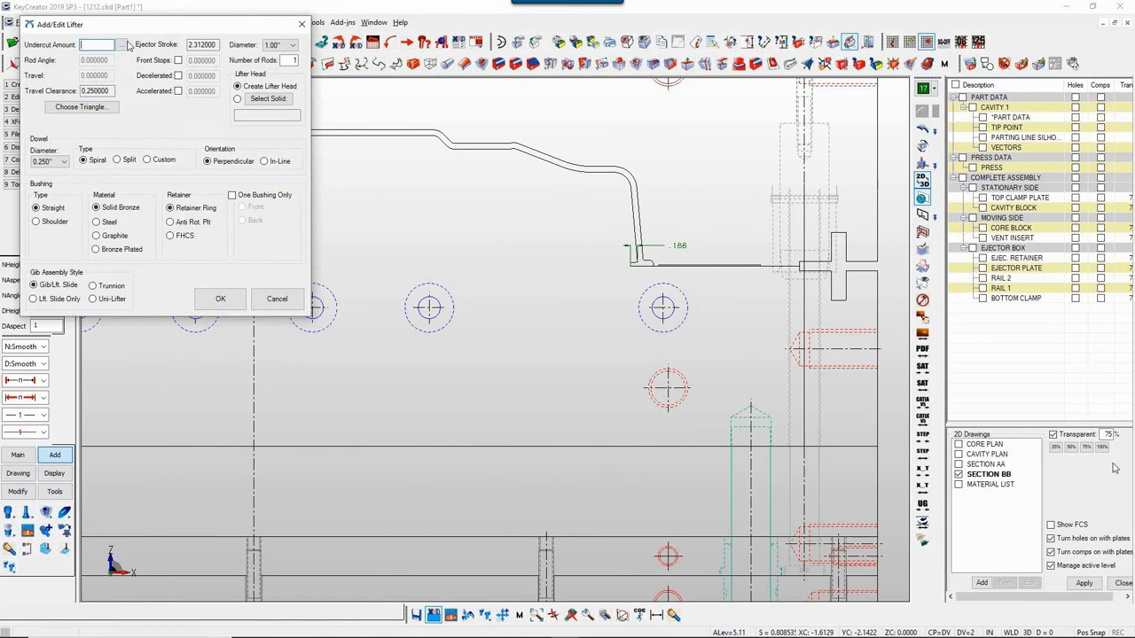
click(121, 45)
click(668, 238)
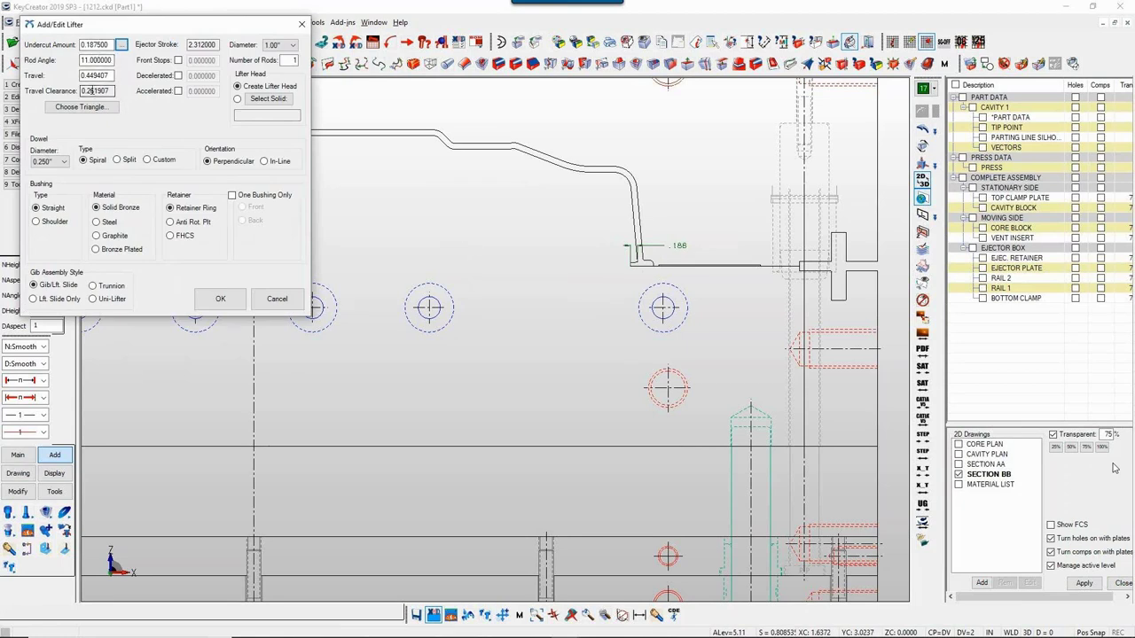
drag(91, 90, 108, 90)
click(108, 91)
Step: Try lifter rod angles of 9 and 1 degrees to check the resulting travel clearance
click(113, 59)
drag(113, 60, 69, 60)
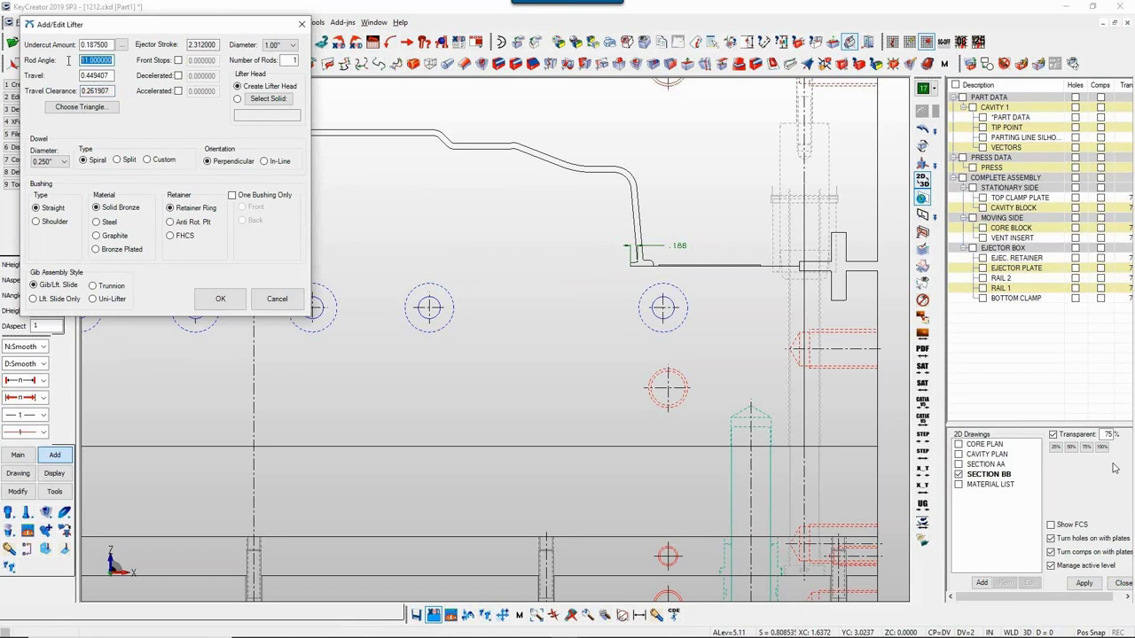
text(9)
click(110, 75)
click(89, 90)
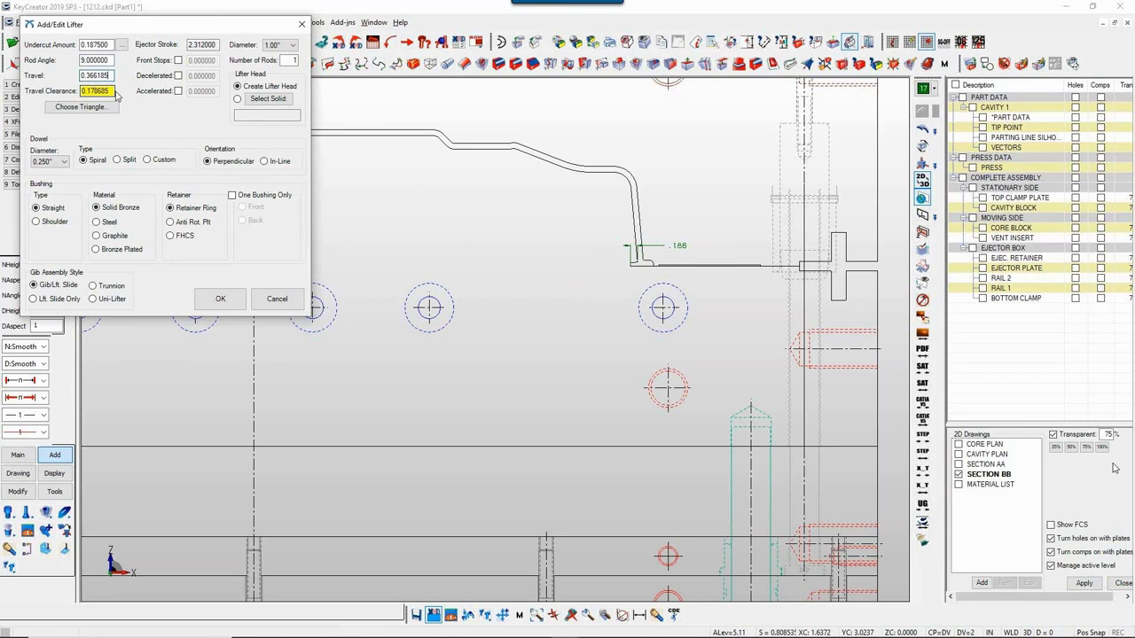
double_click(114, 93)
drag(113, 60, 81, 60)
text(1)
click(110, 75)
key(shift+Tab)
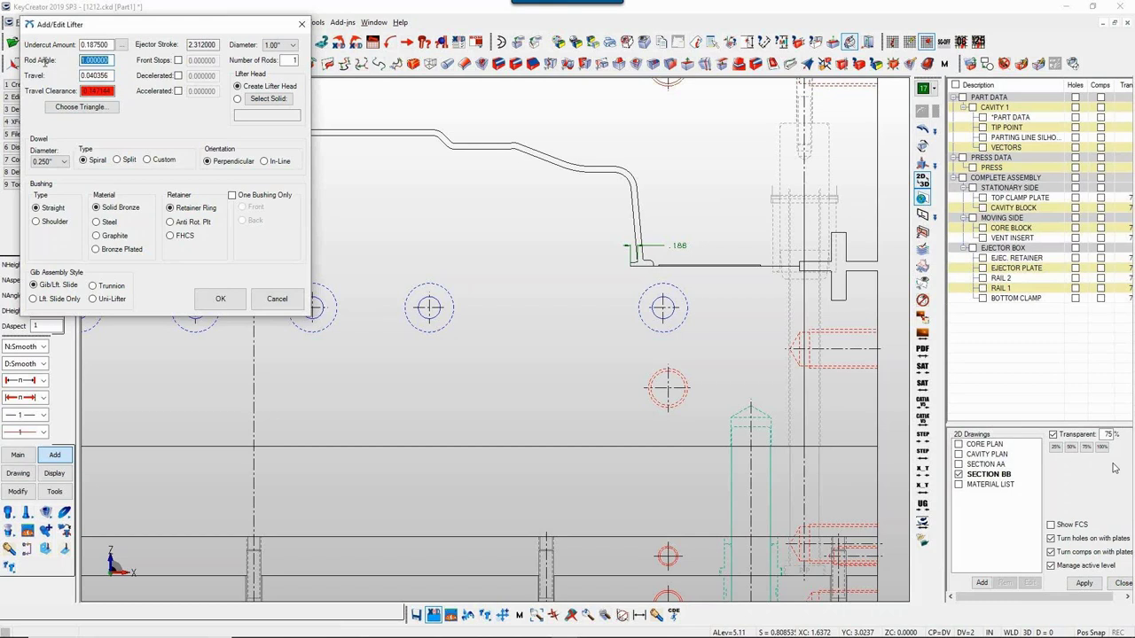
Step: Set the lifter's rod angle to 11 degrees and place its head in the CORE BLOCK beneath the part's undercut
text(11)
click(86, 76)
click(221, 299)
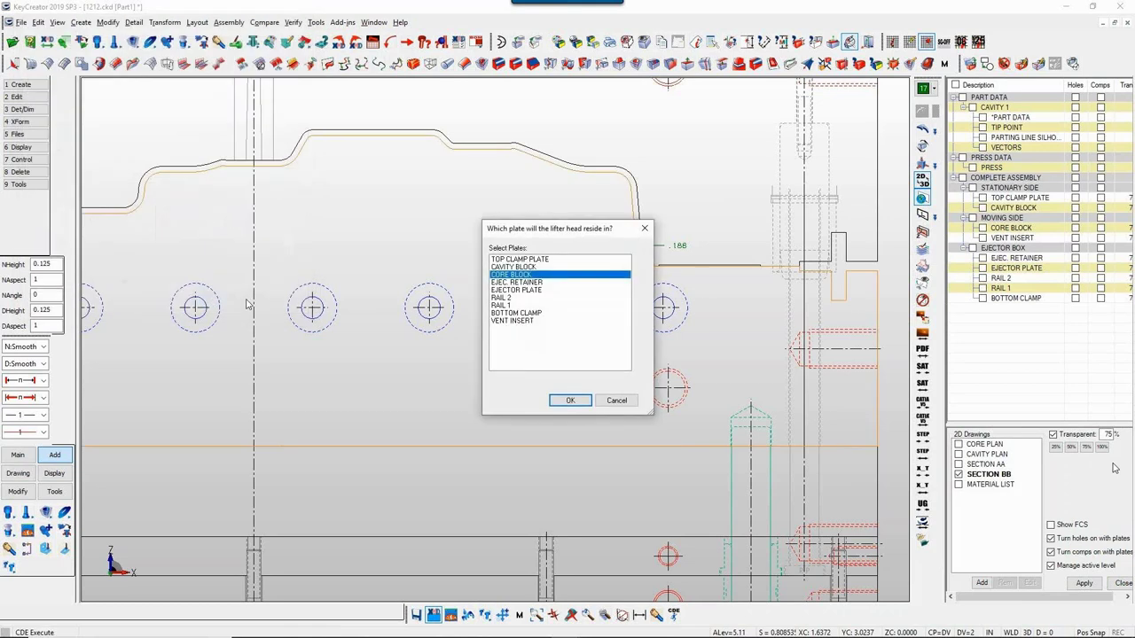
click(570, 400)
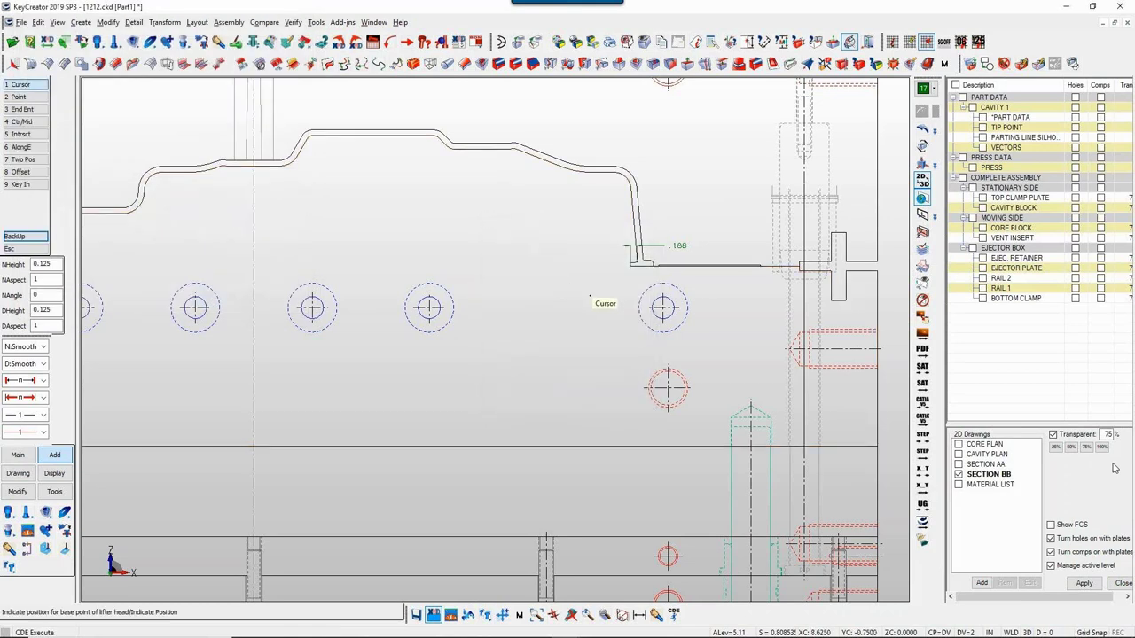
click(640, 496)
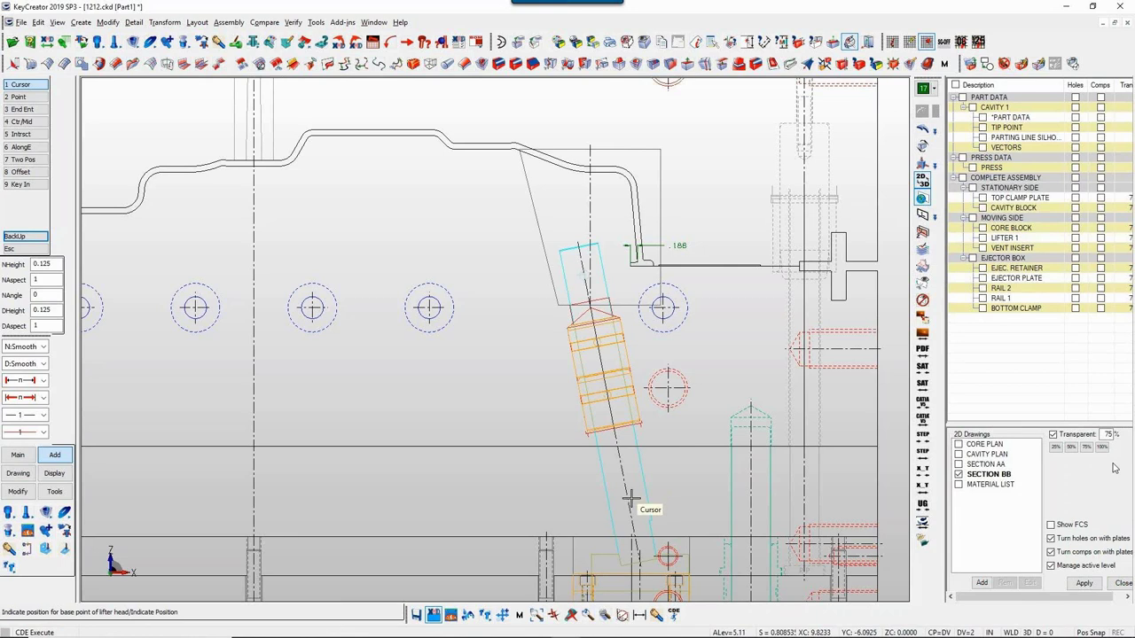
key(alt+h)
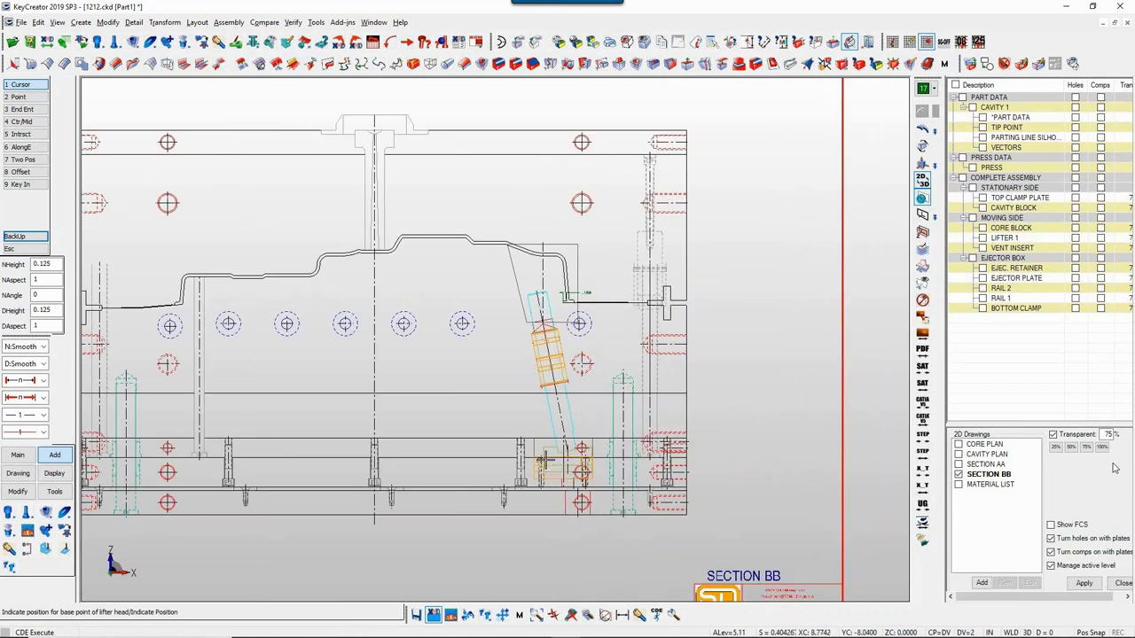
click(547, 467)
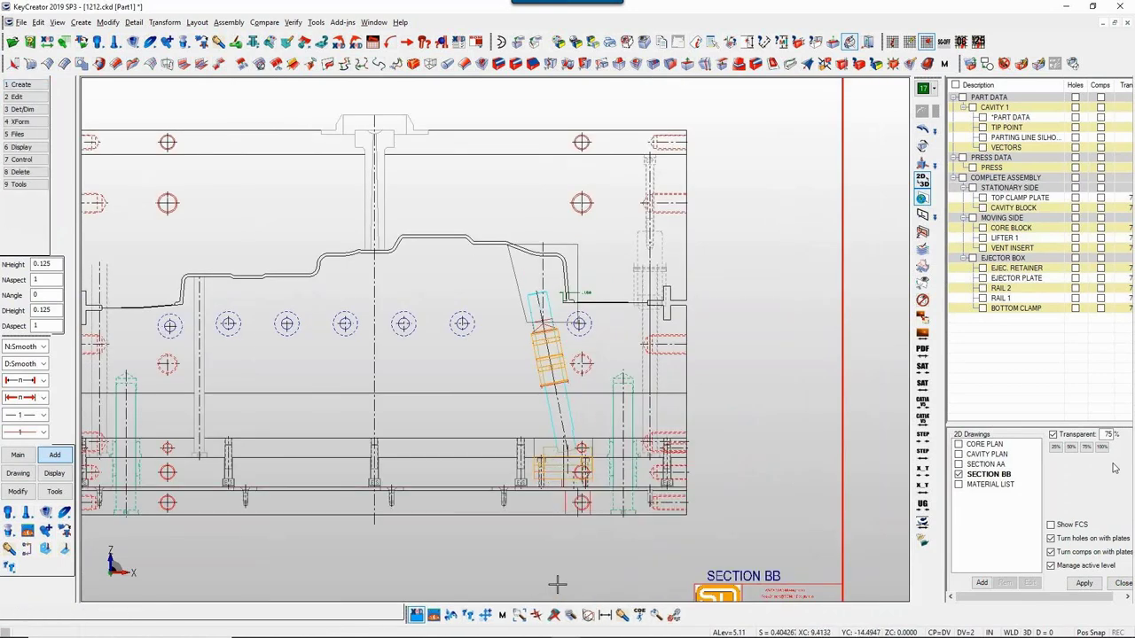
Step: View LIFTER 1 on its own in 3D, and show it within the complete assembly
key(x)
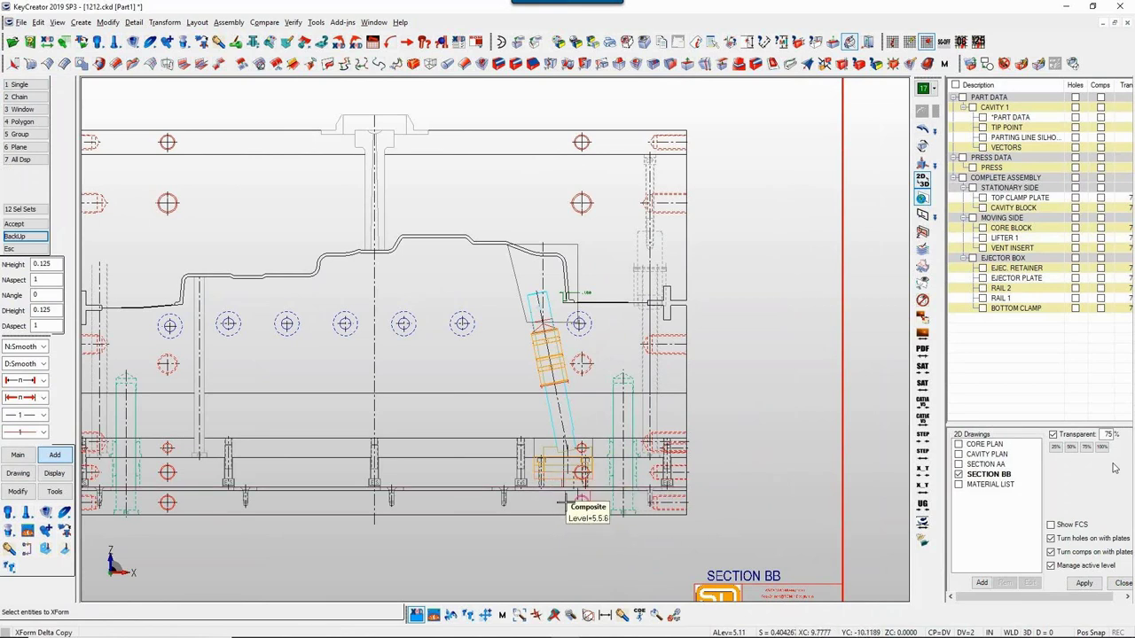
key(Escape)
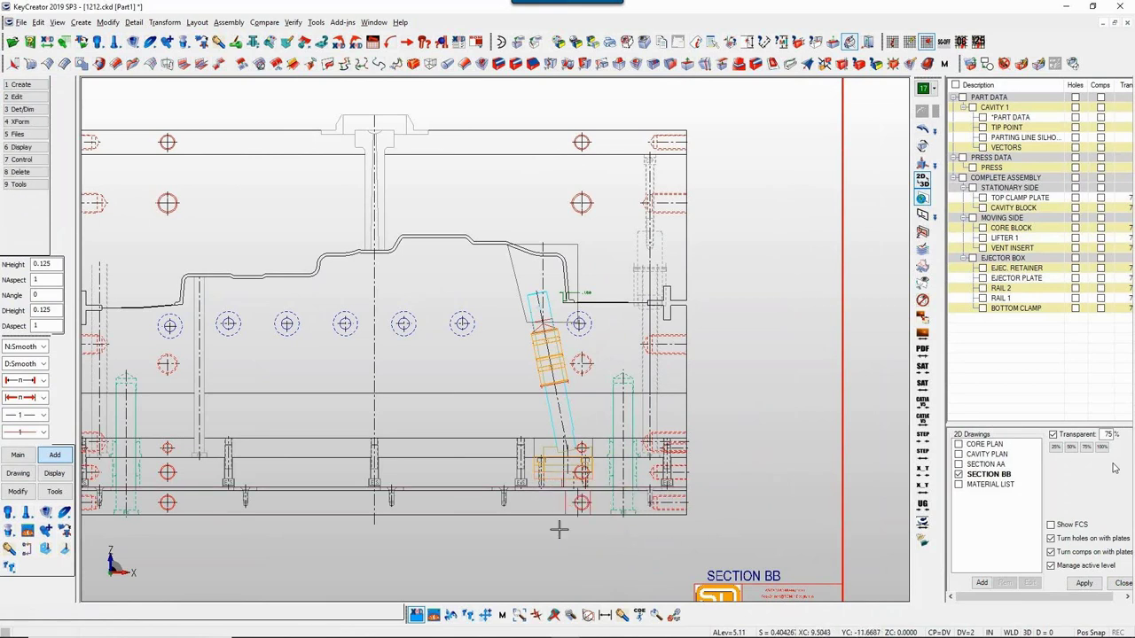
double_click(993, 243)
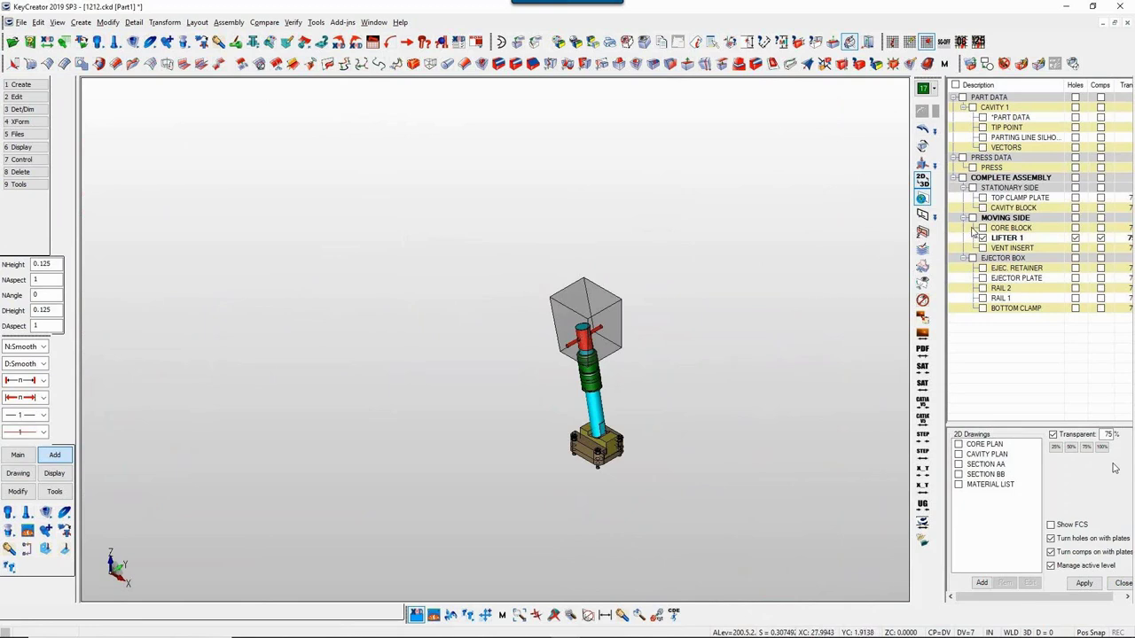
click(962, 177)
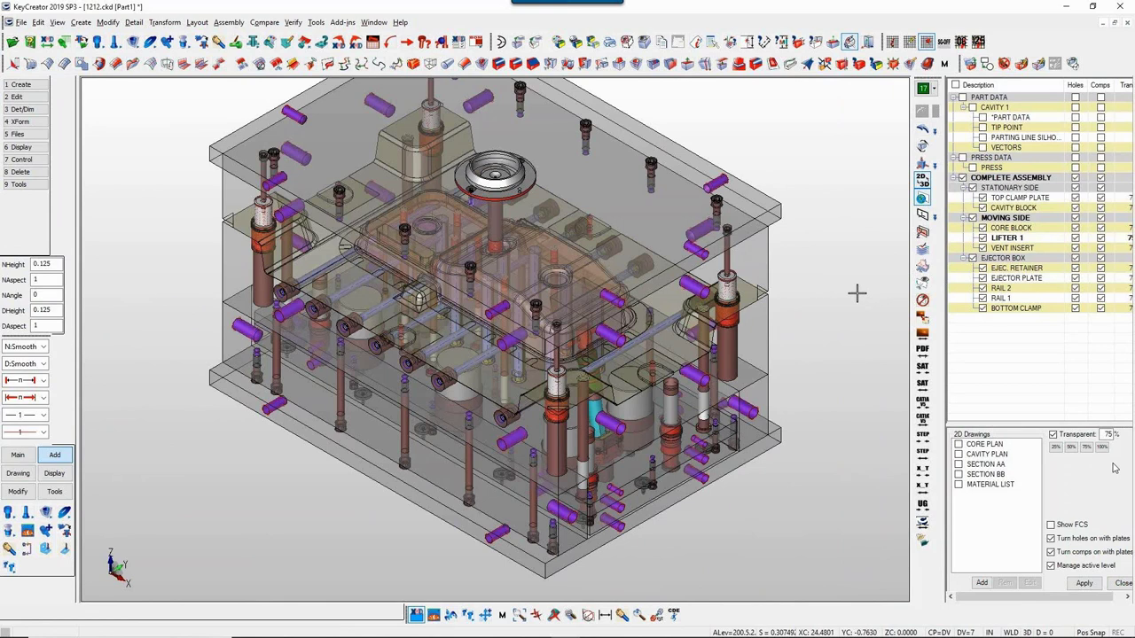
Step: Save the mold file with the complete assembly in front view, and open the parting line editor from the mold parameters
key(alt+2)
key(ctrl+s)
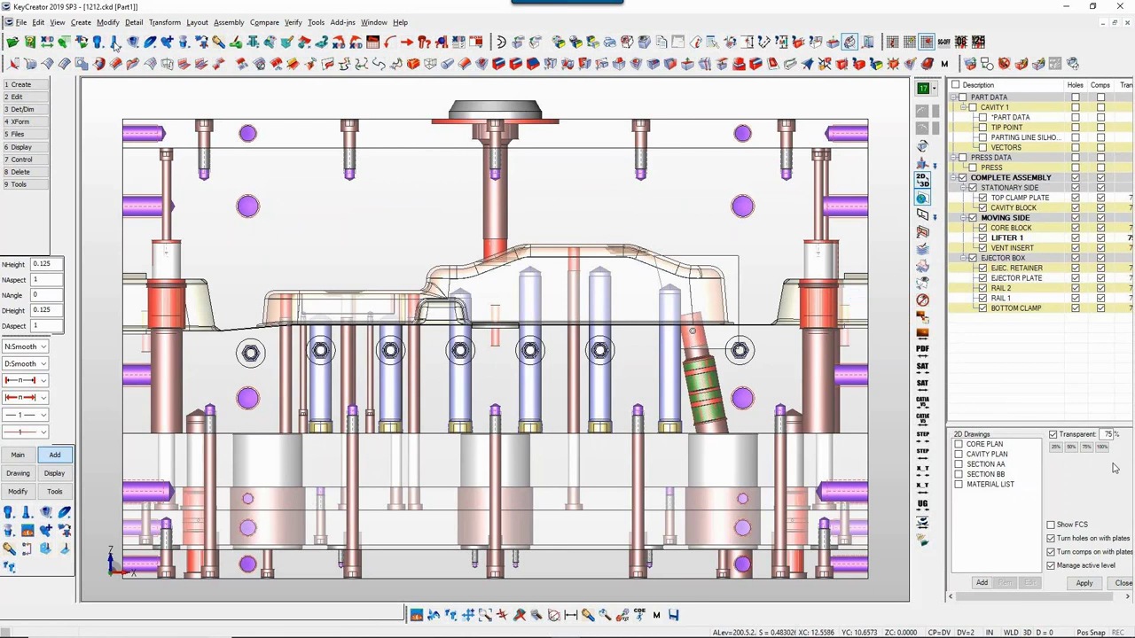
click(285, 46)
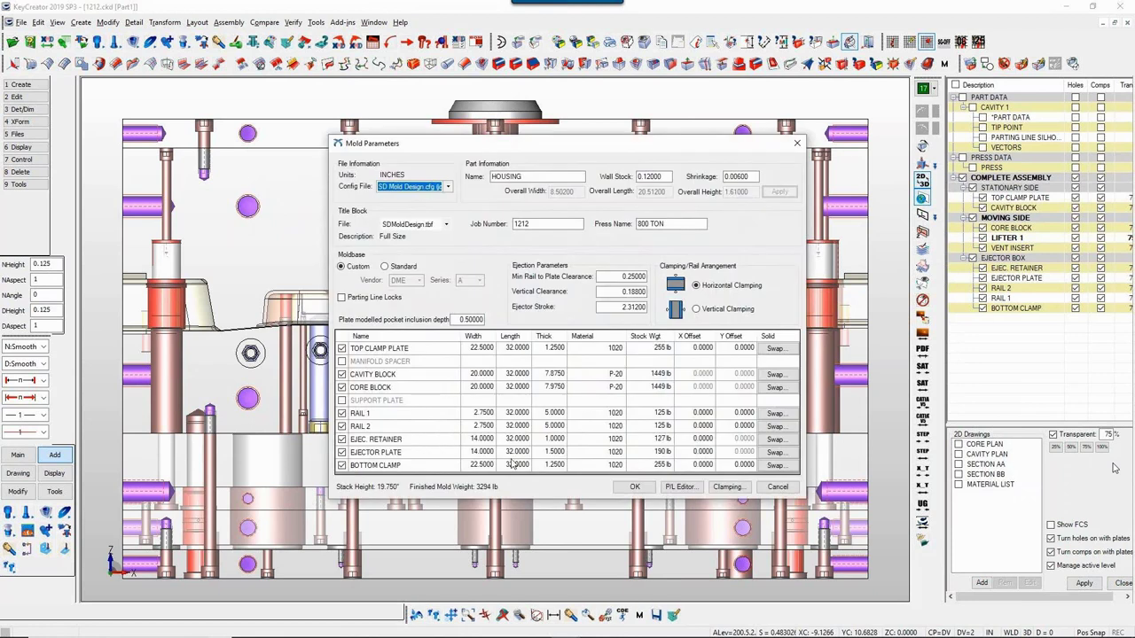
click(685, 487)
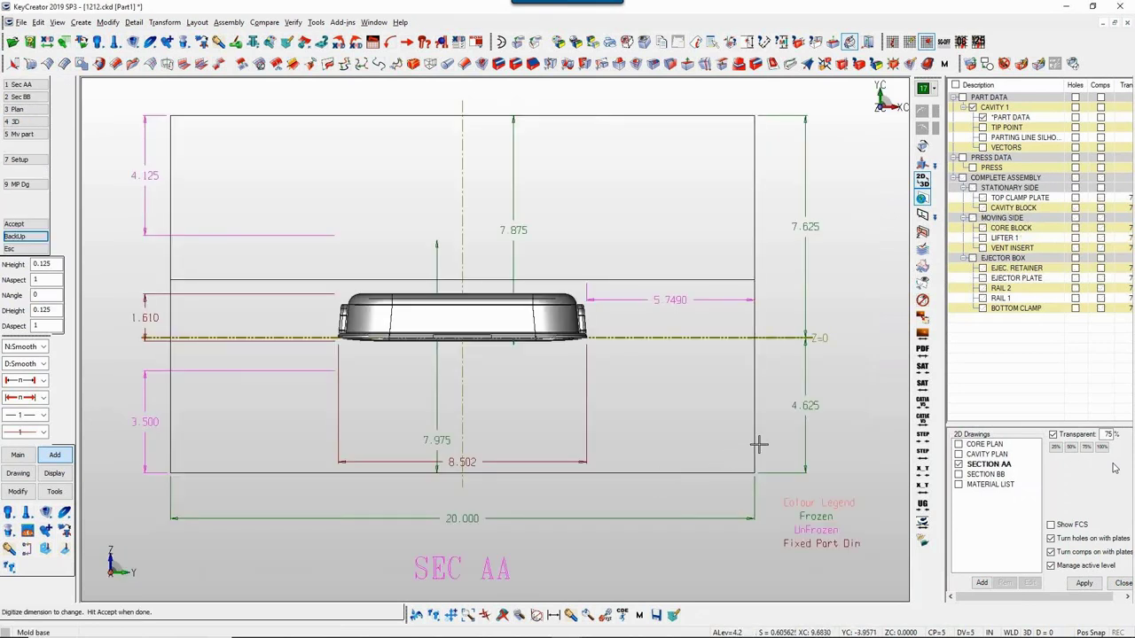
Step: Try to increase the 4.625 block height below the parting line by 2 in Section AA, keeping it frozen
click(805, 405)
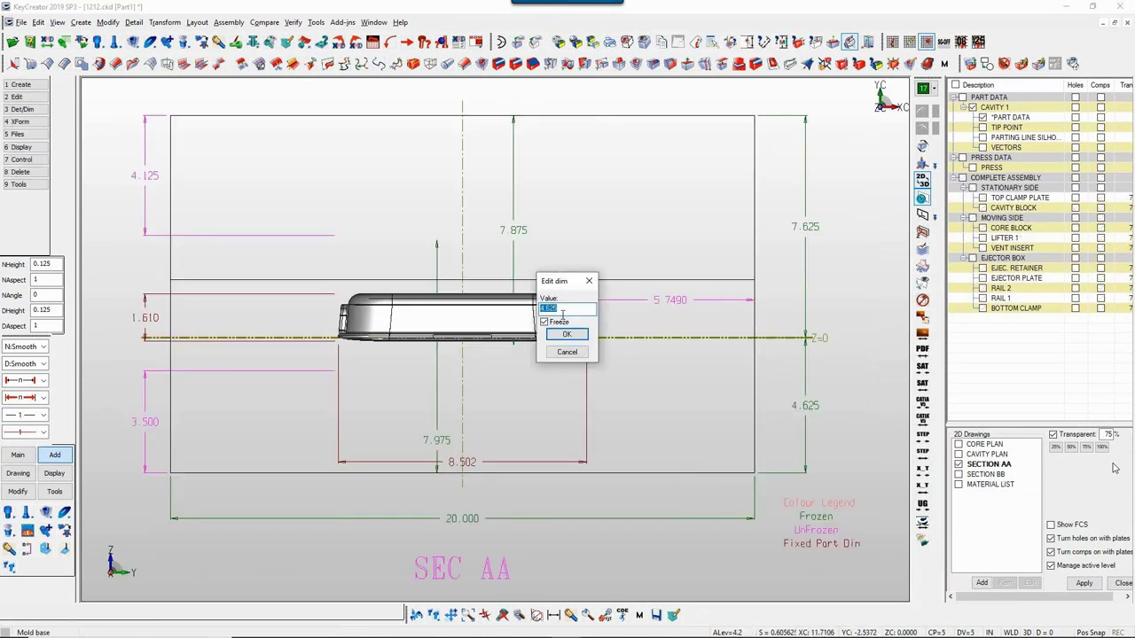
click(562, 311)
text(+2)
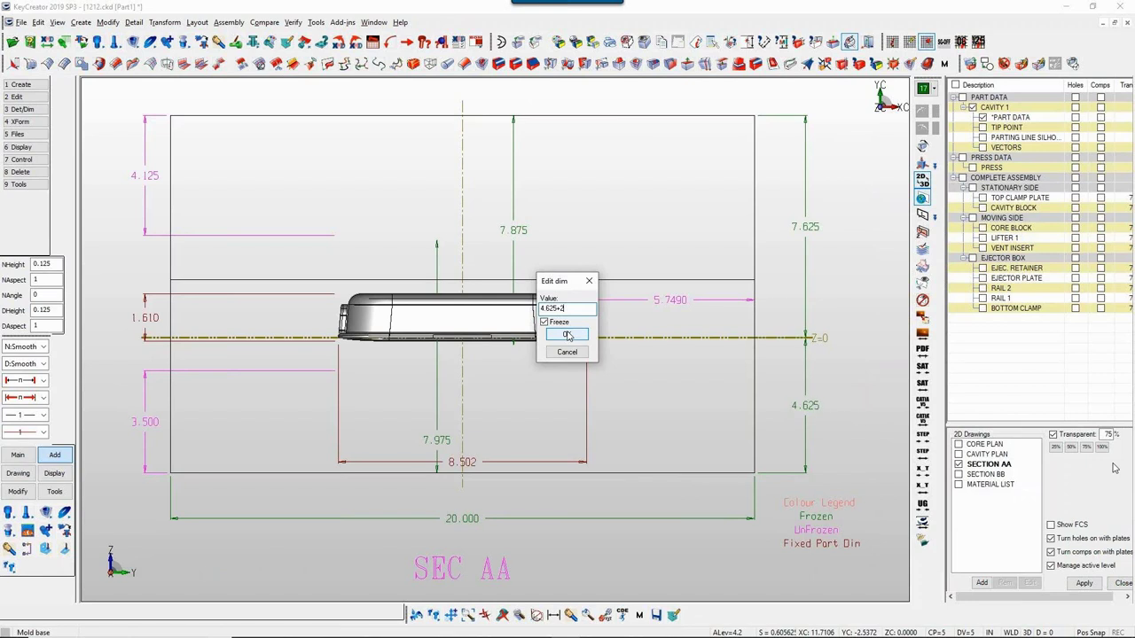
click(572, 334)
click(556, 343)
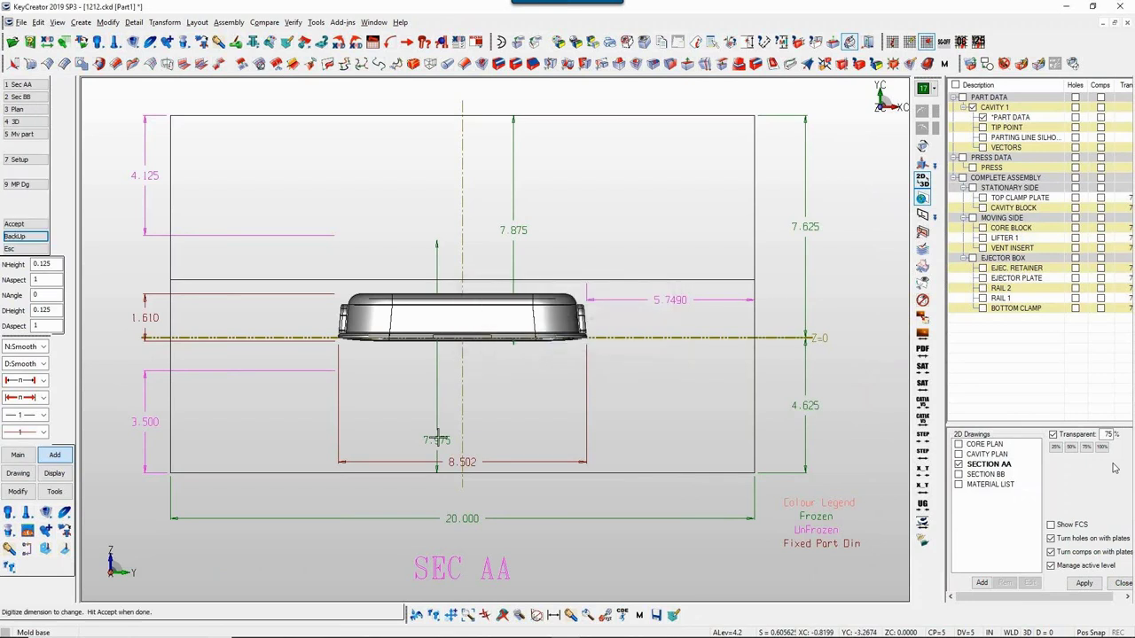
Step: Unfreeze the core block's 7.975 thickness dimension in Section AA
click(437, 438)
click(552, 325)
click(558, 337)
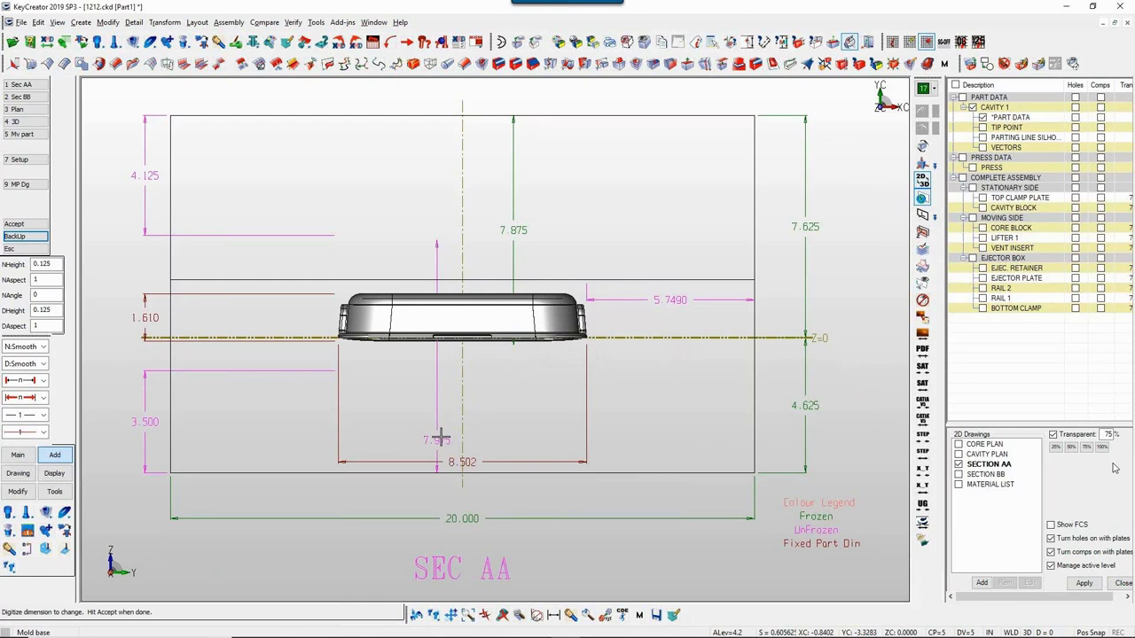
Step: Open the 4.625 block height dimension below the parting line for editing
click(761, 372)
click(567, 309)
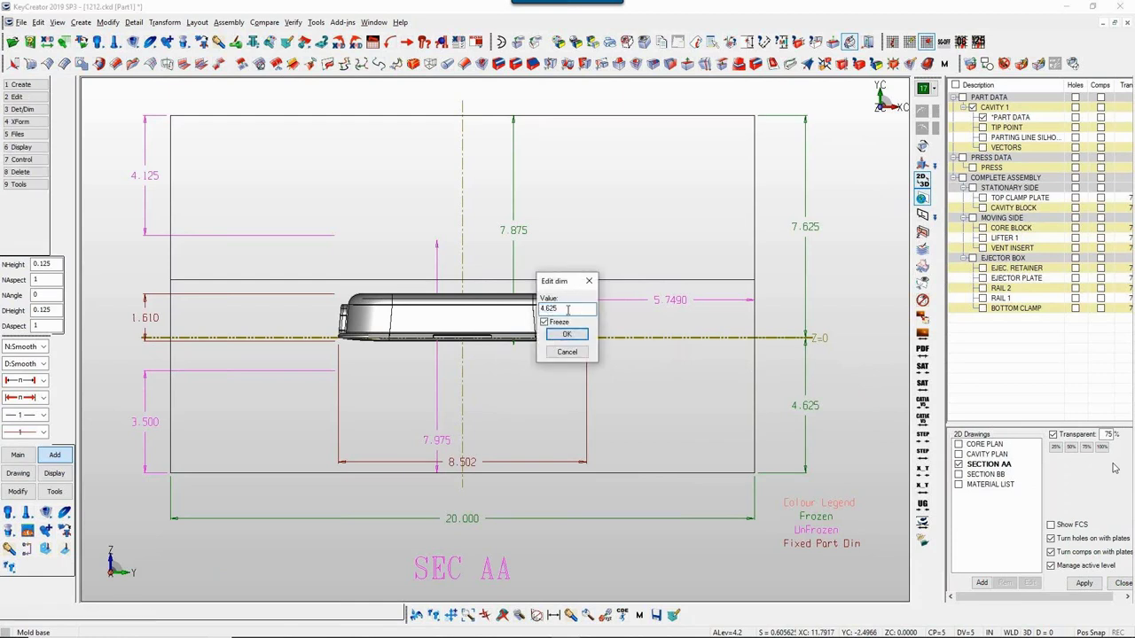
Step: Set the frozen 4.625 dimension below the Z=0 line in Section AA to 4.625+2 and accept the section layout
text(+2)
click(566, 335)
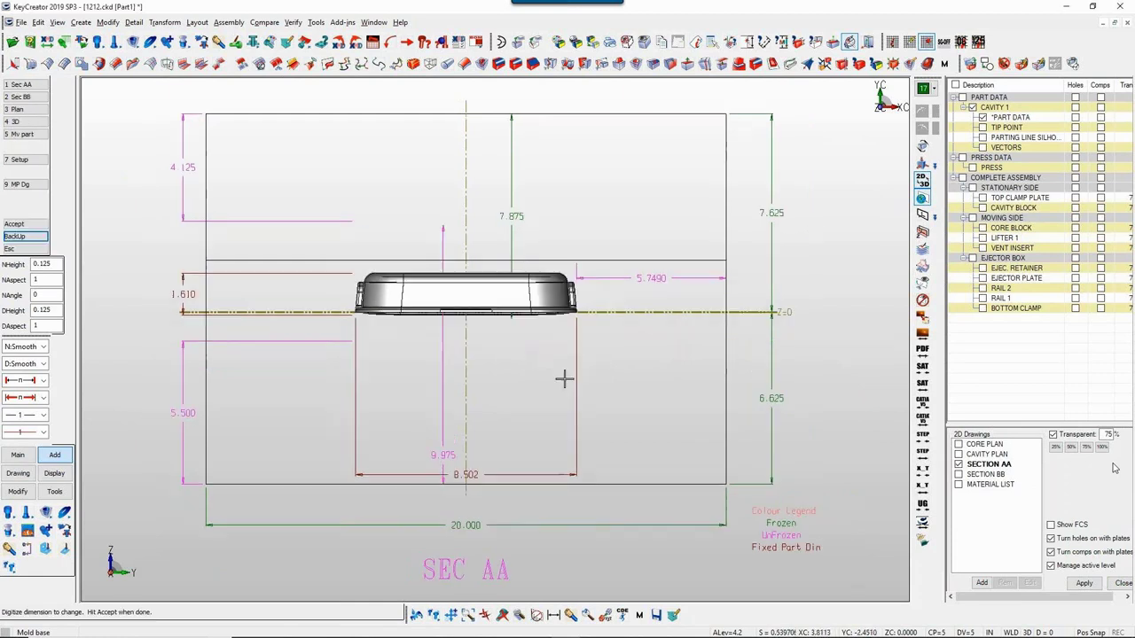
key(Return)
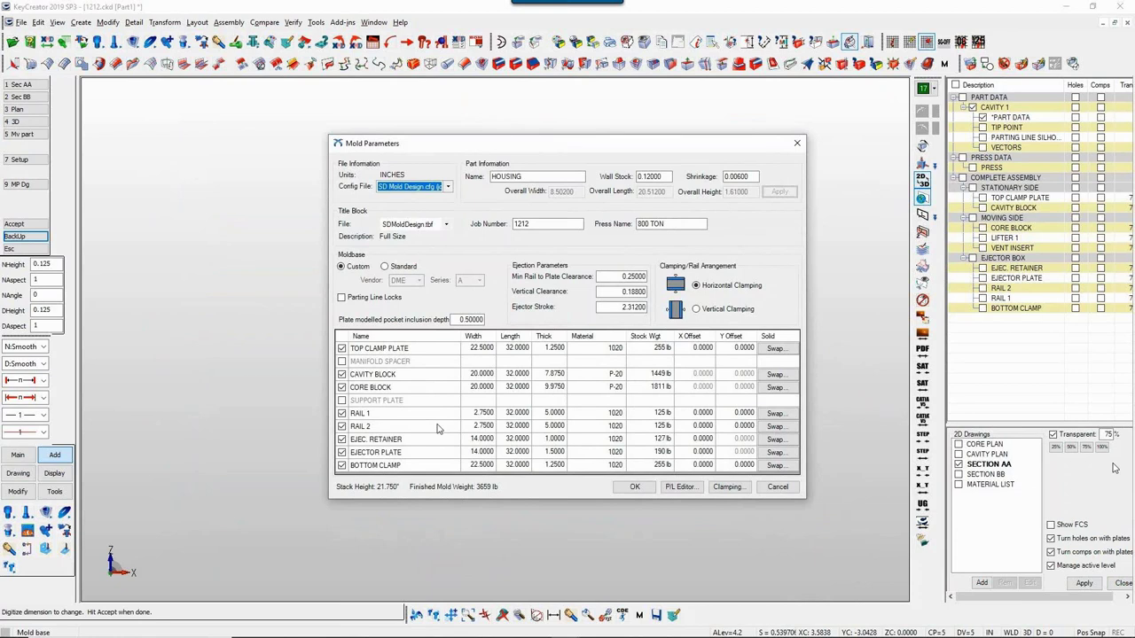
Step: Include the manifold spacer in the mold base, set the ejector stroke to 5, and apply the mold parameters
click(342, 363)
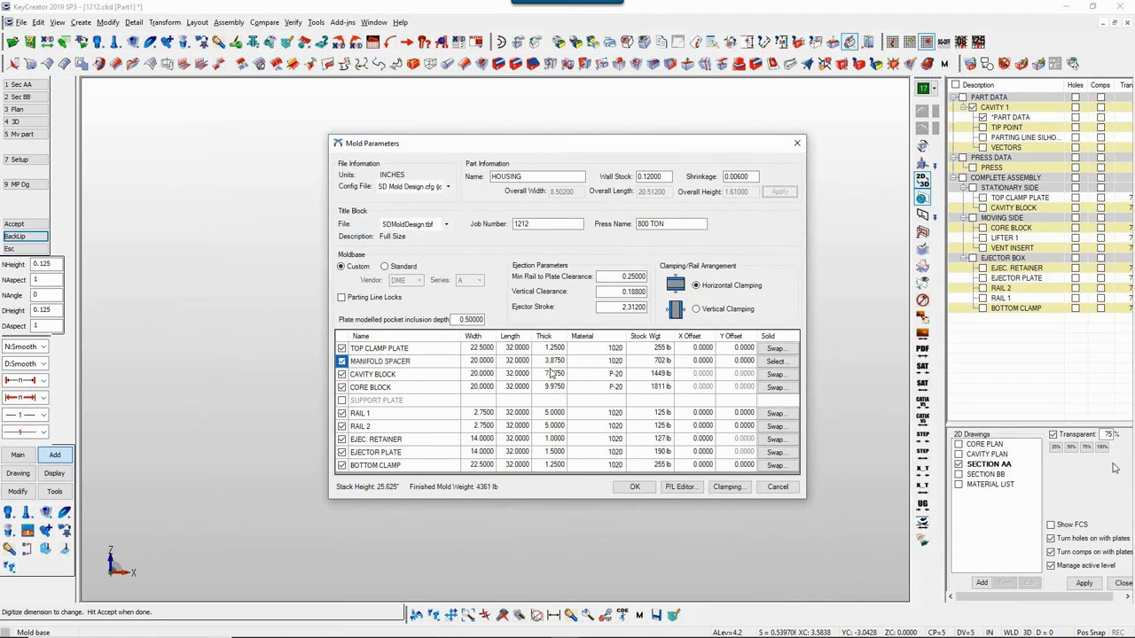
double_click(615, 306)
text(5)
key(Return)
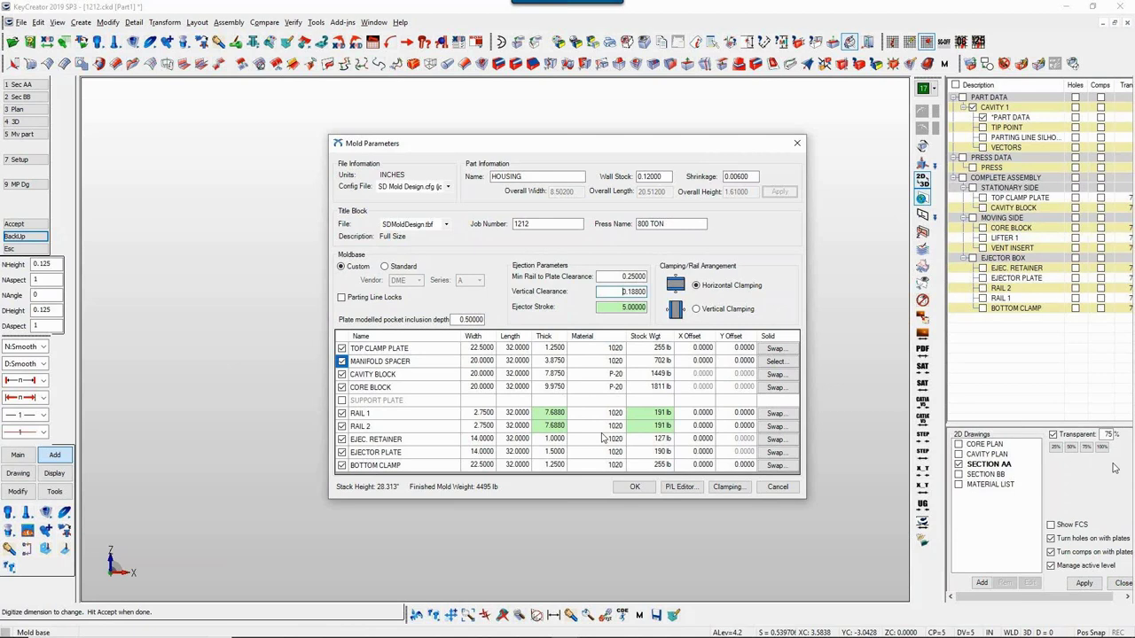
click(639, 487)
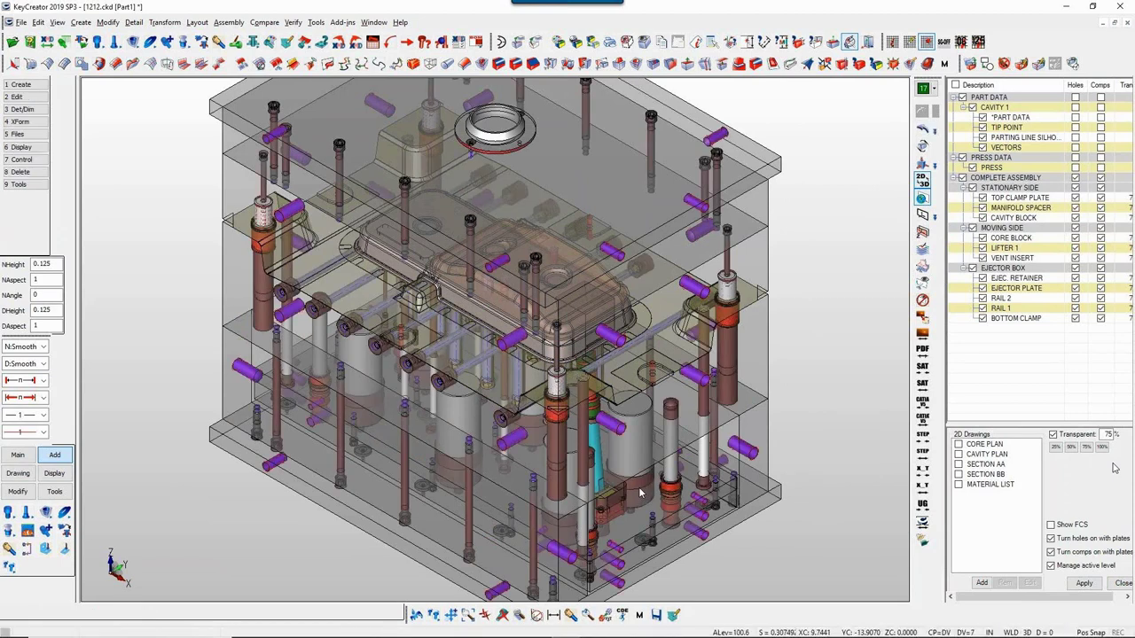
Step: Examine the manifold spacer in the rebuilt mold assembly from the front
key(alt+a)
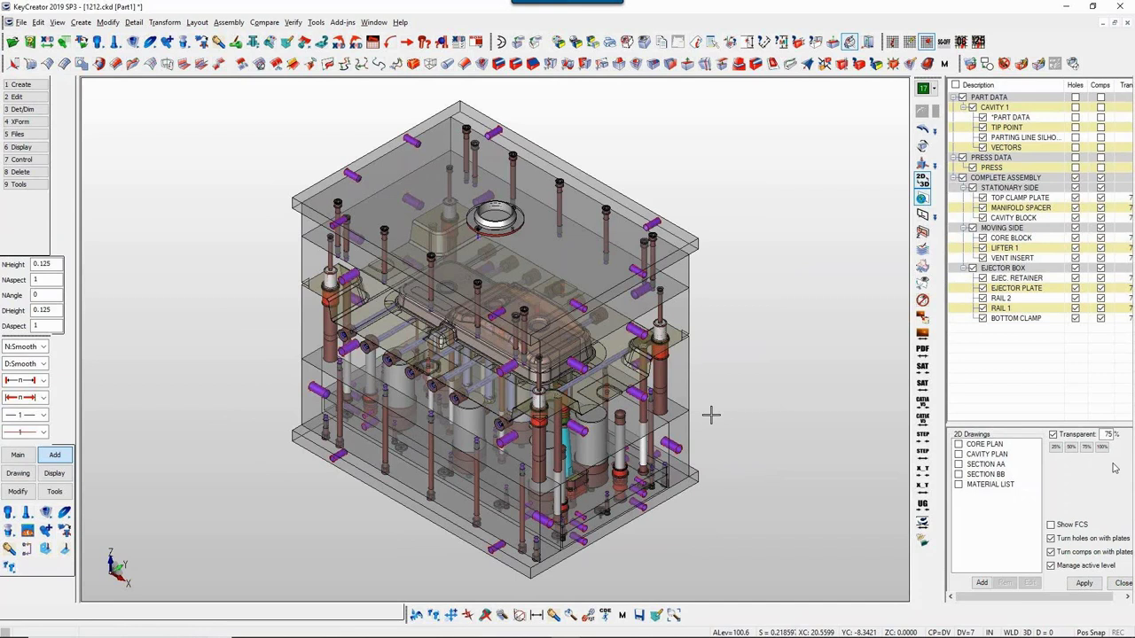
key(alt+2)
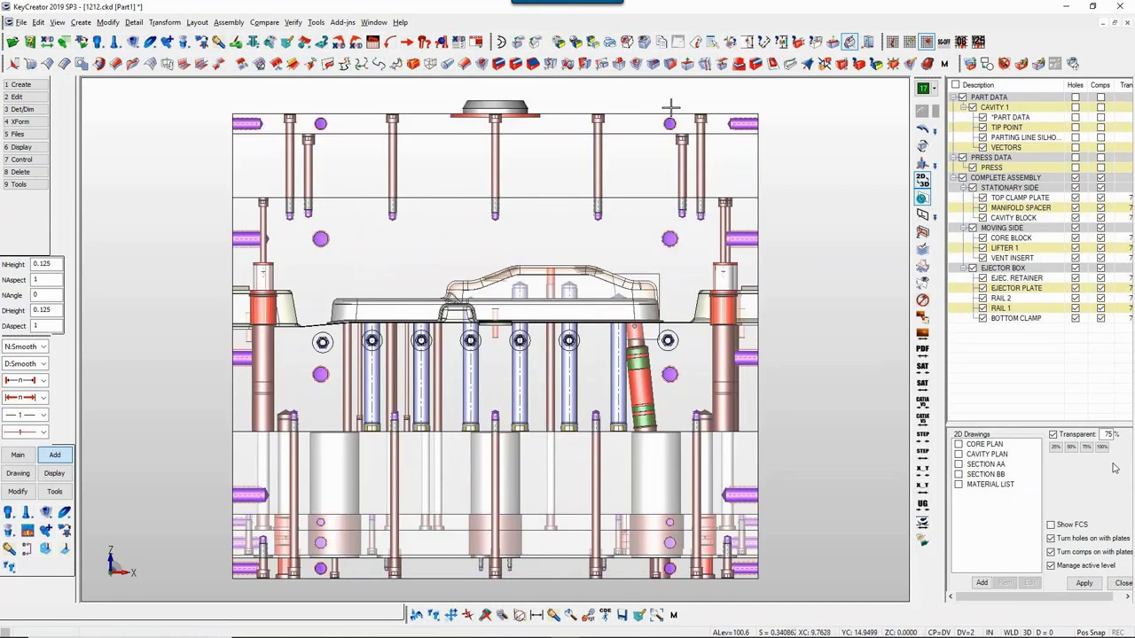
key(Delete)
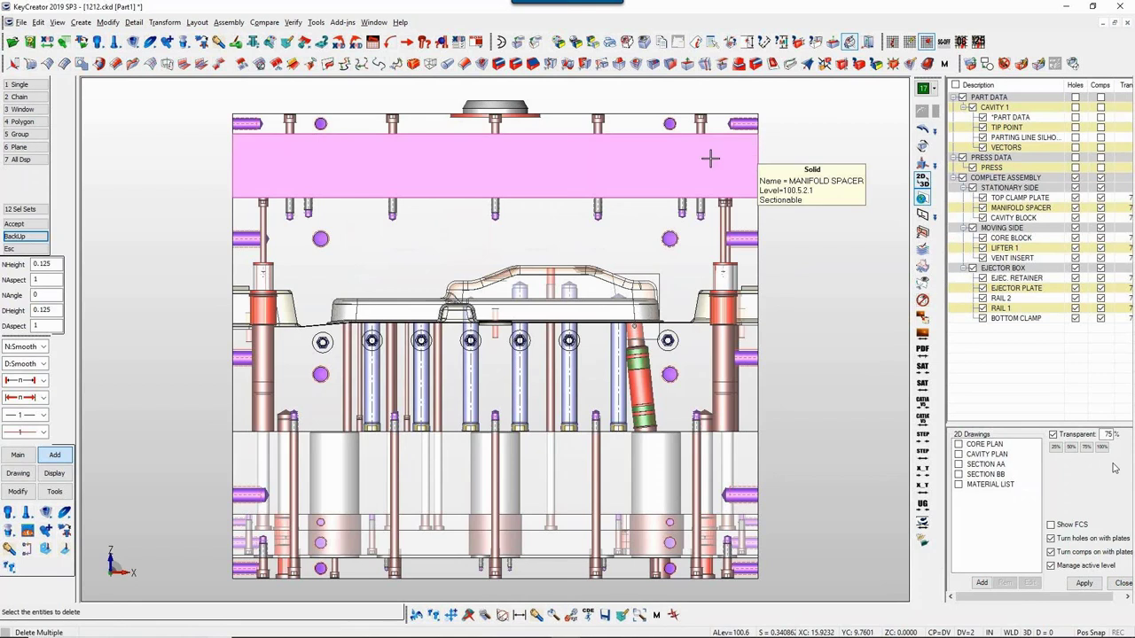
click(328, 175)
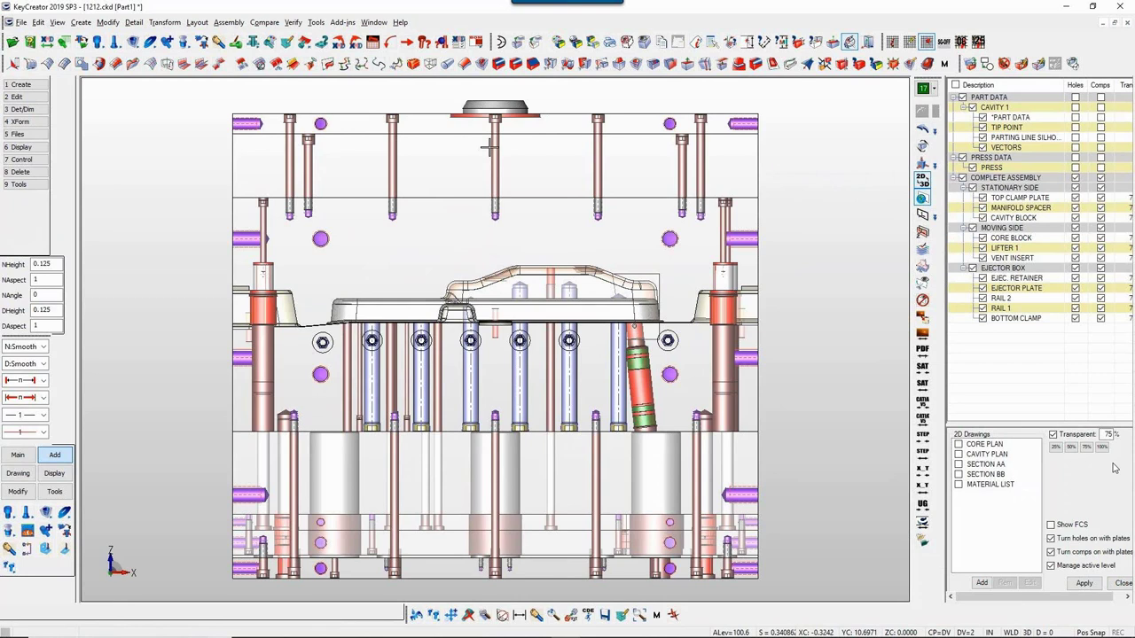
Step: Hide the part data in the mold assembly and save the mold file
click(962, 97)
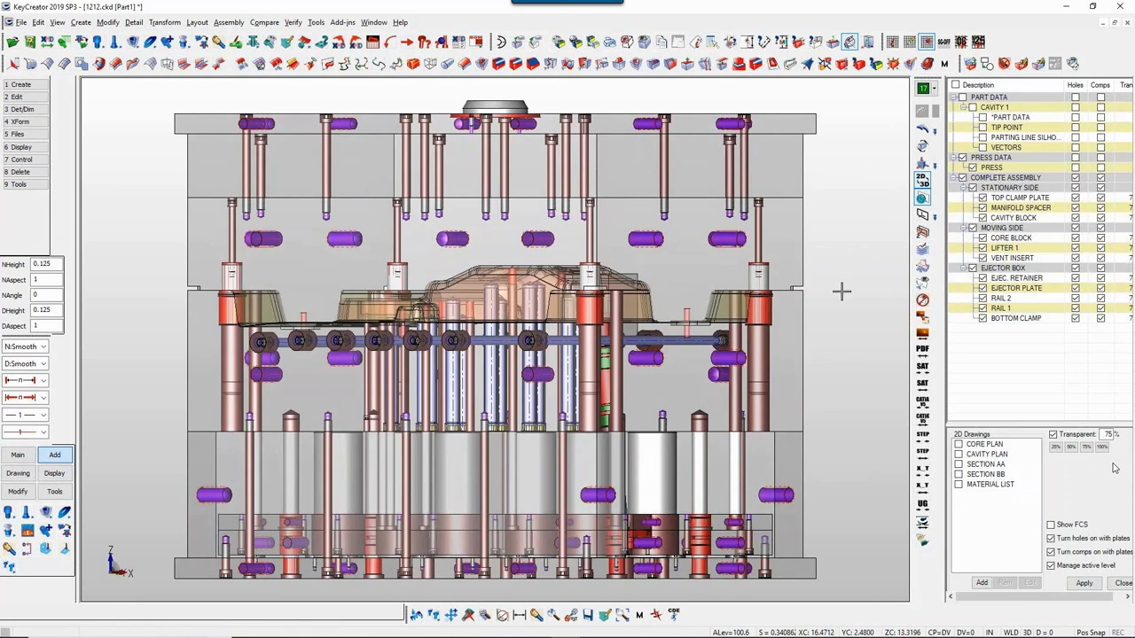
key(ctrl+7)
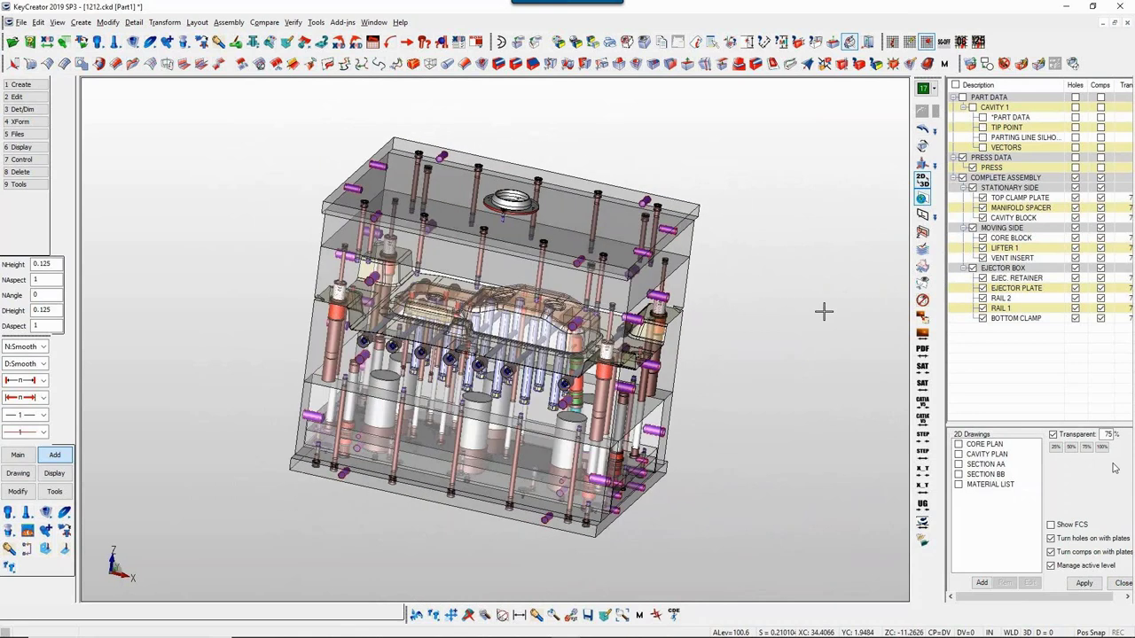
key(ctrl+2)
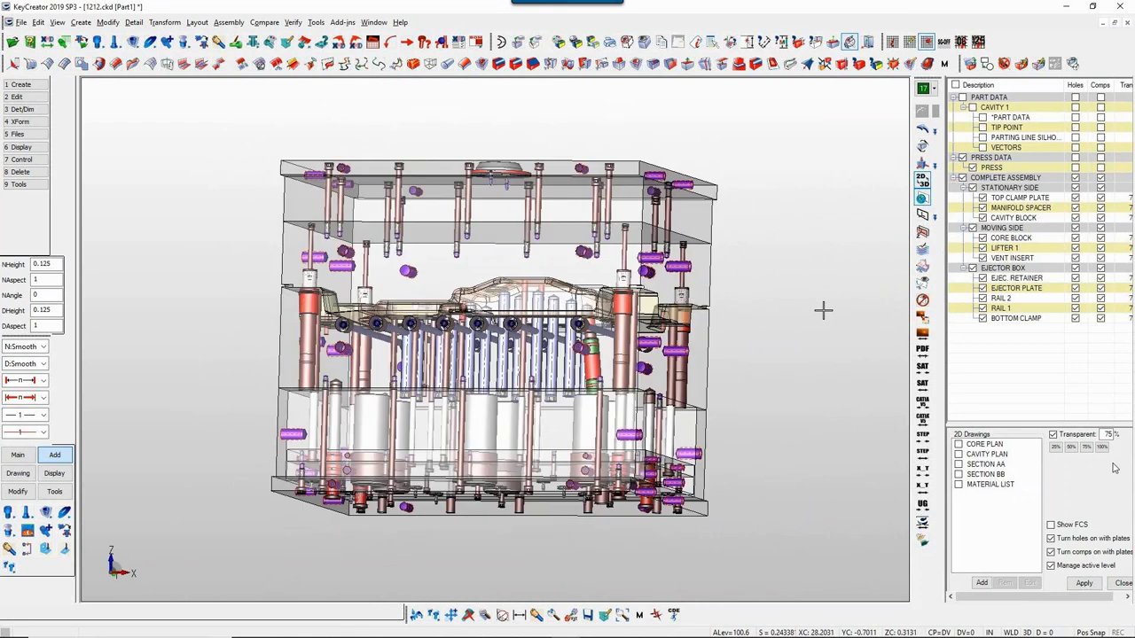
key(ctrl+s)
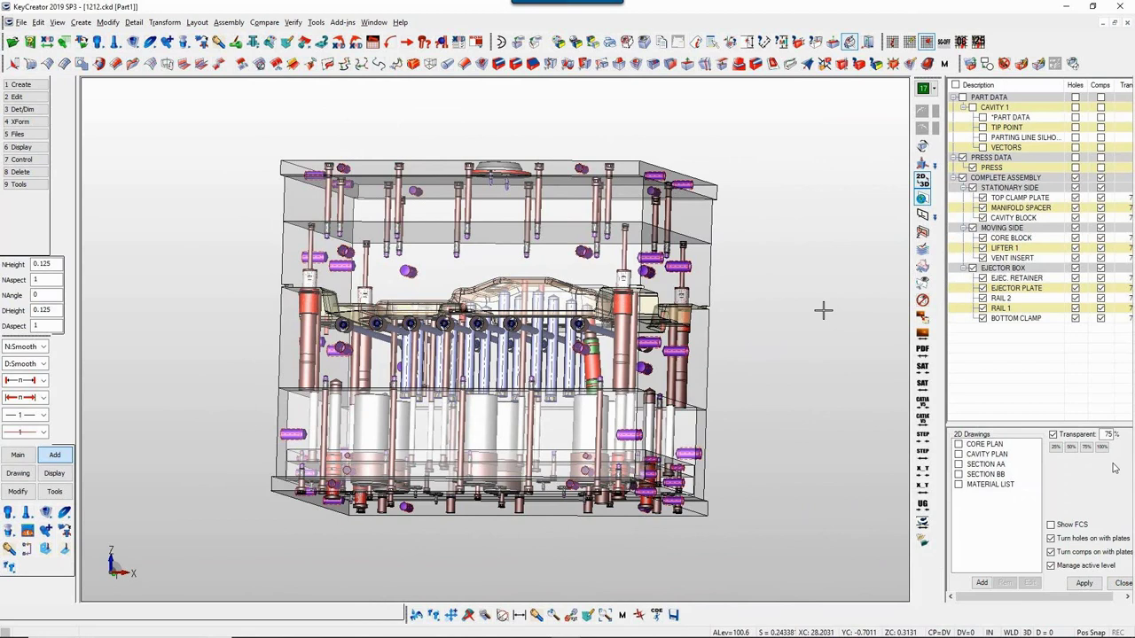
Step: Hide the ejector box and moving side so only the stationary side is displayed in isometric view
click(973, 269)
click(973, 229)
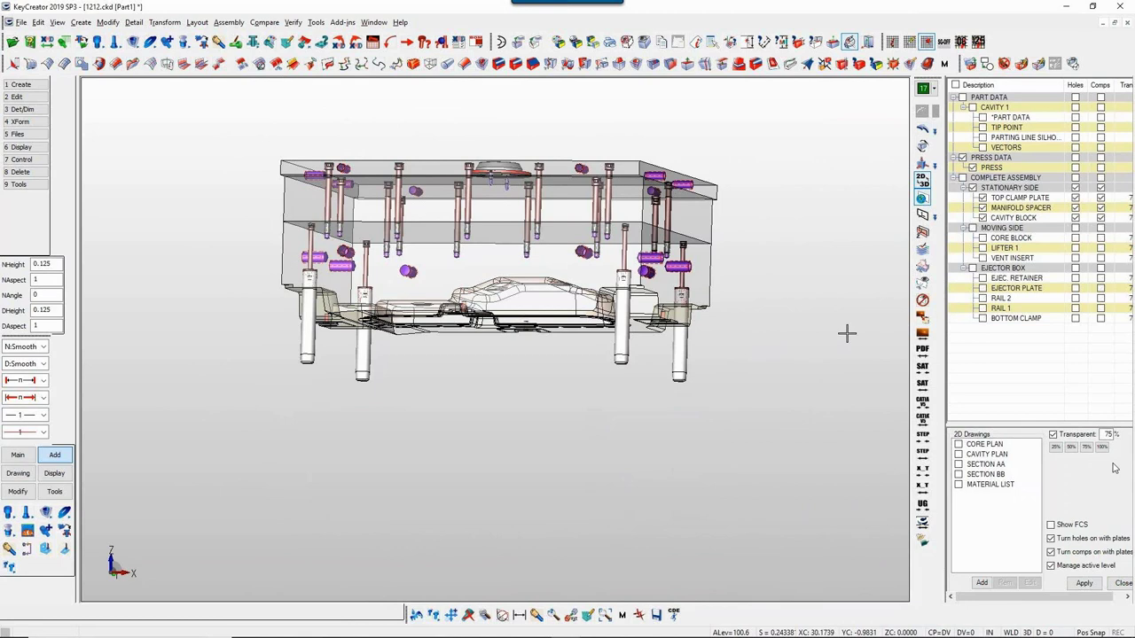
key(alt+7)
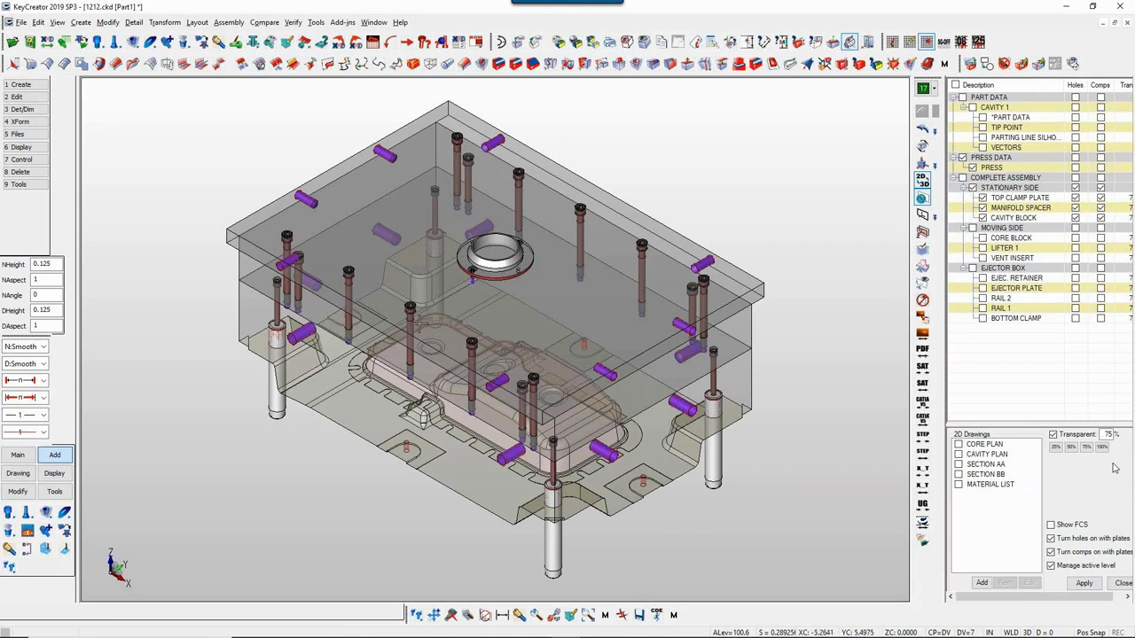
Step: Hide the stationary side and press data, and display only the cavity block and core block
key(alt+w)
drag(404, 301, 576, 441)
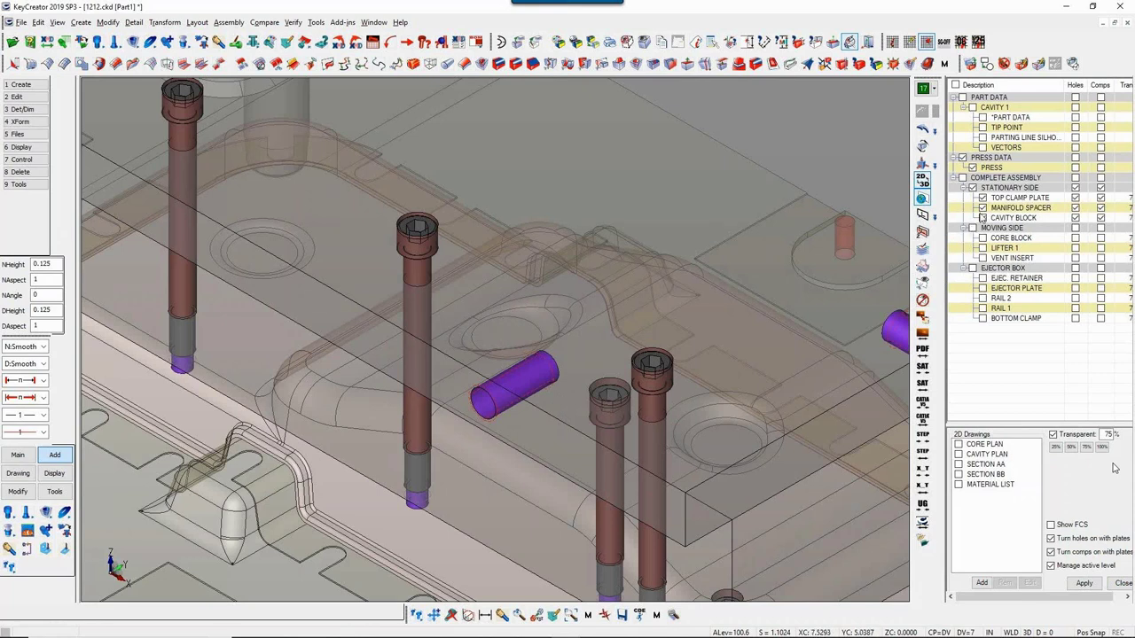
click(973, 188)
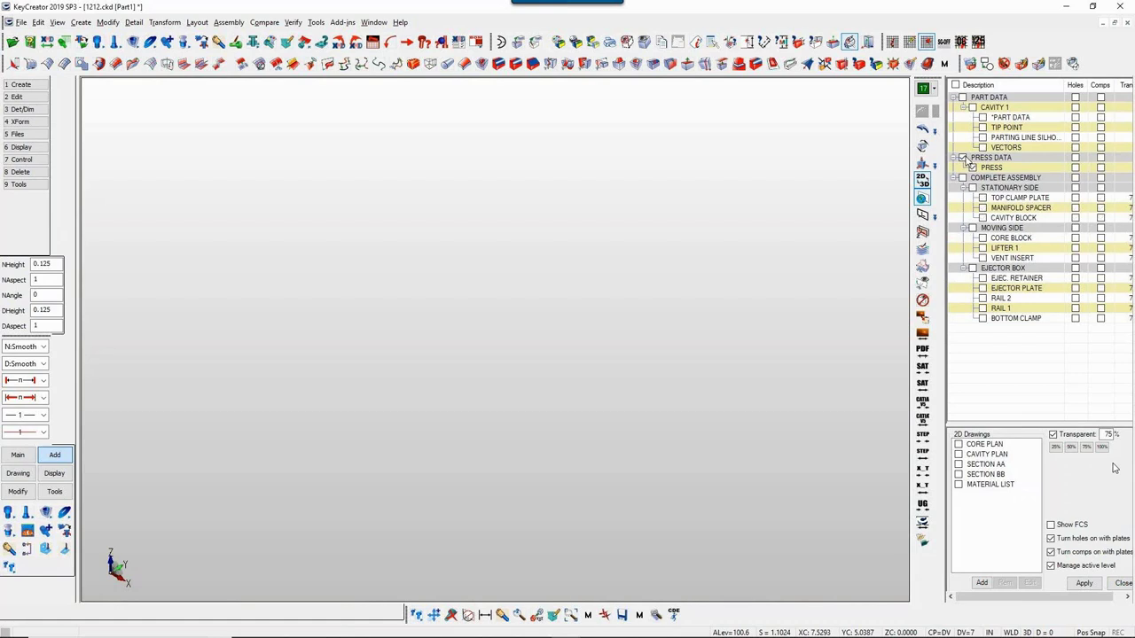
click(982, 217)
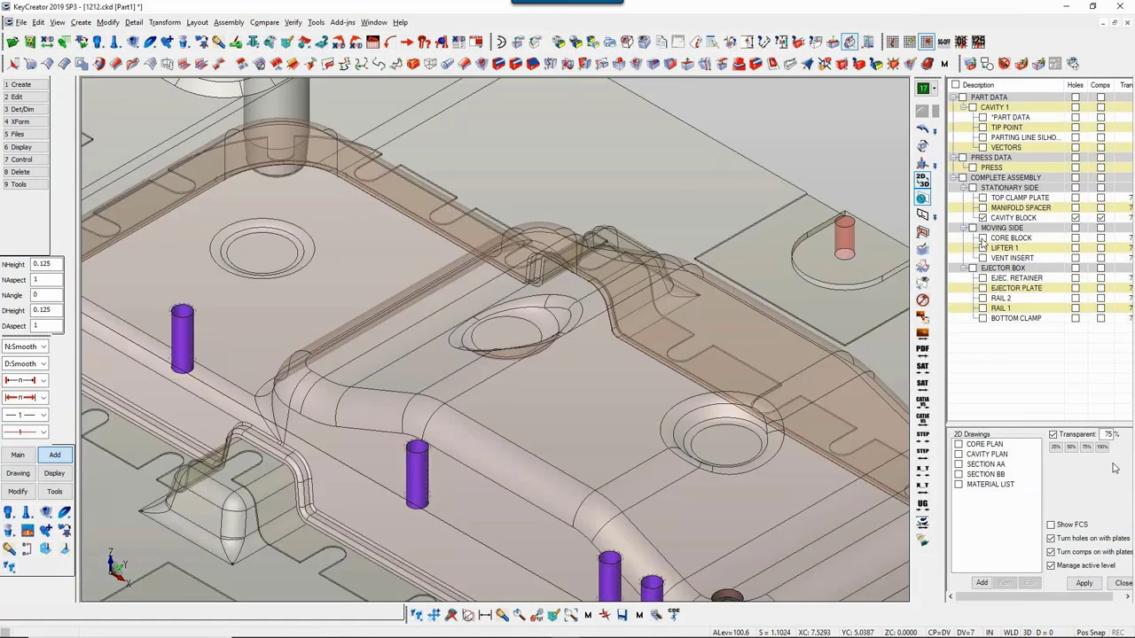
click(982, 237)
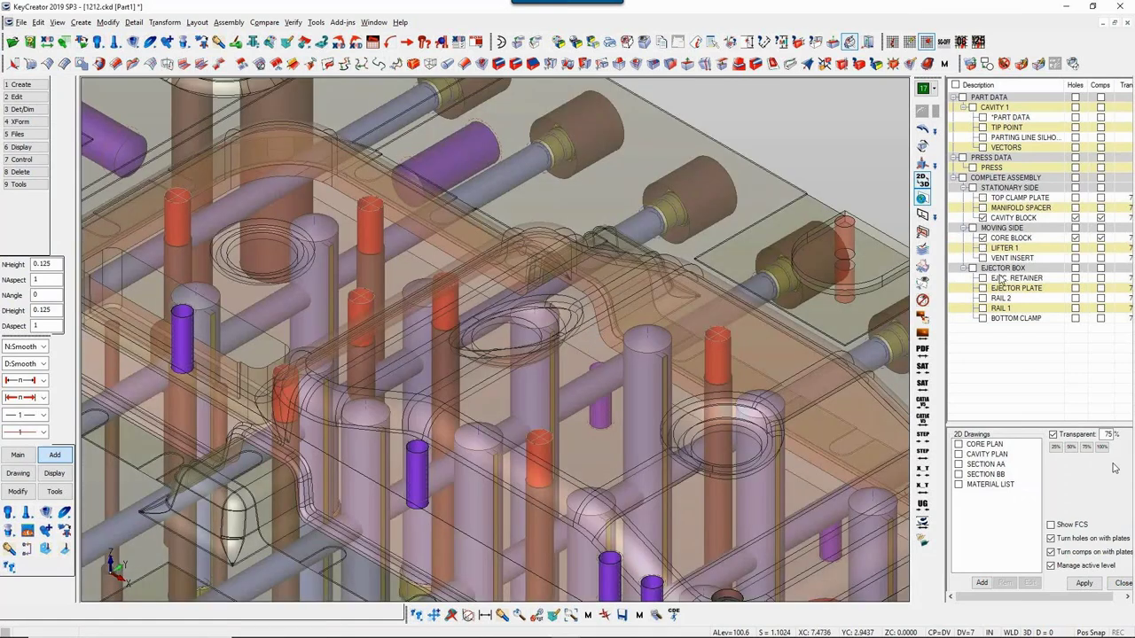
Step: Remove the middle round feature from the molding surfaces with Remove Features, enclosing it in an All In selection window
key(alt+1)
key(alt+w)
click(432, 309)
click(605, 413)
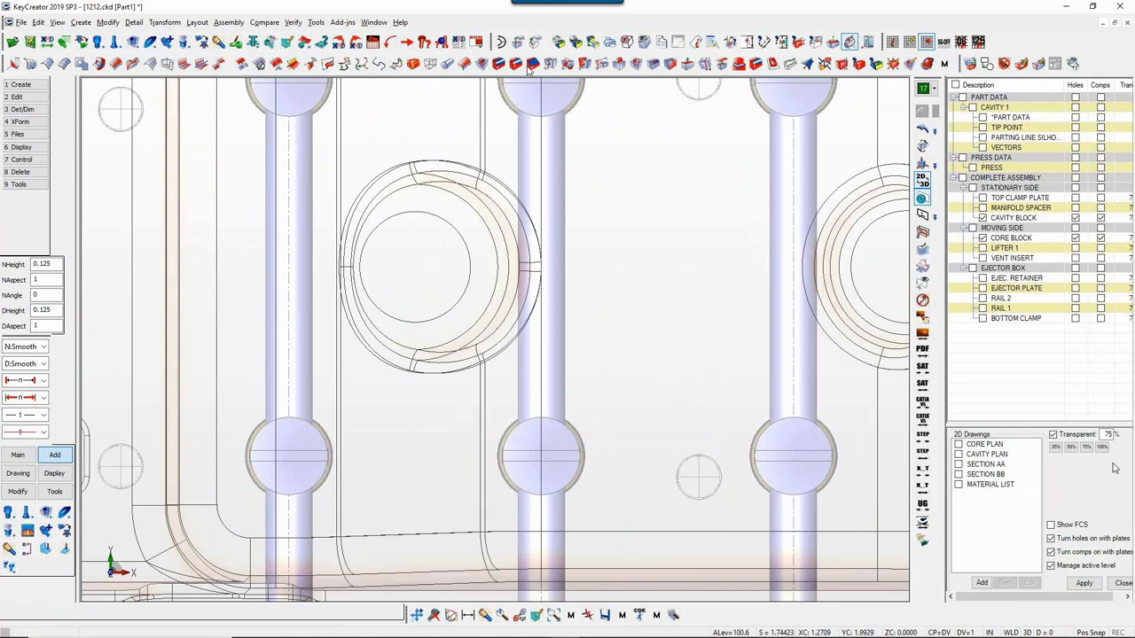
click(636, 64)
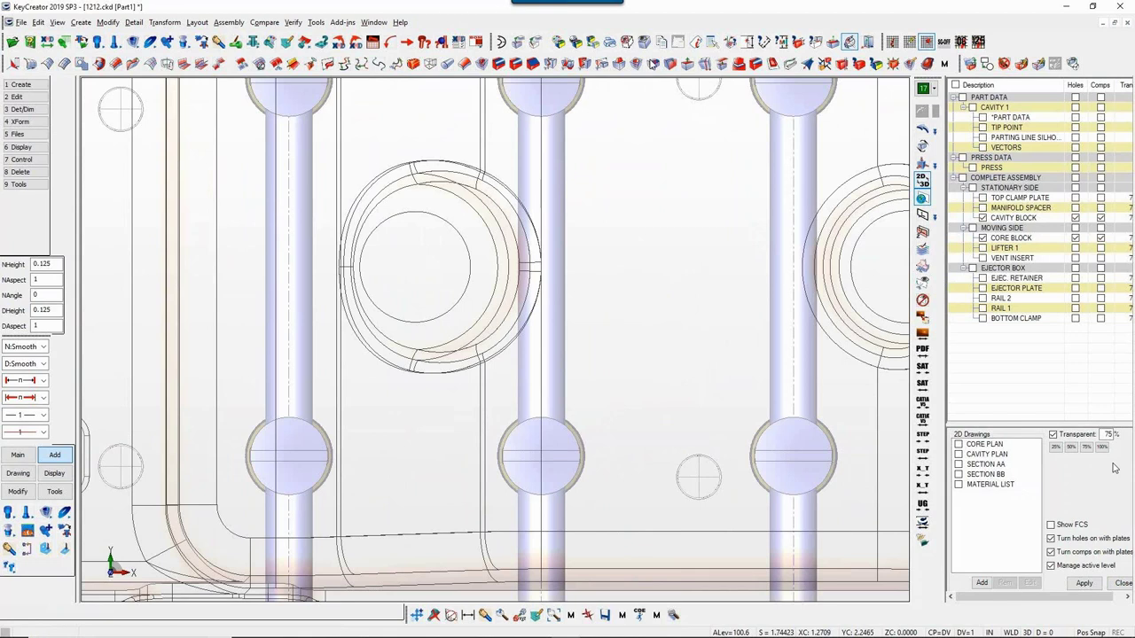
click(322, 153)
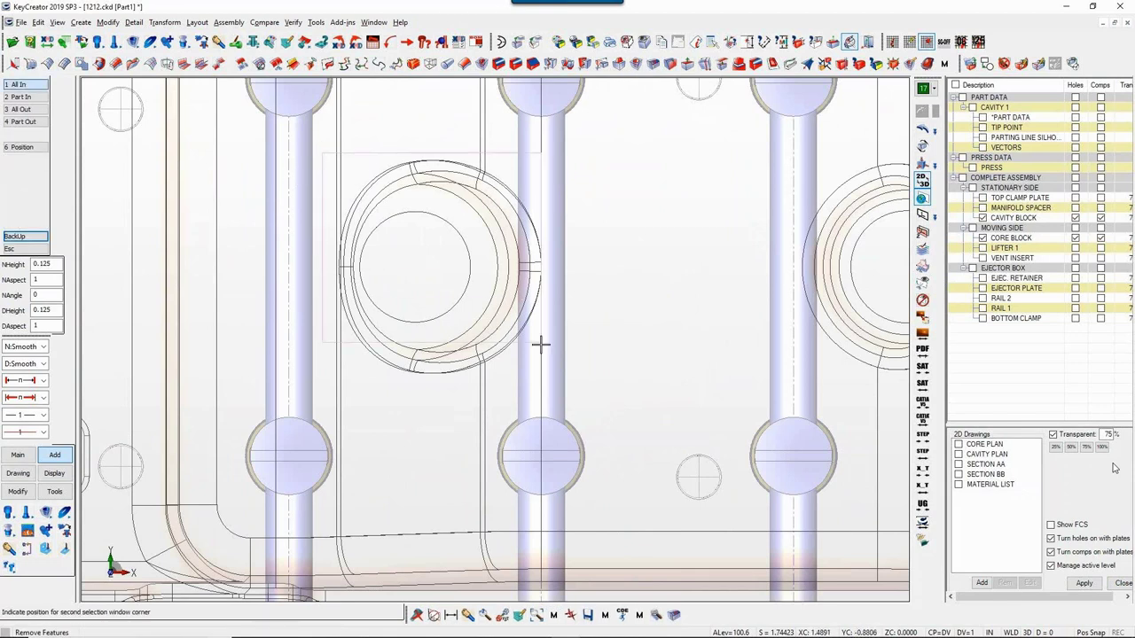
click(556, 387)
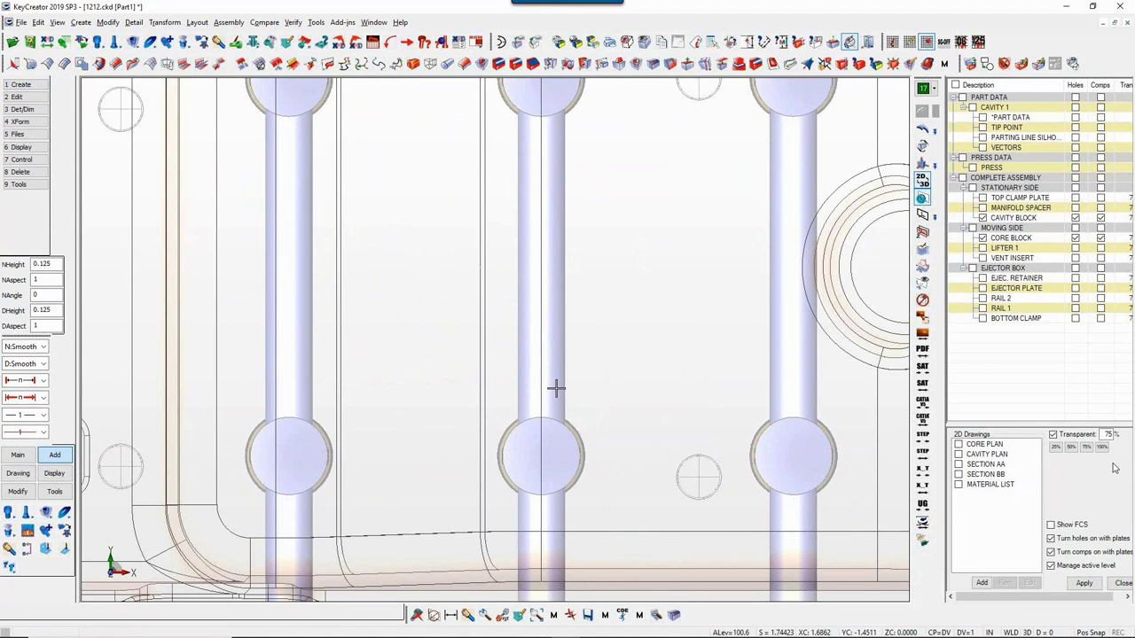
Step: Check the molding surfaces in isometric view and hide the core block, leaving the cavity block displayed
key(ctrl+7)
key(alt+w)
click(349, 219)
click(621, 428)
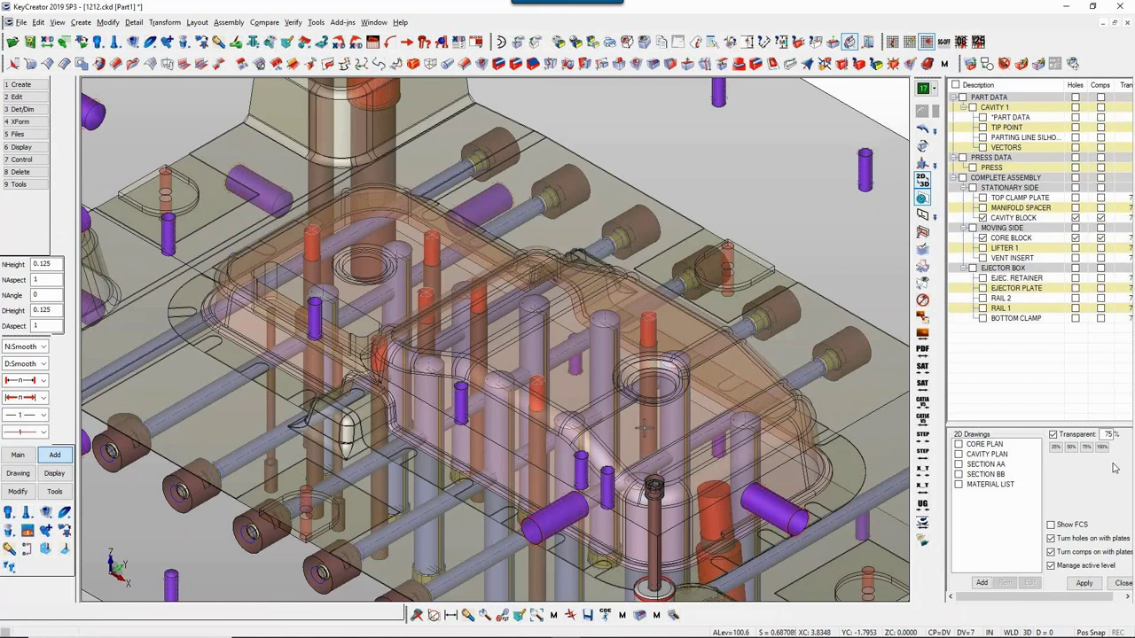
click(982, 237)
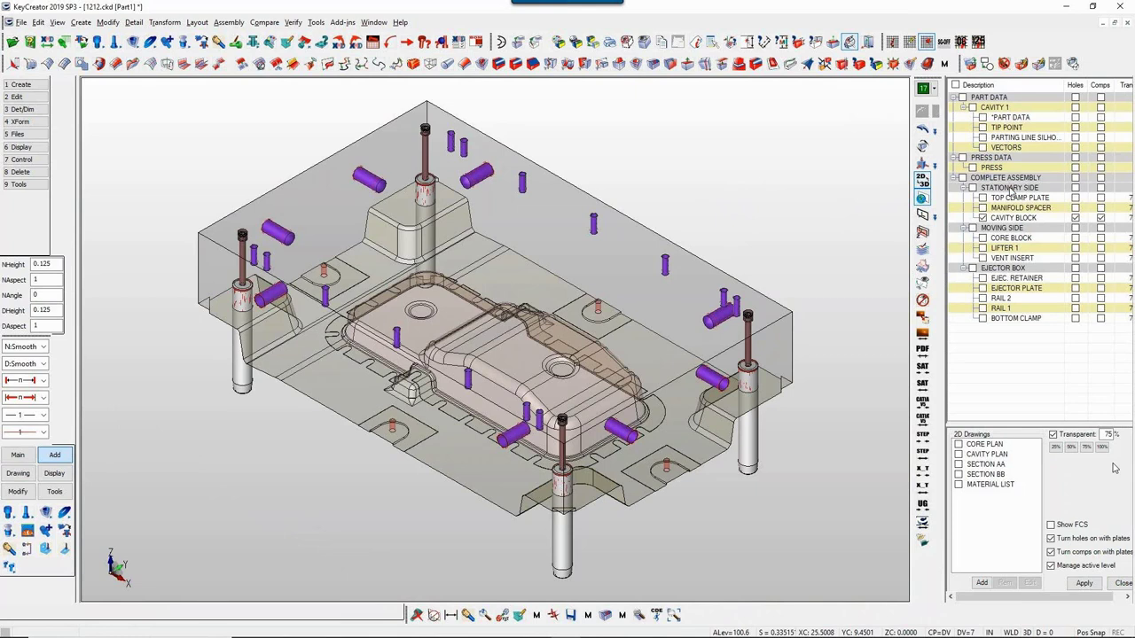
Step: Start a hot runner system plate for the stationary side with a custom pattern of 2 drops
right_click(1010, 188)
mouse_move(1040, 207)
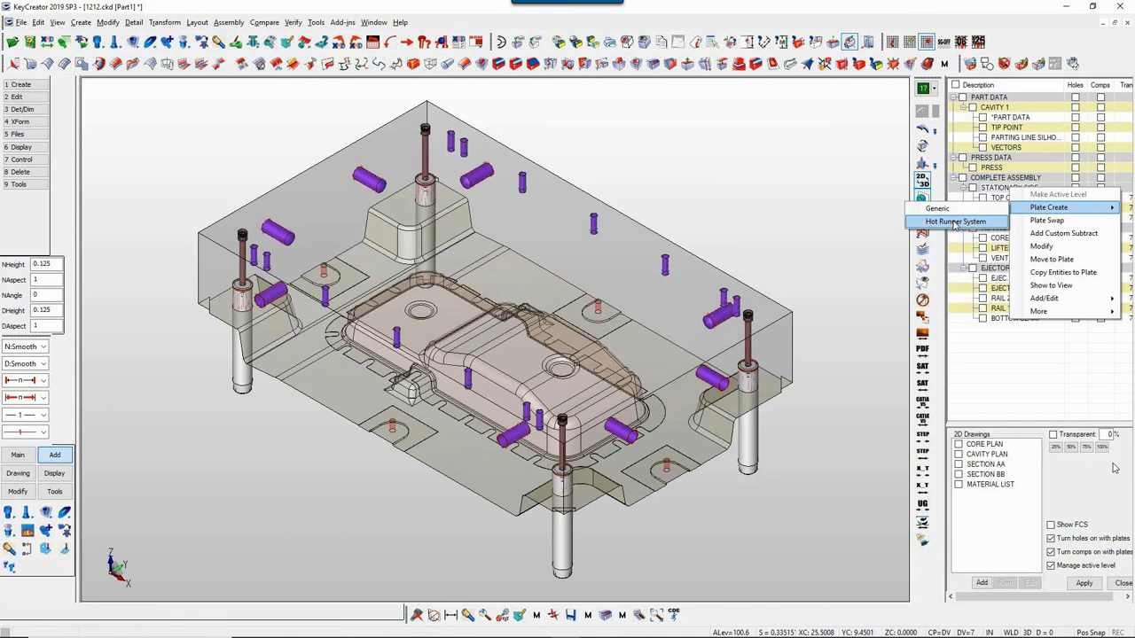
click(955, 222)
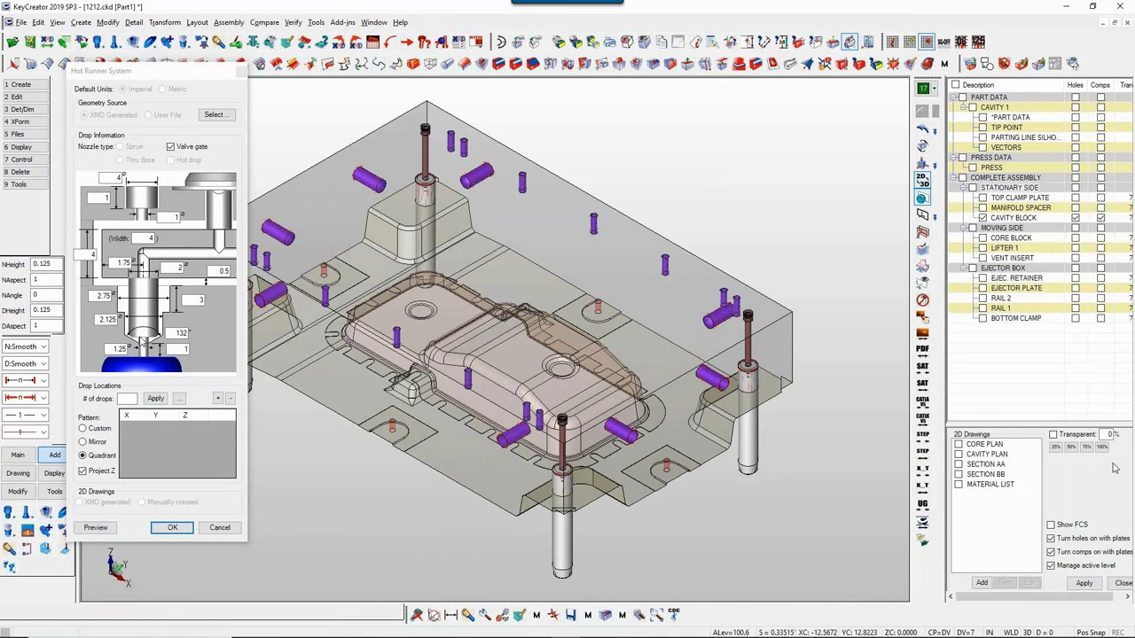
click(95, 433)
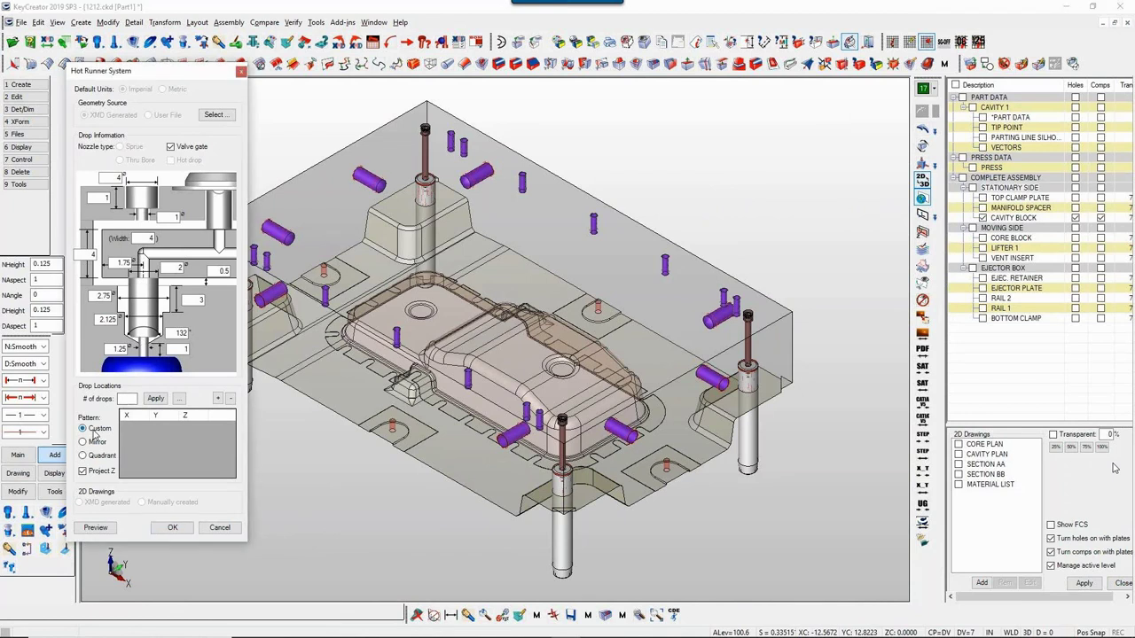
text(2)
click(156, 398)
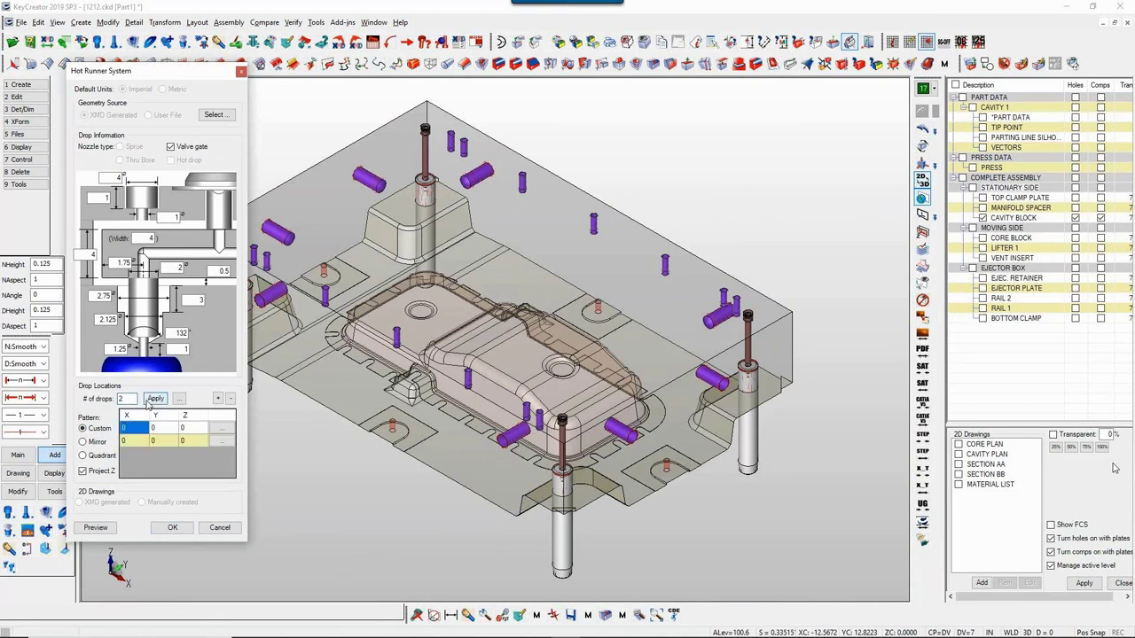
Step: Locate the two hot runner drops at the centres of the two round features on the cavity surface
click(221, 428)
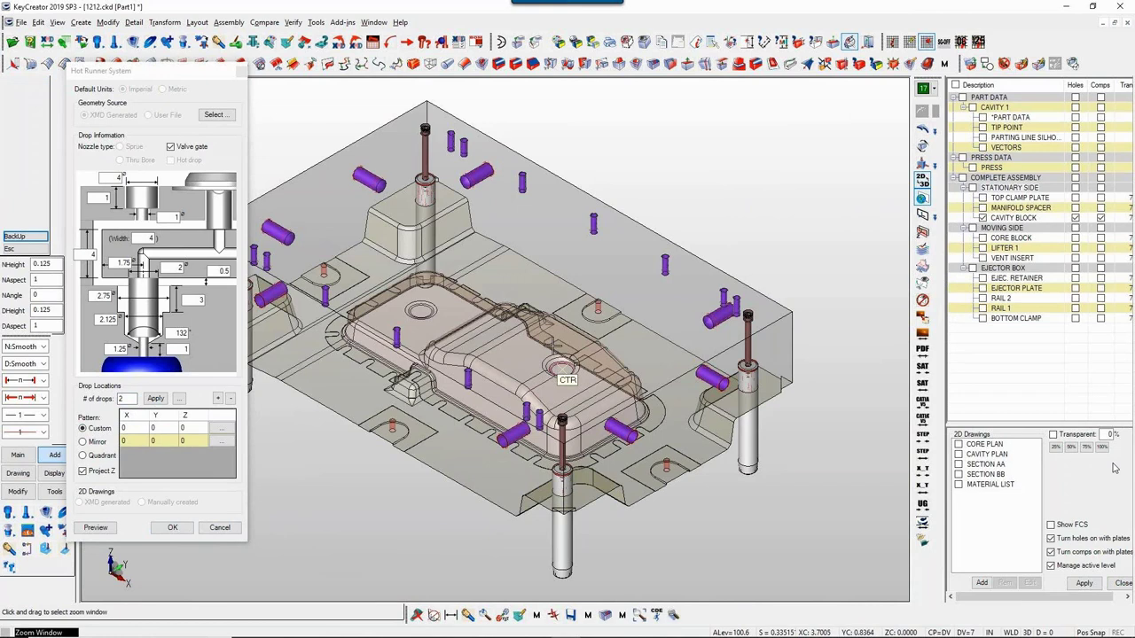
scroll(559, 368, up, 5)
click(415, 303)
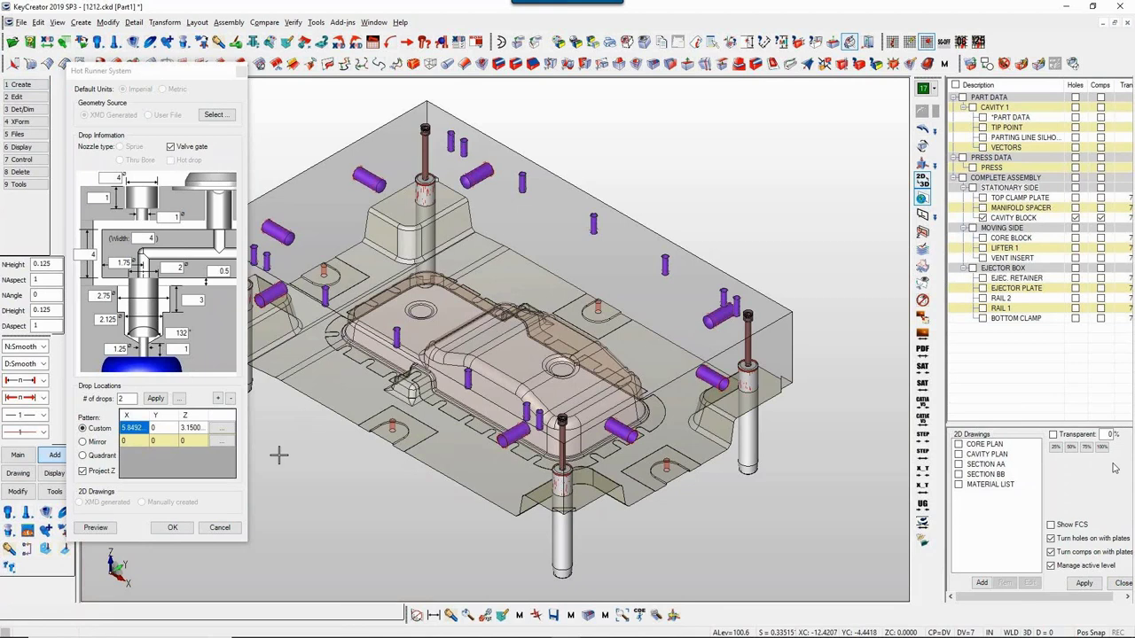
click(224, 447)
key(alt+w)
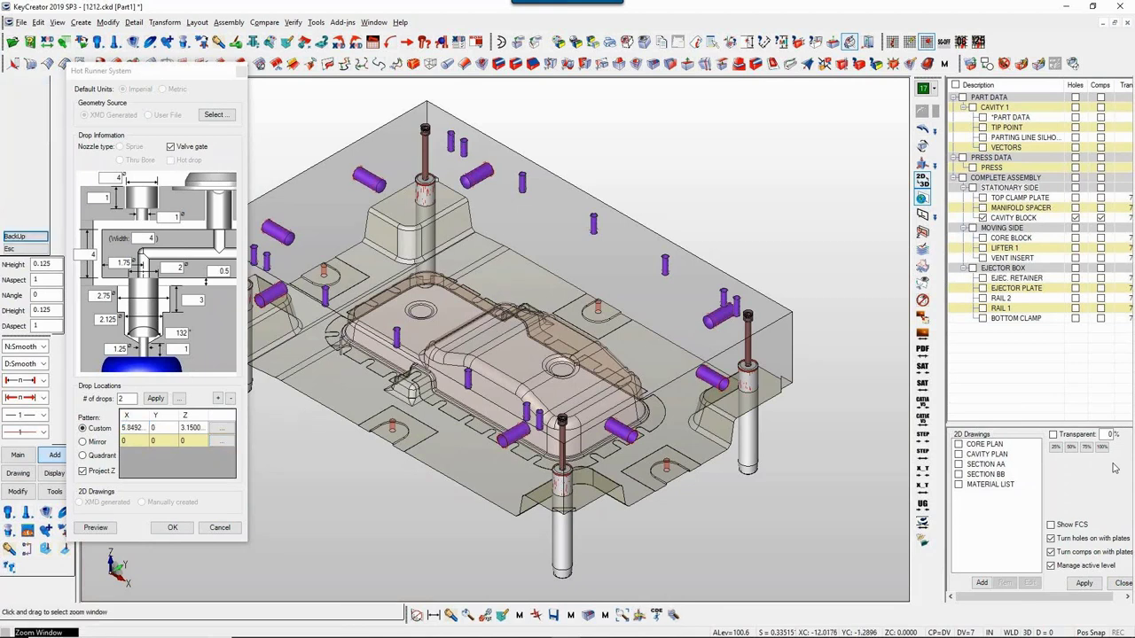
drag(376, 274, 462, 325)
click(523, 413)
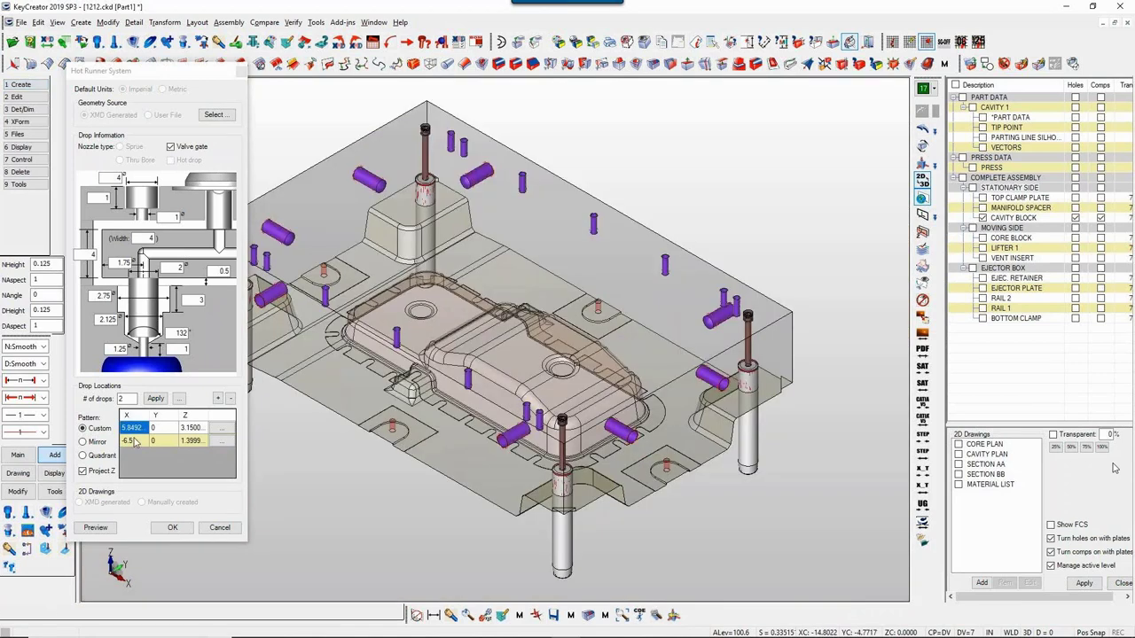
Step: Create the hot runner system and display the complete assembly
click(172, 528)
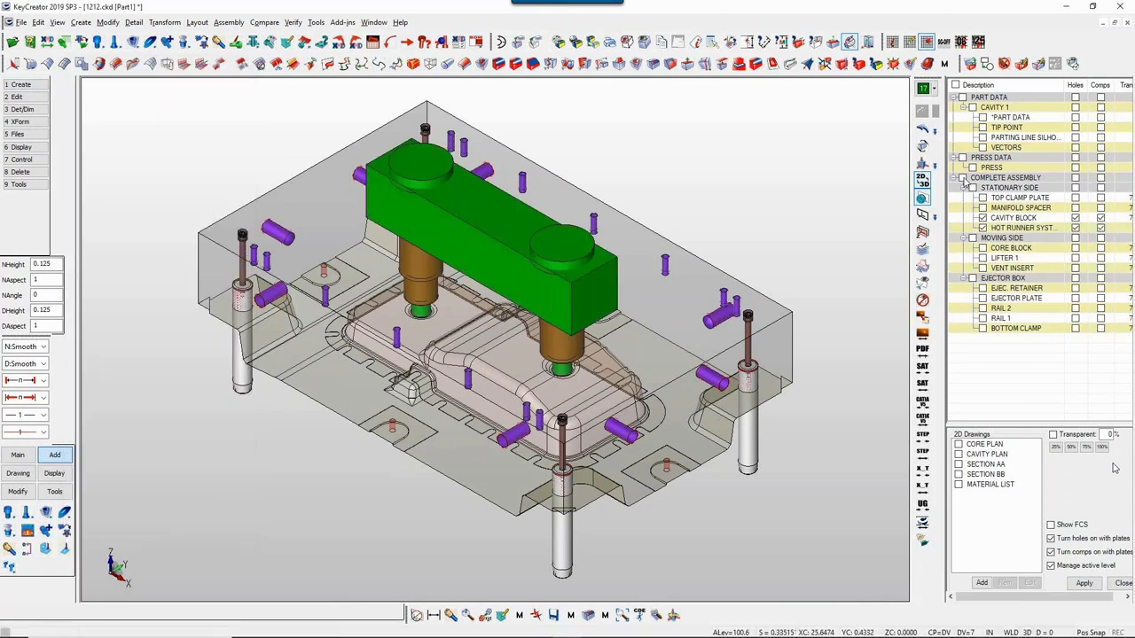
click(963, 178)
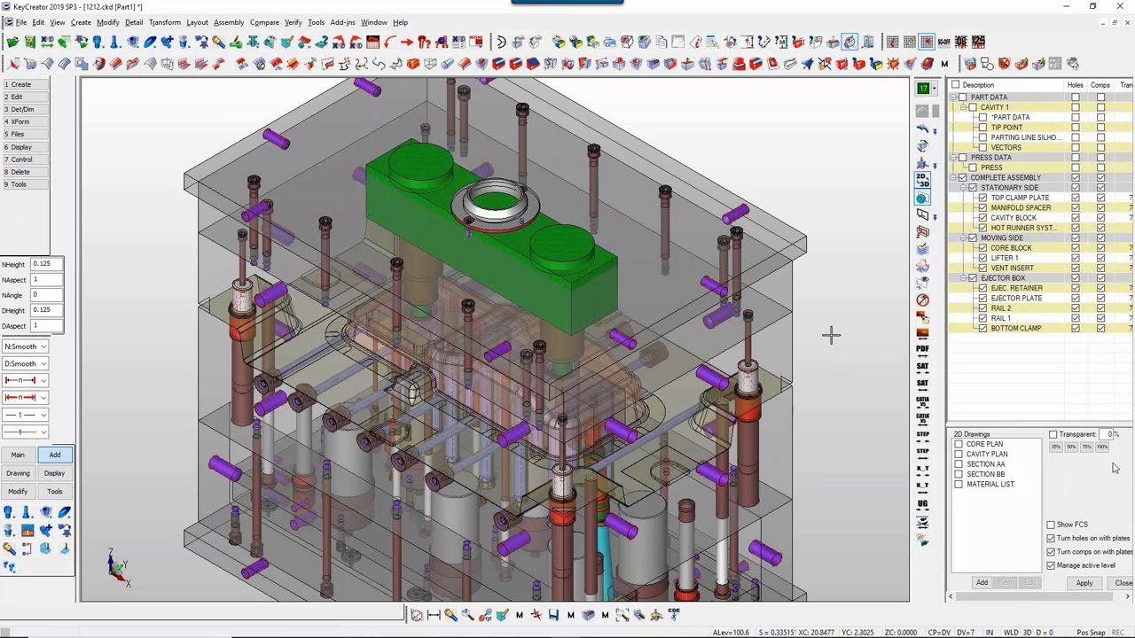
Step: Hide the moving side and ejector box so only the stationary side with its hot runner system shows in front view
key(alt+2)
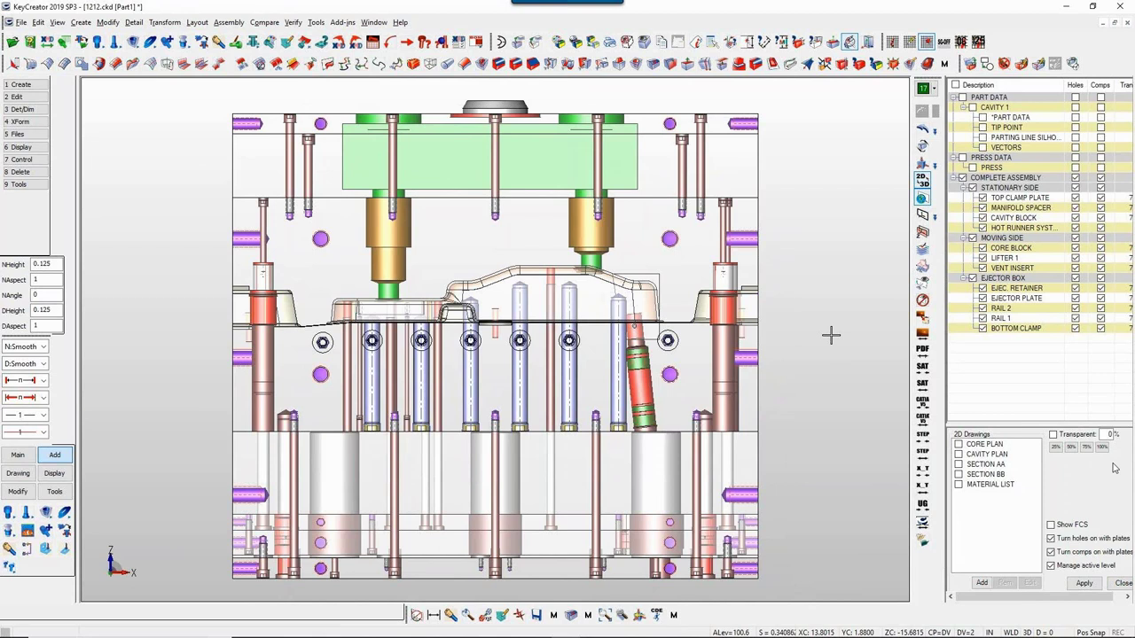
click(972, 238)
click(973, 278)
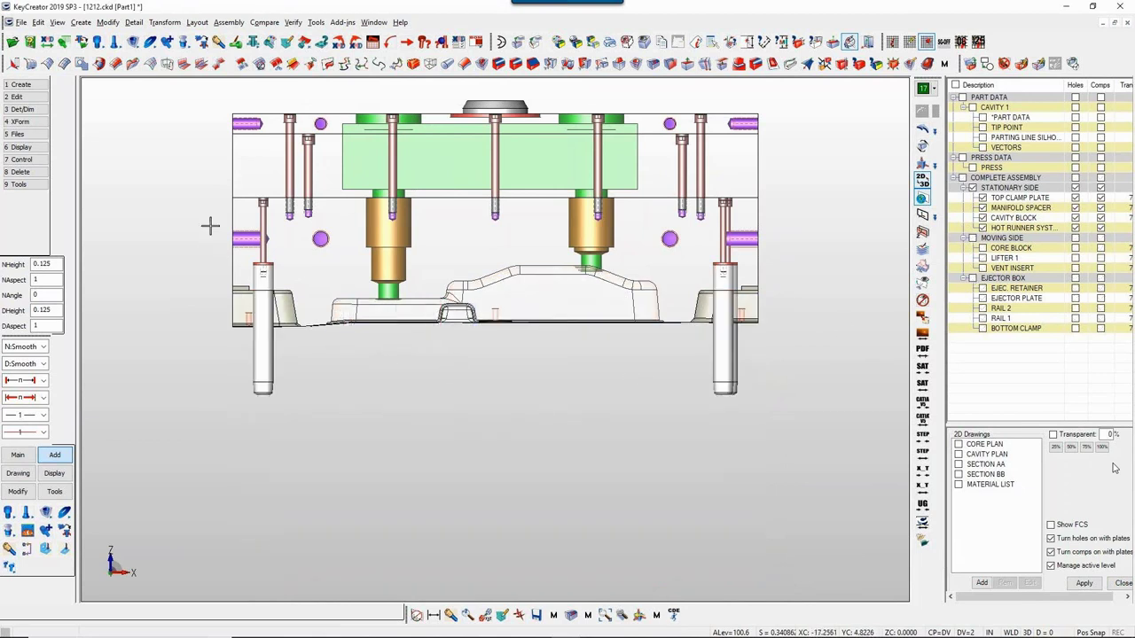
key(alt+w)
drag(210, 175, 665, 383)
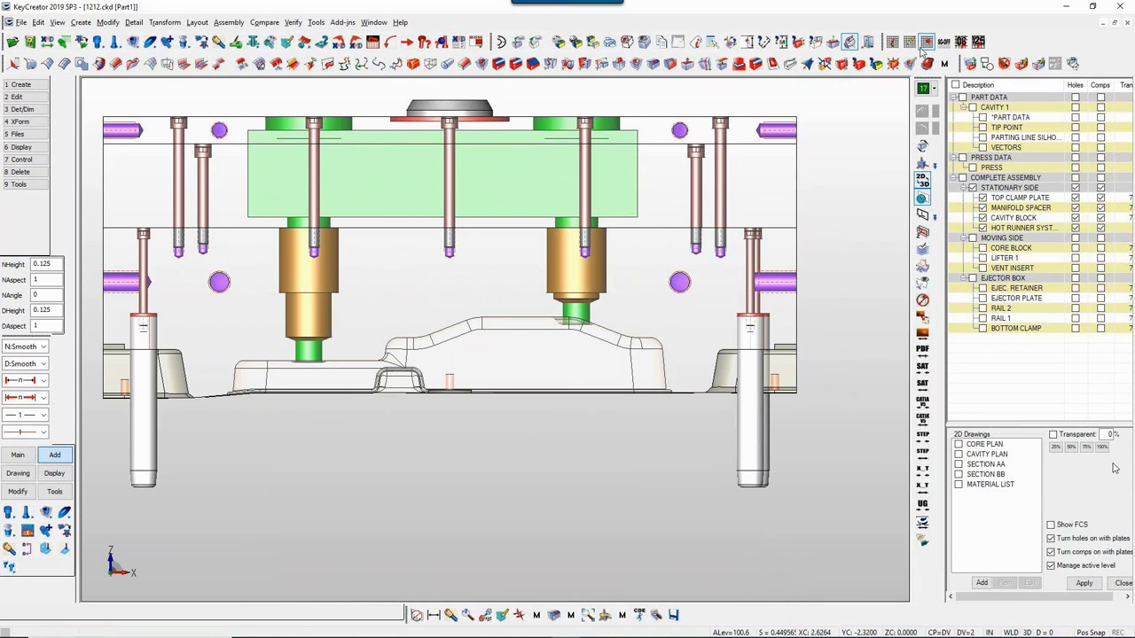
Step: Set the X and Y grid increments to 0.25, match the snap increments to them, and turn on the grid display
click(895, 42)
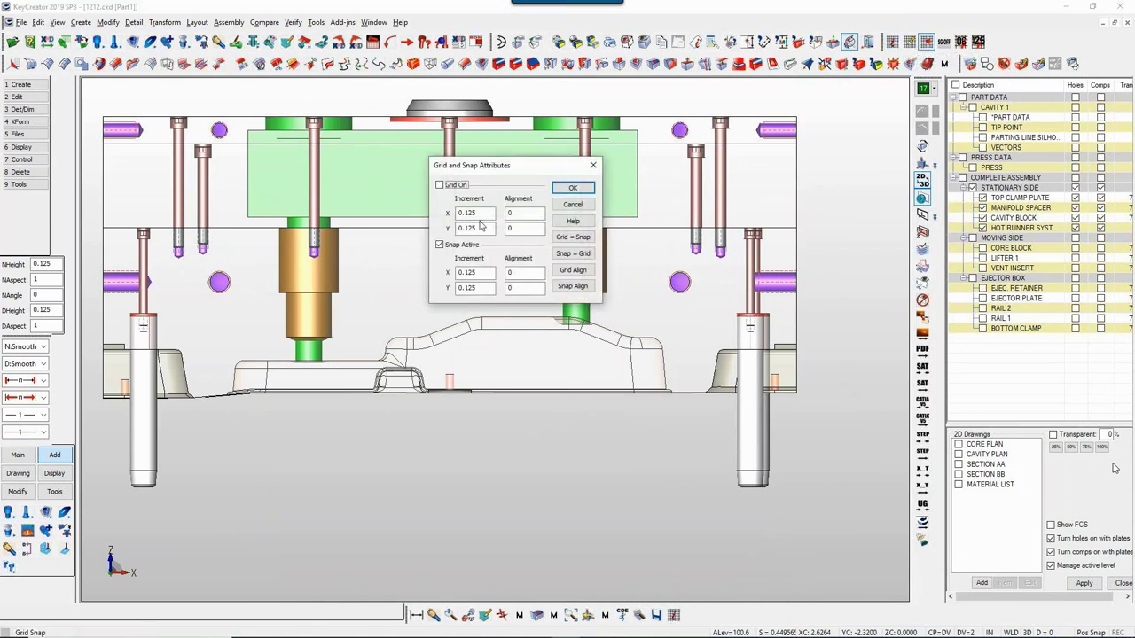
text(0.2)
click(470, 228)
text(5)
double_click(480, 227)
text(0.25)
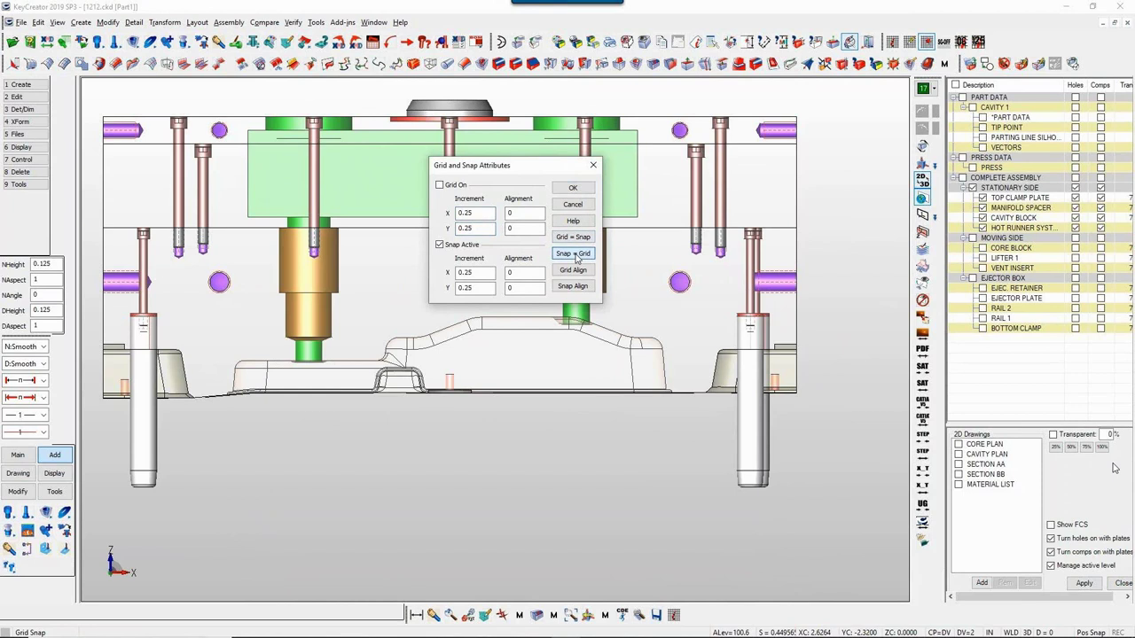
click(576, 255)
click(572, 189)
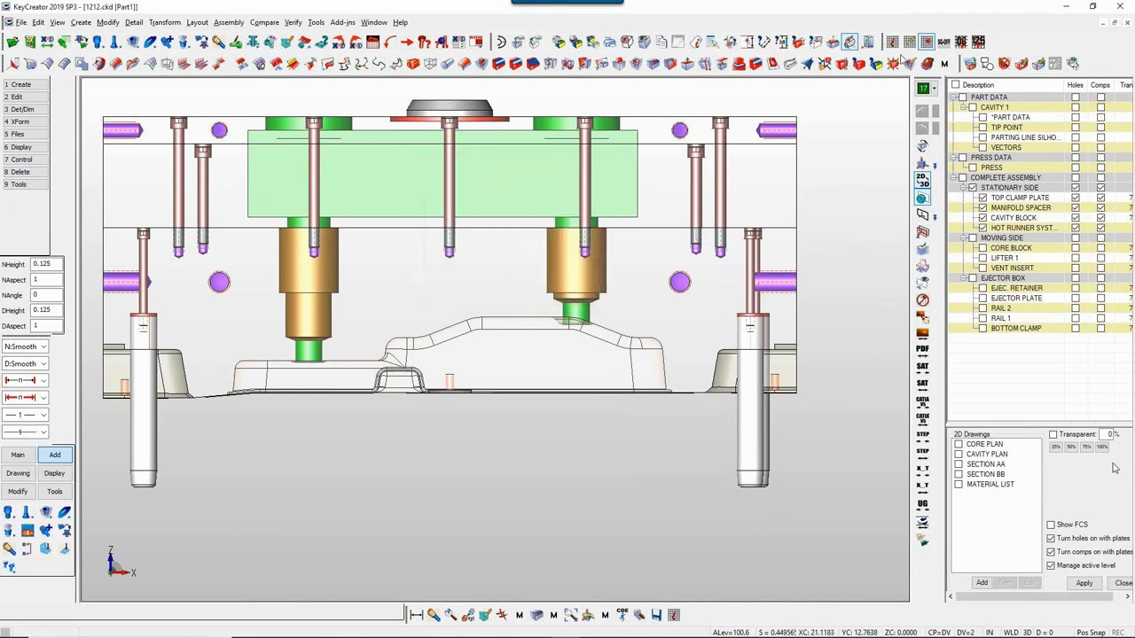
click(891, 43)
key(Escape)
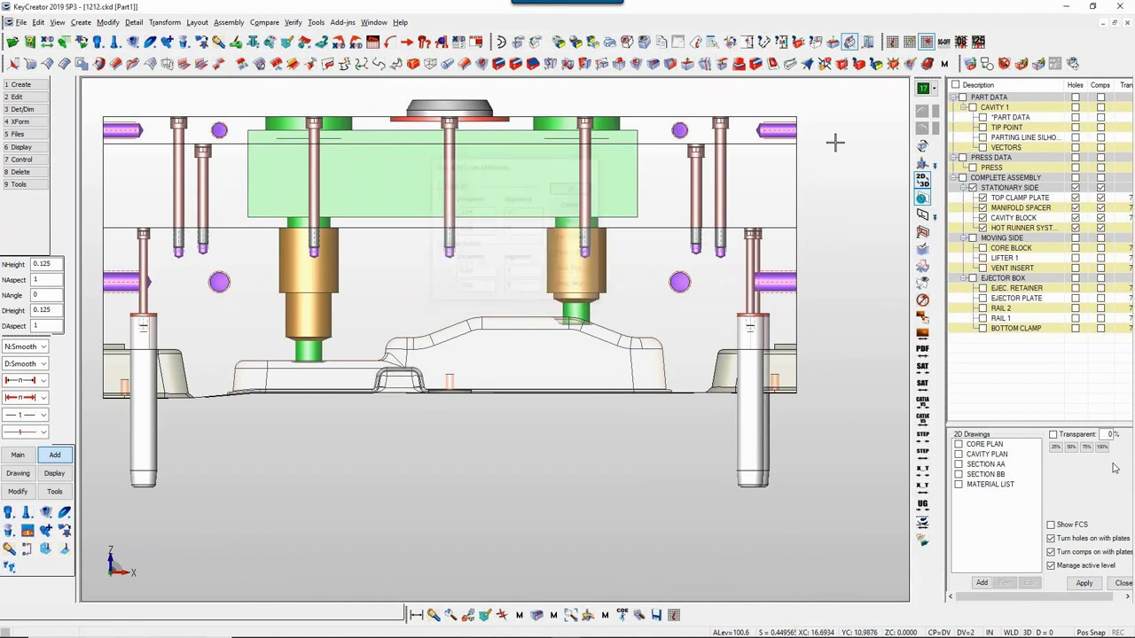
click(908, 42)
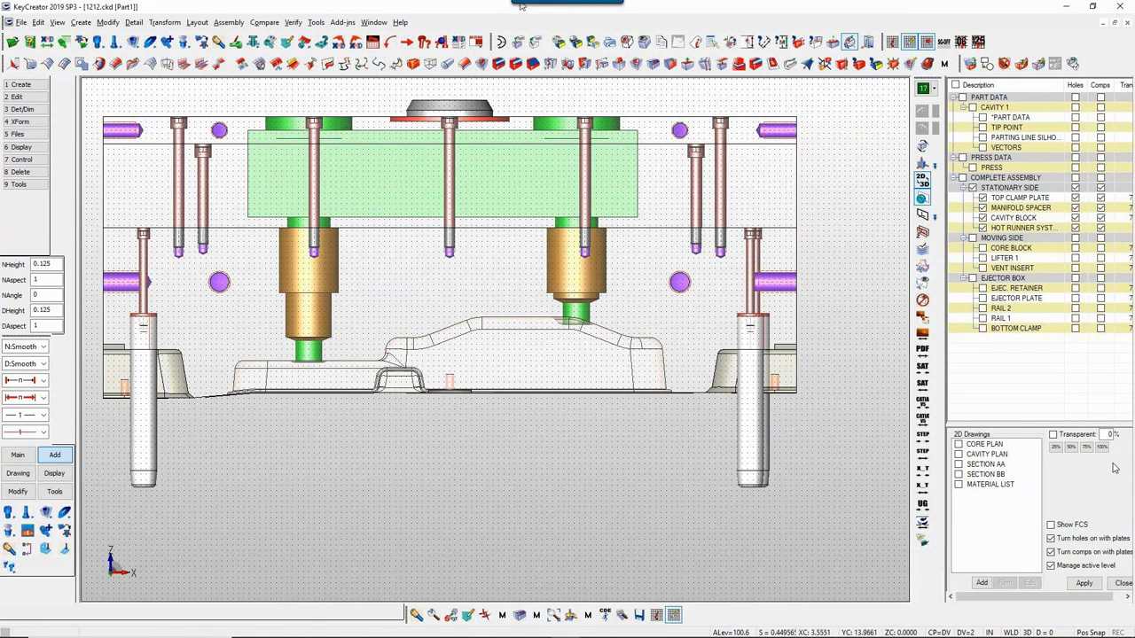
Step: Isolate the cavity block in top view, with the rest of the stationary side hidden
click(972, 188)
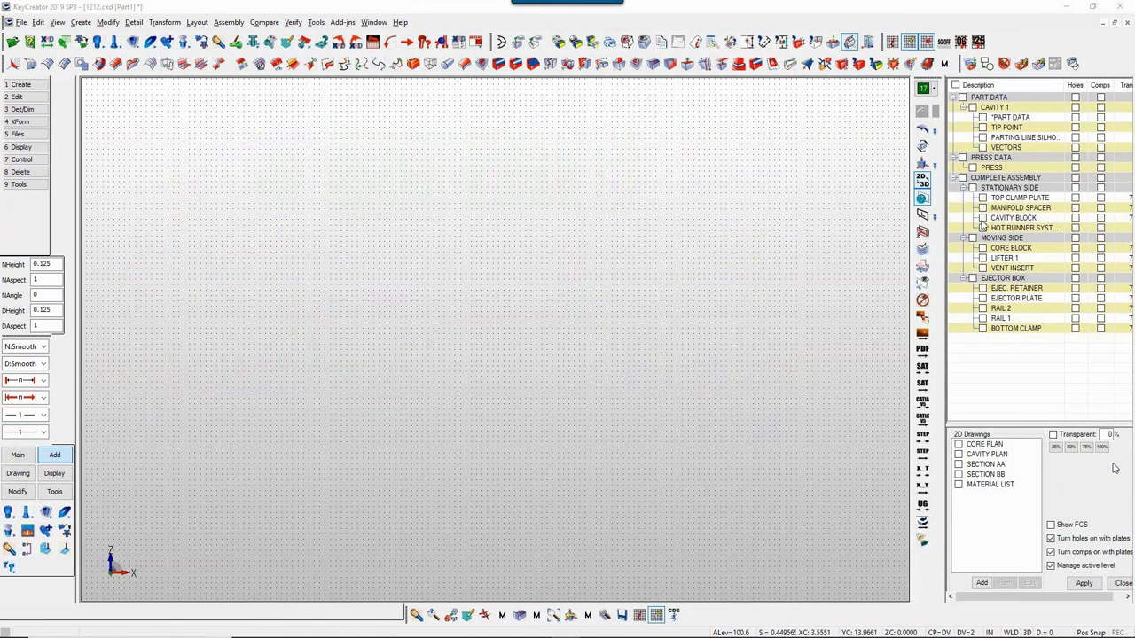
click(982, 218)
key(alt+1)
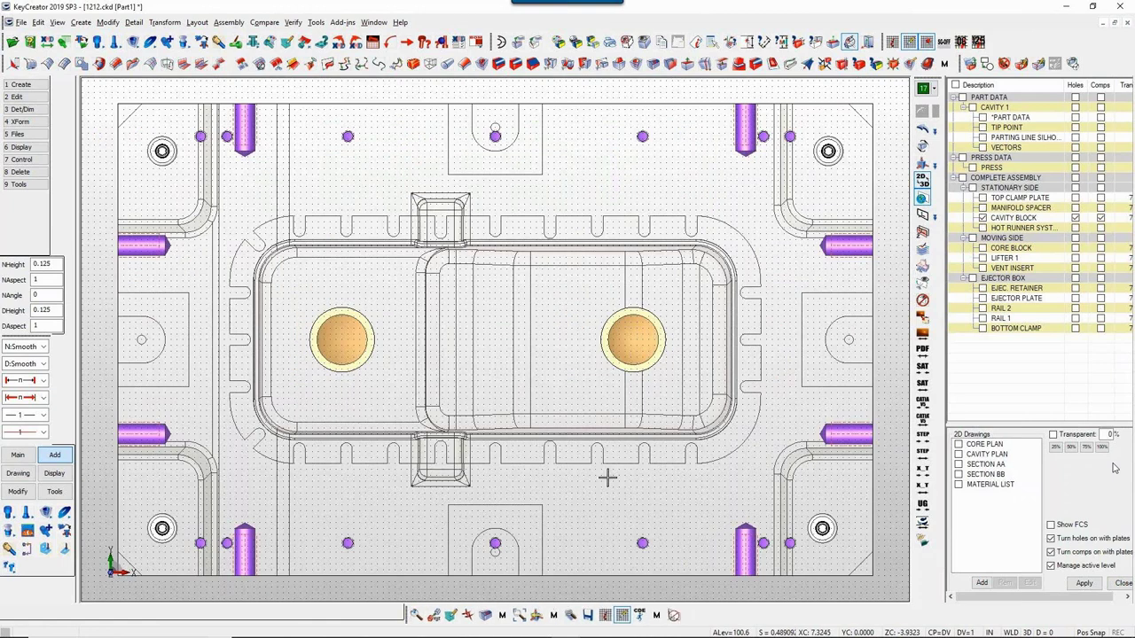
key(alt+w)
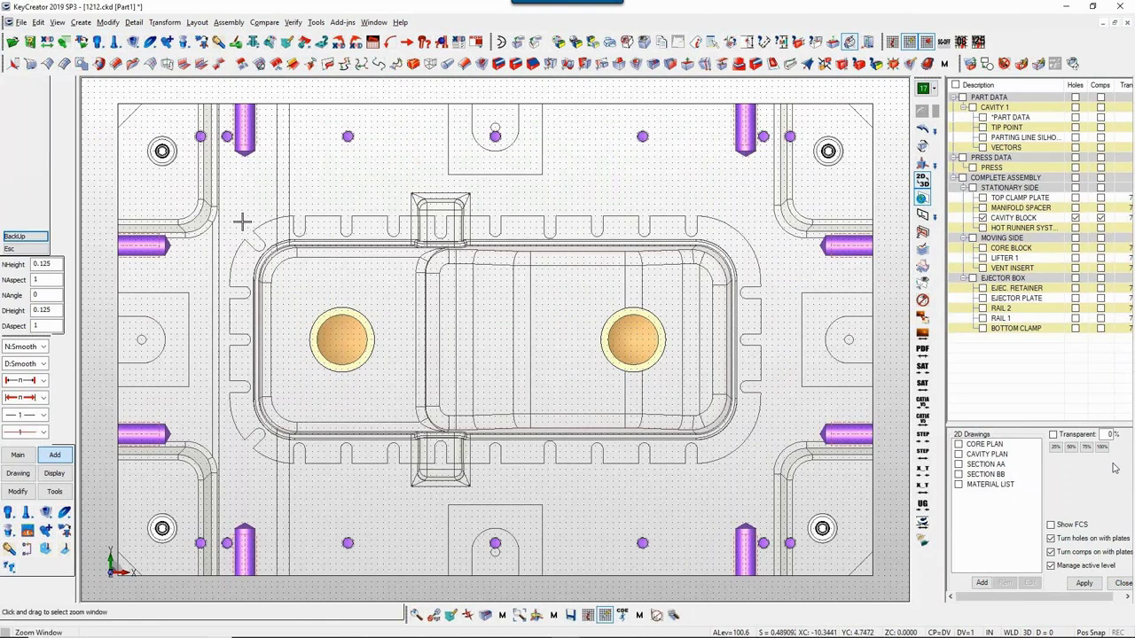
drag(232, 187, 751, 517)
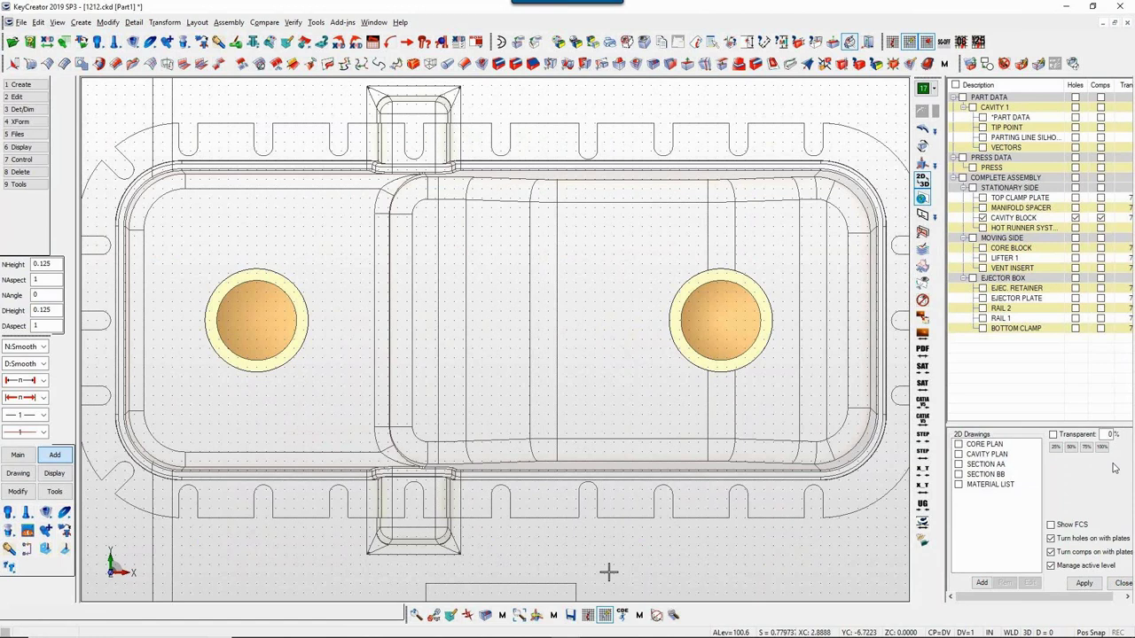
Step: Add blind waterlines to the cavity block: a vertical one at X 2.75, Y -5.5, and two horizontal ones intersecting it near its bottom and mid-height
key(w)
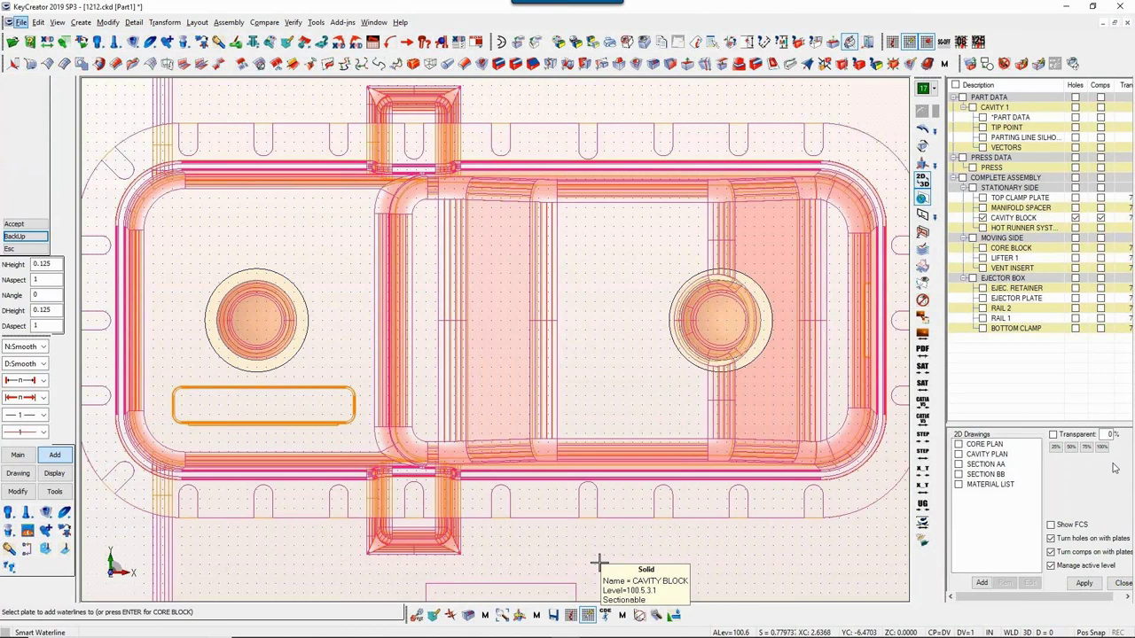
click(598, 563)
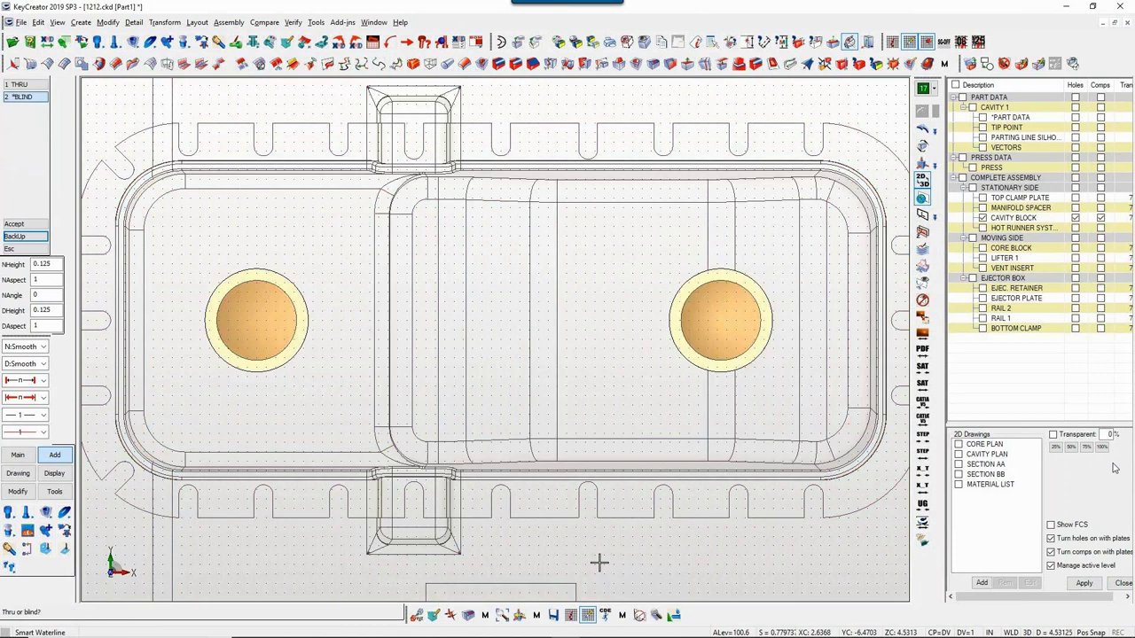
key(Return)
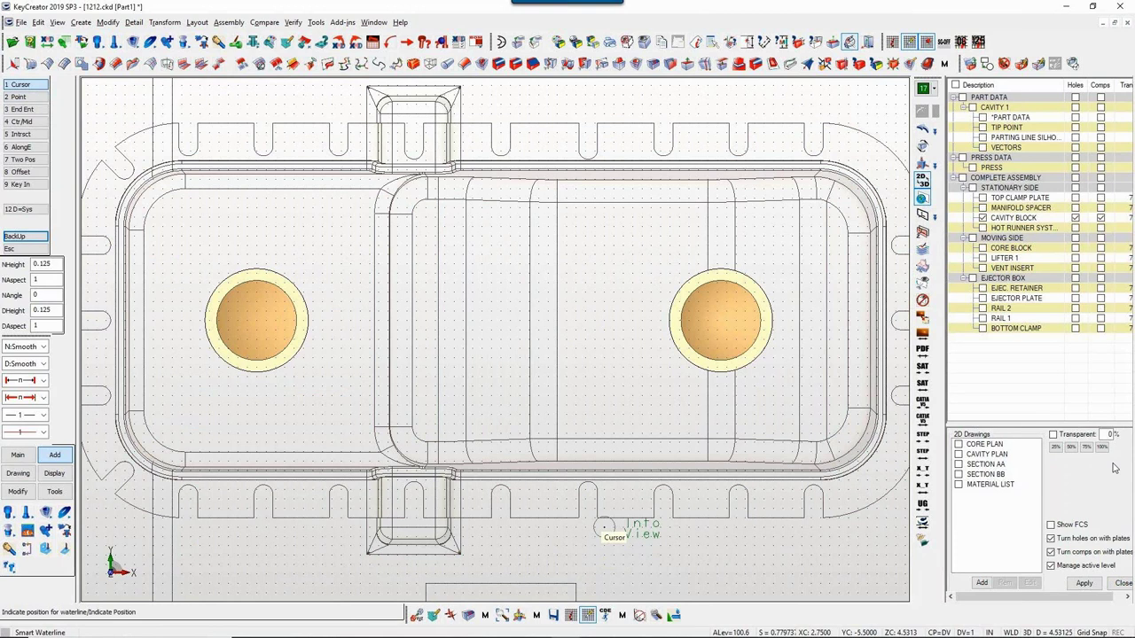
click(603, 527)
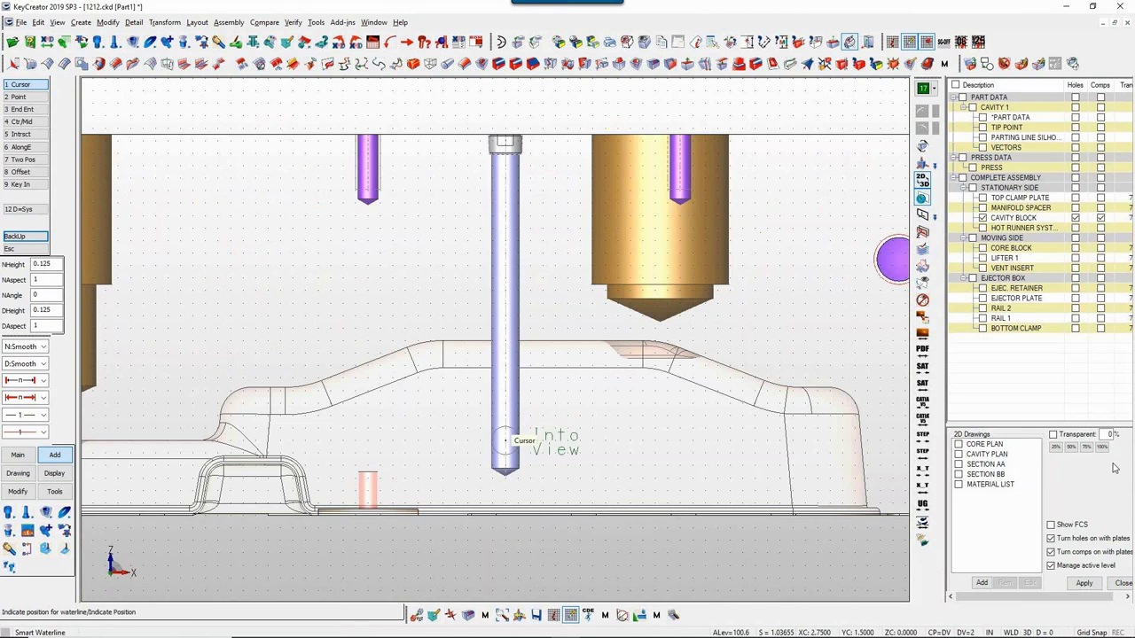
click(506, 453)
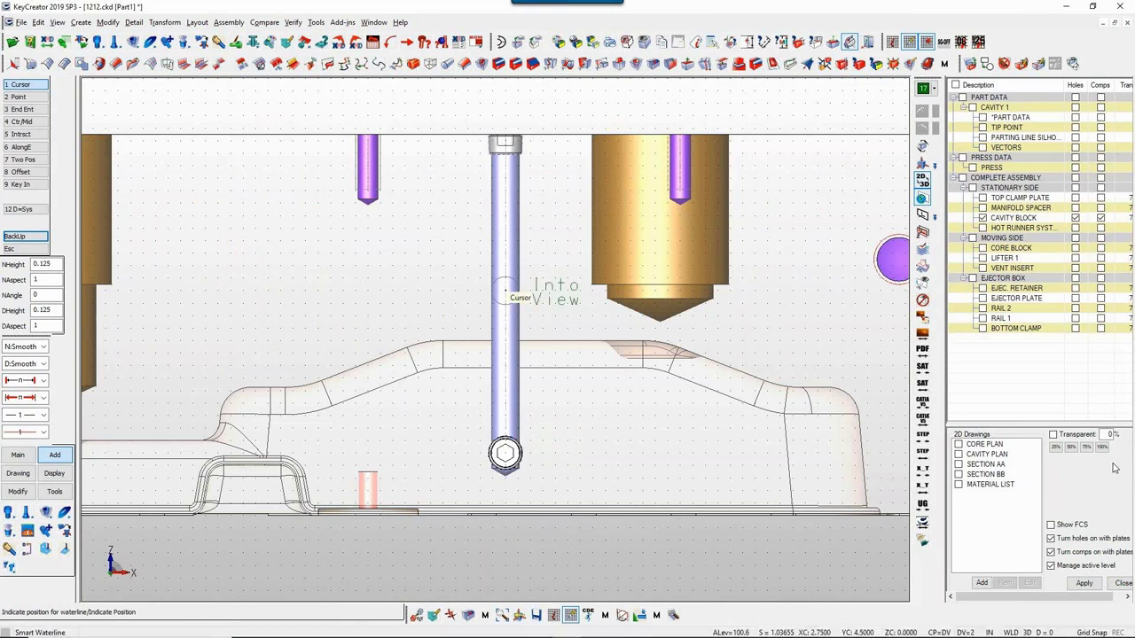
click(506, 291)
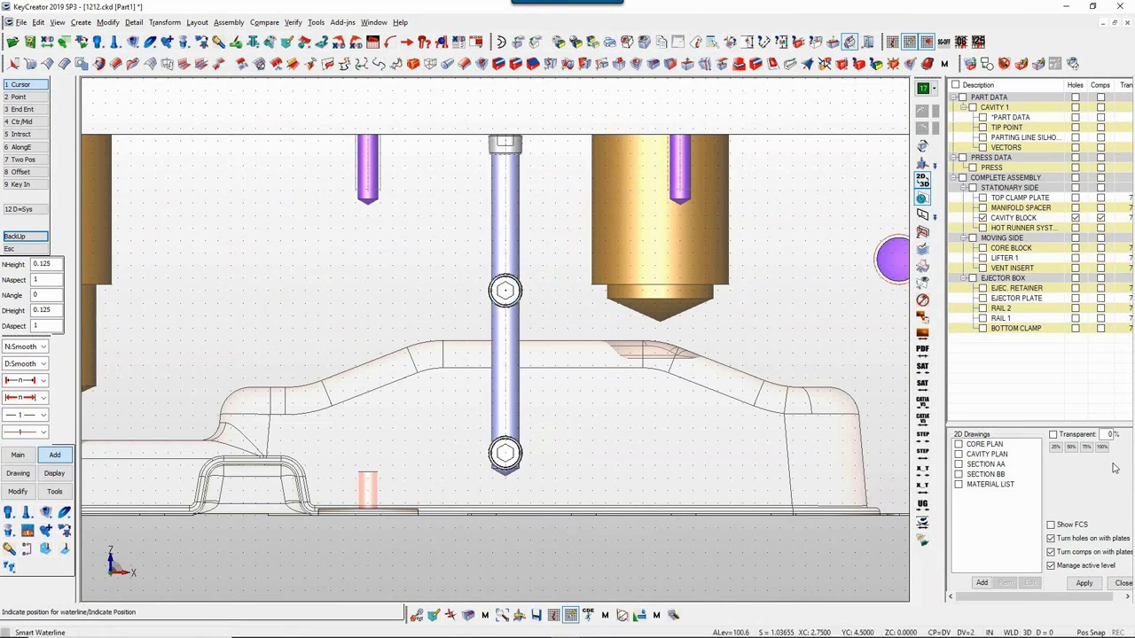
Step: Examine the waterline circuit in 3D for its routing between the hot runner bores and over the cavity surface
key(alt+3)
scroll(414, 353, up, 5)
click(466, 335)
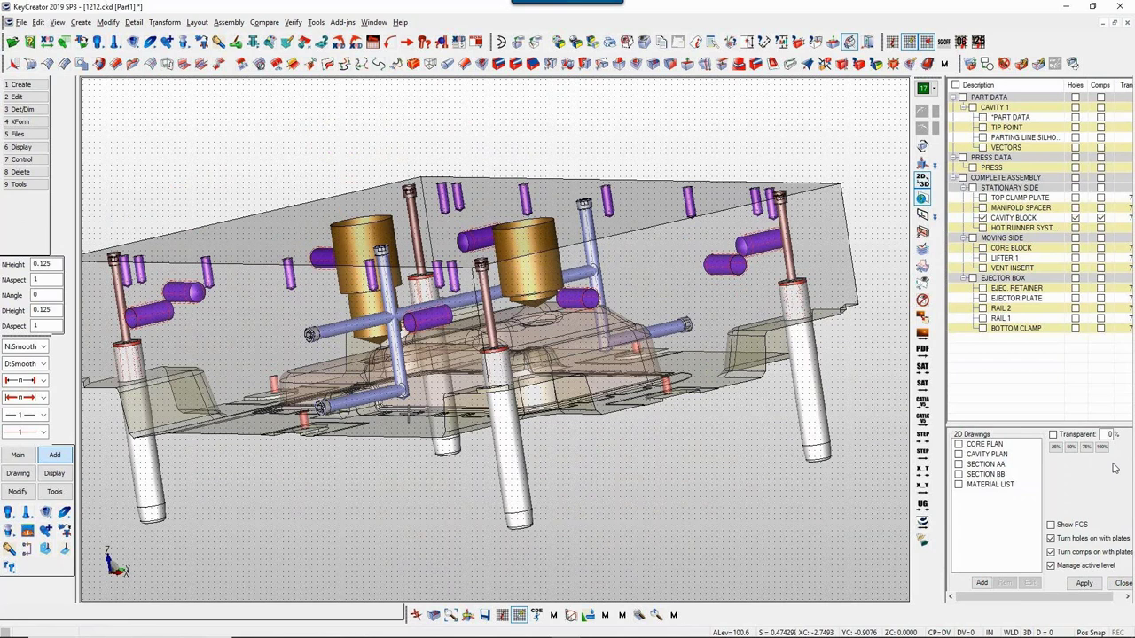
middle_drag(409, 397, 608, 271)
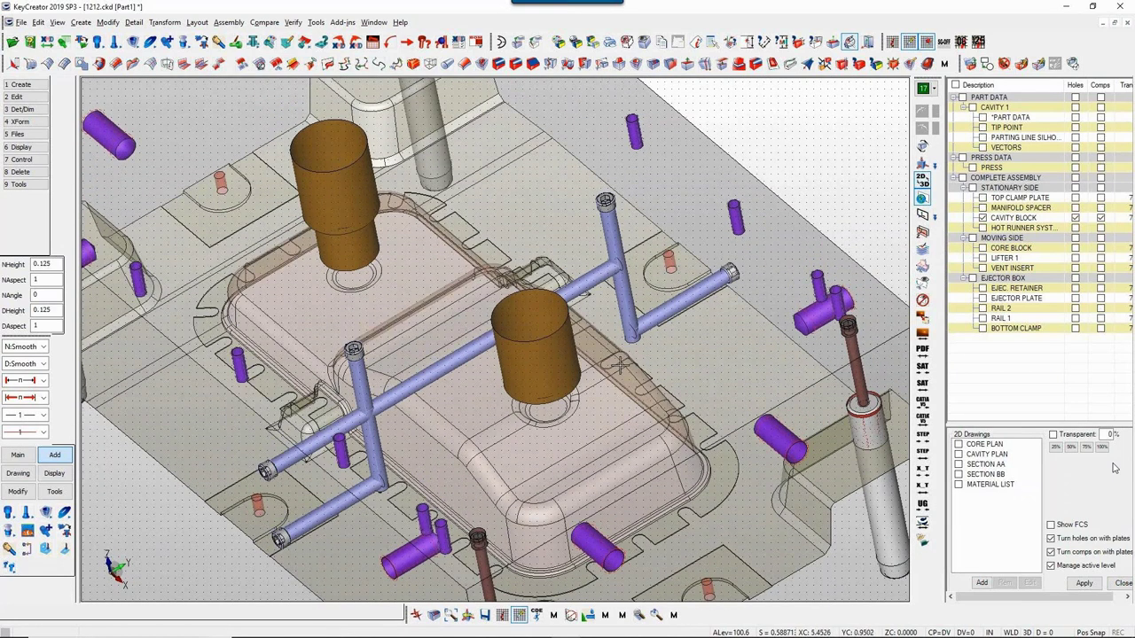
middle_drag(621, 366, 381, 406)
scroll(385, 419, down, 1)
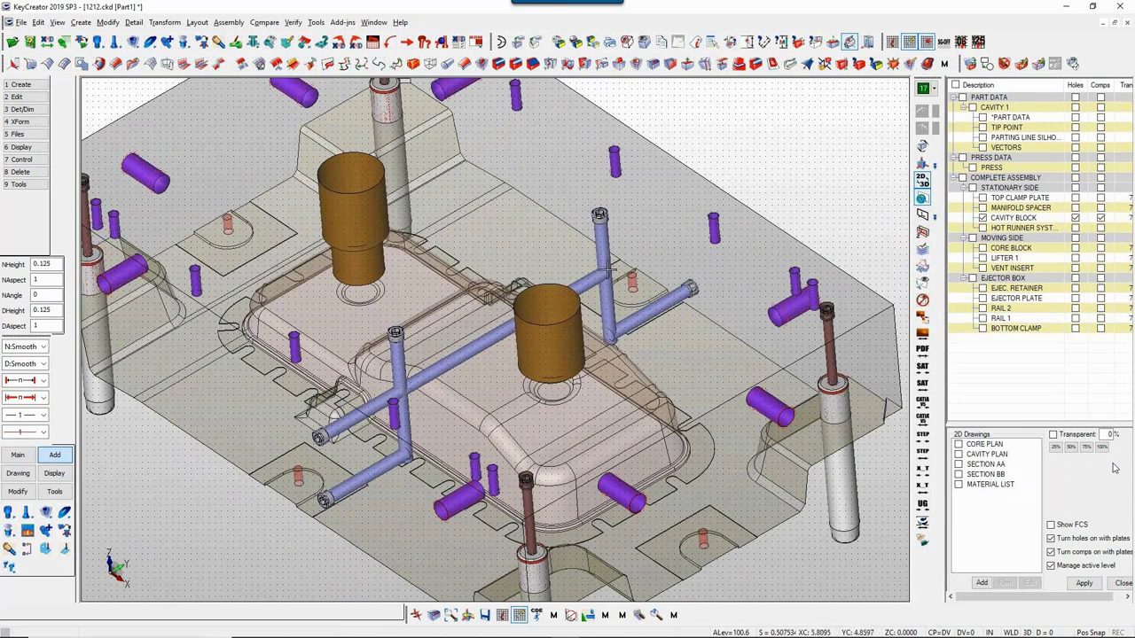
scroll(607, 269, down, 3)
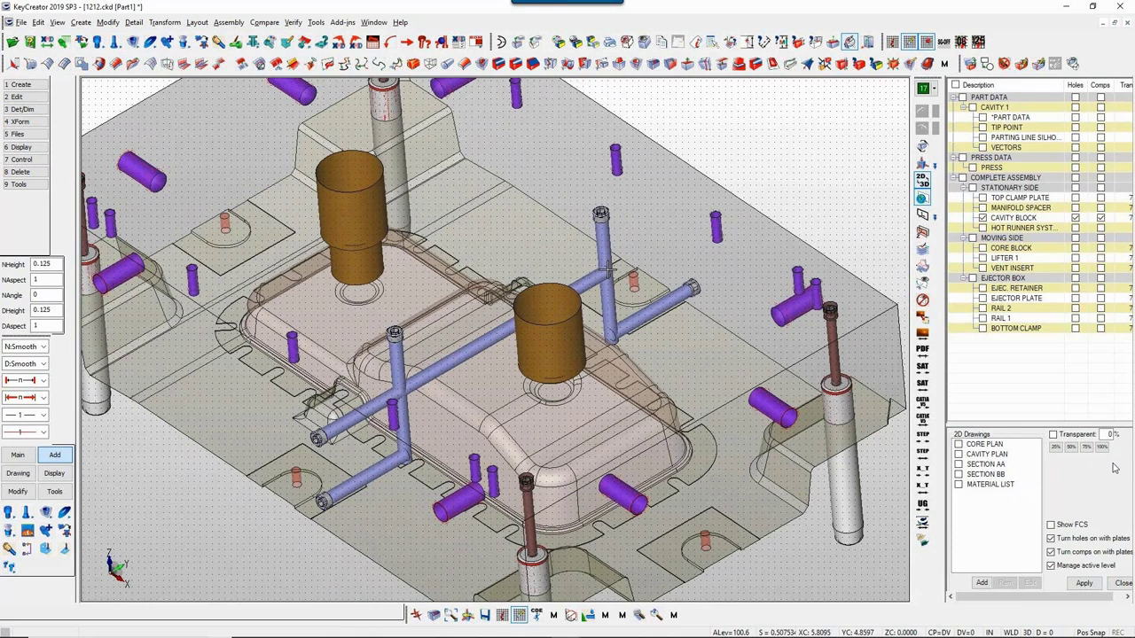
middle_drag(451, 564, 496, 461)
Step: Copy the complete waterline circuit in the negative X direction within the front view, placing a second parallel circuit between the hot runner bores
key(alt+2)
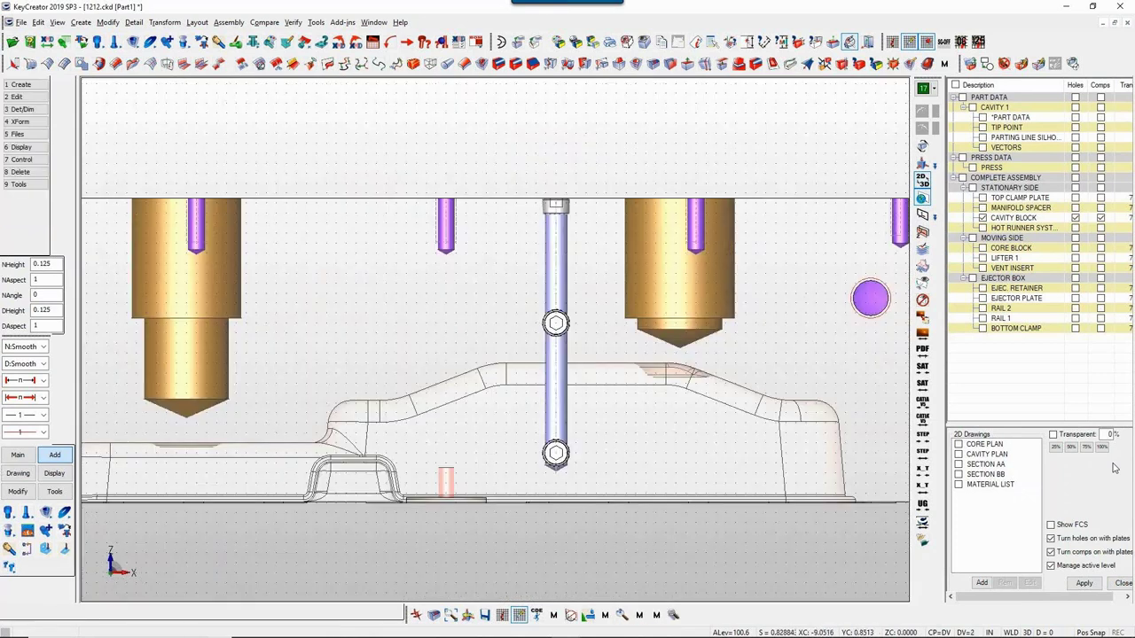
click(11, 549)
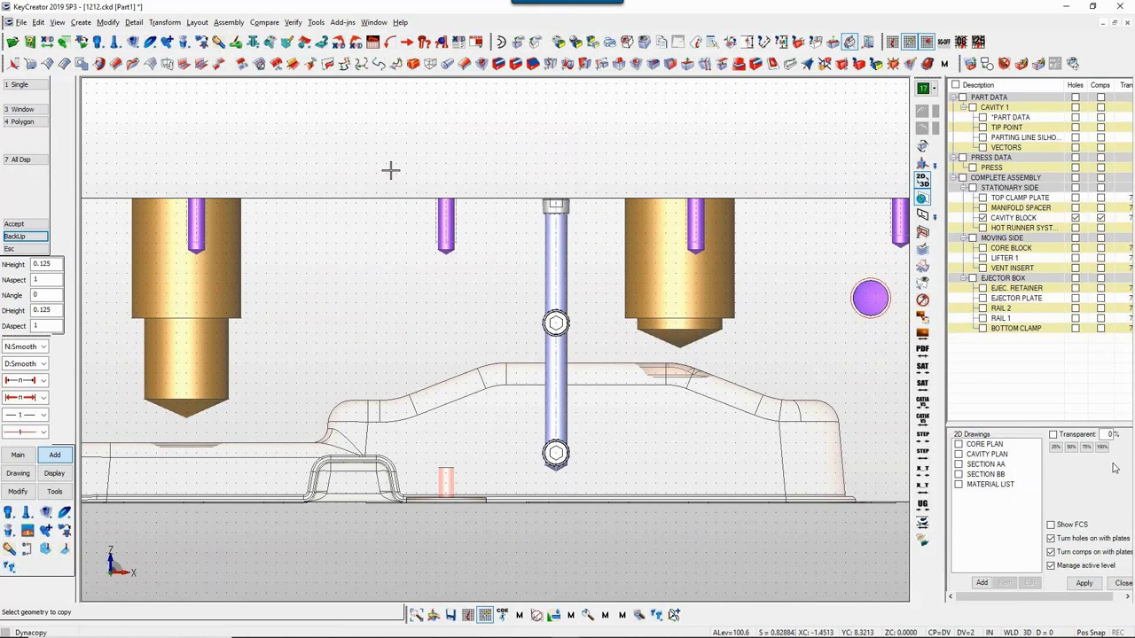
key(3)
click(529, 183)
click(582, 483)
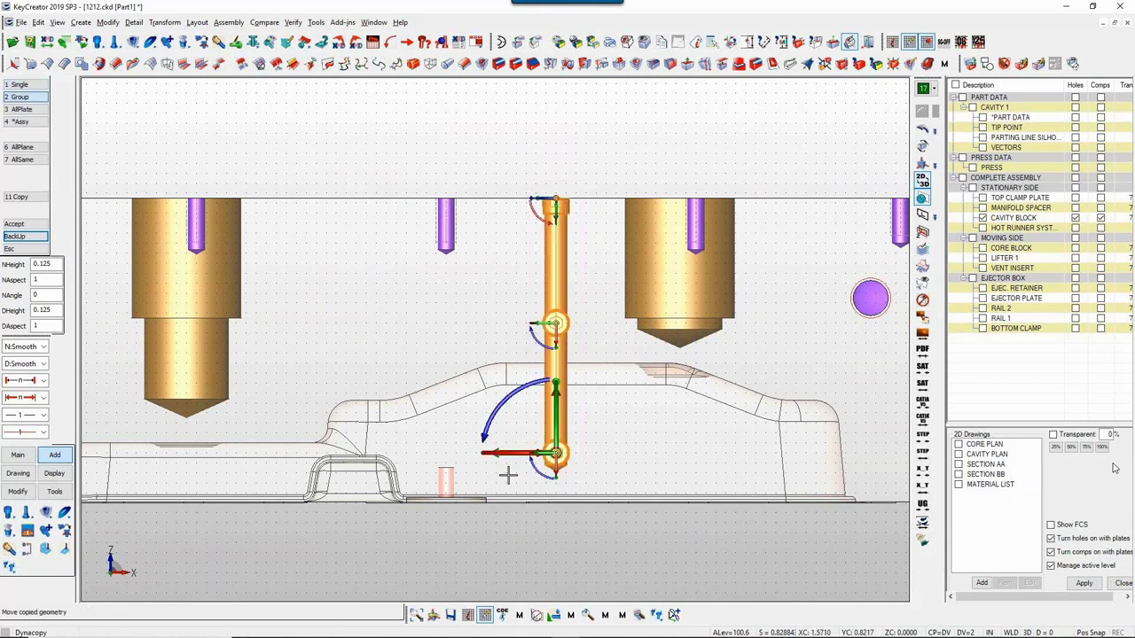
drag(504, 453, 434, 453)
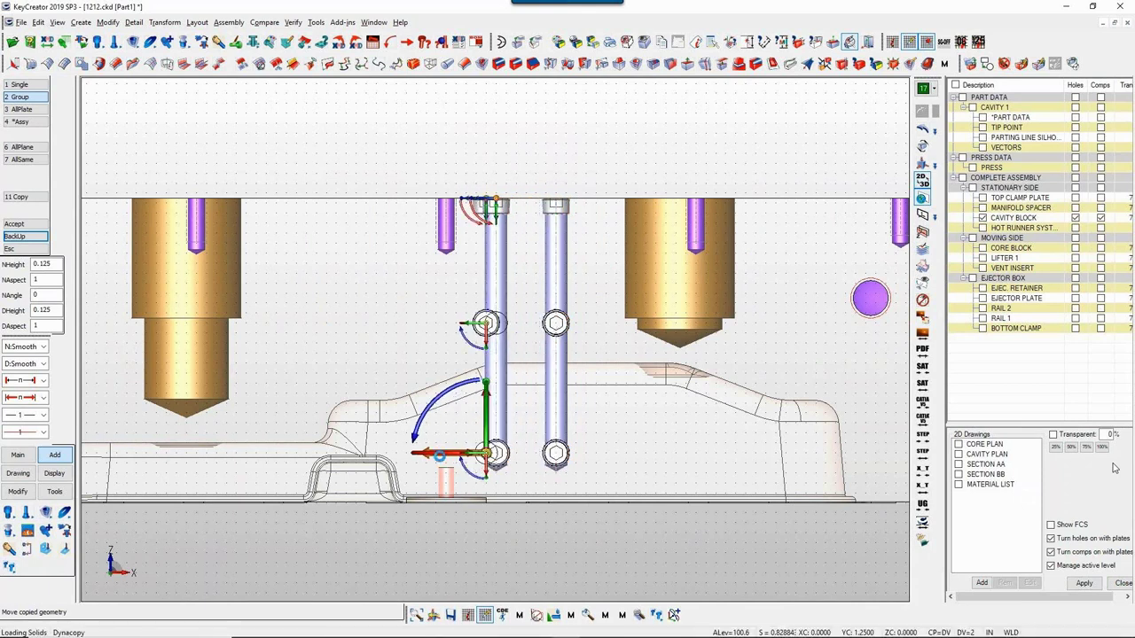
scroll(517, 532, down, 4)
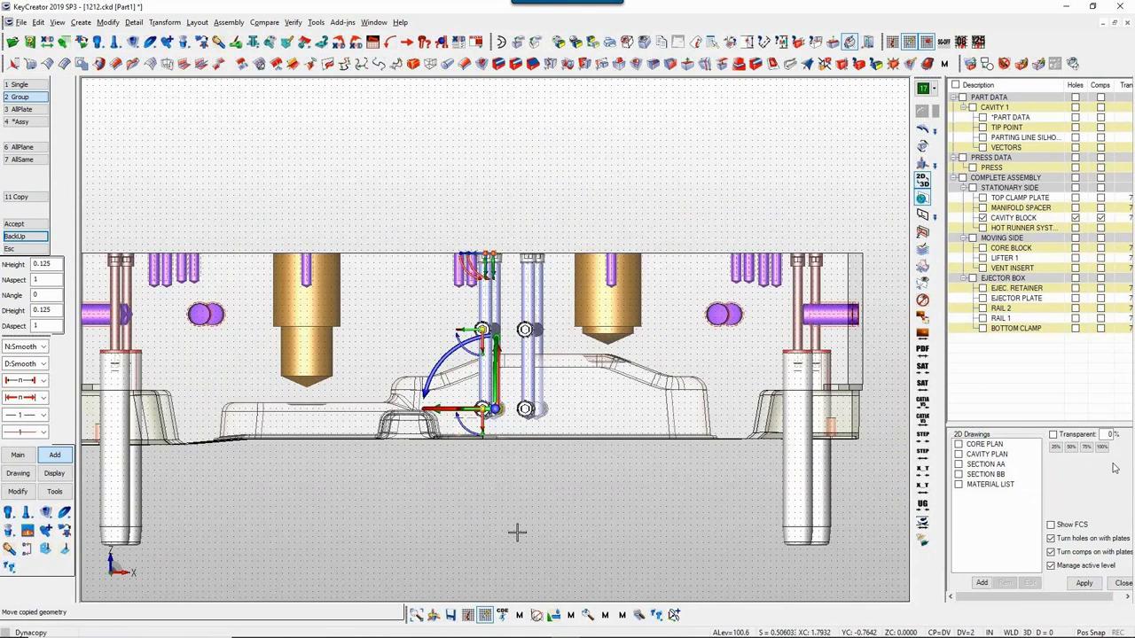
middle_drag(517, 531, 506, 562)
scroll(507, 565, down, 2)
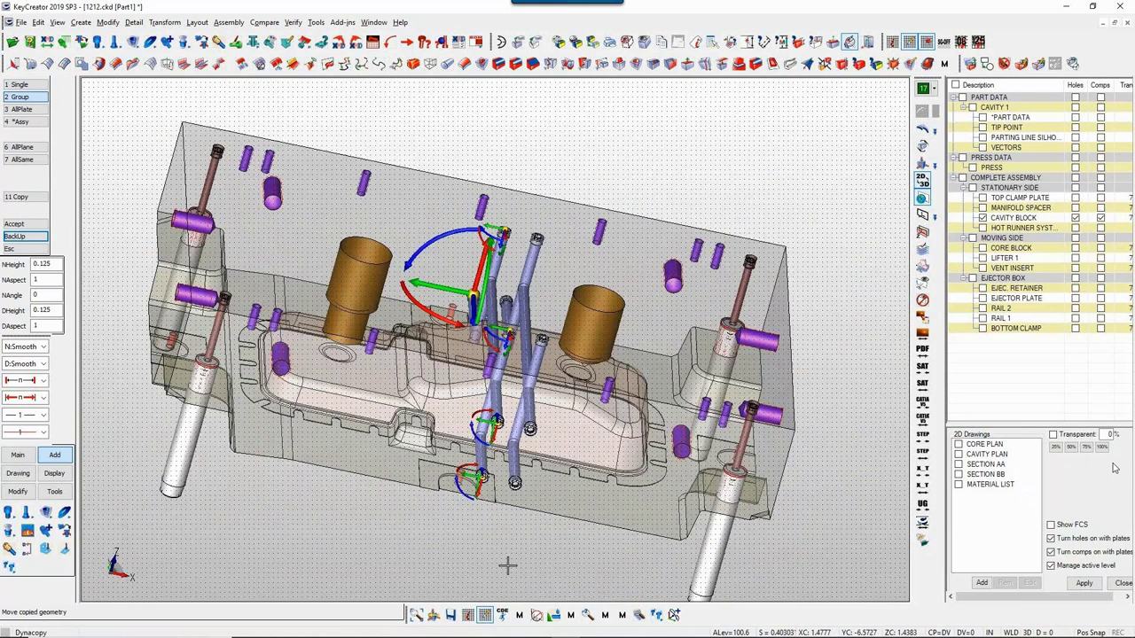
scroll(506, 562, up, 3)
click(432, 615)
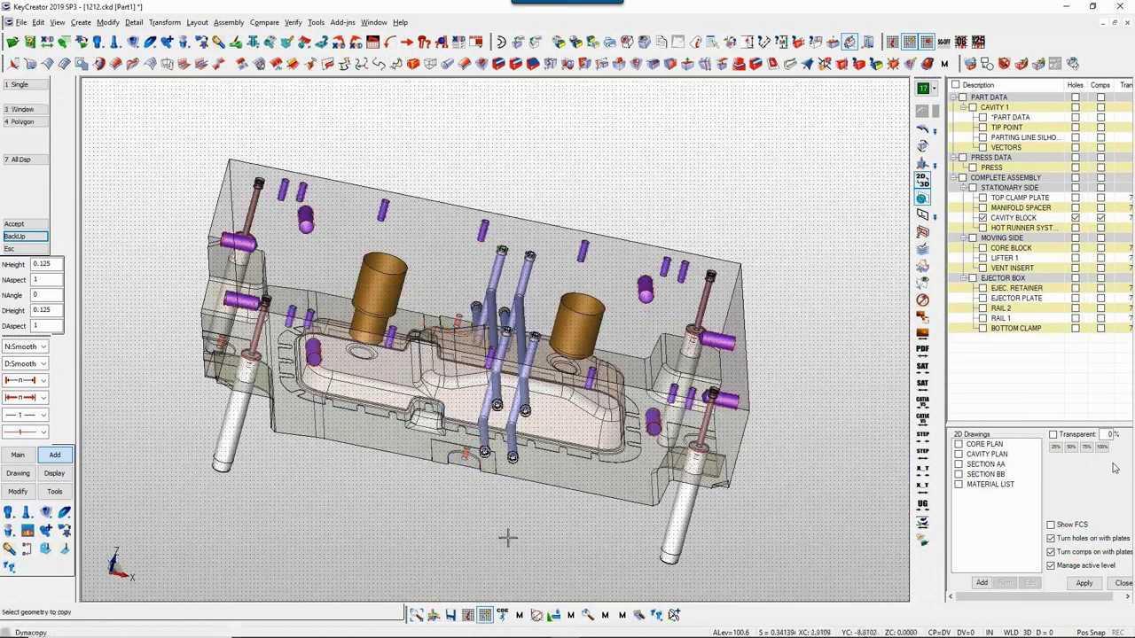
Step: Move both waterline circuits together a short distance in the positive X direction, using a selection window around them in front view
key(alt+2)
key(alt+w)
click(490, 153)
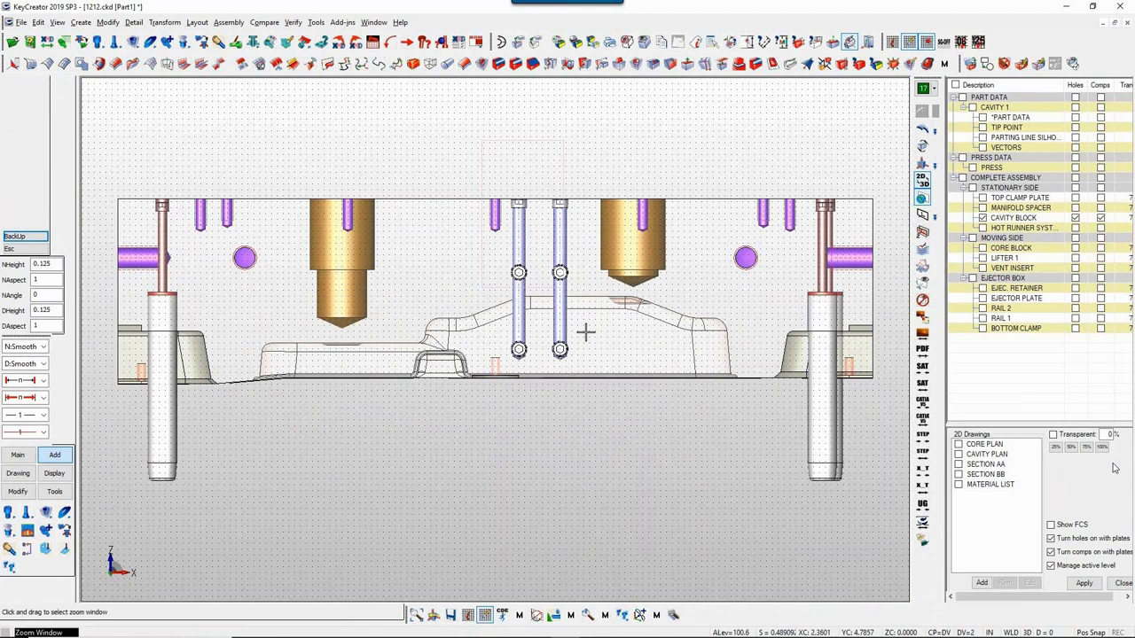
click(605, 428)
click(19, 492)
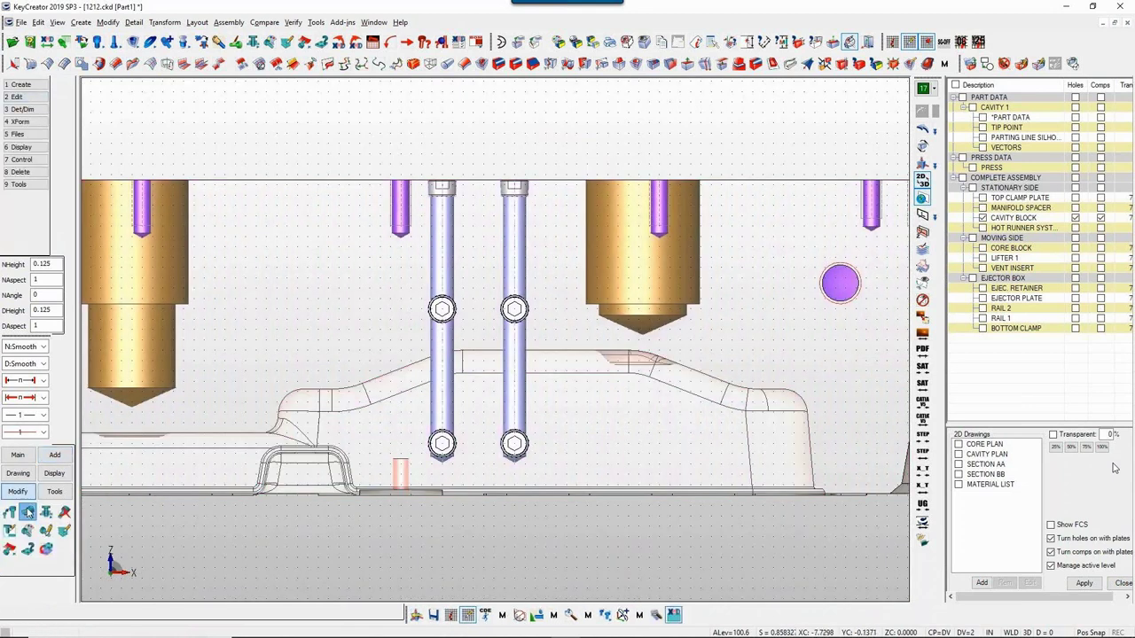
click(27, 511)
click(36, 586)
key(3)
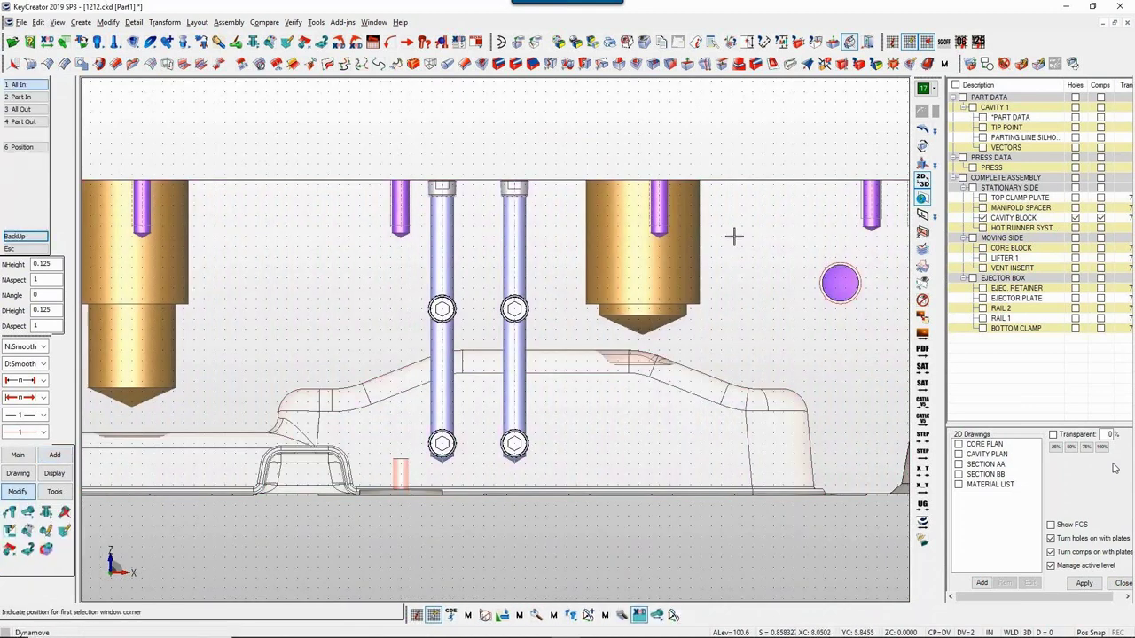
click(551, 165)
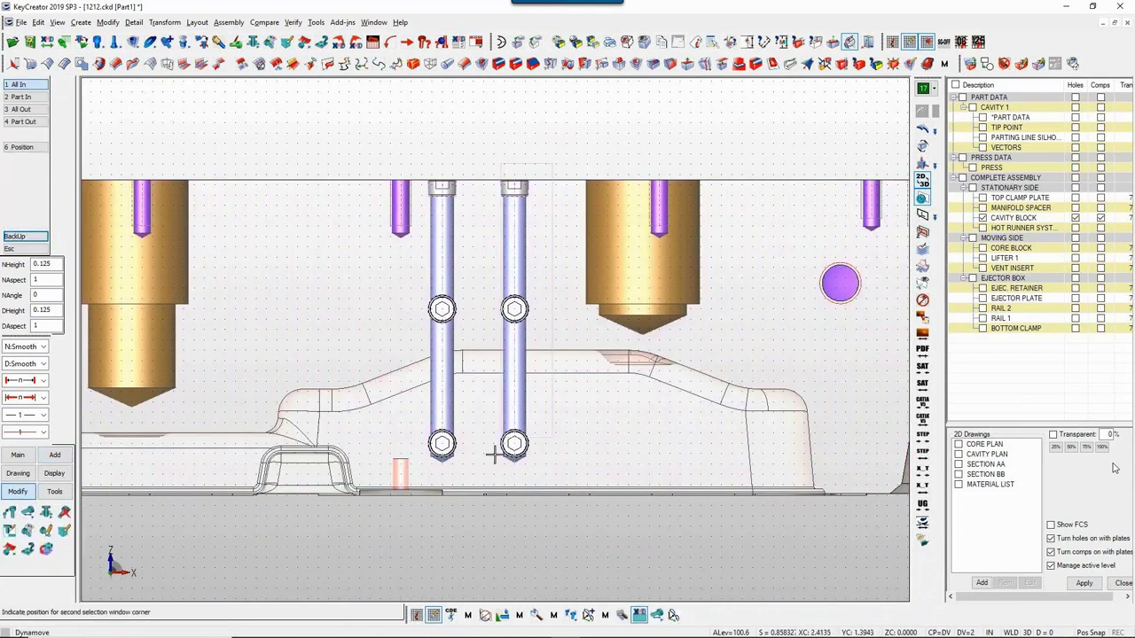
click(416, 471)
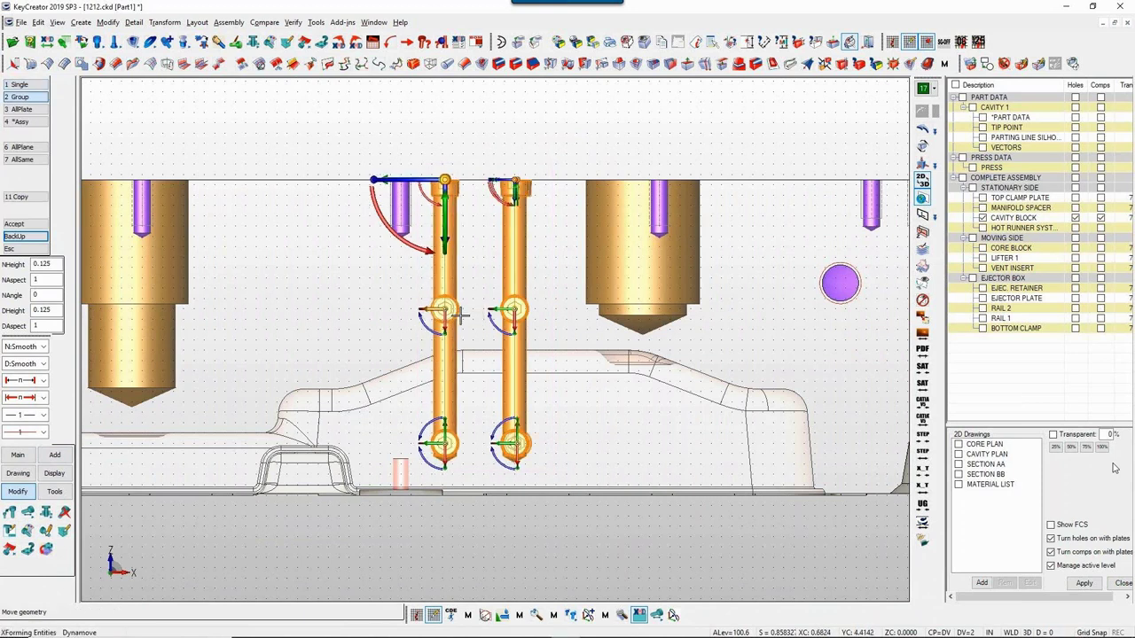
mouse_move(461, 316)
mouse_down()
mouse_move(492, 315)
mouse_move(475, 309)
mouse_up()
key(Return)
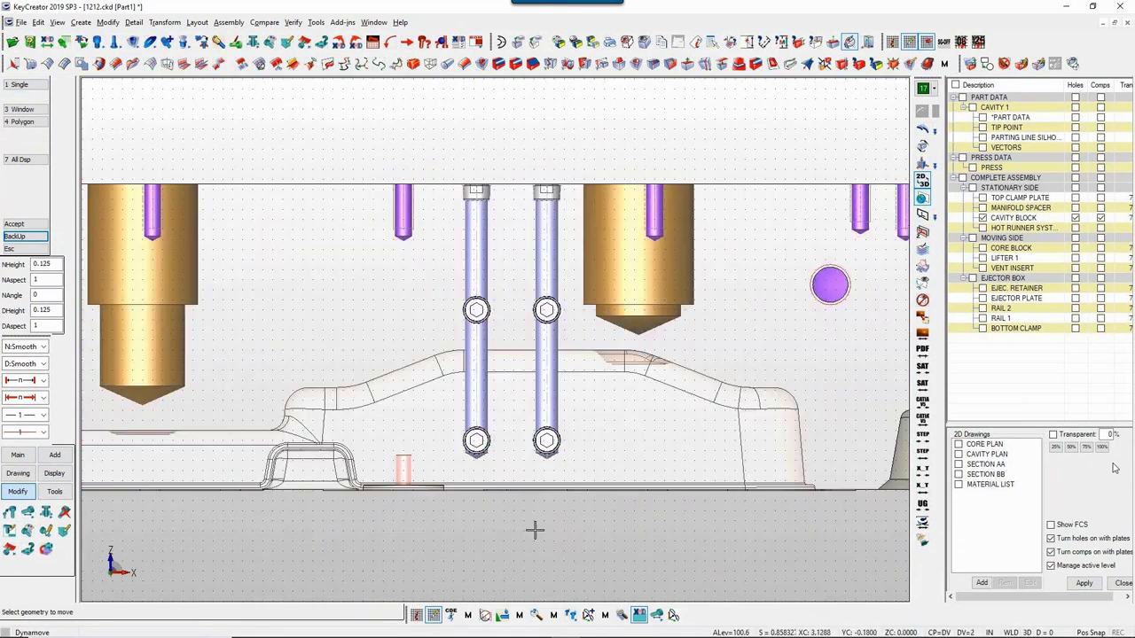
Step: Add a cross waterline to the cavity block in the side view at X 6.5, Y 1.25, intersecting the lower horizontal waterlines beyond the vertical bores
scroll(534, 529, down, 5)
middle_drag(535, 529, 451, 536)
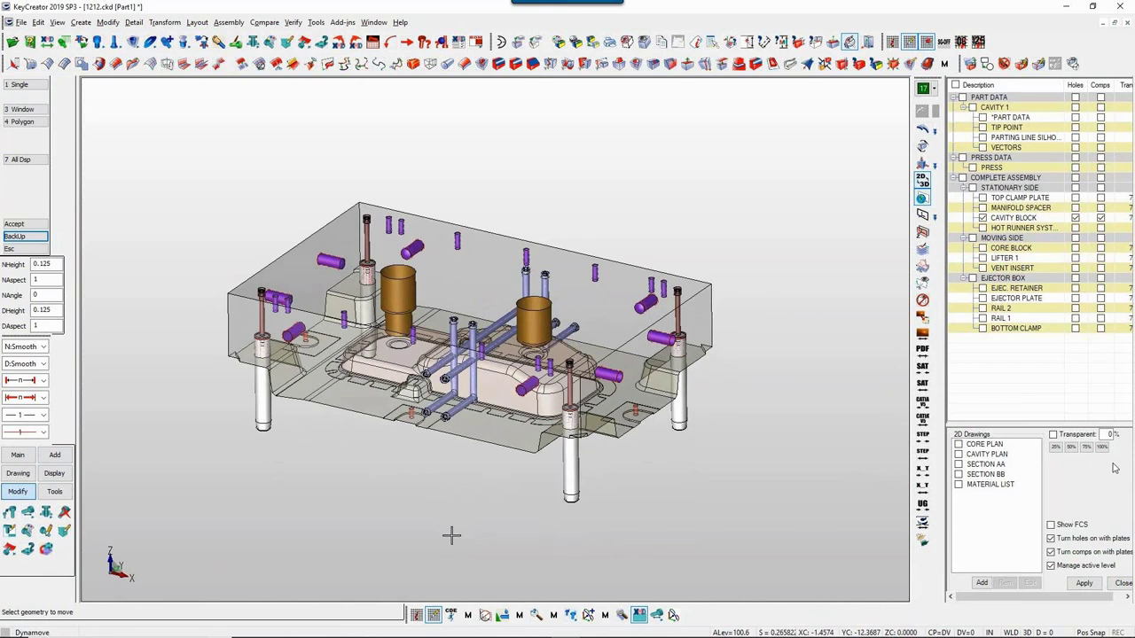
key(Escape)
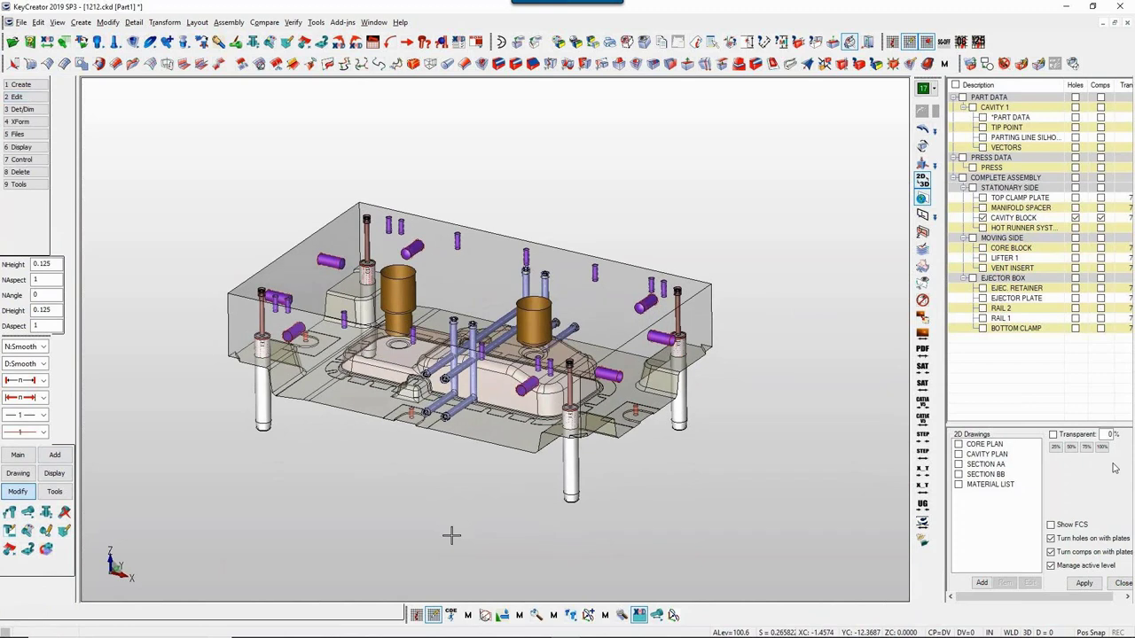
key(alt+5)
key(alt+w)
drag(673, 275, 789, 420)
key(w)
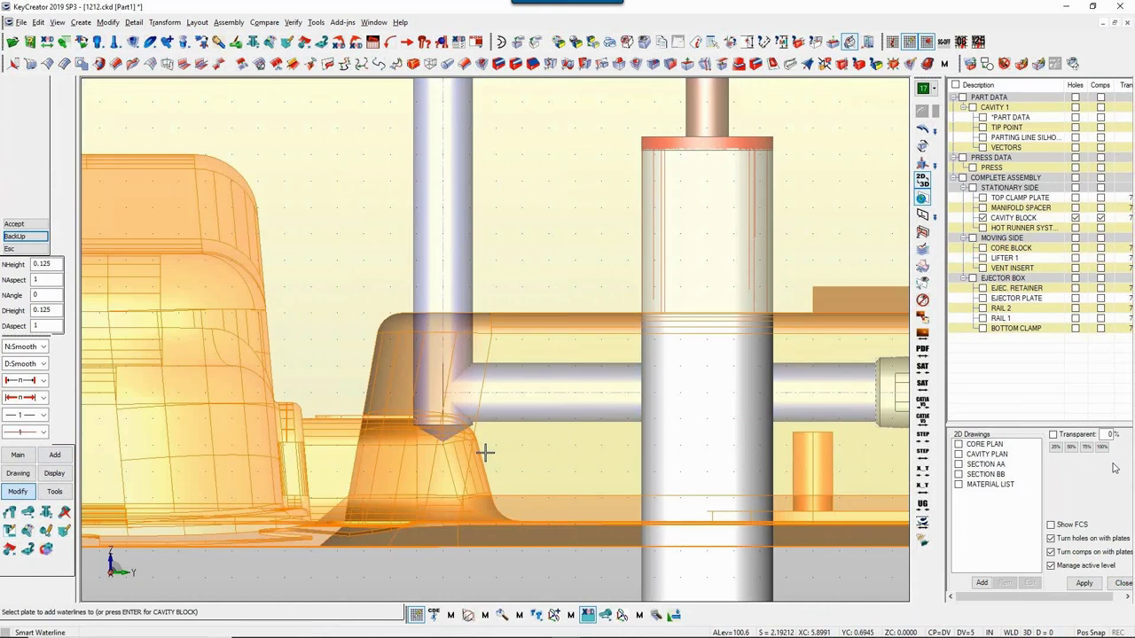
key(Return)
key(Return)
key(Return)
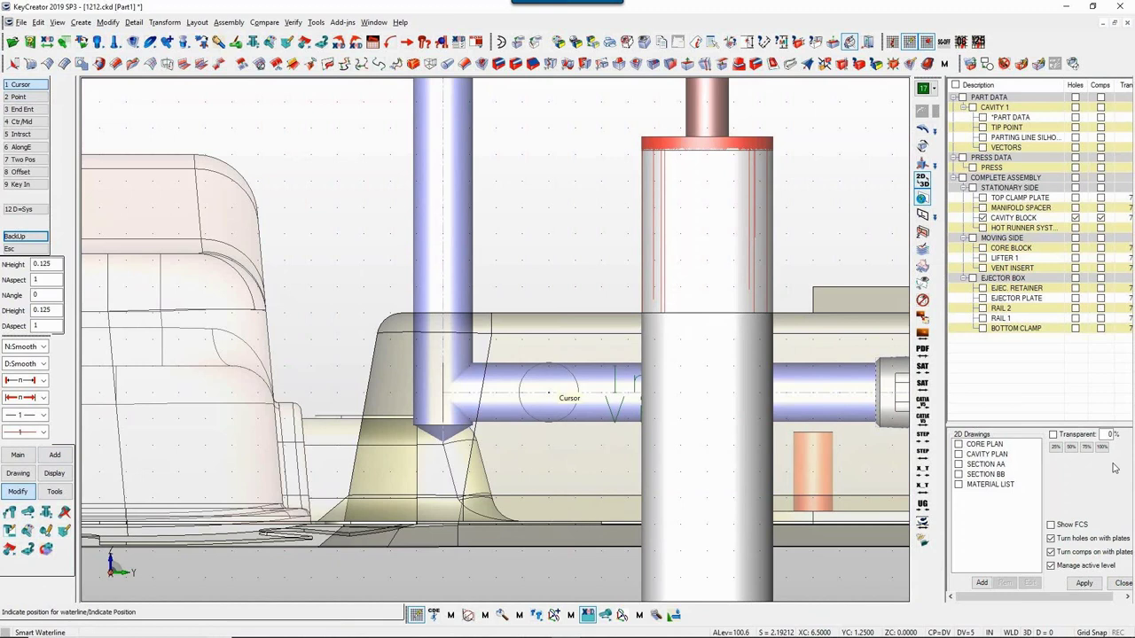
click(547, 392)
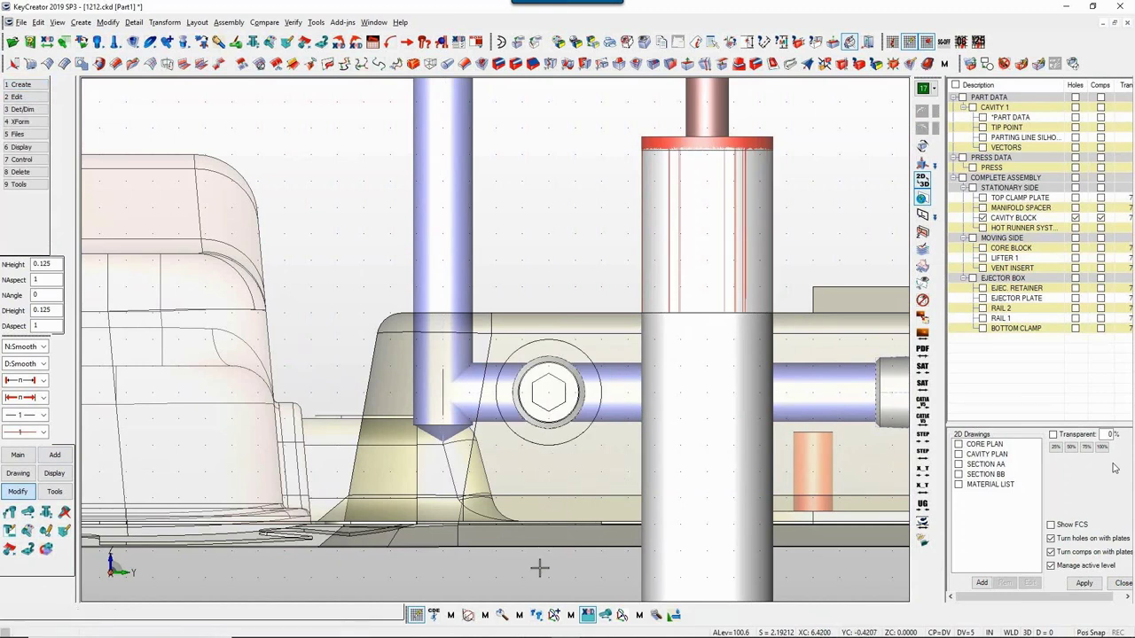
Step: Verify the planar cavity block face around the cross waterline's plugged end and examine how the line joins both circuits in 3D
scroll(540, 569, down, 5)
middle_drag(539, 567, 591, 539)
scroll(591, 540, up, 3)
middle_drag(345, 509, 483, 199)
scroll(472, 492, up, 1)
key(v)
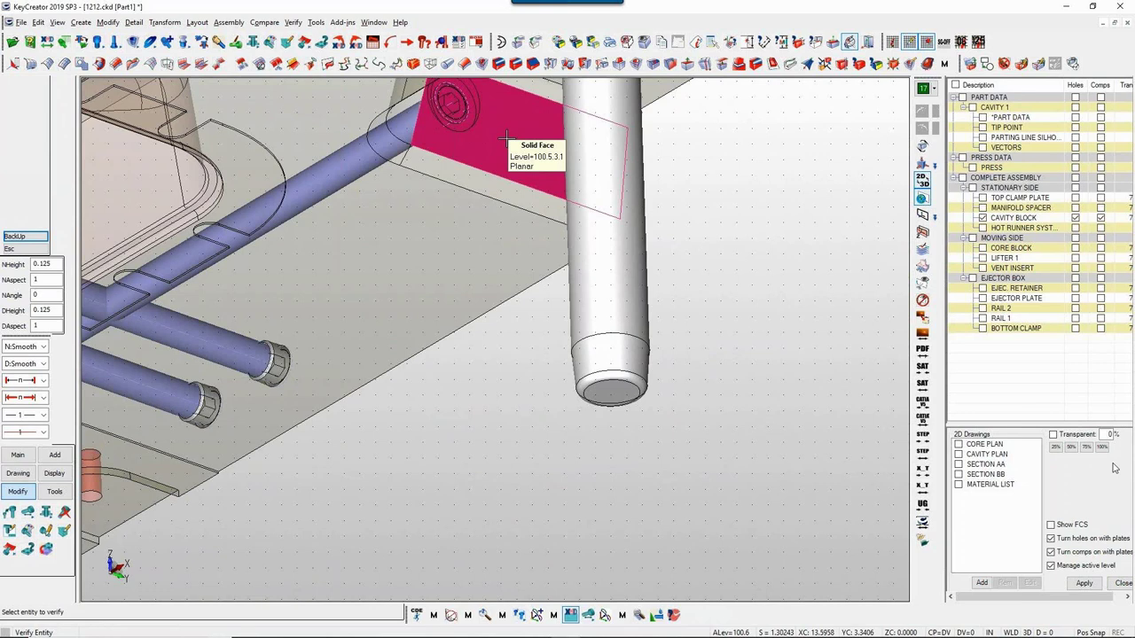
click(505, 138)
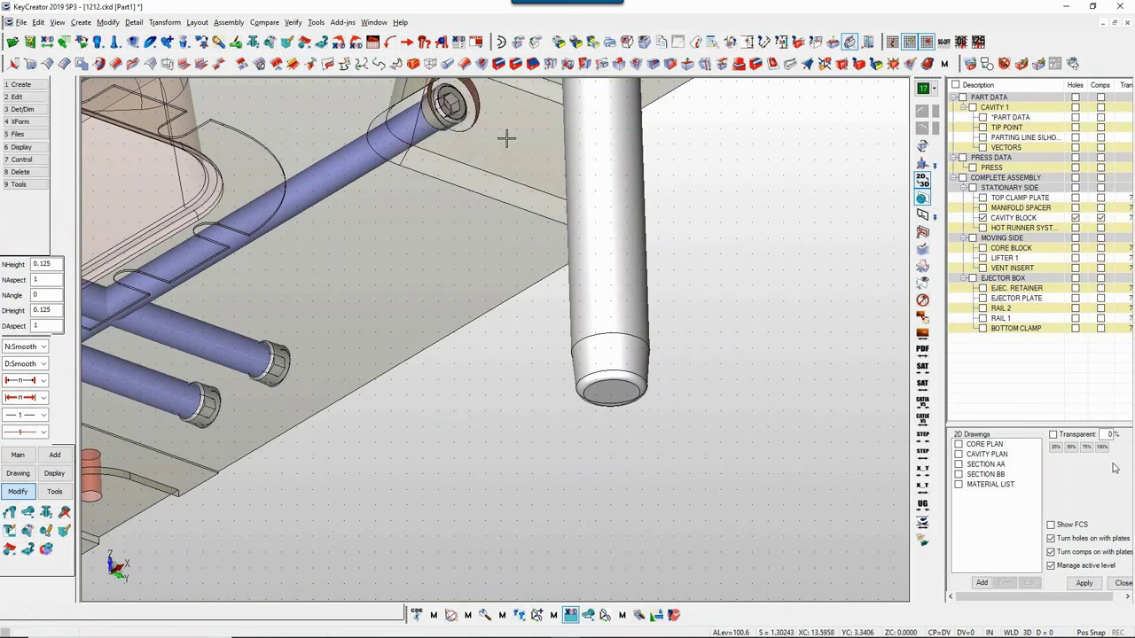
scroll(506, 138, down, 3)
middle_drag(506, 138, 661, 515)
scroll(593, 504, up, 2)
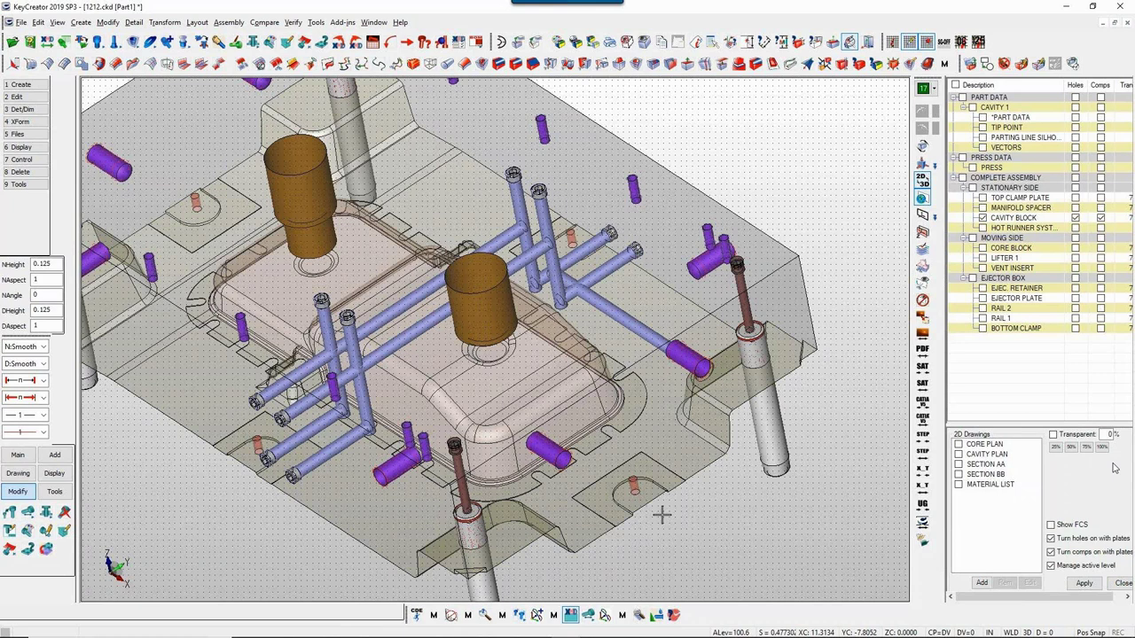
scroll(662, 514, down, 3)
scroll(661, 514, up, 3)
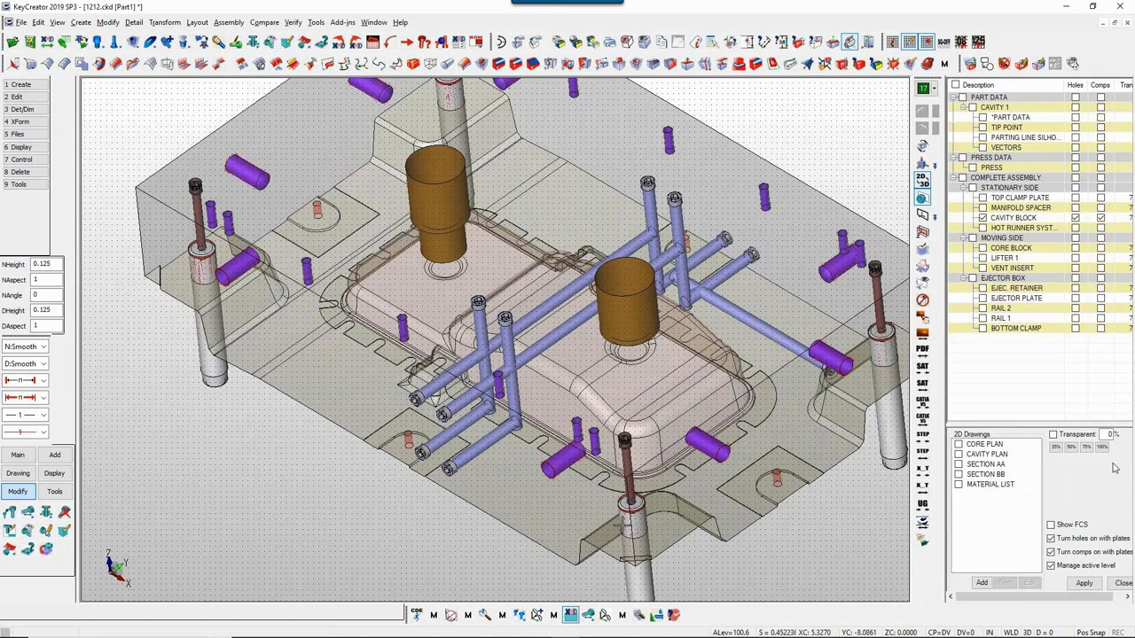
middle_drag(661, 514, 562, 517)
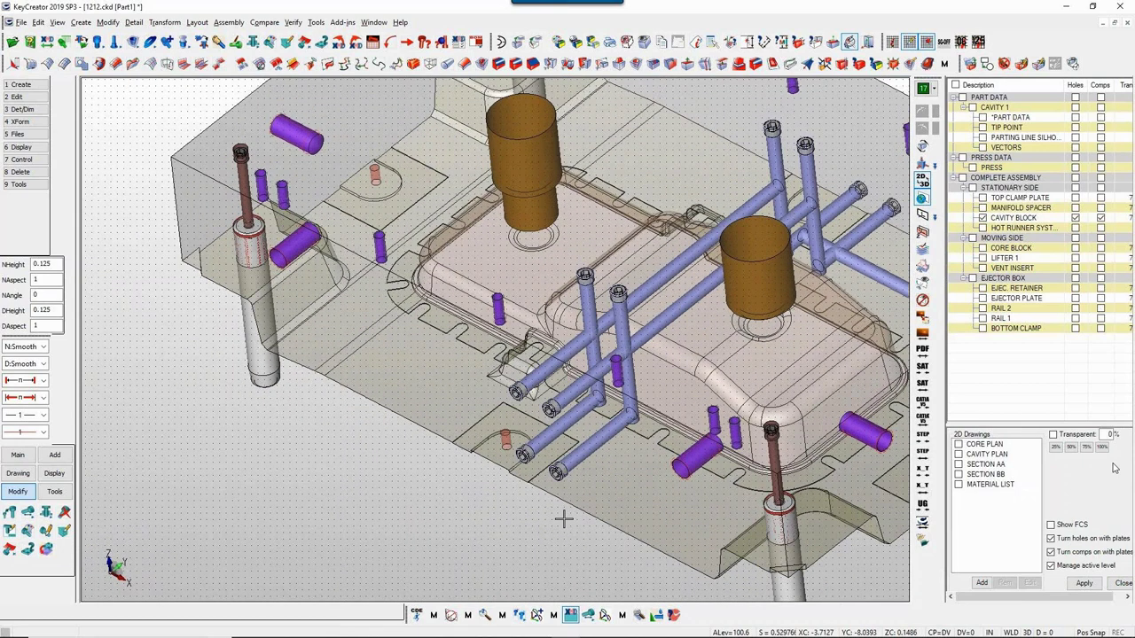
Step: Resize the two lower front waterlines with pipe tap ends, a DMS connector and a counterbore 1.250 in diameter by 1.250 deep
click(558, 456)
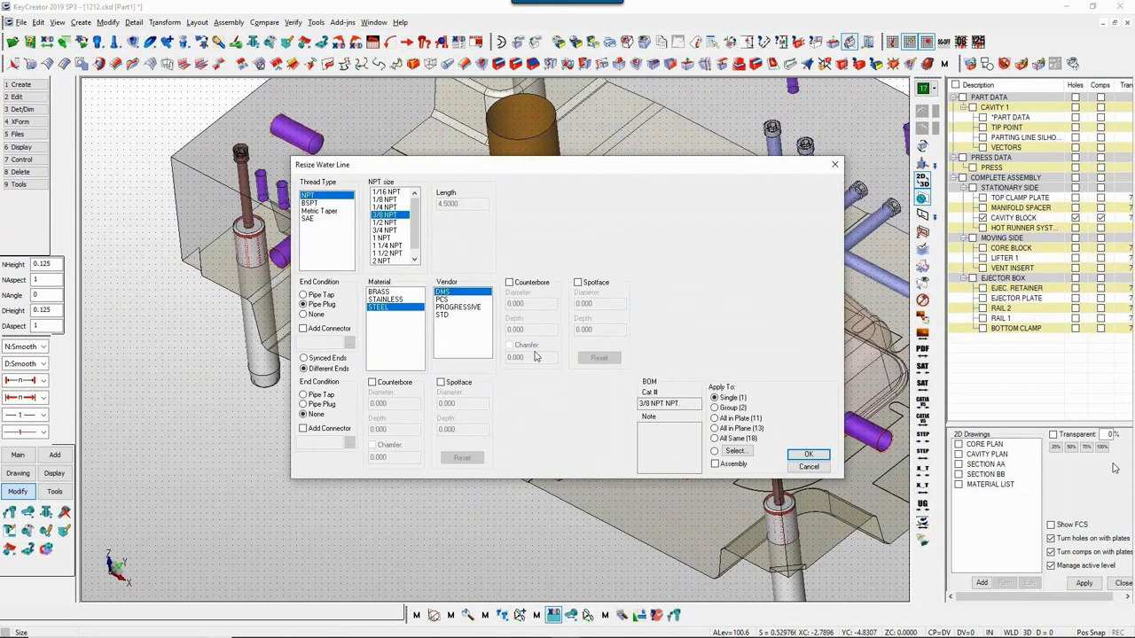
click(313, 330)
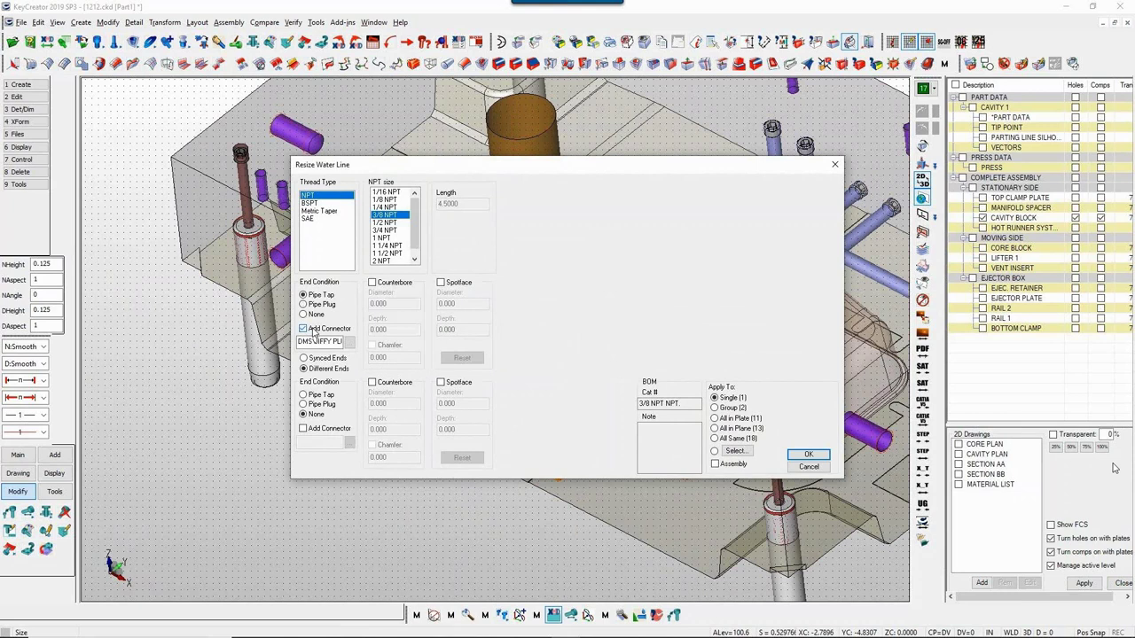
click(385, 286)
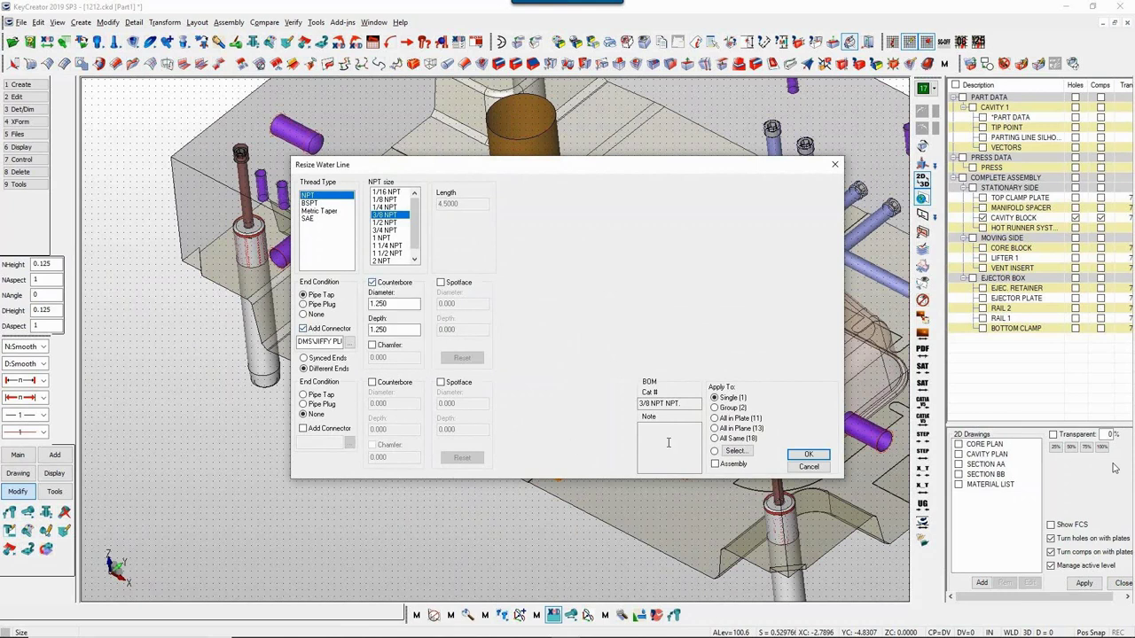
click(735, 451)
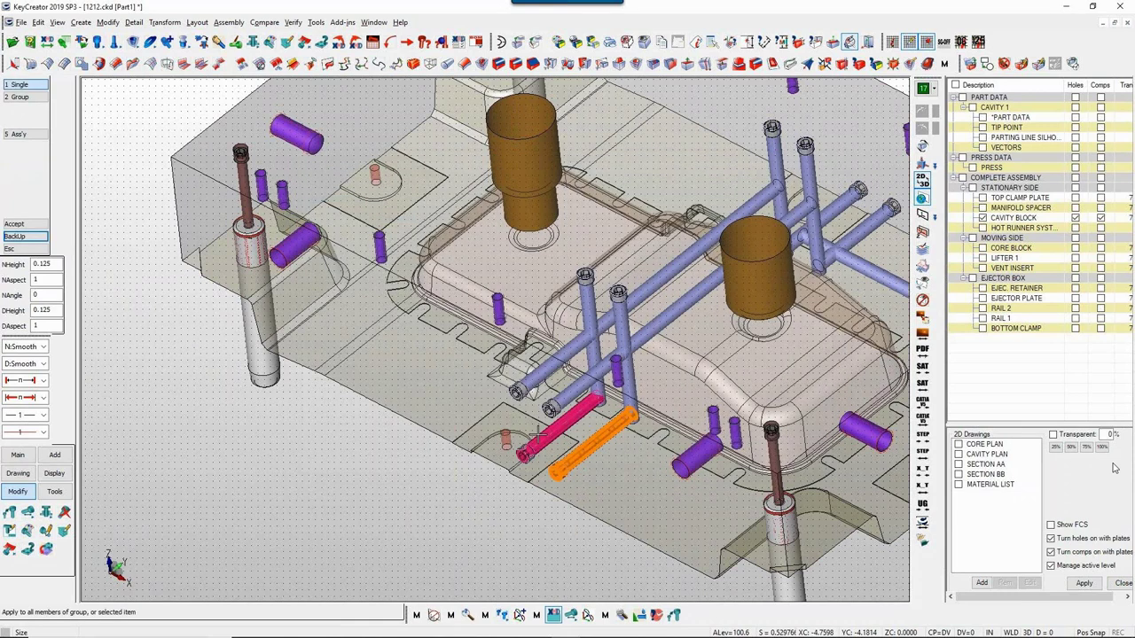
click(559, 427)
middle_click(770, 448)
click(807, 454)
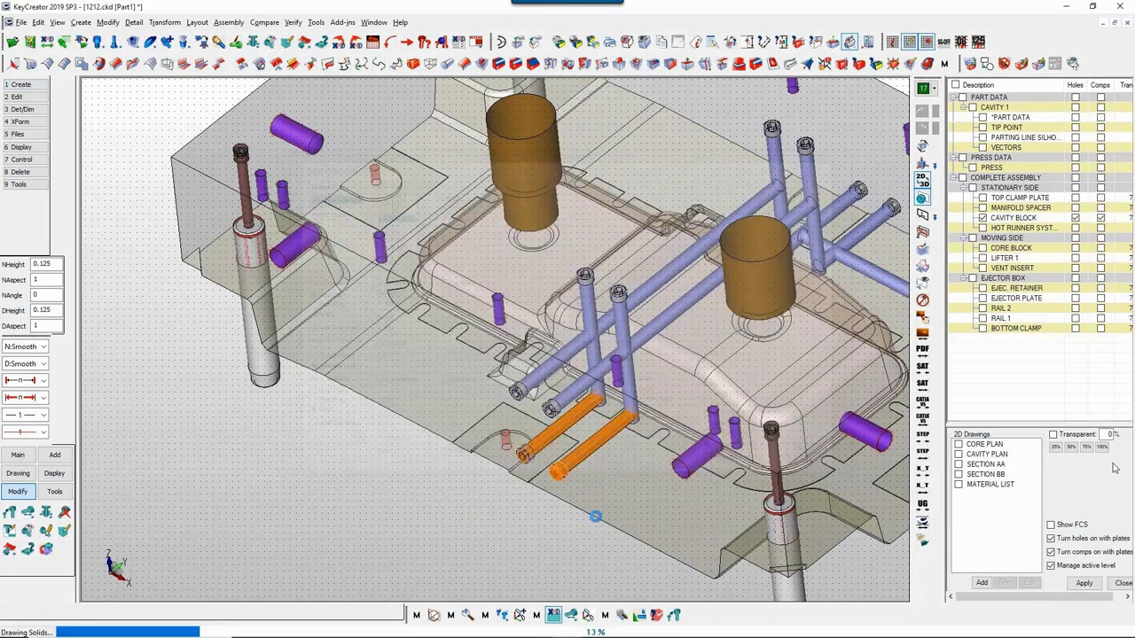
middle_drag(549, 542, 582, 523)
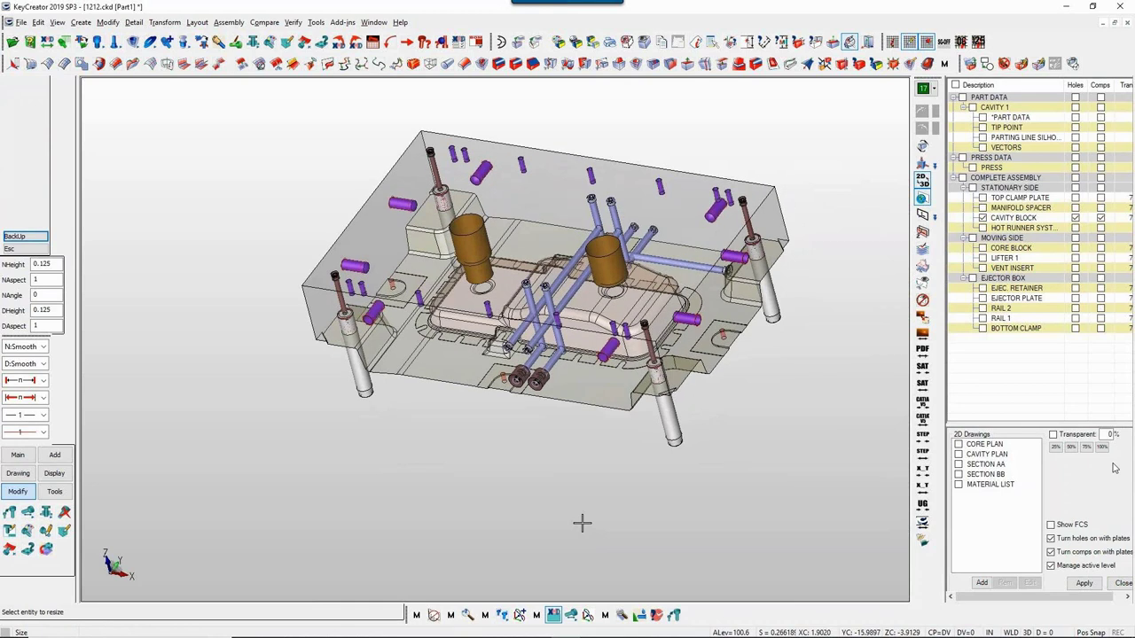
key(Escape)
Step: Display the stationary side, moving side and ejector box together in isometric view and save the file
key(alt+a)
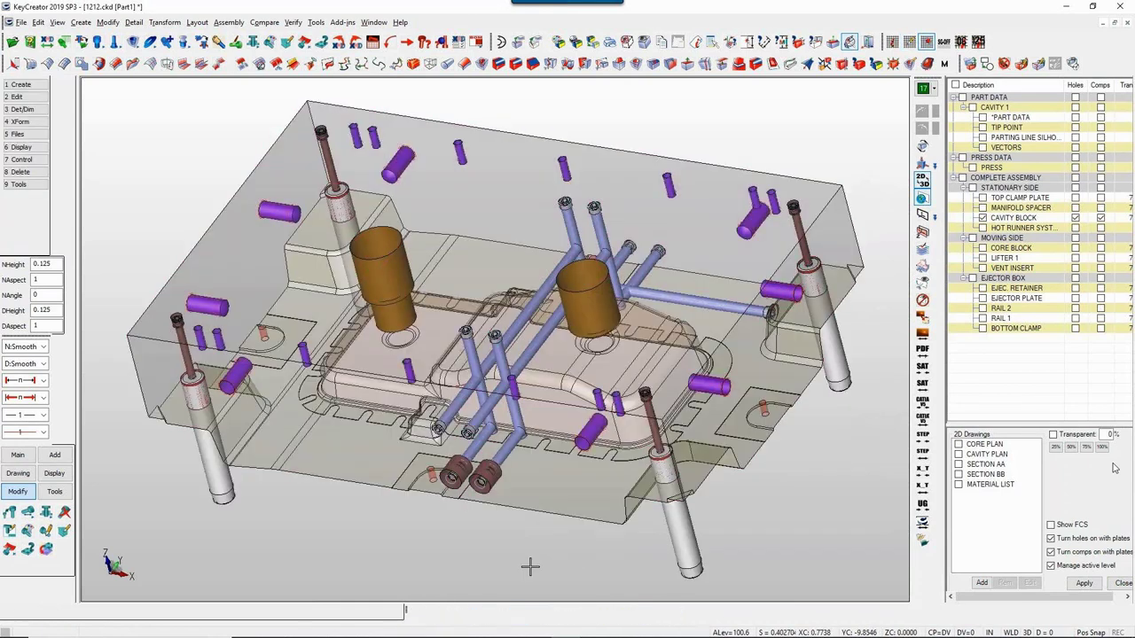
text(2)
key(Return)
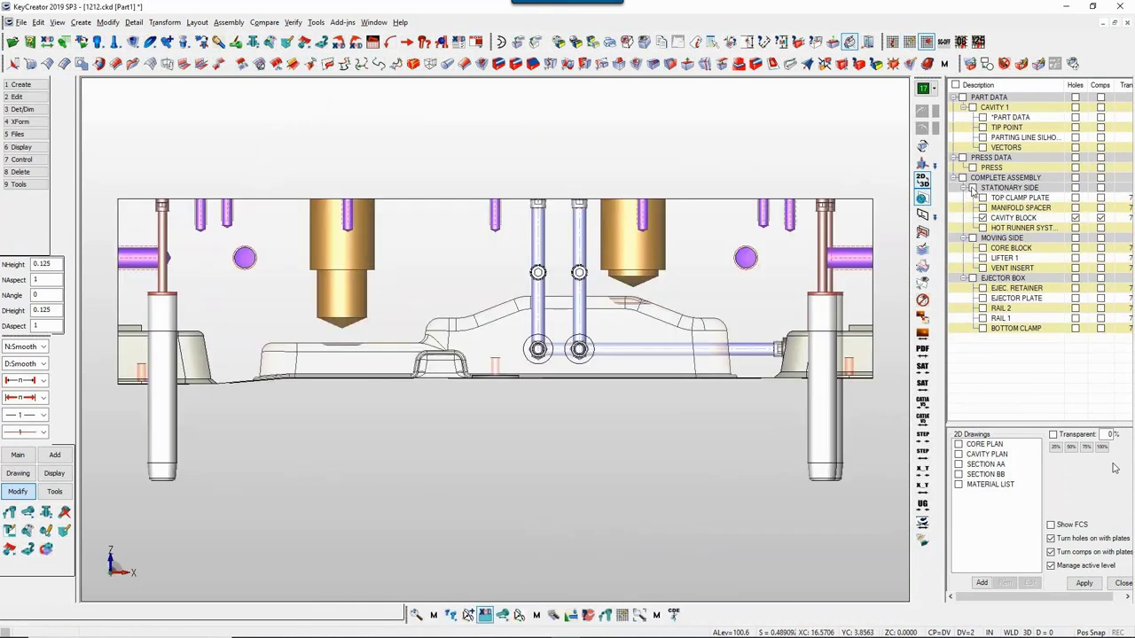
click(973, 187)
click(972, 237)
click(972, 278)
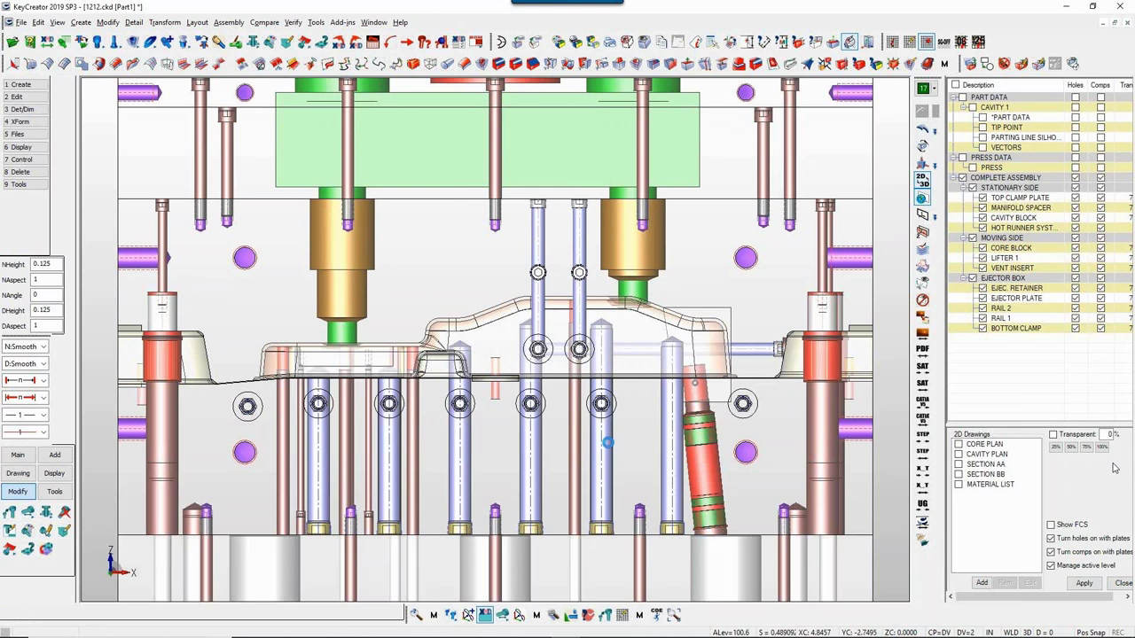
key(alt+a)
key(7)
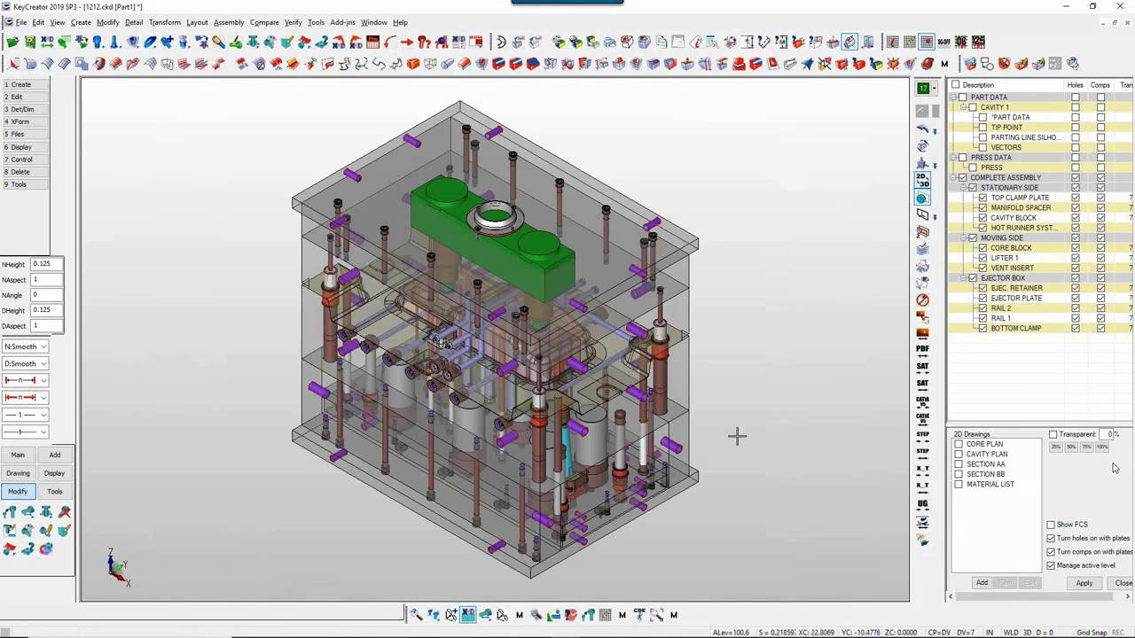
key(ctrl+s)
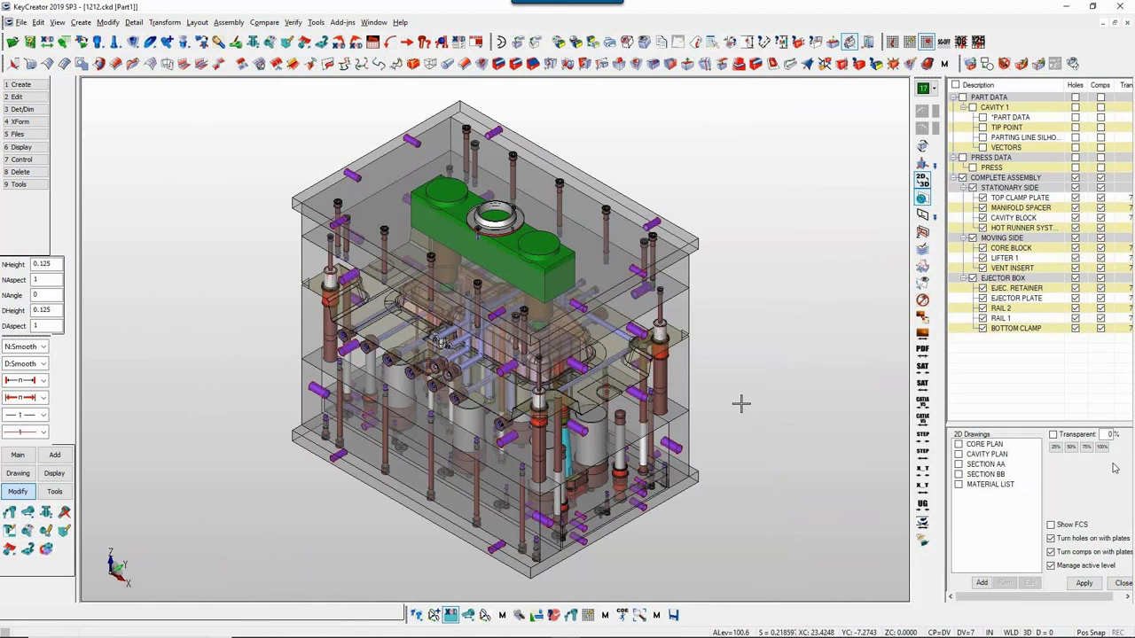
Step: Hide the complete assembly and display only the core block and LIFTER 1, framed closely around the lifter
click(963, 178)
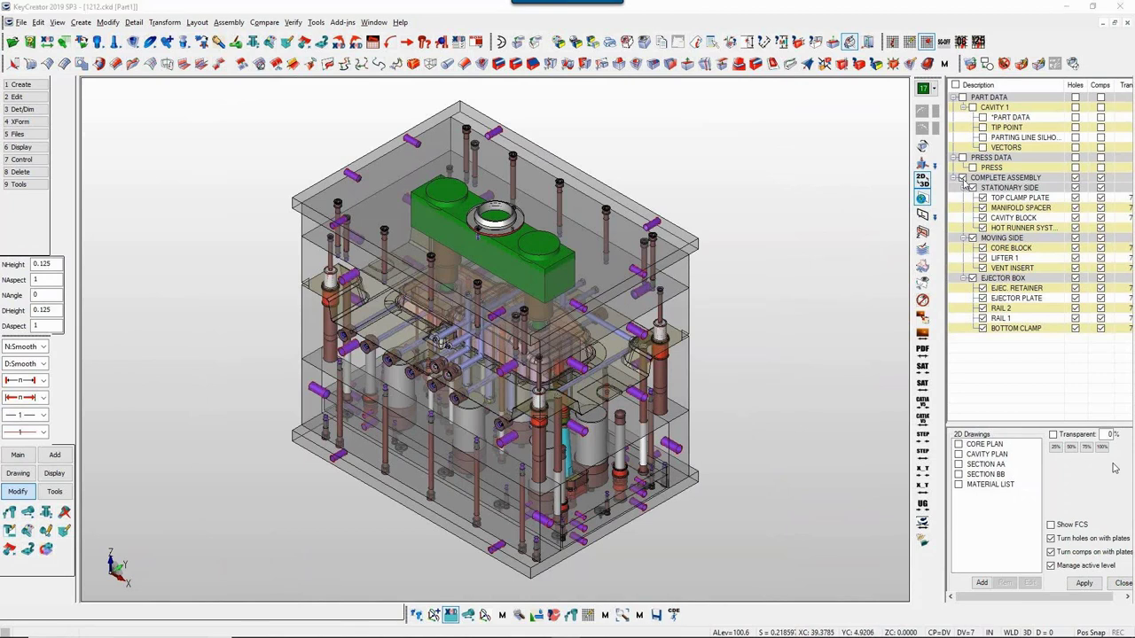
click(982, 248)
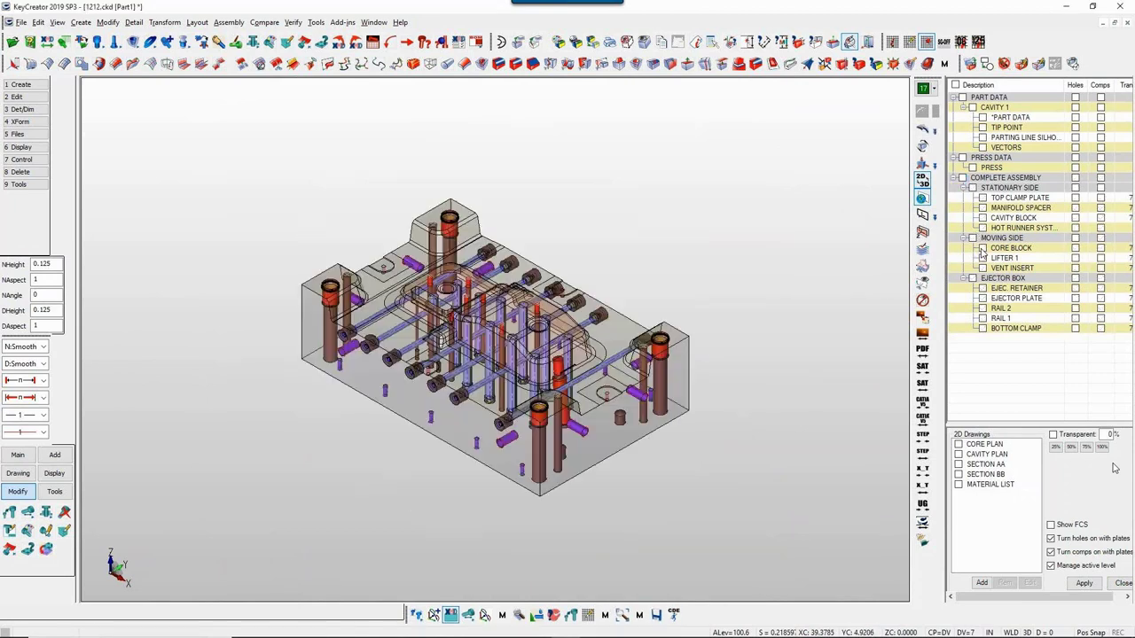
click(983, 258)
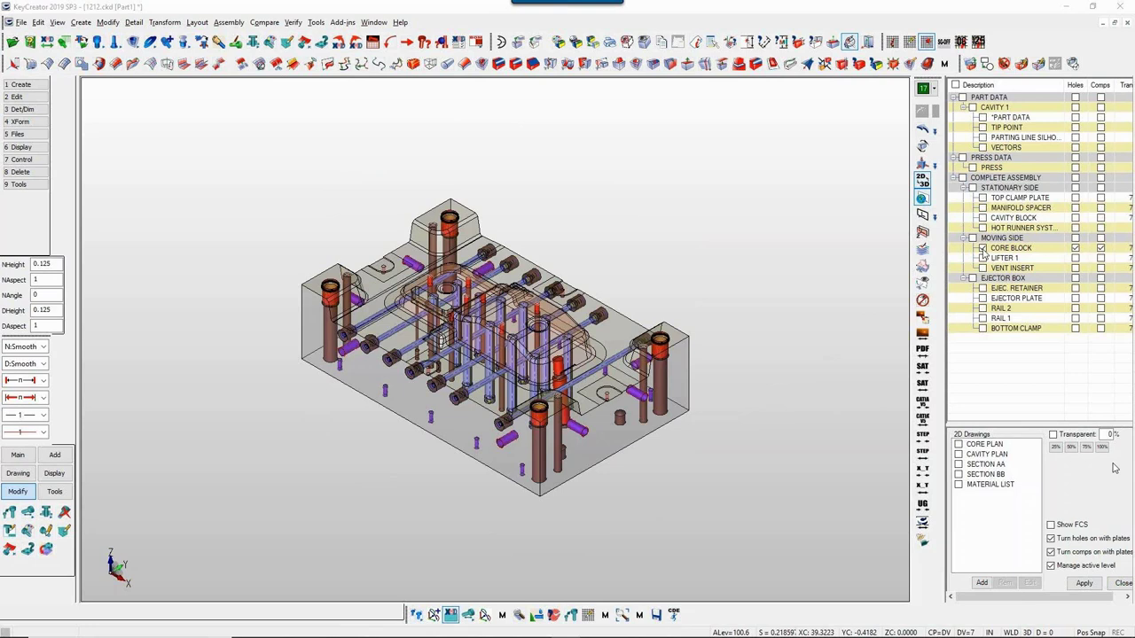
key(alt+w)
drag(502, 291, 623, 387)
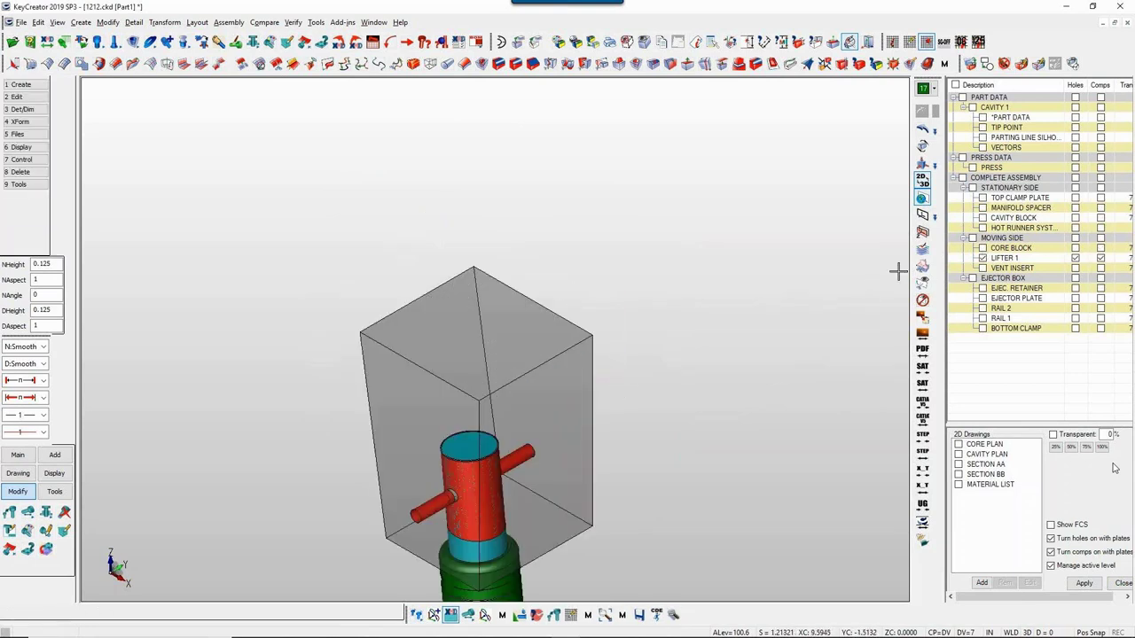
click(982, 248)
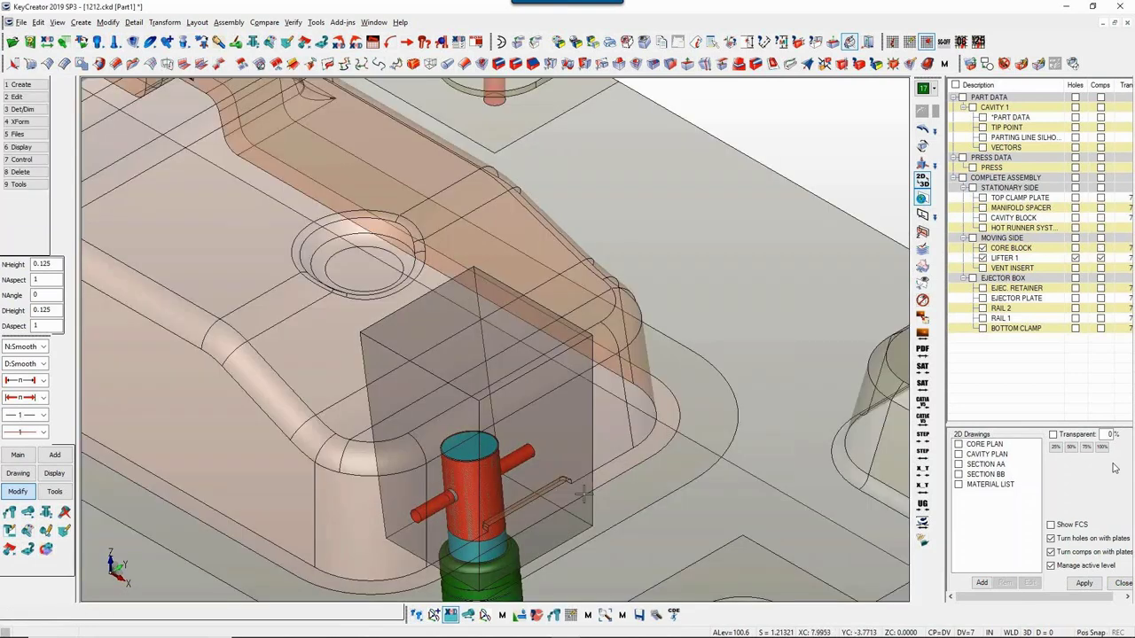
Step: Turn off transparency for the core block so it is shaded solid around the lifter
scroll(553, 494, down, 4)
middle_drag(575, 491, 609, 489)
scroll(609, 488, up, 5)
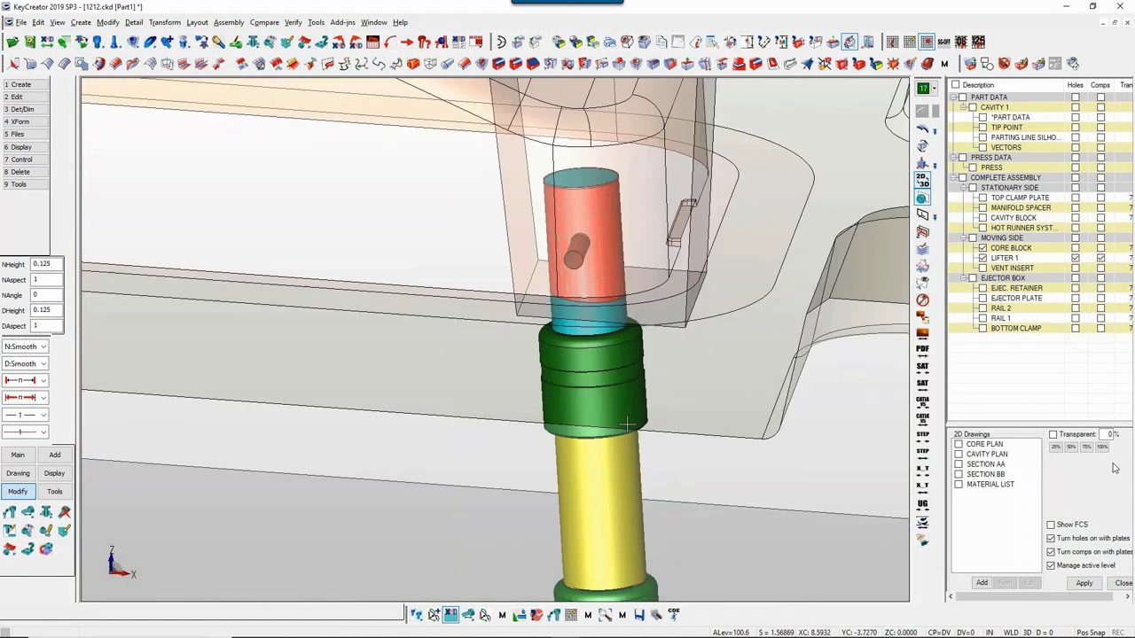
middle_drag(627, 424, 714, 289)
scroll(767, 308, down, 2)
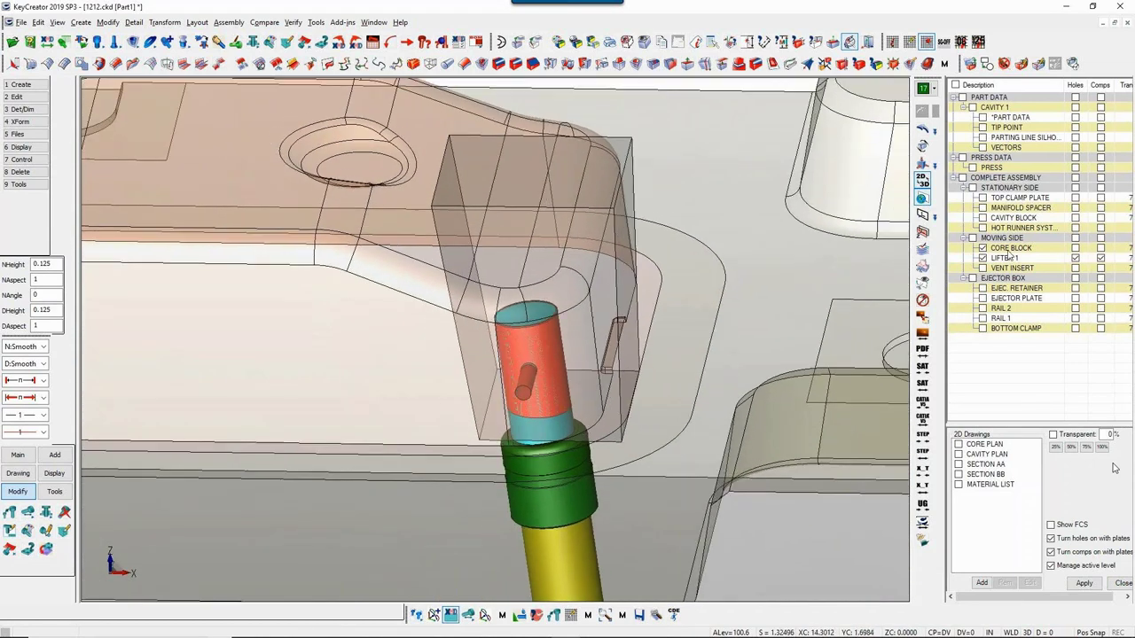
click(1052, 434)
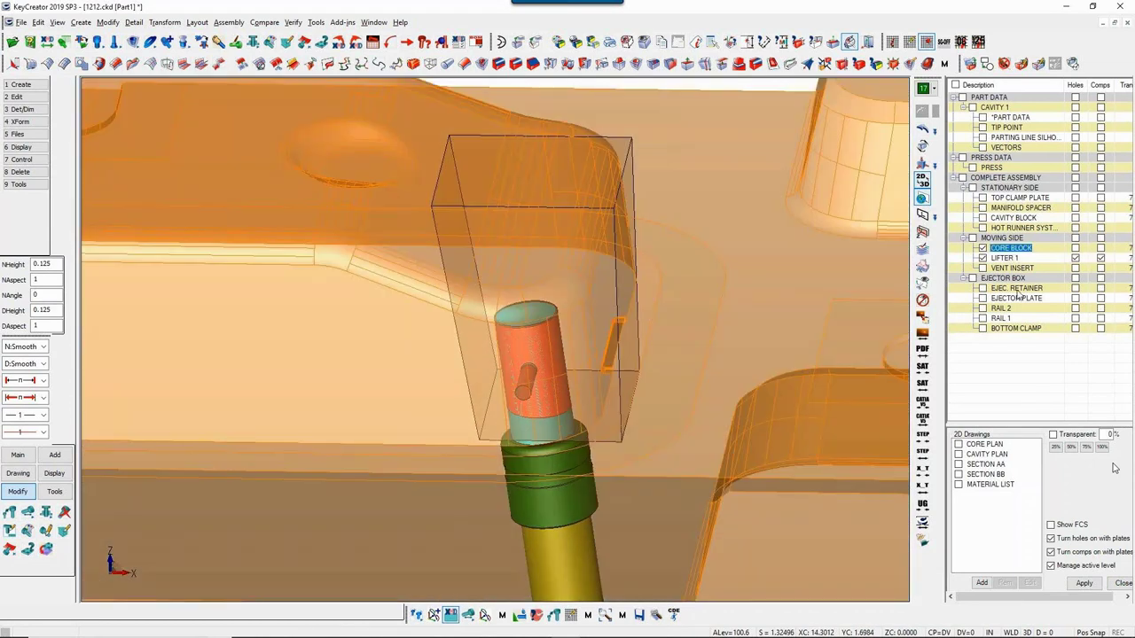
click(1052, 434)
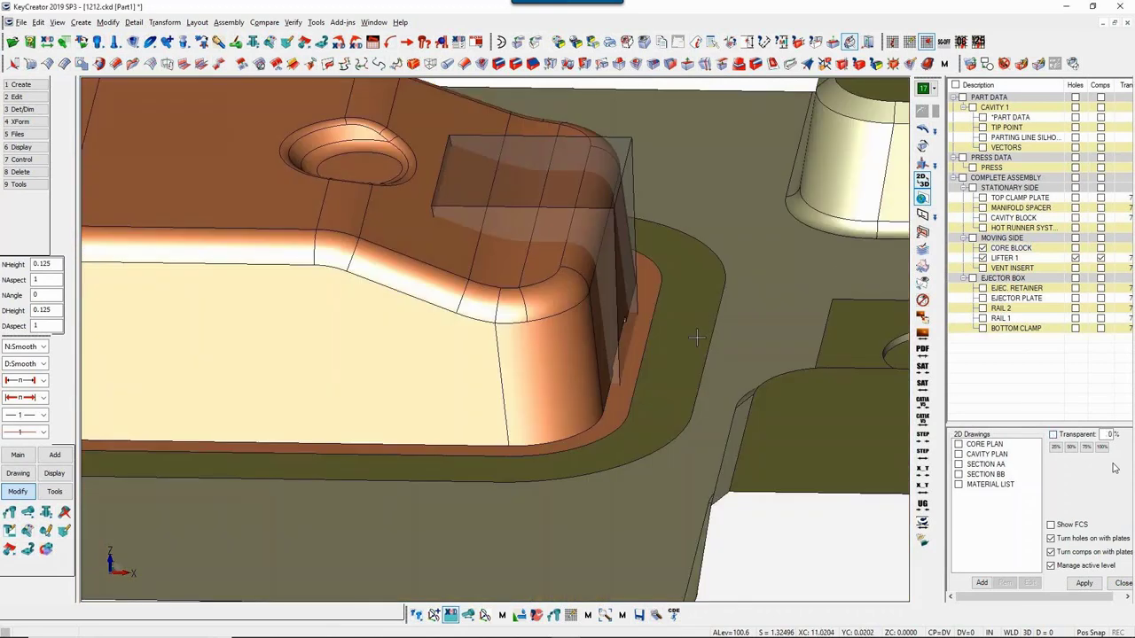
Step: Examine where the lifter's rectangular block meets the core surface and its side wall
scroll(665, 397, down, 6)
scroll(376, 364, up, 3)
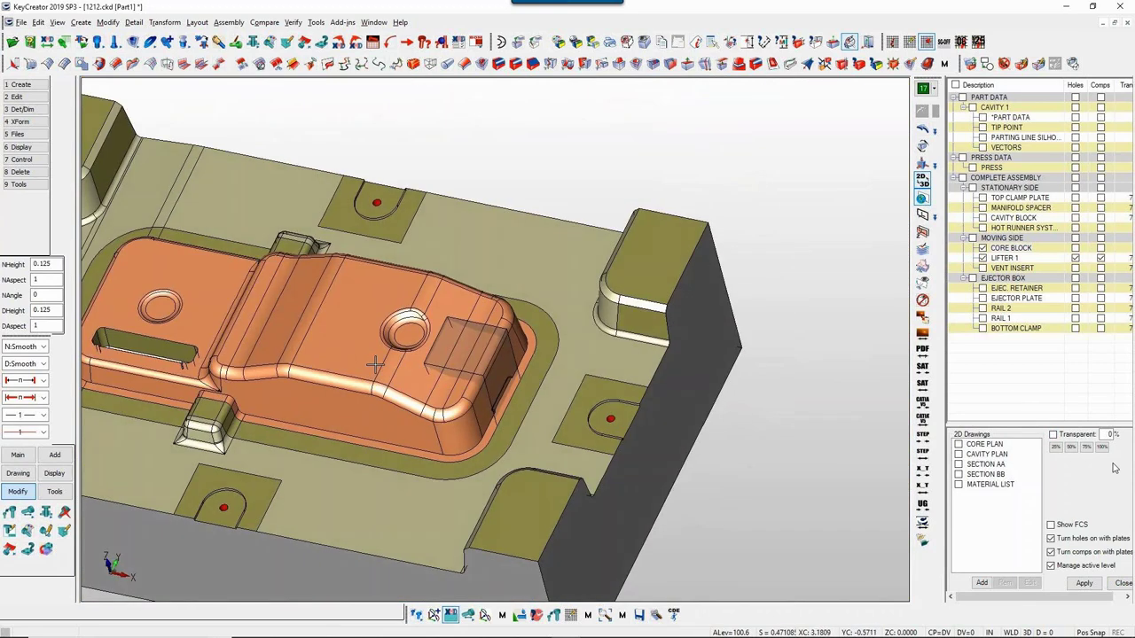
scroll(589, 432, up, 5)
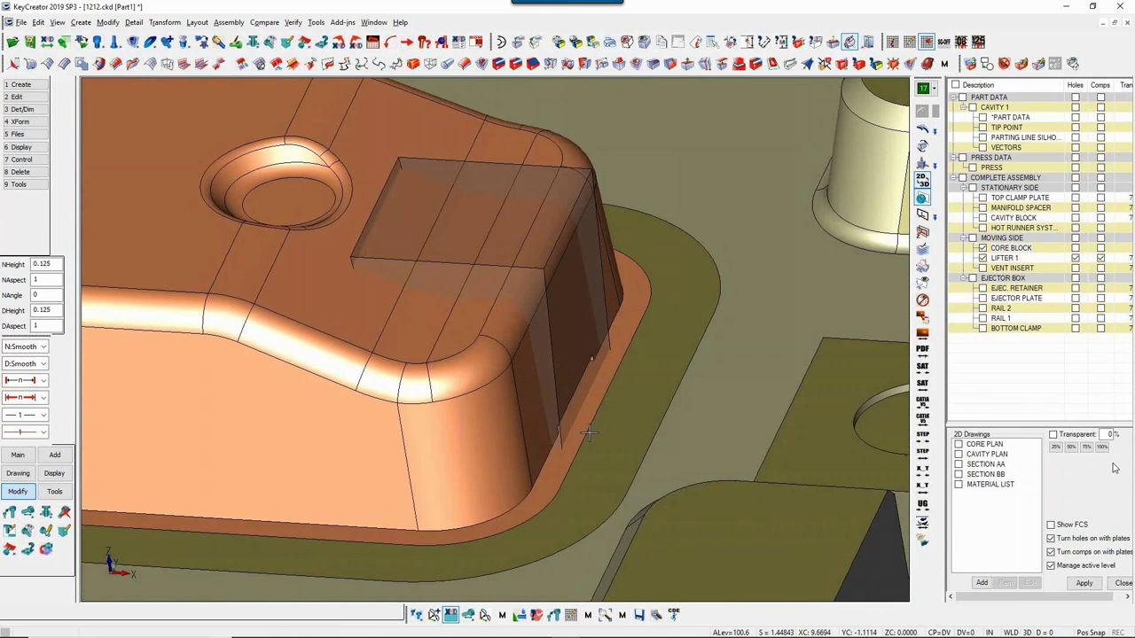
scroll(589, 432, down, 6)
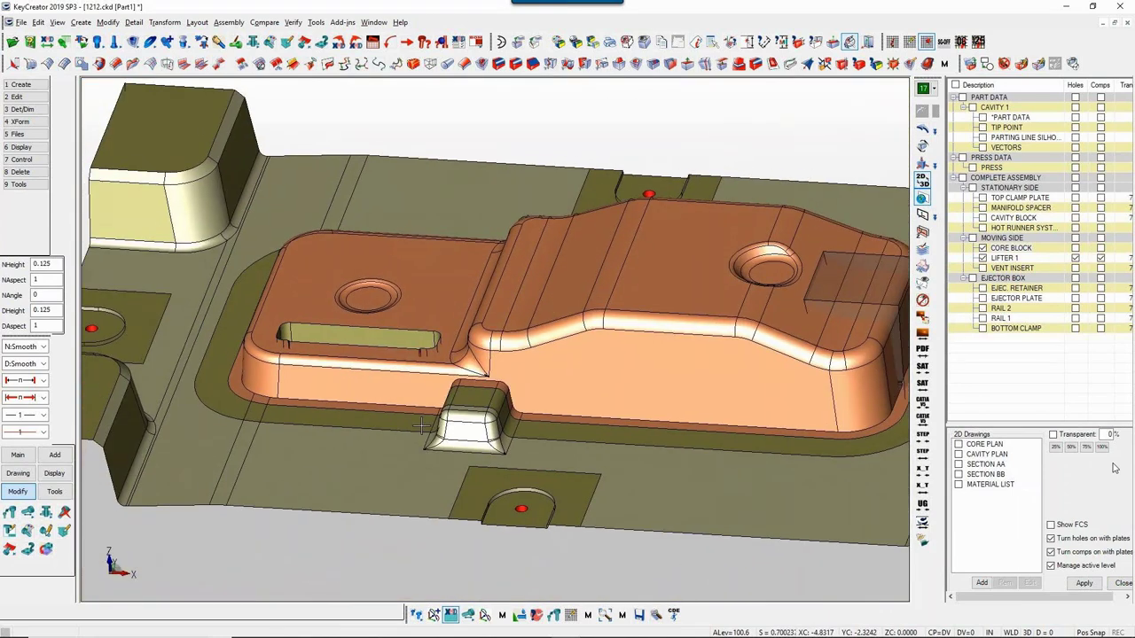
scroll(421, 426, up, 5)
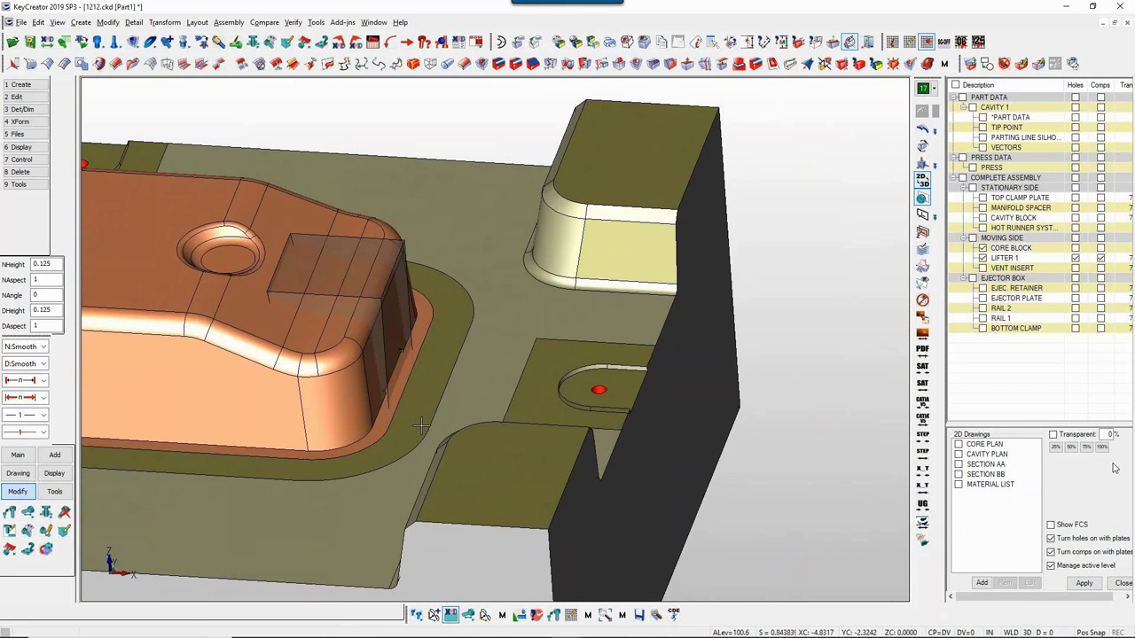
scroll(421, 426, down, 3)
scroll(421, 426, up, 2)
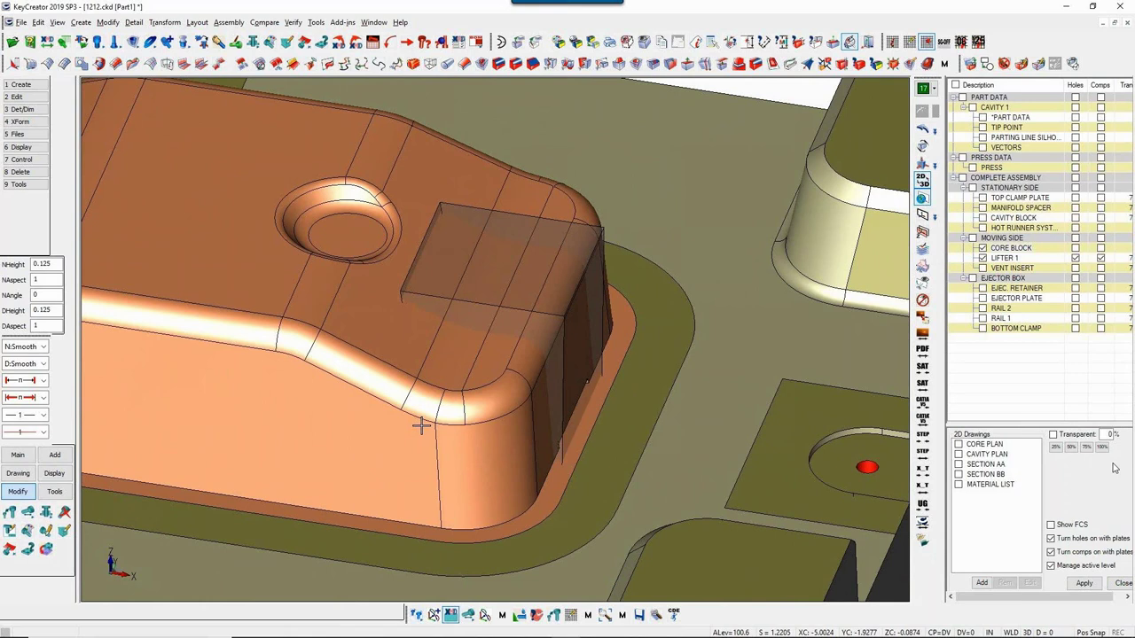
Step: Offset the outer side face of the LIFTER 1 block outward from the core's side wall with Dynamic Face
scroll(421, 425, up, 3)
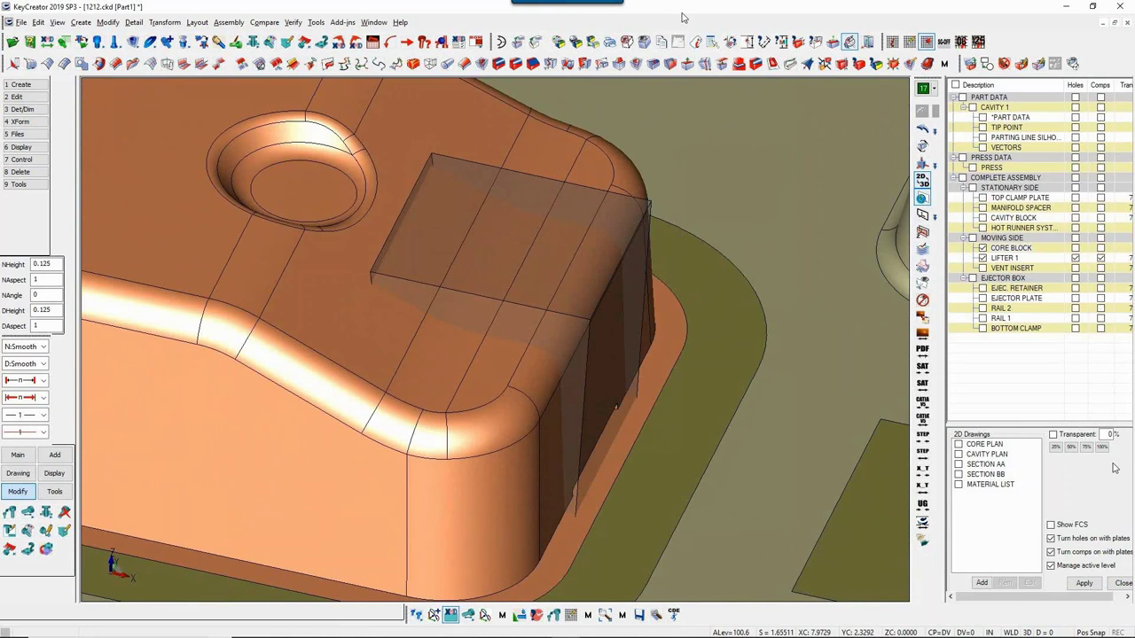
click(849, 42)
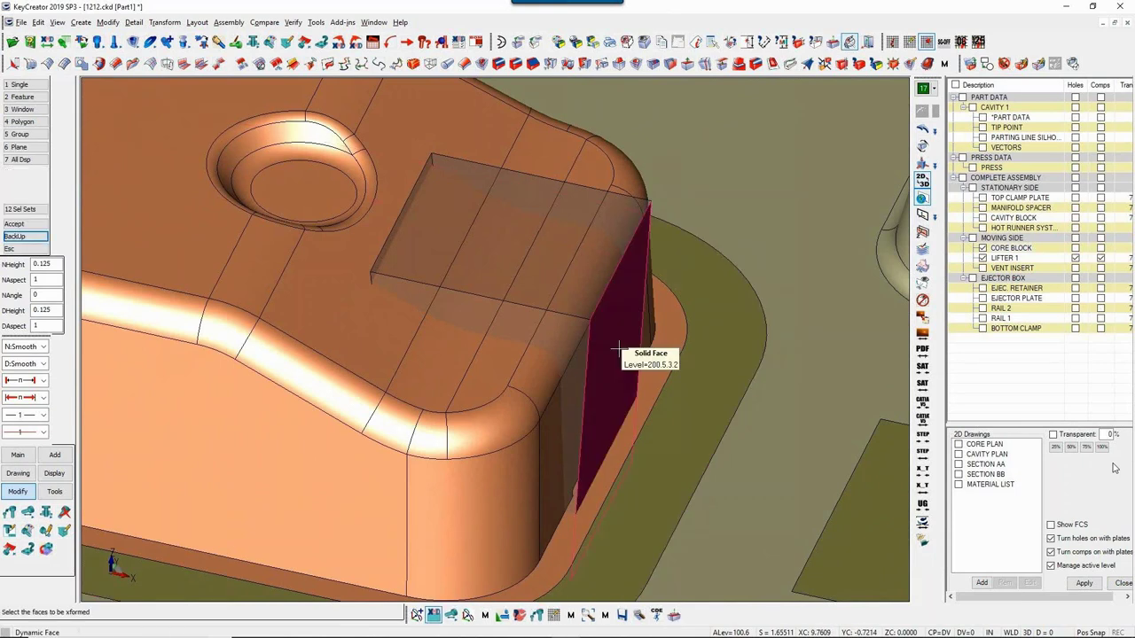
click(614, 381)
drag(644, 405, 657, 405)
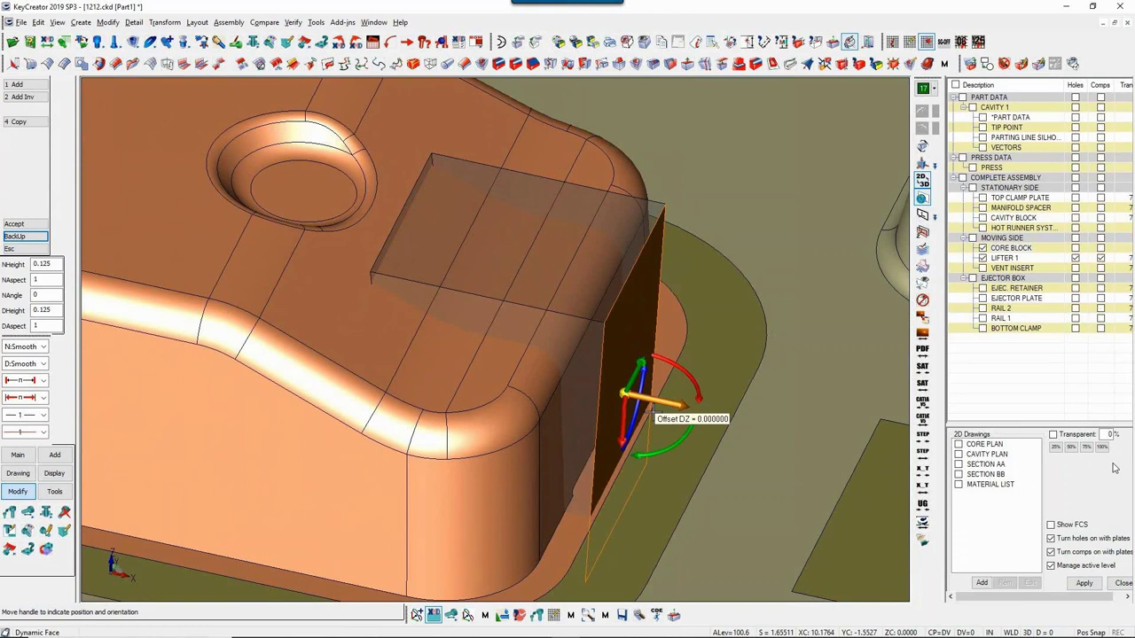
key(Escape)
key(Escape)
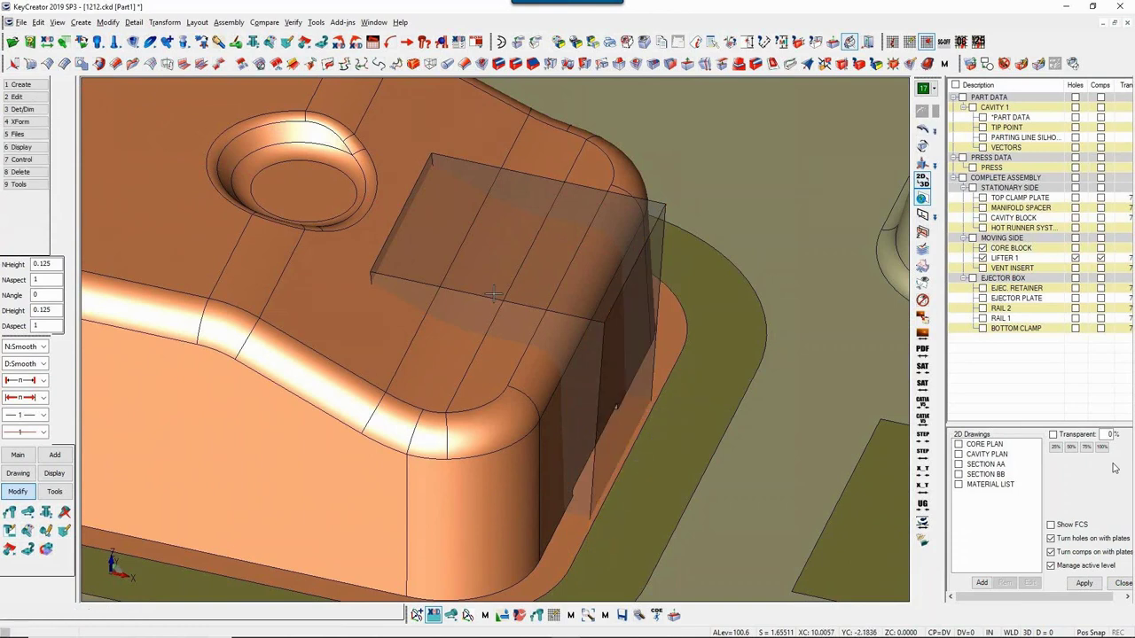
Step: Blend the two outer vertical edges of the LIFTER 1 block with a small constant radius
click(497, 64)
key(Return)
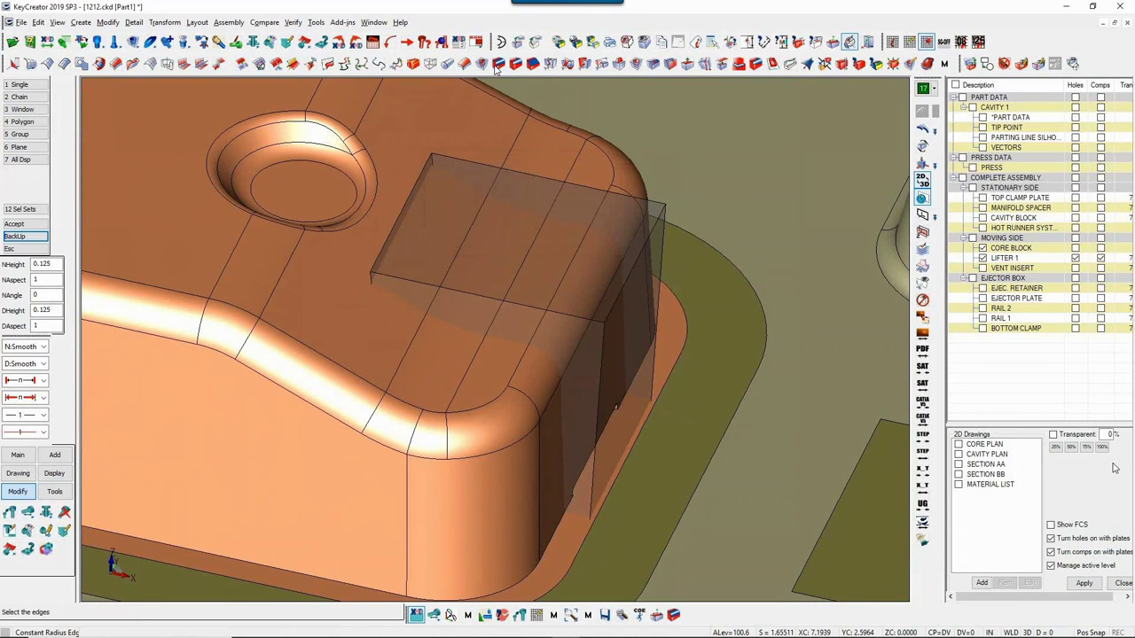
click(660, 249)
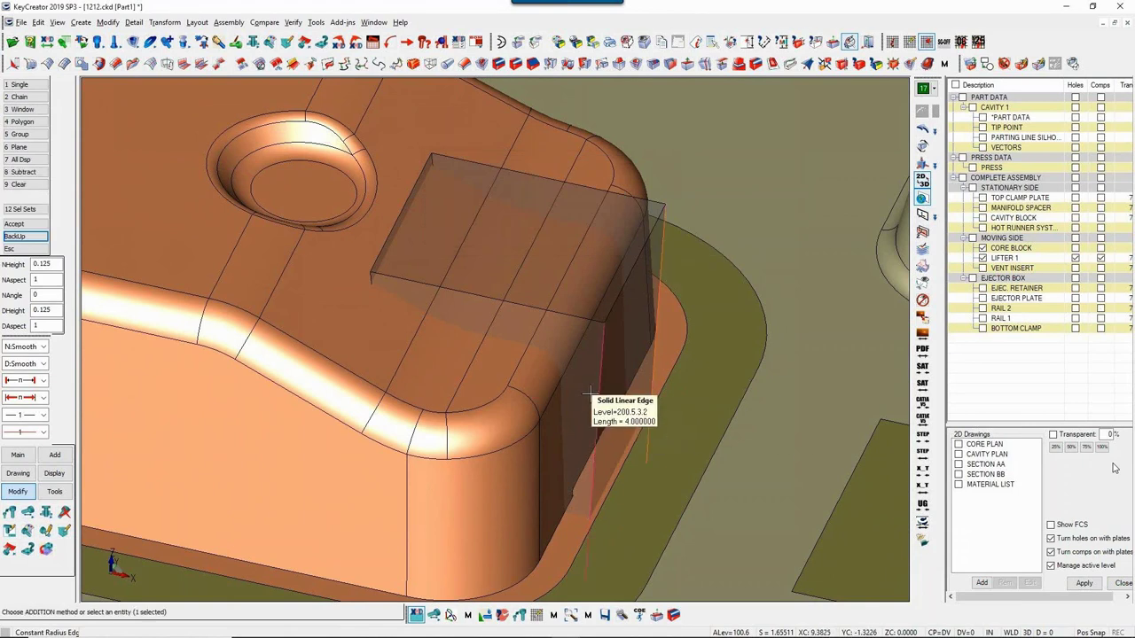
click(590, 394)
key(Return)
key(Escape)
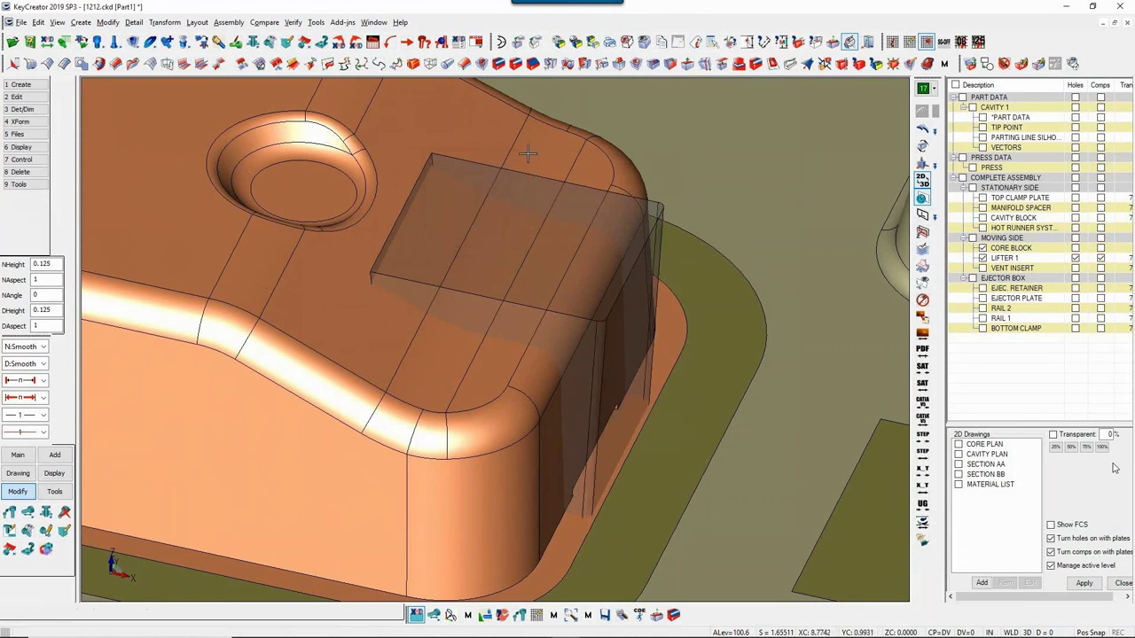
Step: Blend the two inner vertical edges of the LIFTER 1 block with a constant radius larger than the outer ones
click(499, 64)
key(Return)
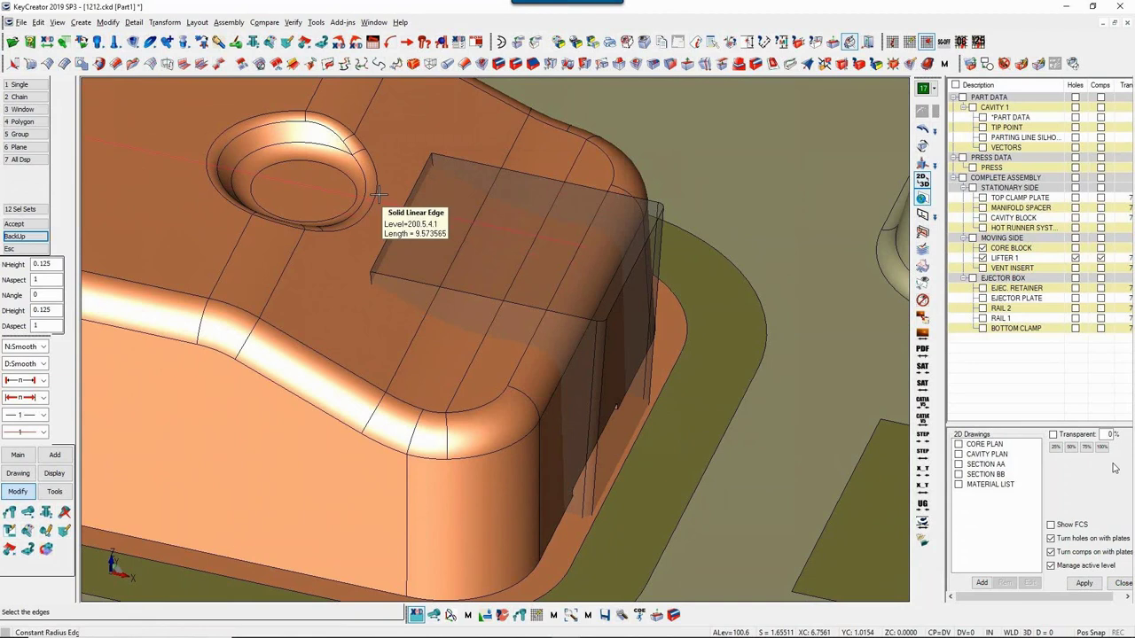
click(430, 163)
key(F10)
click(428, 164)
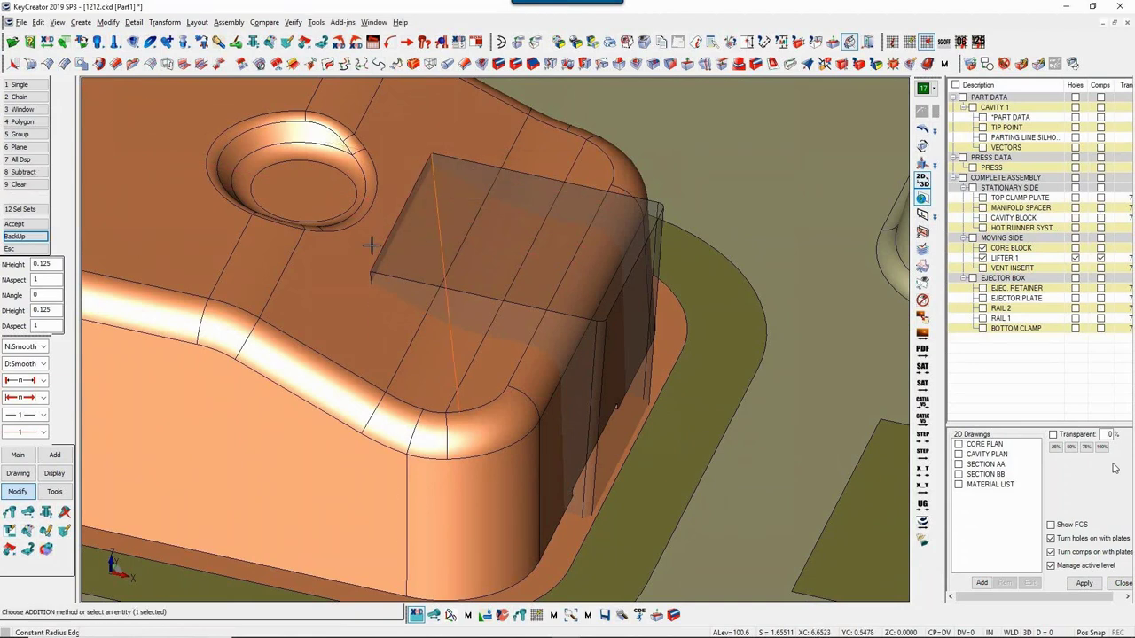
click(375, 278)
key(Return)
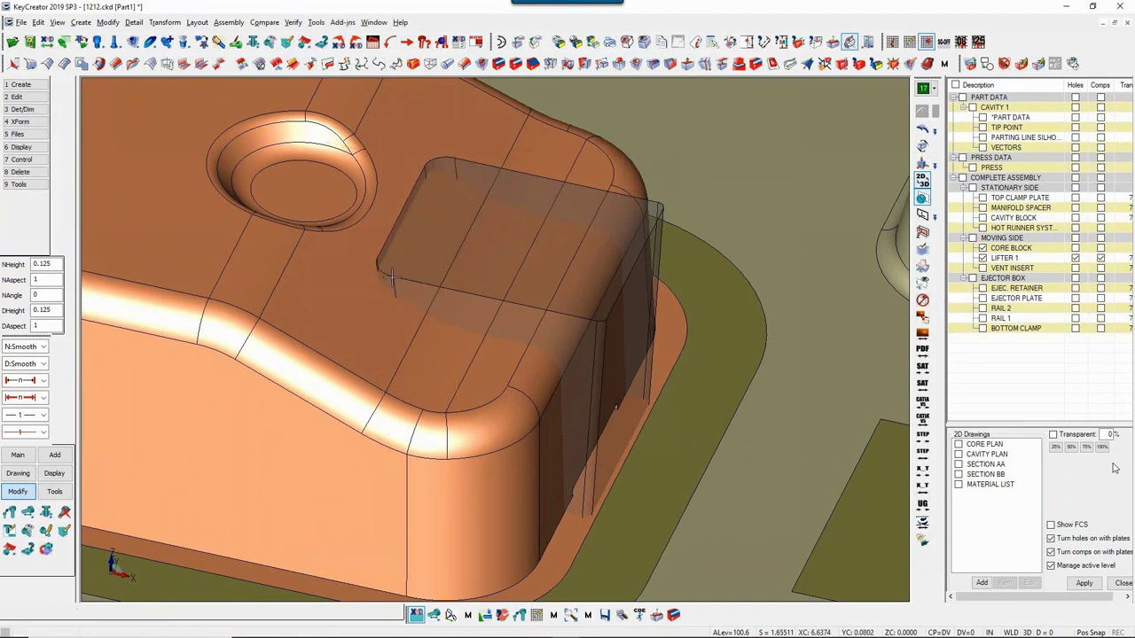
Step: Make the core block 75% transparent so the whole lifter inside it can be worked on
click(1015, 250)
click(1053, 434)
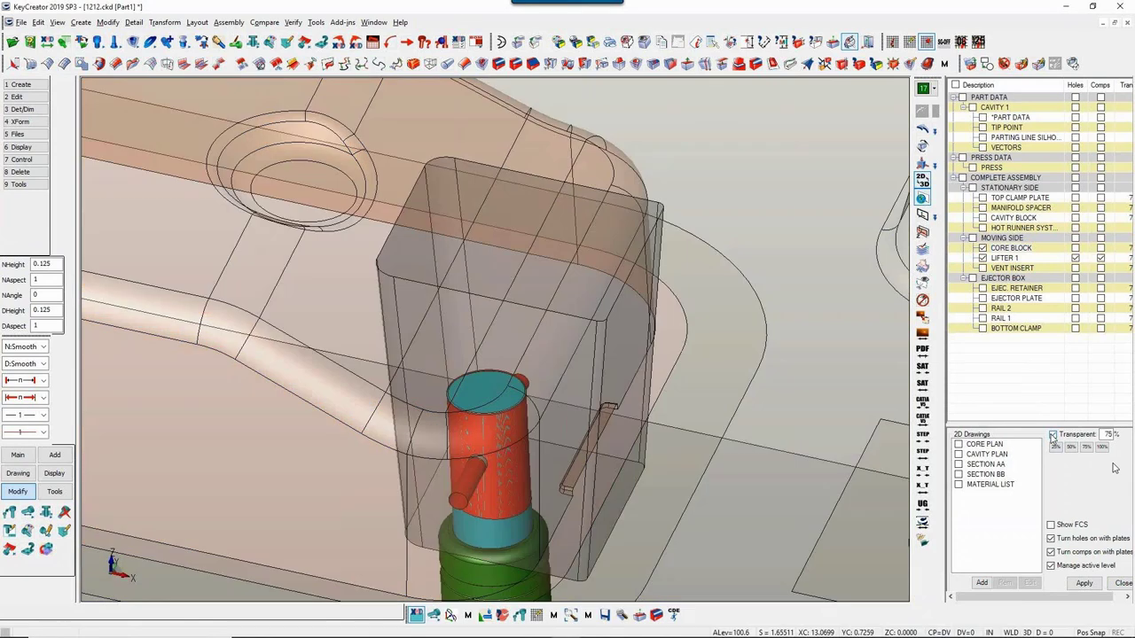
scroll(697, 416, down, 3)
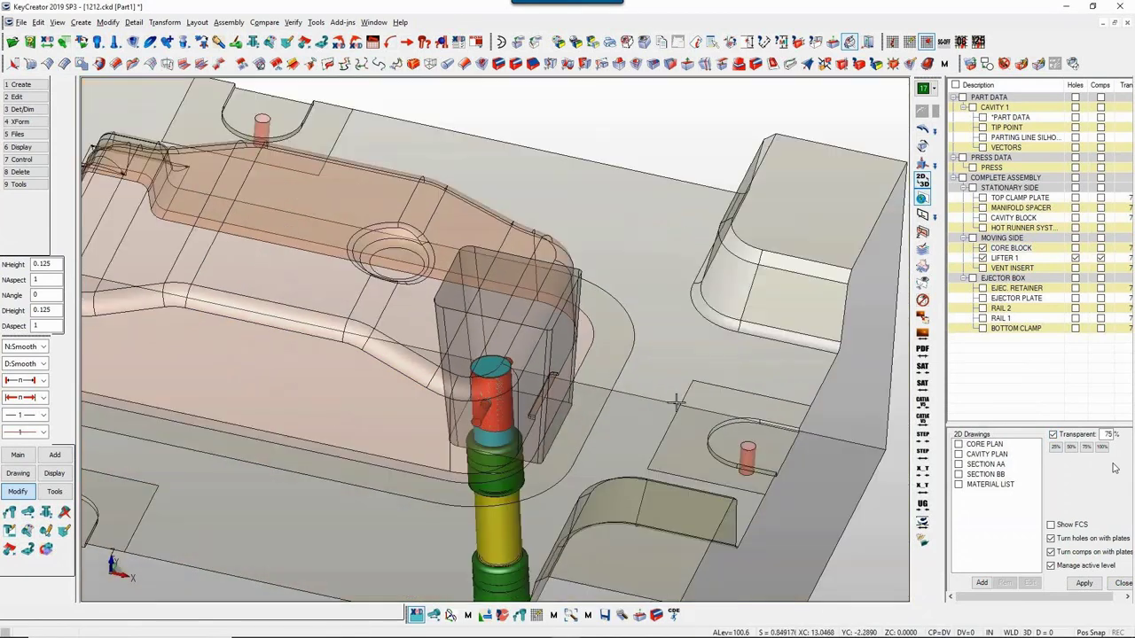
middle_drag(674, 402, 637, 405)
scroll(644, 398, up, 2)
Step: Trim the LIFTER 1 block to the core's shape with a Boolean intersect against the core block, keeping the tool body
click(108, 22)
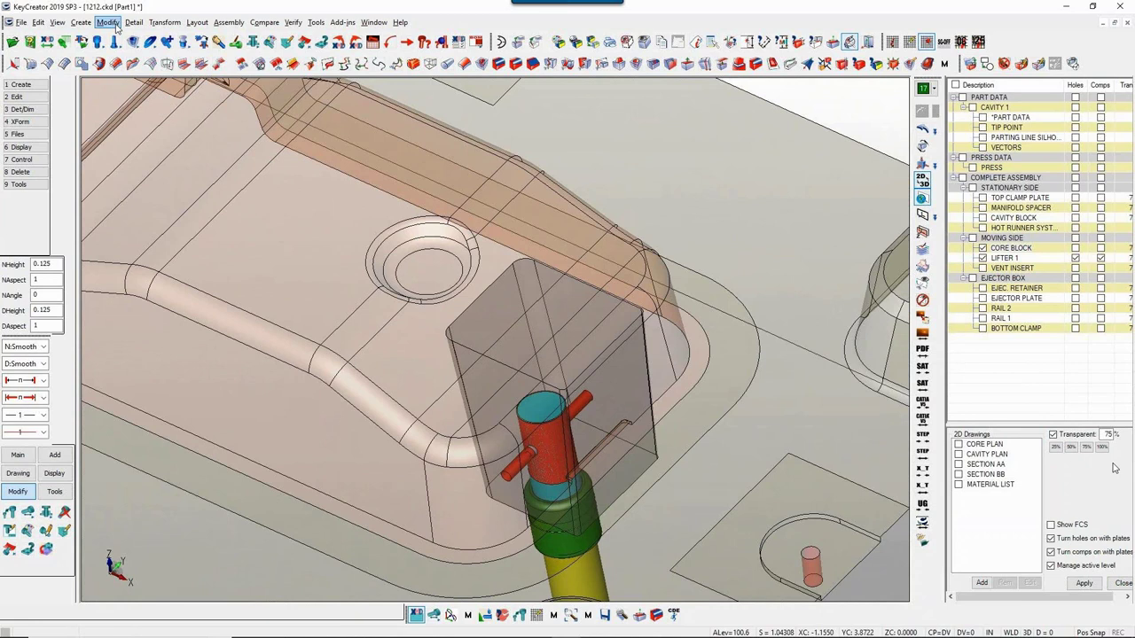
mouse_move(133, 168)
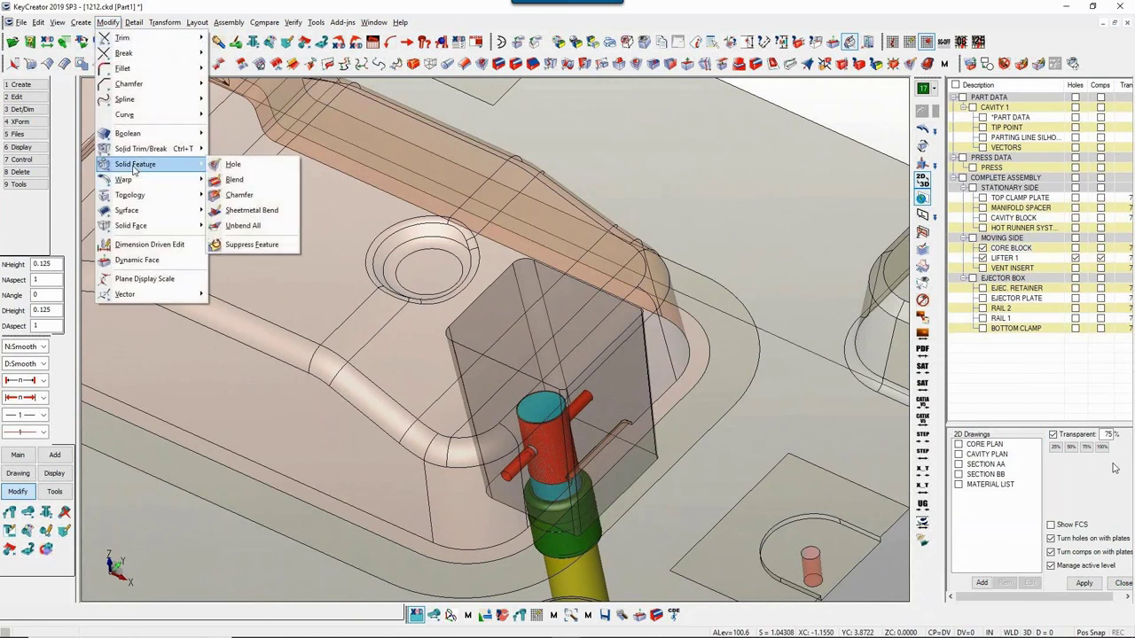
mouse_move(151, 142)
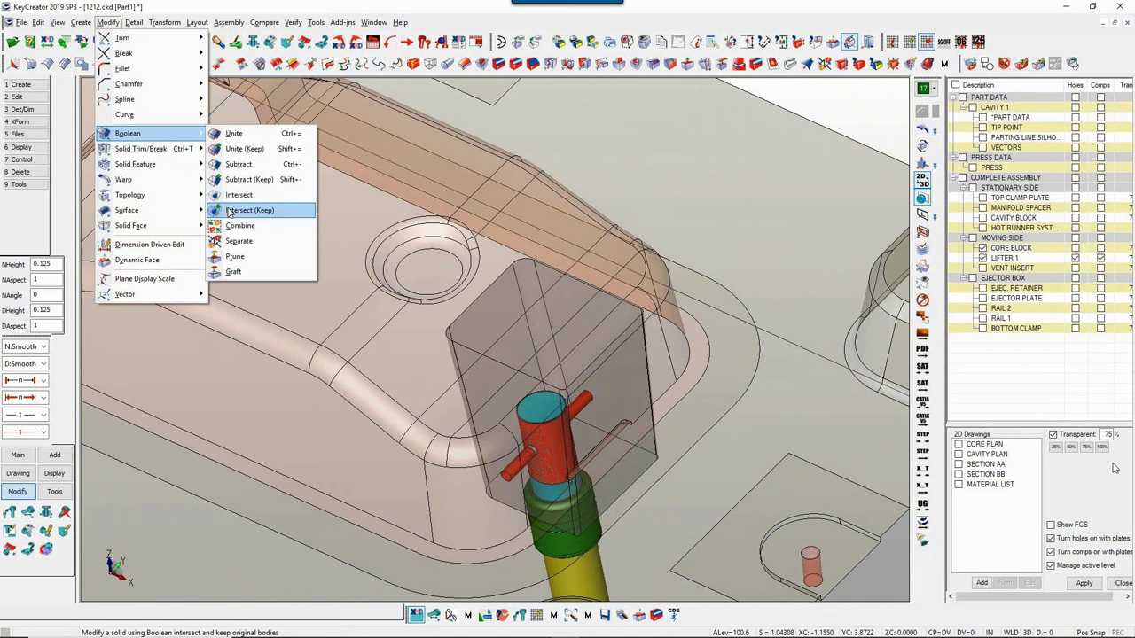
click(242, 215)
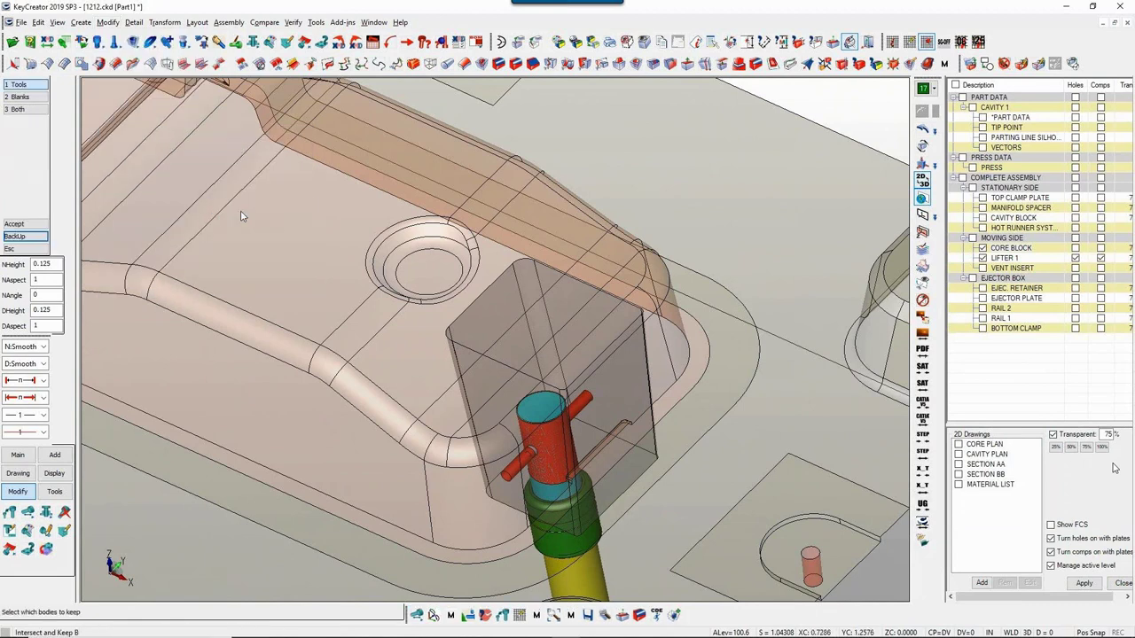
key(1)
click(560, 319)
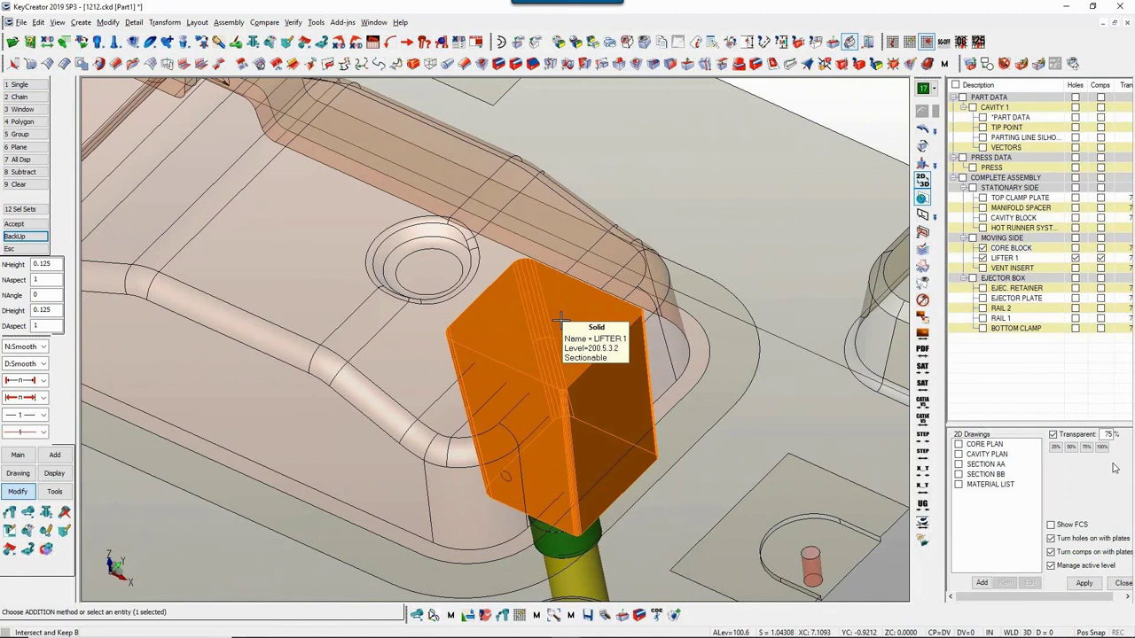
middle_click(561, 320)
click(376, 345)
middle_click(377, 345)
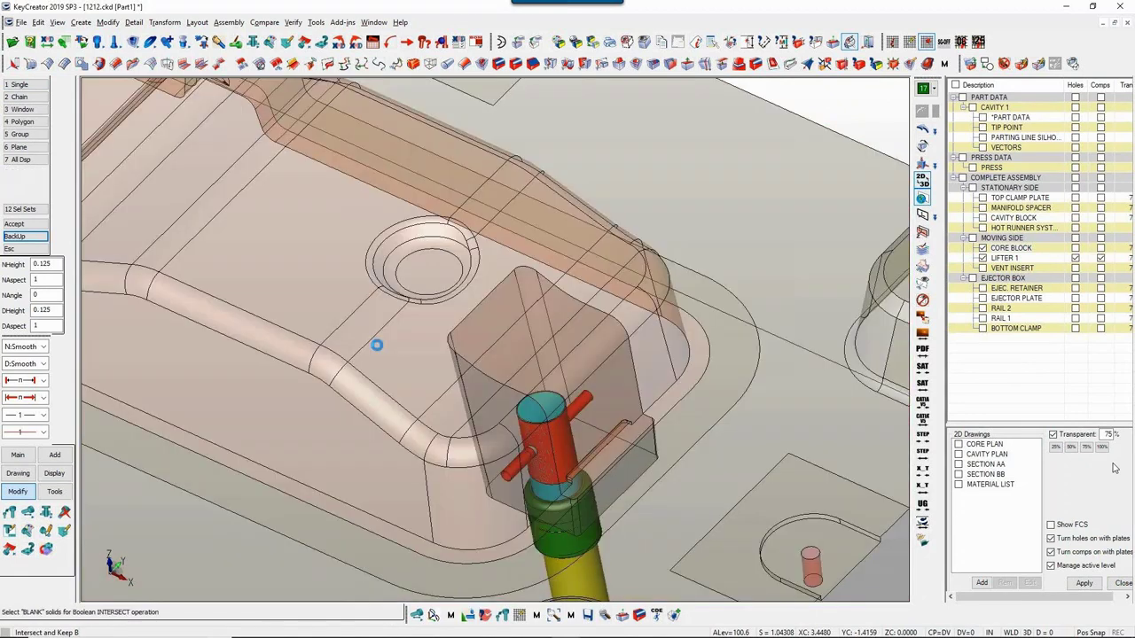
key(Escape)
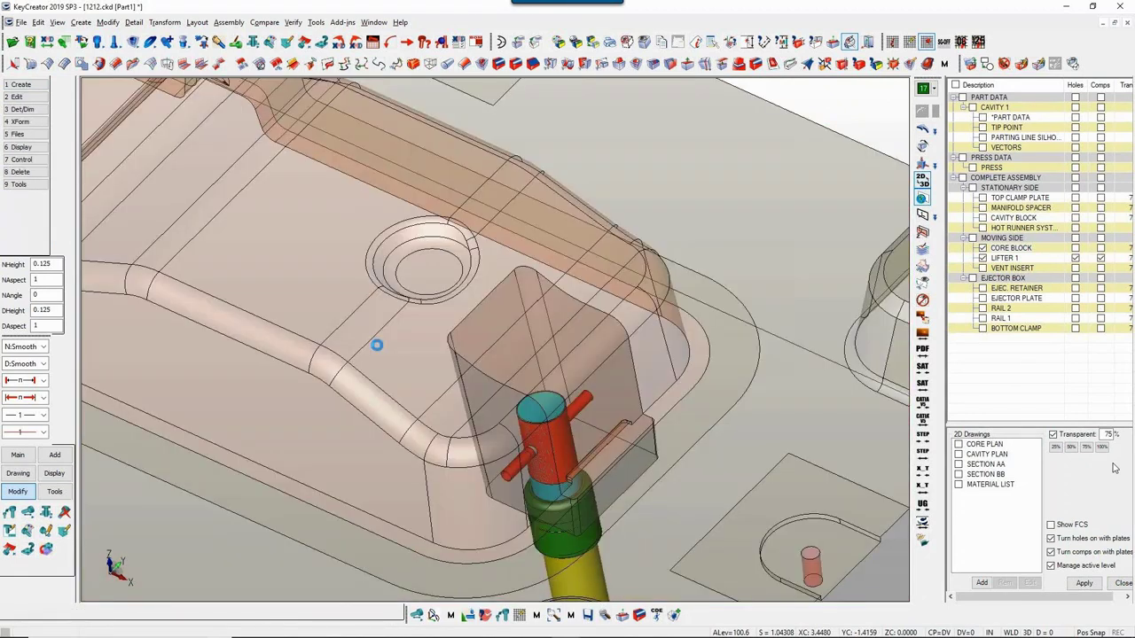
Step: Cut the lifter pocket by subtracting LIFTER 1 from the core block while keeping the lifter solid
key(alt+m)
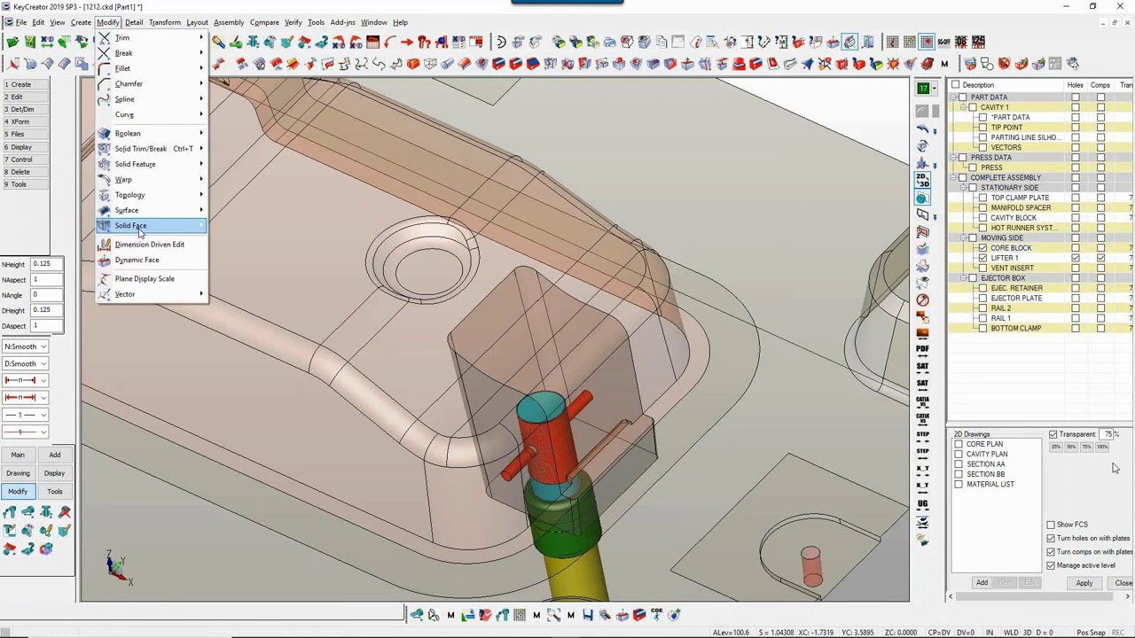
mouse_move(153, 133)
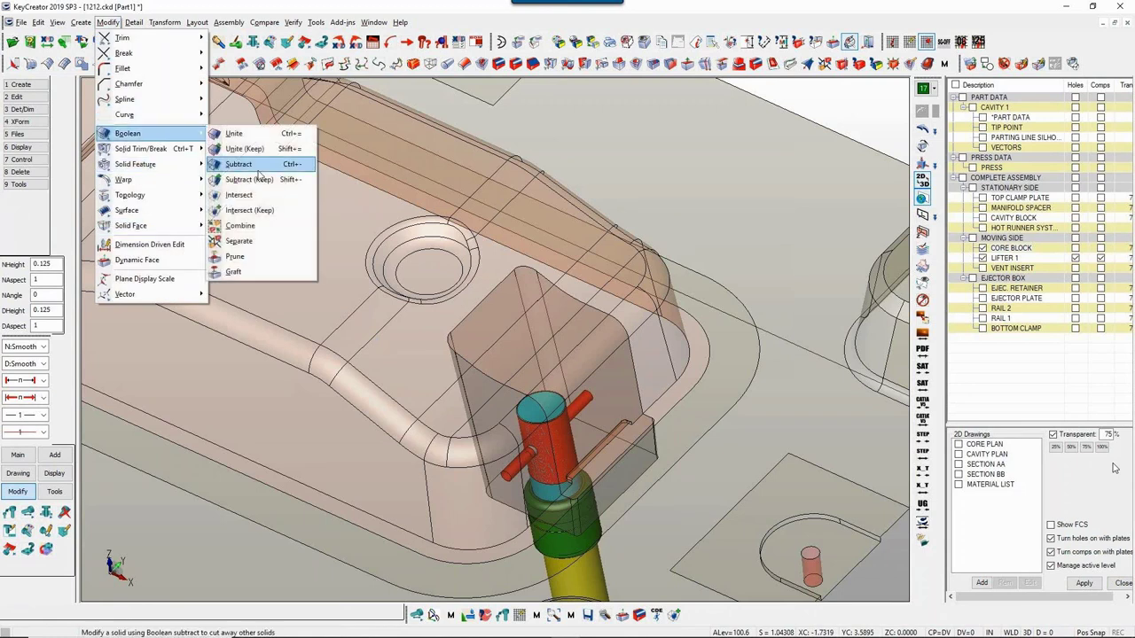
click(260, 179)
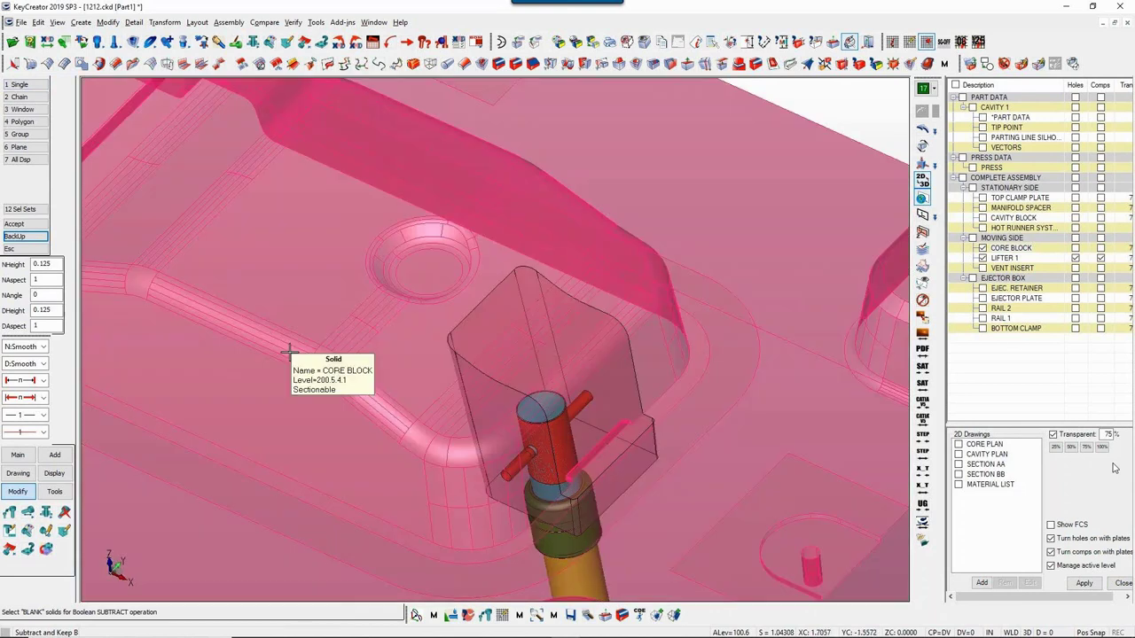
click(289, 352)
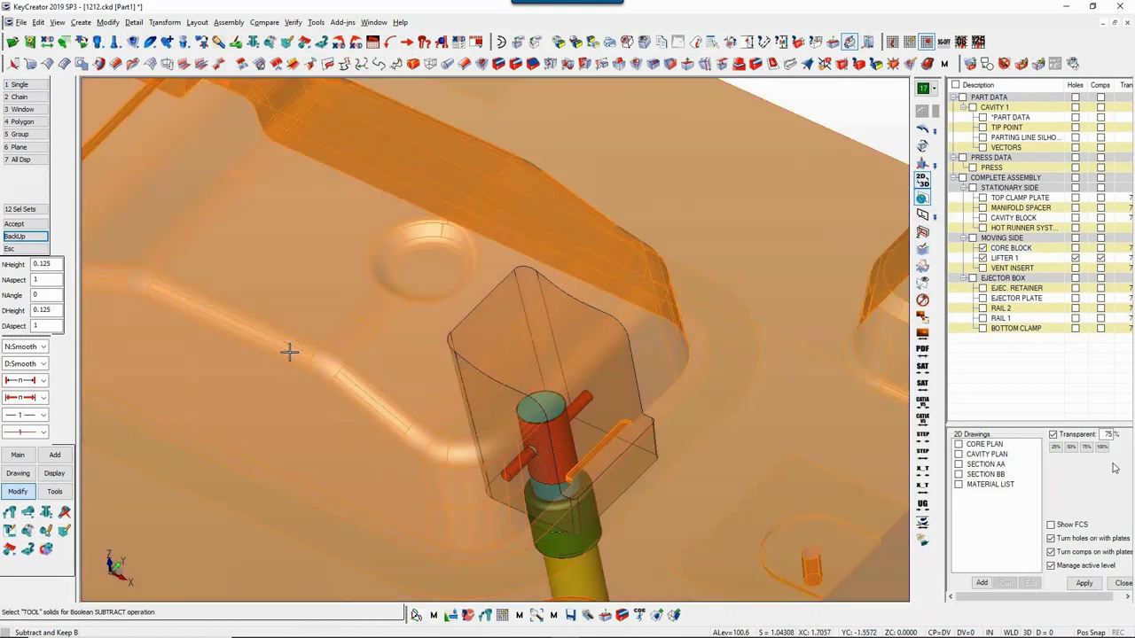
click(501, 327)
middle_click(501, 328)
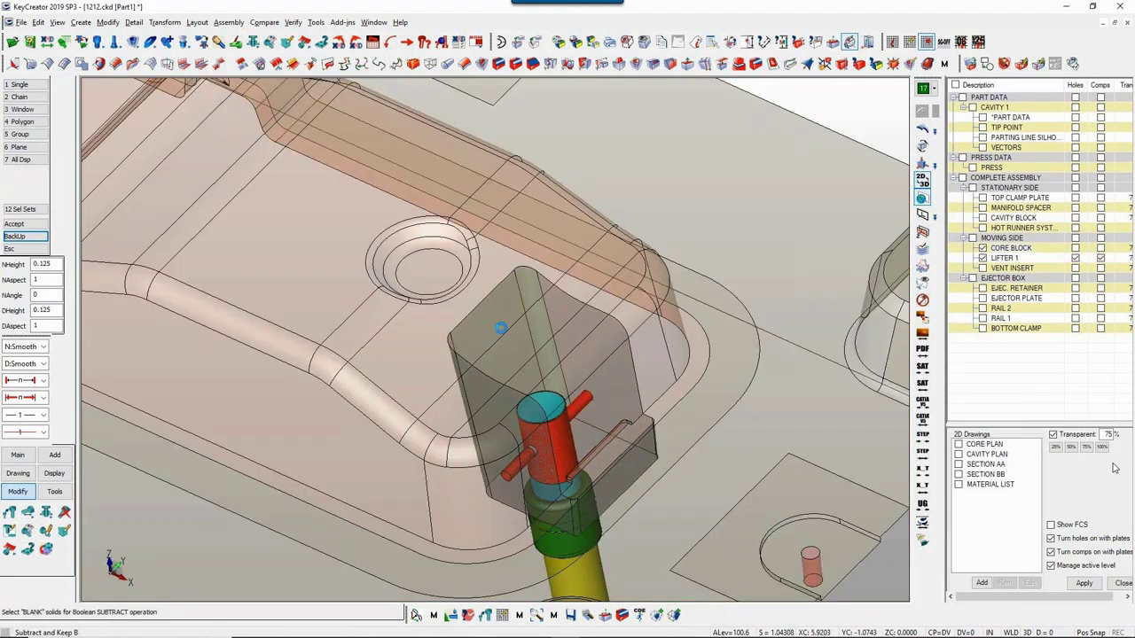
key(Delete)
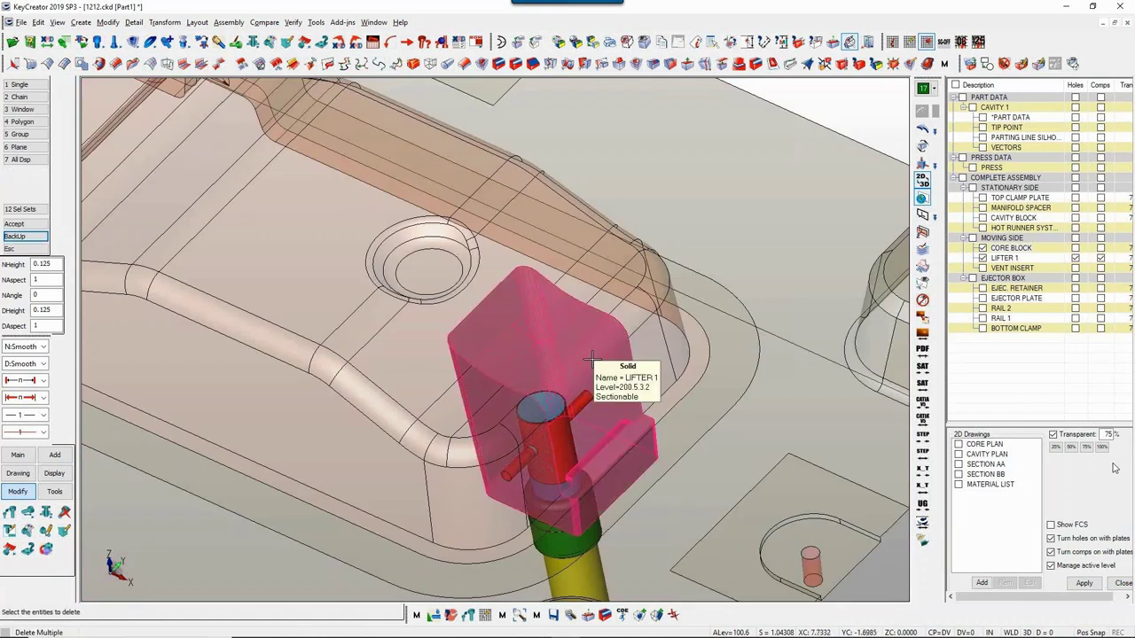
key(Escape)
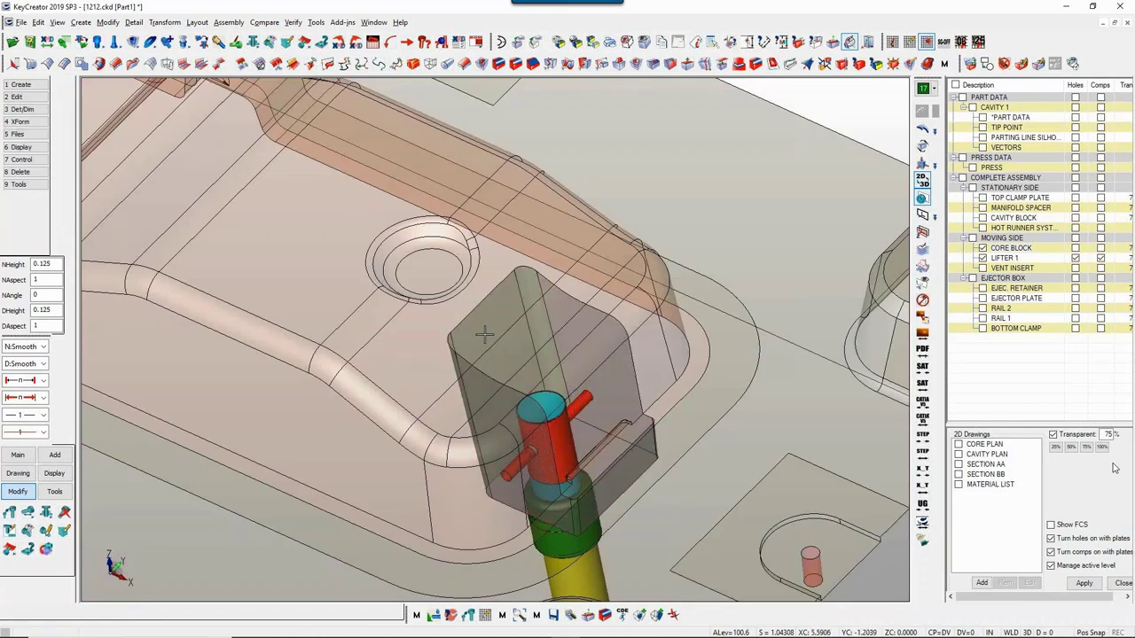
Step: Hide the core block and chamfer the bottom edges of the LIFTER 1 block at 45 degrees
click(981, 249)
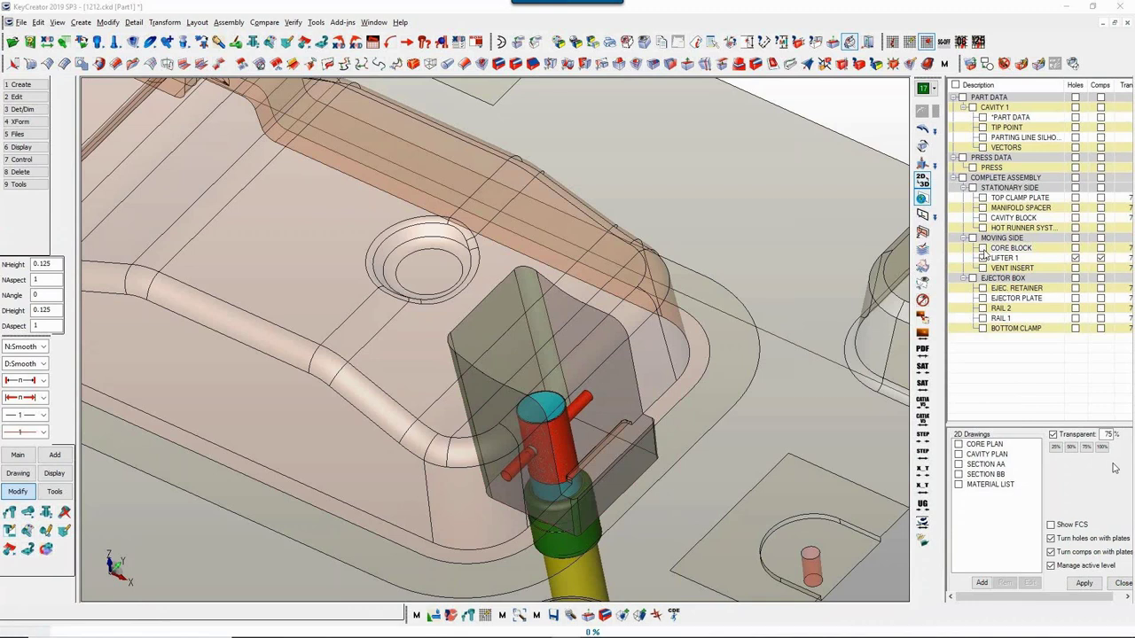
click(532, 64)
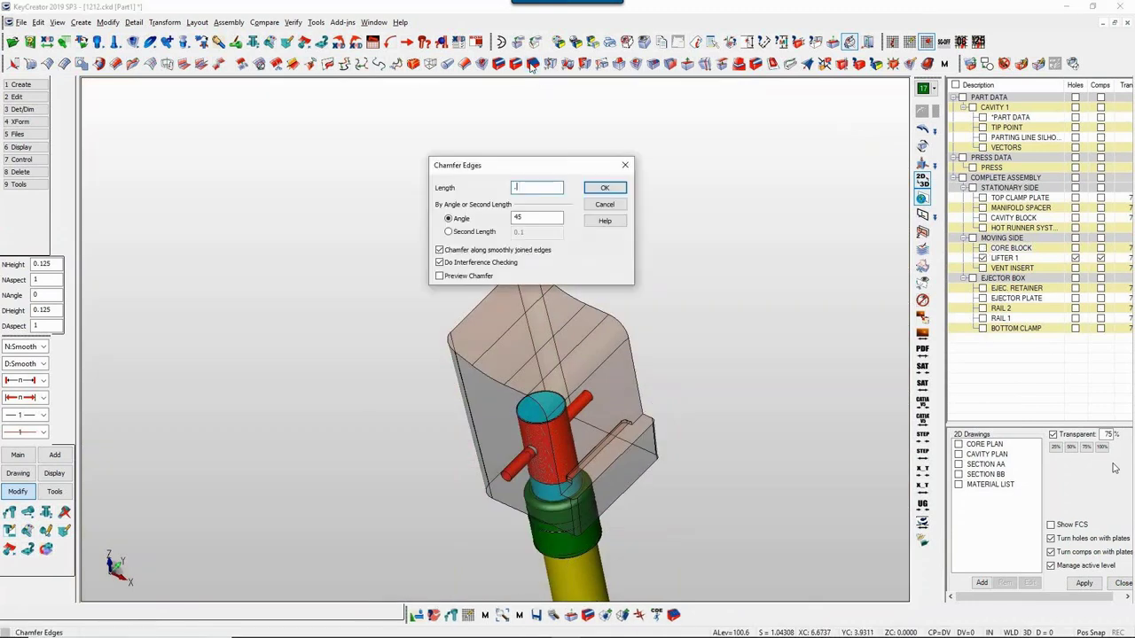
key(Return)
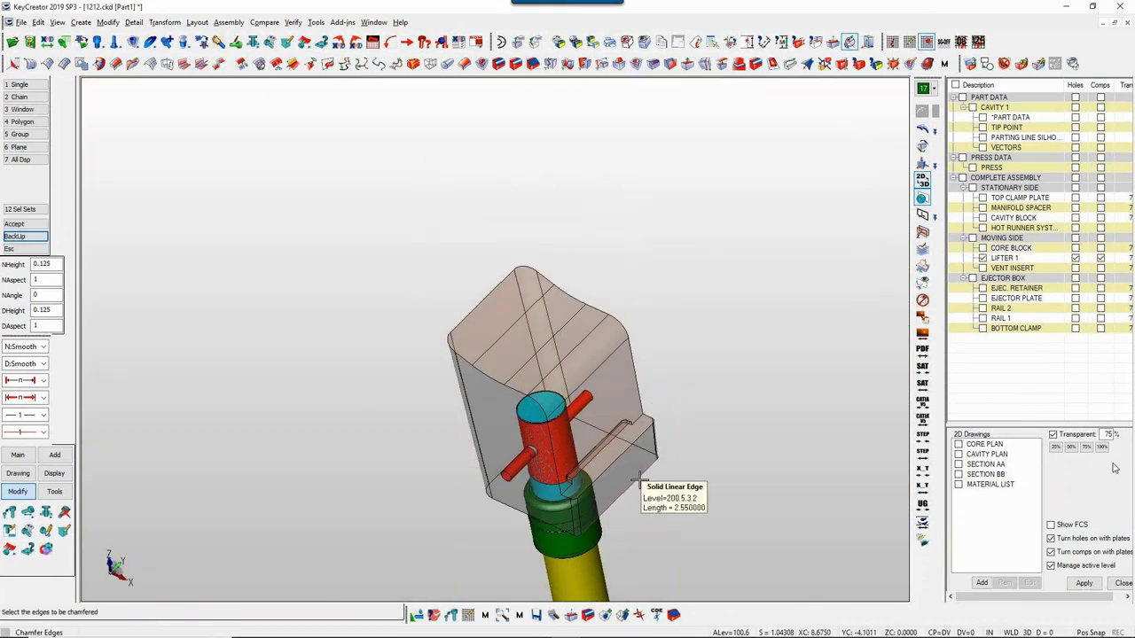
Step: Display the core block without LIFTER 1 and blend the bottom edges of its lifter pocket with a constant radius
click(981, 257)
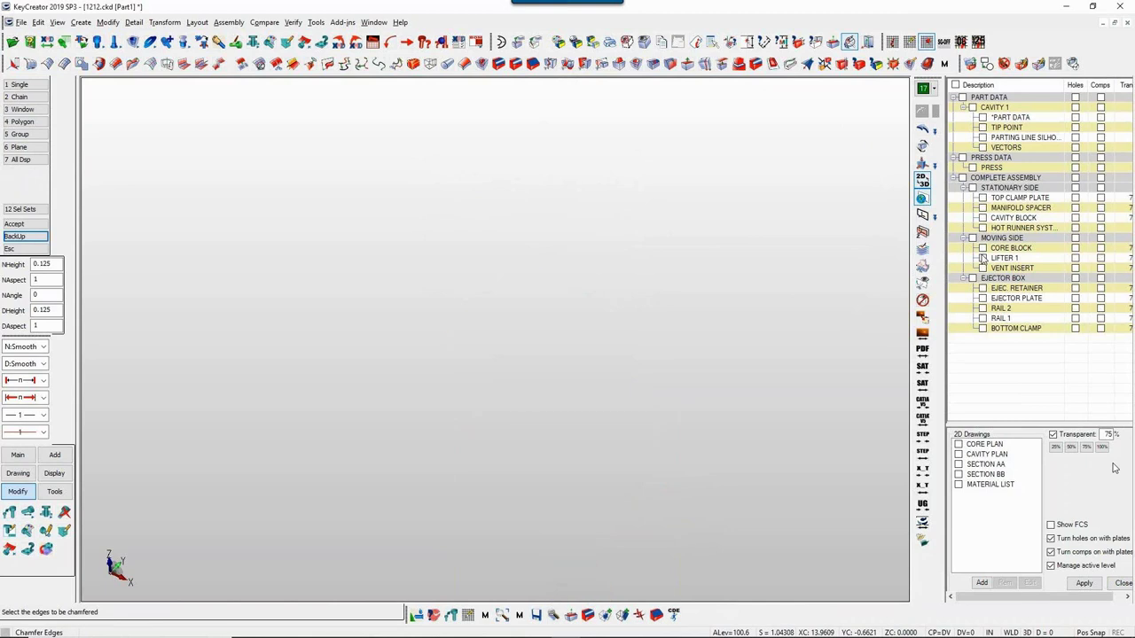
click(982, 248)
click(497, 64)
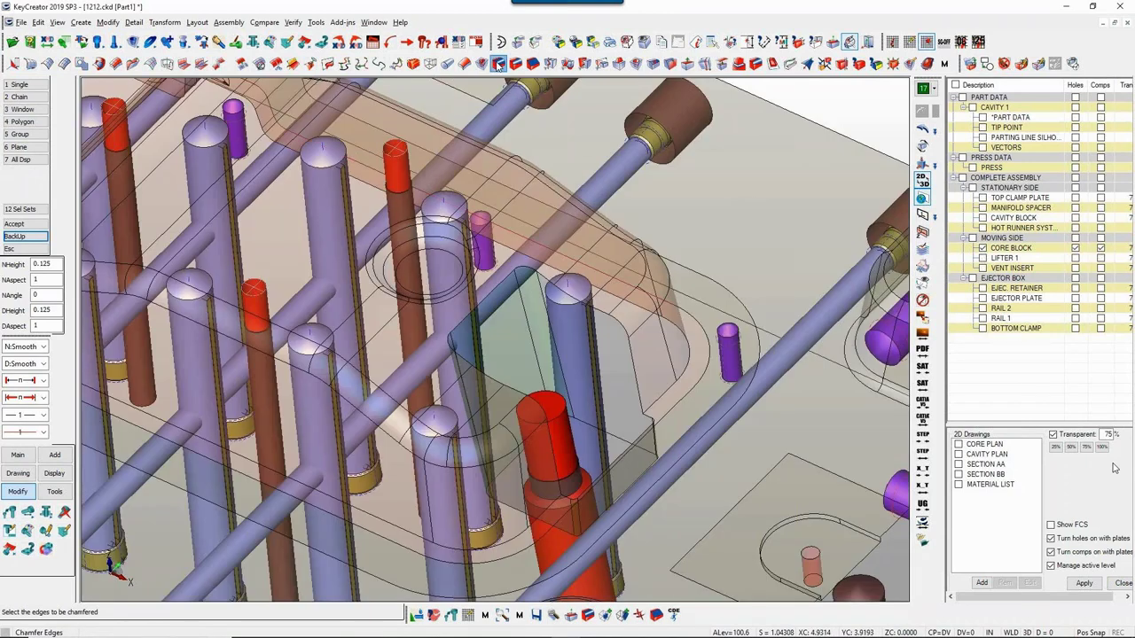
key(Return)
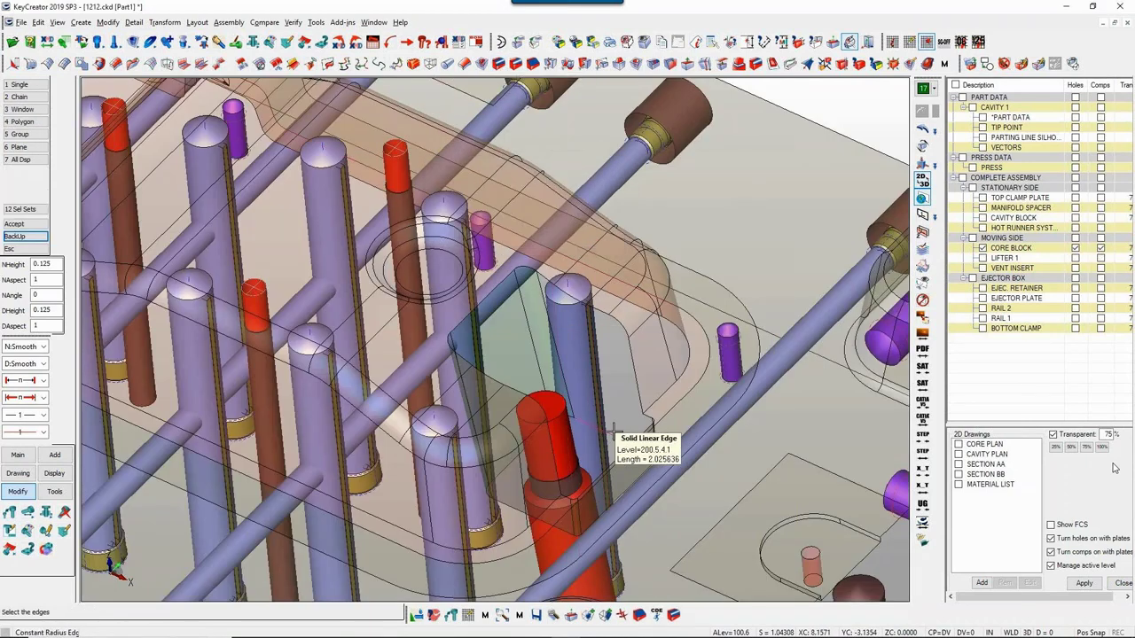
click(612, 432)
key(Return)
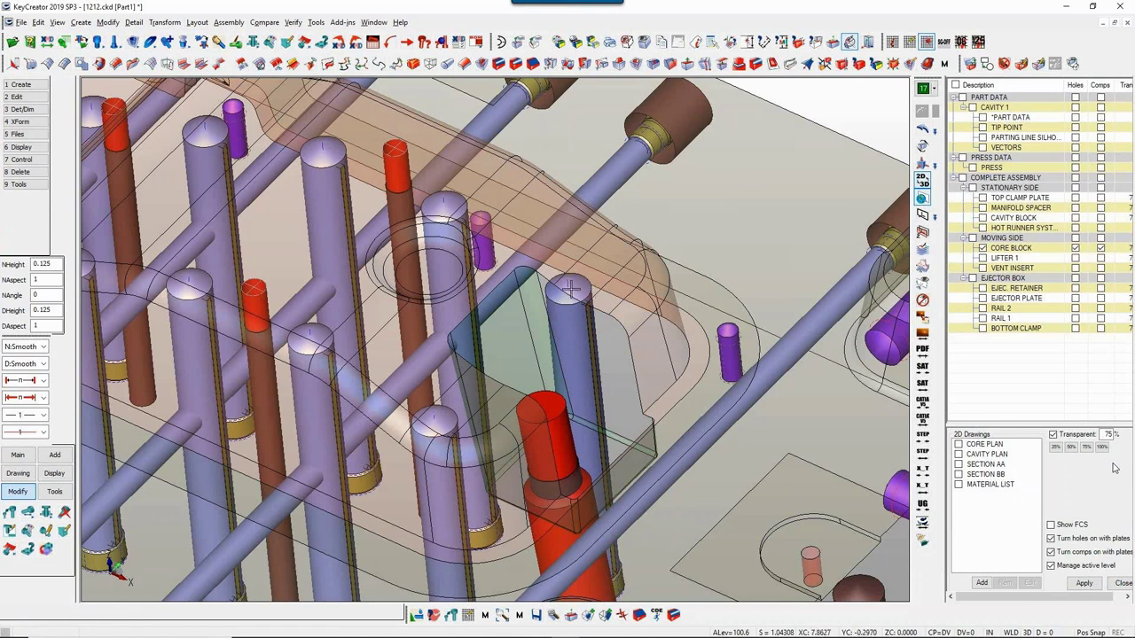
Step: Assign the Clearance (SD) material to the blended edge faces of the core block's lifter pocket
click(576, 41)
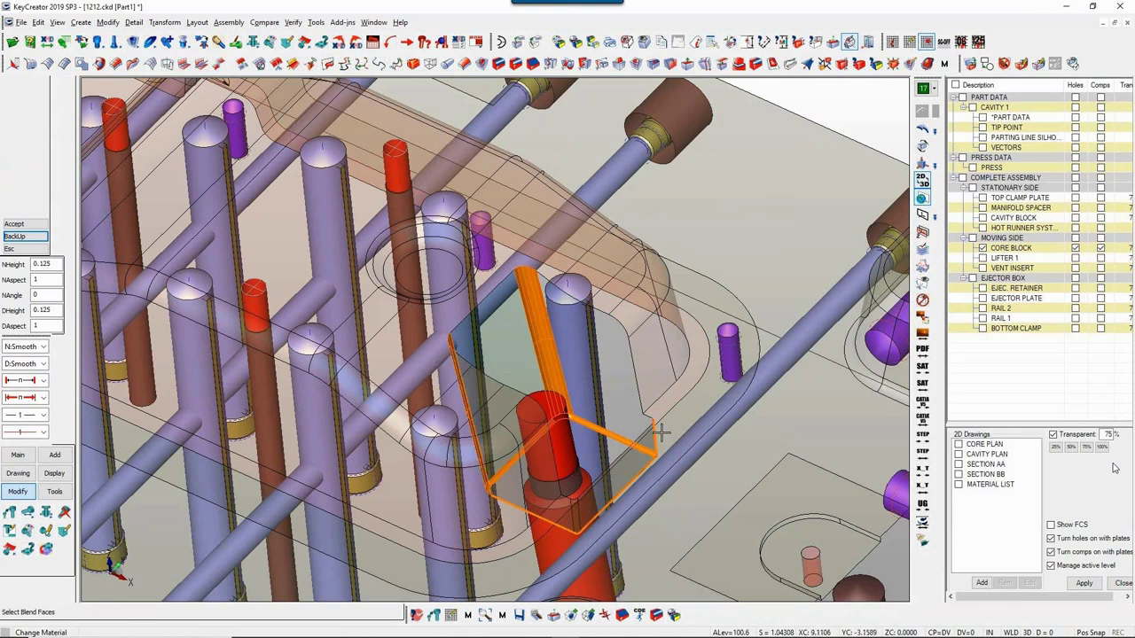
click(573, 521)
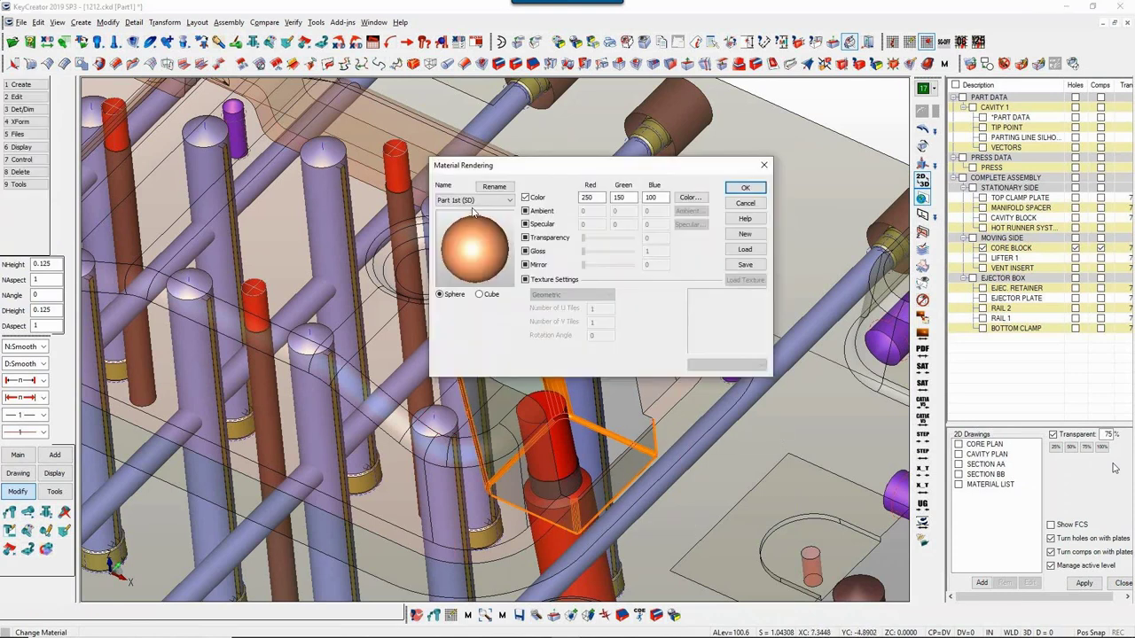
click(474, 201)
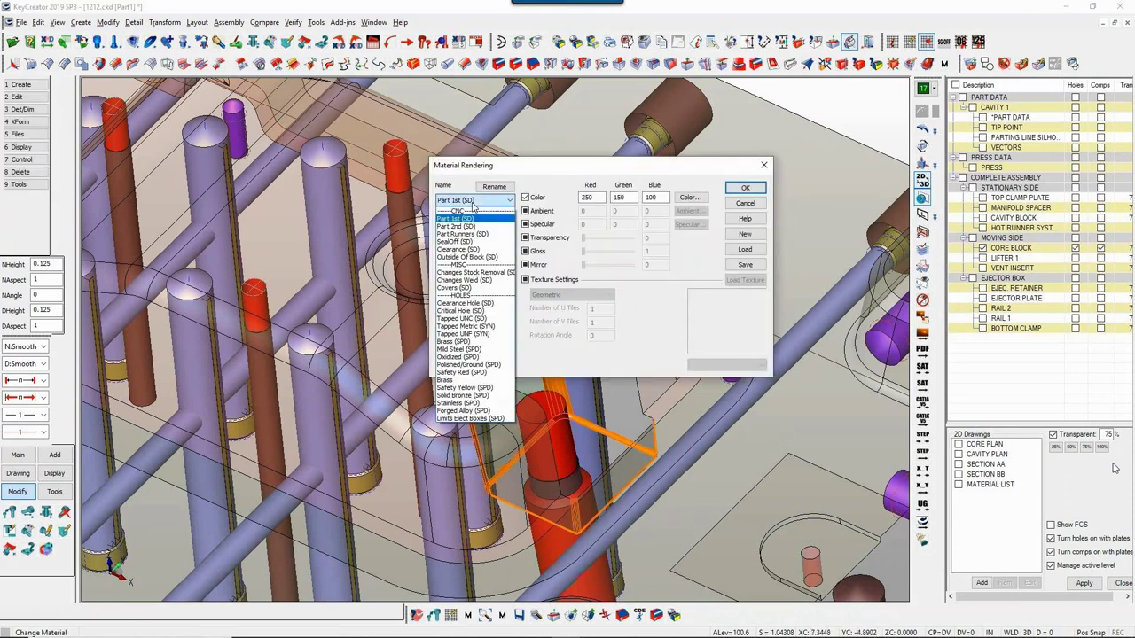
click(475, 249)
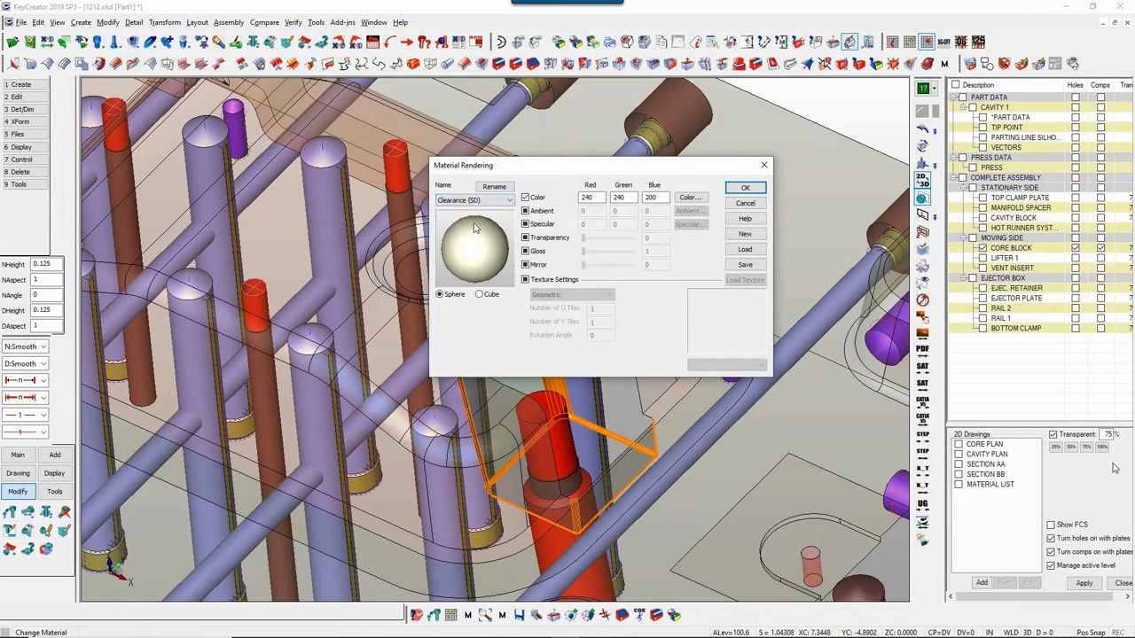
click(745, 188)
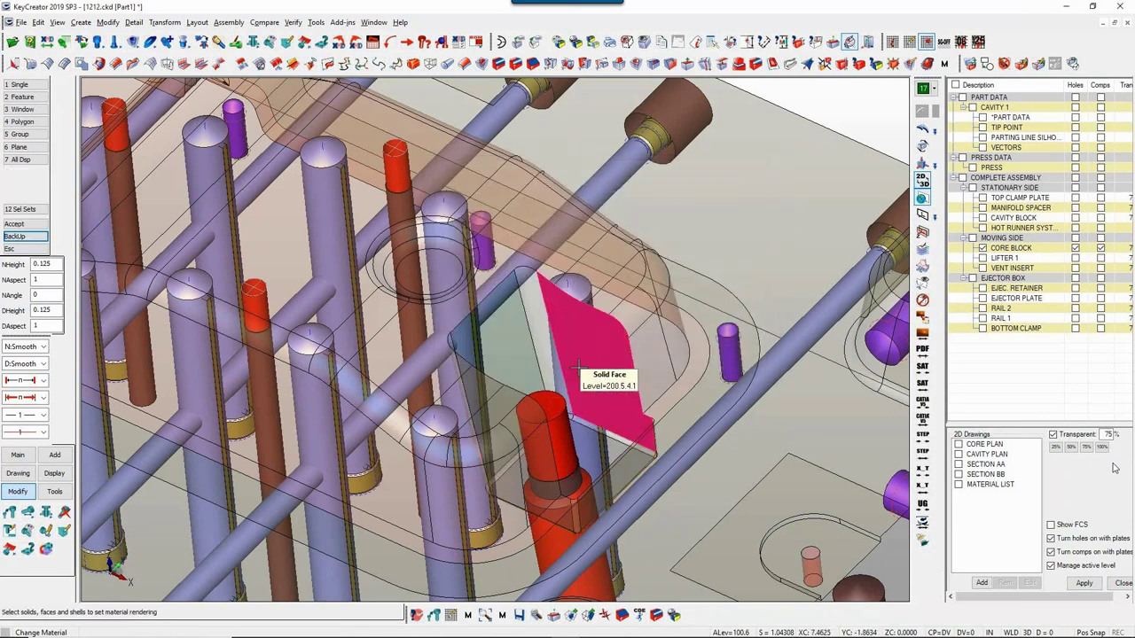
Step: Assign the SealOff (SD) material to the flat side walls and floor of the lifter pocket
click(581, 368)
click(483, 363)
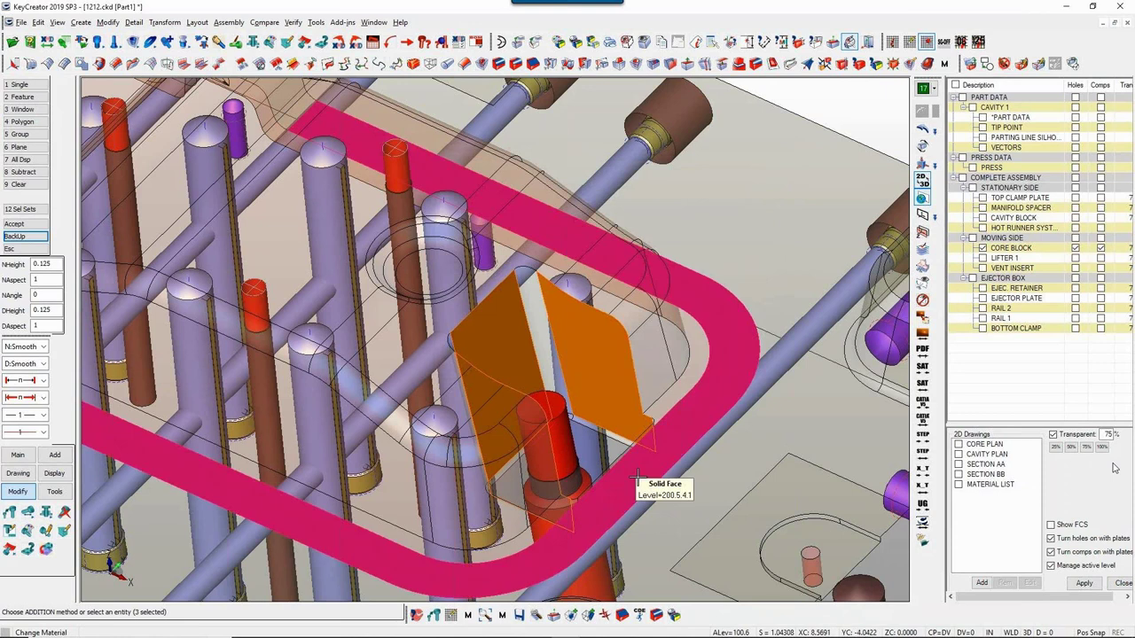
click(598, 447)
key(Return)
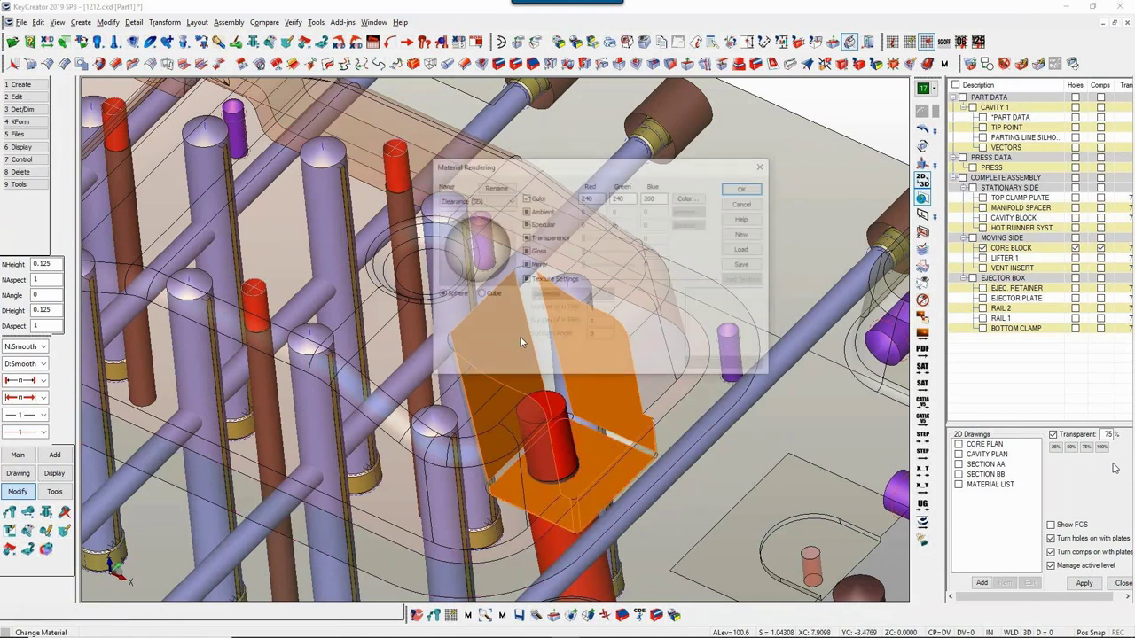
click(470, 200)
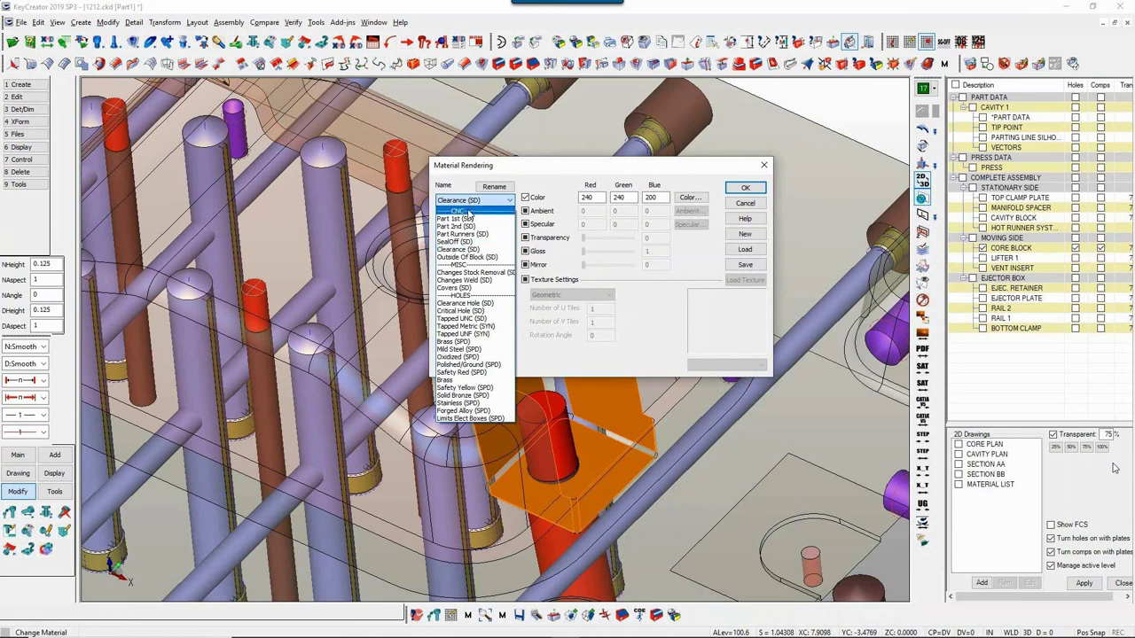
click(470, 241)
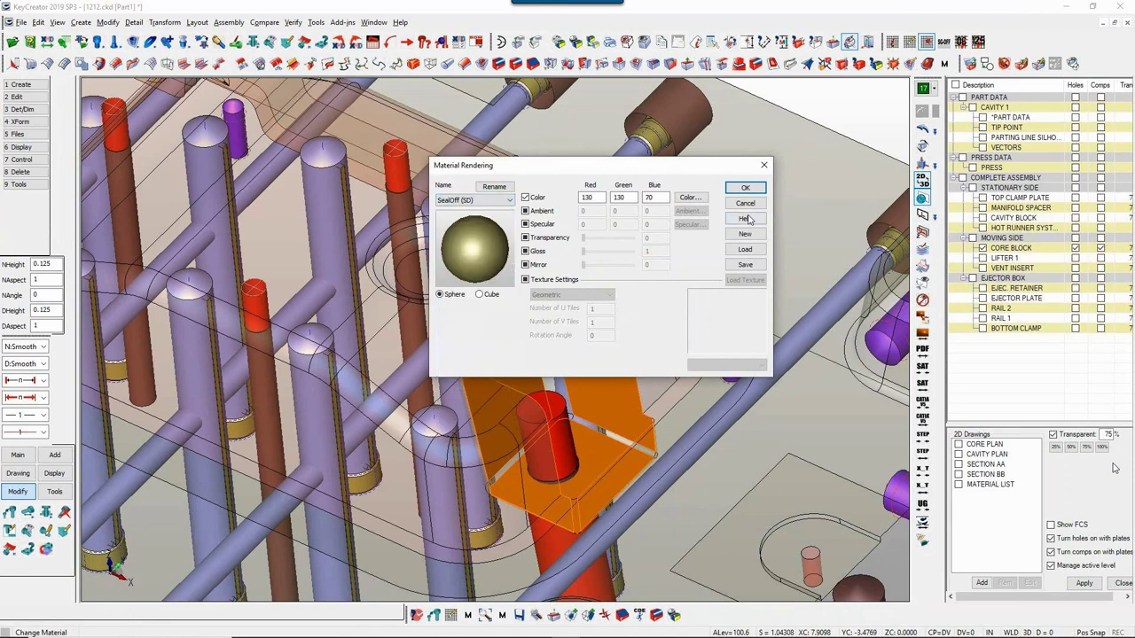
click(745, 186)
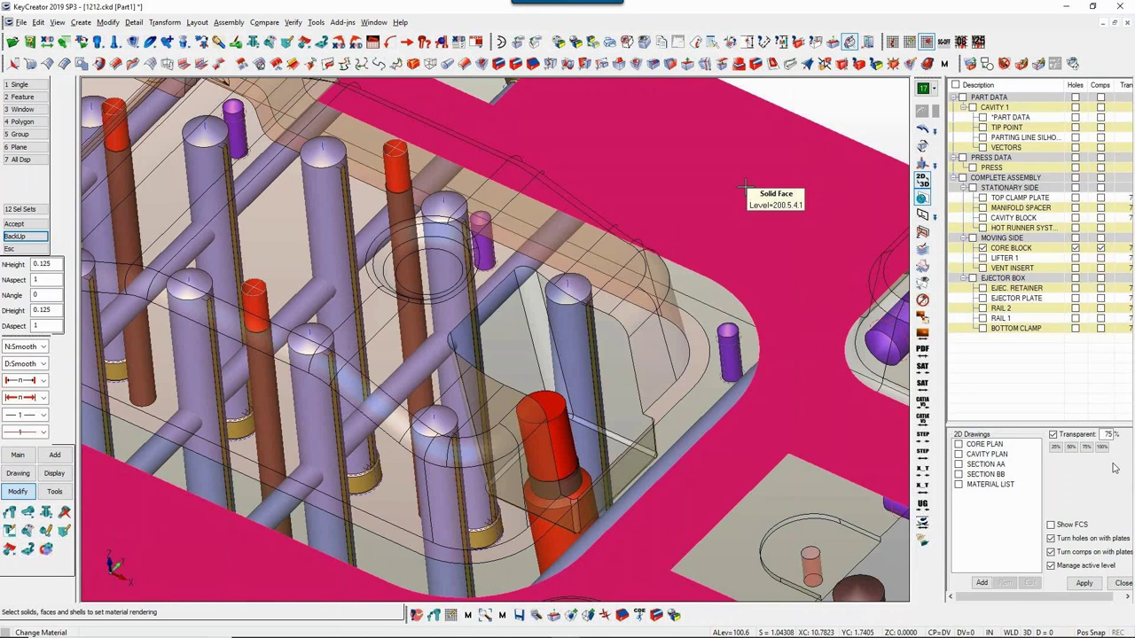
key(Escape)
Step: Regenerate the 1.000 diameter generic hole below the lifter pocket with its plates assigned automatically
key(alt+h)
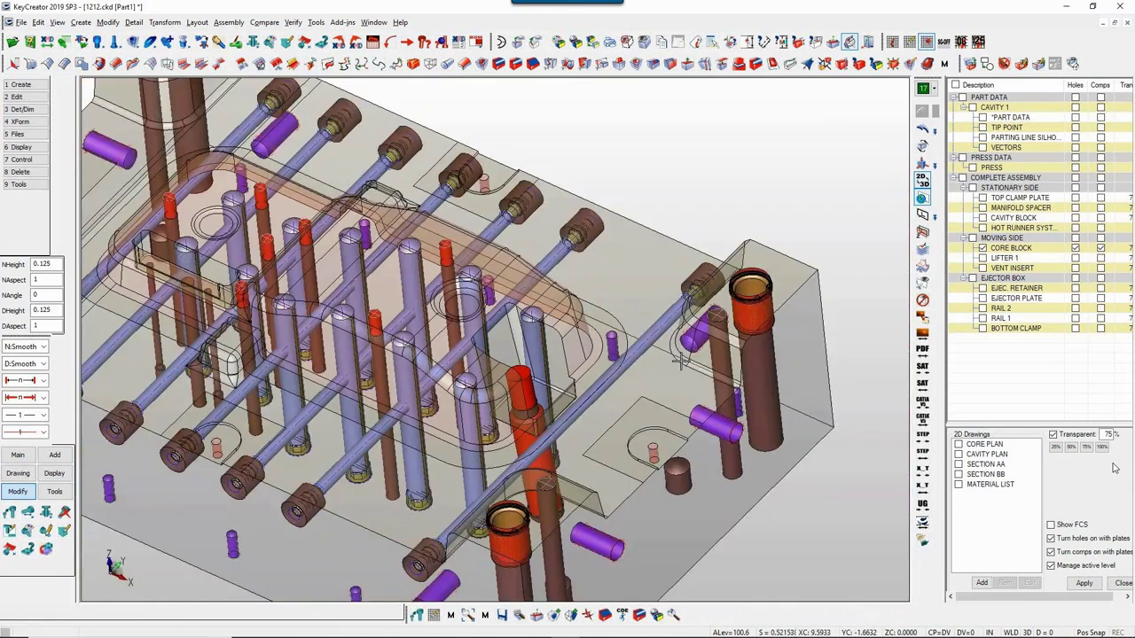
key(alt+h)
key(alt+w)
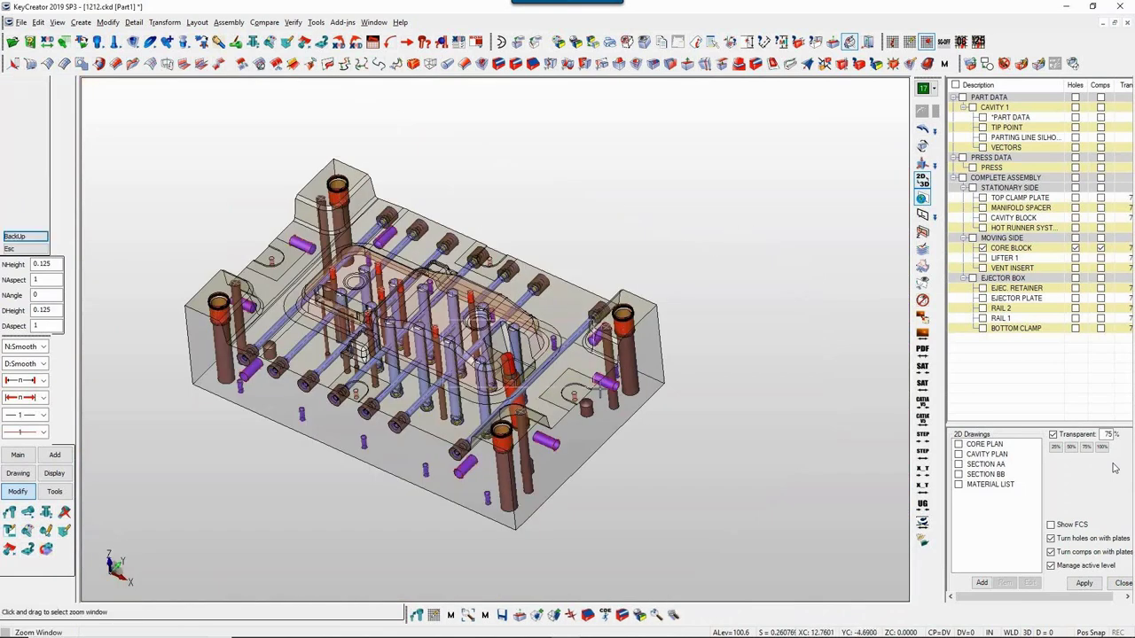
drag(599, 390, 599, 390)
click(324, 44)
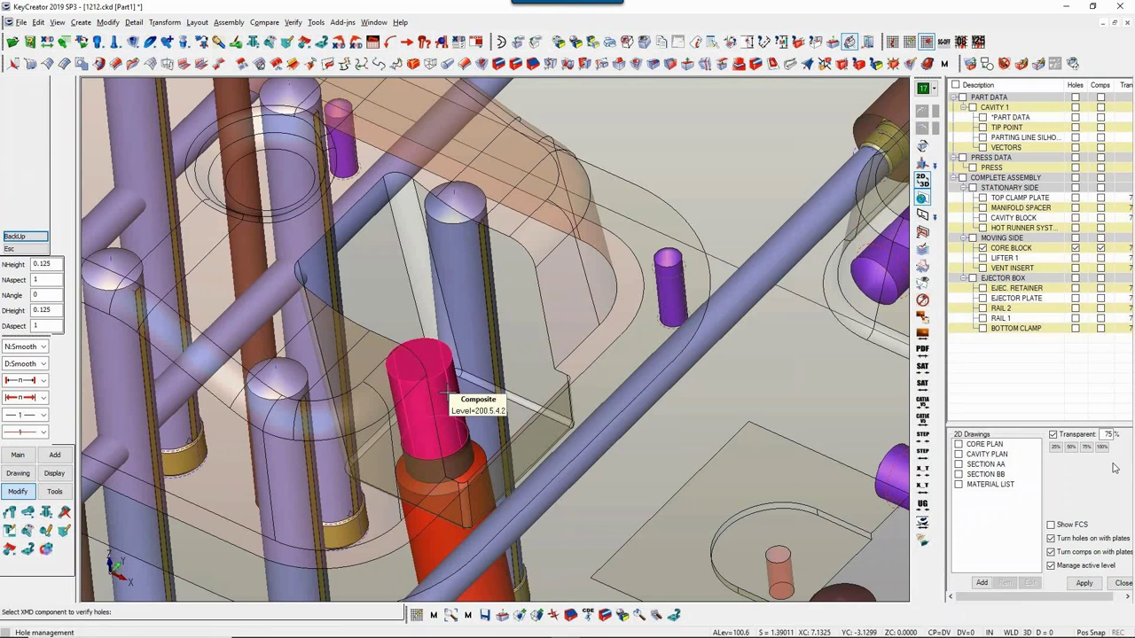
click(445, 393)
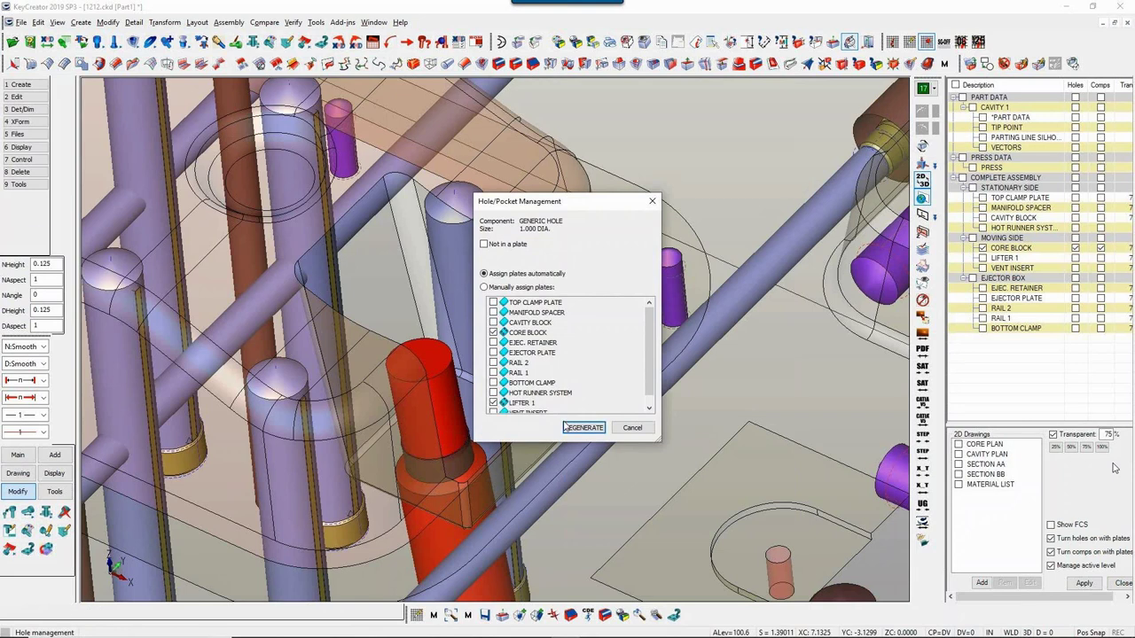
click(574, 423)
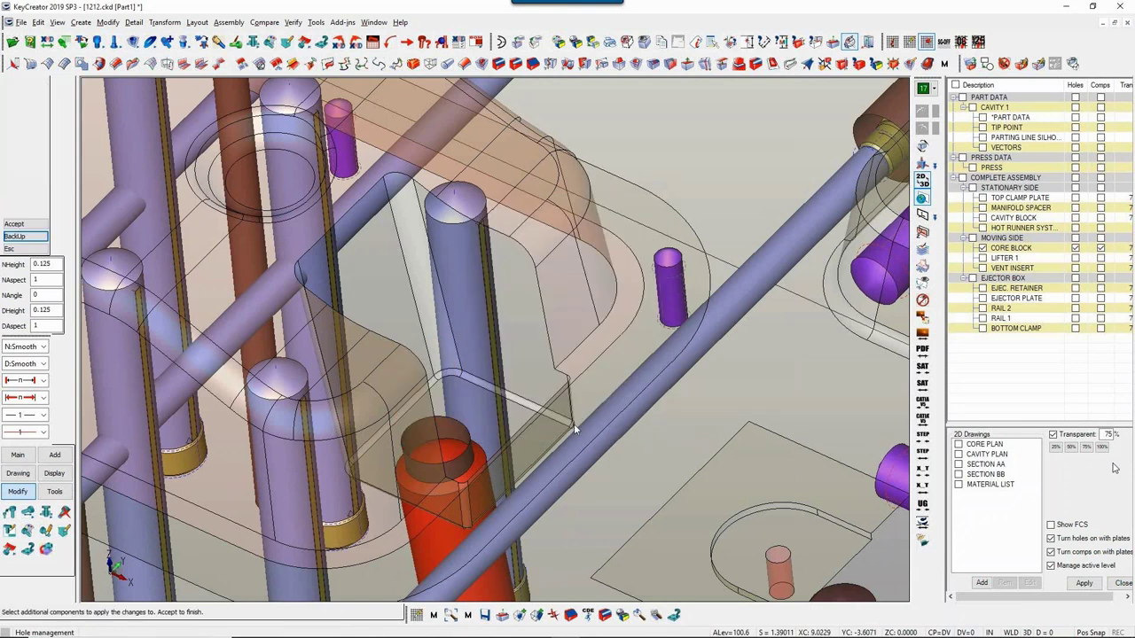
key(Escape)
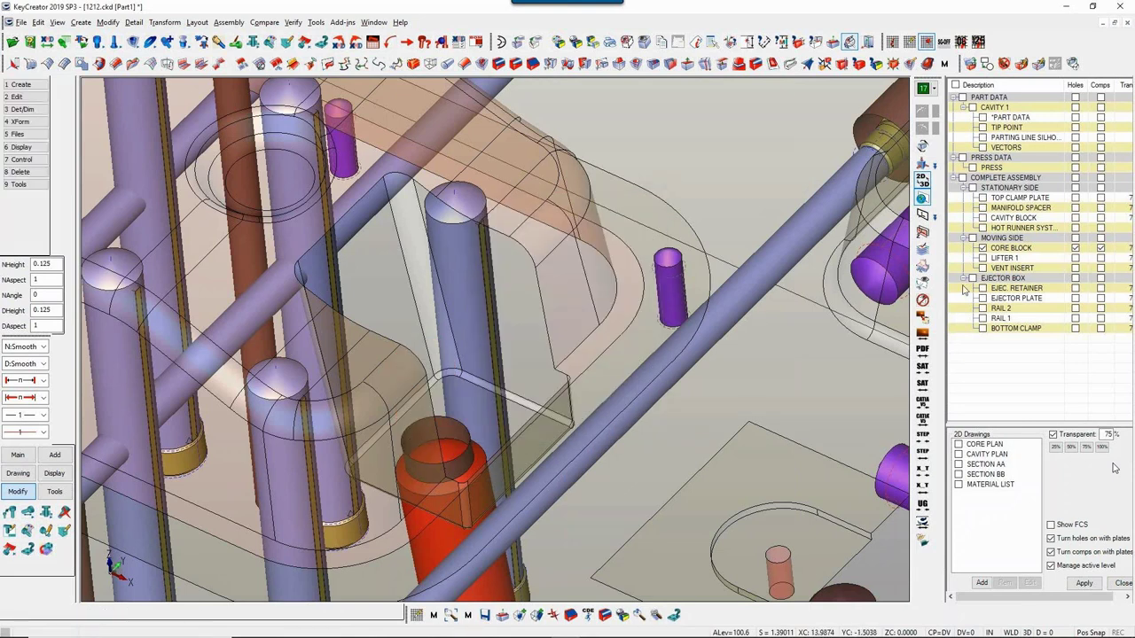
Step: Display LIFTER 1 alone, followed by all the MOVING SIDE and EJECTOR BOX plates with their holes and components
click(982, 258)
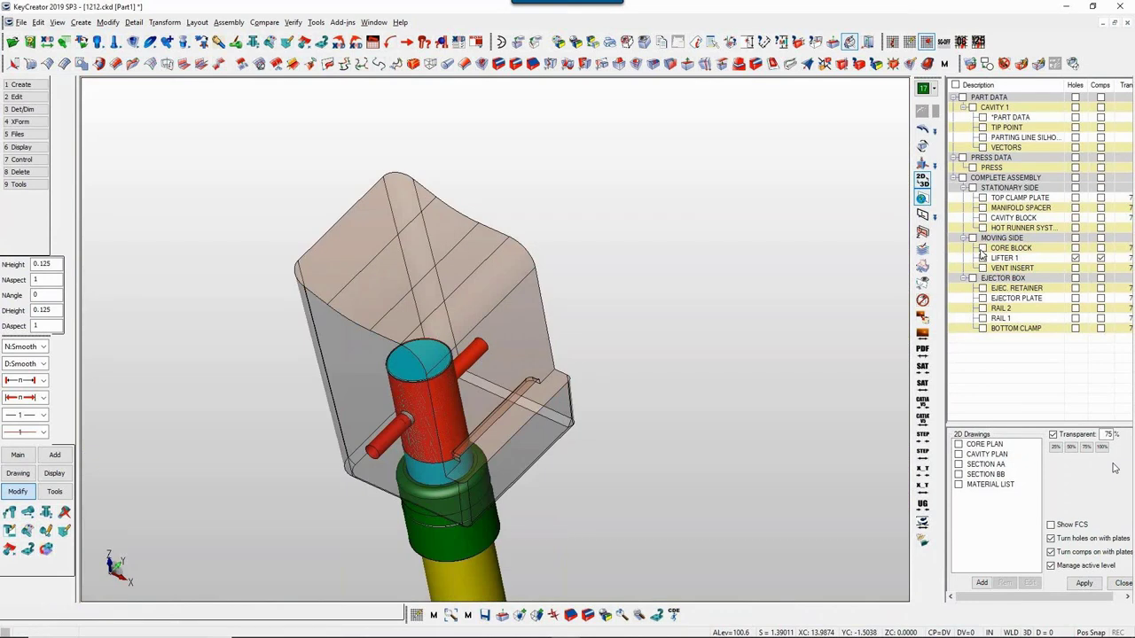
click(972, 238)
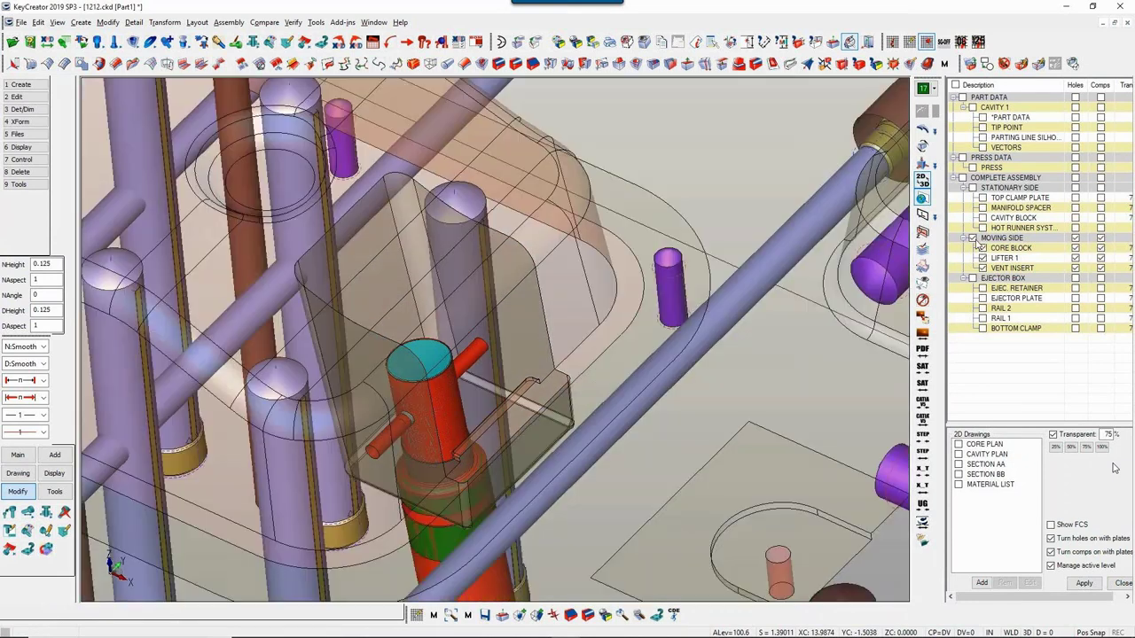
click(973, 278)
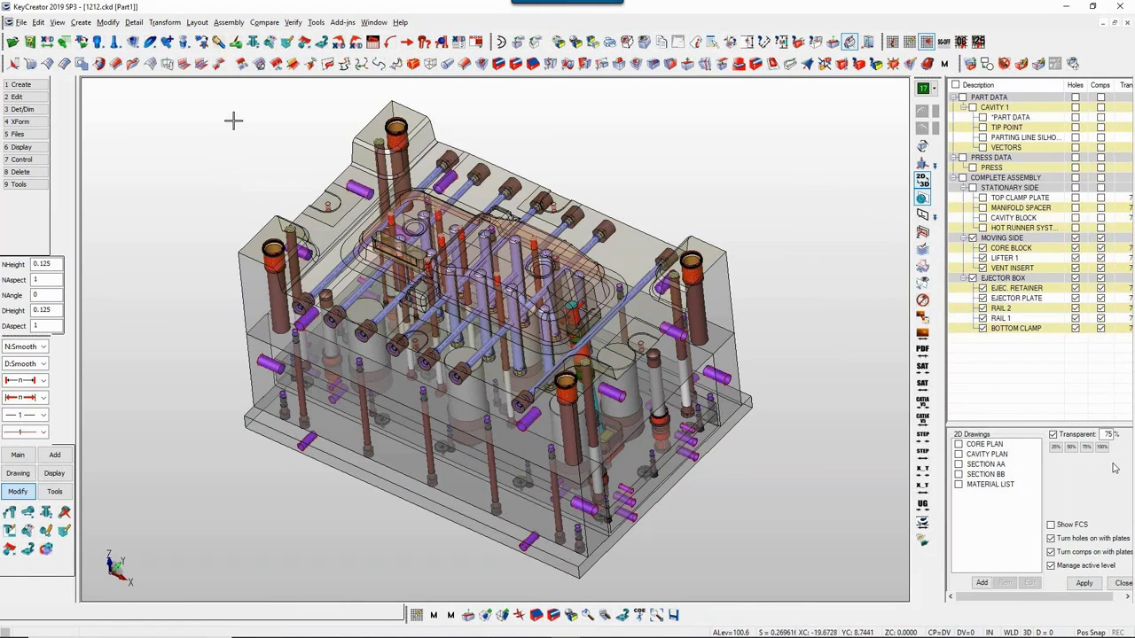
Step: Set up an interference check of Waterlines against the Moving Half
click(441, 43)
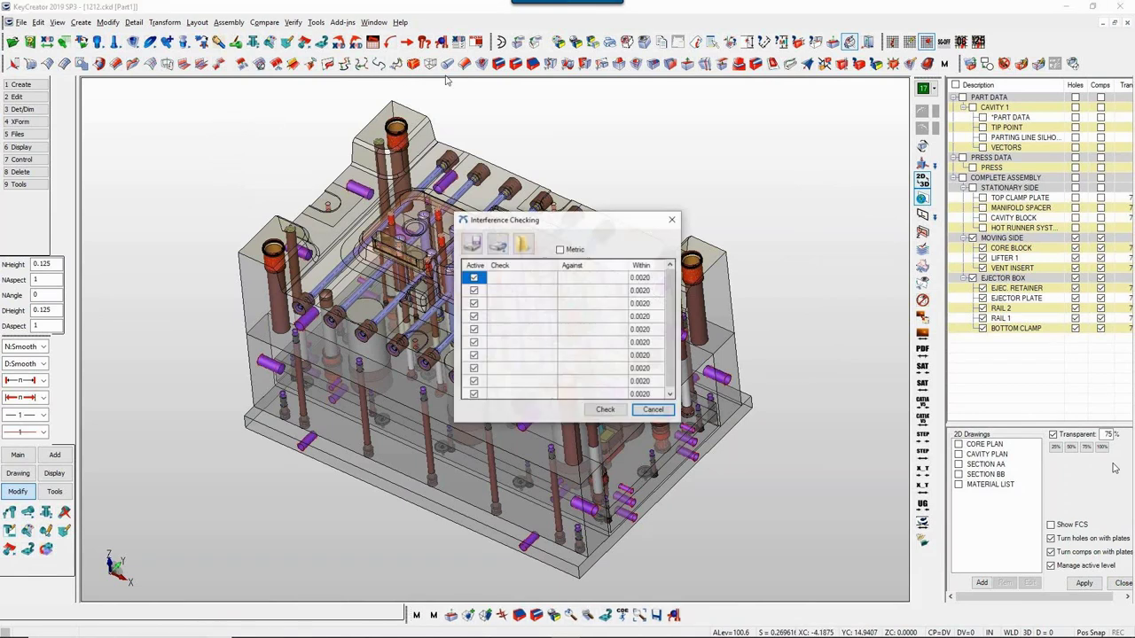
click(532, 278)
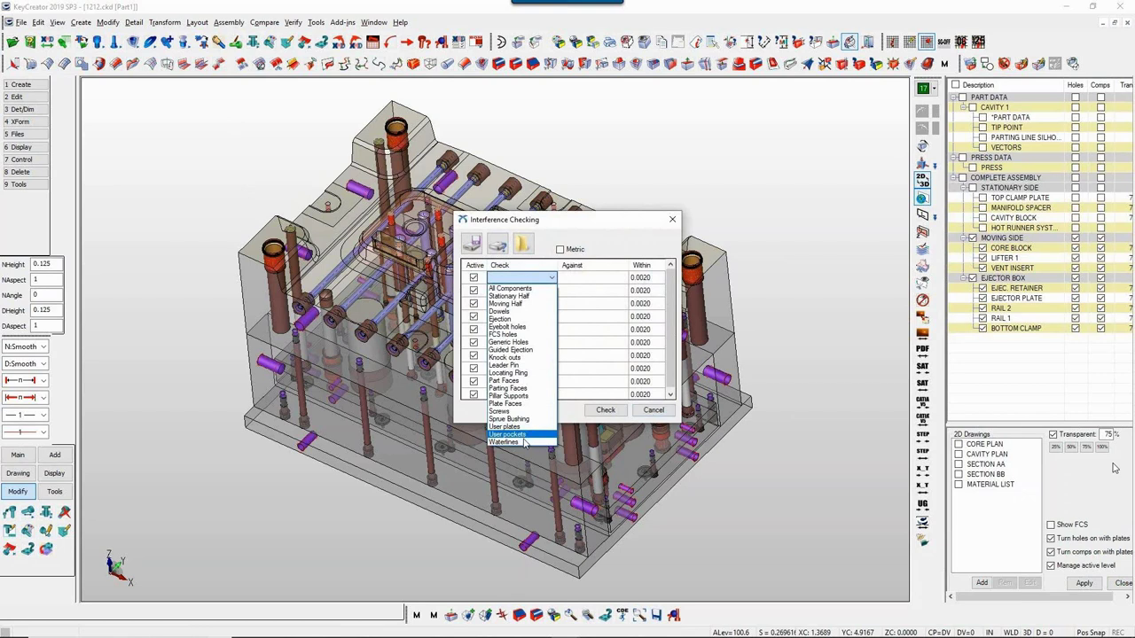
click(526, 442)
click(578, 280)
click(578, 280)
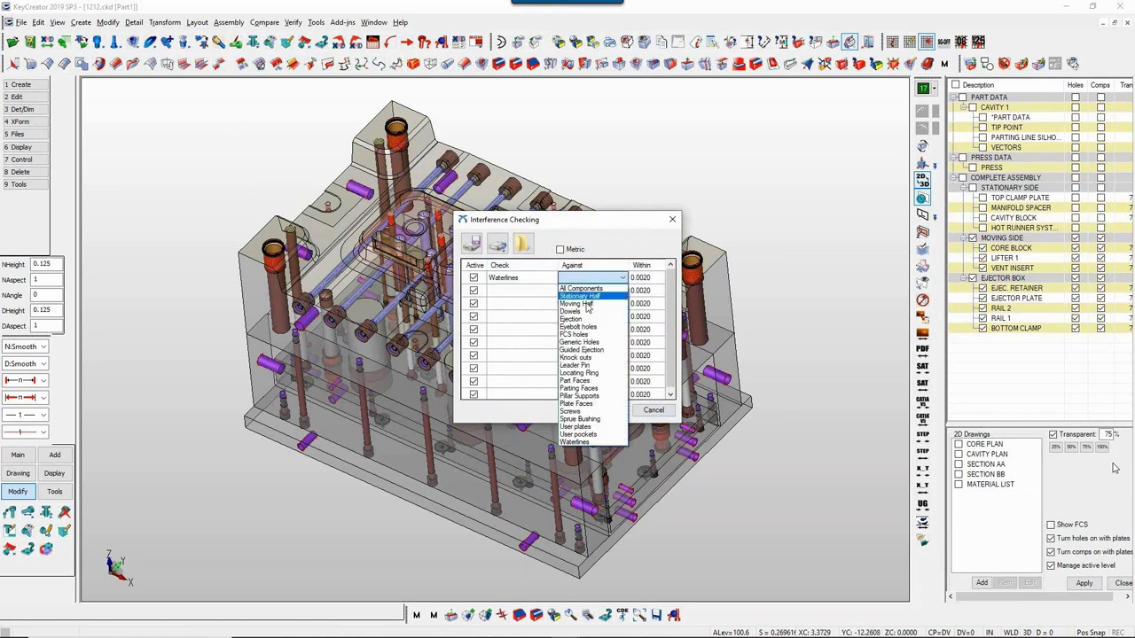
click(588, 298)
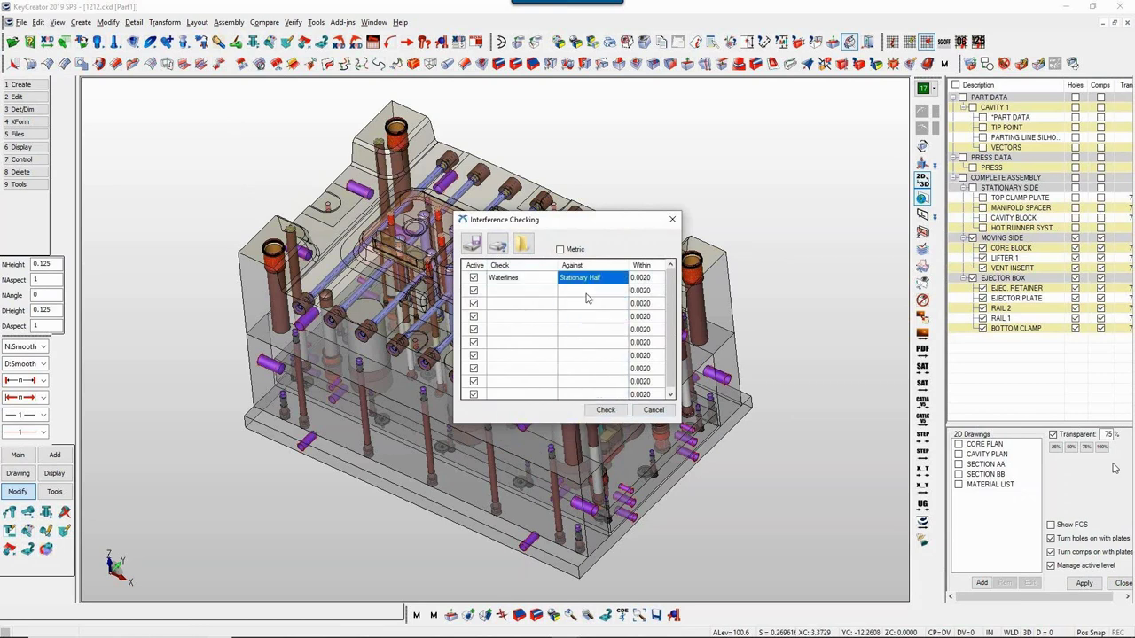
click(624, 280)
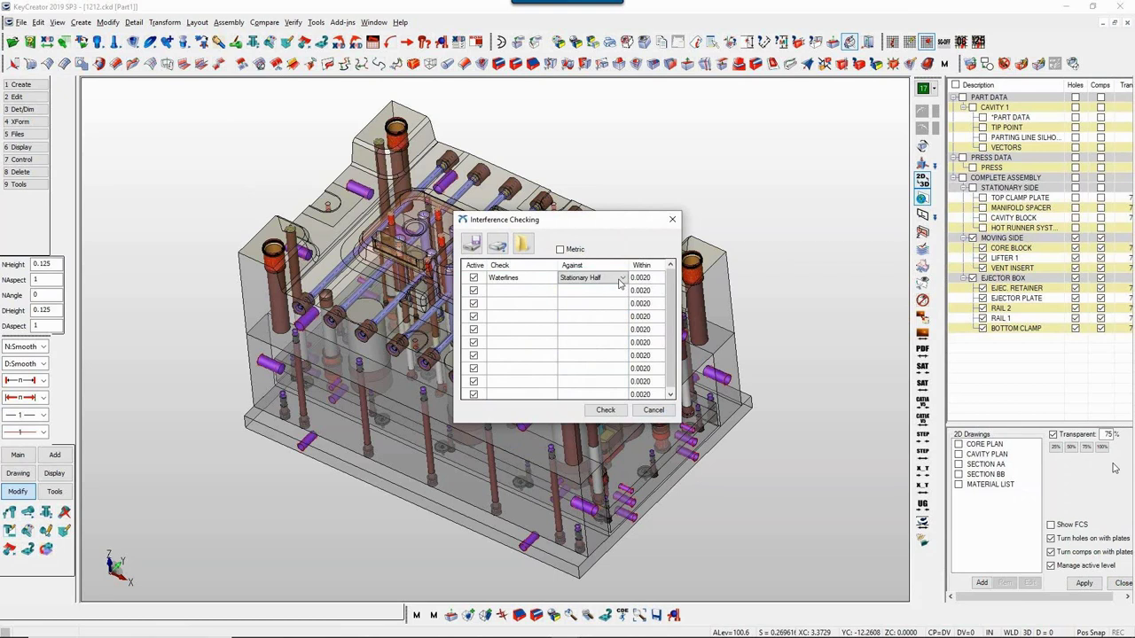
click(624, 280)
click(598, 303)
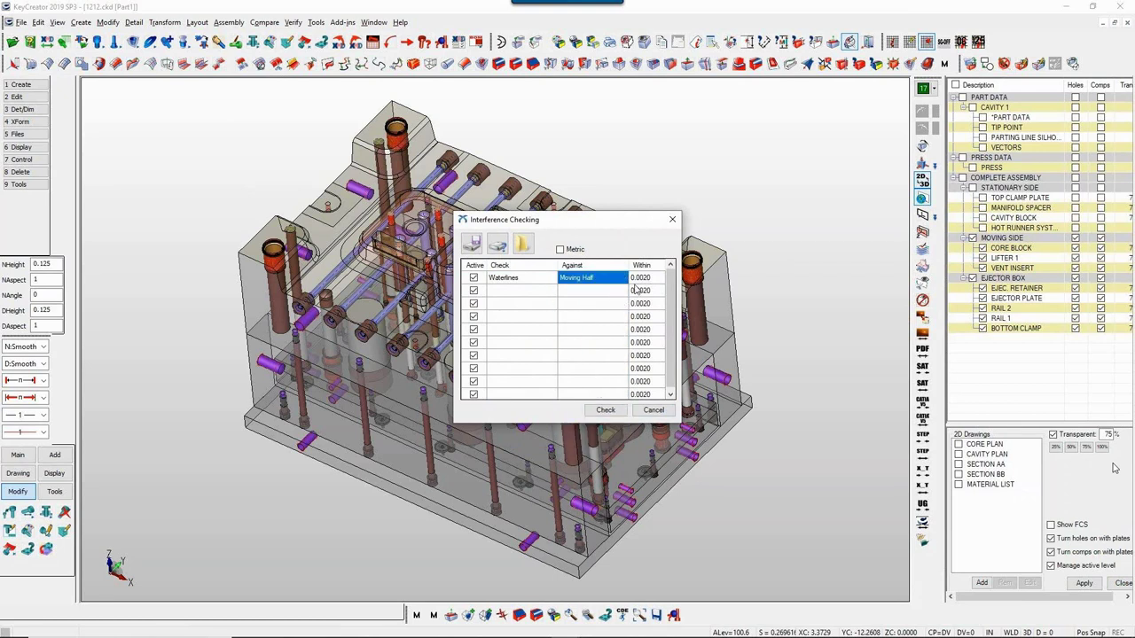
Step: Set the interference check's allowed distance to 0.25 and run the check
click(639, 279)
text(25)
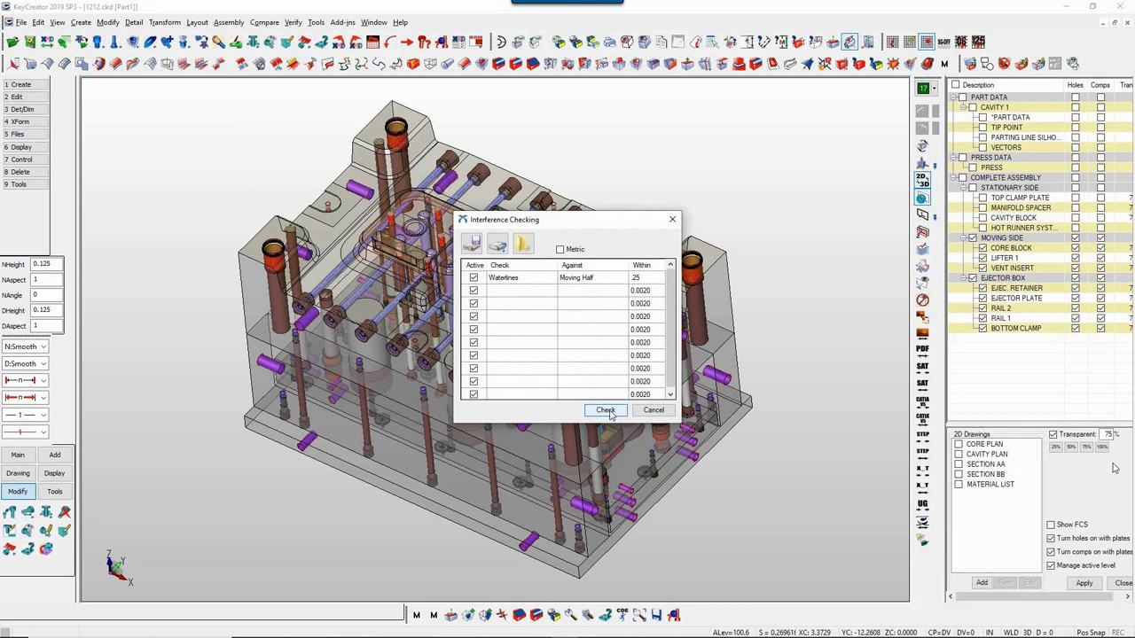
click(607, 411)
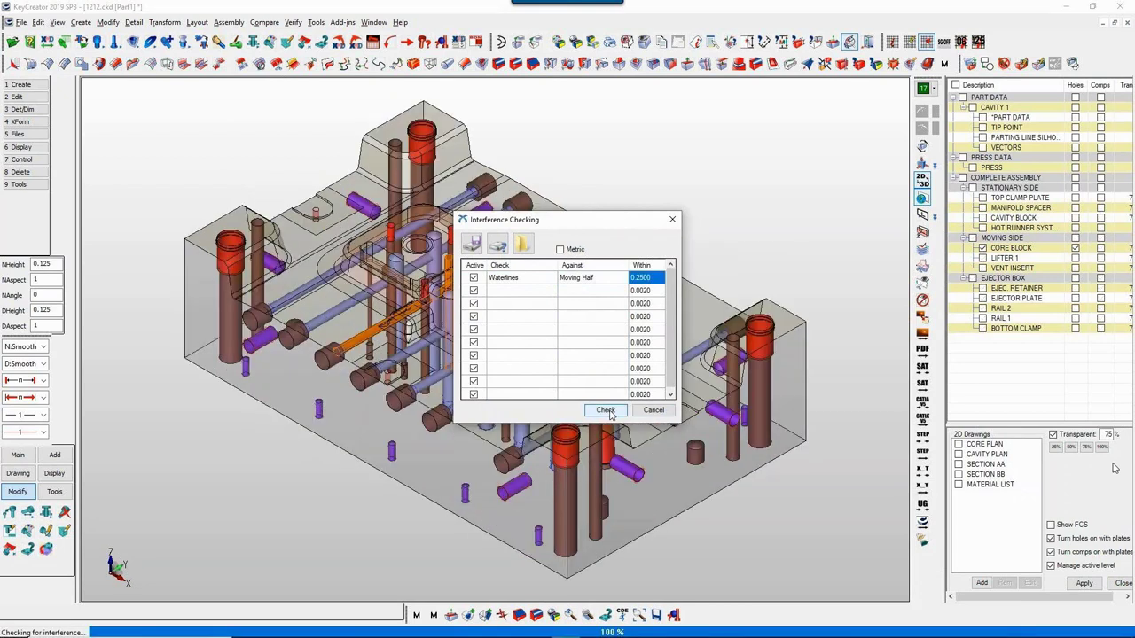
click(574, 6)
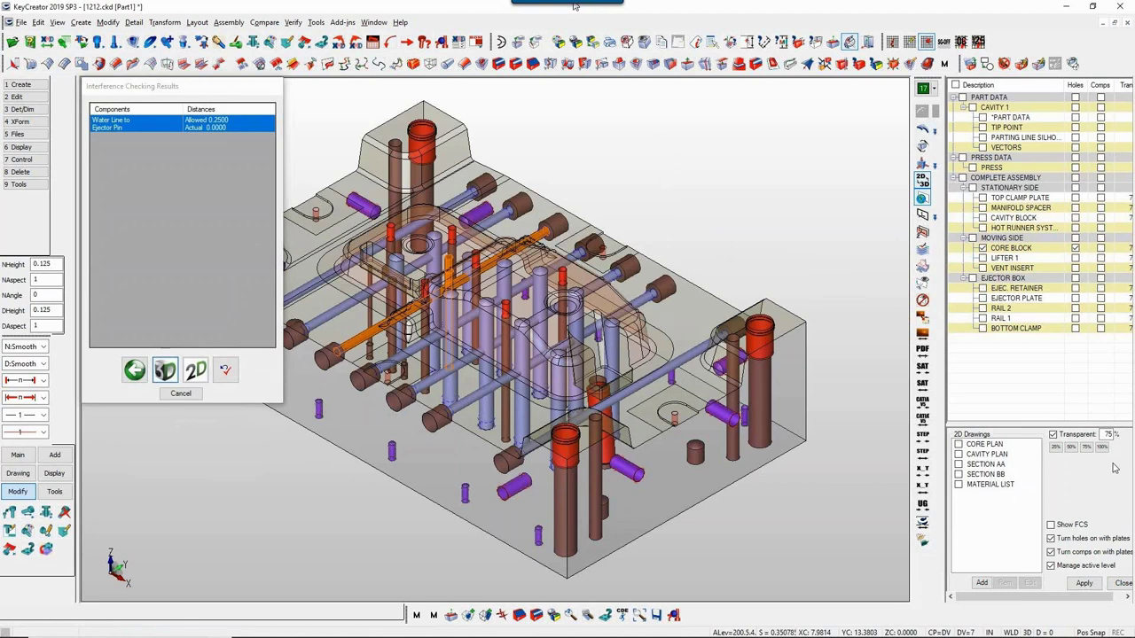
Step: Move the interfering ejector pin in the +X direction, clear of the highlighted waterline, using Dynamove in the plan view
key(alt+1)
key(alt+a)
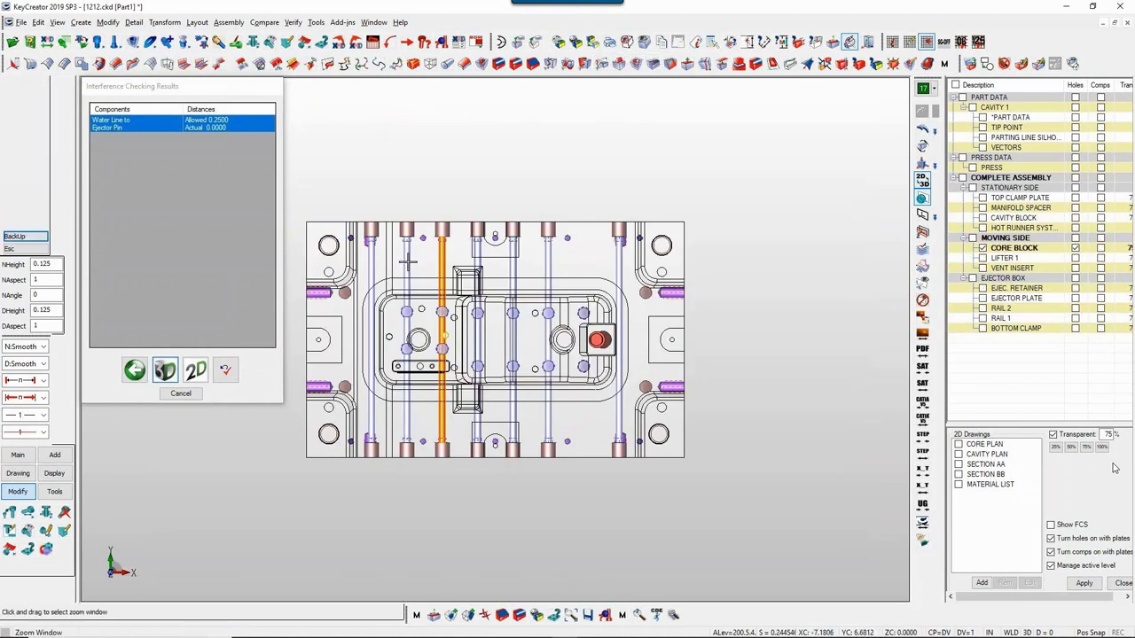
scroll(434, 293, up, 5)
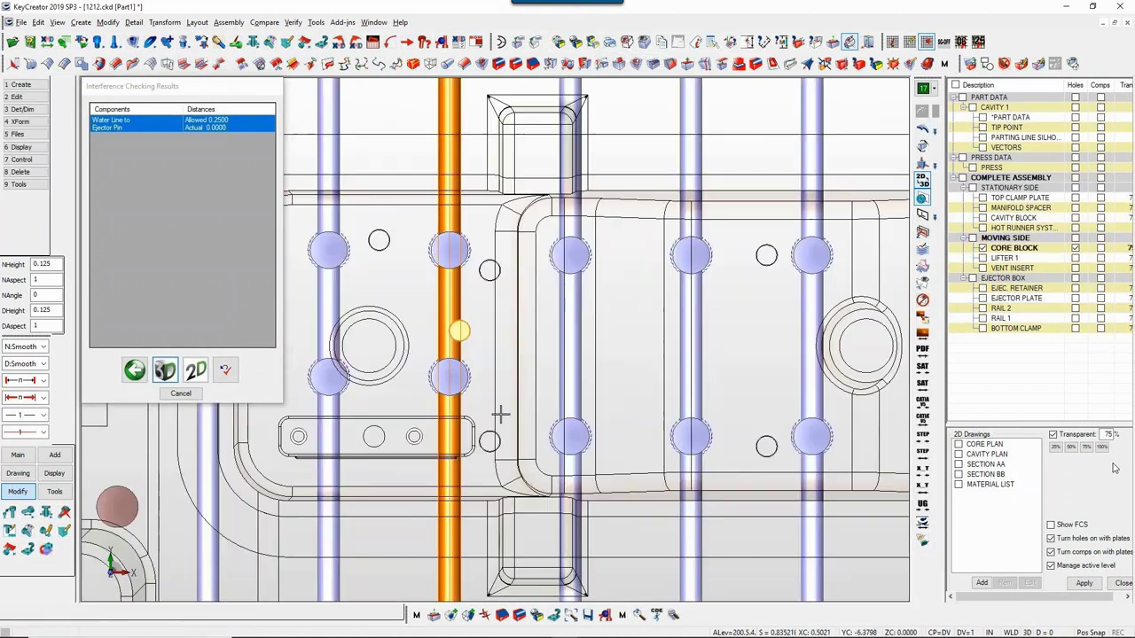
click(27, 512)
click(34, 587)
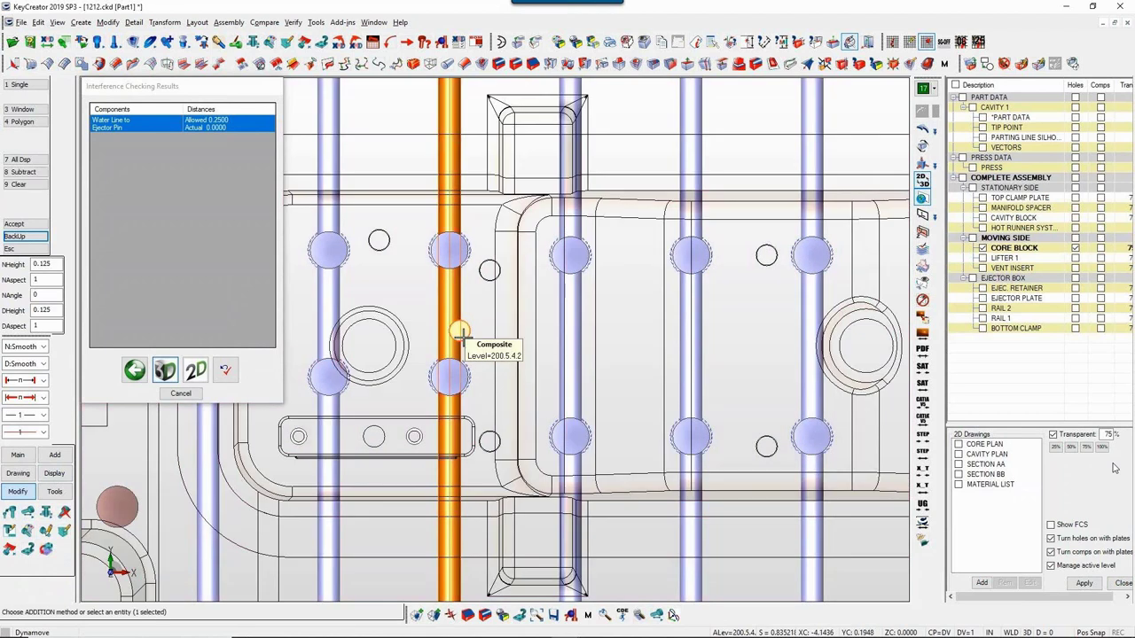
click(457, 329)
drag(407, 330, 438, 332)
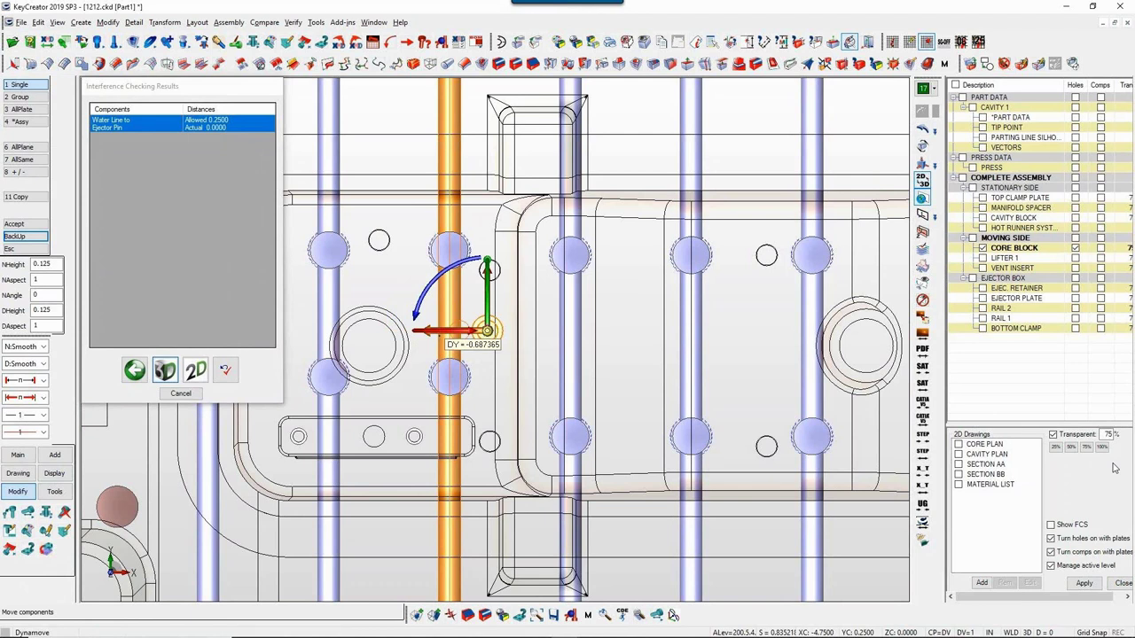
drag(438, 332, 710, 333)
middle_click(707, 364)
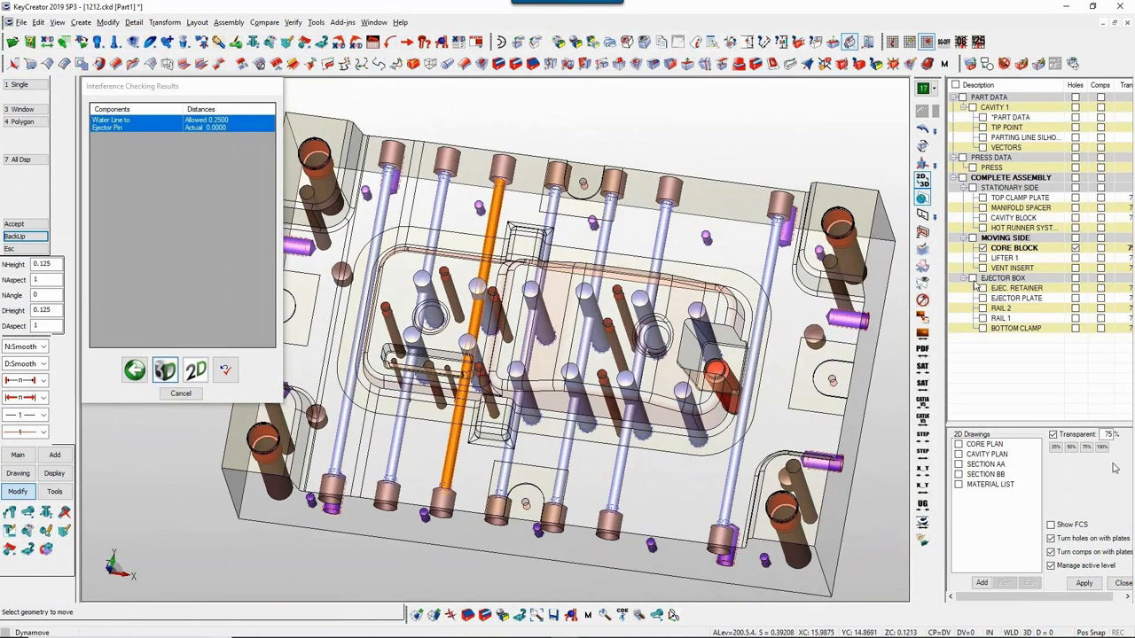
Step: Display the EJECTOR BOX plates with the core block and recheck the waterline-to-ejector-pin interference
click(972, 277)
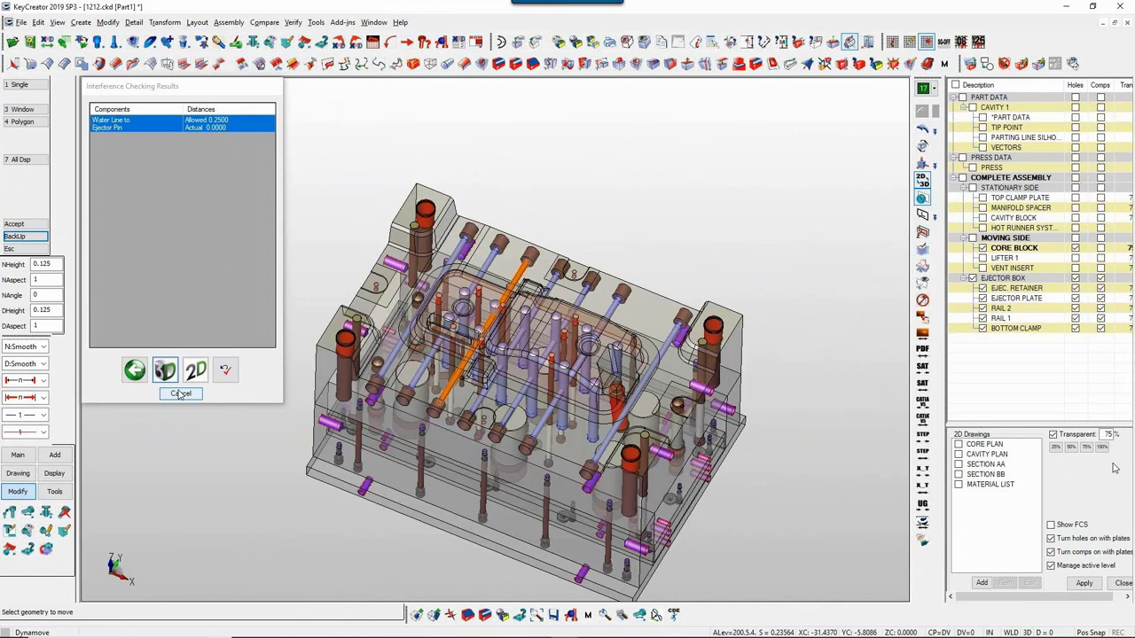
click(223, 378)
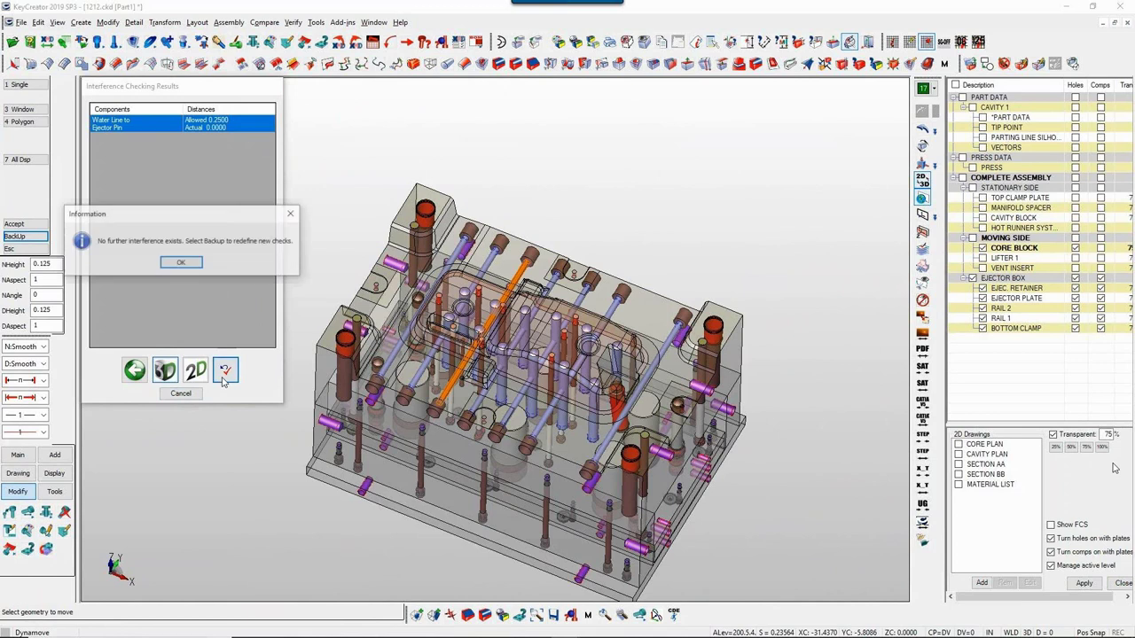
Step: Close the waterline check results and load the EjectorBox.itf check set into a new interference check
click(189, 262)
click(188, 392)
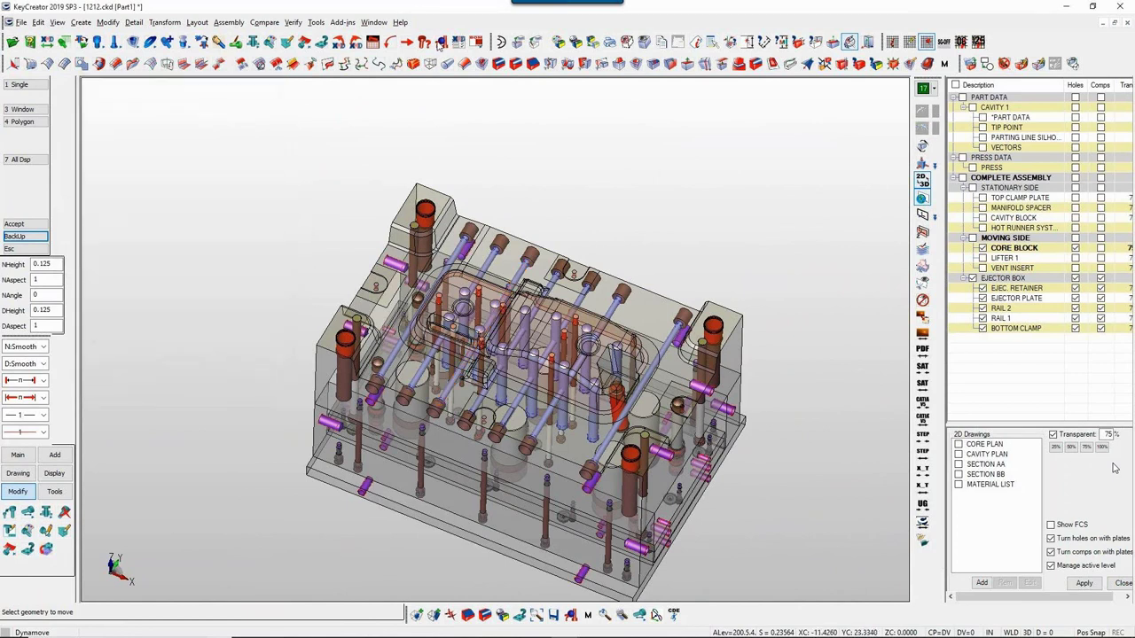
click(441, 43)
click(511, 280)
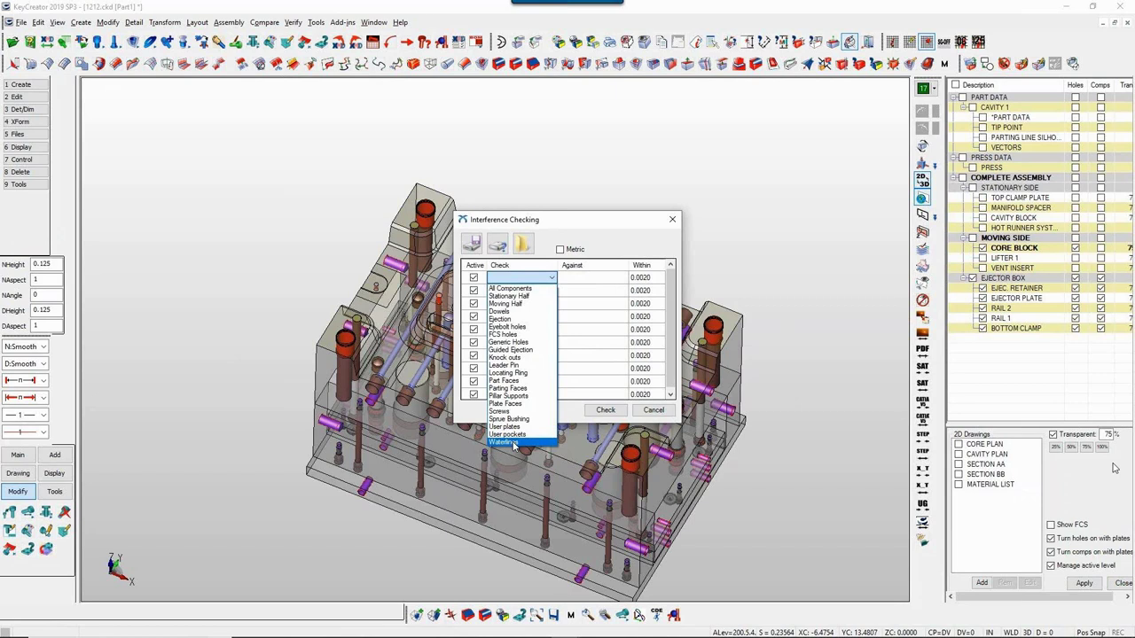
click(559, 226)
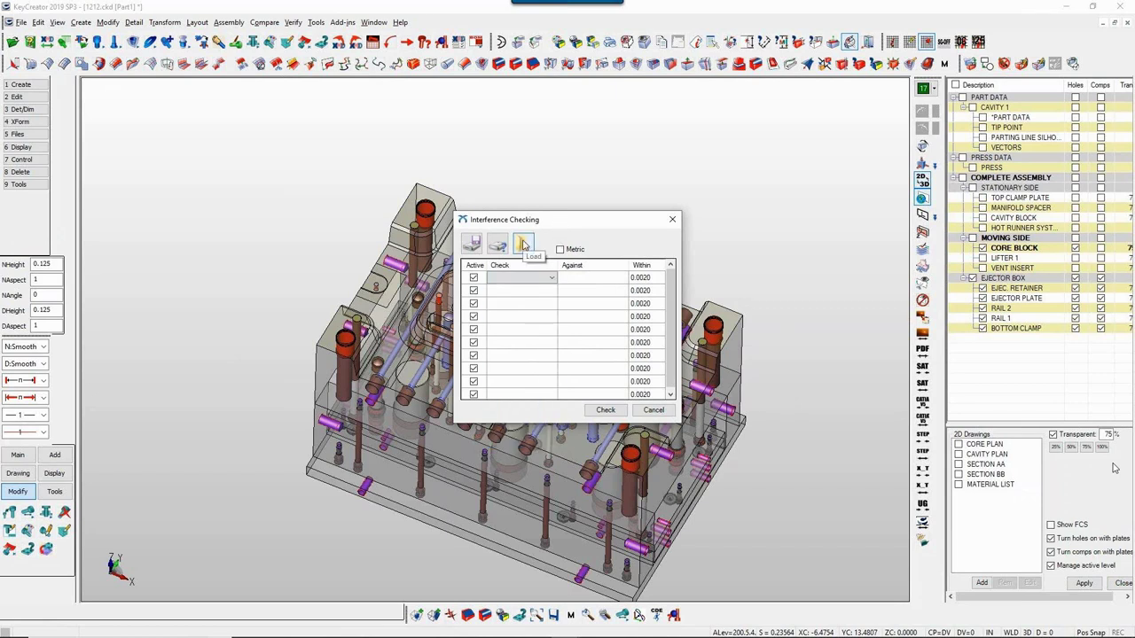
click(523, 244)
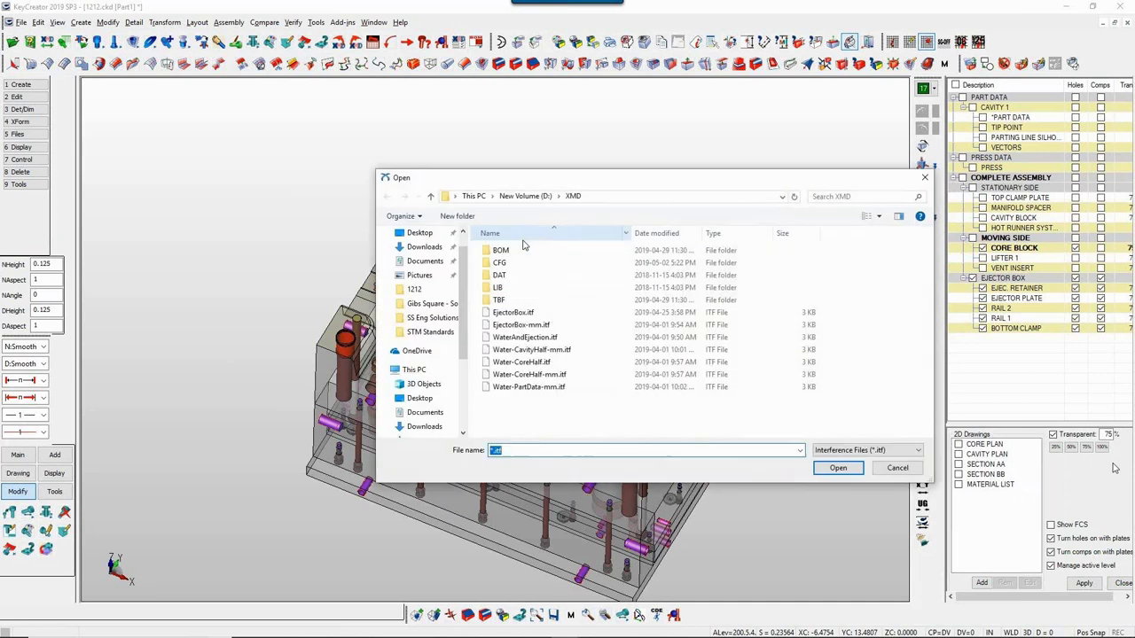
click(520, 314)
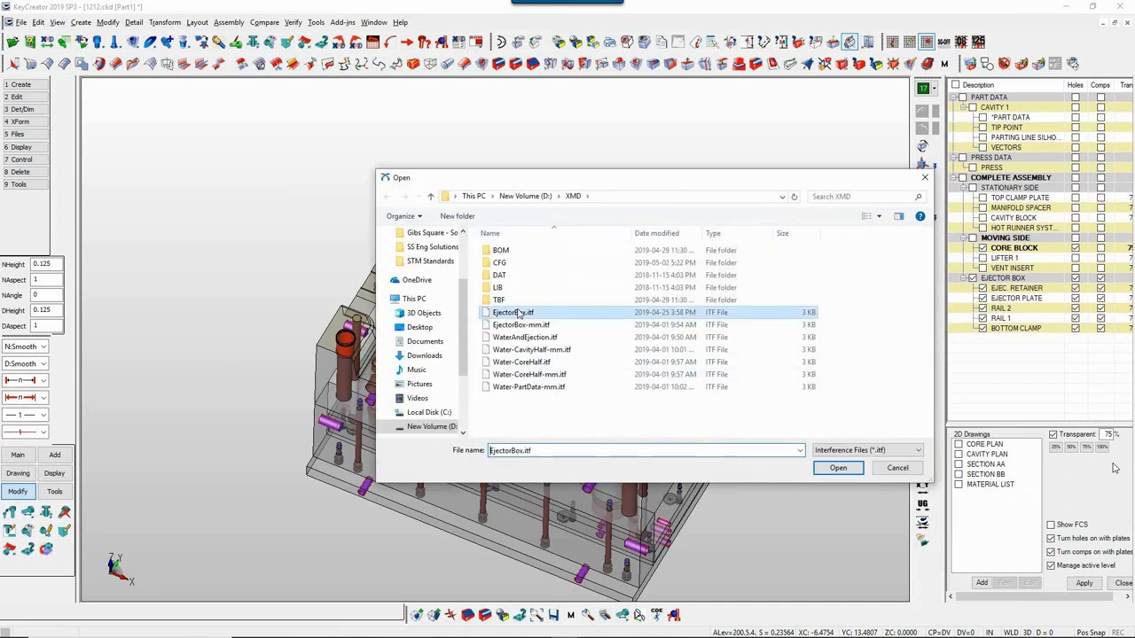
click(838, 468)
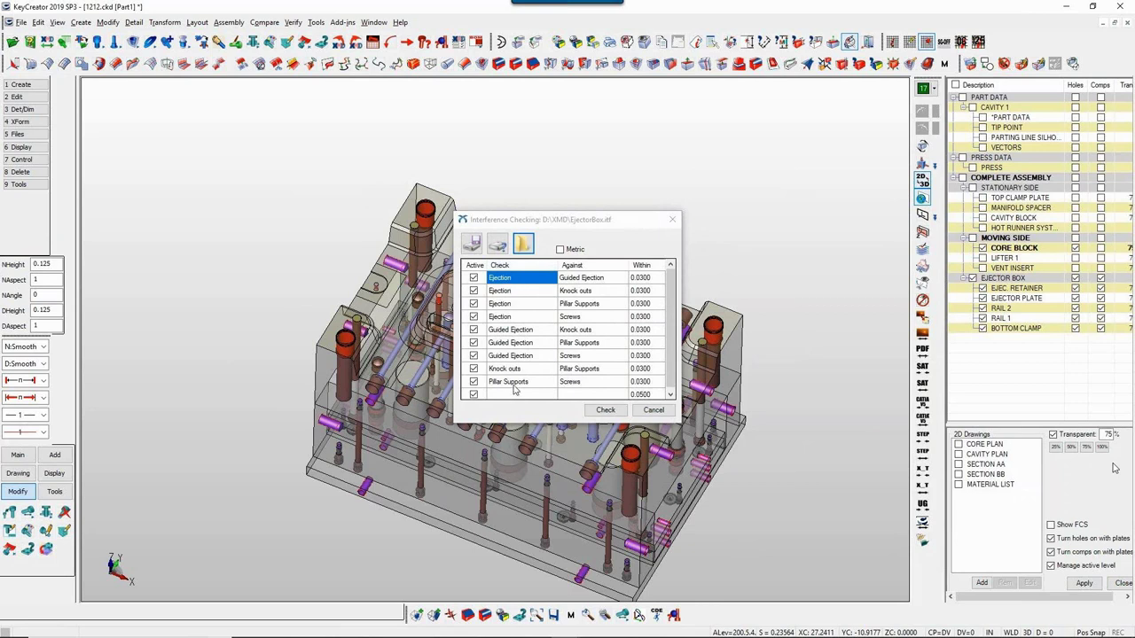
Step: Run the loaded ejector box interference checks and close the checker
click(594, 411)
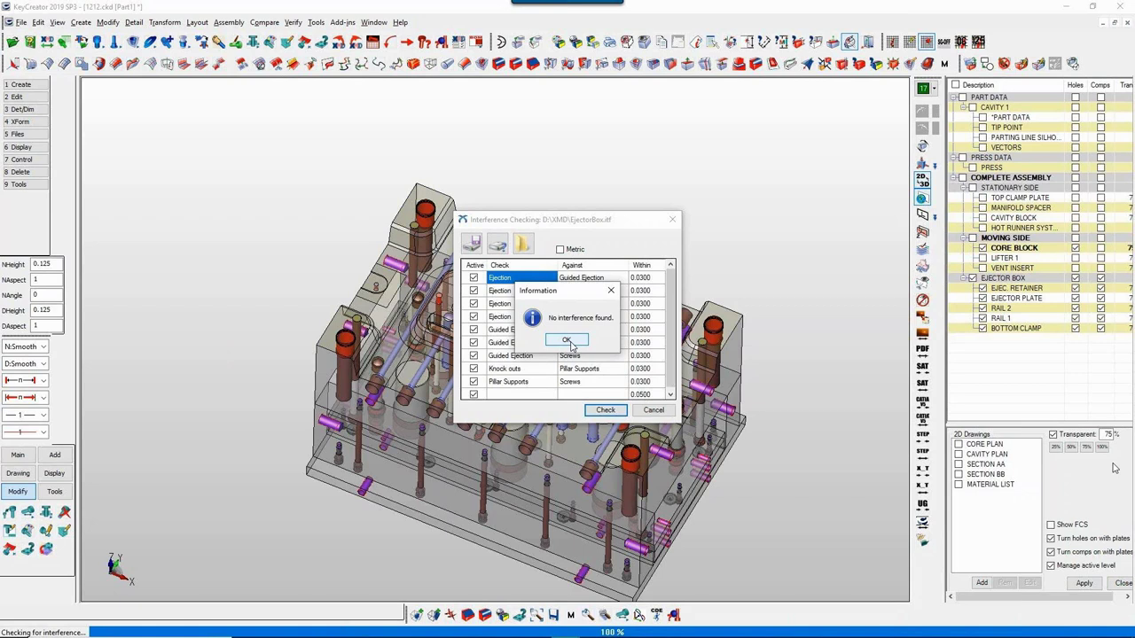
click(567, 341)
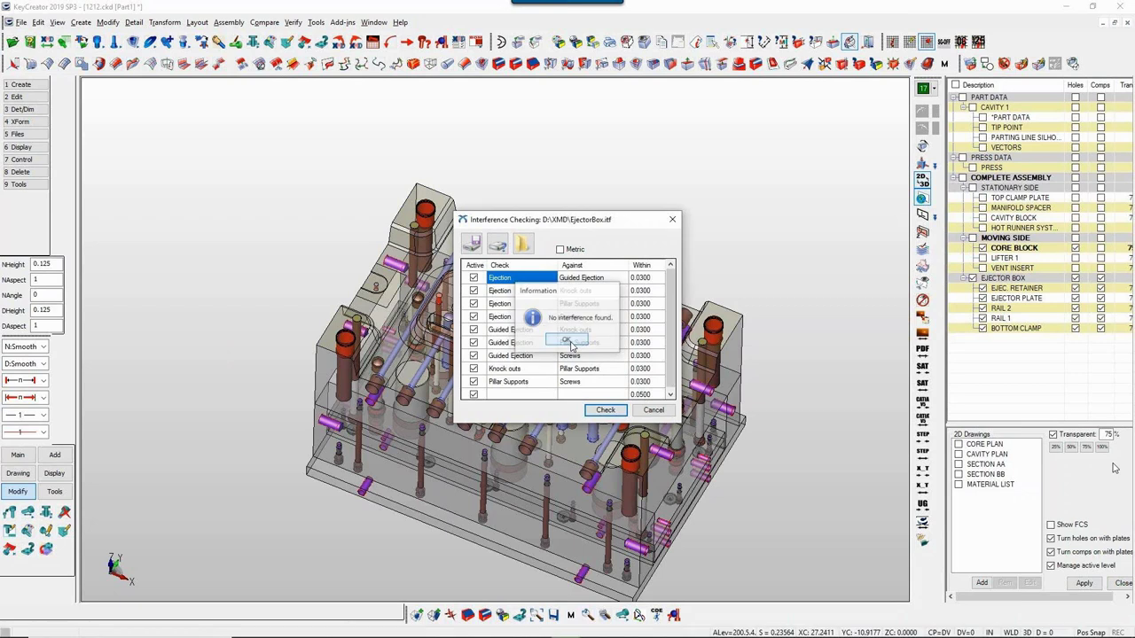
click(653, 410)
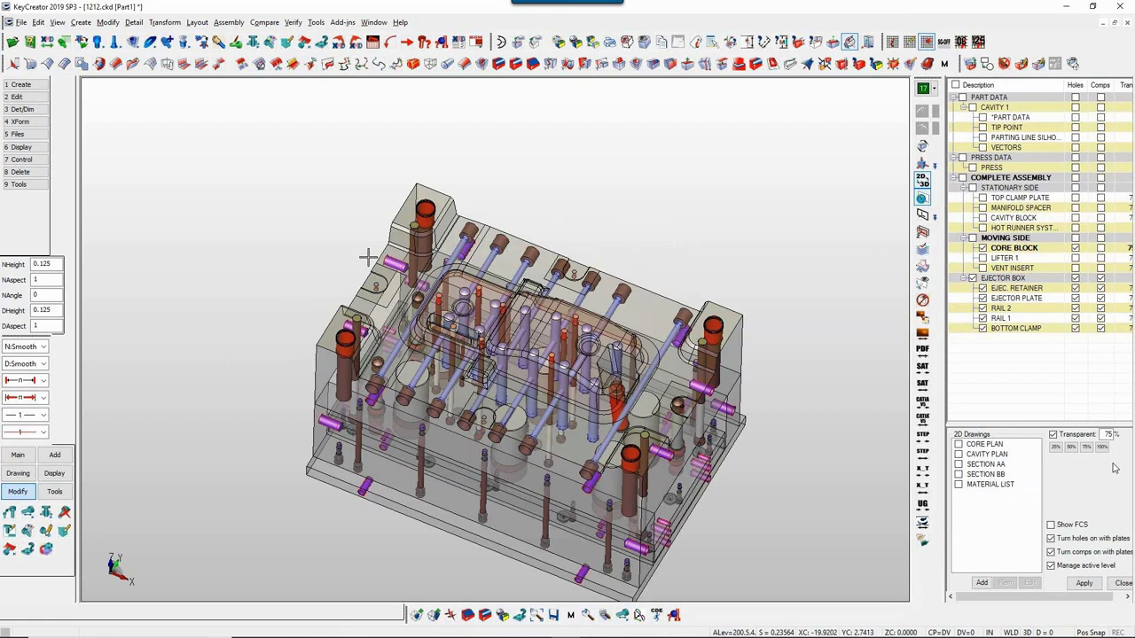
Step: Delete the cross waterline and its two baffles at the lifter end of the core block
key(Delete)
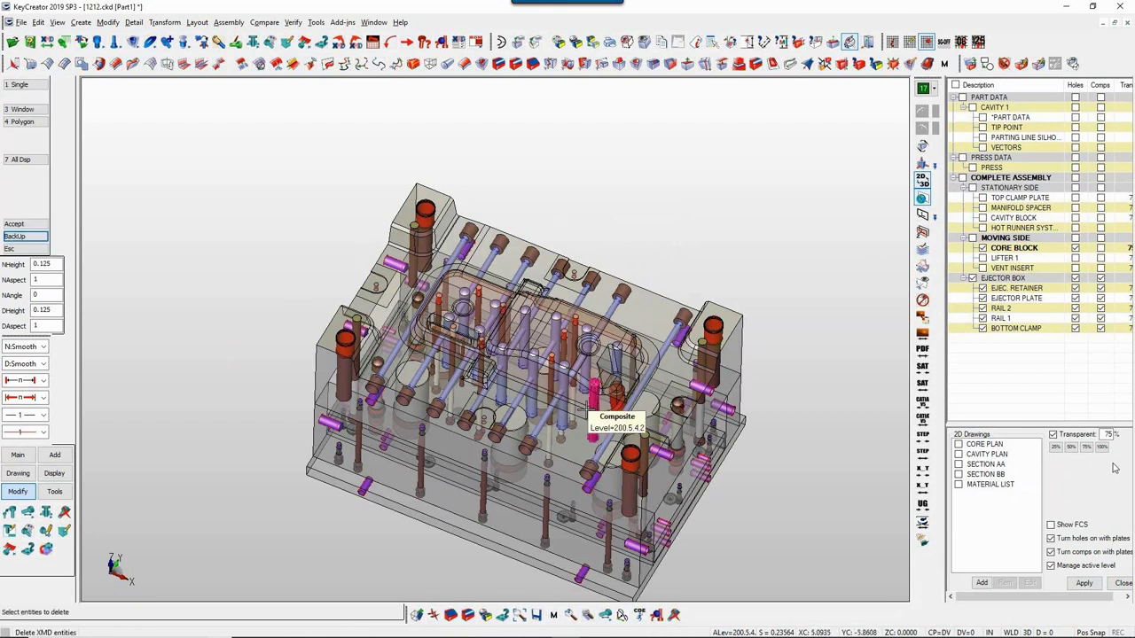
click(592, 399)
click(615, 365)
click(640, 376)
middle_click(640, 377)
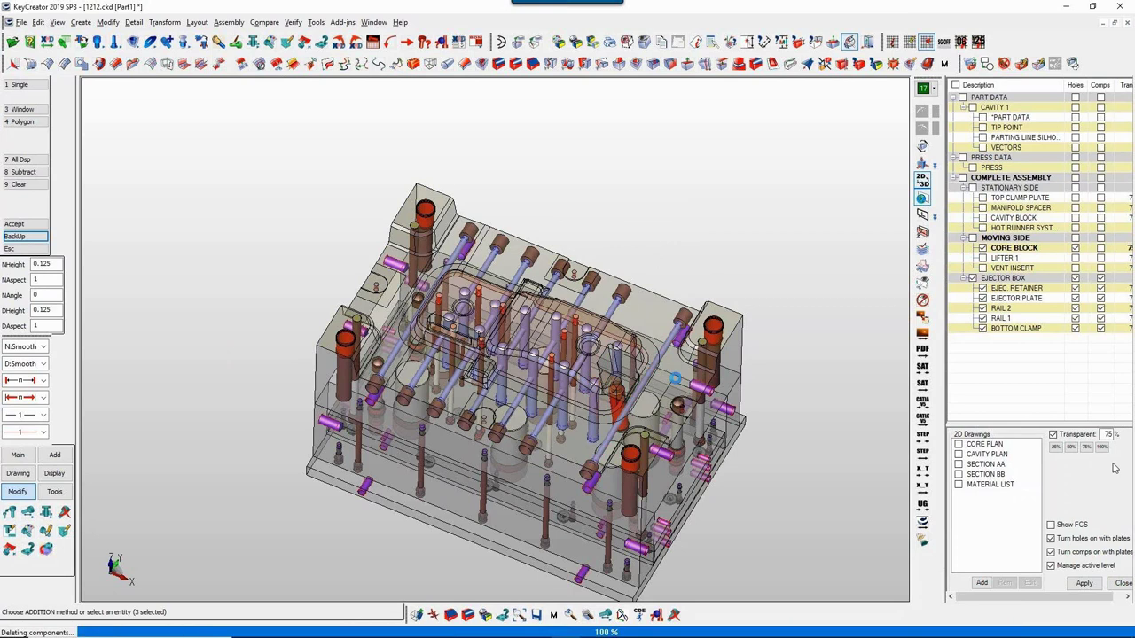
Step: Display the CORE PLAN 2D drawing and save the part file
key(ctrl+1)
key(ctrl+2)
scroll(647, 499, up, 1)
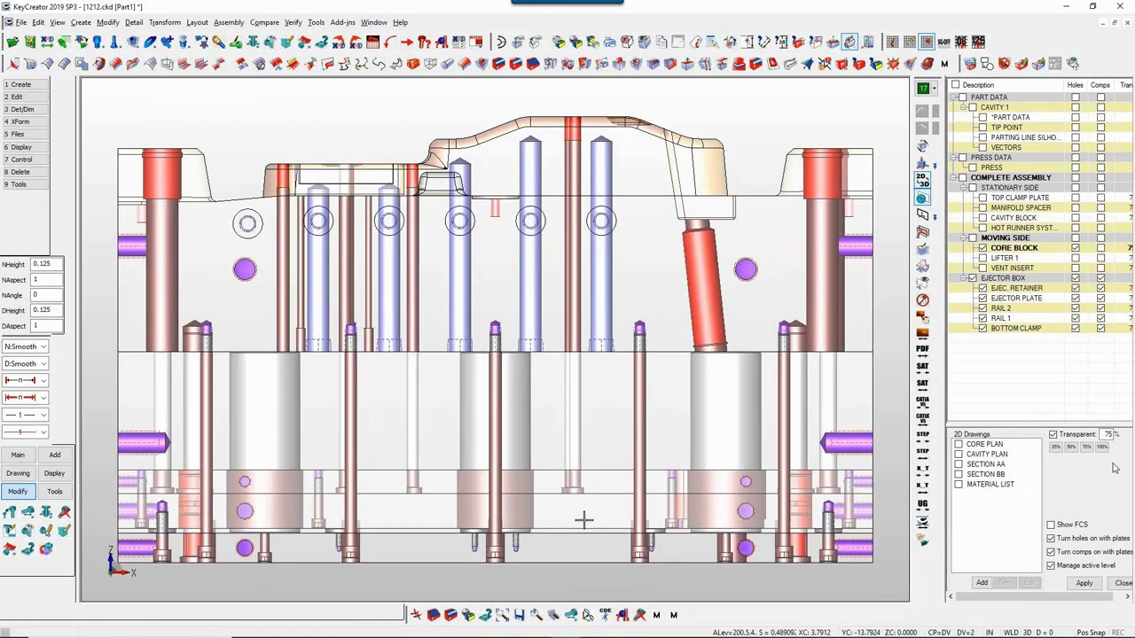
key(ctrl+7)
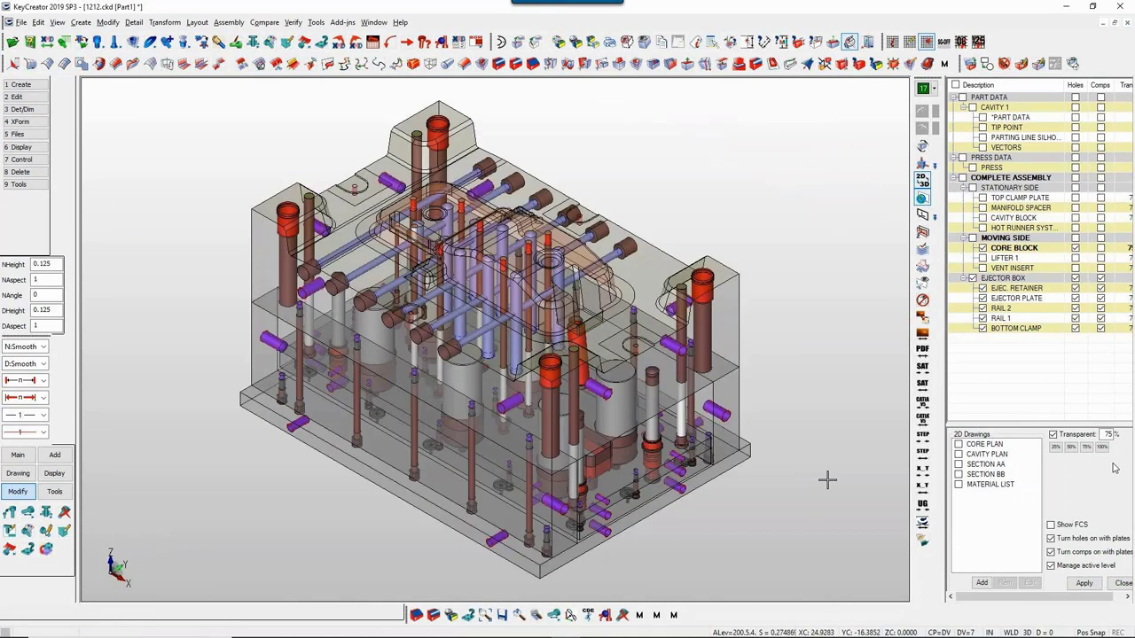
click(955, 444)
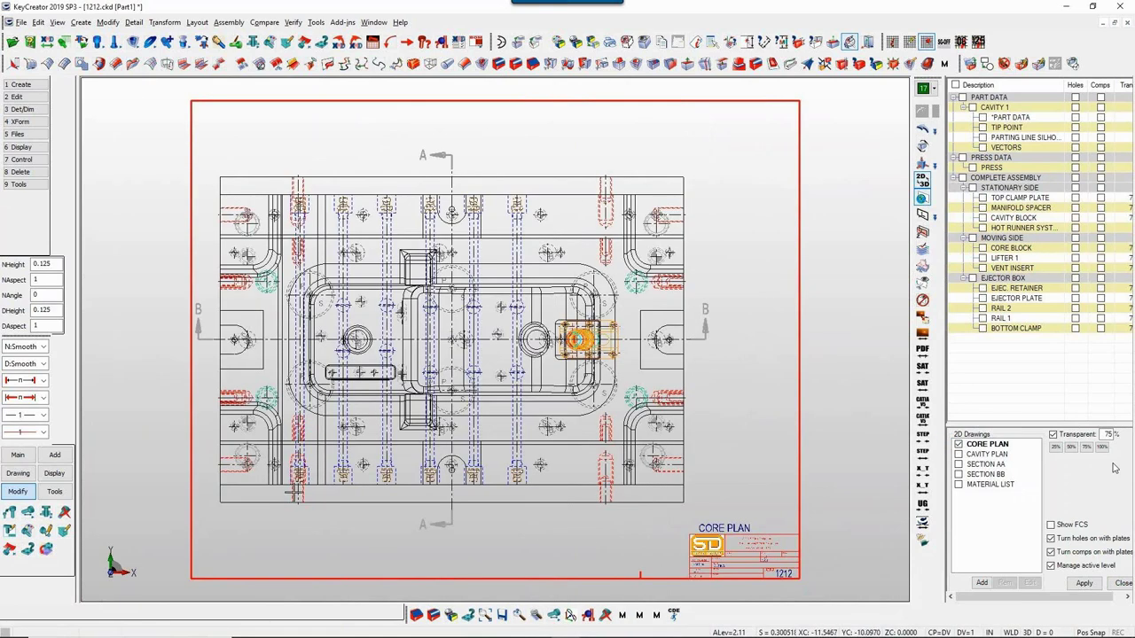
key(ctrl+s)
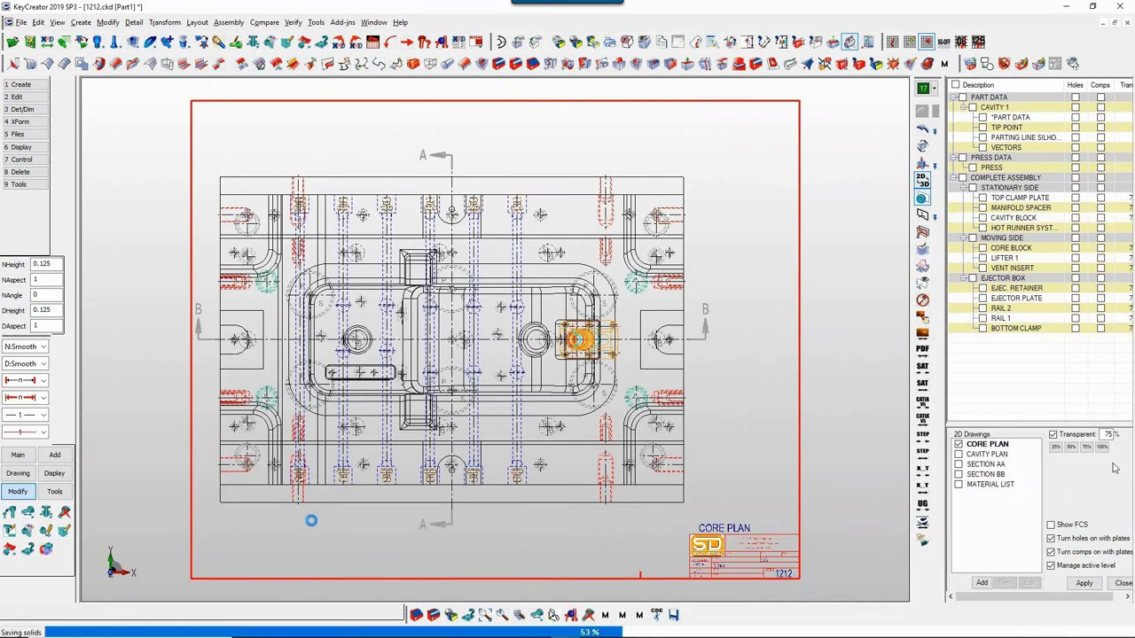
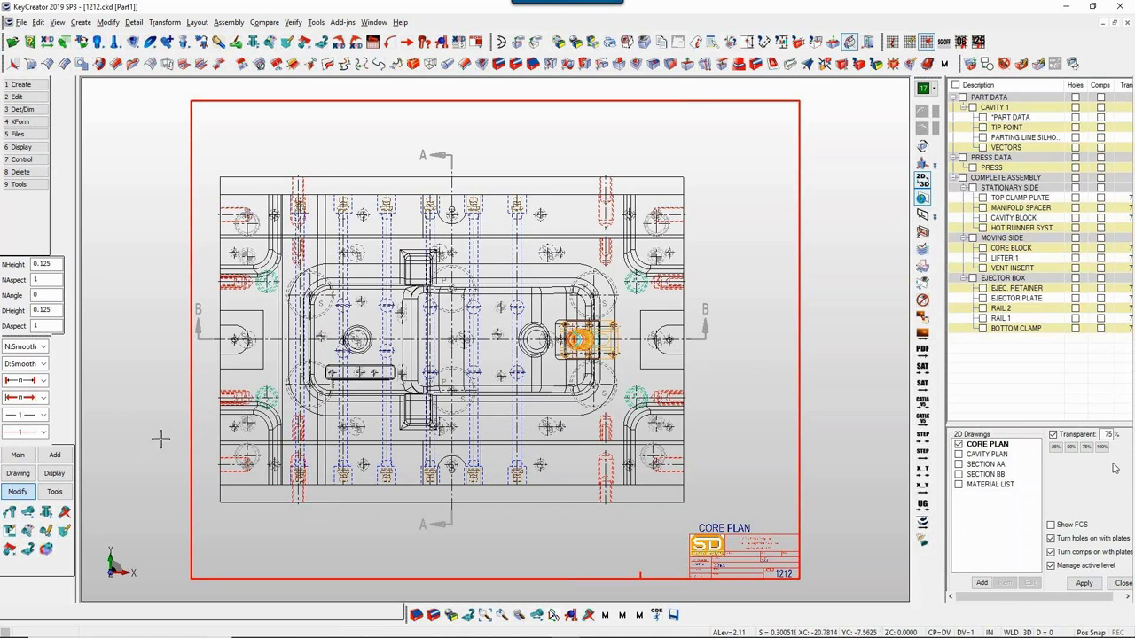
Step: Start an ejector pin chart, adjusting the actual rail size and setting the ejector retainer to 1.003 and the ejector plate to 1.506
click(373, 42)
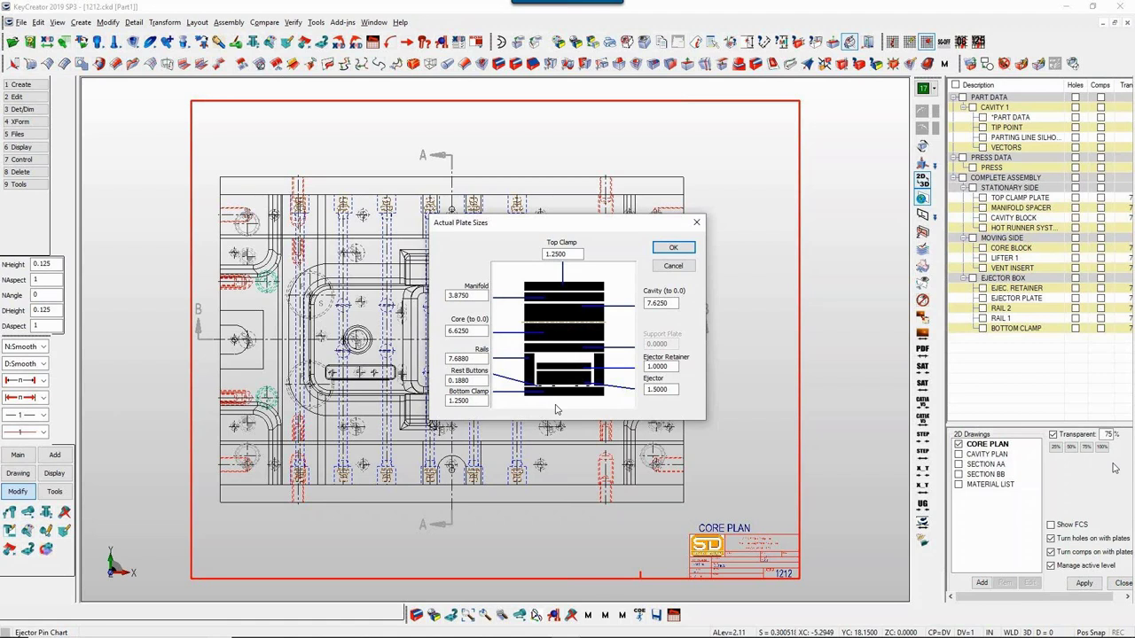
drag(459, 358, 475, 358)
text(9)
click(479, 380)
click(471, 401)
click(467, 381)
drag(660, 366, 673, 366)
text(03)
drag(658, 389, 669, 390)
text(06)
click(670, 367)
click(674, 249)
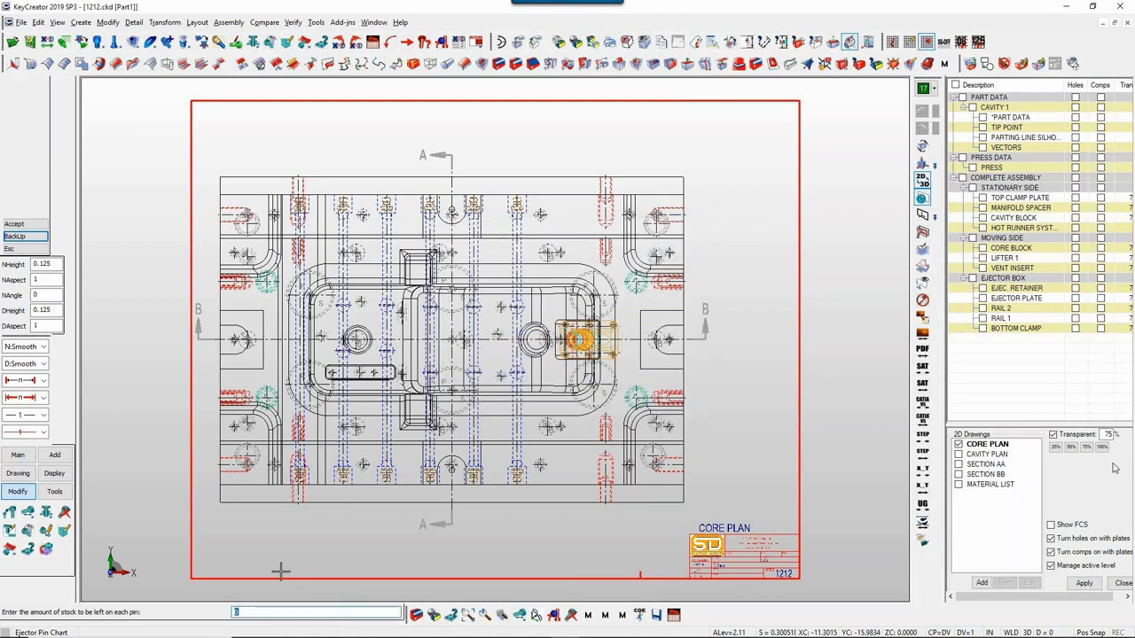
Step: Set the stock left on each pin to .02 and output the ejector pin chart in Excel format
click(248, 613)
text(.02)
key(Return)
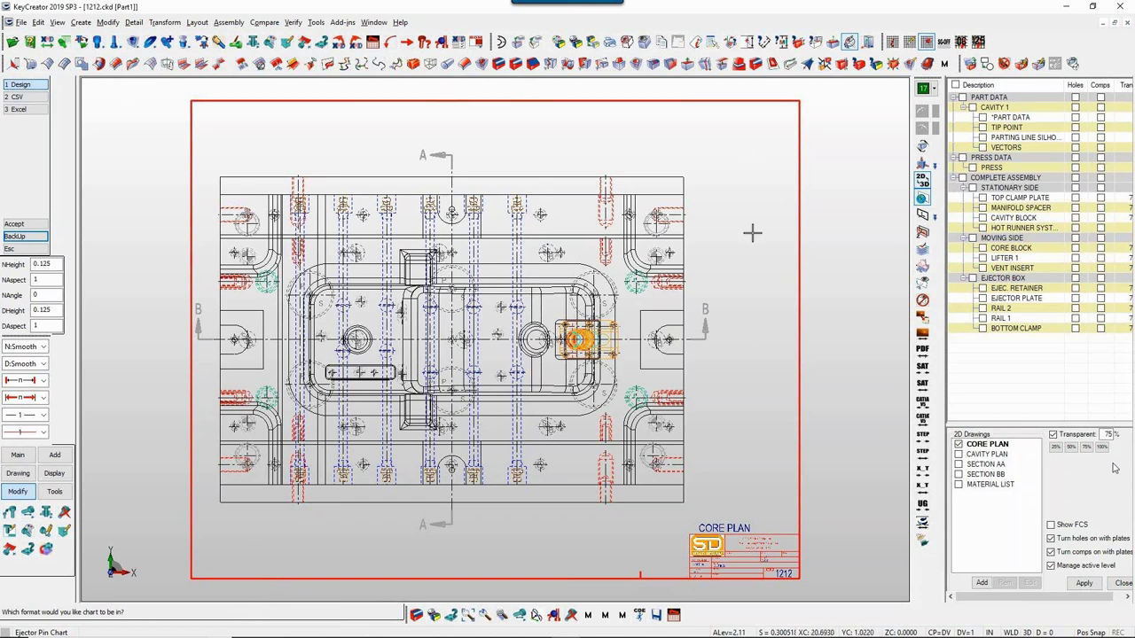
click(31, 112)
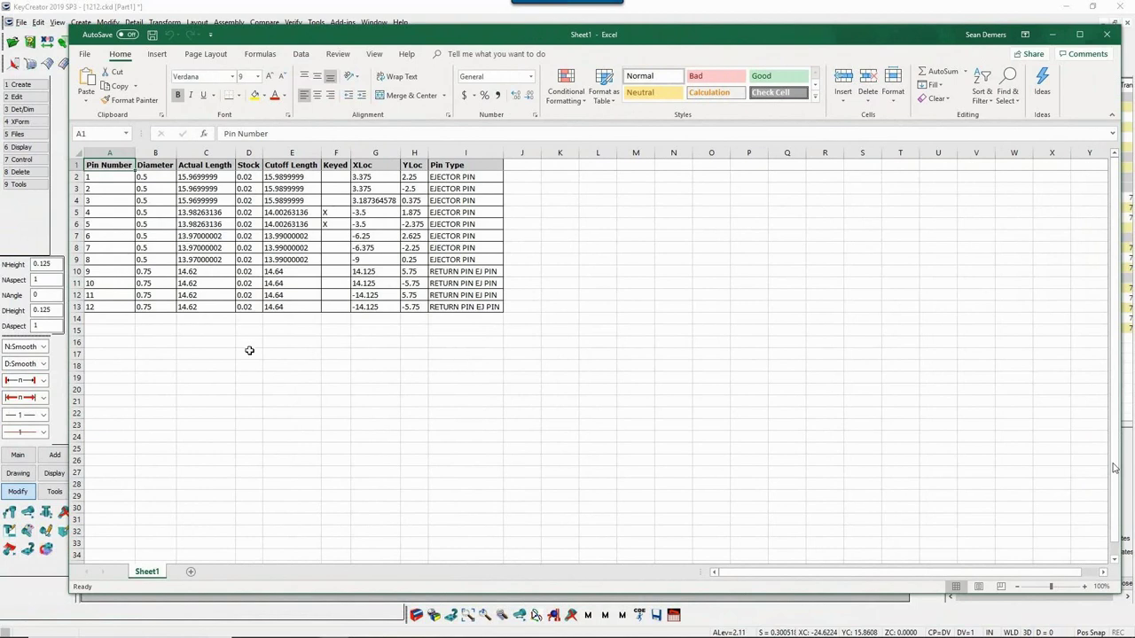
Step: Examine the diameter, length, stock, keyed, location, type and pin number columns of the chart in Excel, then close it without saving
click(149, 180)
drag(149, 185, 151, 262)
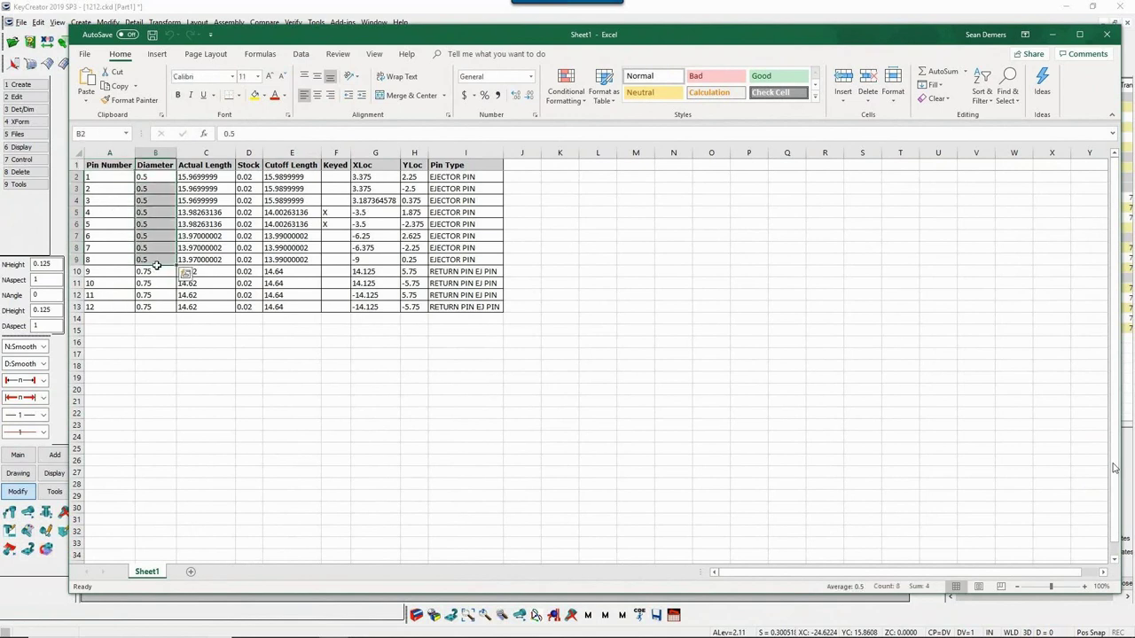
drag(206, 177, 209, 263)
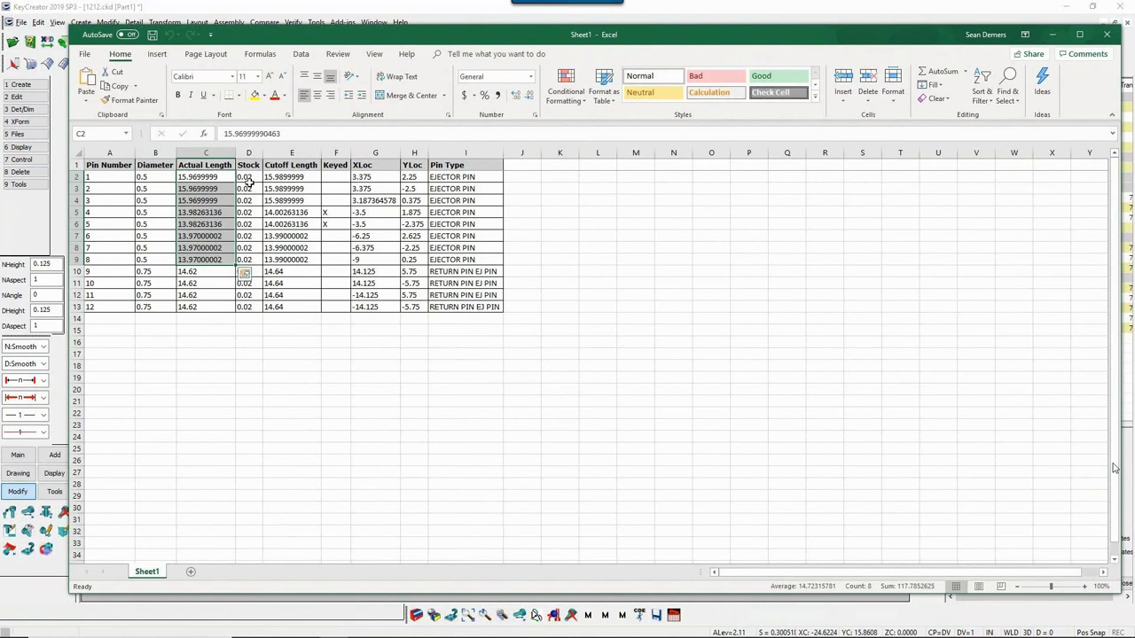
drag(249, 181, 249, 250)
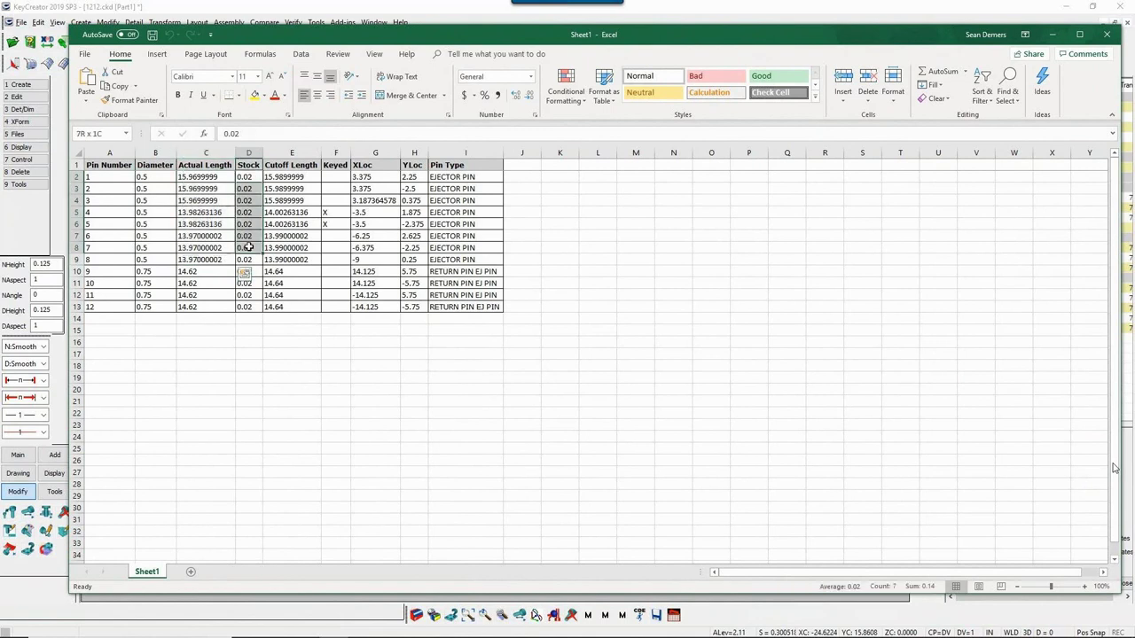
click(288, 177)
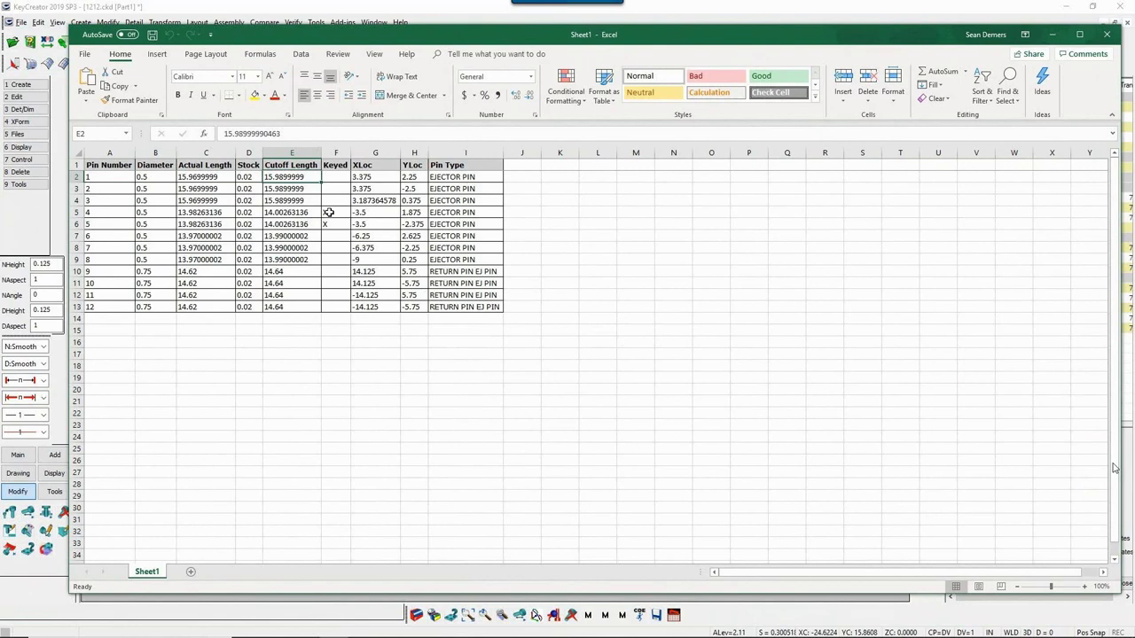
drag(328, 212, 329, 222)
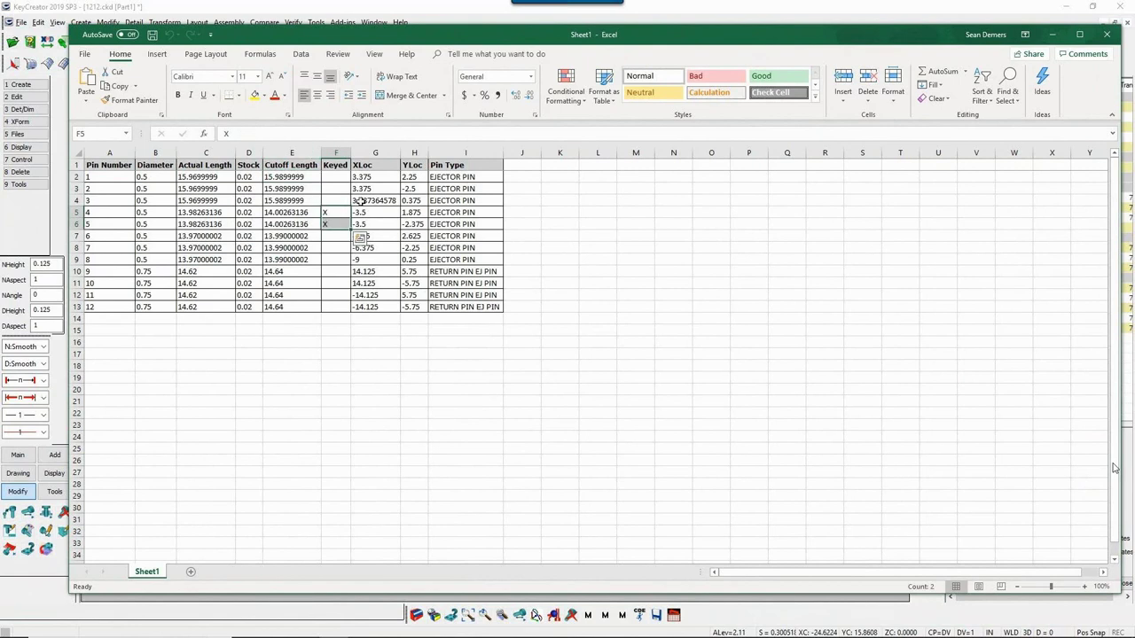
click(368, 178)
drag(368, 178, 377, 275)
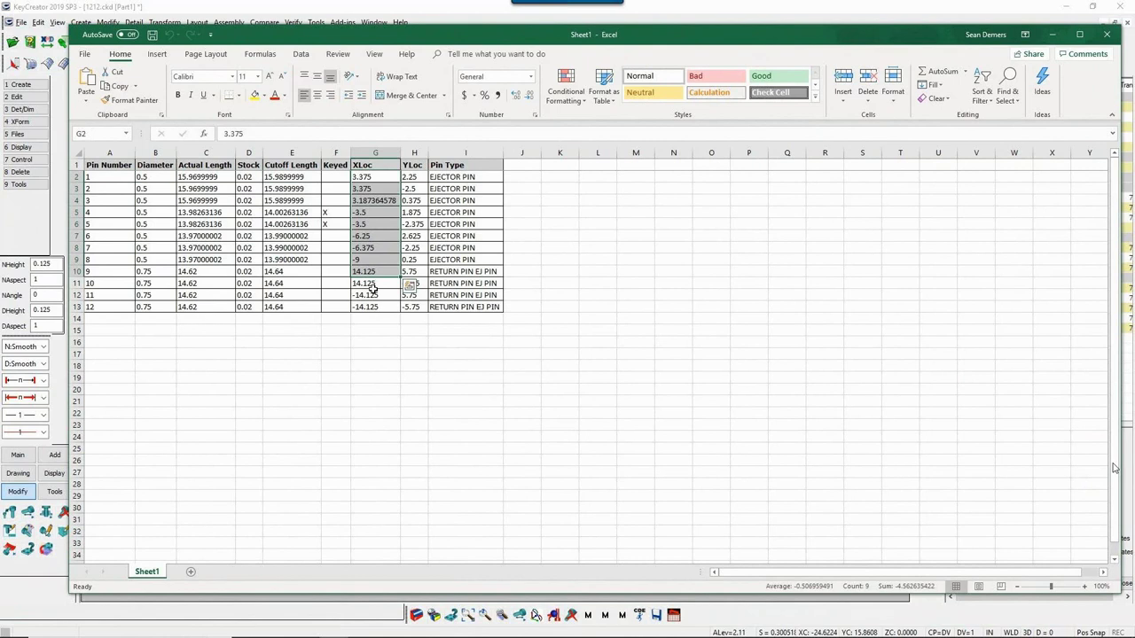
click(368, 224)
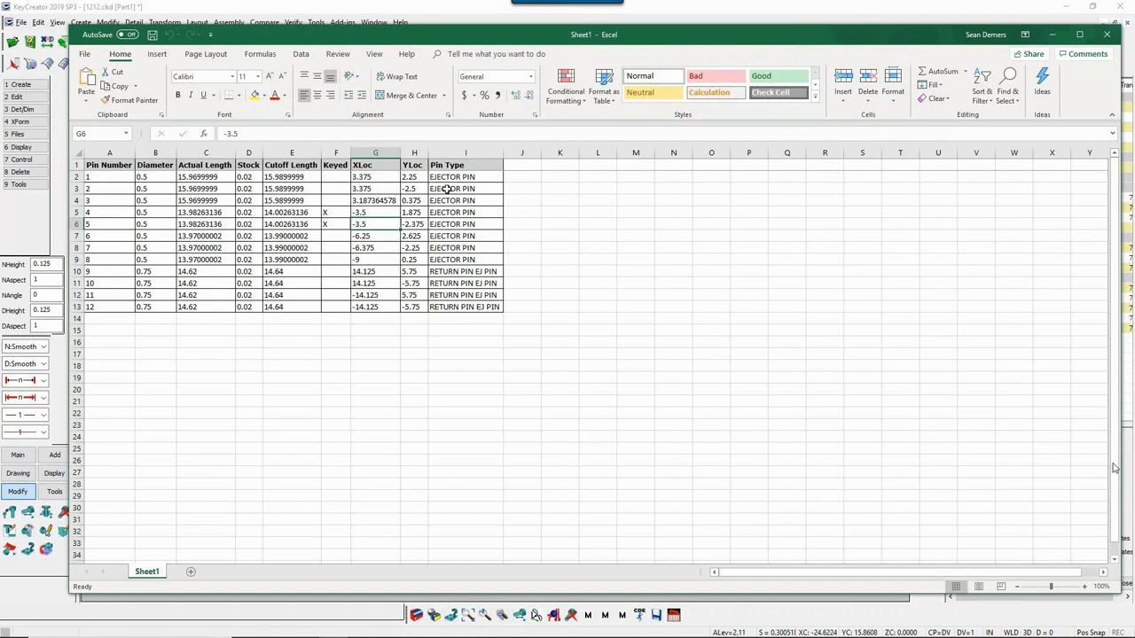
drag(452, 179, 452, 304)
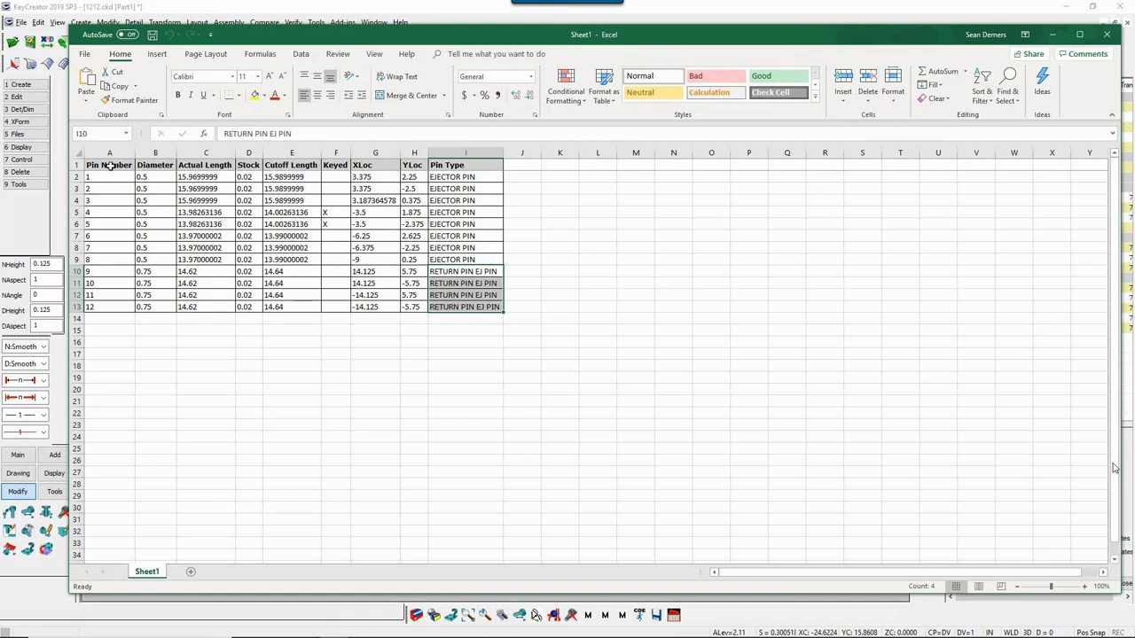
drag(100, 174, 105, 248)
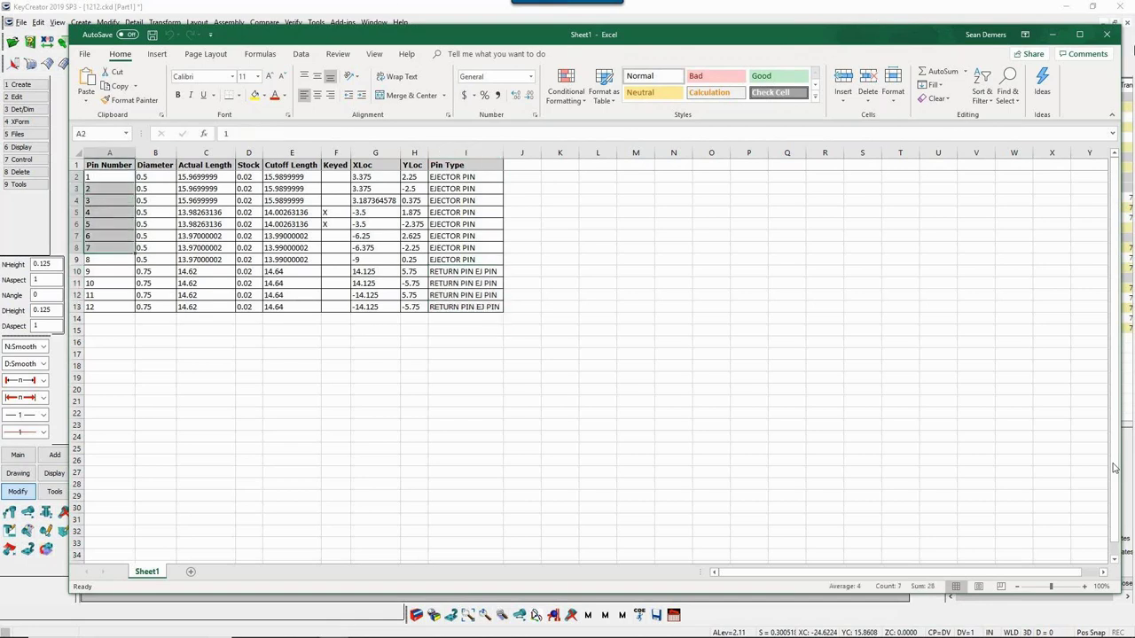
click(1106, 35)
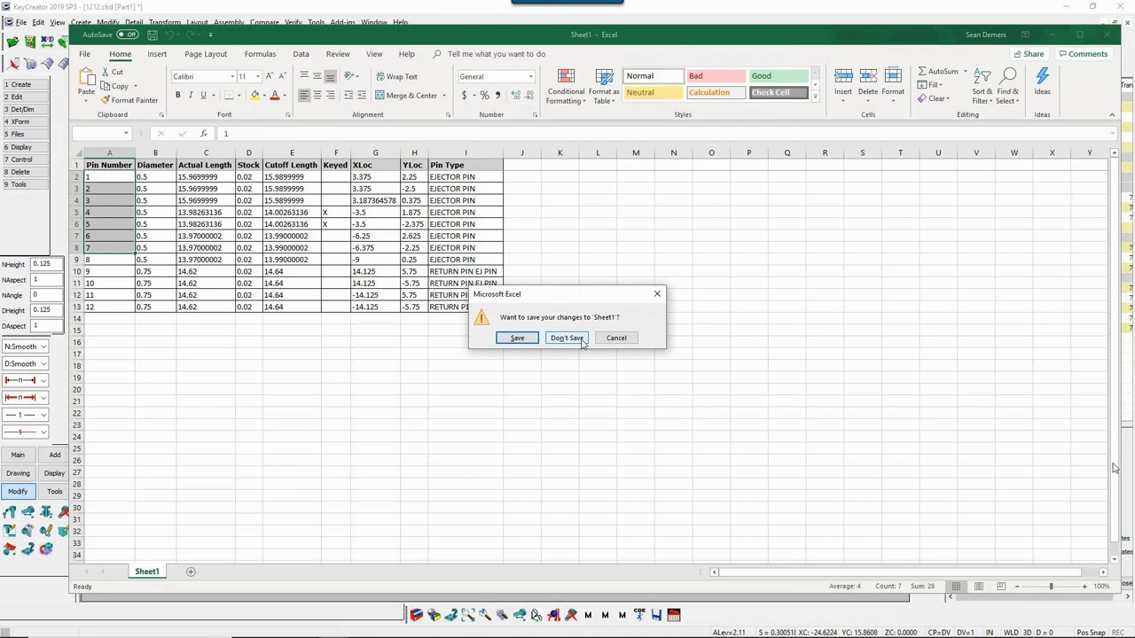
click(581, 340)
Step: Inspect the ejector pin numbers on the CORE PLAN drawing and save the part file
scroll(370, 316, up, 4)
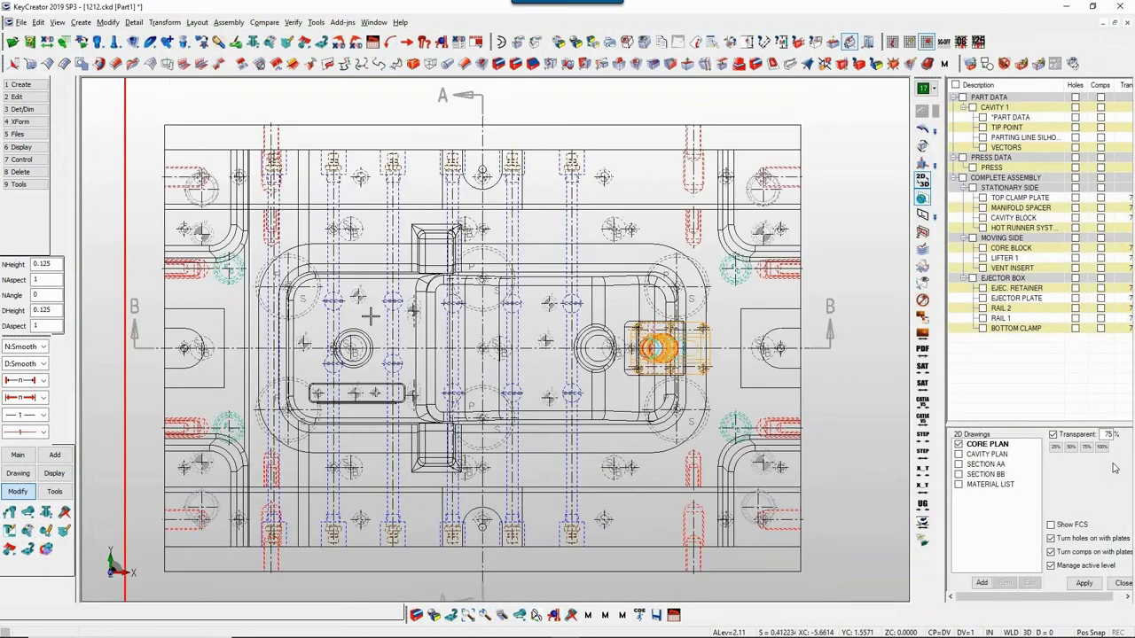
scroll(370, 317, up, 2)
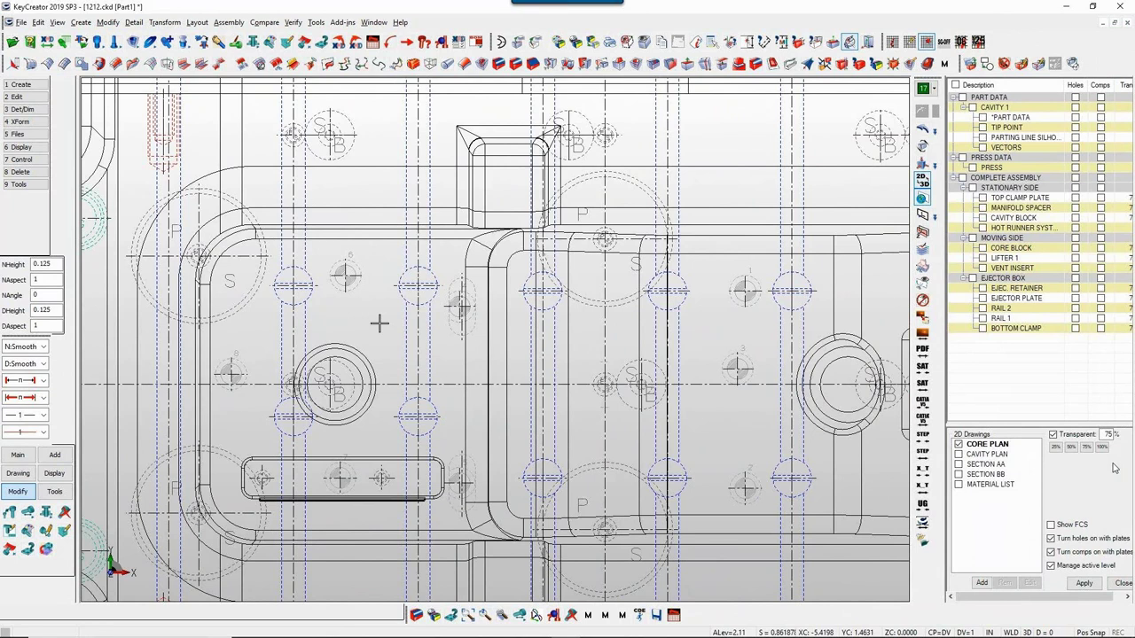
scroll(399, 301, down, 5)
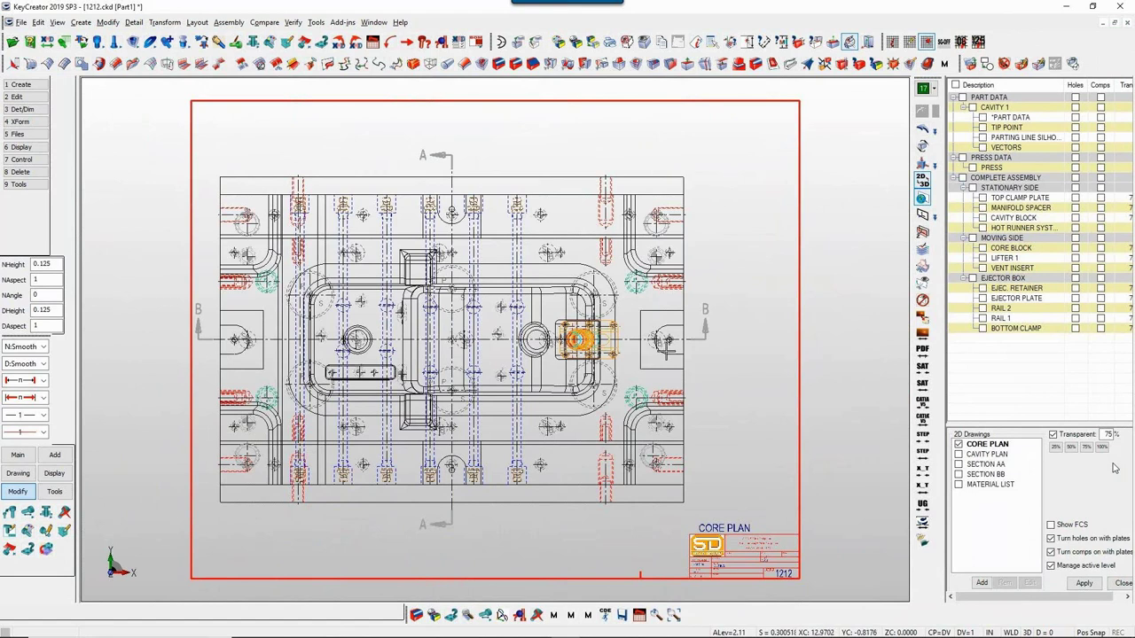
key(ctrl+s)
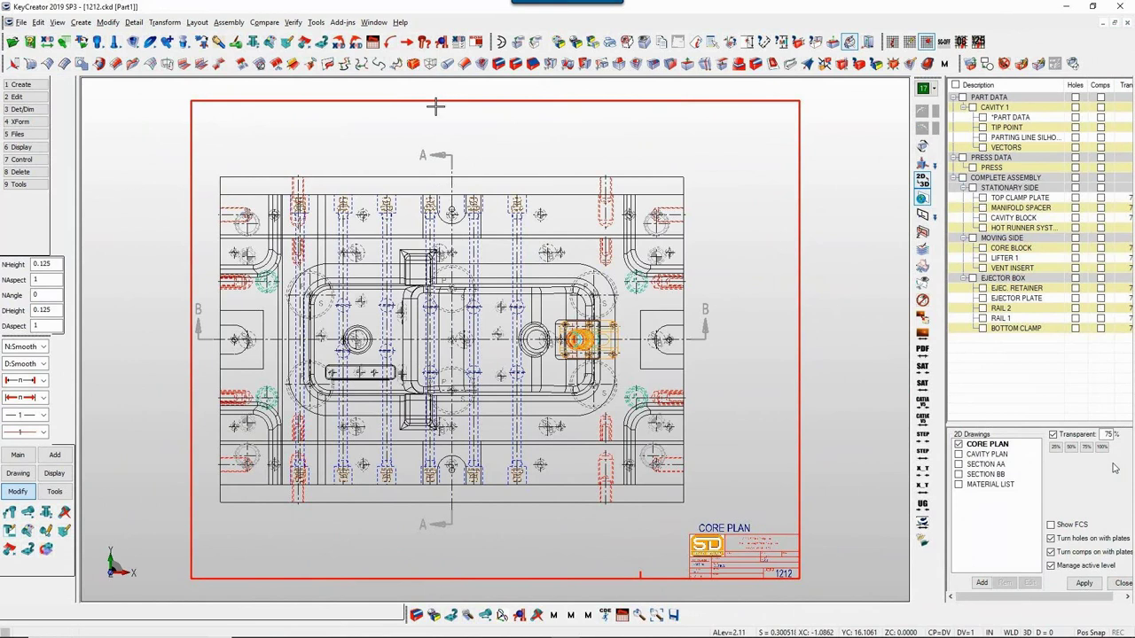
Step: Open the bill of materials and enlarge its window to look through the listed components
click(476, 43)
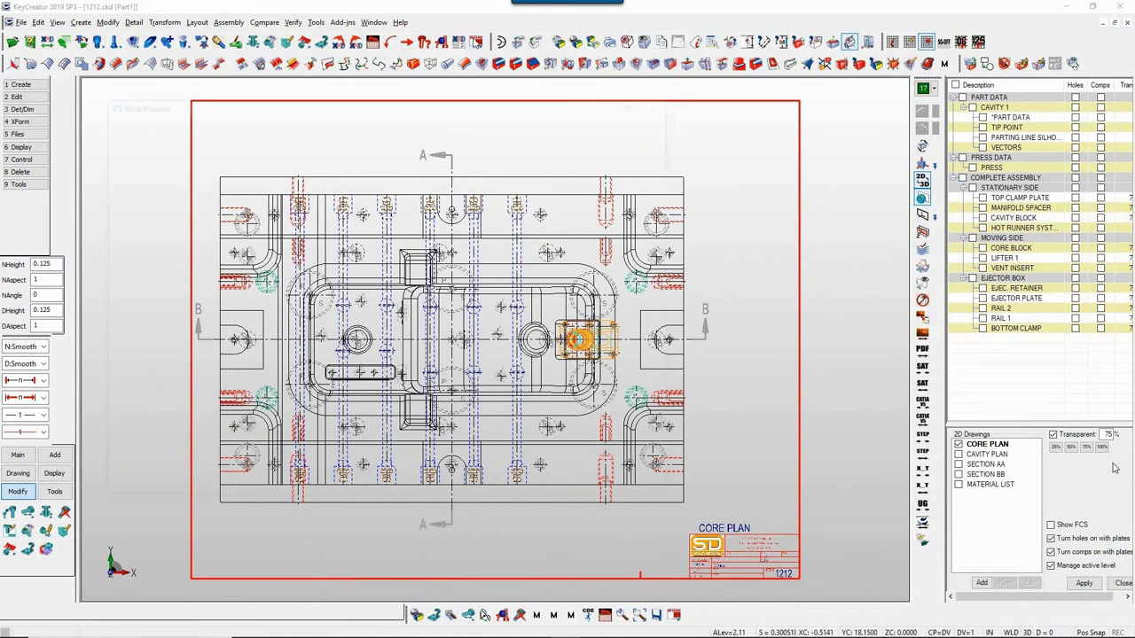
drag(461, 104, 587, 22)
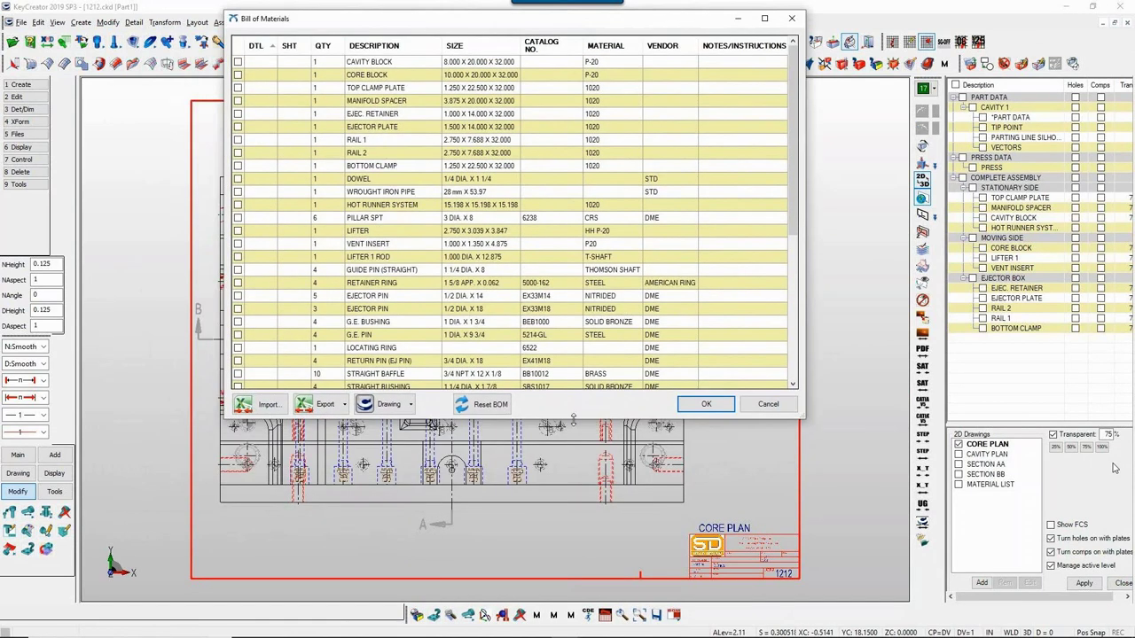
drag(572, 417, 573, 609)
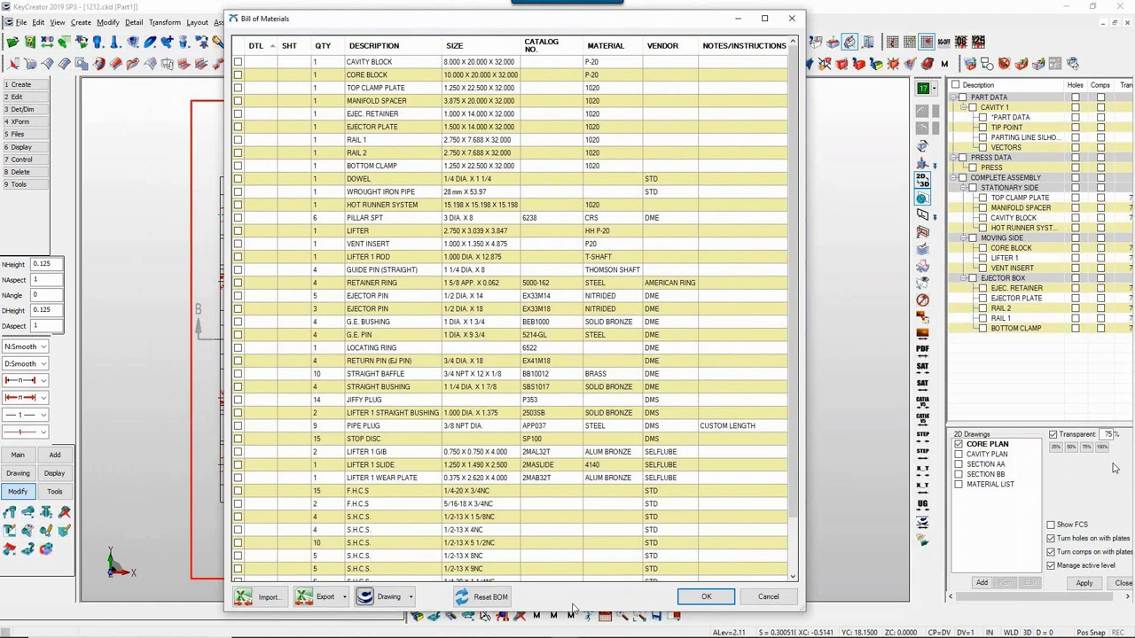
scroll(524, 507, down, 2)
scroll(523, 506, up, 2)
Step: Assign detail numbers 1 to 9 to the plates from CAVITY BLOCK through BOTTOM CLAMP
drag(260, 64, 263, 166)
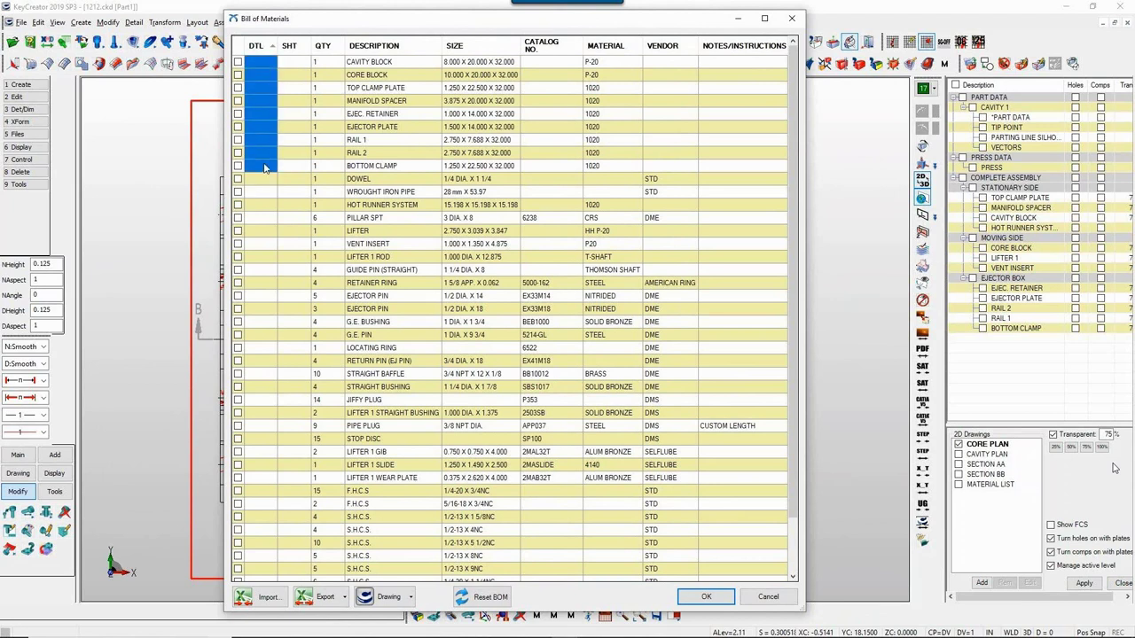
right_click(263, 165)
click(296, 184)
Step: Assign detail numbers 10 to 13 to PILLAR SPT through LIFTER 1 ROD, and 14 to HOT RUNNER SYSTEM
click(263, 219)
drag(263, 229, 265, 257)
right_click(265, 257)
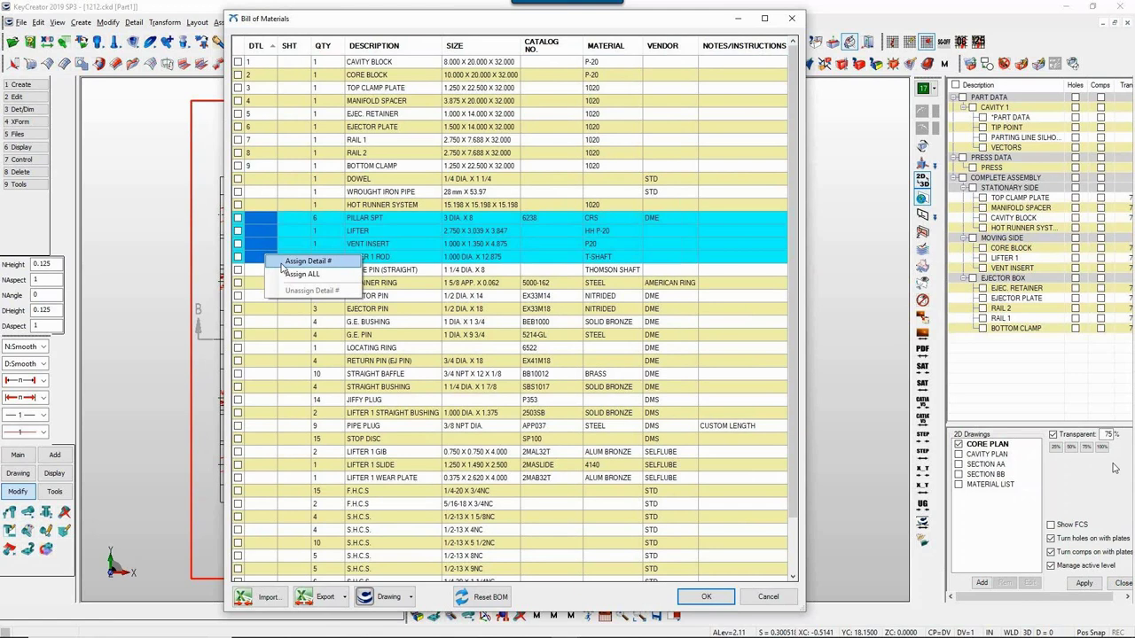
click(292, 266)
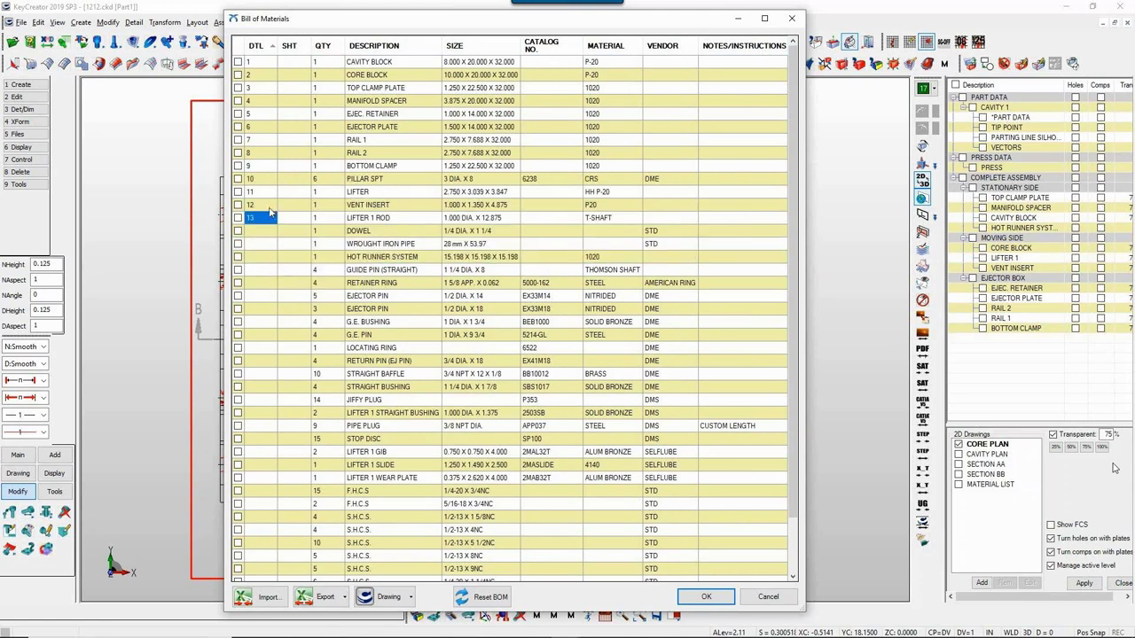
right_click(261, 257)
click(268, 267)
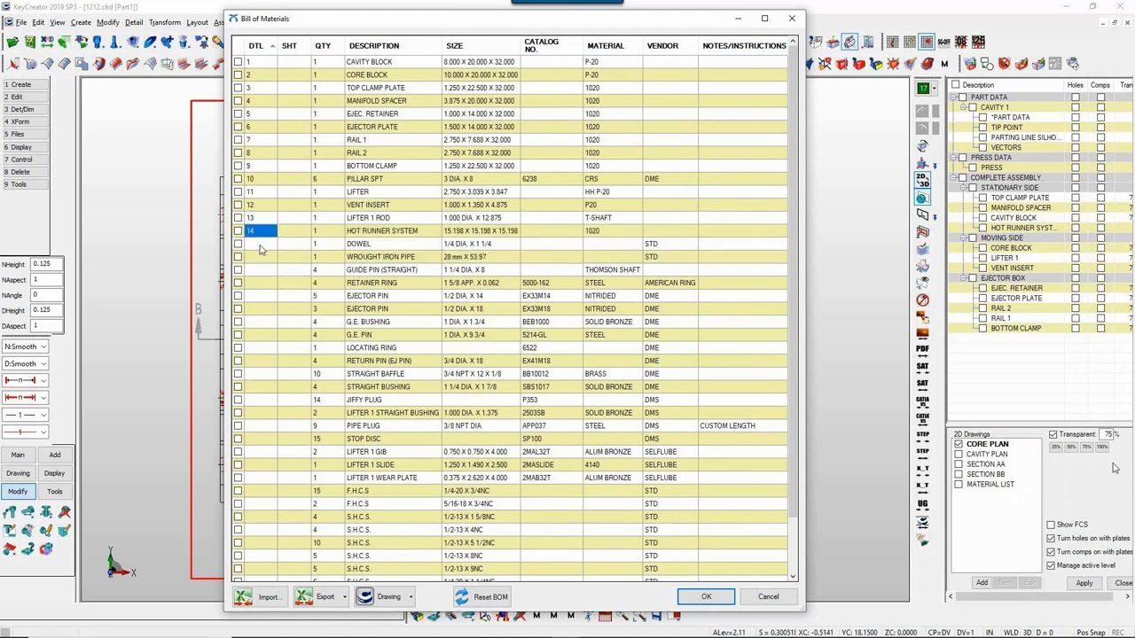
Step: Assign detail numbers 15 to 45 to all remaining components, from DOWEL through the last S.H.C.S. row
click(260, 247)
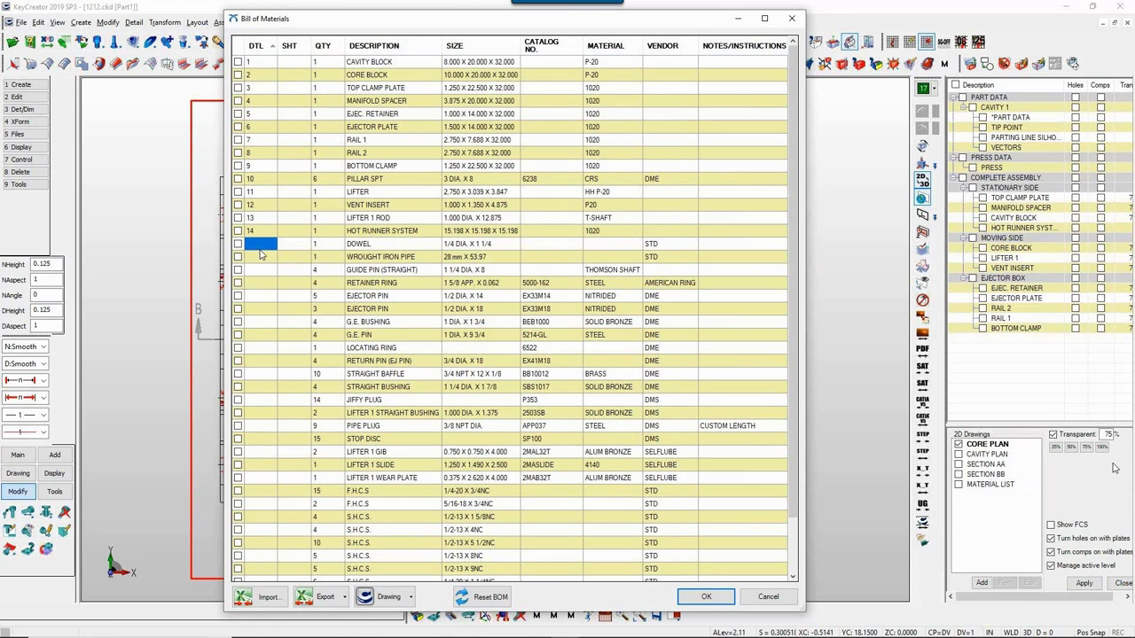
drag(259, 255, 267, 573)
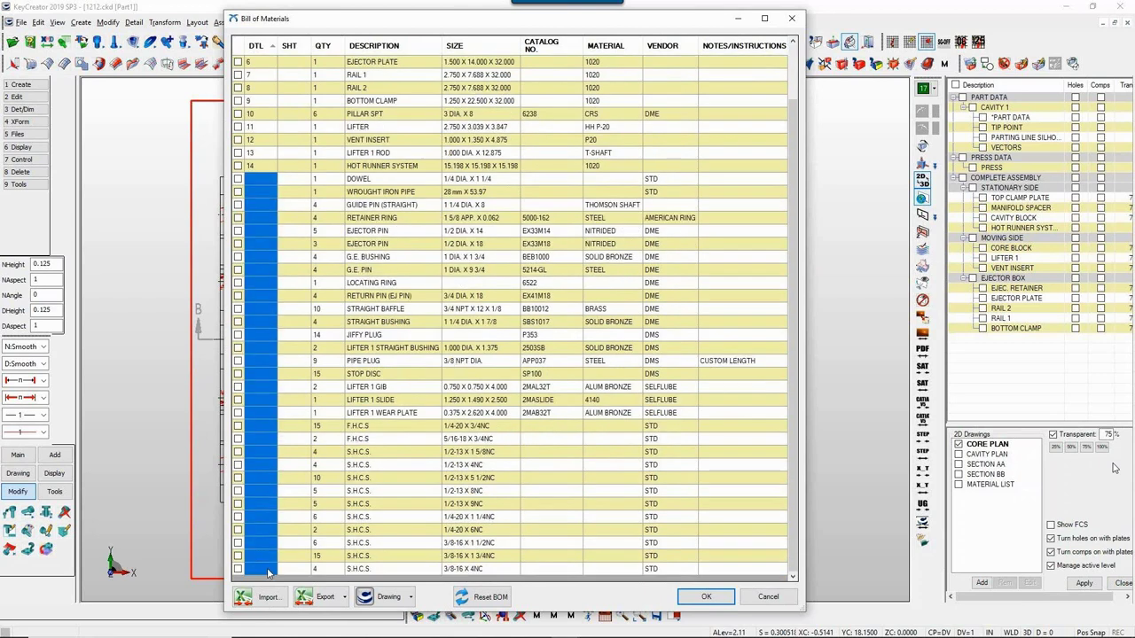
right_click(268, 572)
click(280, 576)
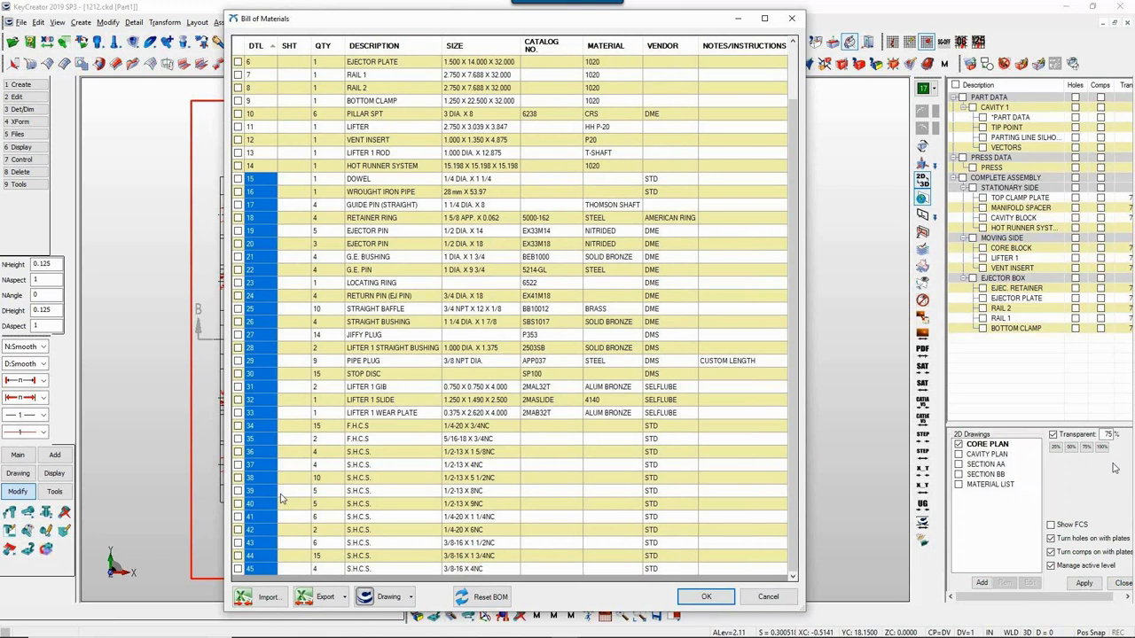
Step: Export all bill of materials items in the Purchasing format, view the sheet in Excel and close it without saving
click(345, 601)
mouse_move(351, 621)
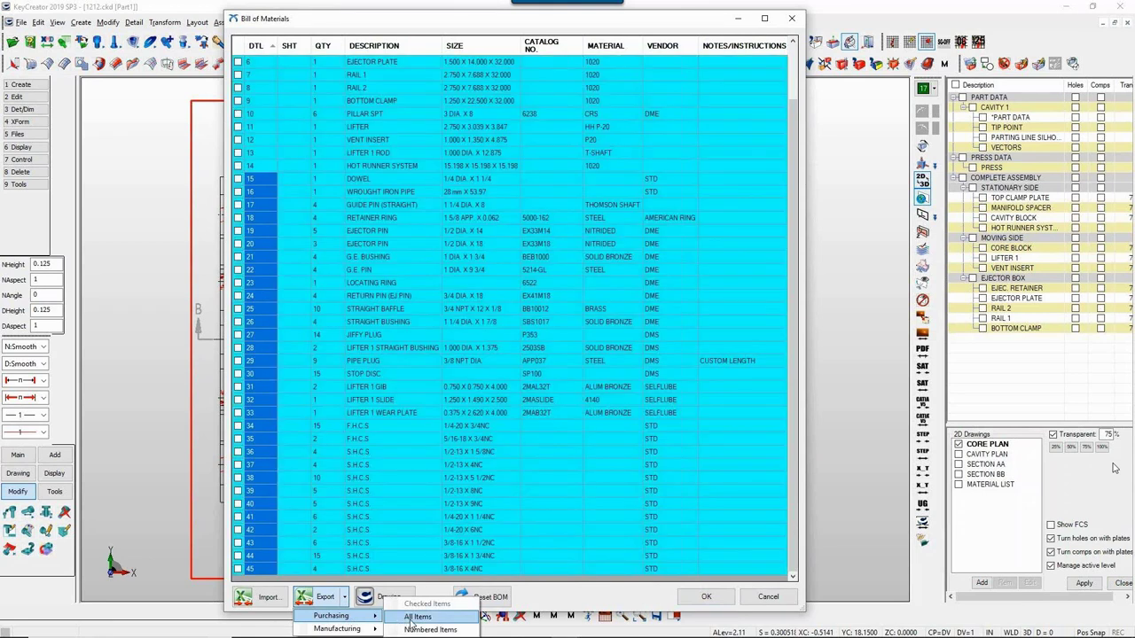
click(415, 617)
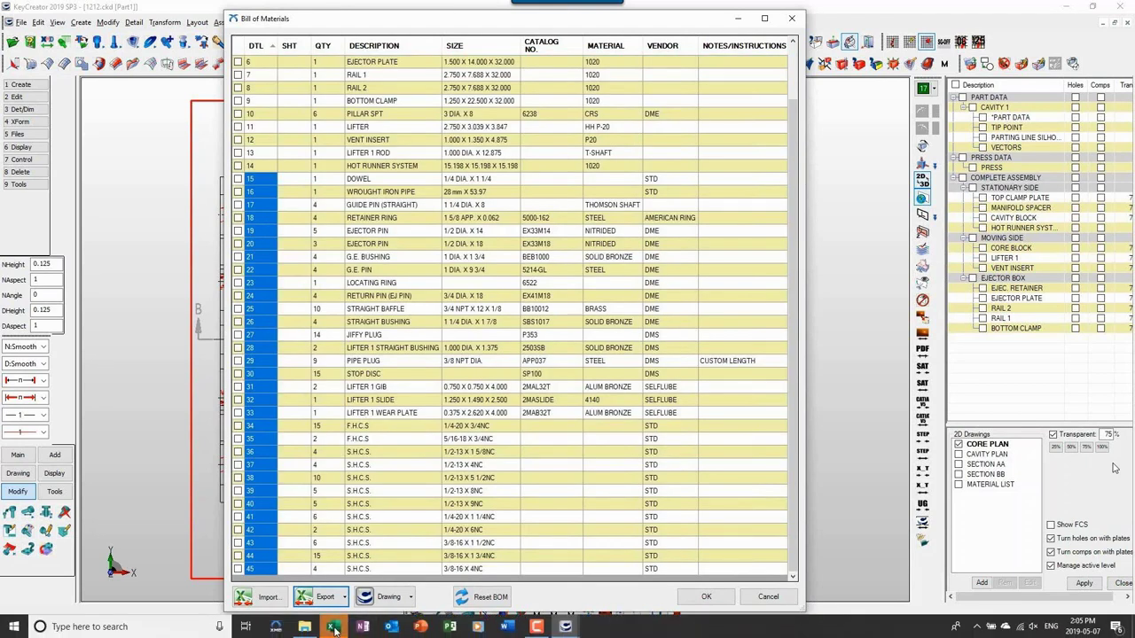
mouse_move(335, 629)
click(347, 592)
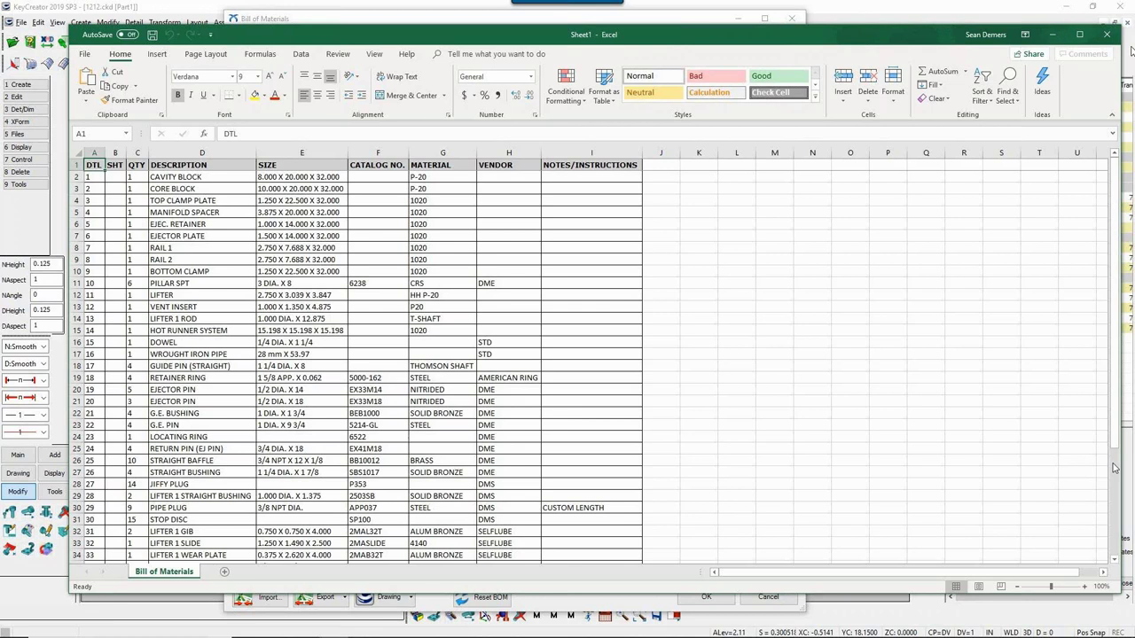
click(1106, 37)
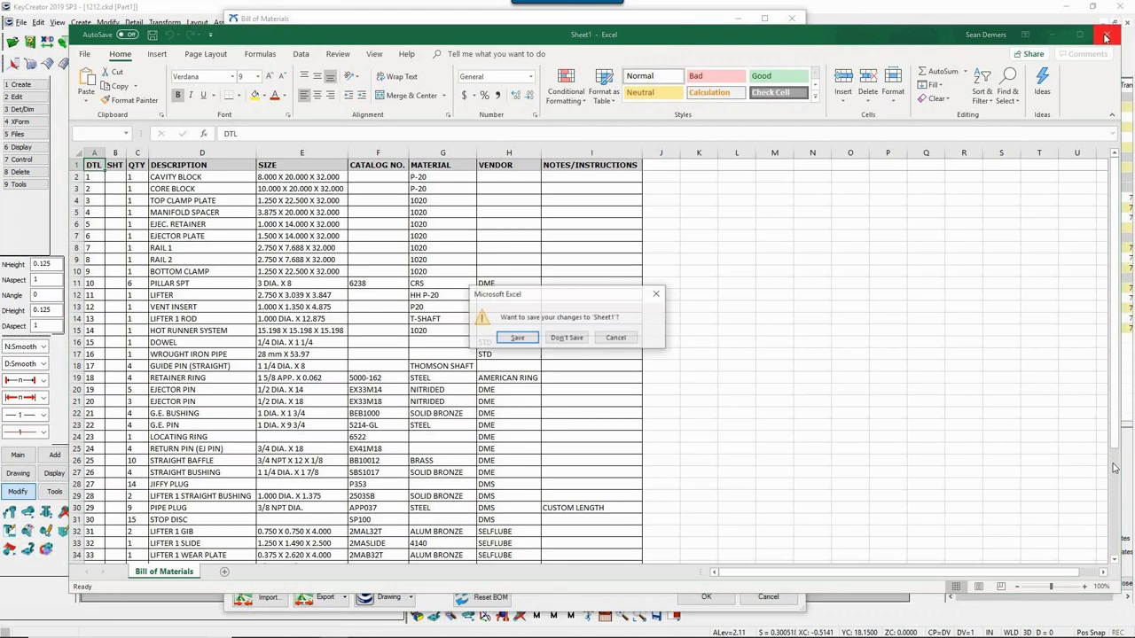
click(565, 337)
Step: Export all bill of materials items in the Manufacturing format and bring up the sheet in Excel
click(344, 597)
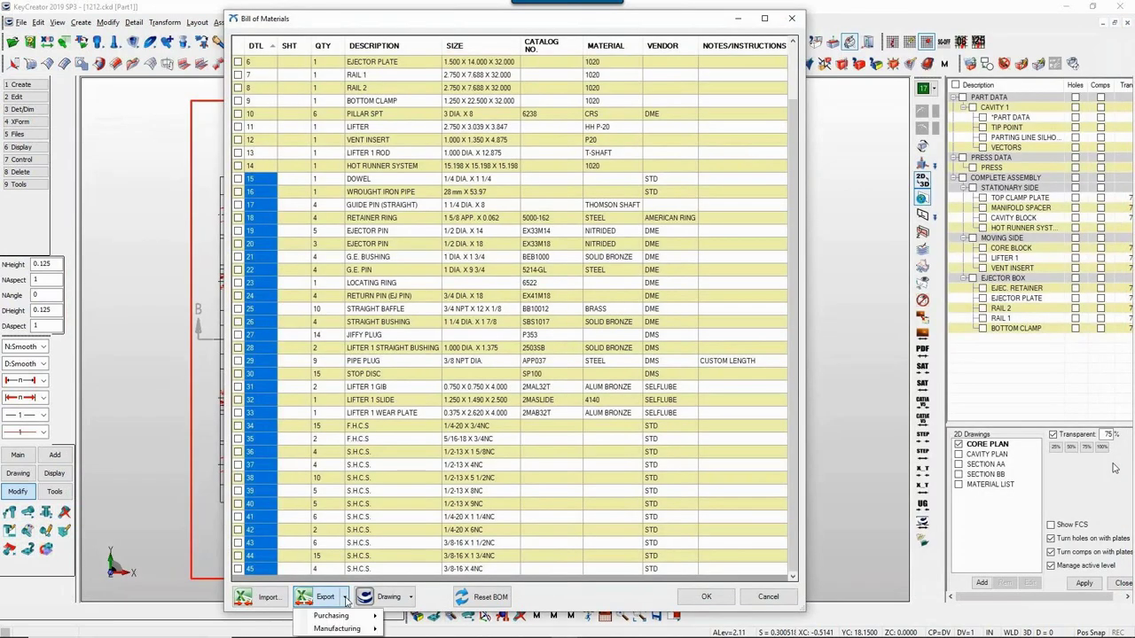
mouse_move(357, 629)
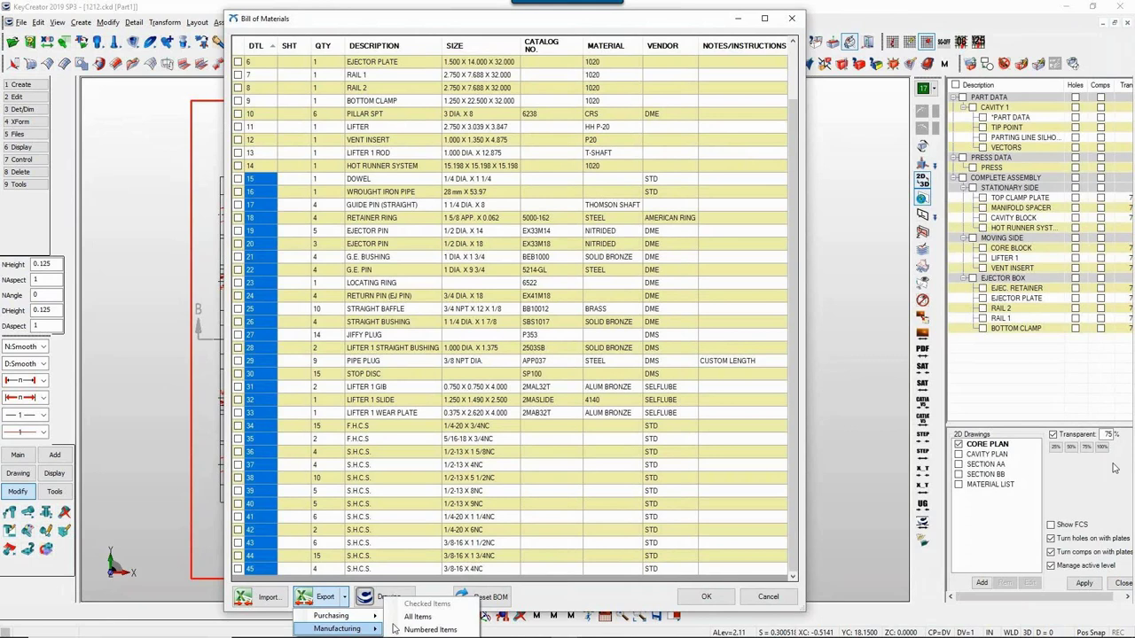
click(400, 621)
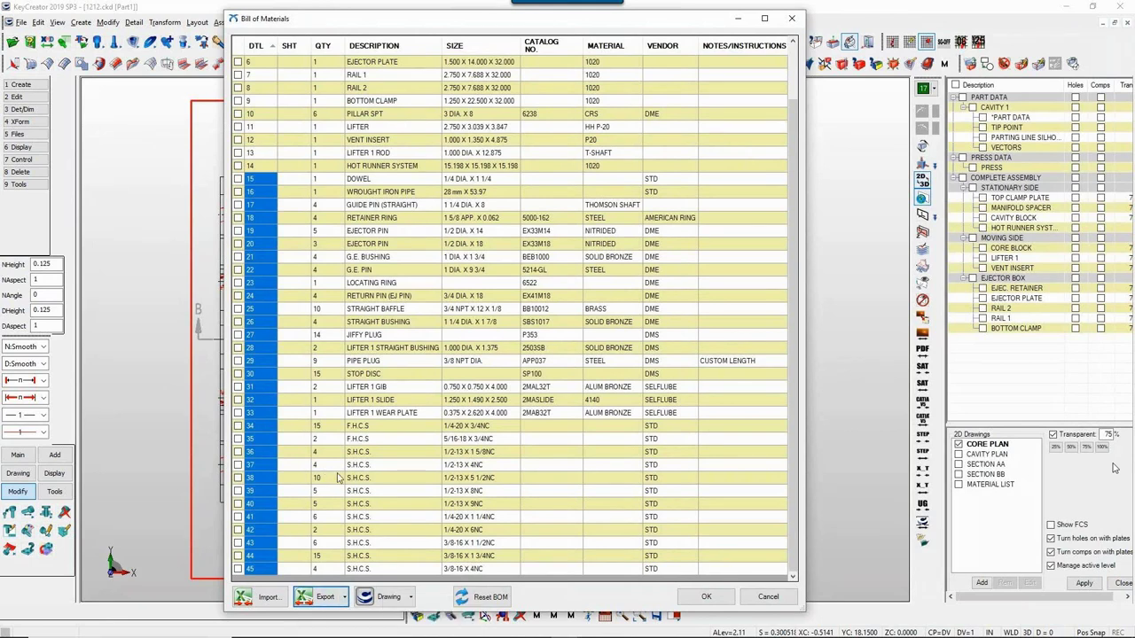
click(333, 627)
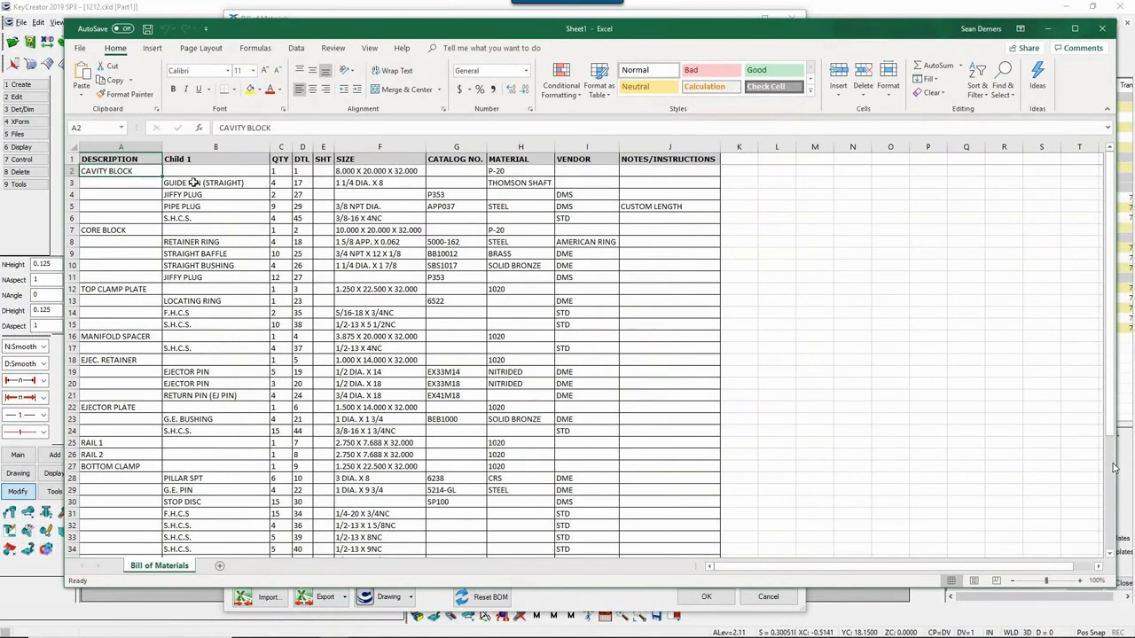
Step: Examine the child components, quantities and sizes under CAVITY BLOCK, CORE BLOCK and TOP CLAMP PLATE, then close the sheet without saving
click(193, 182)
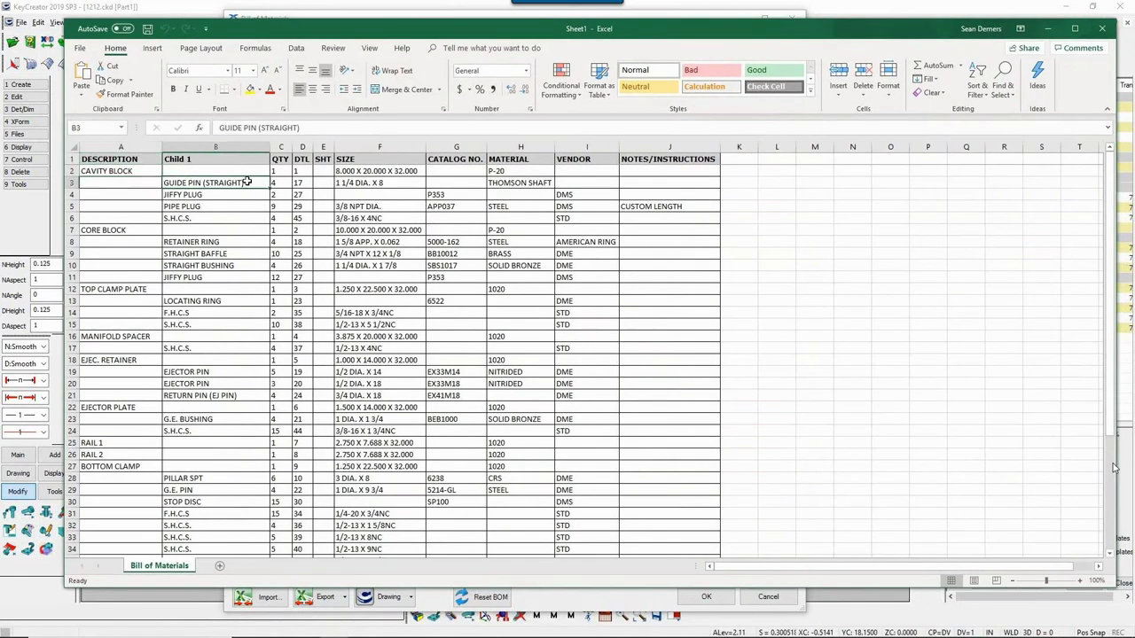
click(273, 184)
click(239, 195)
click(274, 194)
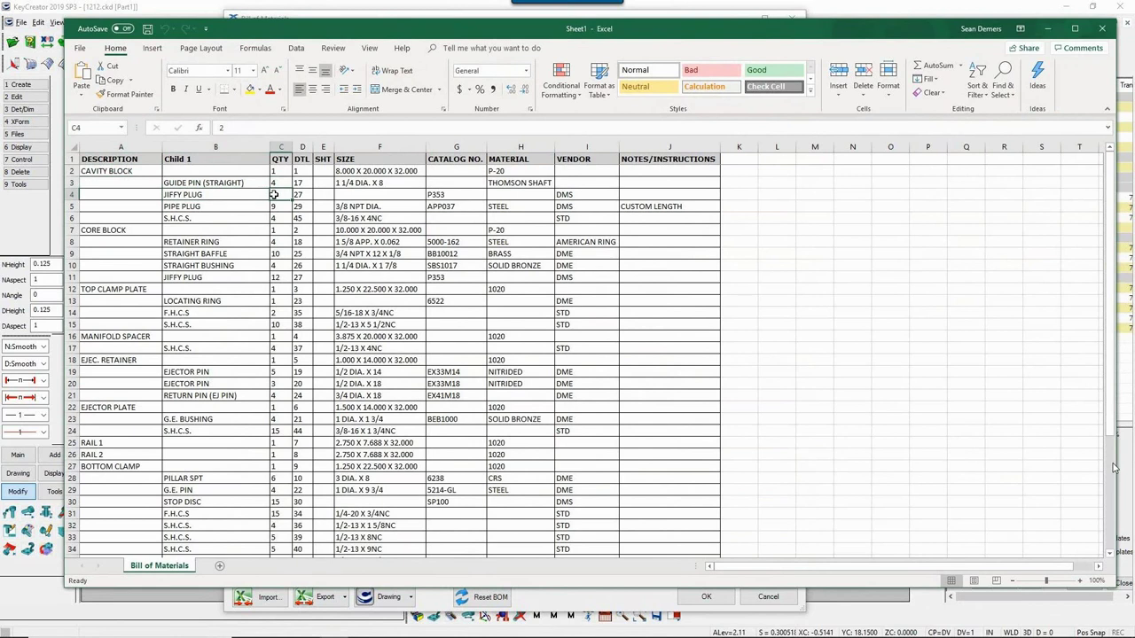
click(234, 207)
click(274, 206)
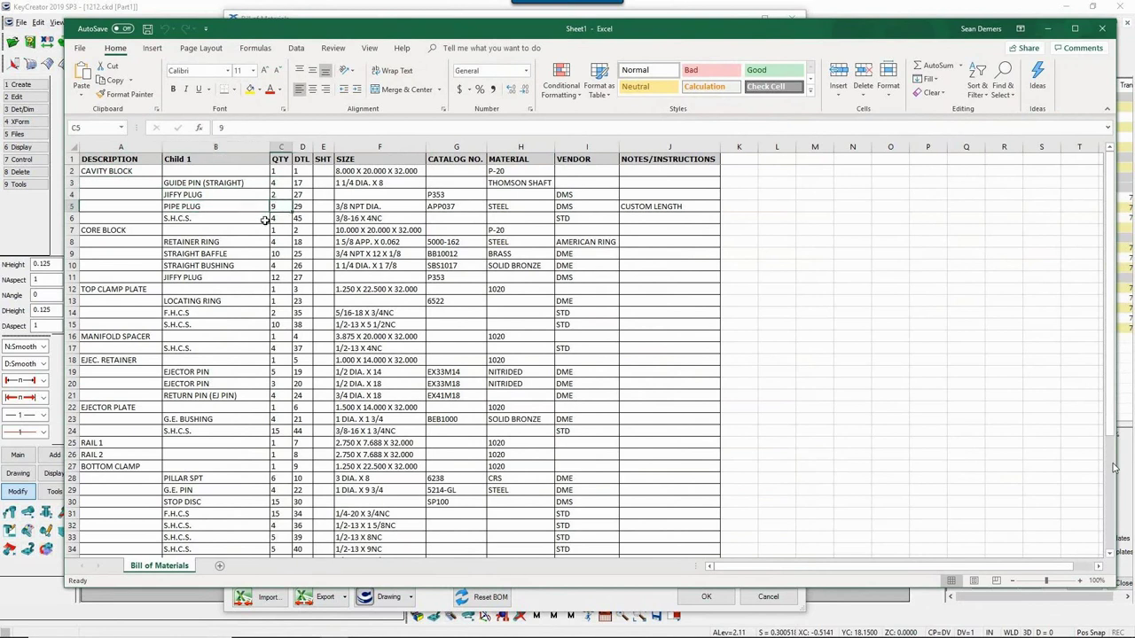
click(263, 219)
click(275, 219)
click(340, 218)
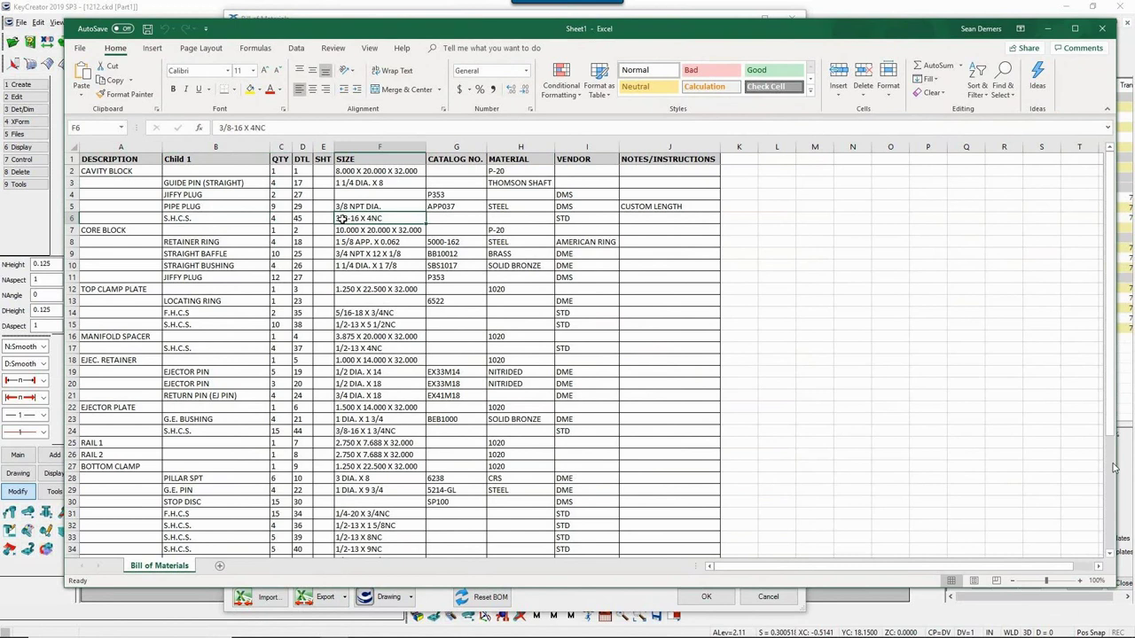
drag(130, 229, 196, 276)
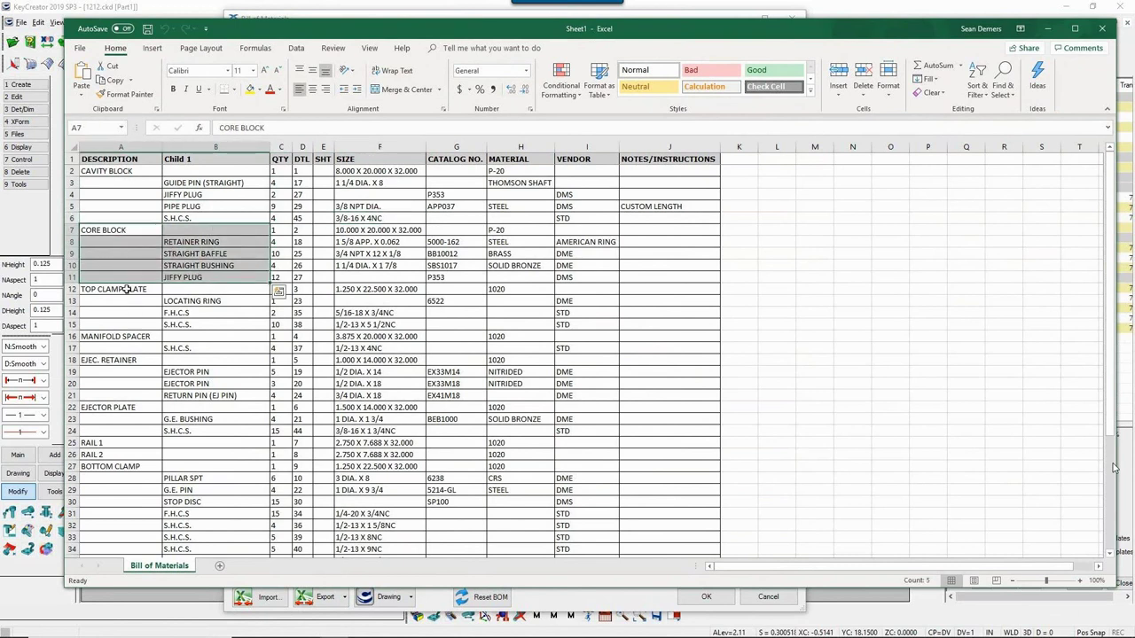
drag(129, 289, 191, 324)
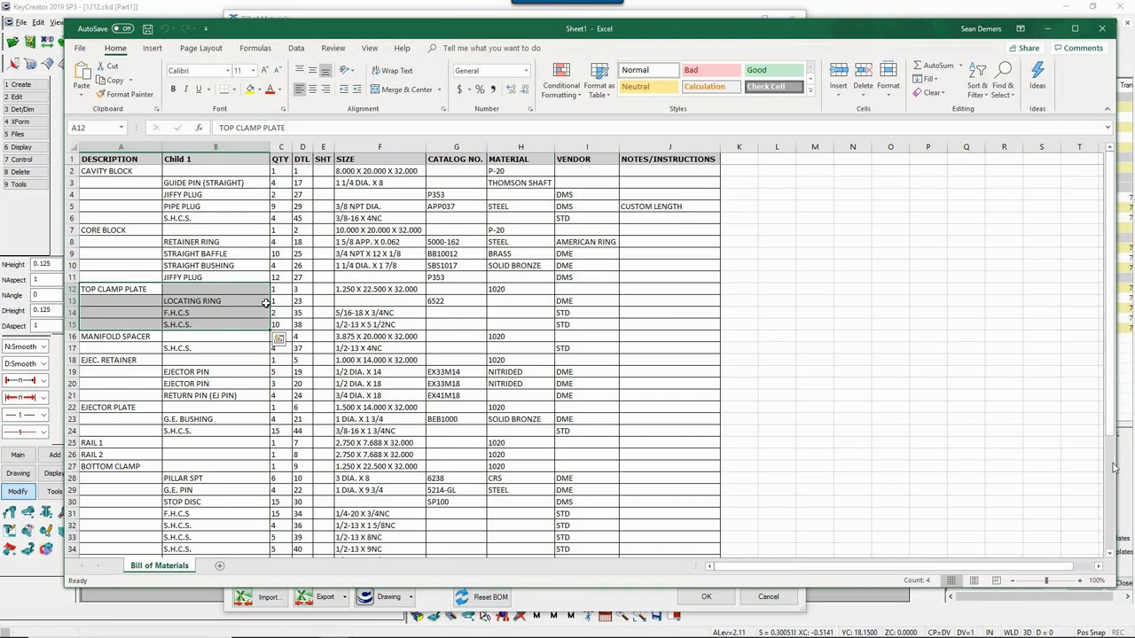
click(211, 326)
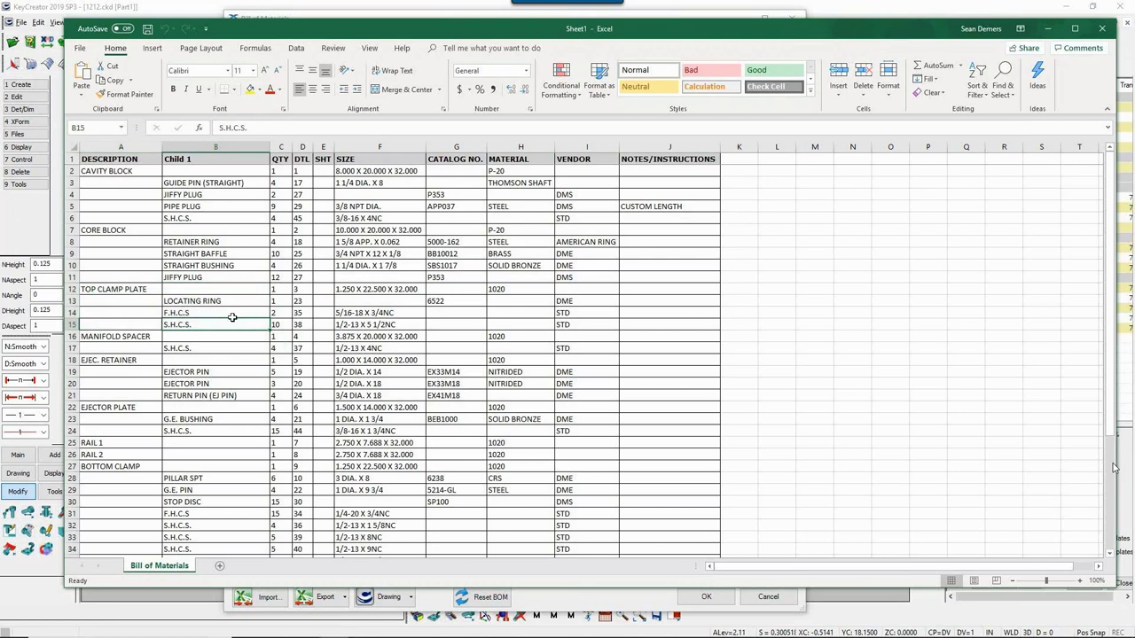
click(1102, 33)
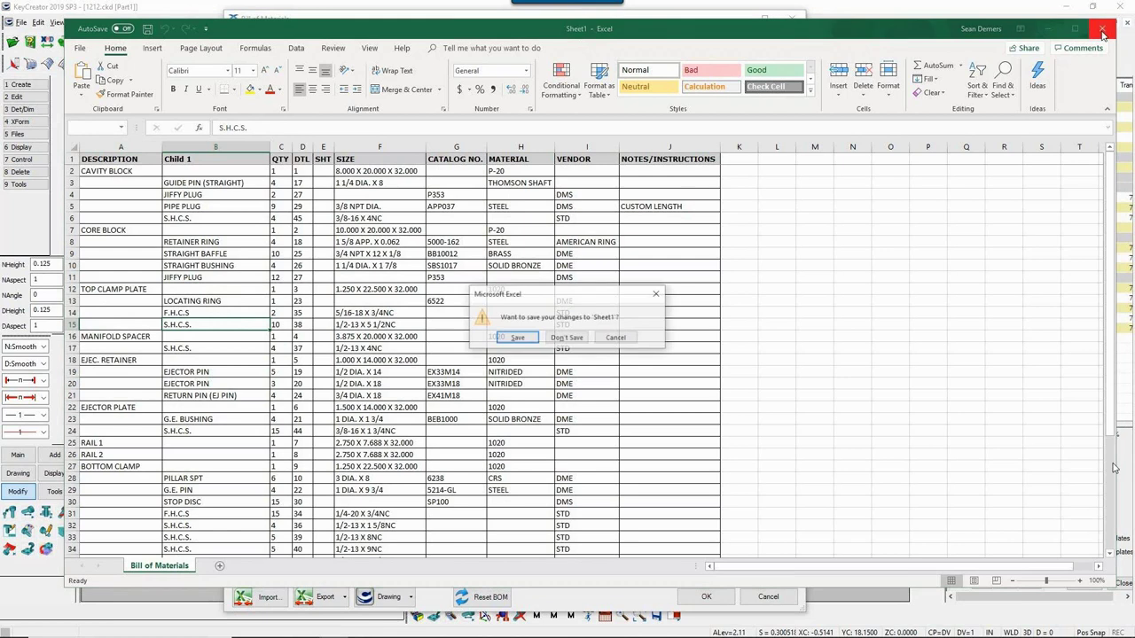
click(568, 339)
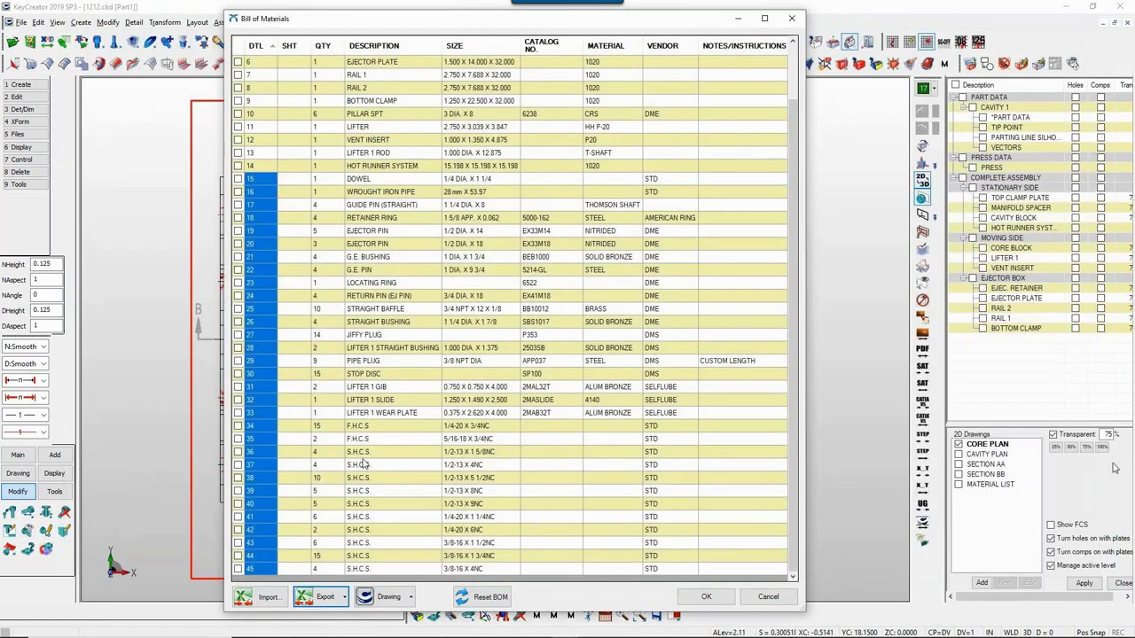
Step: Accept the numbered bill of materials and save the part file
click(705, 598)
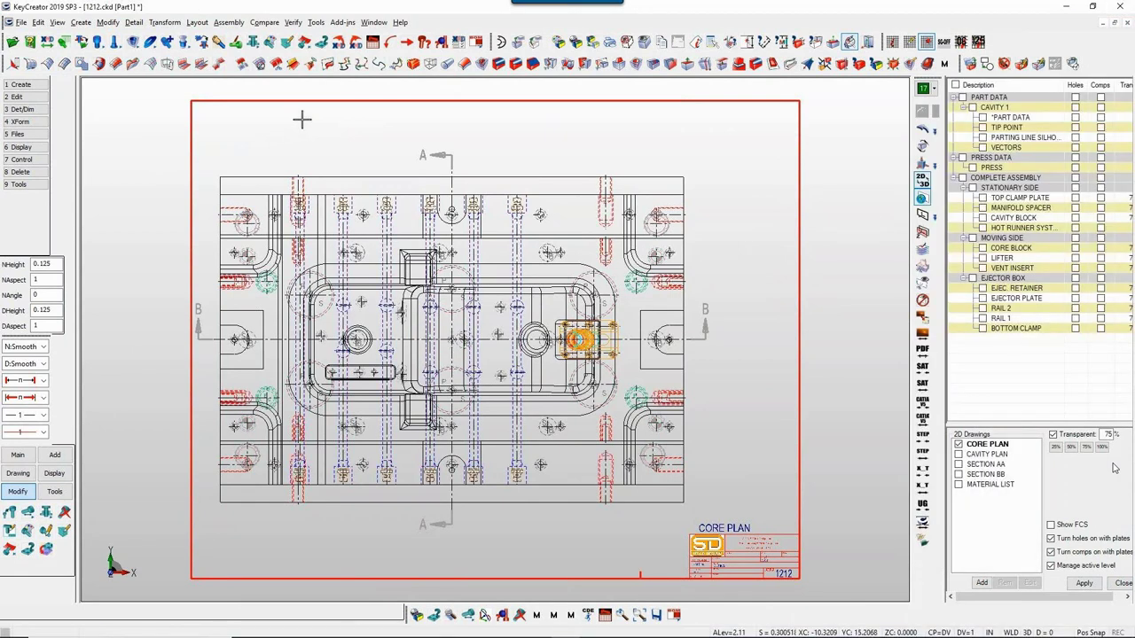
key(ctrl+s)
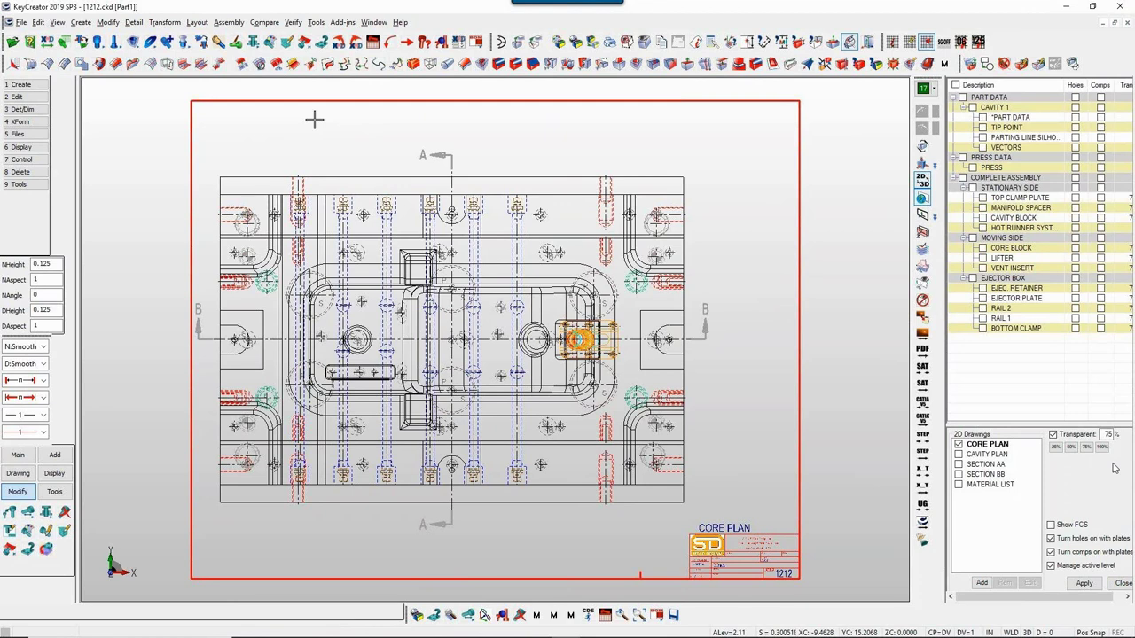
Step: Set the new part template in the configuration options to SYN inch WhiteBackground.ckt
click(315, 23)
click(355, 314)
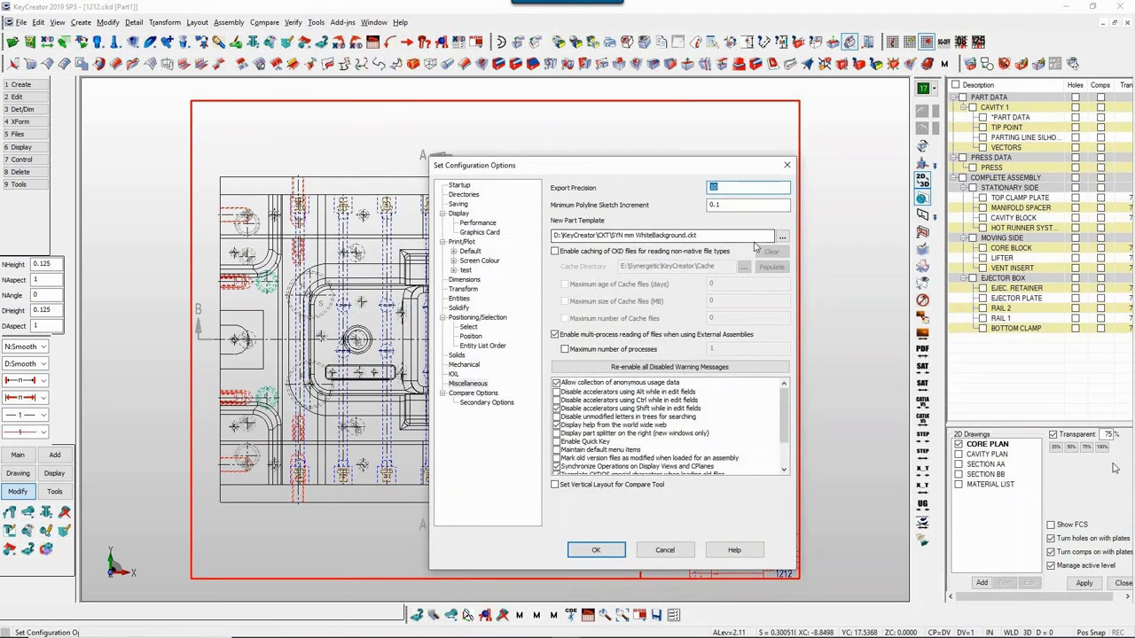
click(782, 237)
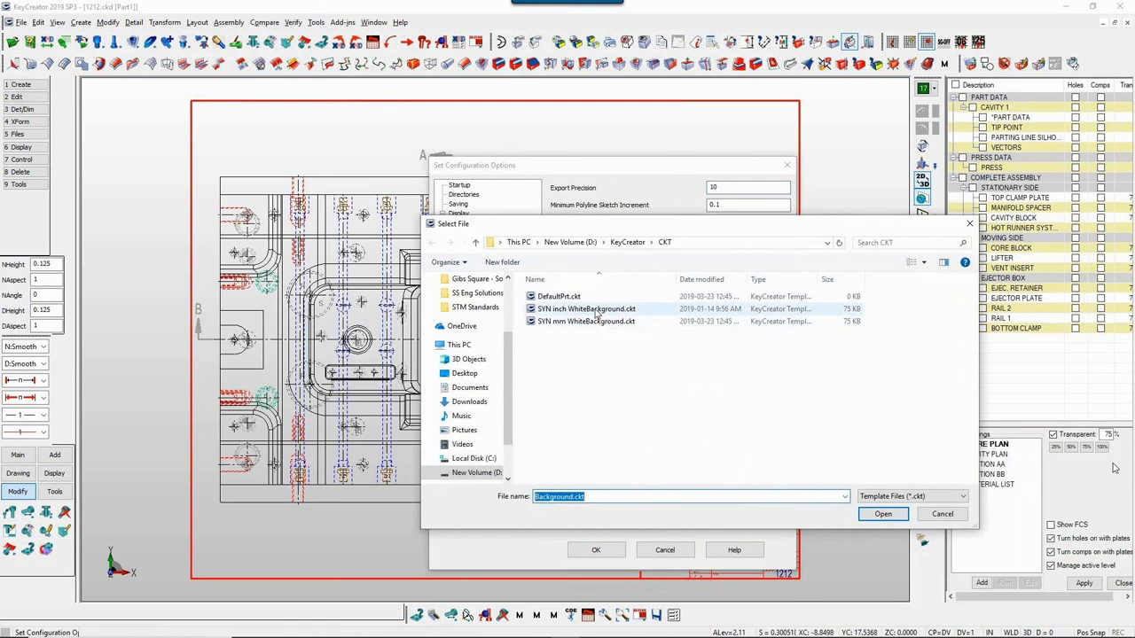
double_click(594, 309)
click(618, 549)
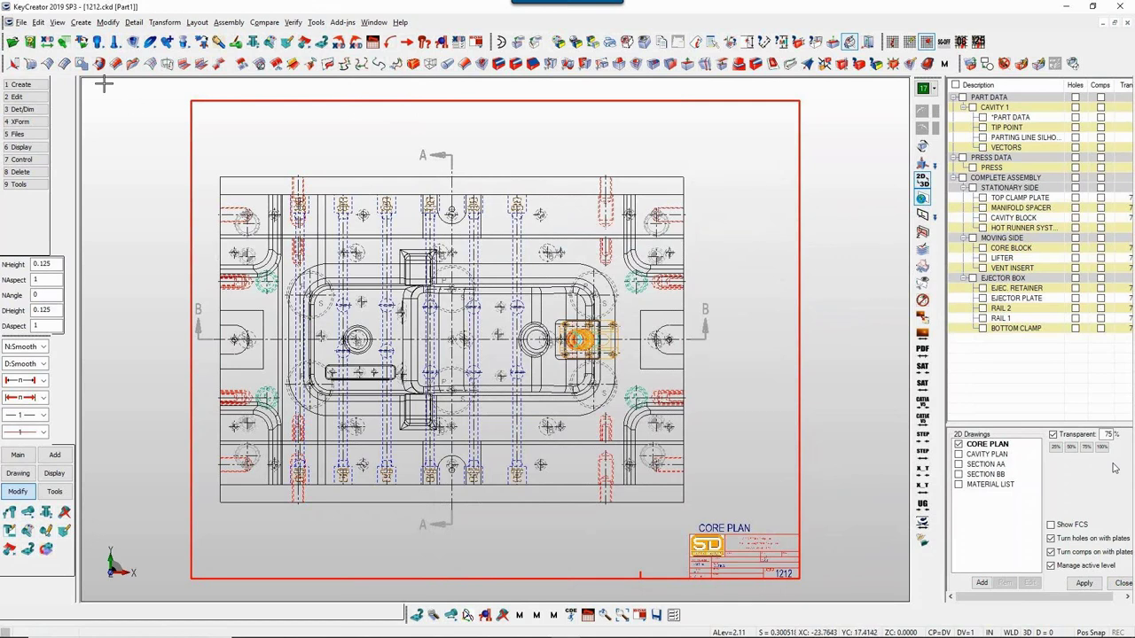
Step: Bring up the plate export options and set the common modification level to Finish and the 2D level to Full2D
click(48, 42)
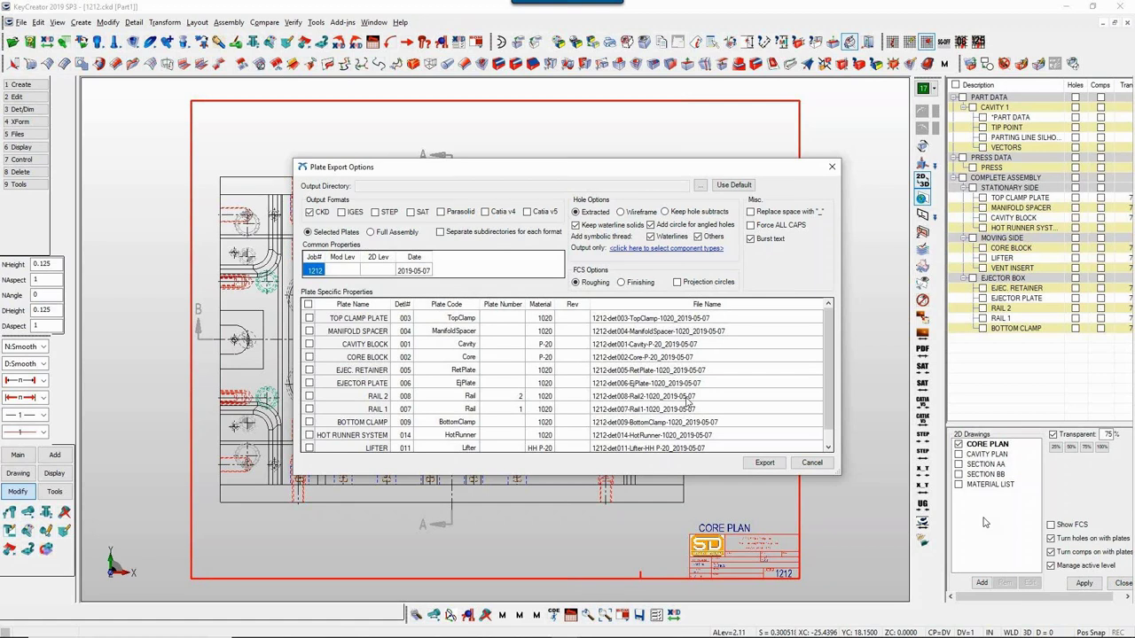
click(344, 271)
click(344, 271)
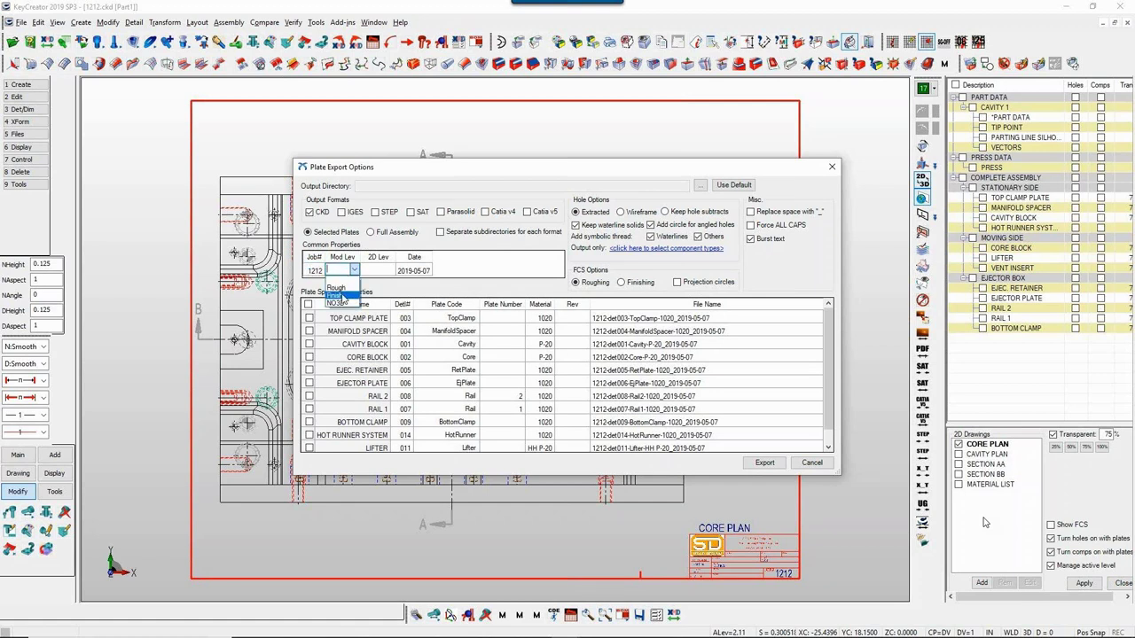
click(344, 301)
click(384, 274)
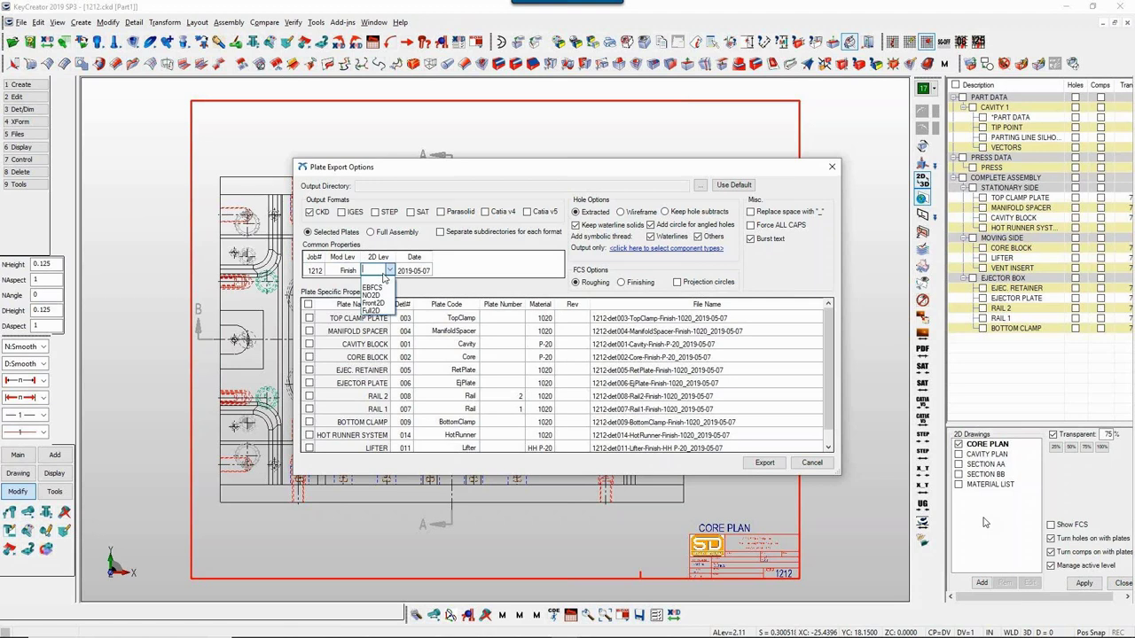
click(376, 311)
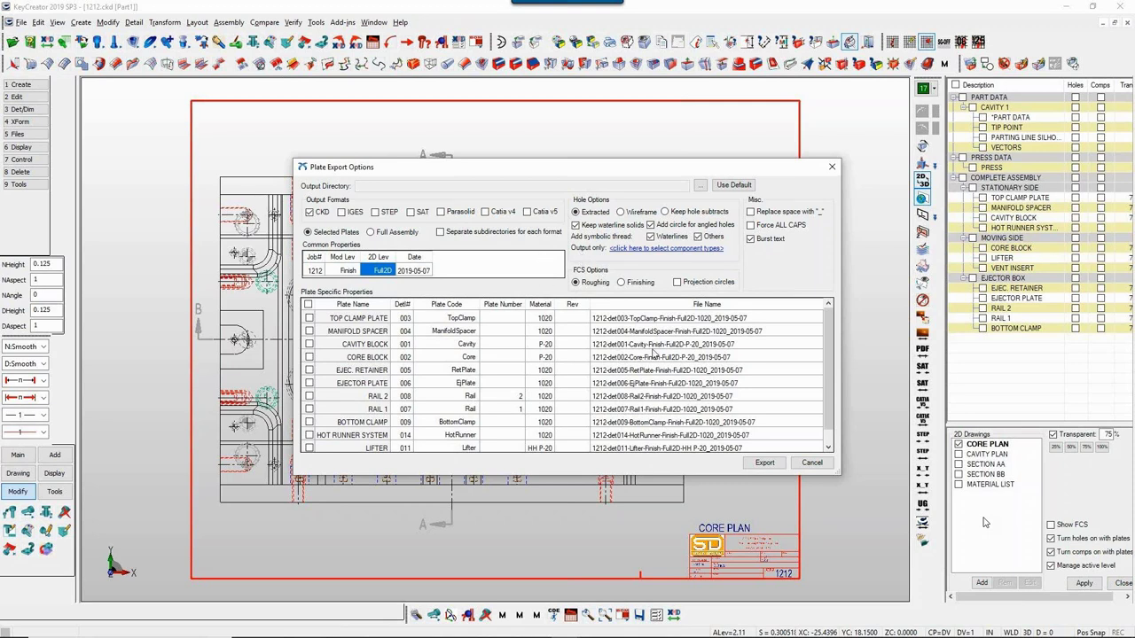
Step: Select every plate, export them in CKD format with extracted holes, then read and dismiss the plate export results
scroll(694, 357, down, 1)
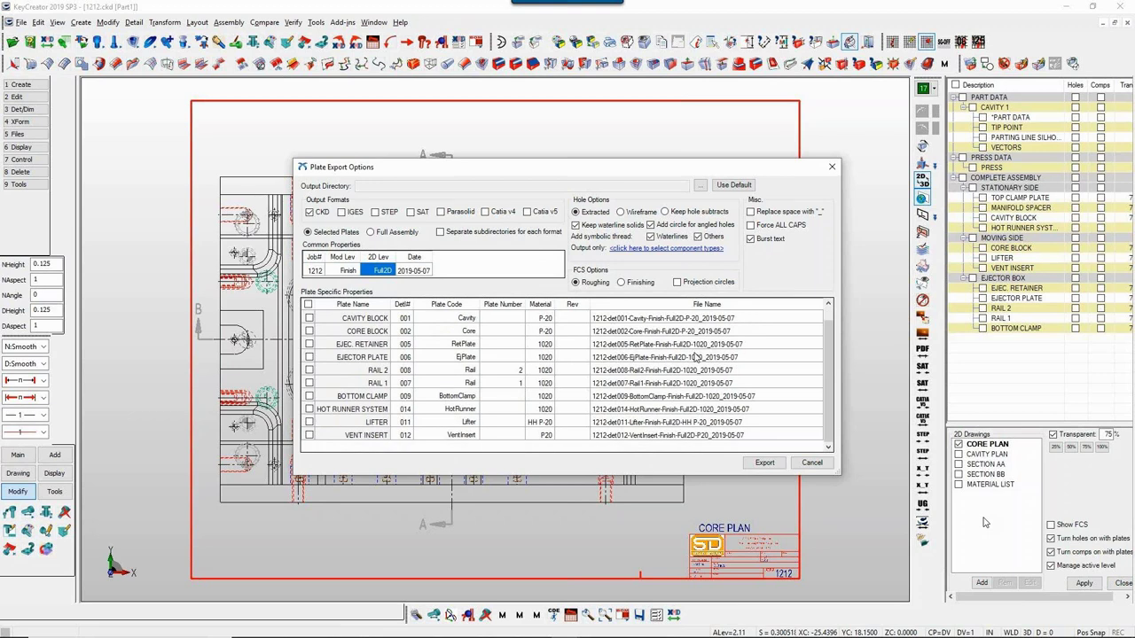
scroll(696, 357, up, 1)
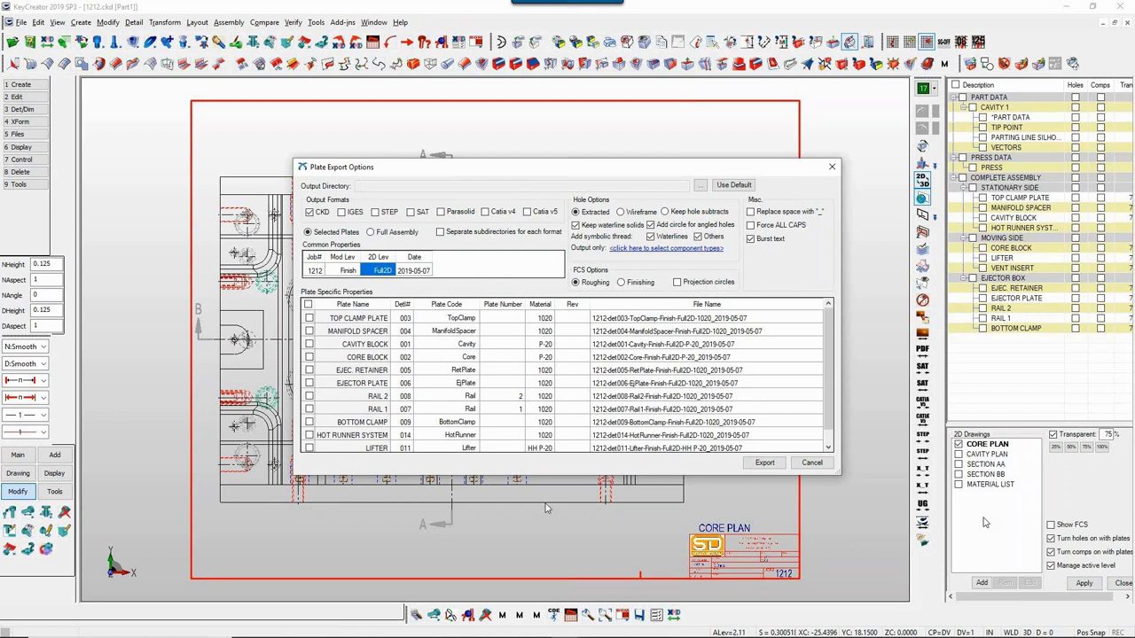
click(765, 463)
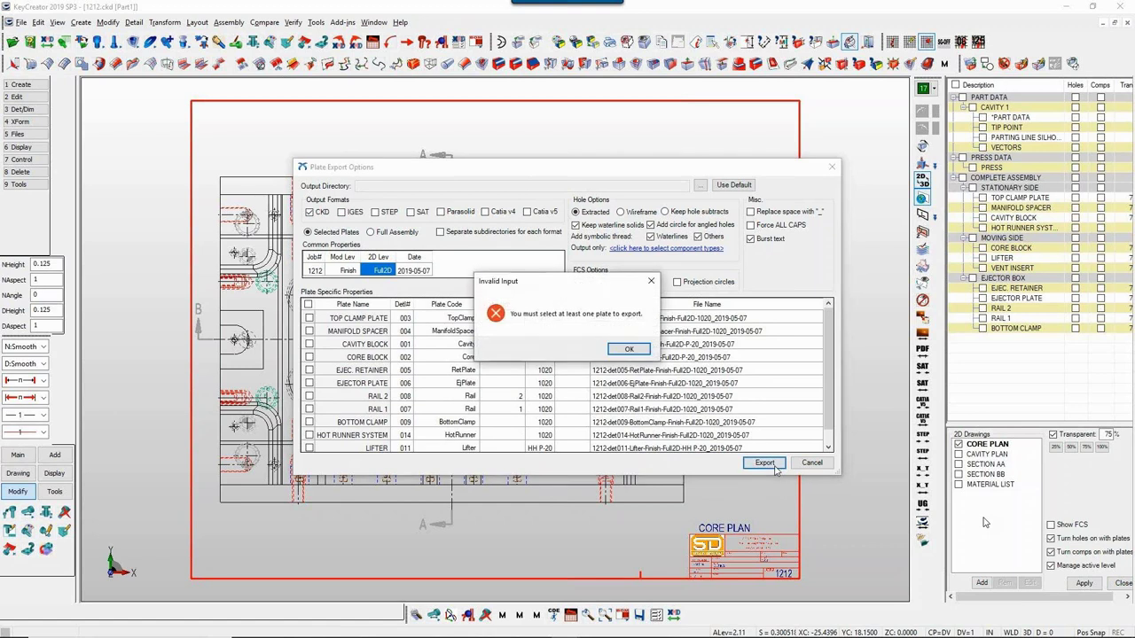
click(631, 352)
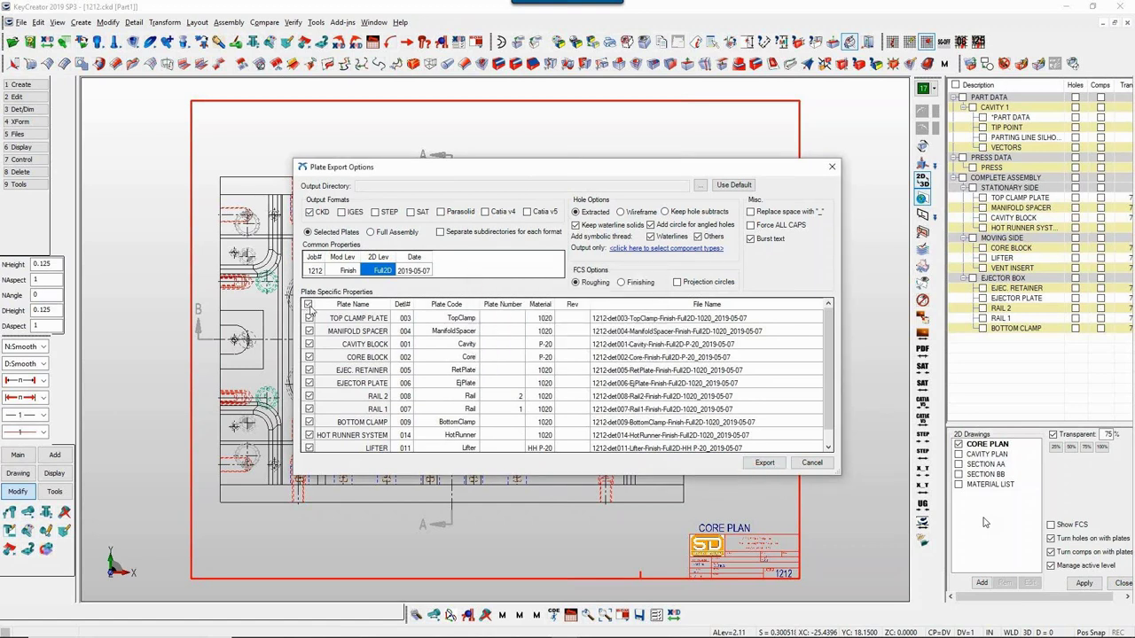
click(766, 465)
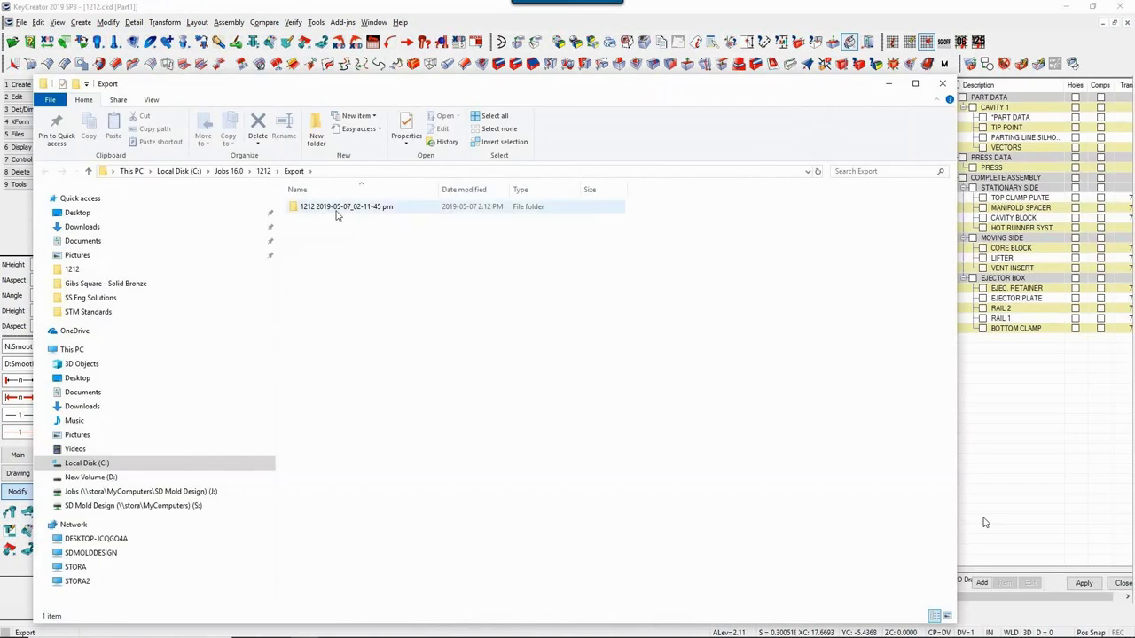
mouse_move(410, 89)
mouse_down()
mouse_move(443, 448)
mouse_move(448, 391)
mouse_up()
drag(508, 325, 555, 325)
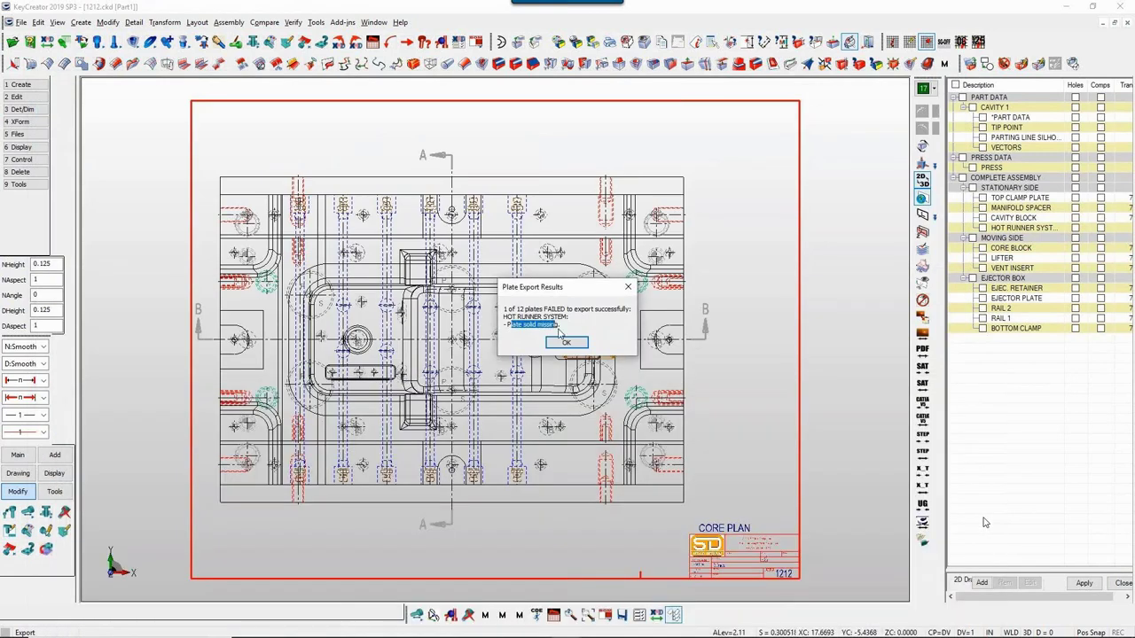
click(564, 344)
Step: Switch to the Export folder in File Explorer, open the timestamped 1212 subfolder and widen its Name column to read the file names
key(alt+Tab)
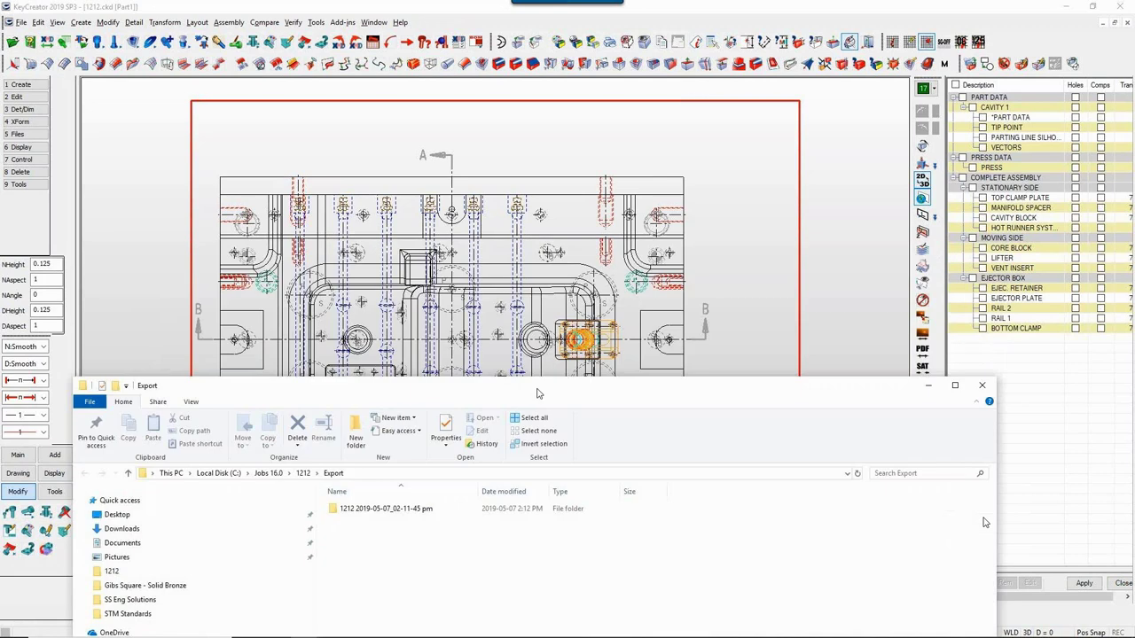
drag(537, 379, 530, 93)
double_click(390, 210)
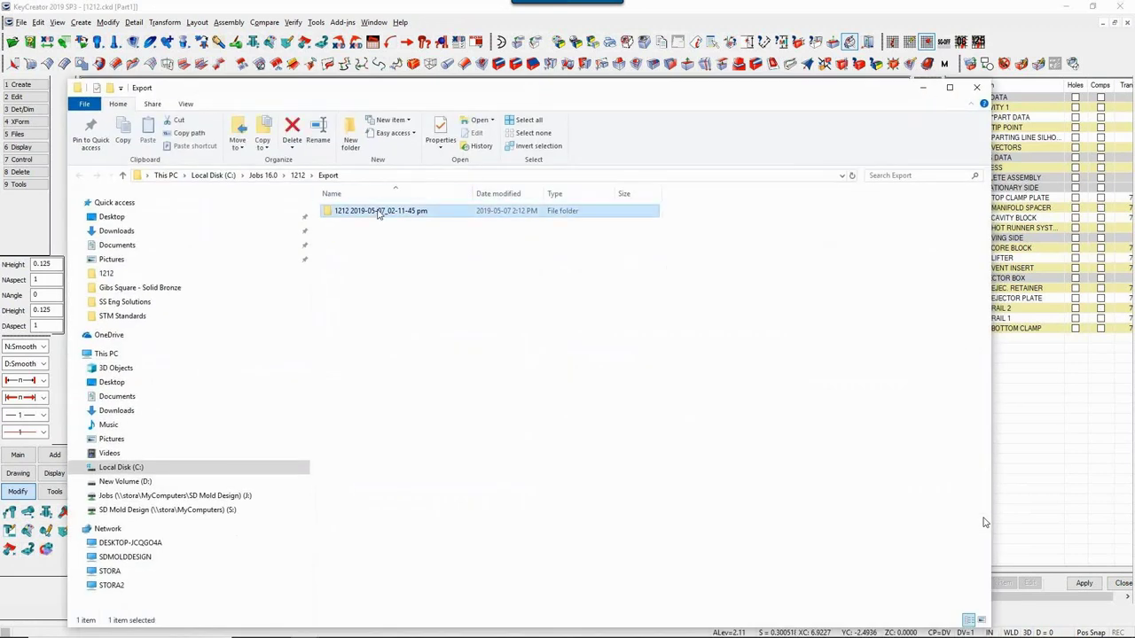
drag(470, 195, 589, 195)
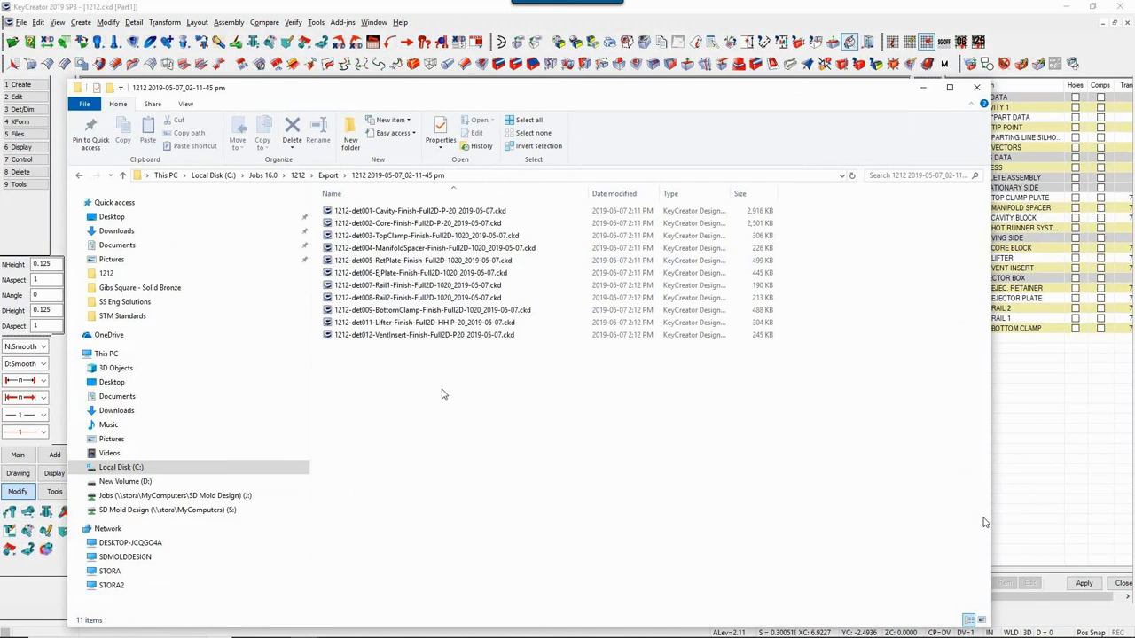
Step: Open the exported det002 Core file to examine its solid and holes, then close it and cancel the plate export options
double_click(417, 224)
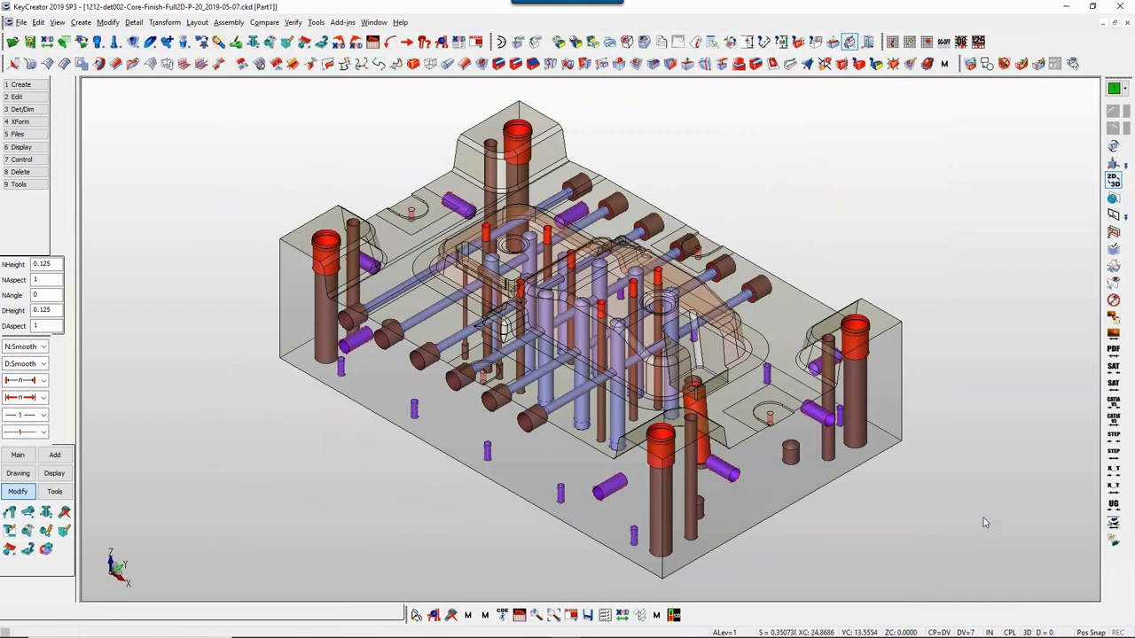
click(1129, 23)
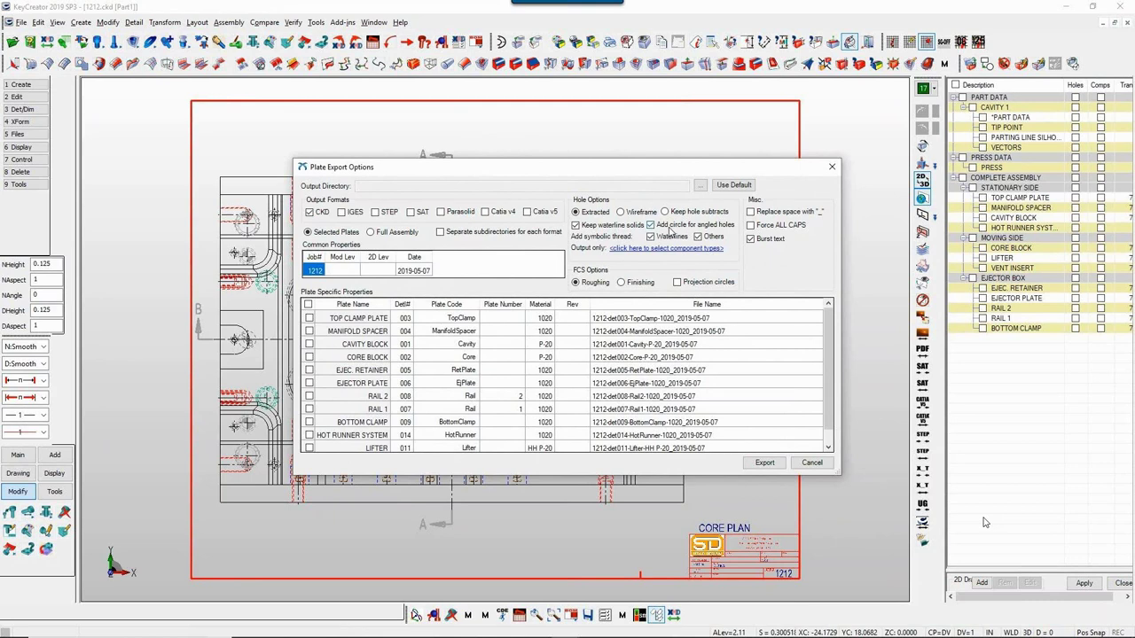
click(810, 463)
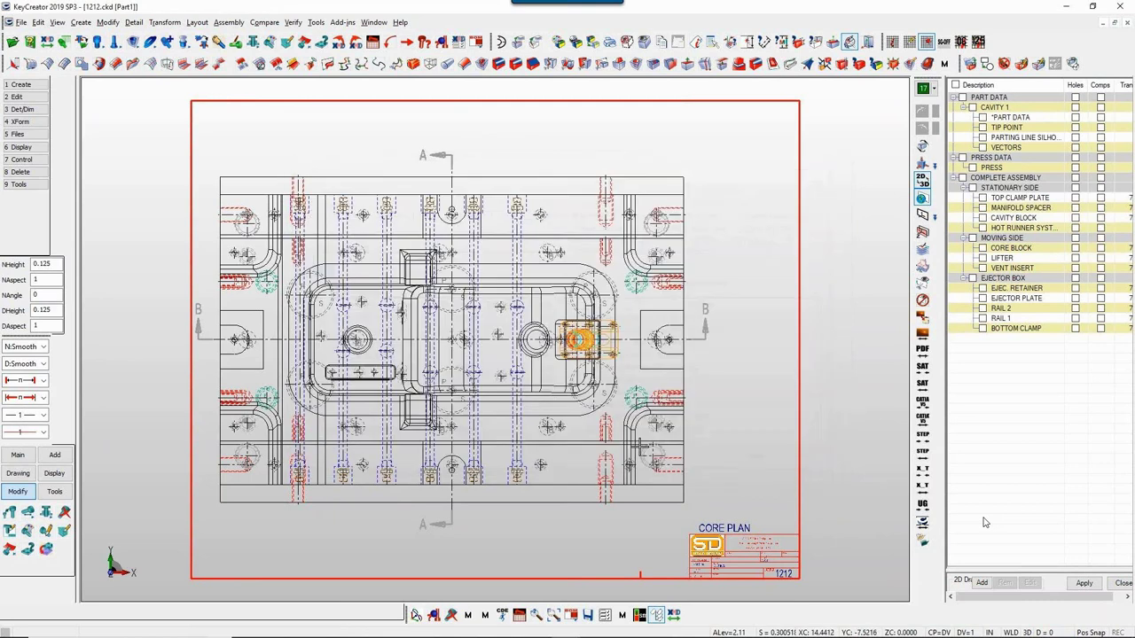
Step: Open the exported det001 Cavity file from File Explorer, examine its waterlines and holes from below, and close the file
key(alt+Tab)
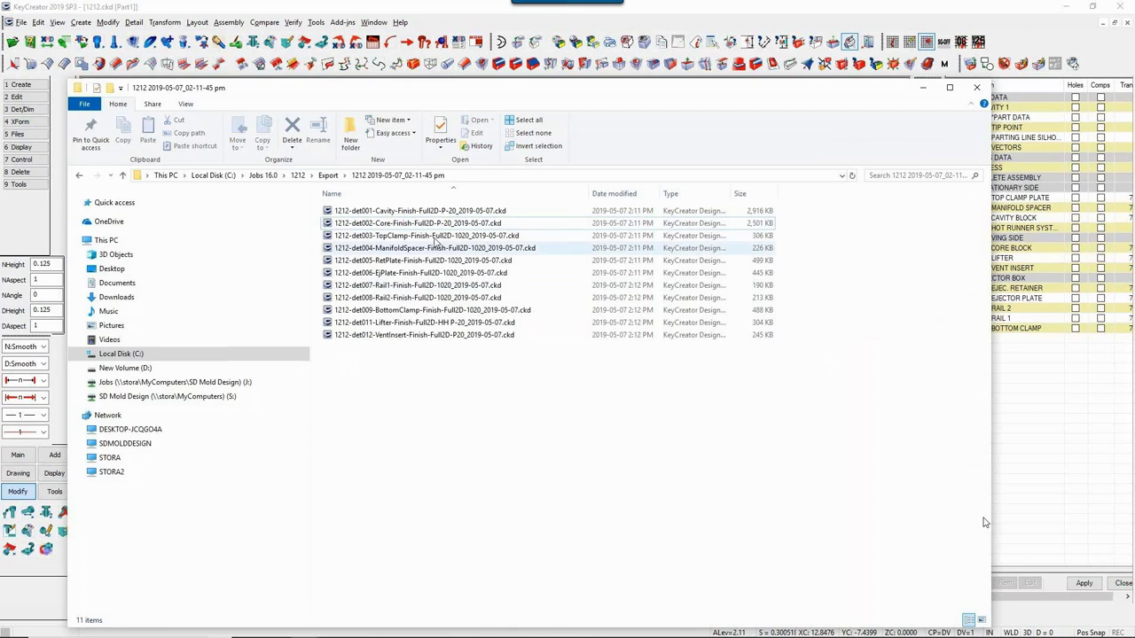
double_click(434, 213)
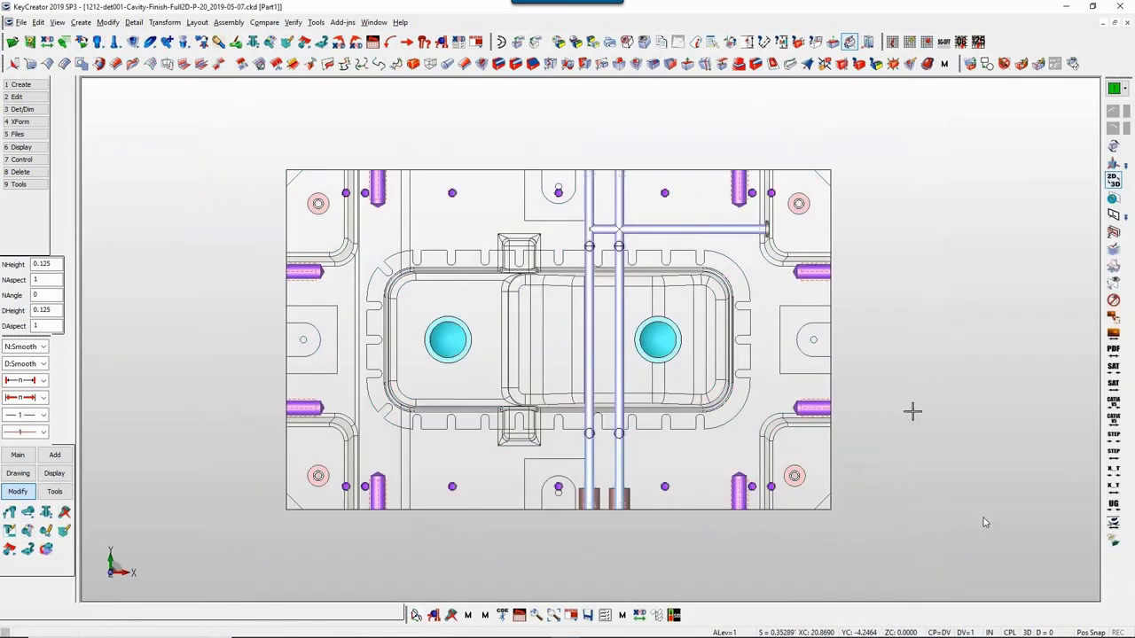
key(Down)
middle_drag(912, 411, 728, 470)
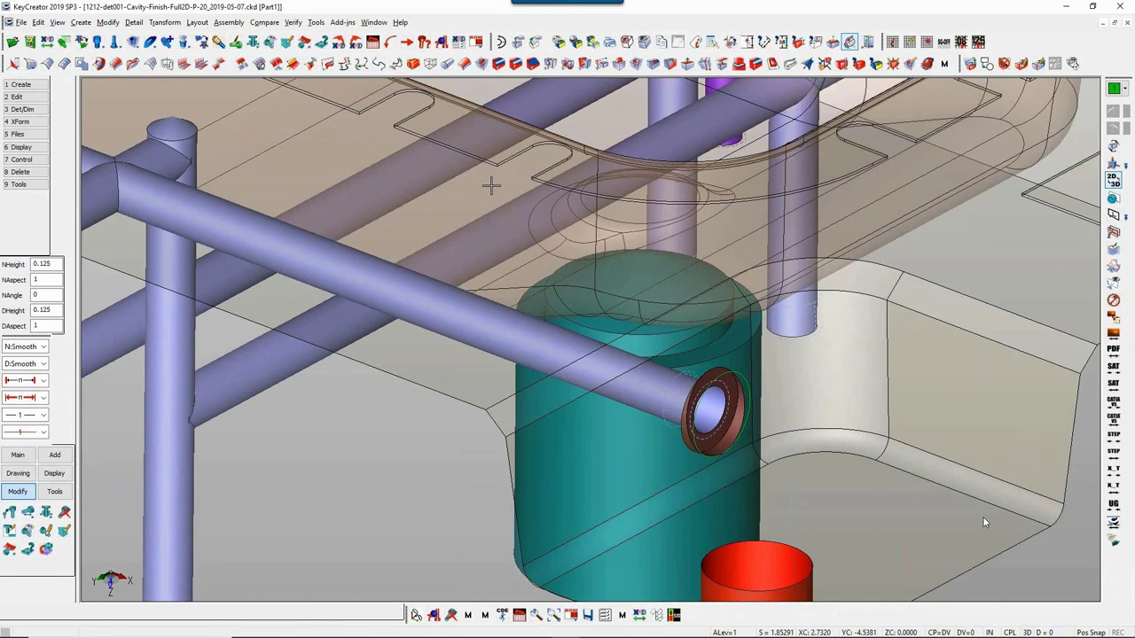
click(1128, 23)
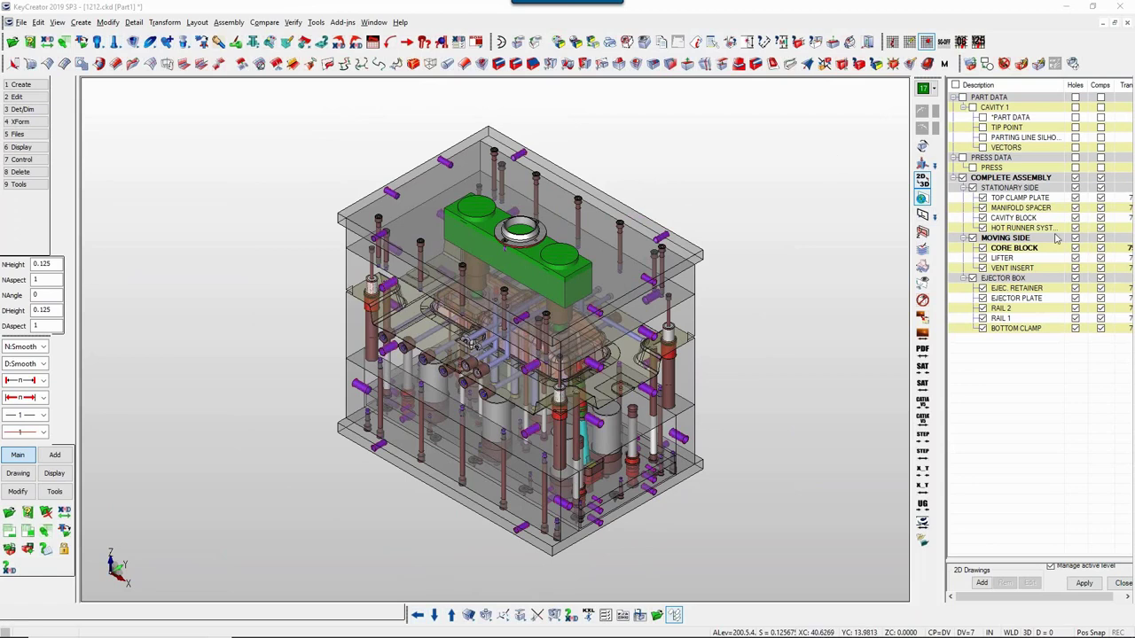
Step: Add an FCS to the CORE BLOCK, toggle mounting hole groups on its front and right faces, and accept the hole selection
right_click(1022, 249)
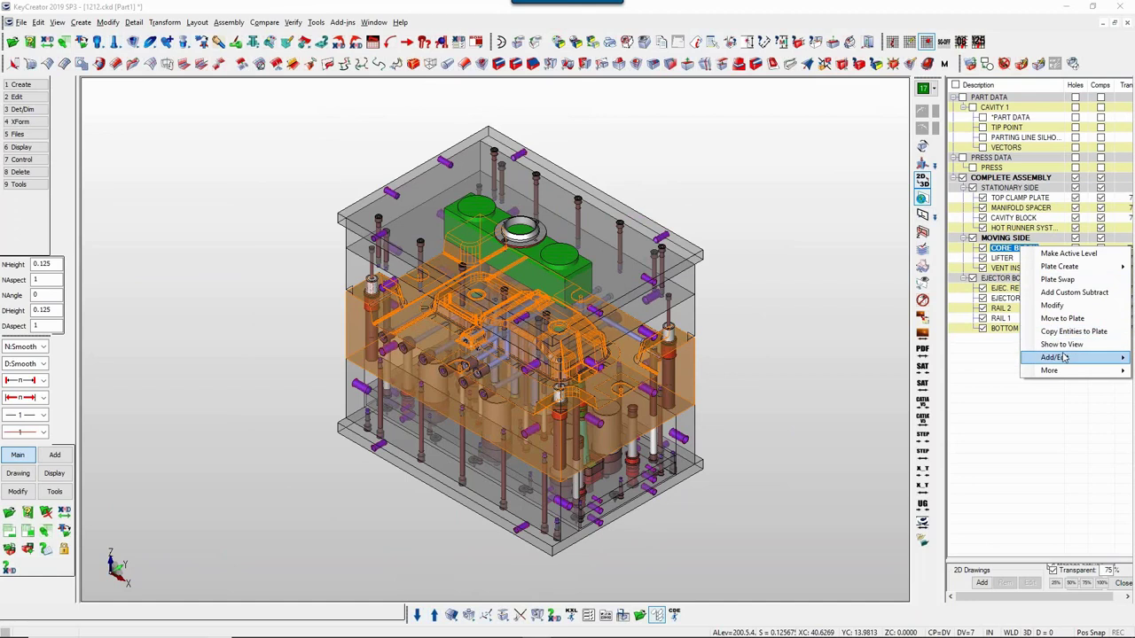
mouse_move(1062, 357)
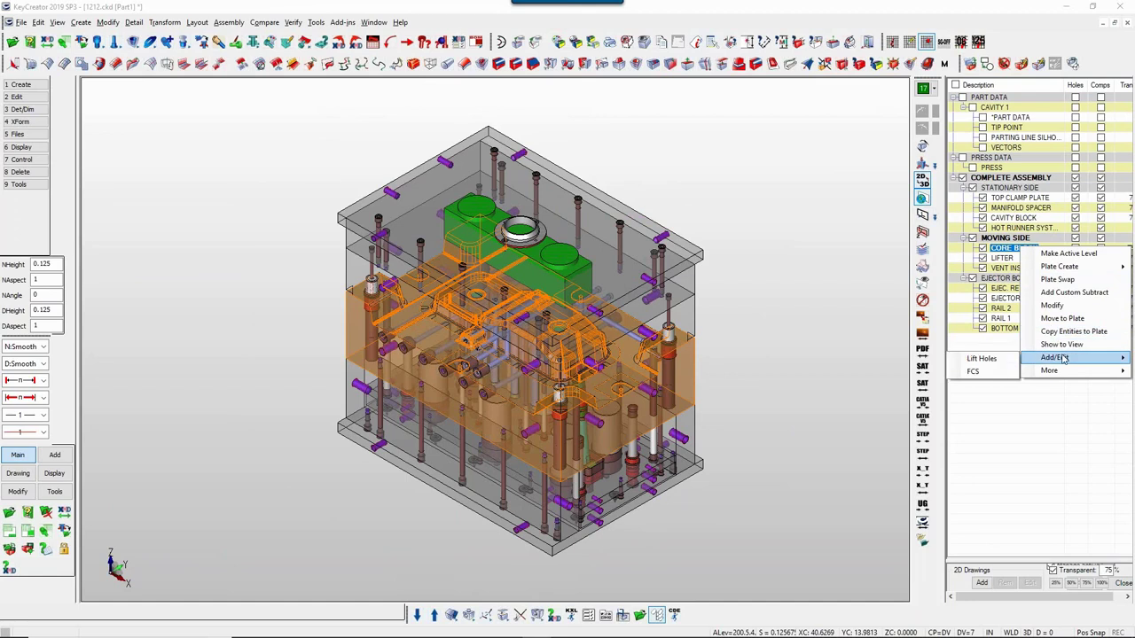
click(980, 372)
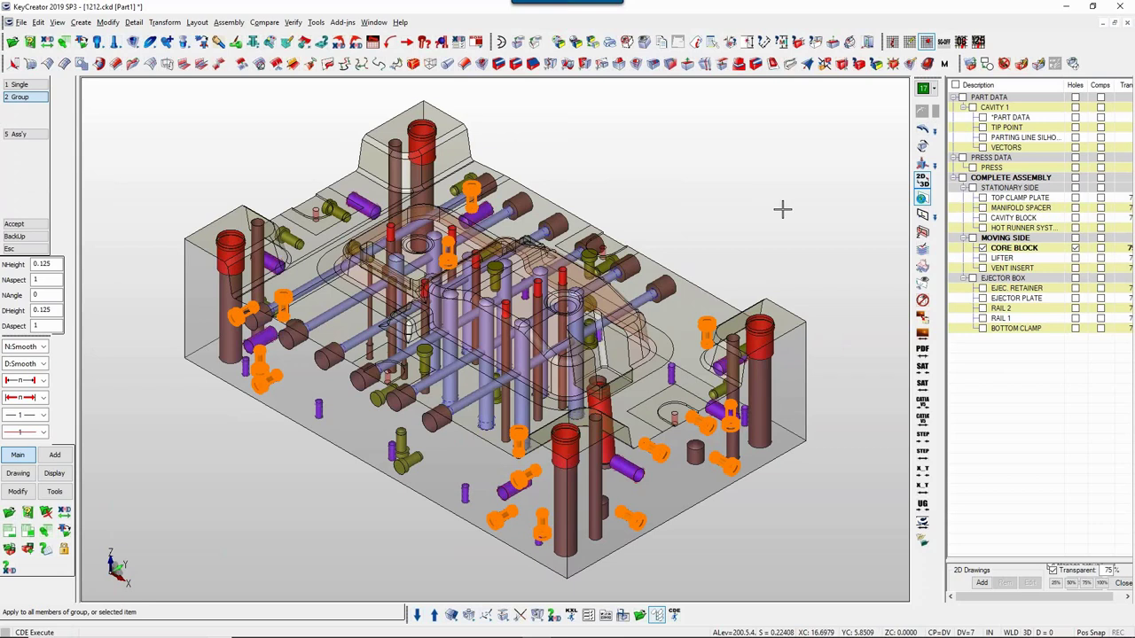
middle_drag(860, 283, 491, 526)
key(Up)
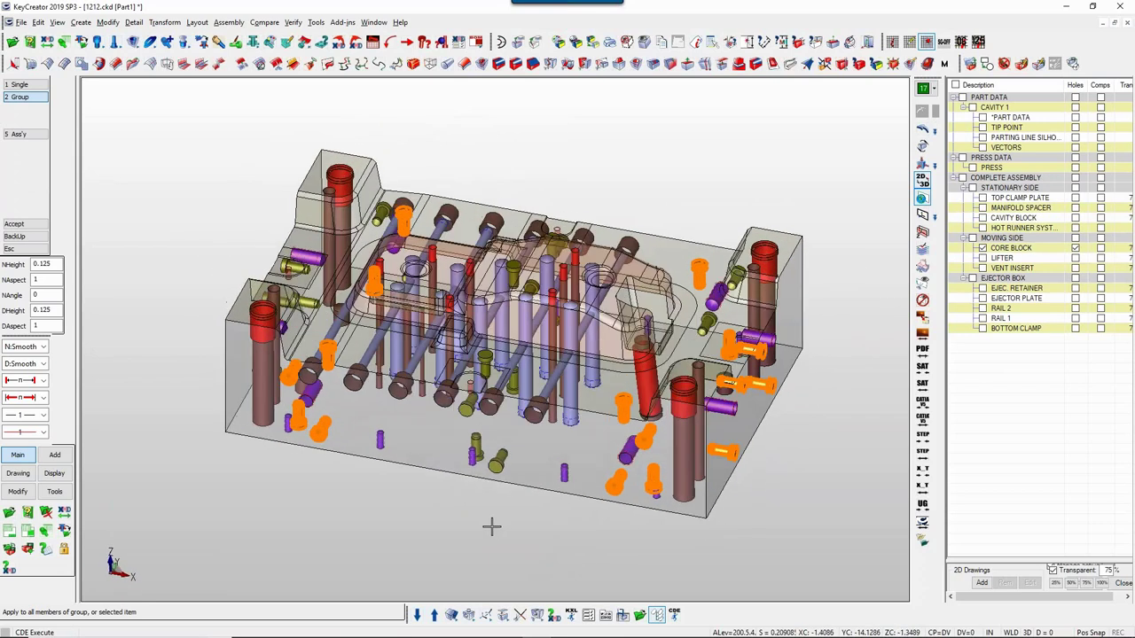
key(Up)
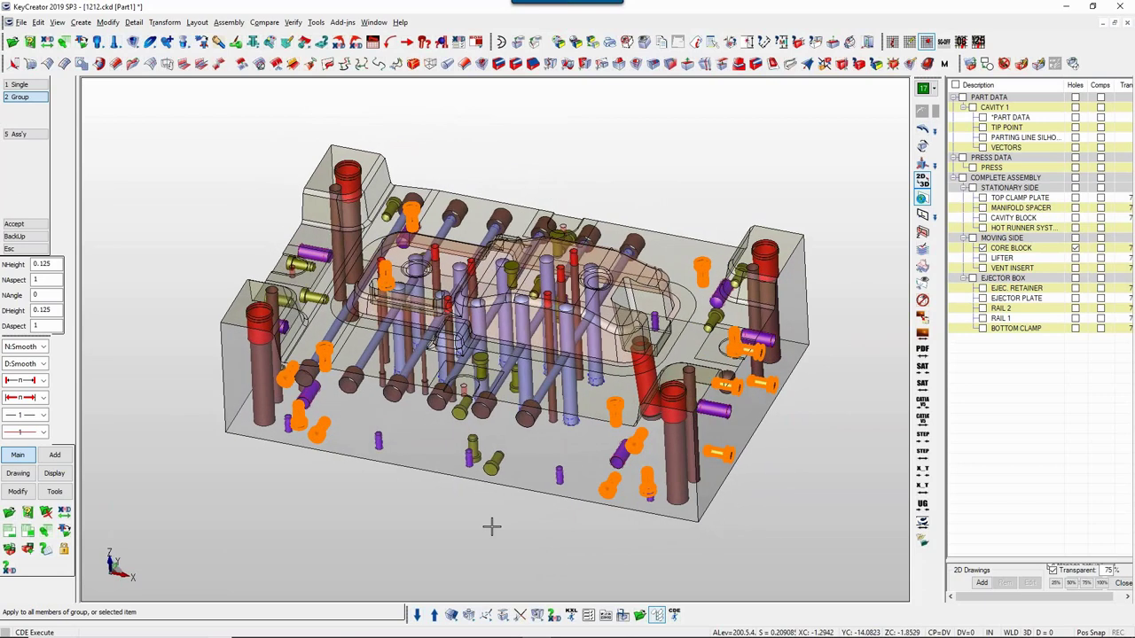
key(Left)
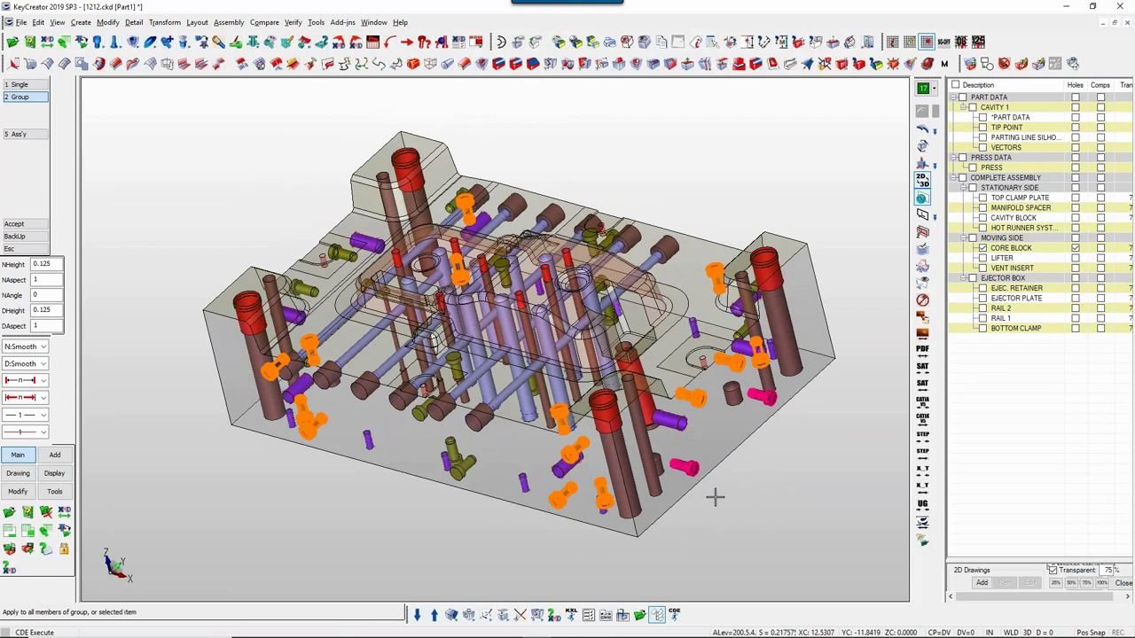
middle_drag(715, 493, 566, 511)
middle_drag(544, 562, 479, 545)
click(587, 504)
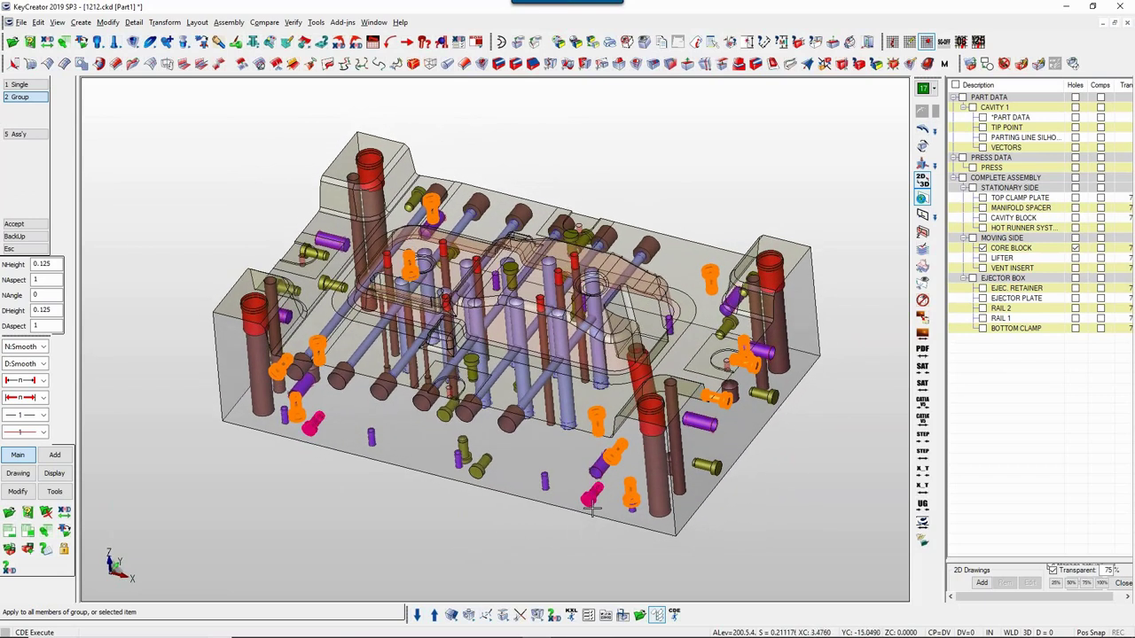
middle_drag(595, 570, 720, 534)
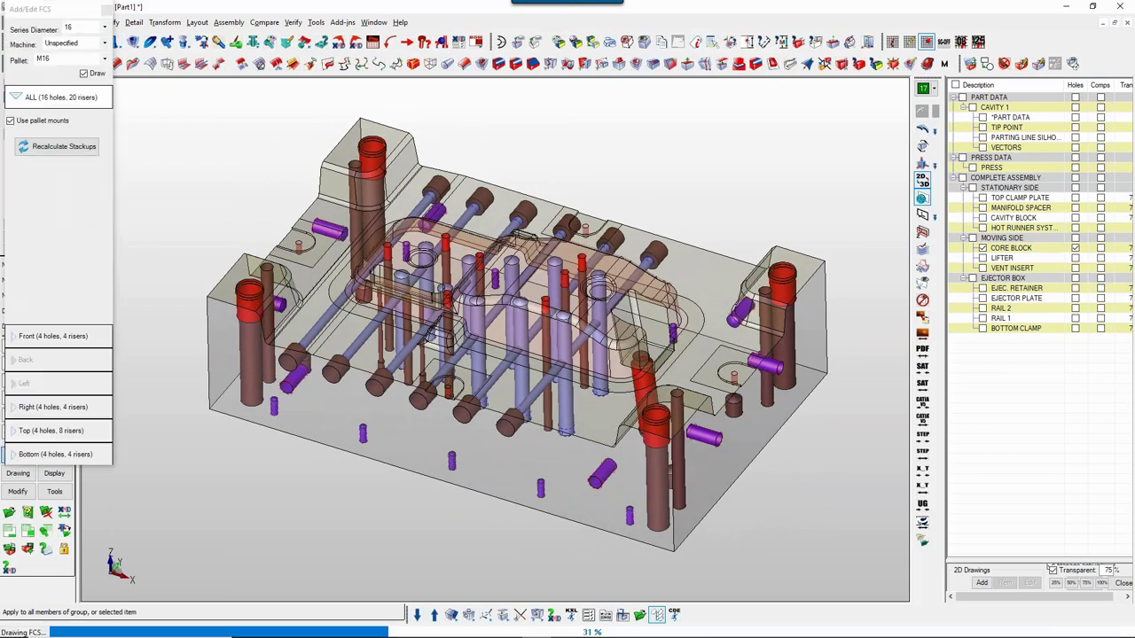
Step: Check the risers around the core block, adjust the lower-left FCS hole on the front face against the pallet grid, and accept the FCS
middle_drag(456, 372, 671, 314)
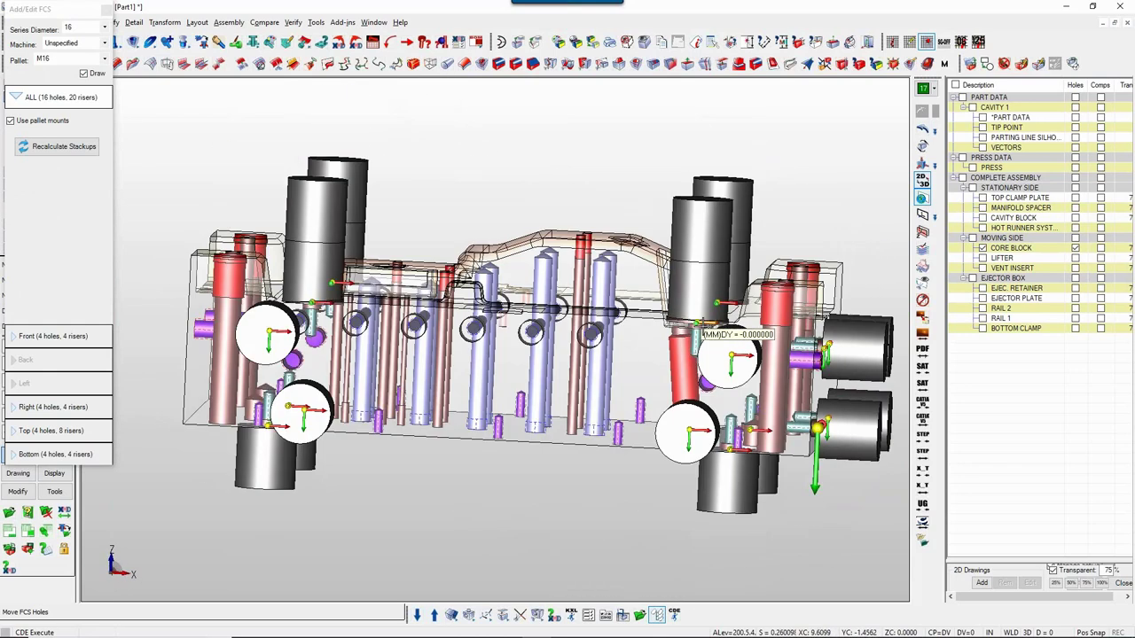
middle_drag(584, 416, 158, 383)
scroll(432, 525, down, 3)
scroll(159, 383, up, 2)
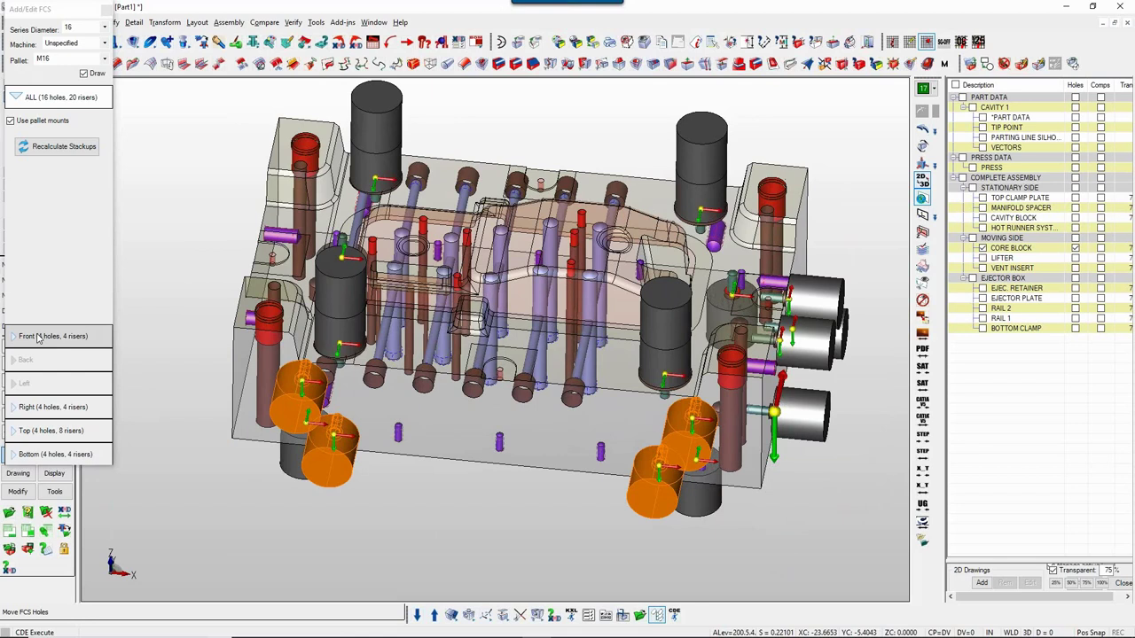
click(39, 337)
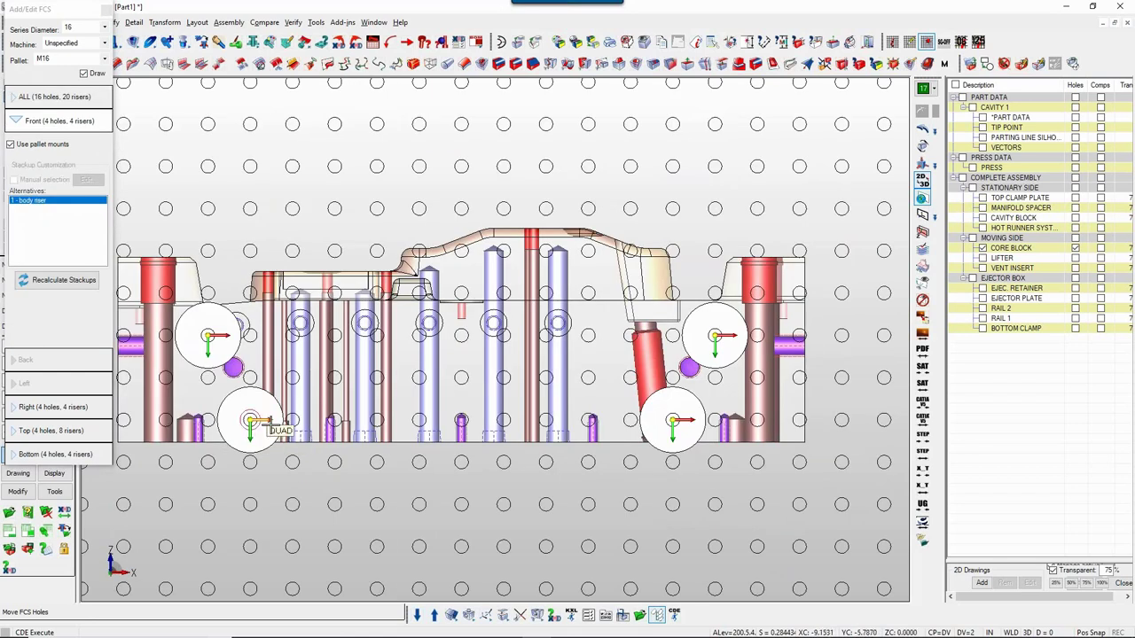
mouse_move(271, 424)
mouse_down()
mouse_move(293, 425)
mouse_move(252, 424)
mouse_up()
middle_click(341, 483)
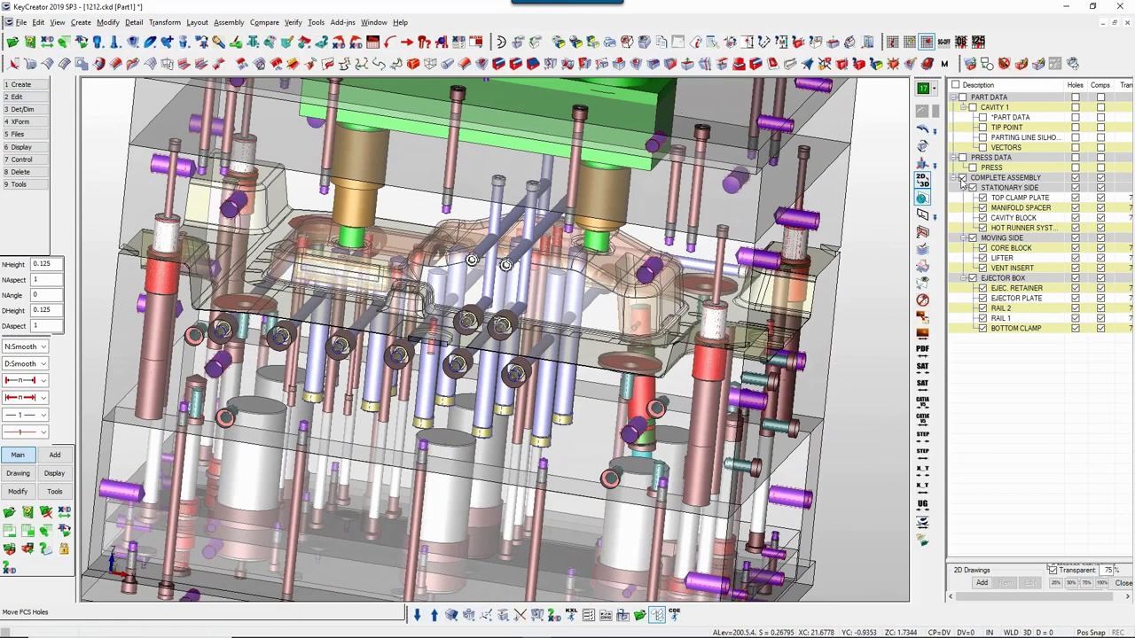
Step: Show only the CORE BLOCK with its holes and components, and examine the new FCS mounting holes and risers close up
click(962, 177)
click(982, 247)
scroll(470, 341, up, 6)
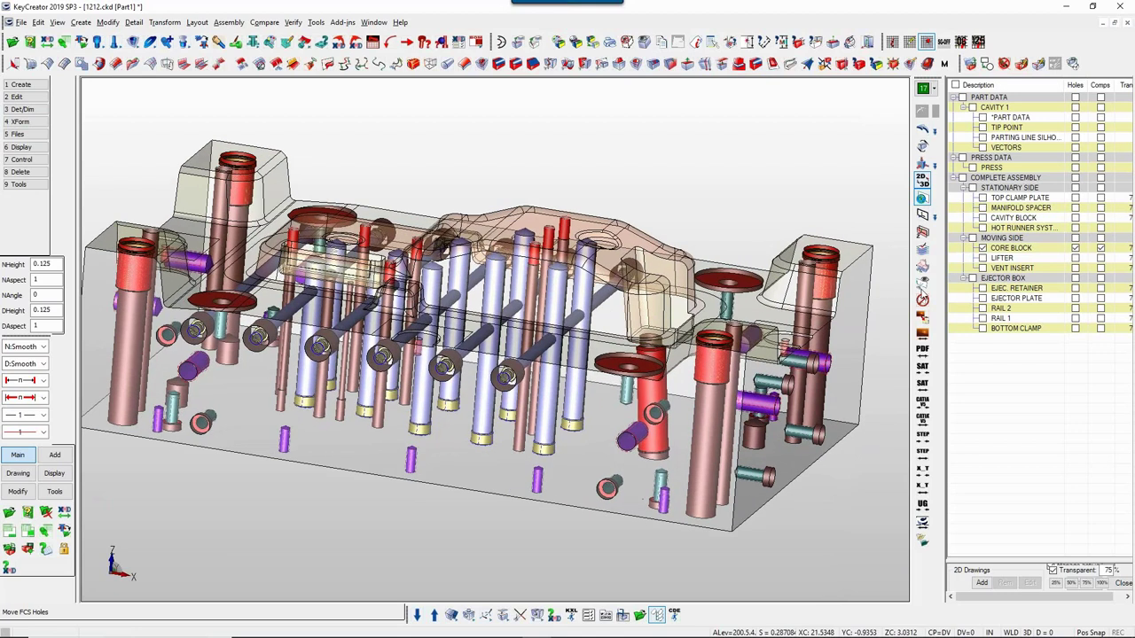
middle_drag(737, 399, 736, 352)
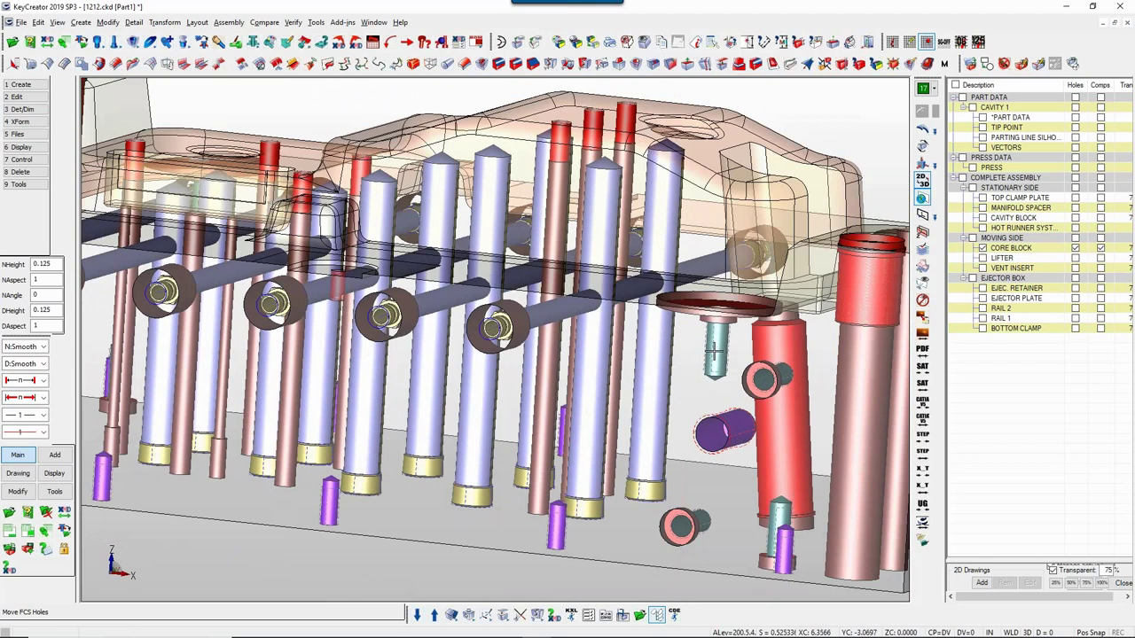
scroll(713, 350, down, 2)
middle_drag(714, 350, 770, 203)
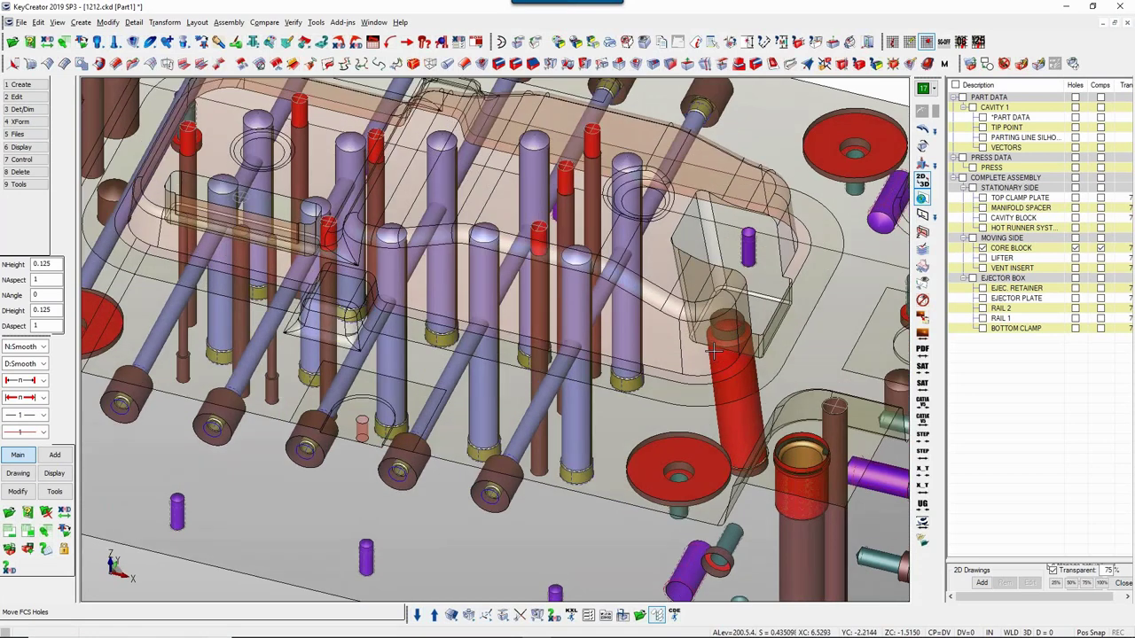
Step: Show the STATIONARY SIDE and MOVING SIDE with their holes and components, leaving the EJECTOR BOX hidden
scroll(770, 203, down, 3)
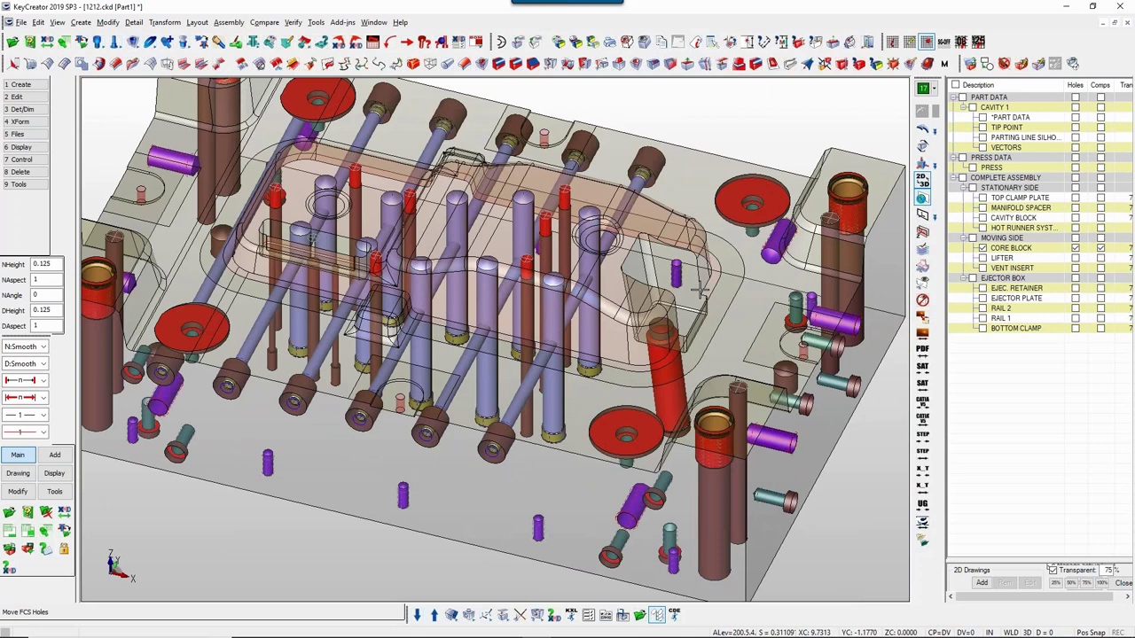
middle_drag(700, 290, 714, 286)
scroll(861, 298, down, 3)
middle_drag(861, 299, 863, 333)
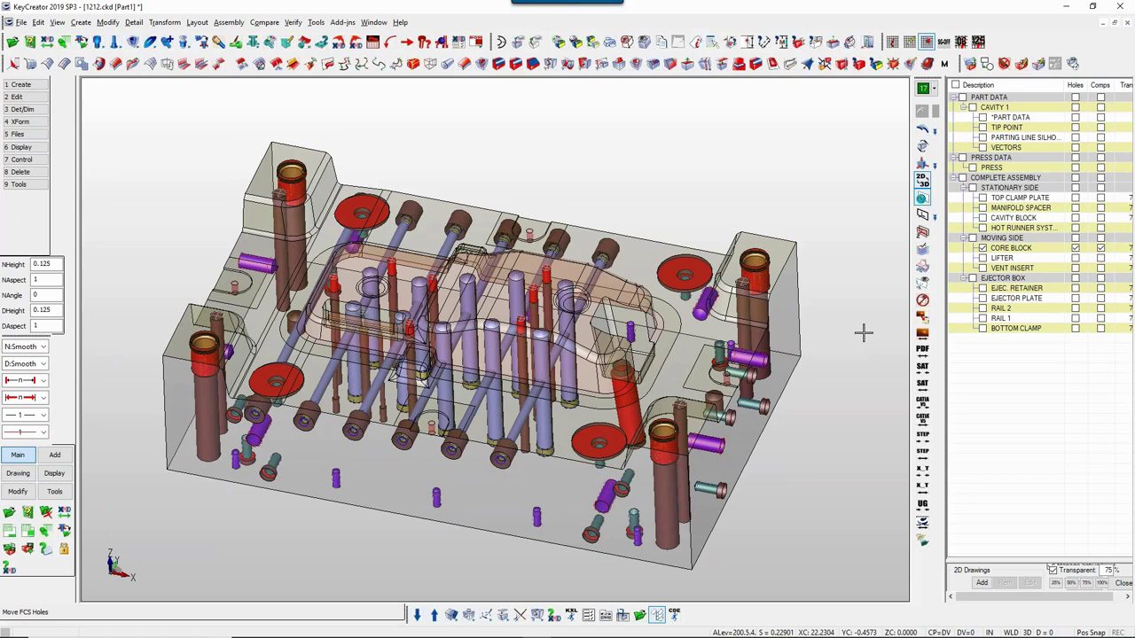
click(973, 188)
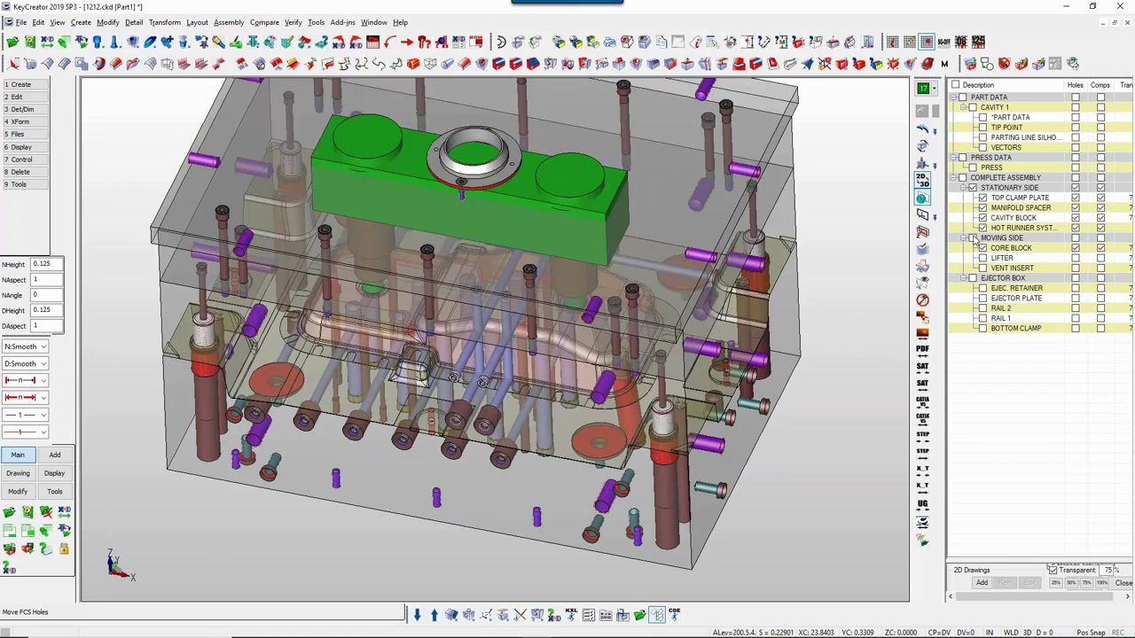
click(973, 239)
click(973, 279)
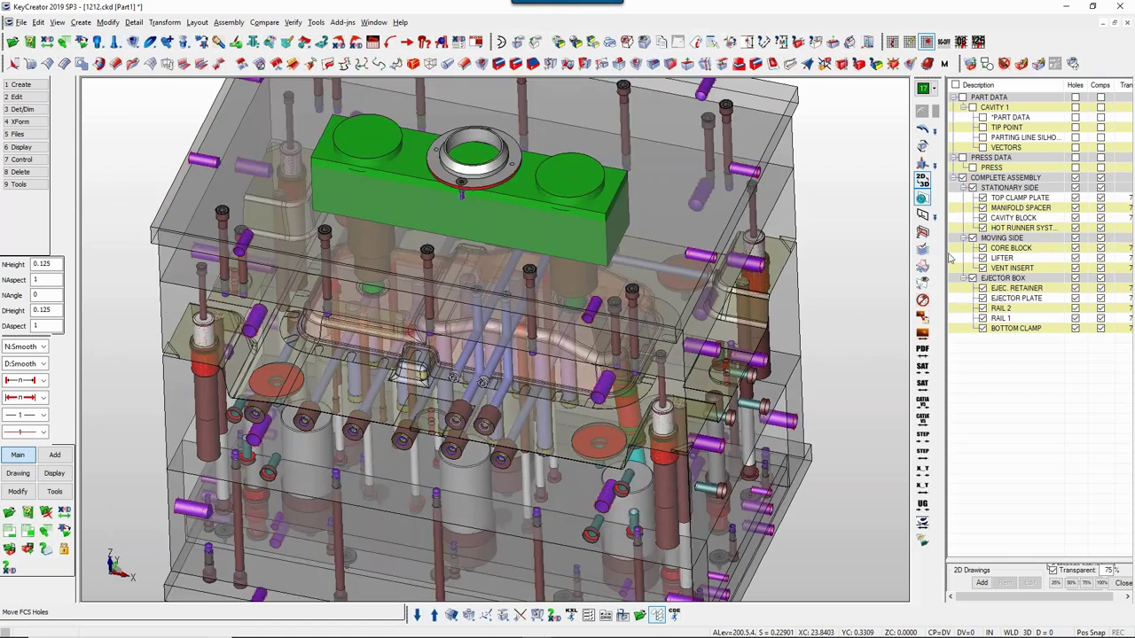
click(972, 188)
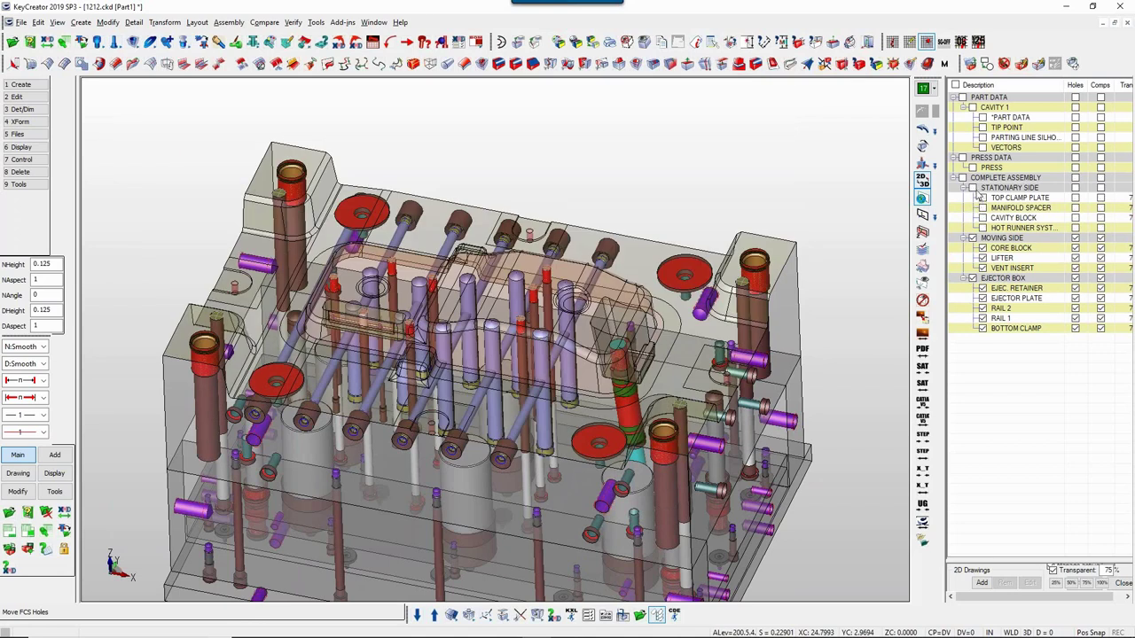
click(972, 188)
click(973, 279)
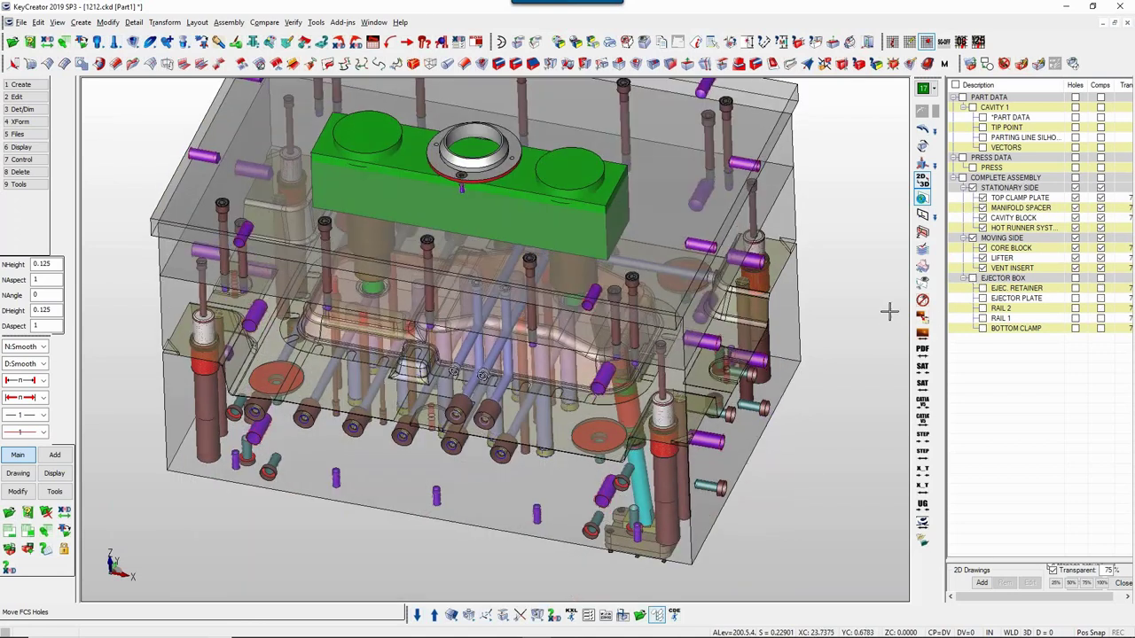
middle_drag(889, 311, 890, 311)
scroll(889, 311, down, 2)
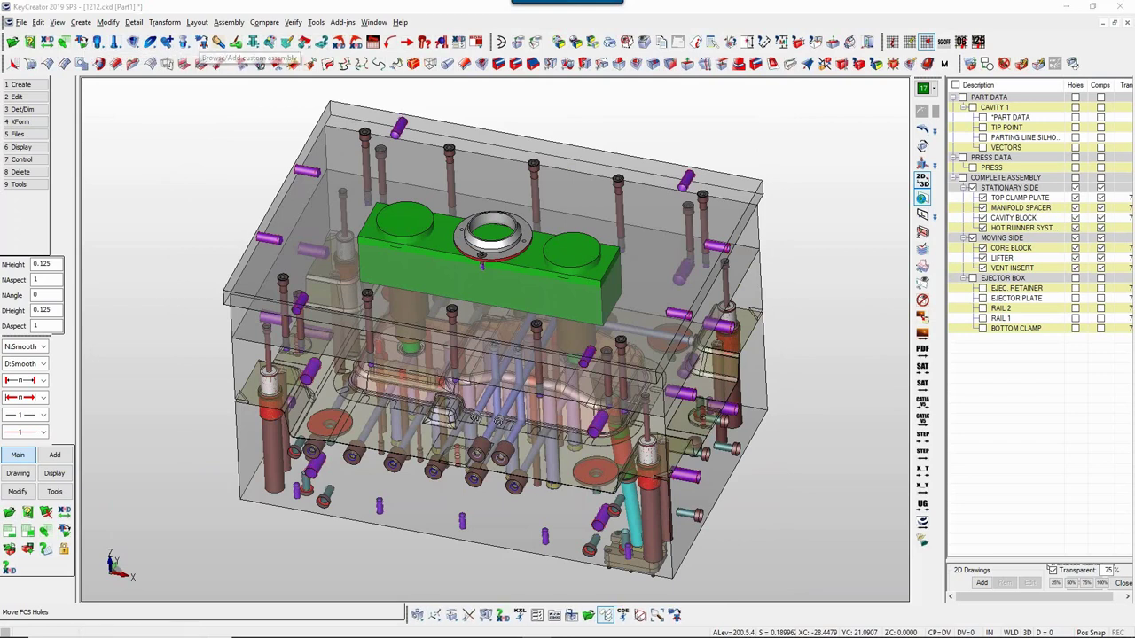
Step: Start adding a custom assembly and browse the Smart Patterns library to the KTM Safety Straps folder
click(201, 42)
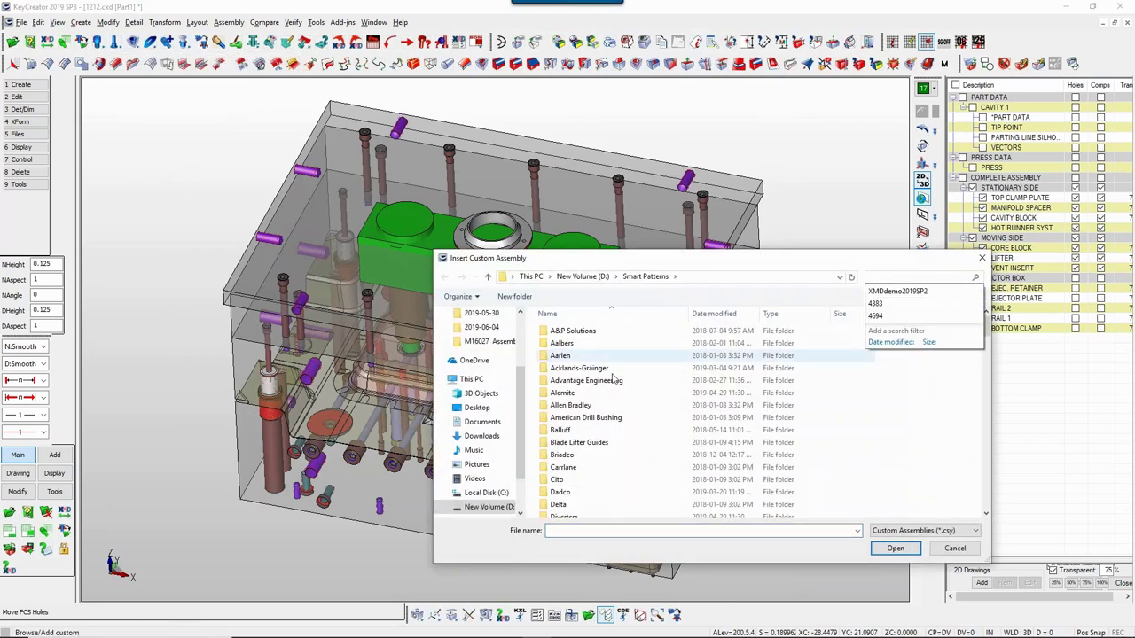
click(585, 417)
scroll(583, 448, down, 1)
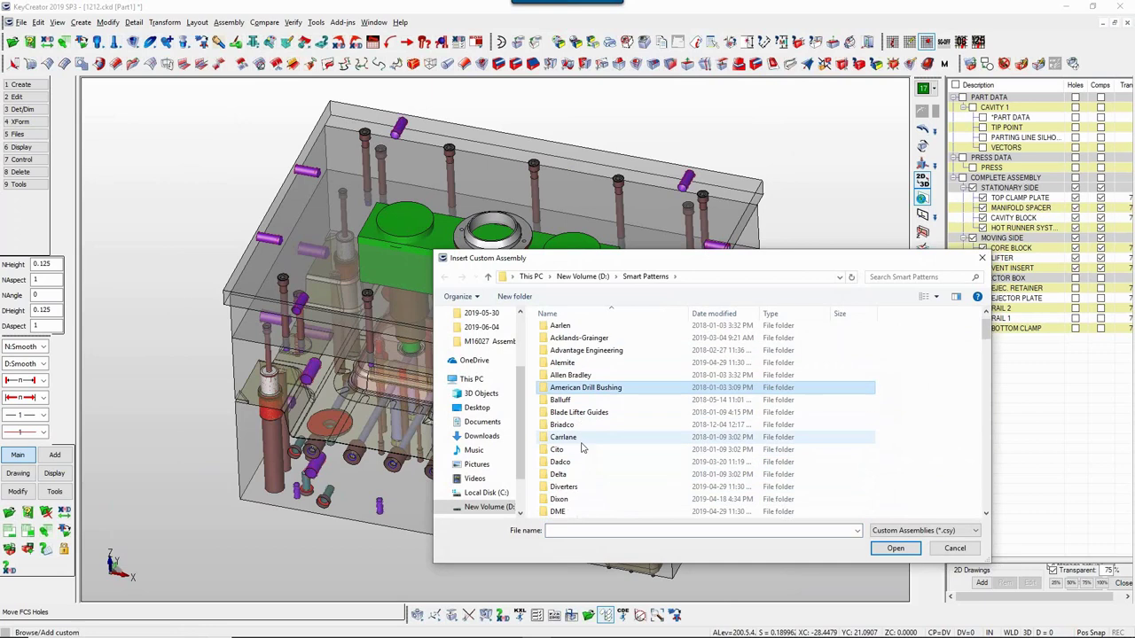
scroll(582, 449, down, 5)
scroll(580, 449, up, 2)
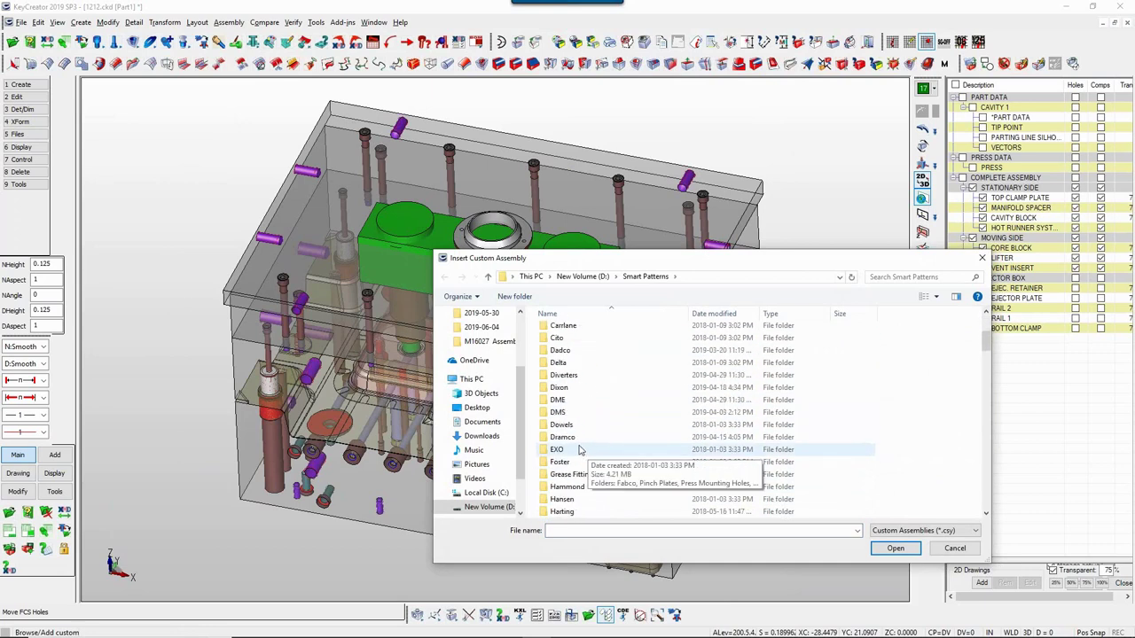
click(575, 441)
key(k)
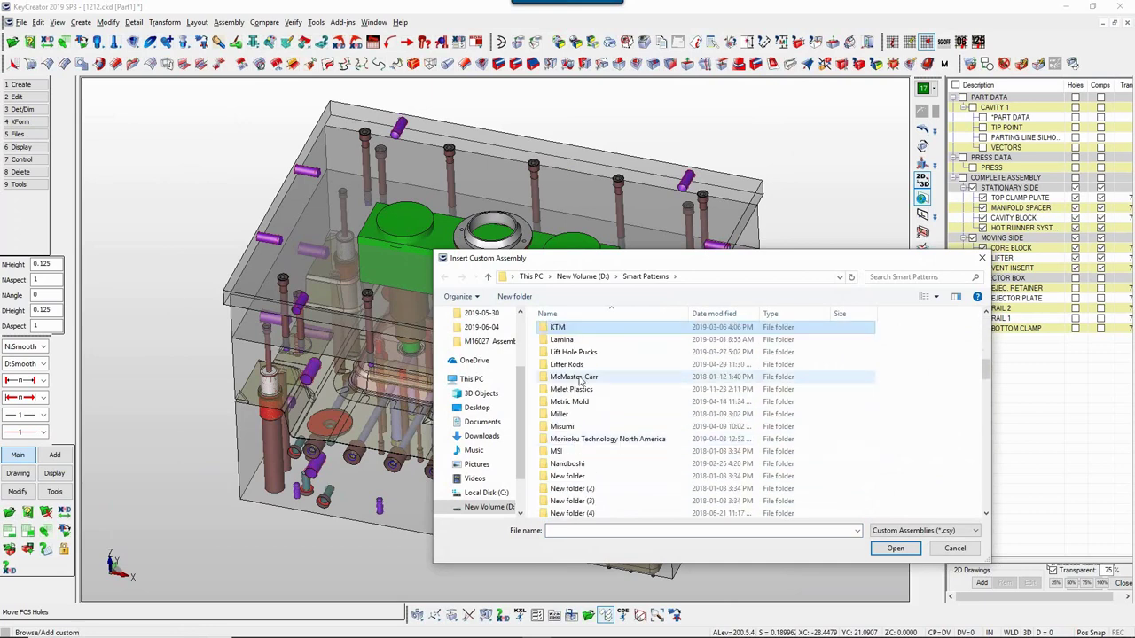
double_click(570, 328)
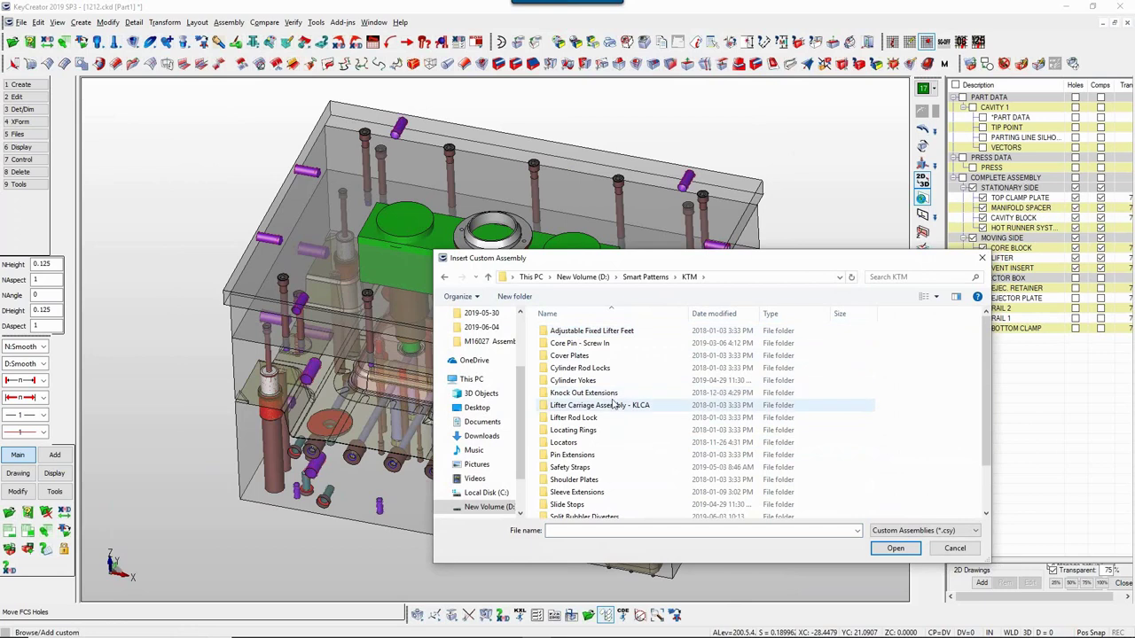
double_click(569, 467)
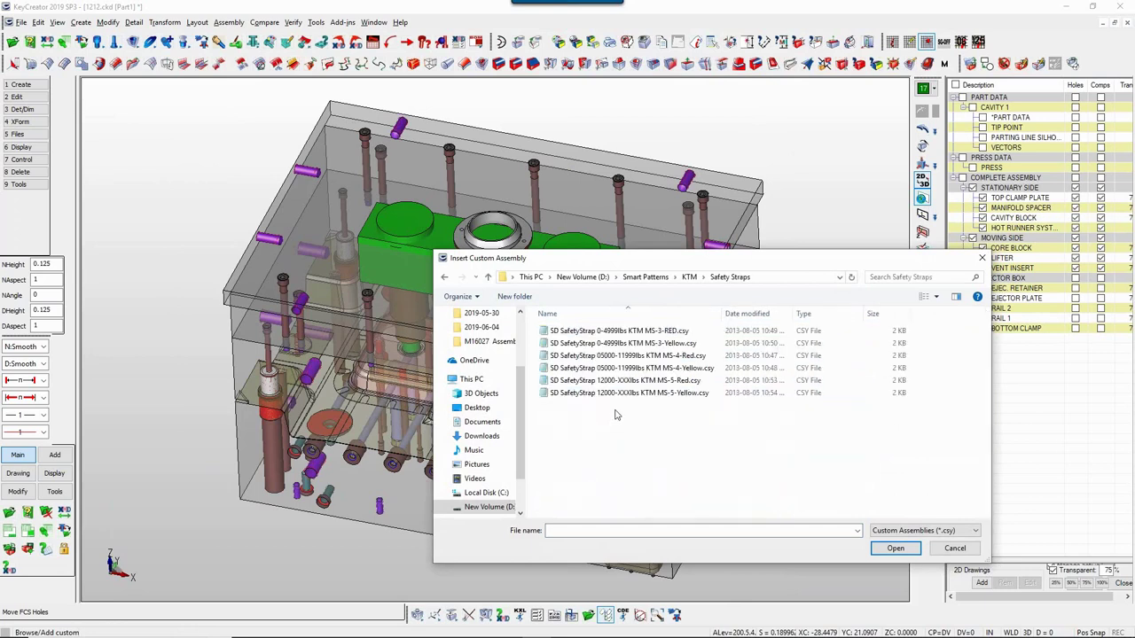
Step: Insert SD SafetyStrap 0-4999lbs KTM MS-3-Yellow.csy, creating its components in the assemblies and drawings saved in the custom assembly file
click(614, 345)
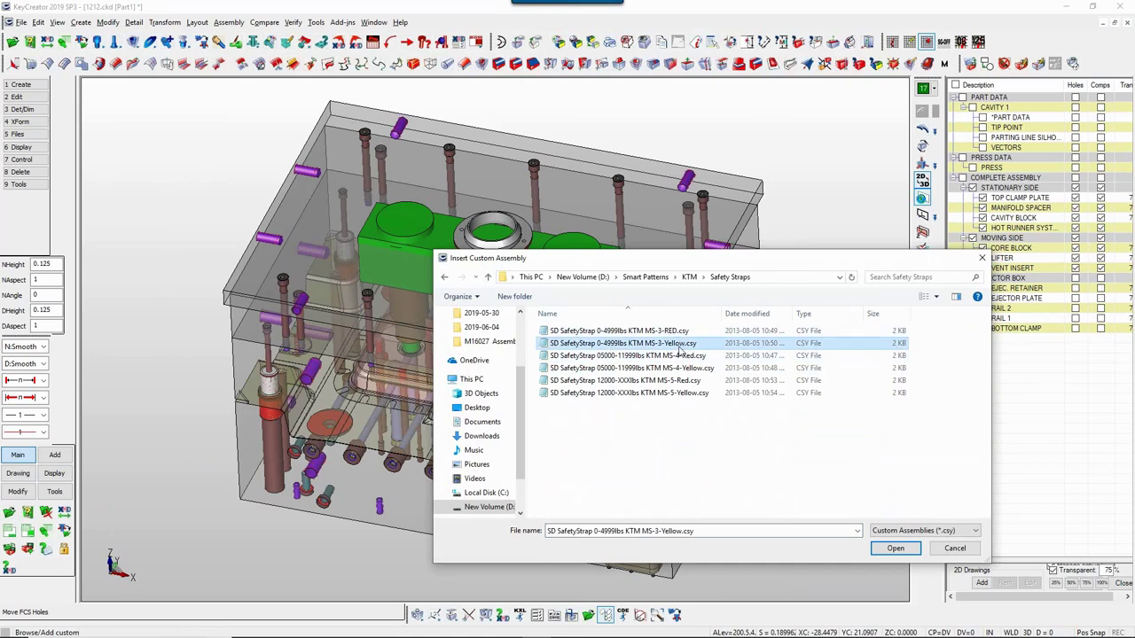
click(894, 548)
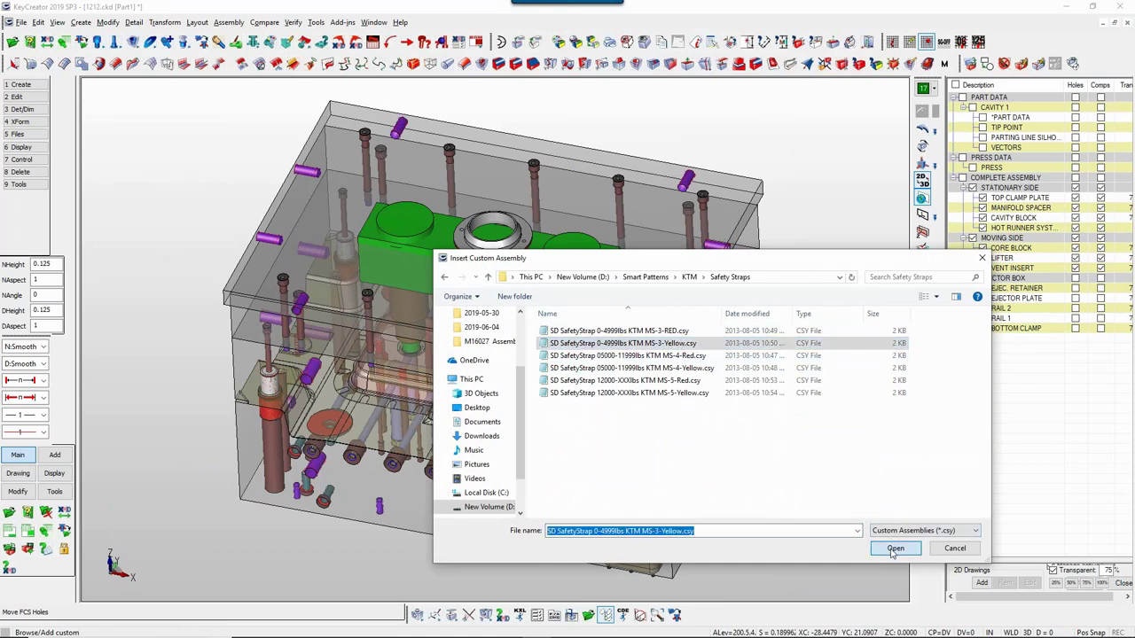
click(891, 549)
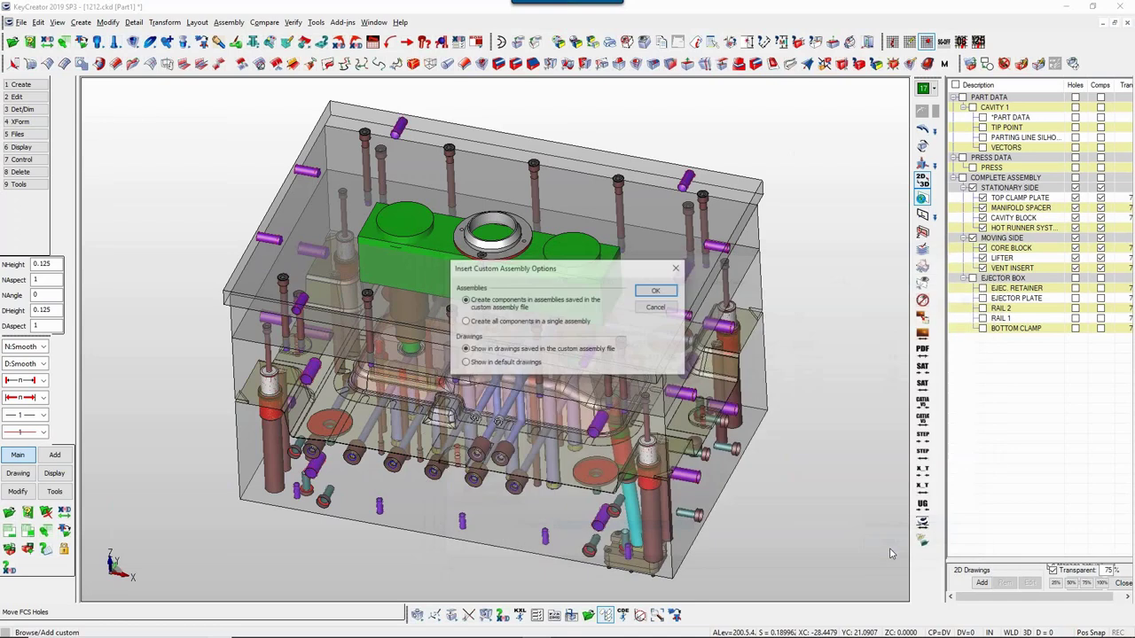
click(663, 293)
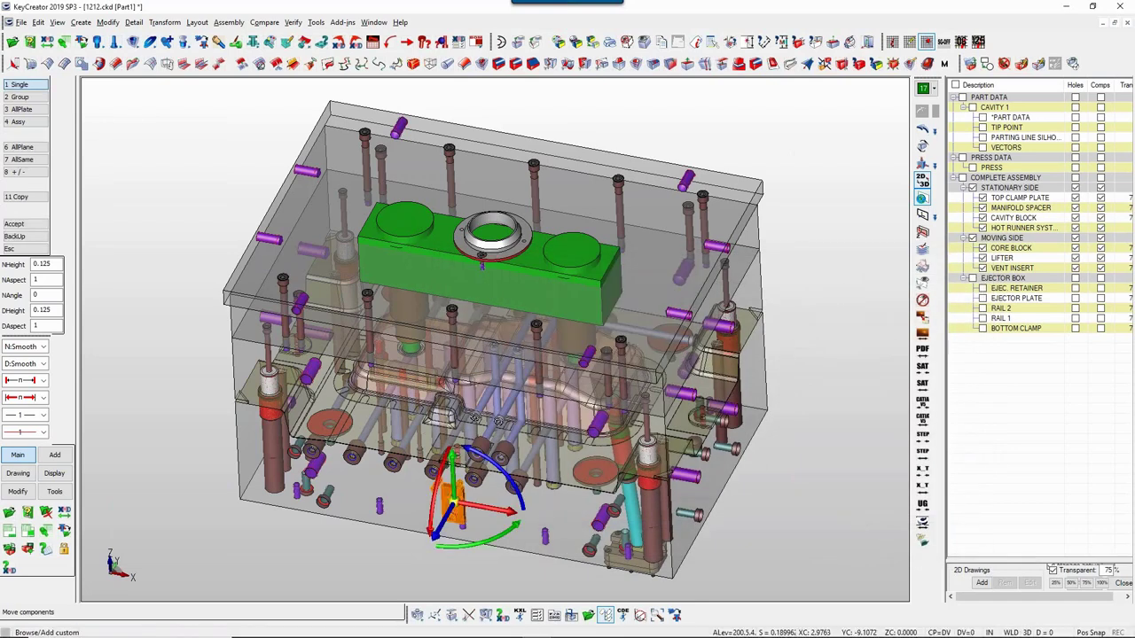
Step: In the front view, move the safety strap up across the parting line and sideways between the last waterline and the lifter, and accept it
key(alt+2)
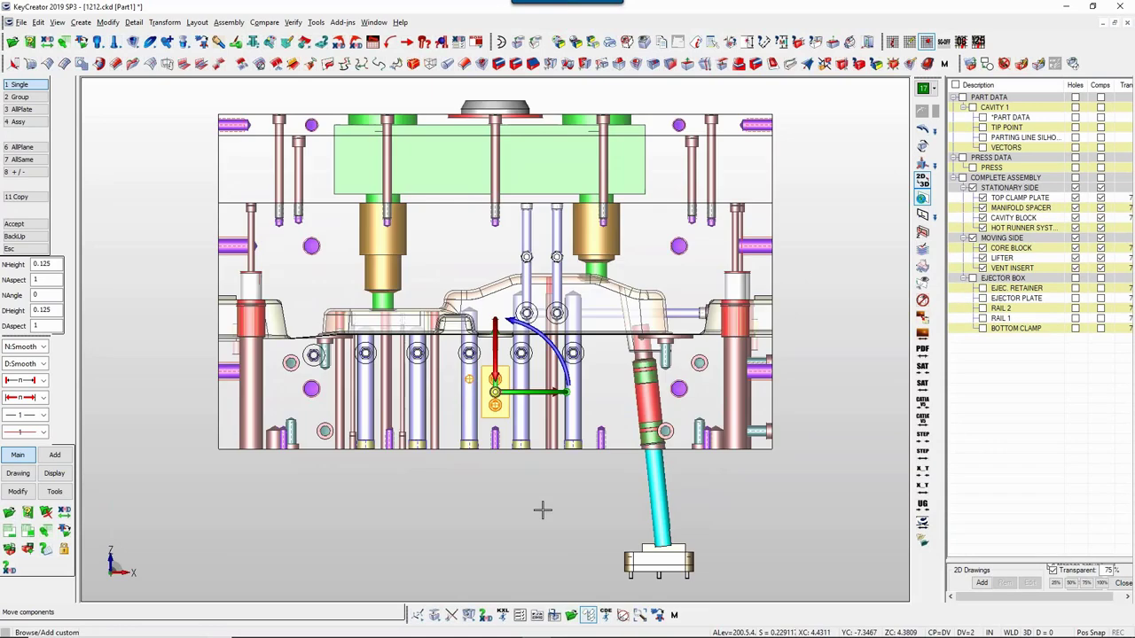
key(alt+w)
drag(428, 260, 646, 444)
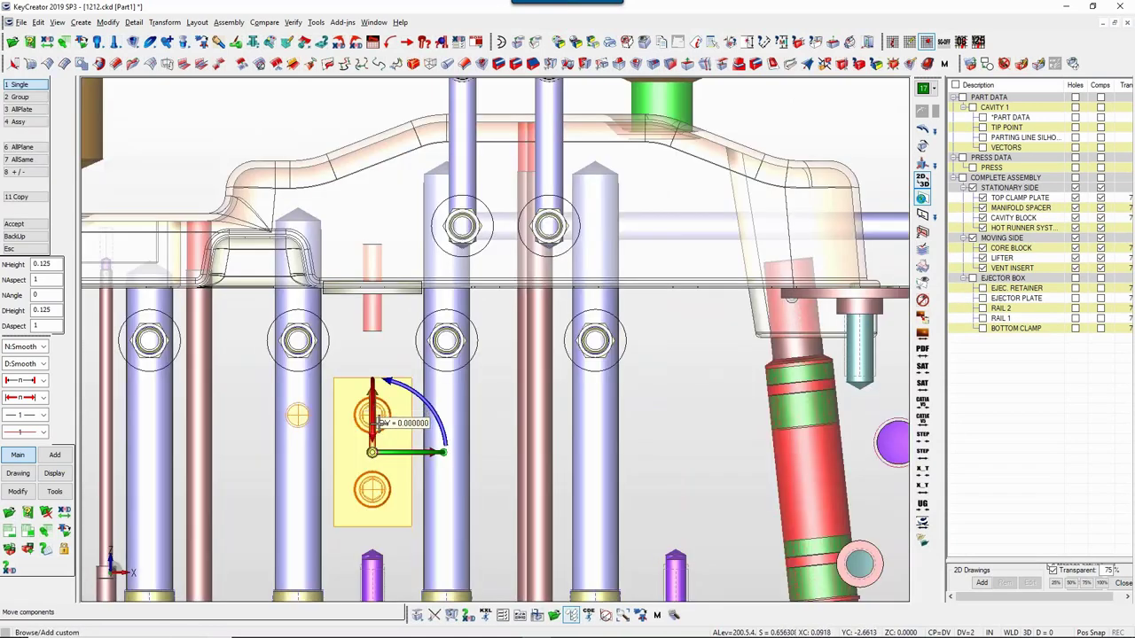
drag(370, 413, 372, 228)
drag(425, 291, 730, 299)
key(alt+h)
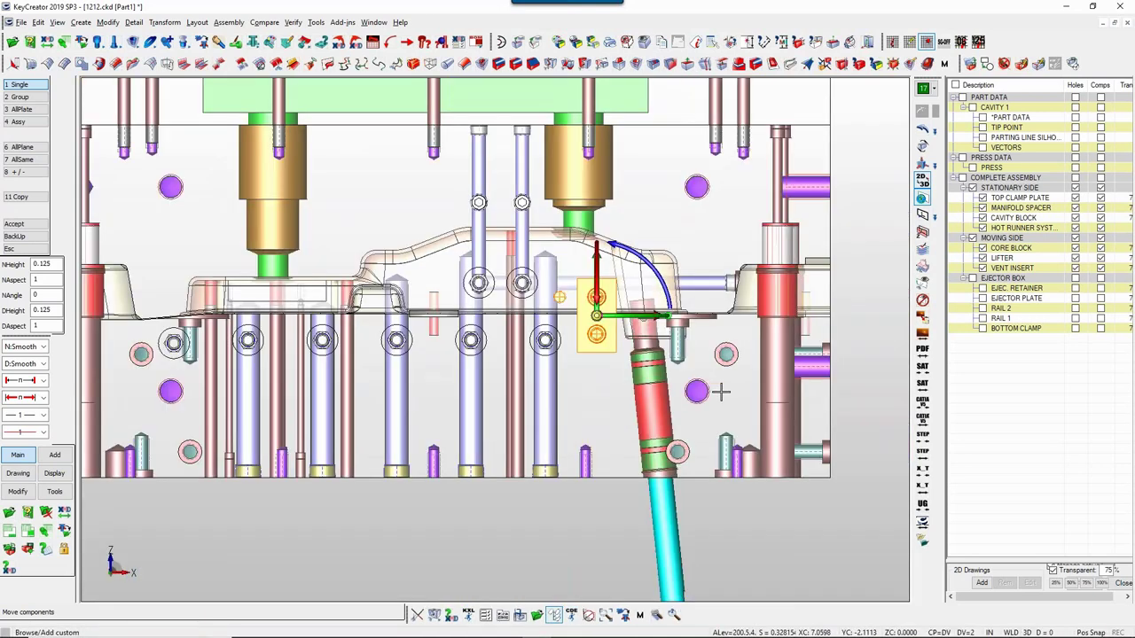
scroll(688, 288, up, 5)
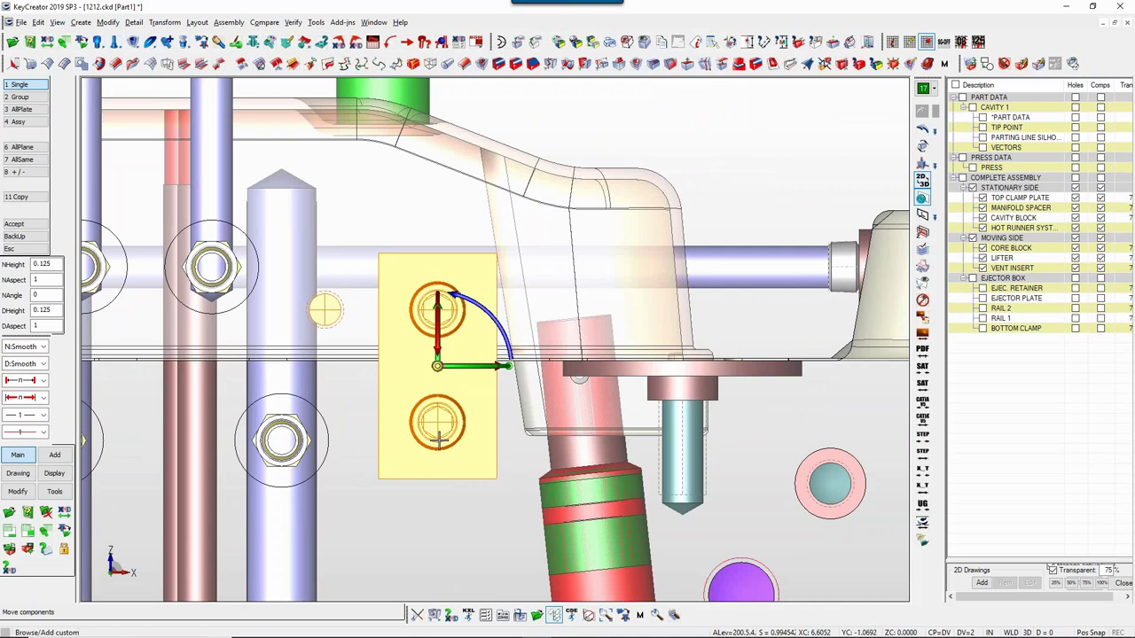
middle_click(439, 440)
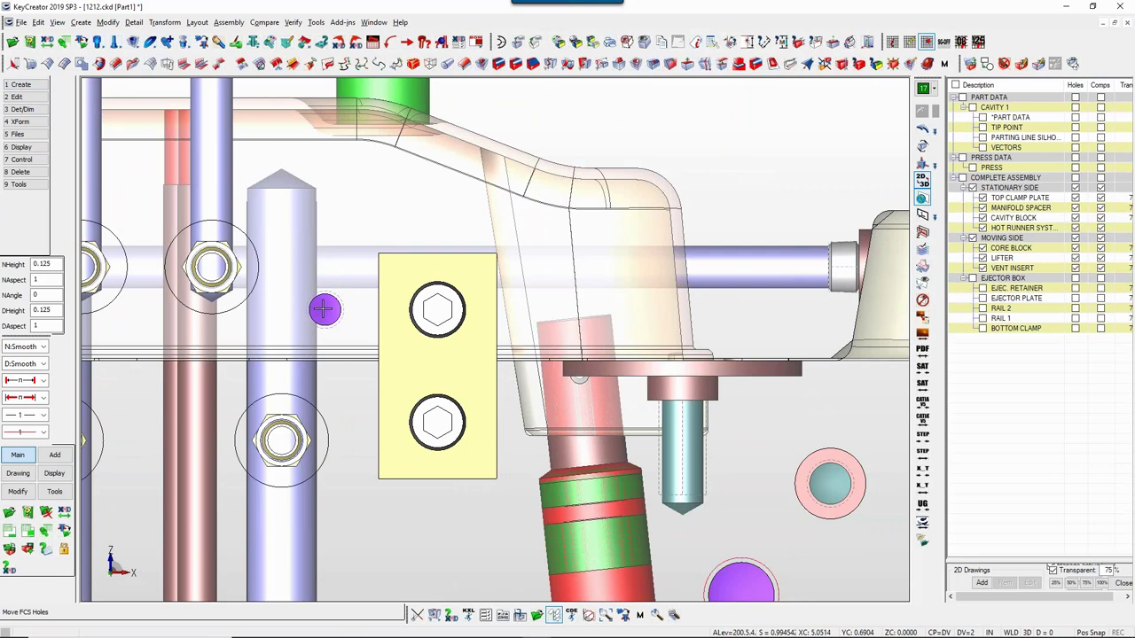
Step: Select the safety strap's separate side hole for a Dynamove and turn off whole-assembly selection so only that hole moves
click(21, 492)
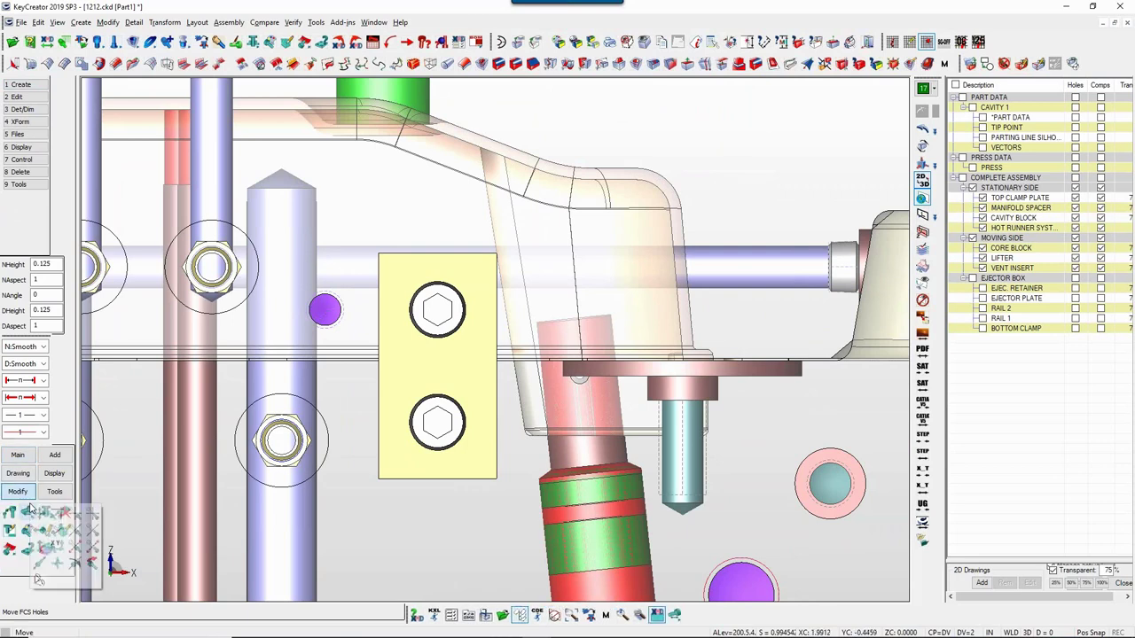
click(28, 512)
click(326, 304)
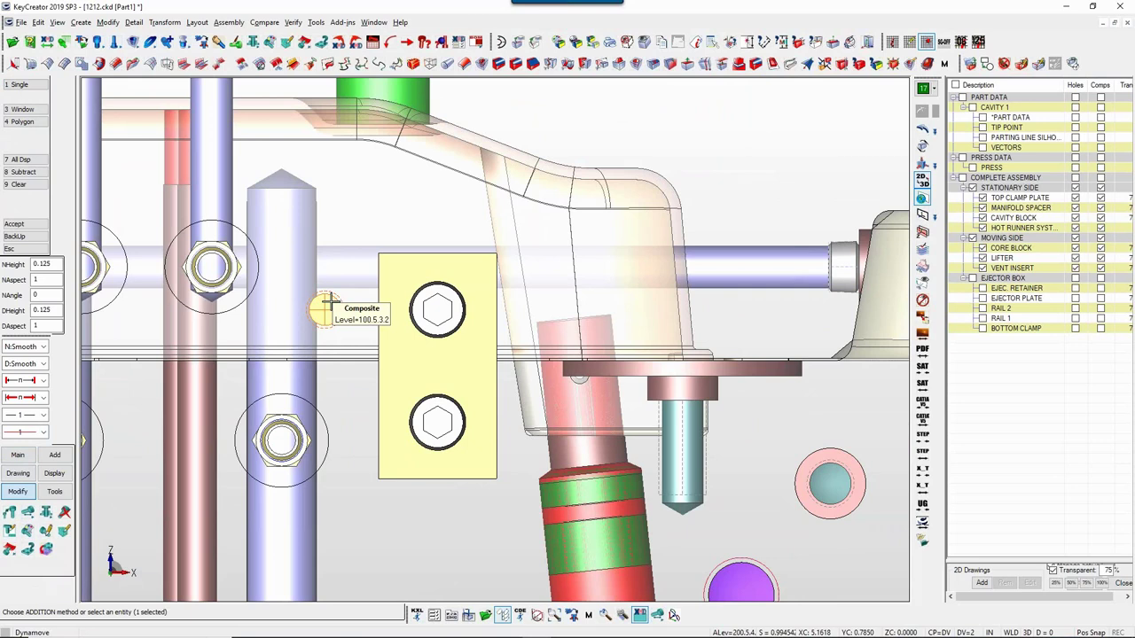
right_click(326, 310)
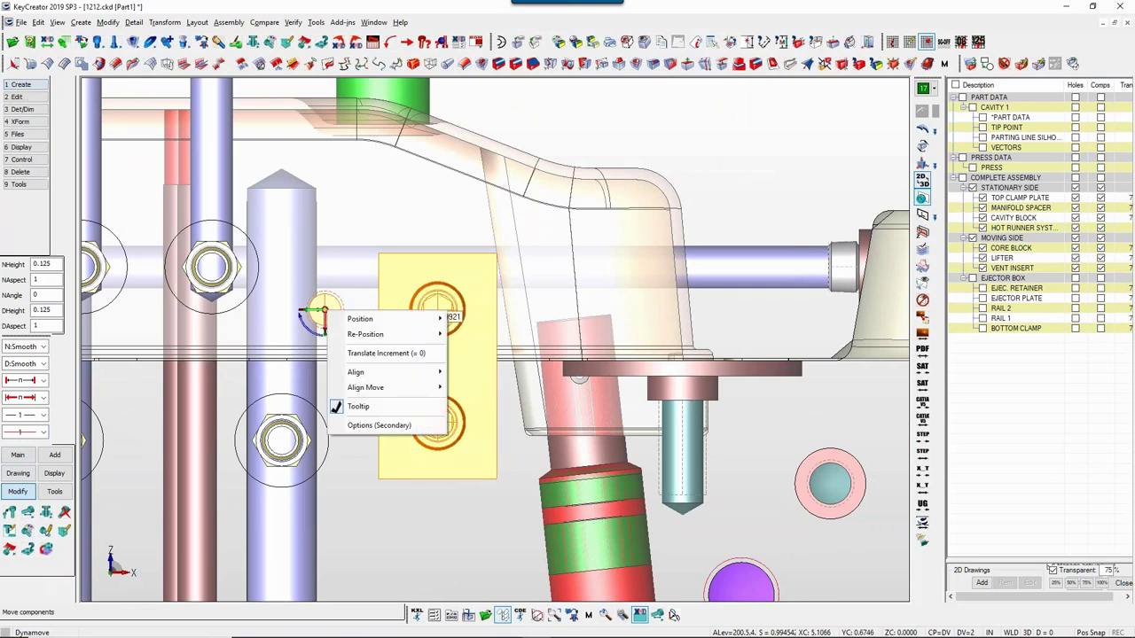
mouse_move(381, 334)
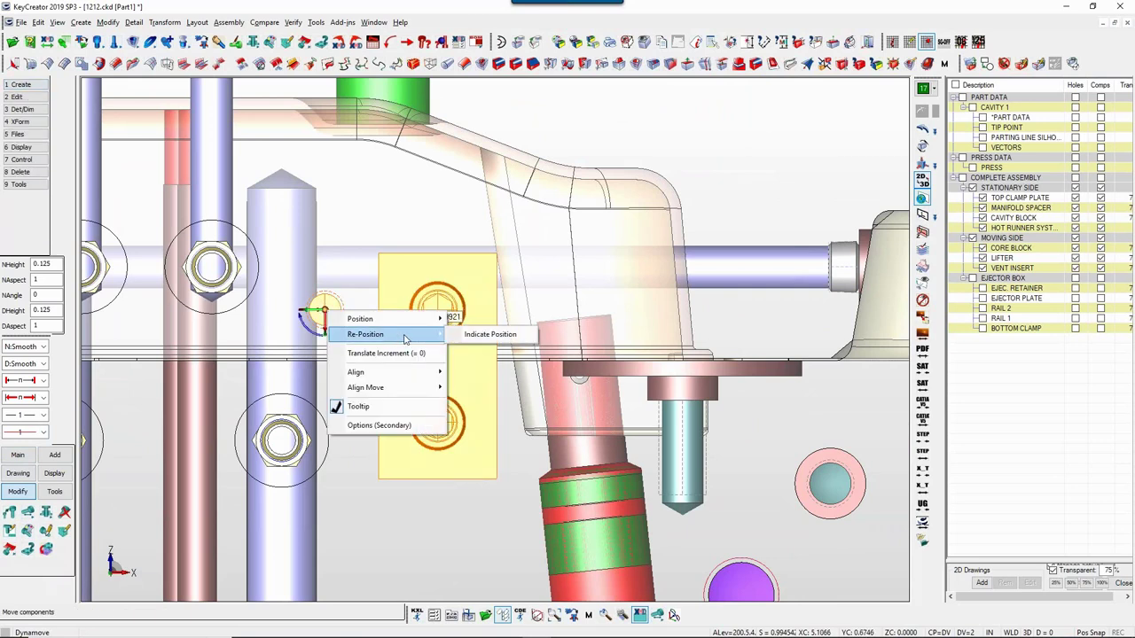
click(489, 334)
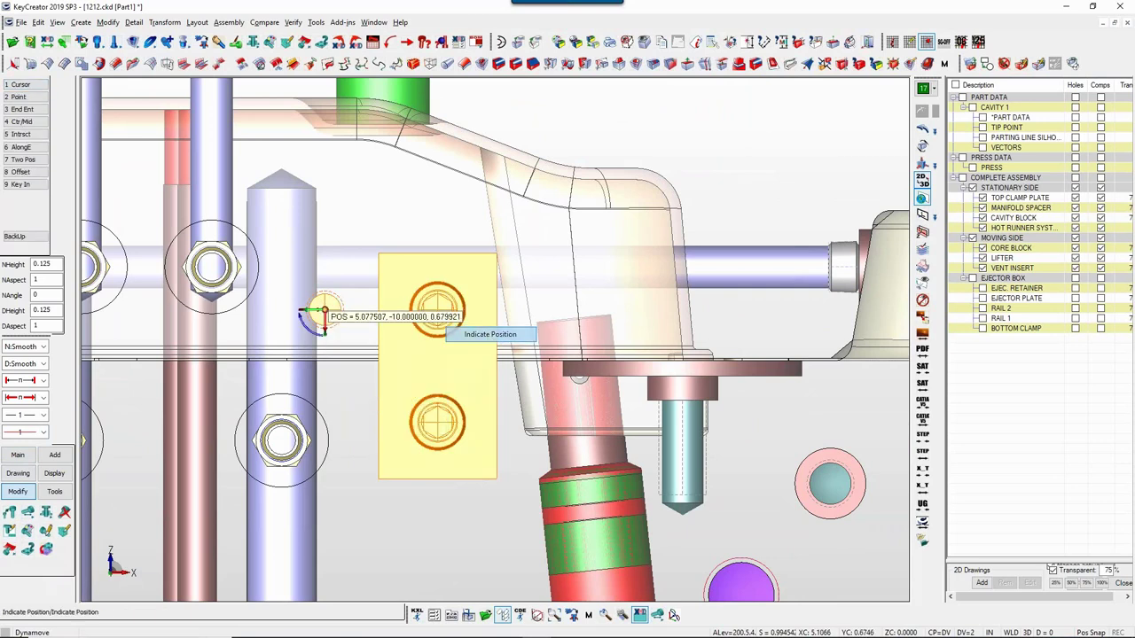
click(452, 291)
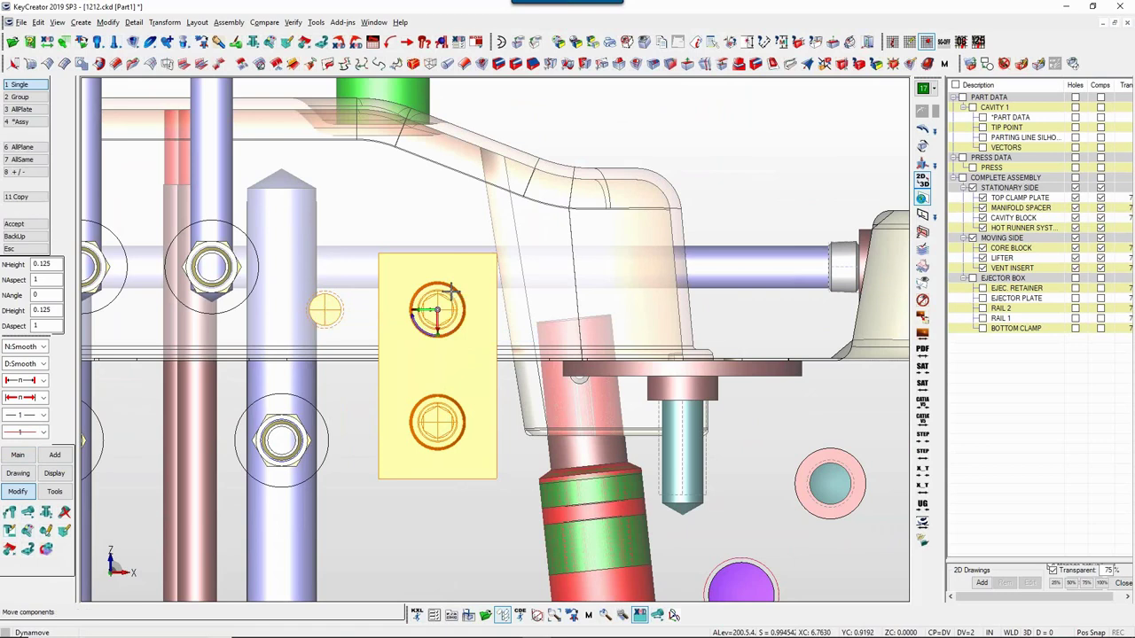
click(27, 121)
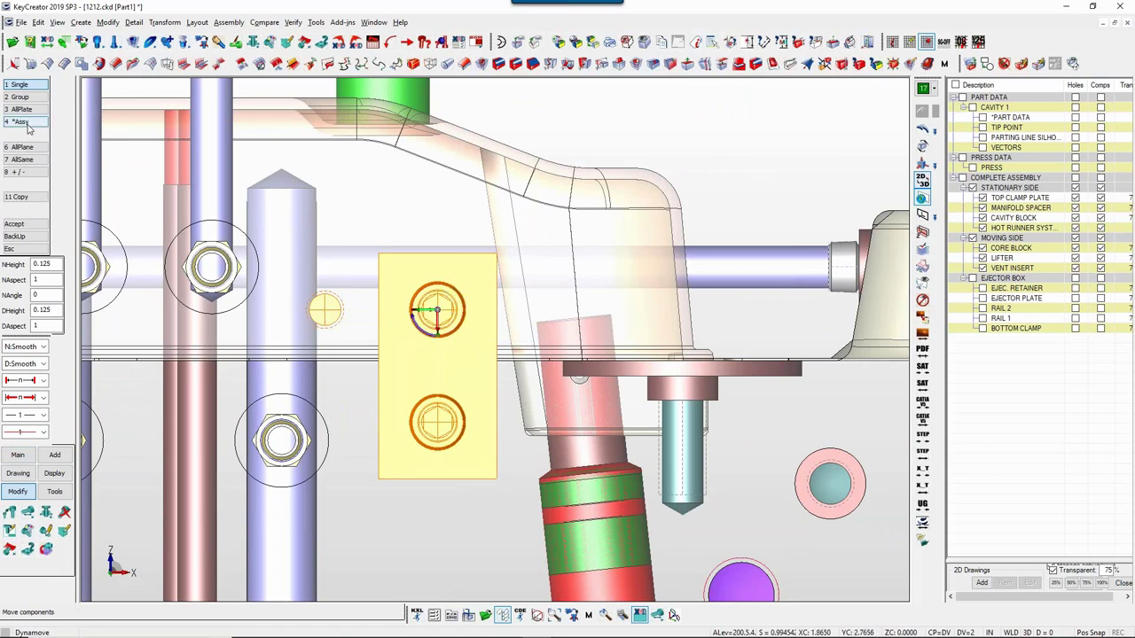
Step: Re-position the move handle to the strap's upper screw centre, rotate the side hole about it to the strap's lifter side, and accept the move
right_click(324, 316)
mouse_move(400, 341)
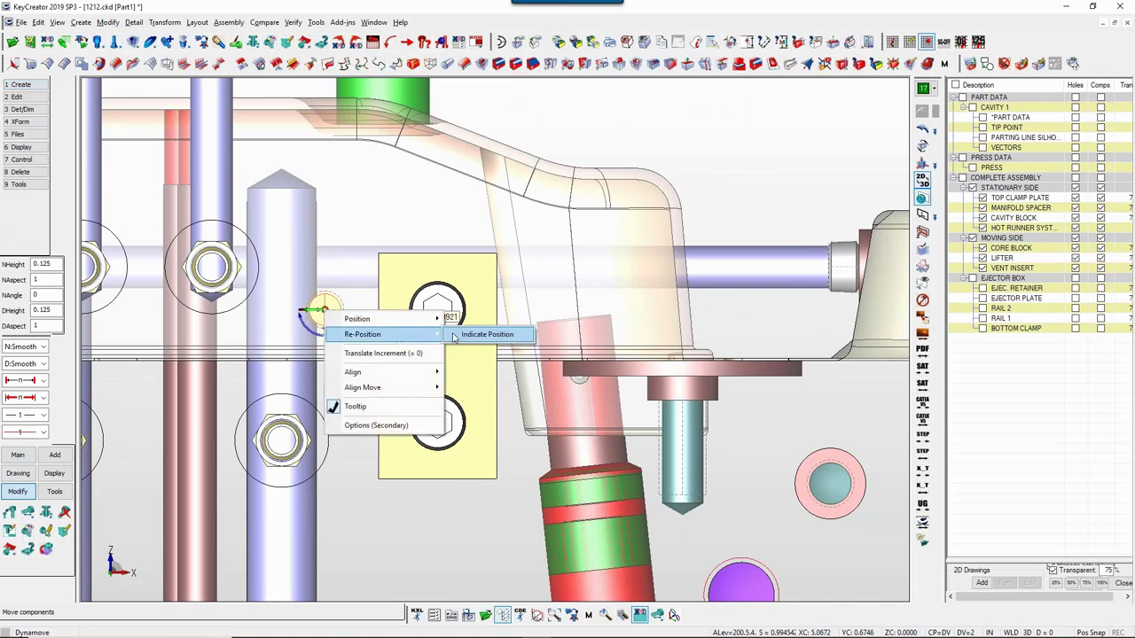
click(474, 335)
click(437, 311)
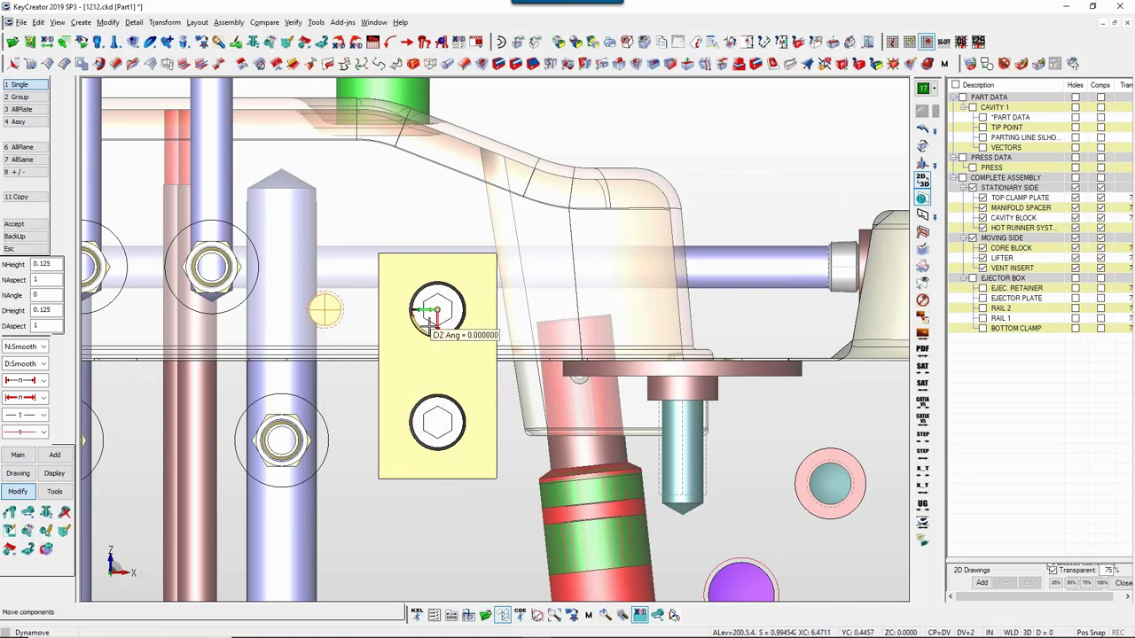
drag(429, 335, 394, 286)
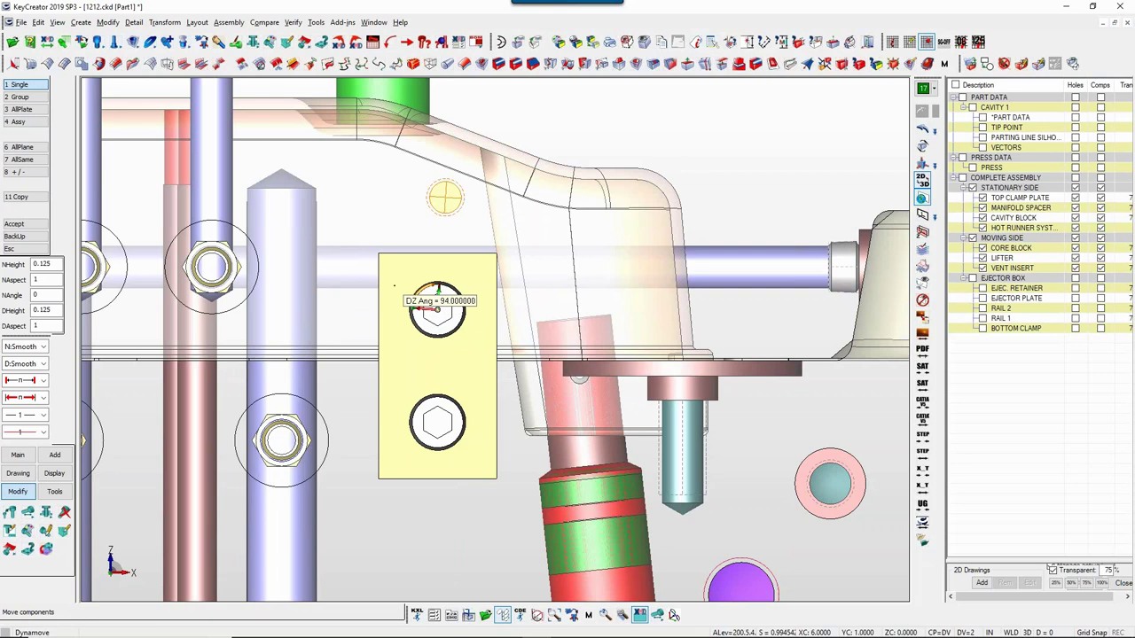
mouse_move(444, 197)
mouse_down()
mouse_move(398, 197)
mouse_move(517, 222)
mouse_move(550, 311)
mouse_move(449, 214)
mouse_up()
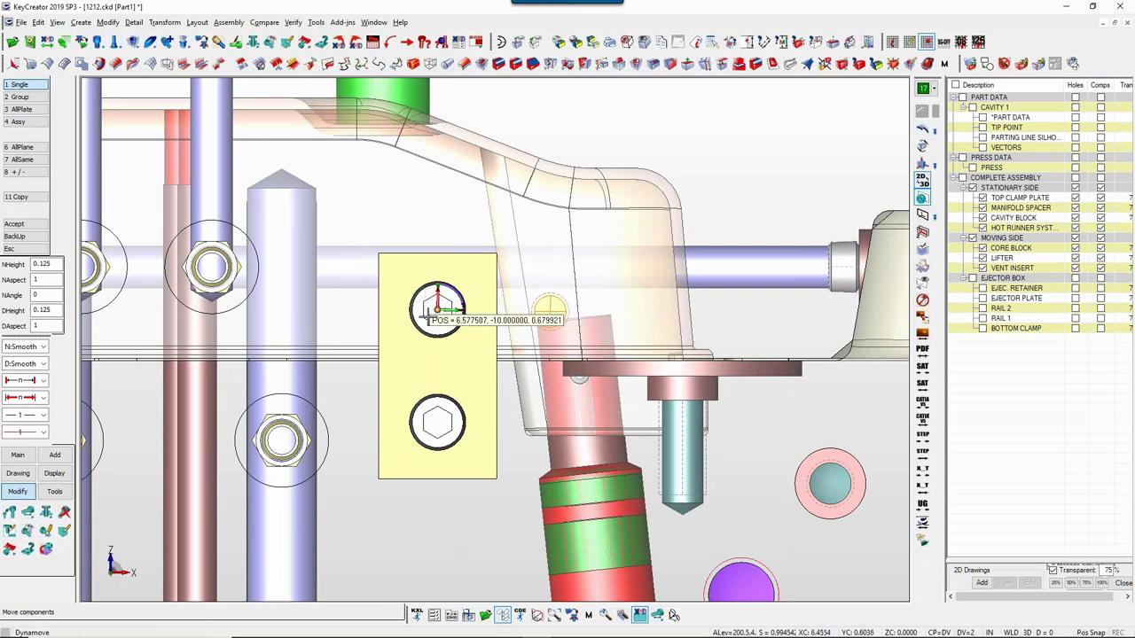
middle_click(487, 373)
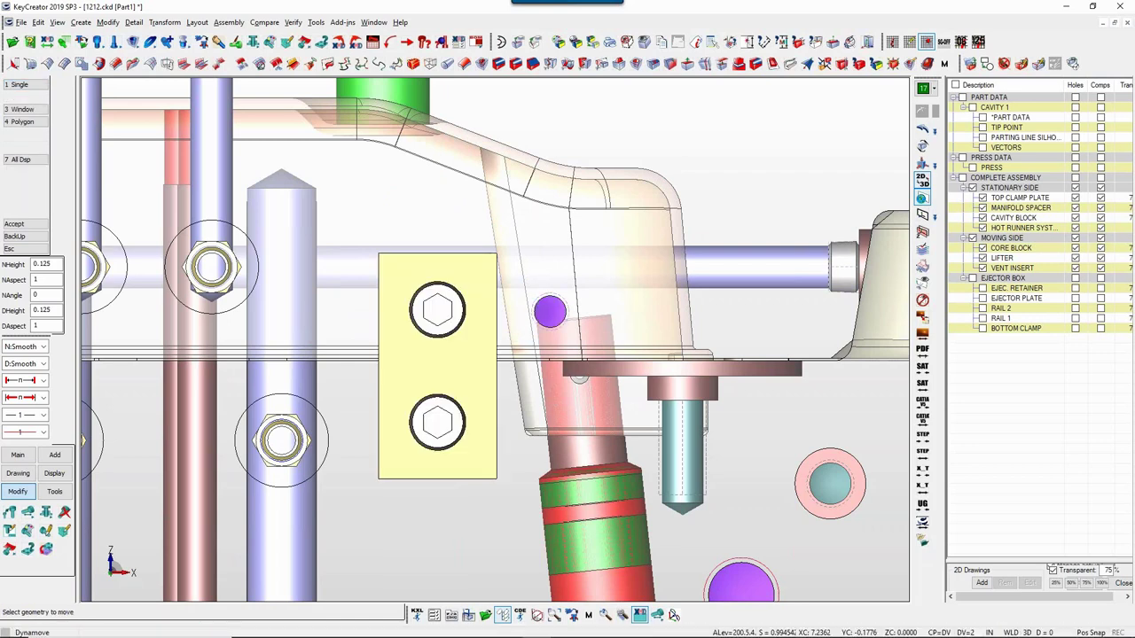
scroll(518, 483, down, 6)
mouse_move(649, 504)
middle_down()
mouse_move(906, 409)
mouse_move(866, 443)
mouse_move(850, 431)
middle_up()
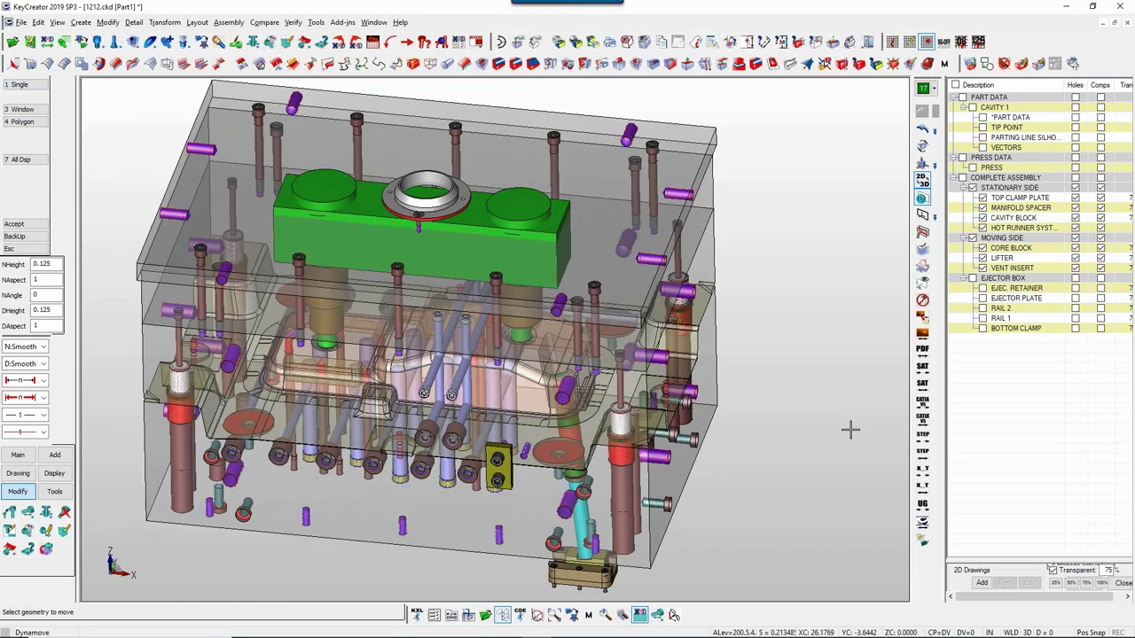